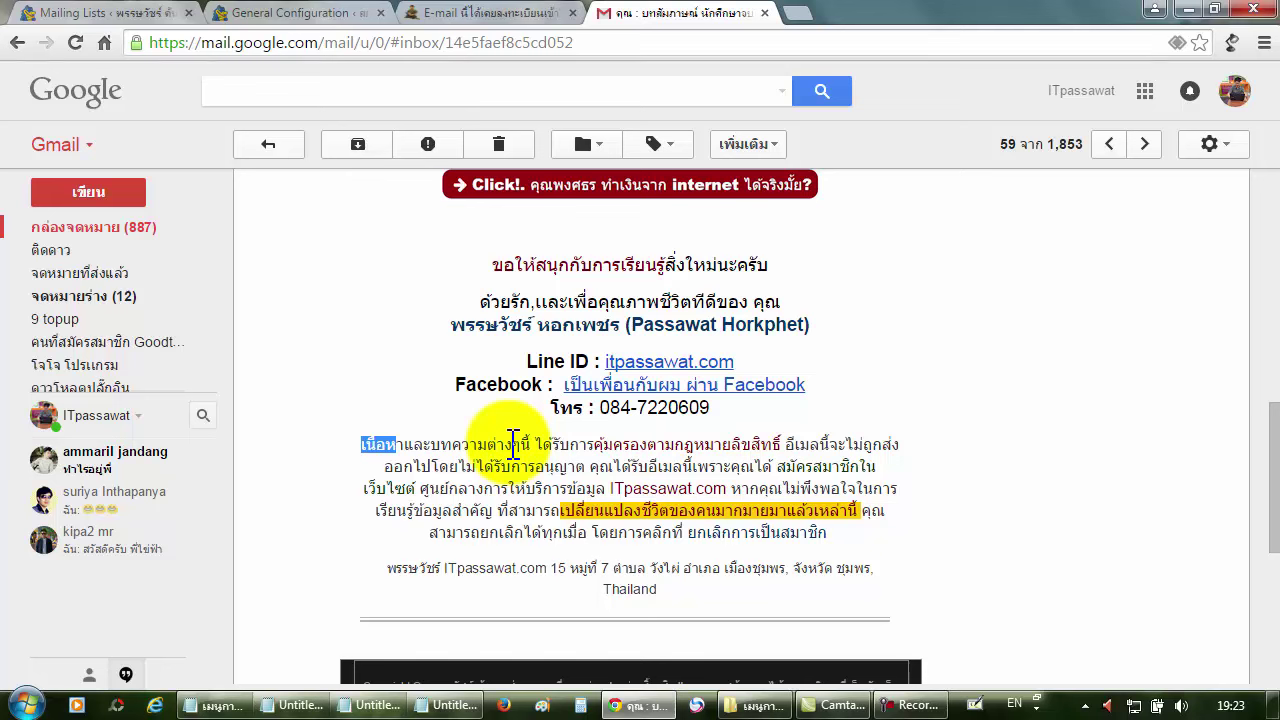
# Return to the Rapid Mailer General Configuration and enlarge the Can Spam Footer textarea.
pyautogui.click(343, 14)
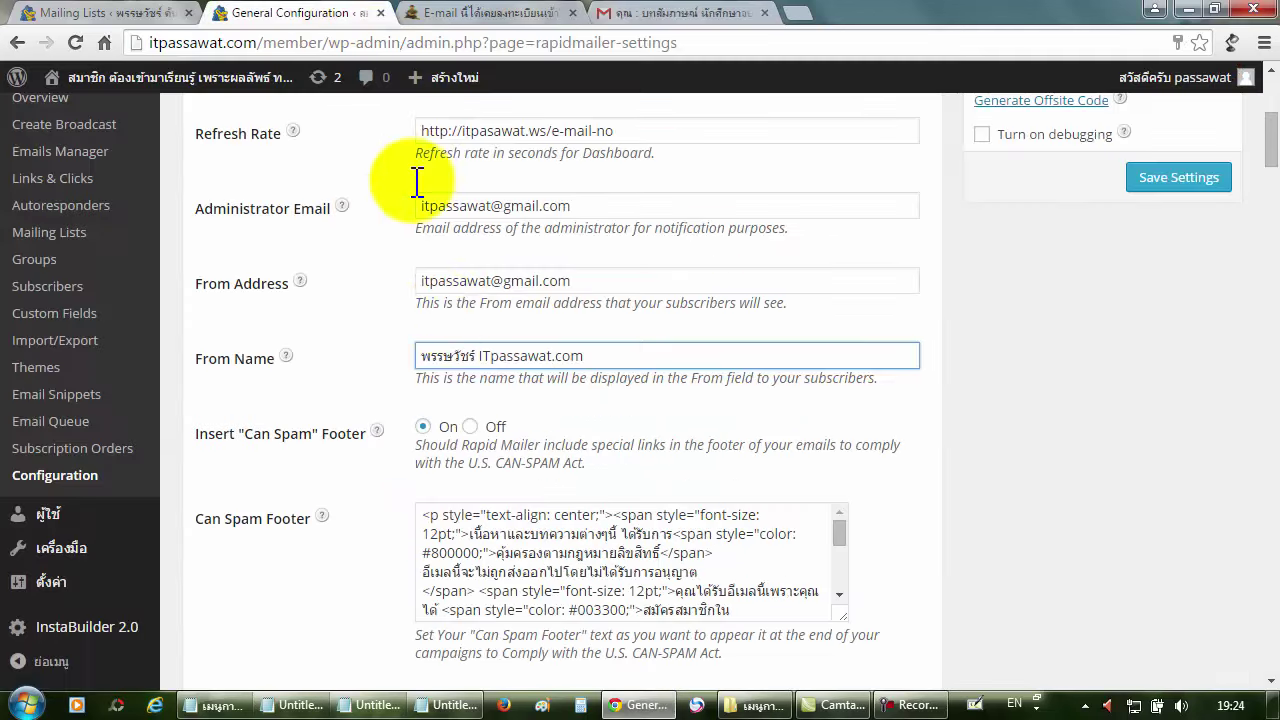
pyautogui.click(507, 545)
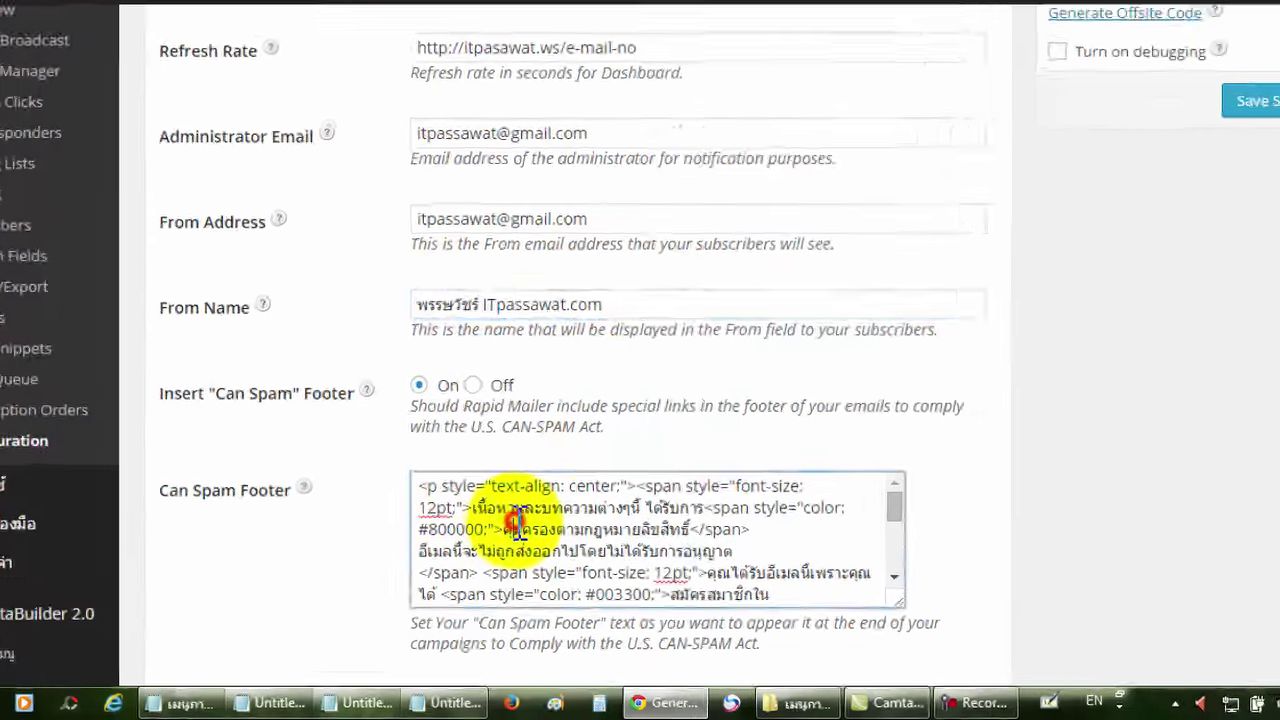
pyautogui.scroll(-2, 613, 509)
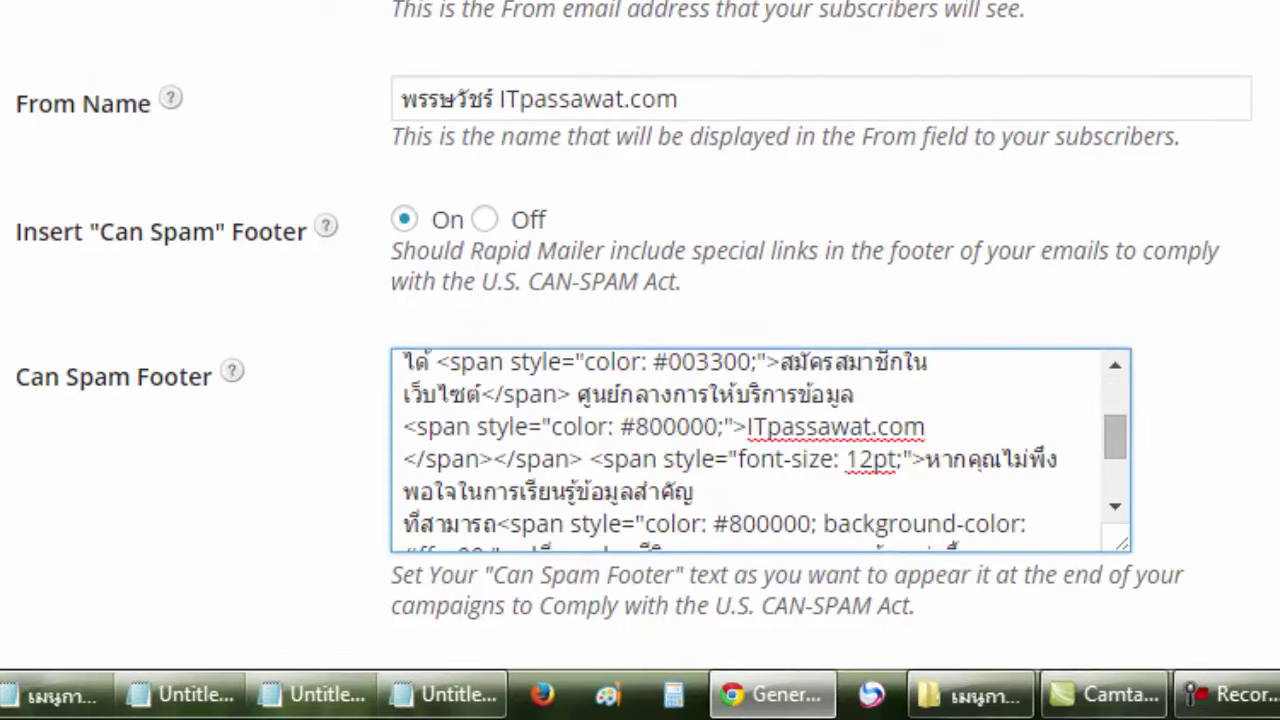
pyautogui.scroll(-2, 1223, 434)
pyautogui.moveTo(1118, 370); pyautogui.dragTo(1186, 482)
pyautogui.scroll(2, 942, 365)
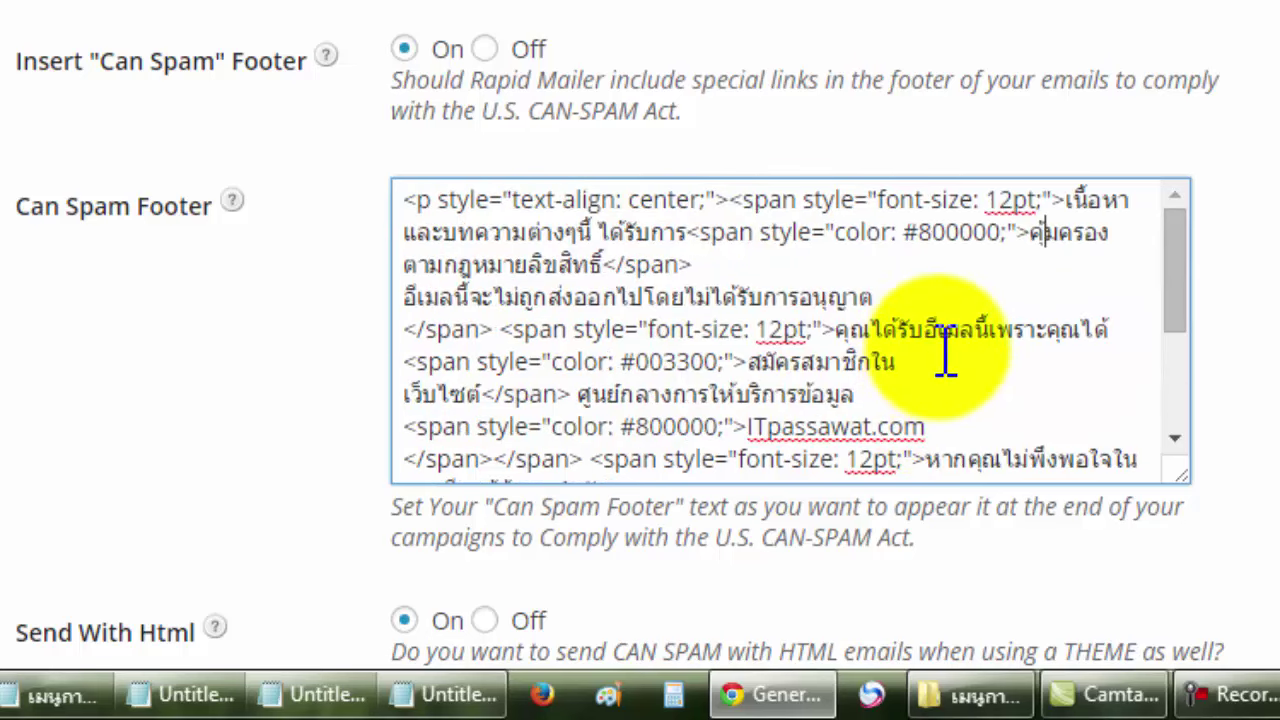
pyautogui.scroll(-2, 945, 355)
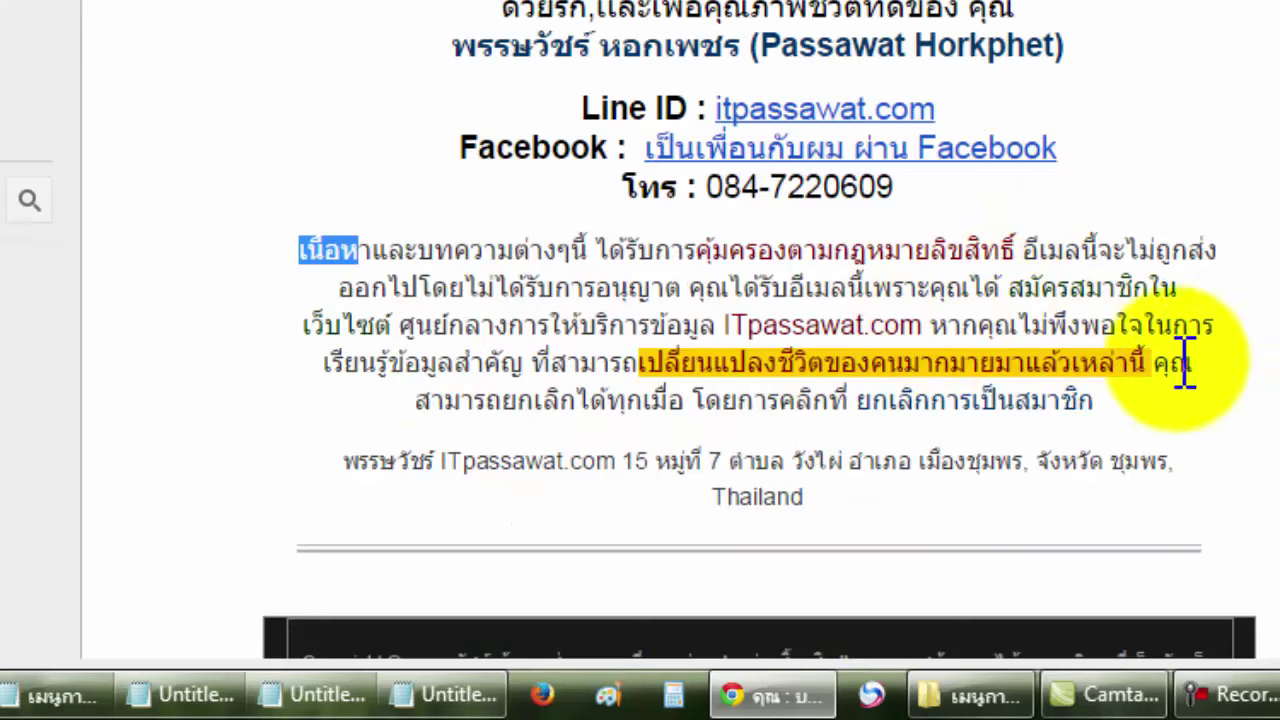
# Compare the site name and opening sentences in the received email with the footer HTML.
pyautogui.moveTo(921, 325); pyautogui.dragTo(724, 325)
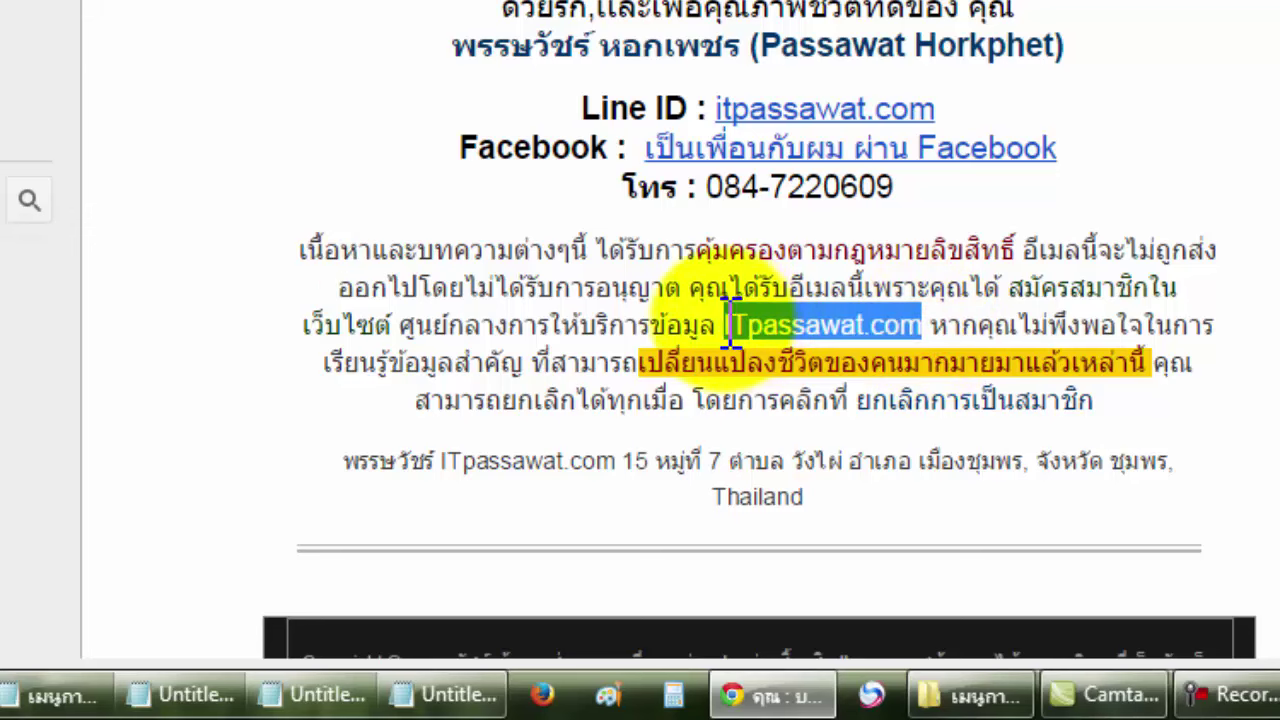
pyautogui.hotkey('ctrl', 'Tab')
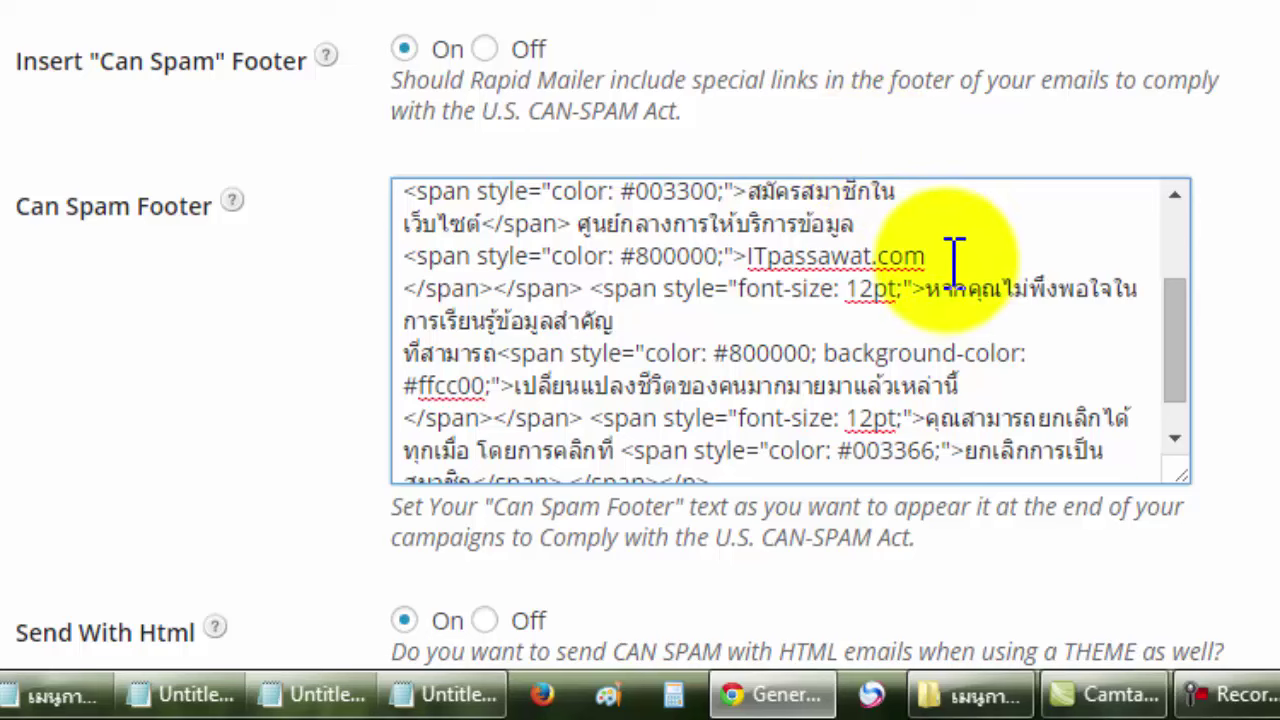
pyautogui.moveTo(927, 258); pyautogui.dragTo(750, 258)
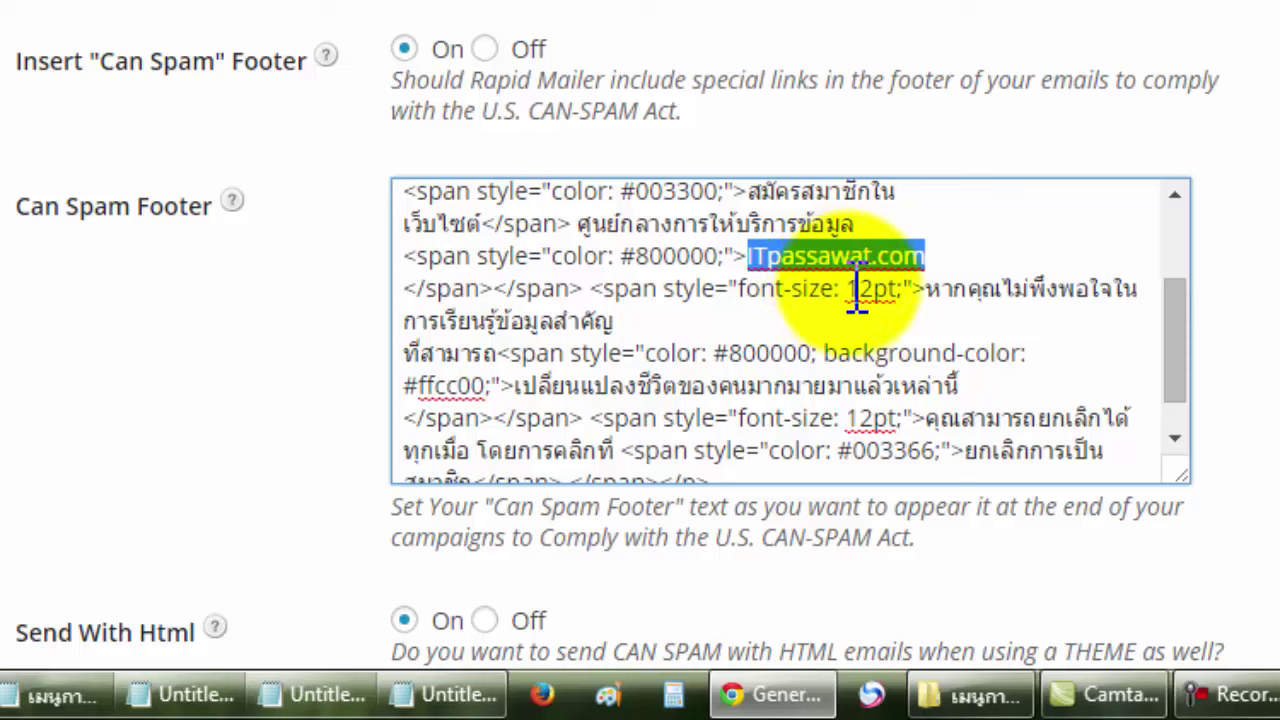
pyautogui.click(926, 258)
pyautogui.hotkey('ctrl', 'Tab')
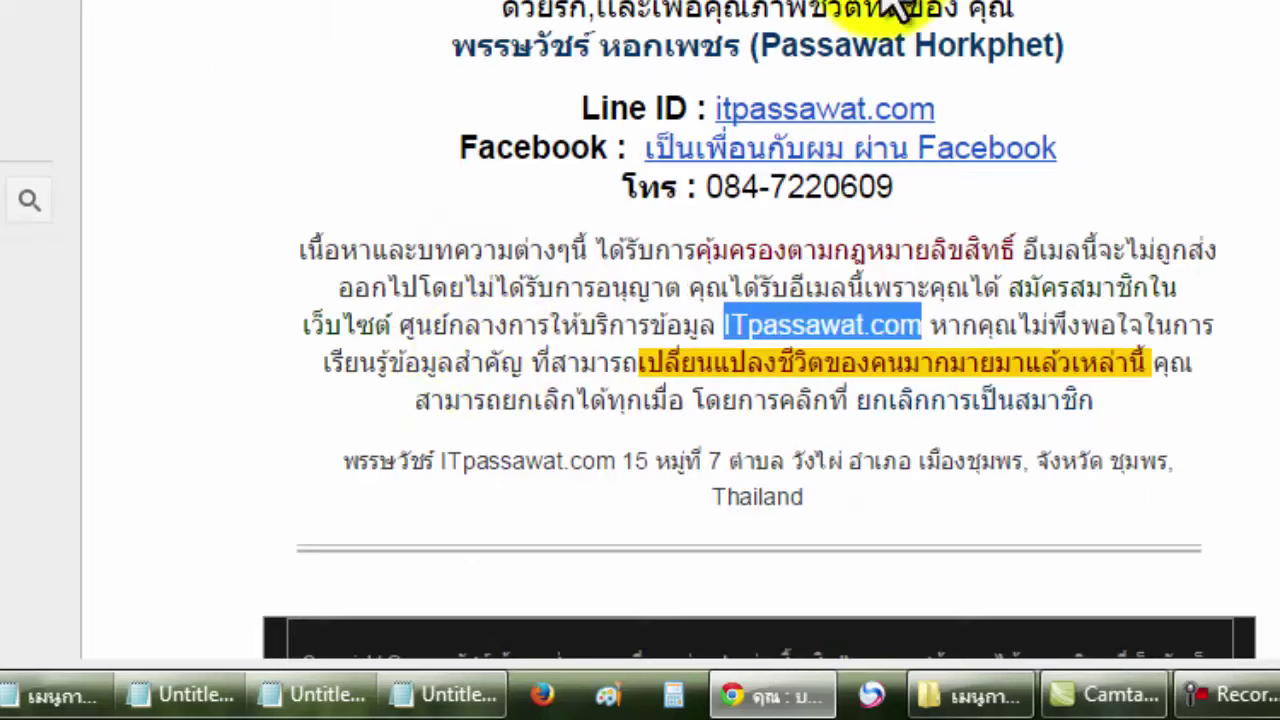
pyautogui.moveTo(306, 251); pyautogui.dragTo(921, 325)
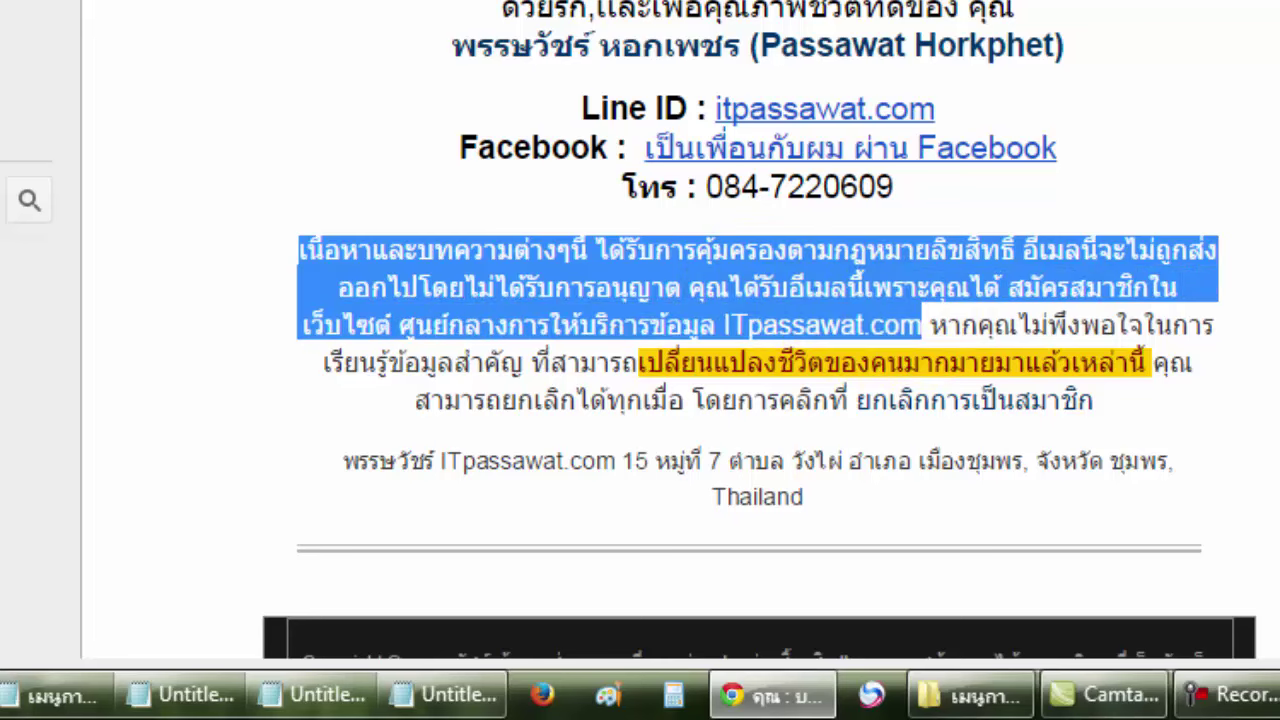
pyautogui.hotkey('ctrl', 'Tab')
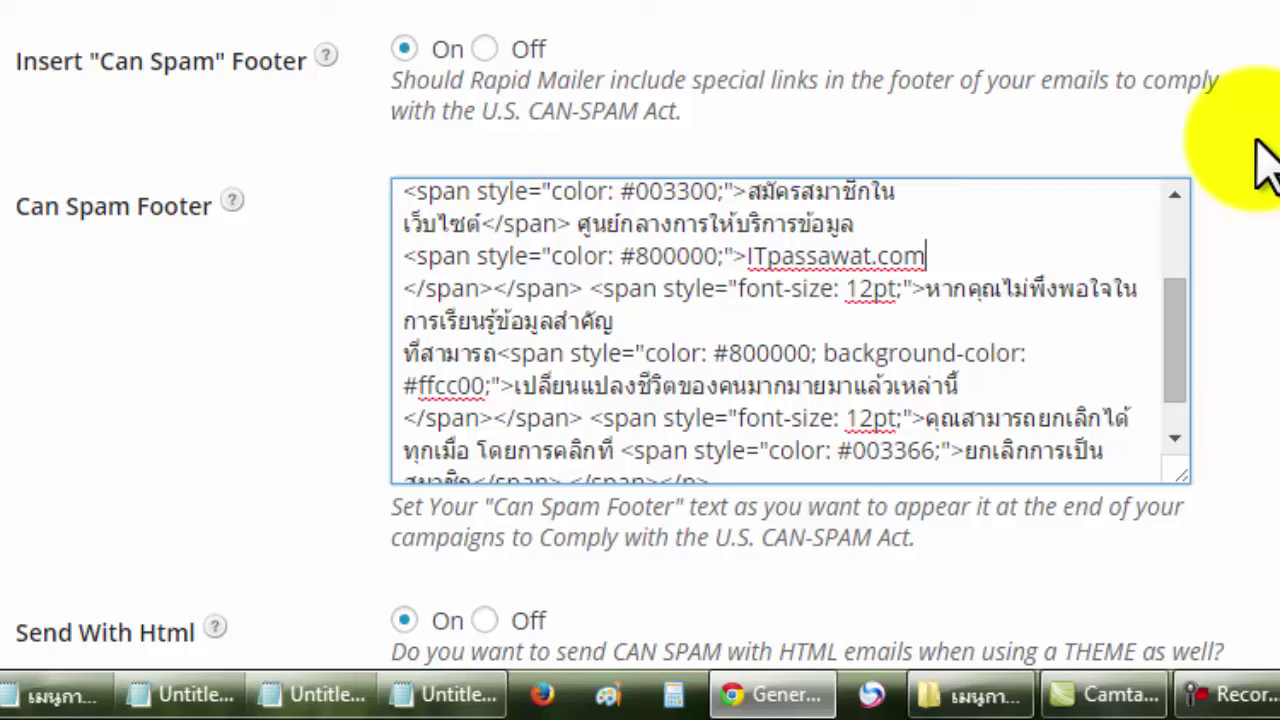
pyautogui.scroll(-5, 1258, 145)
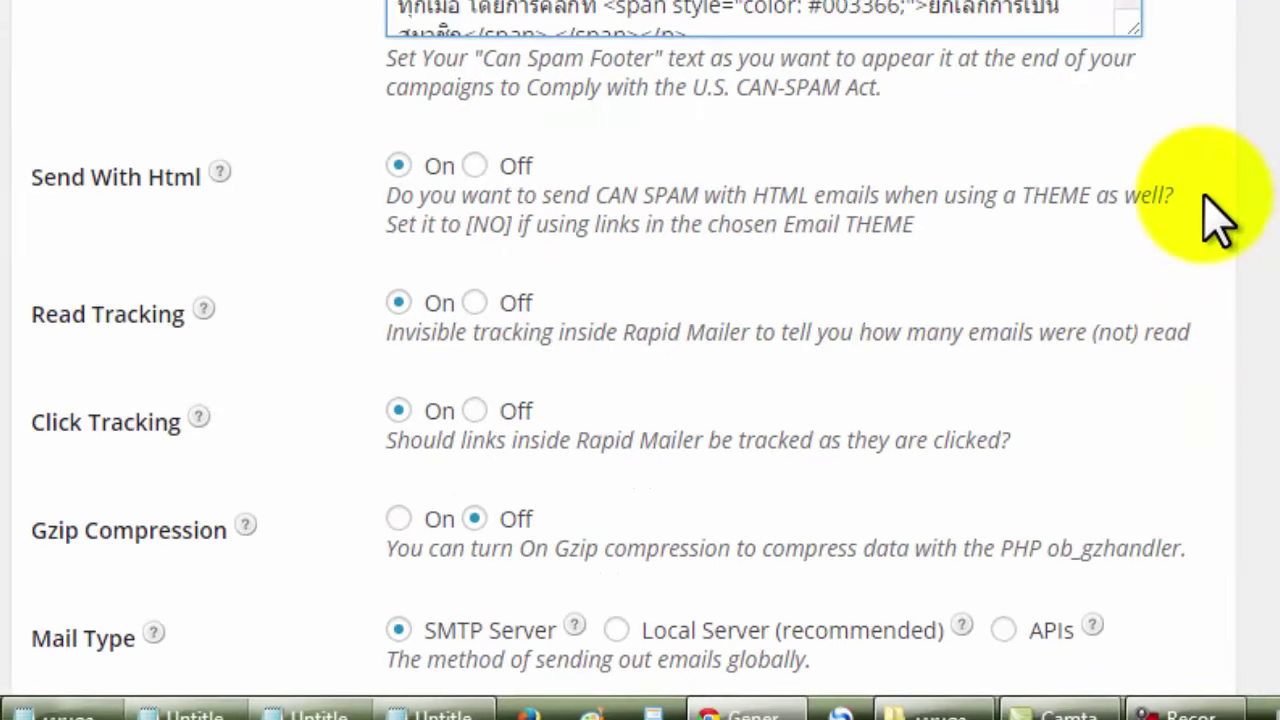
pyautogui.scroll(-2, 1218, 218)
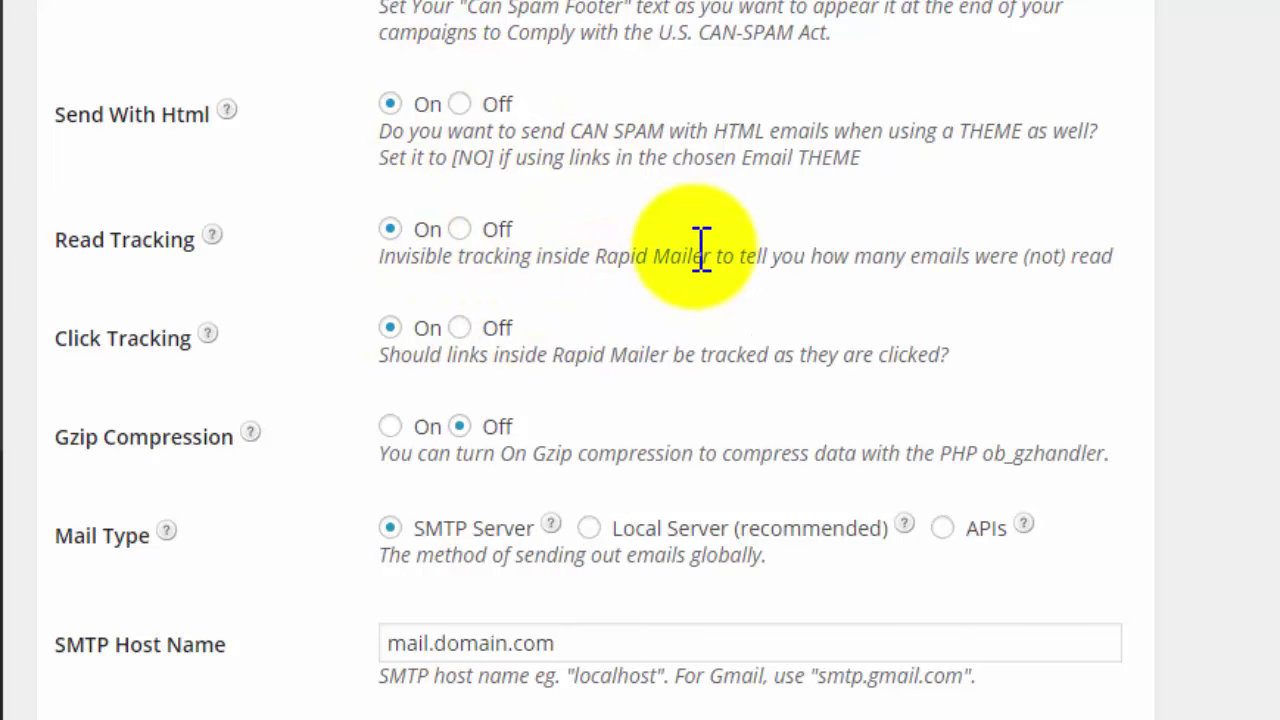
pyautogui.scroll(-3, 705, 243)
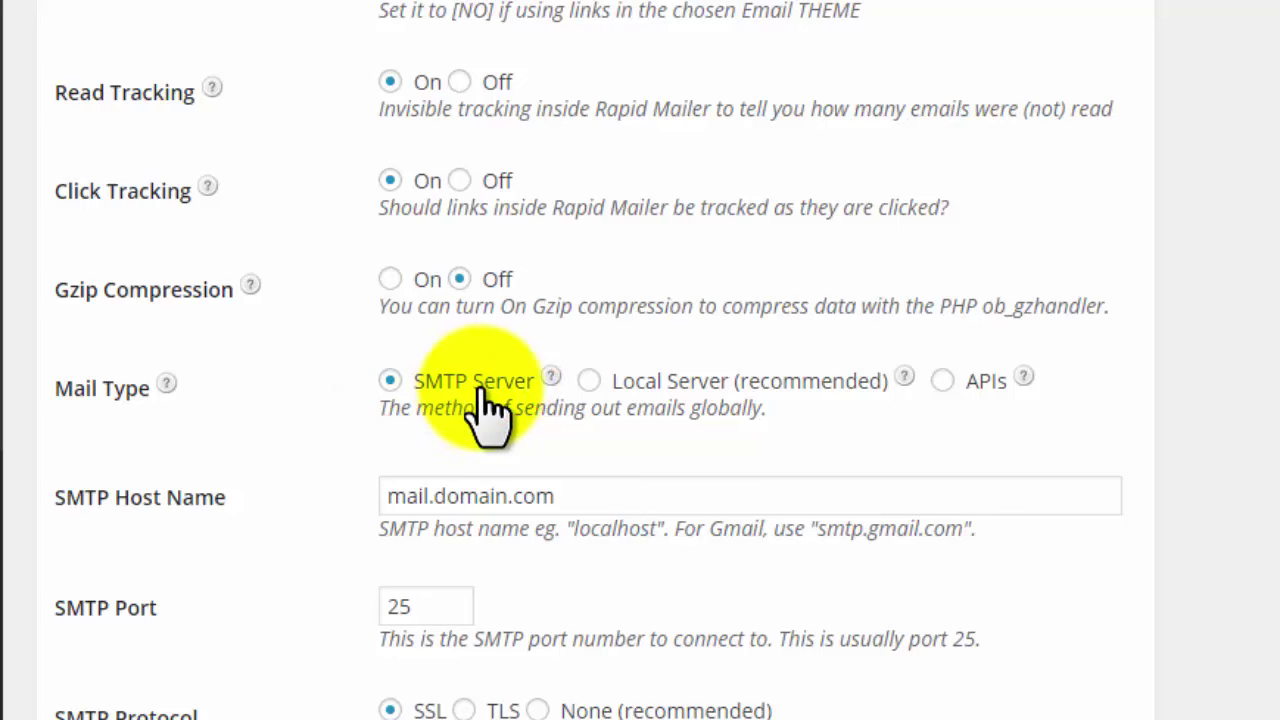
pyautogui.scroll(-3, 487, 395)
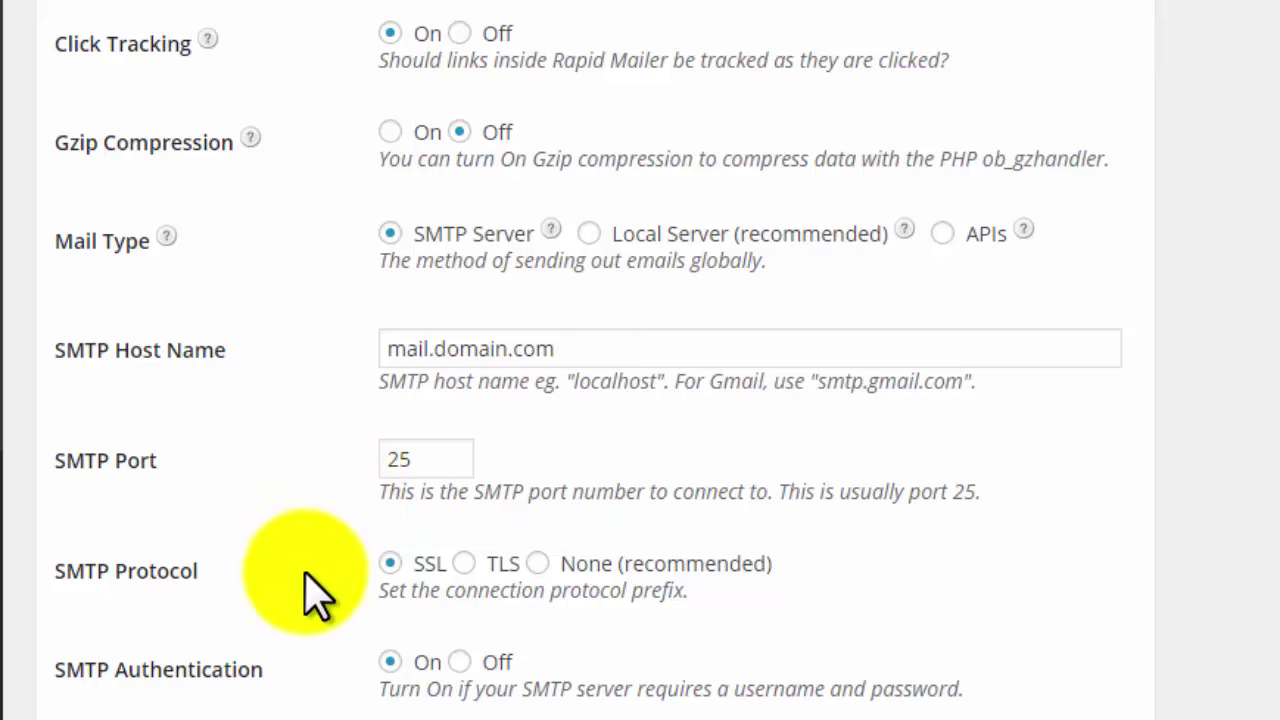
pyautogui.scroll(-3, 301, 580)
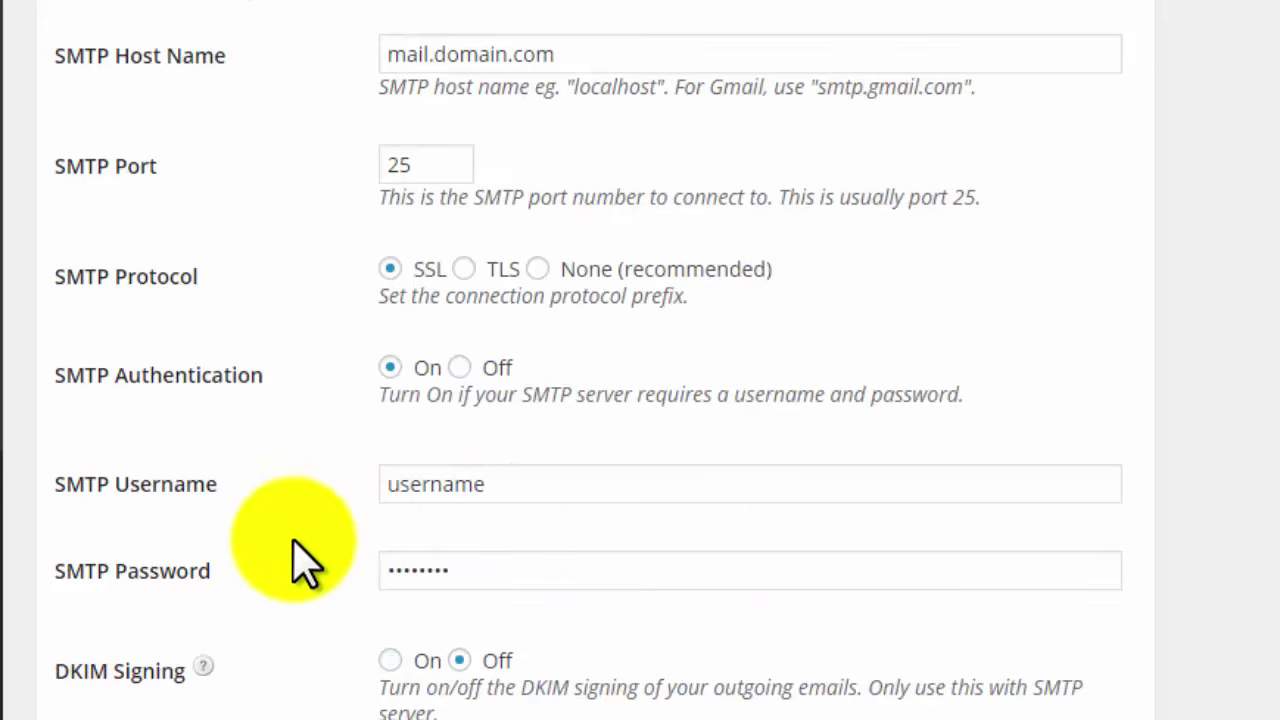
pyautogui.scroll(2, 315, 550)
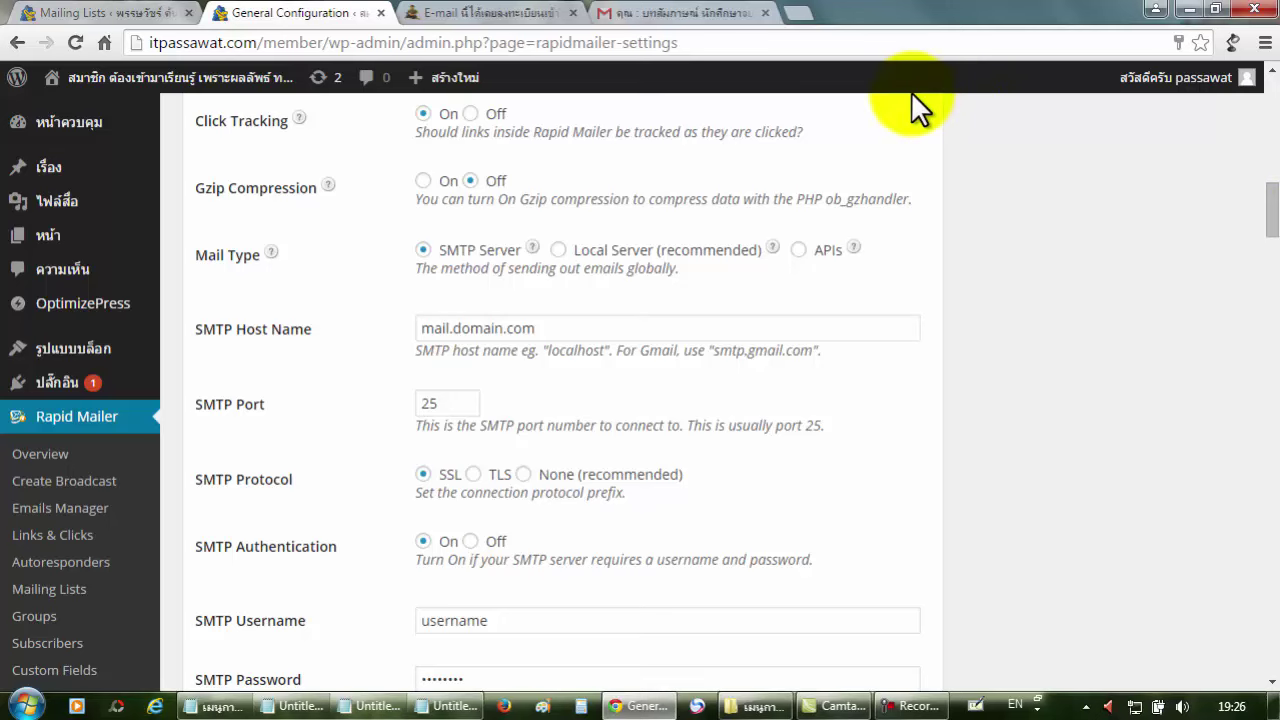
# Load mandrill.com/signup in a fresh browser tab.
pyautogui.click(808, 13)
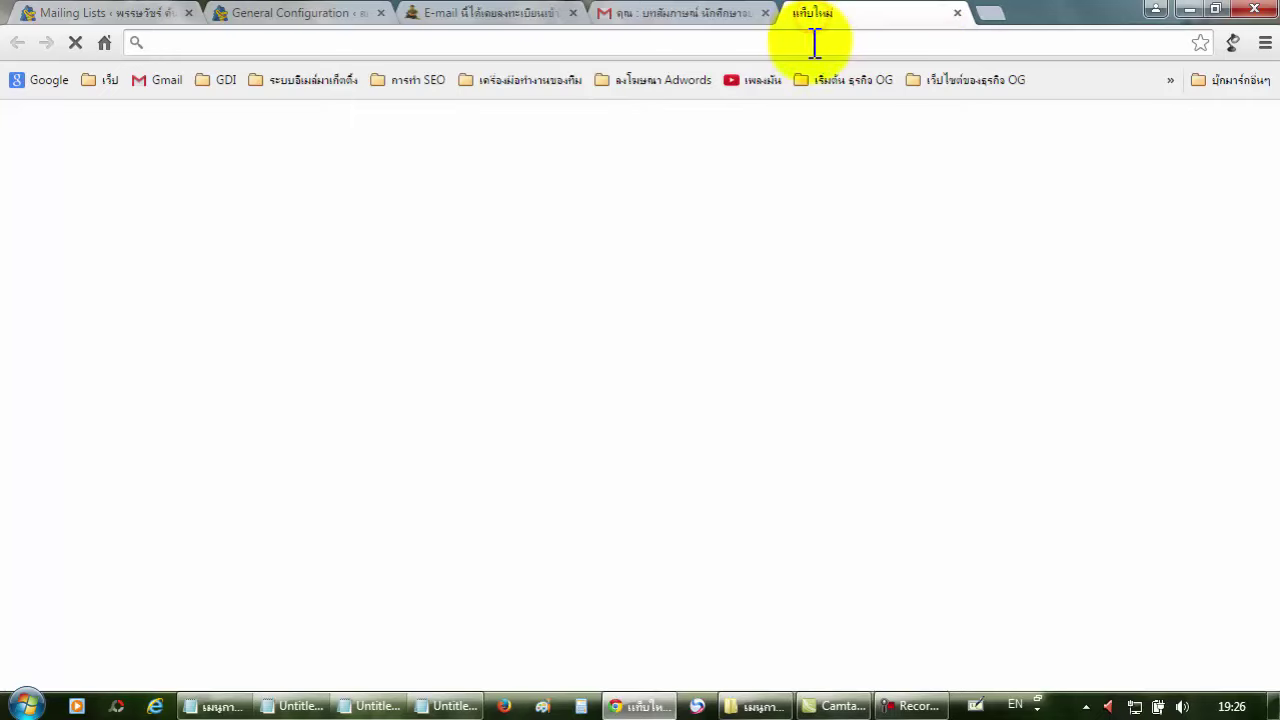
pyautogui.click(510, 258)
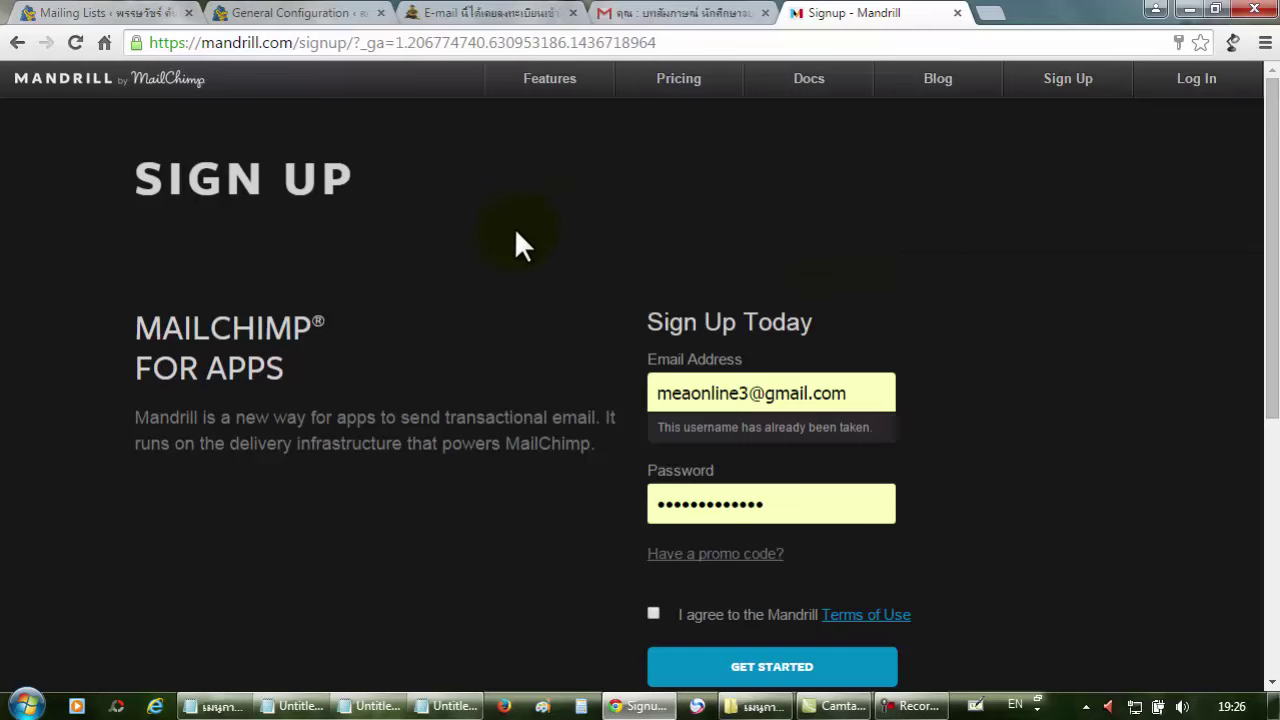
pyautogui.scroll(-1, 557, 227)
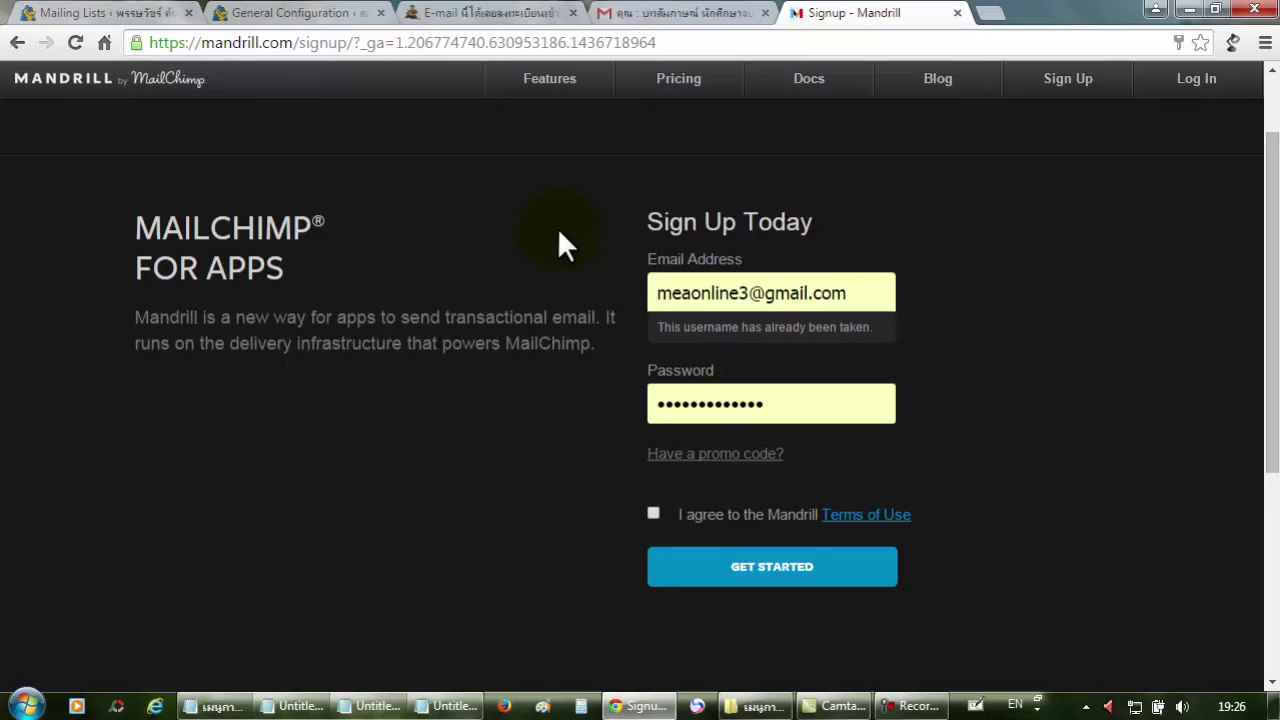
pyautogui.scroll(1, 557, 227)
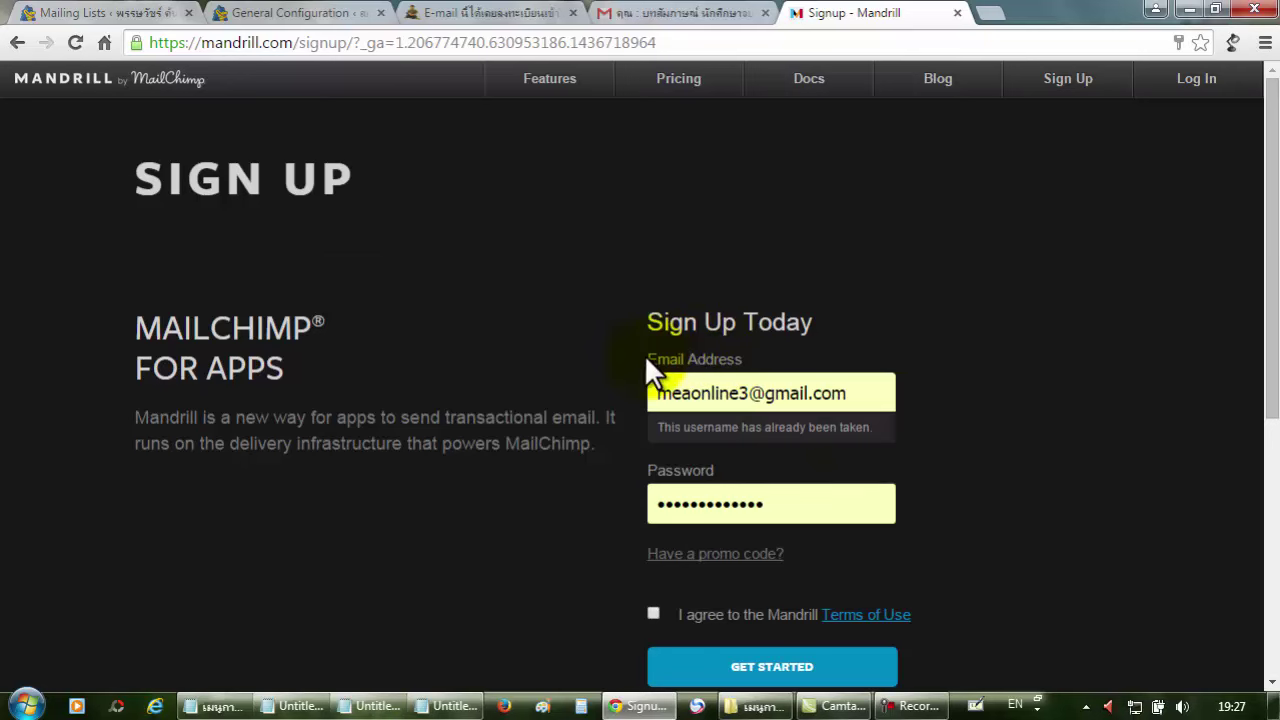
# Replace the autofilled email on the sign-up form with the account's email address.
pyautogui.moveTo(875, 393); pyautogui.dragTo(769, 401)
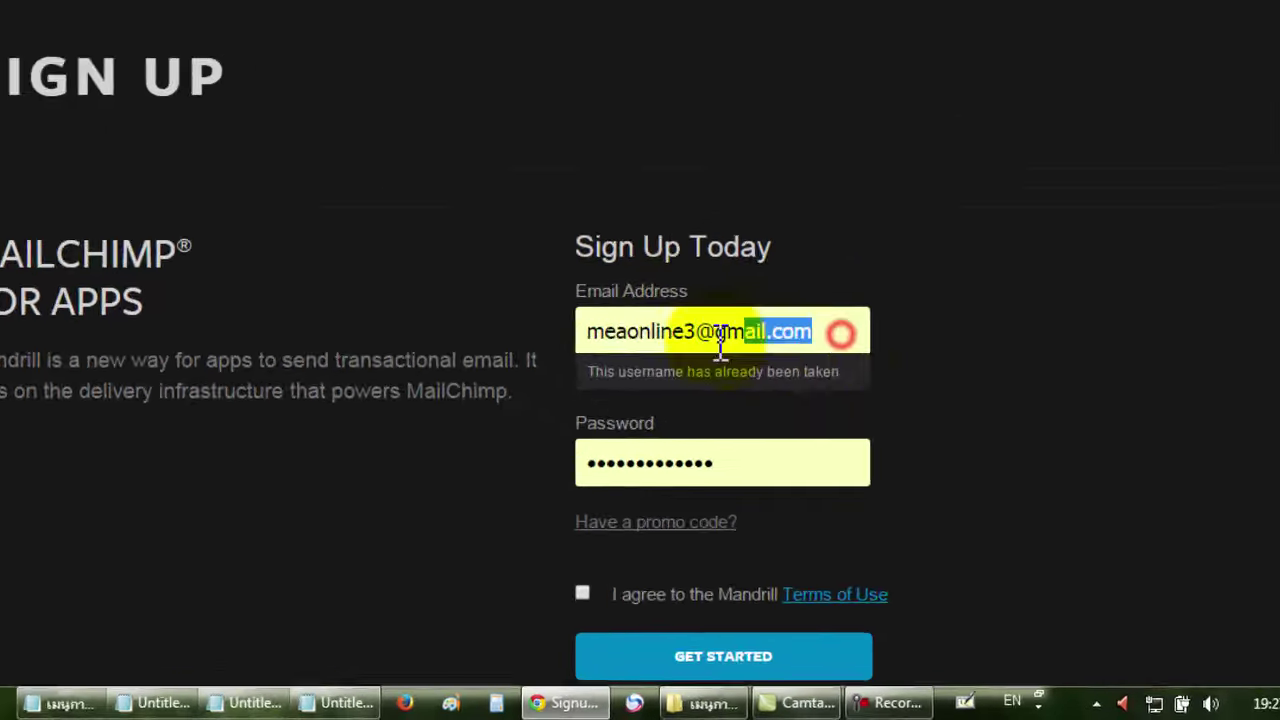
pyautogui.moveTo(720, 343); pyautogui.dragTo(582, 331)
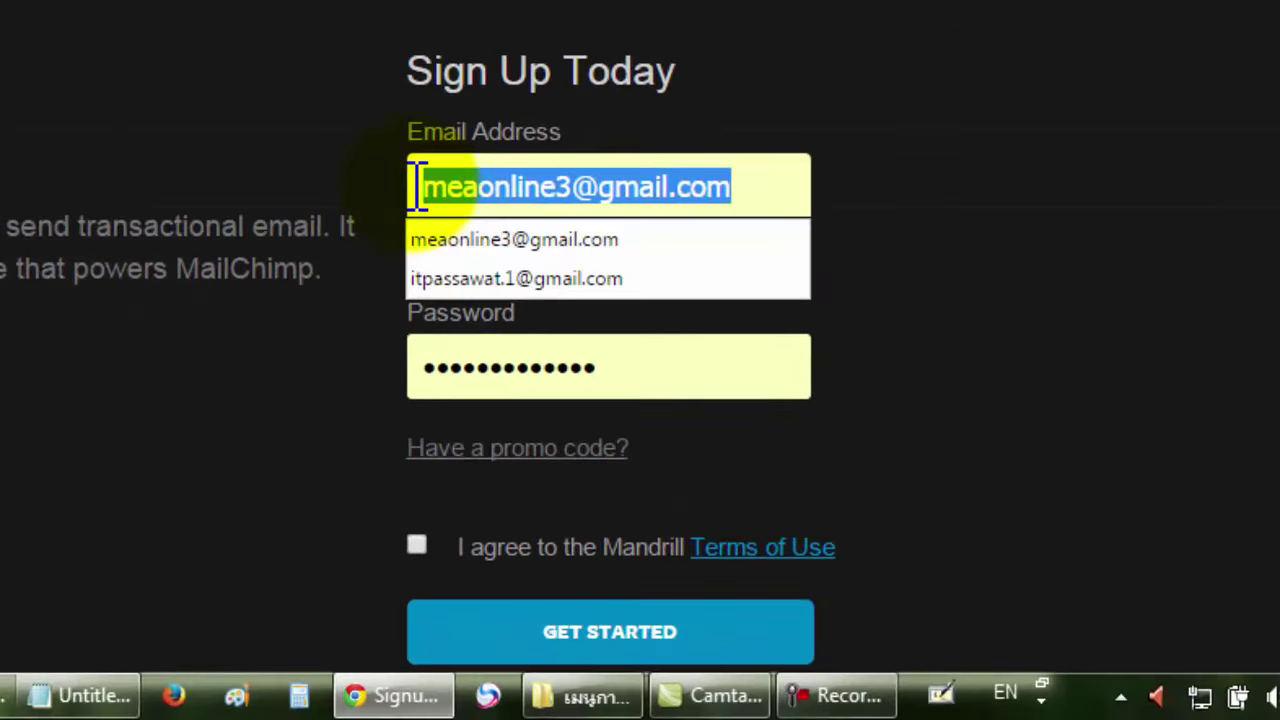
pyautogui.press('BackSpace')
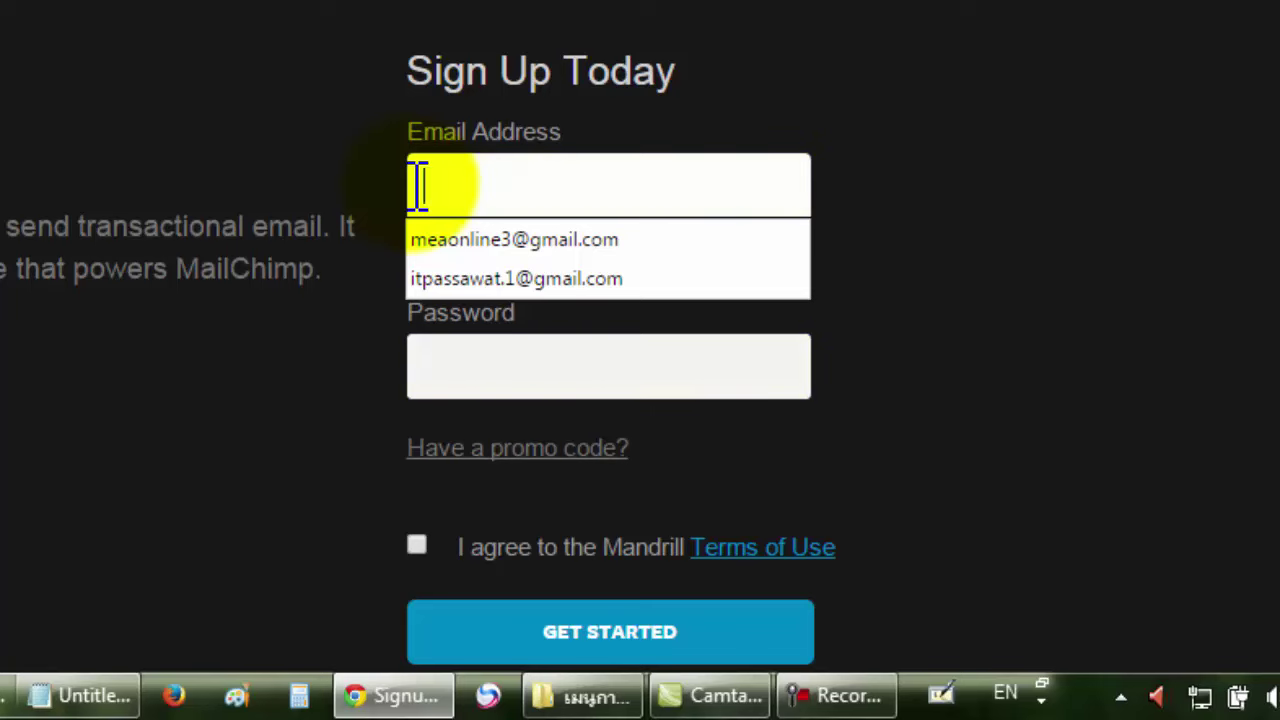
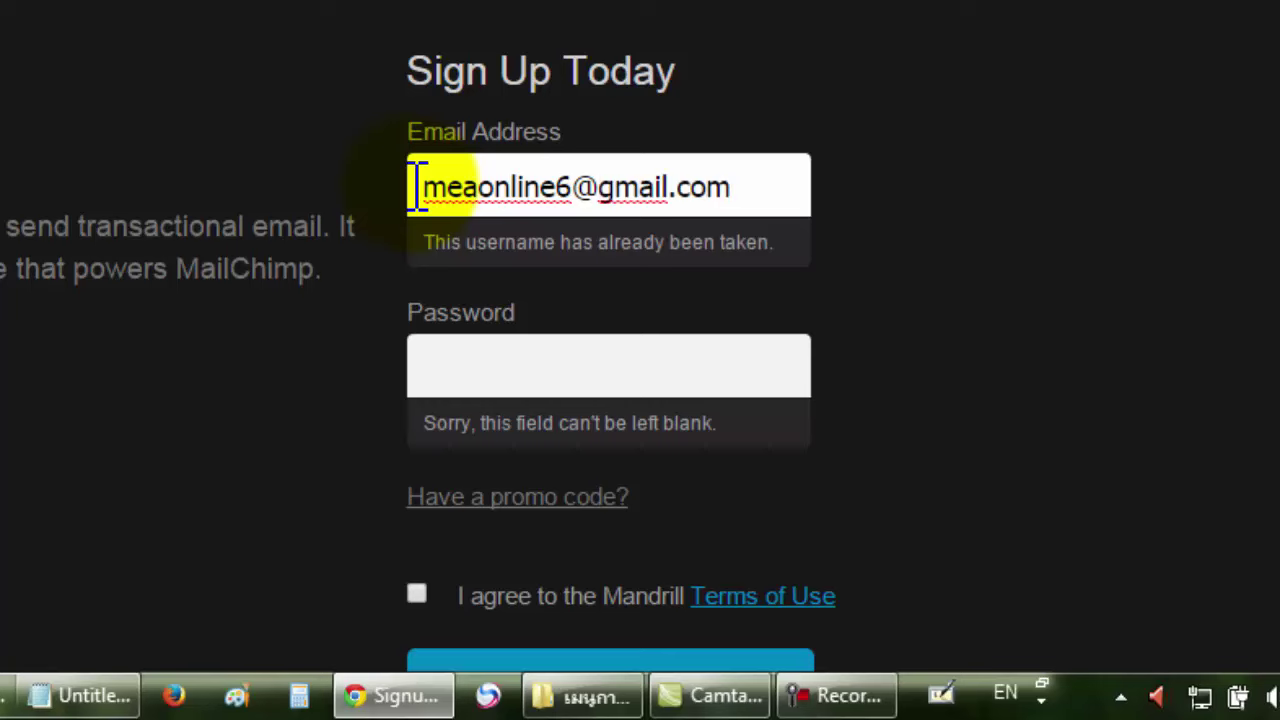
pyautogui.press('Left')
pyautogui.press('Left')
pyautogui.press('Left')
pyautogui.press('Left')
pyautogui.press('Left')
pyautogui.press('Left')
pyautogui.press('Left')
pyautogui.press('Left')
pyautogui.press('Left')
pyautogui.press('Left')
pyautogui.press('Left')
pyautogui.press('Left')
pyautogui.press('Left')
pyautogui.press('Left')
pyautogui.press('Left')
pyautogui.press('Left')
pyautogui.press('Left')
pyautogui.press('Left')
pyautogui.press('Left')
pyautogui.press('Left')
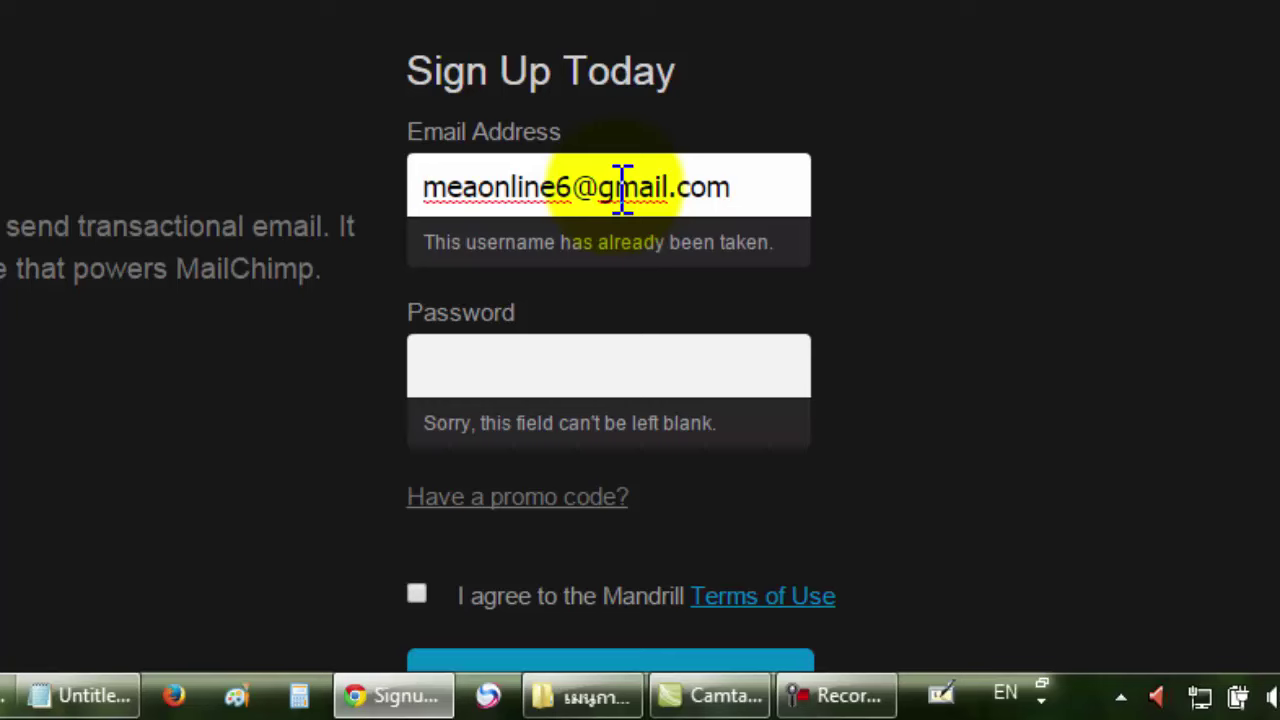
# Enter a password, accept the Mandrill Terms of Use and submit with GET STARTED.
pyautogui.click(651, 377)
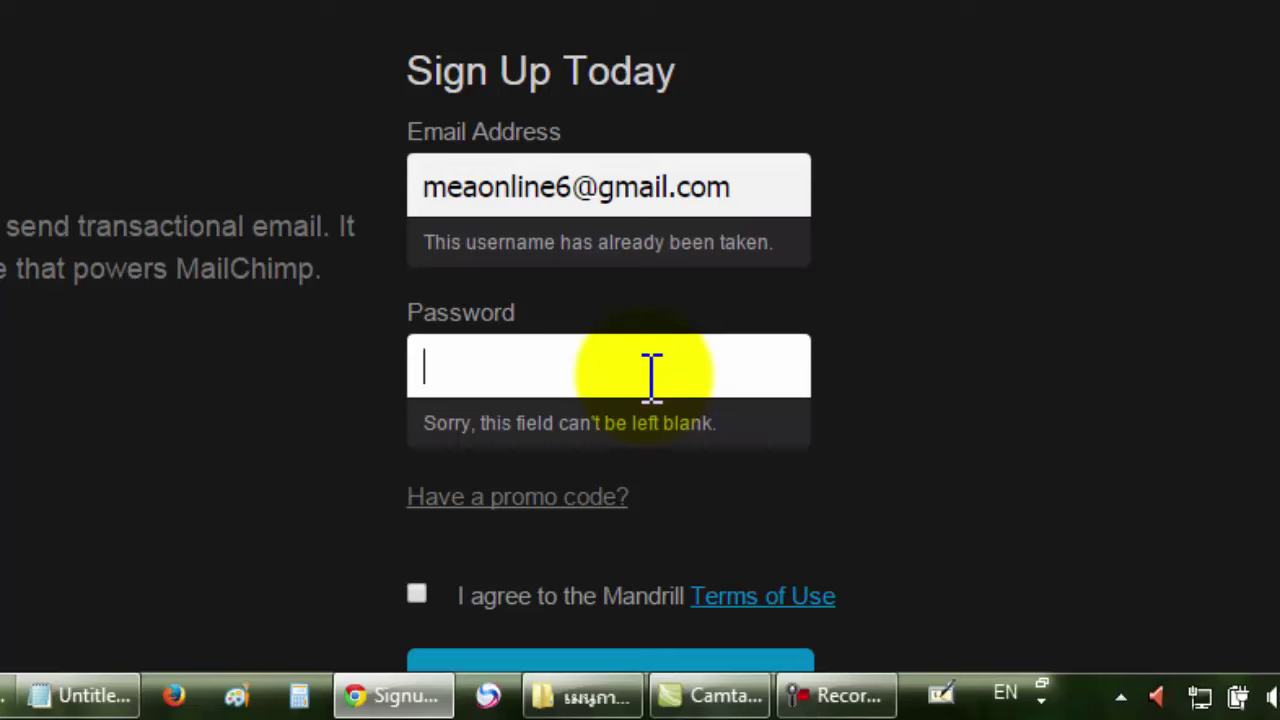
pyautogui.write('***********')
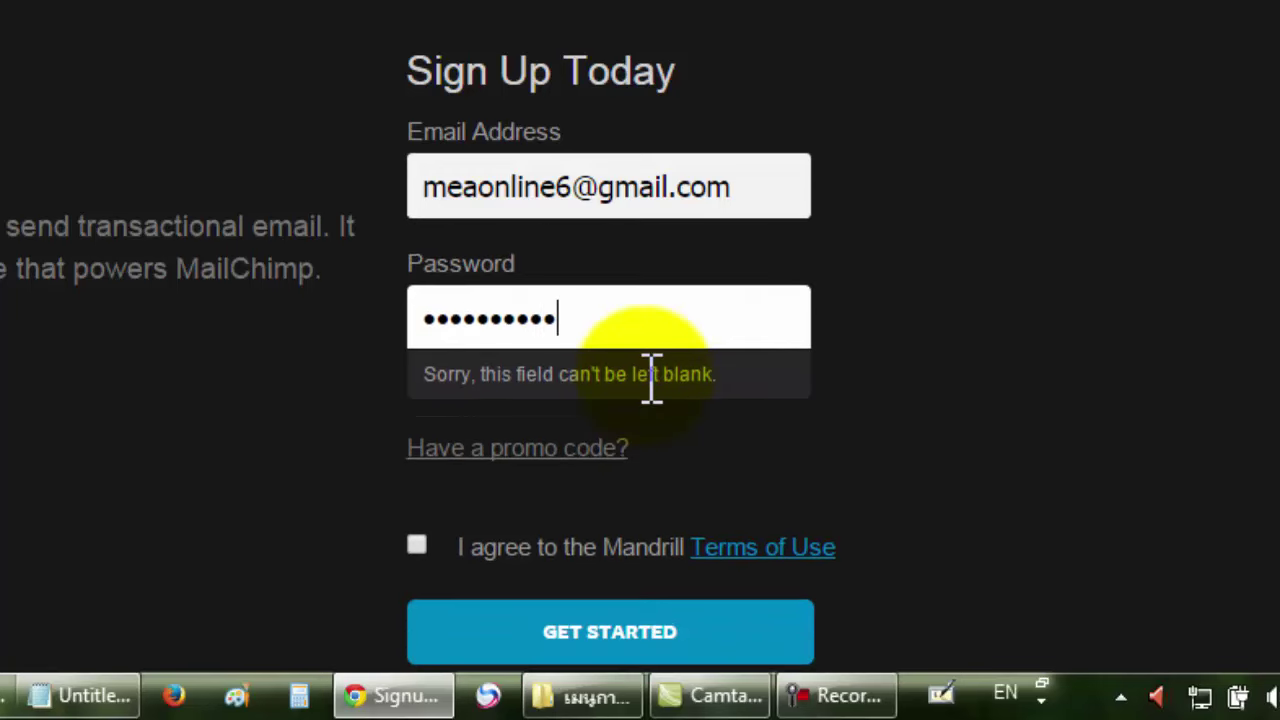
pyautogui.write('**')
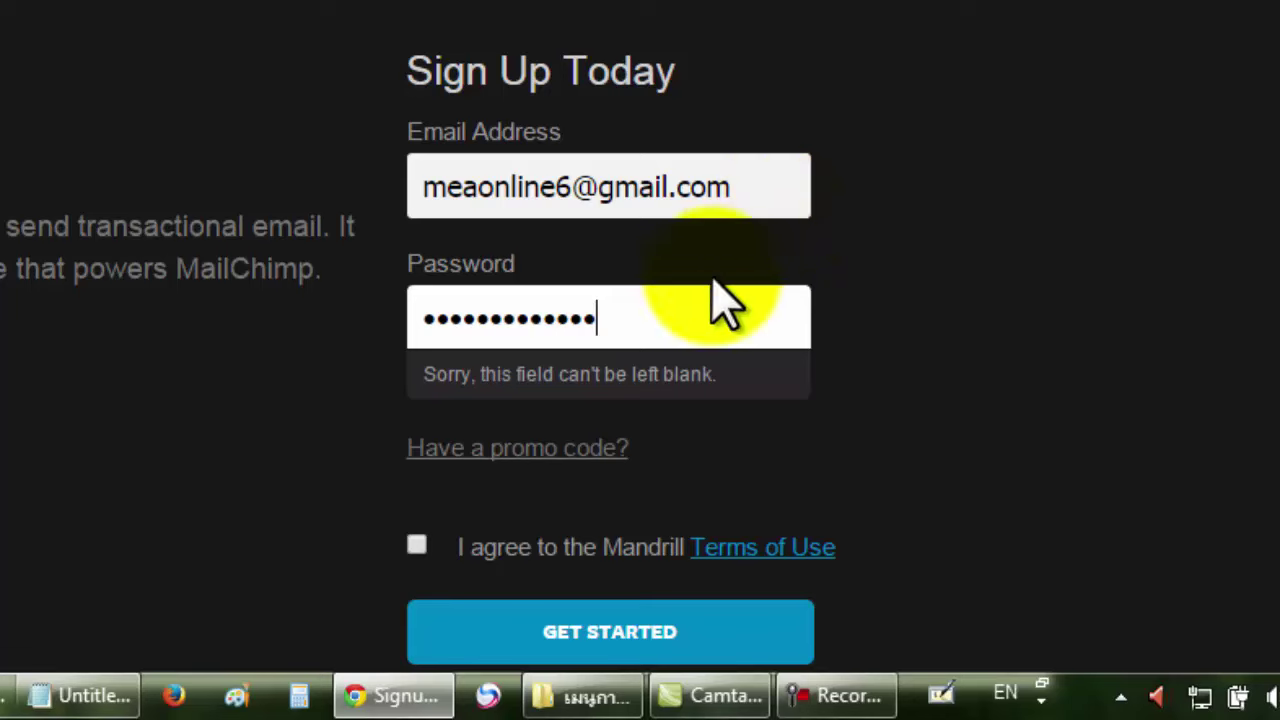
pyautogui.scroll(-2, 965, 275)
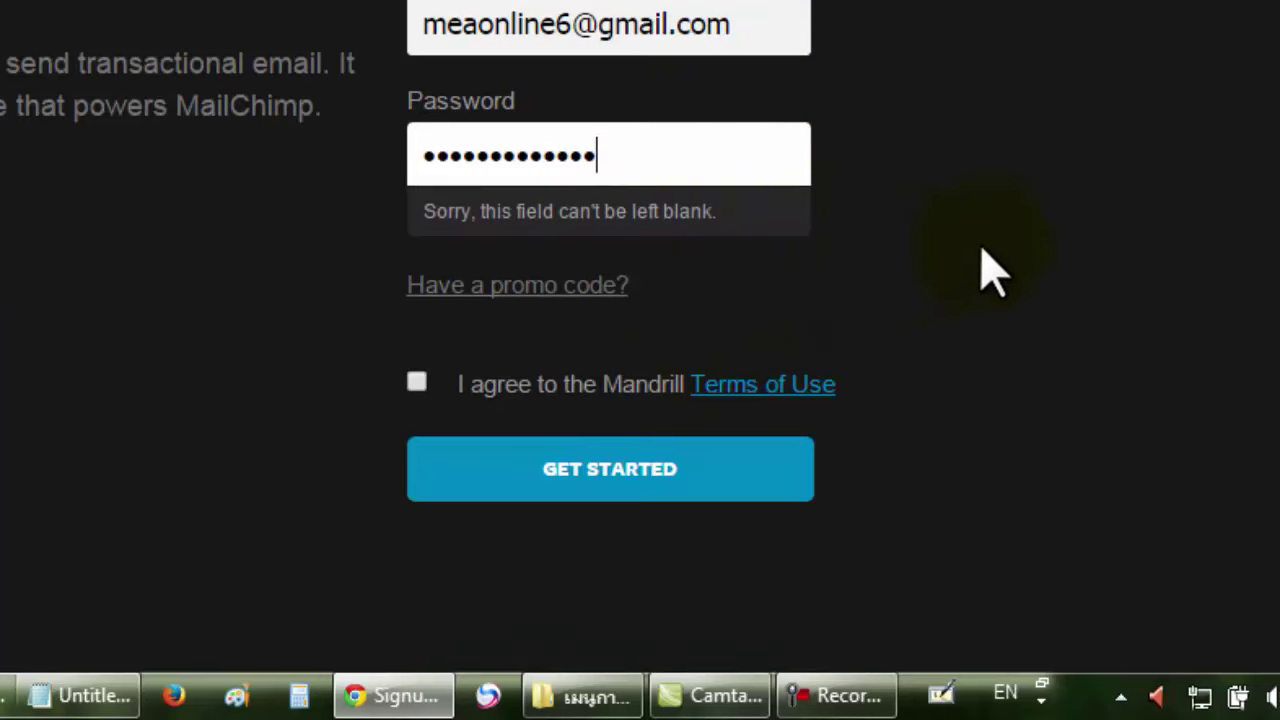
pyautogui.click(416, 383)
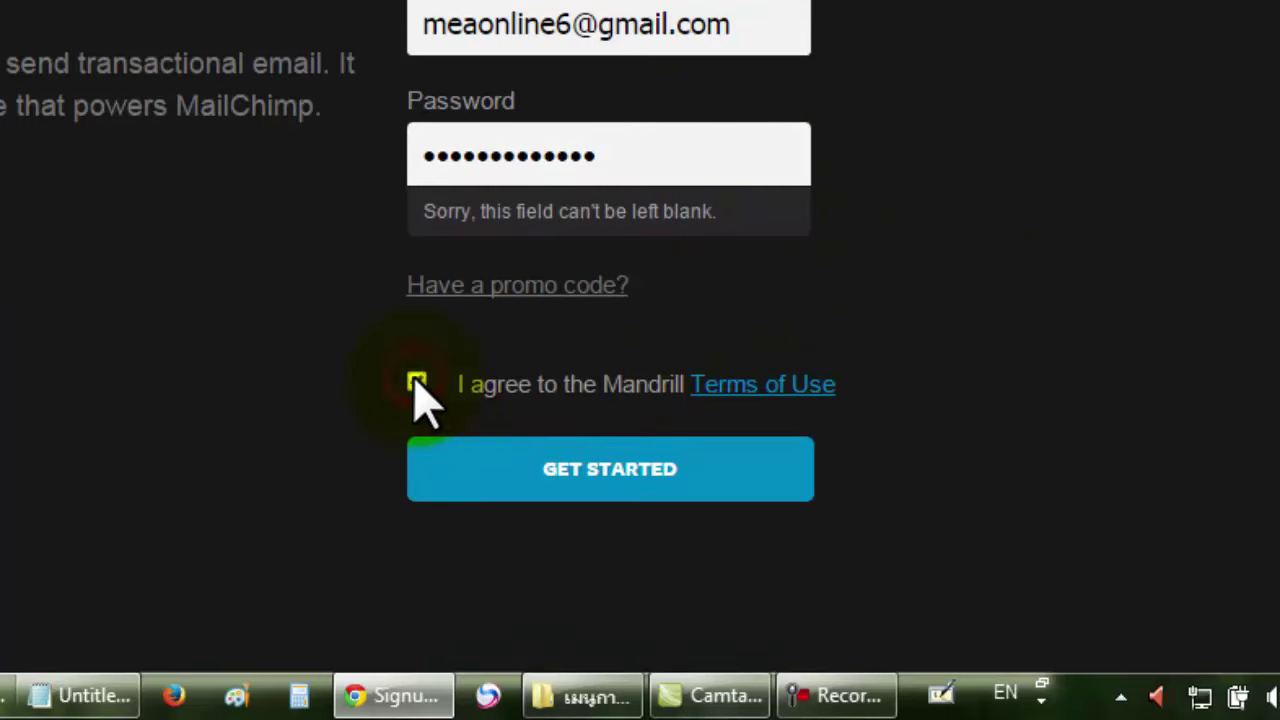
pyautogui.click(622, 470)
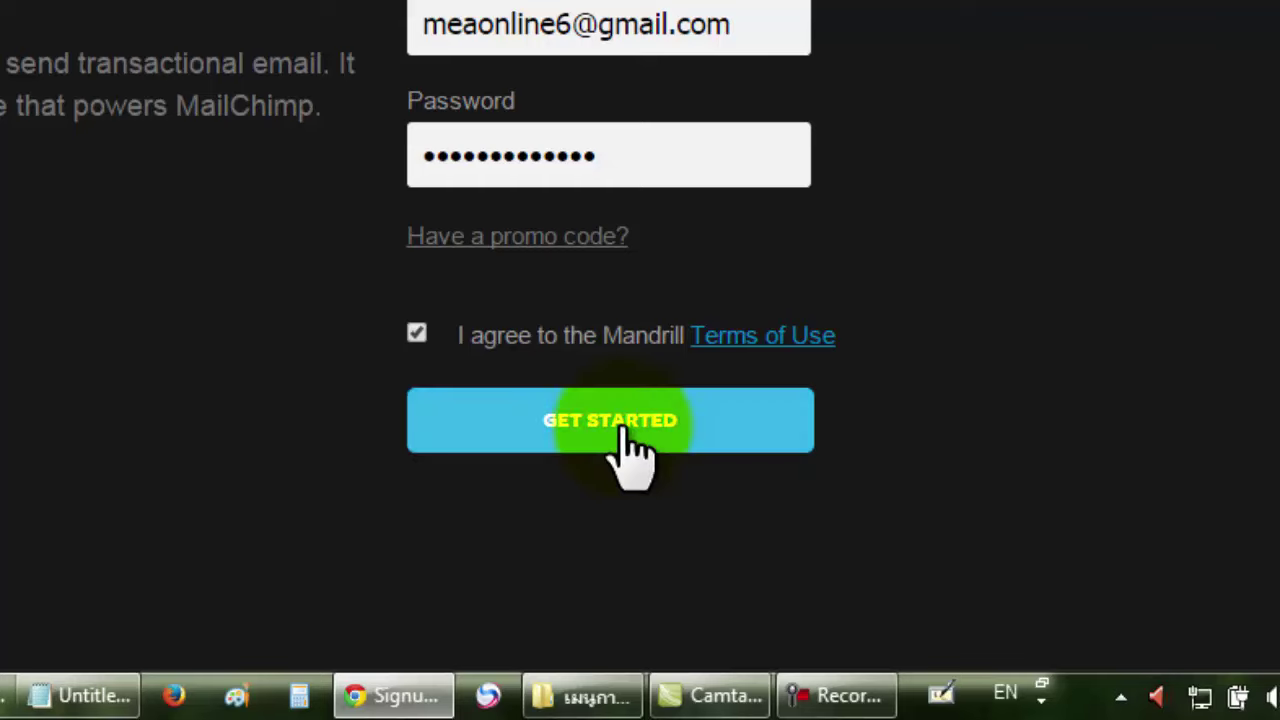
pyautogui.click(626, 430)
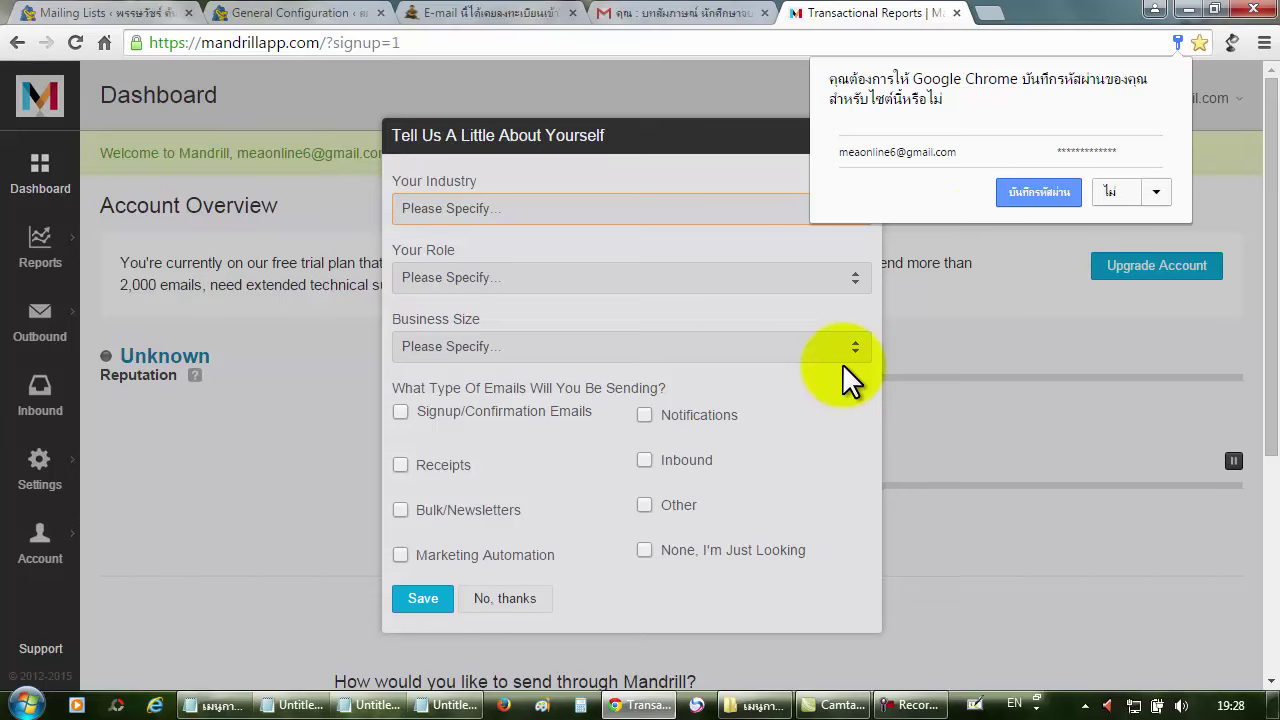
# Decline Chrome's password save and choose 'No, thanks' on the about-yourself questionnaire.
pyautogui.click(1113, 193)
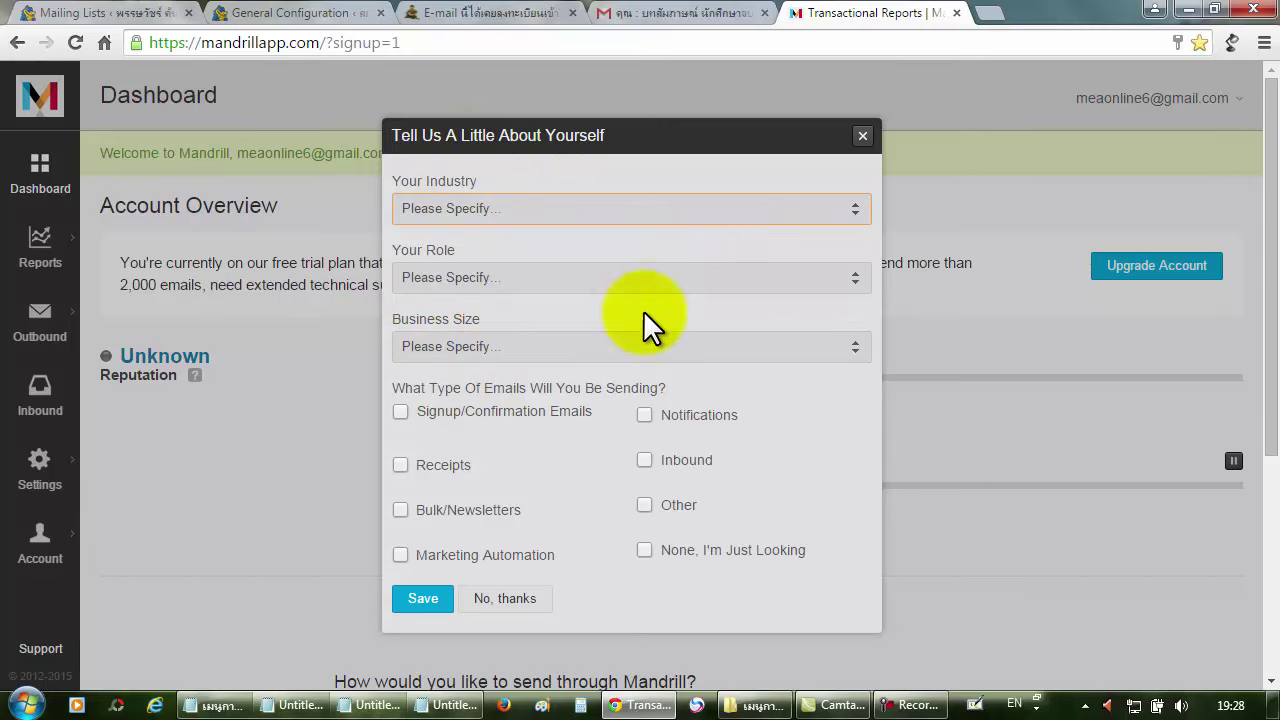
pyautogui.click(499, 603)
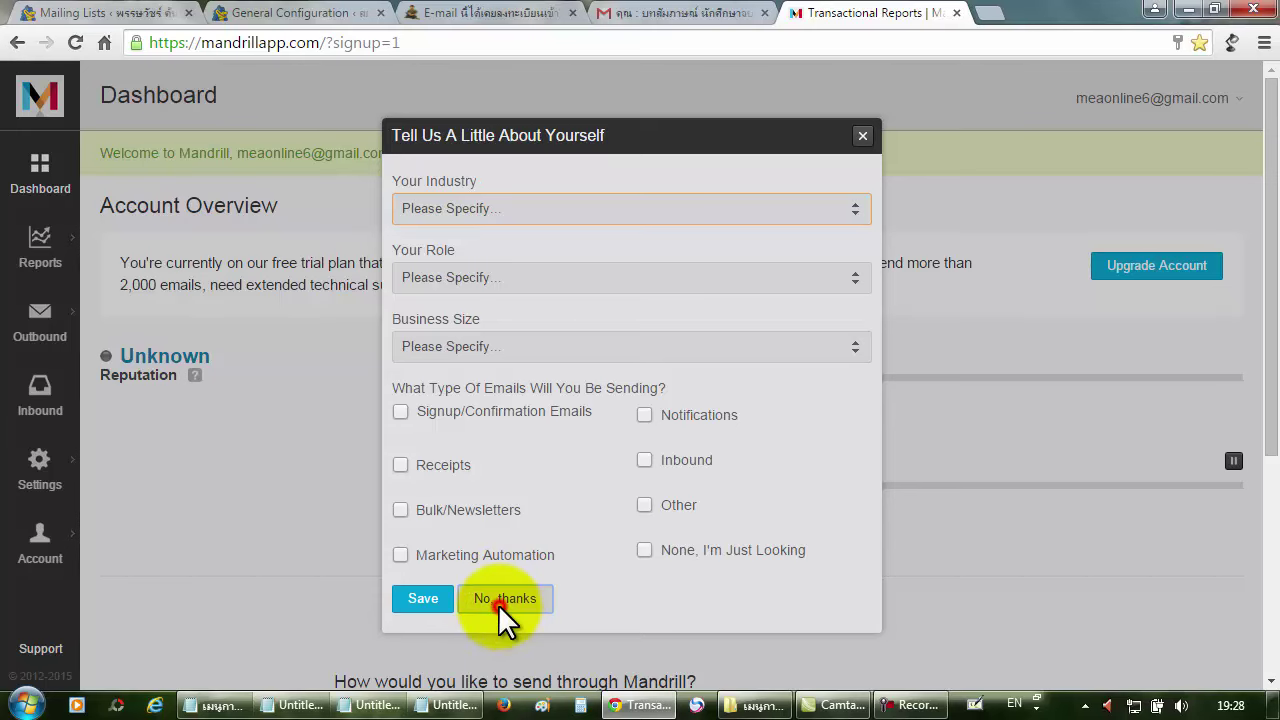
pyautogui.scroll(-4, 550, 350)
pyautogui.scroll(4, 560, 339)
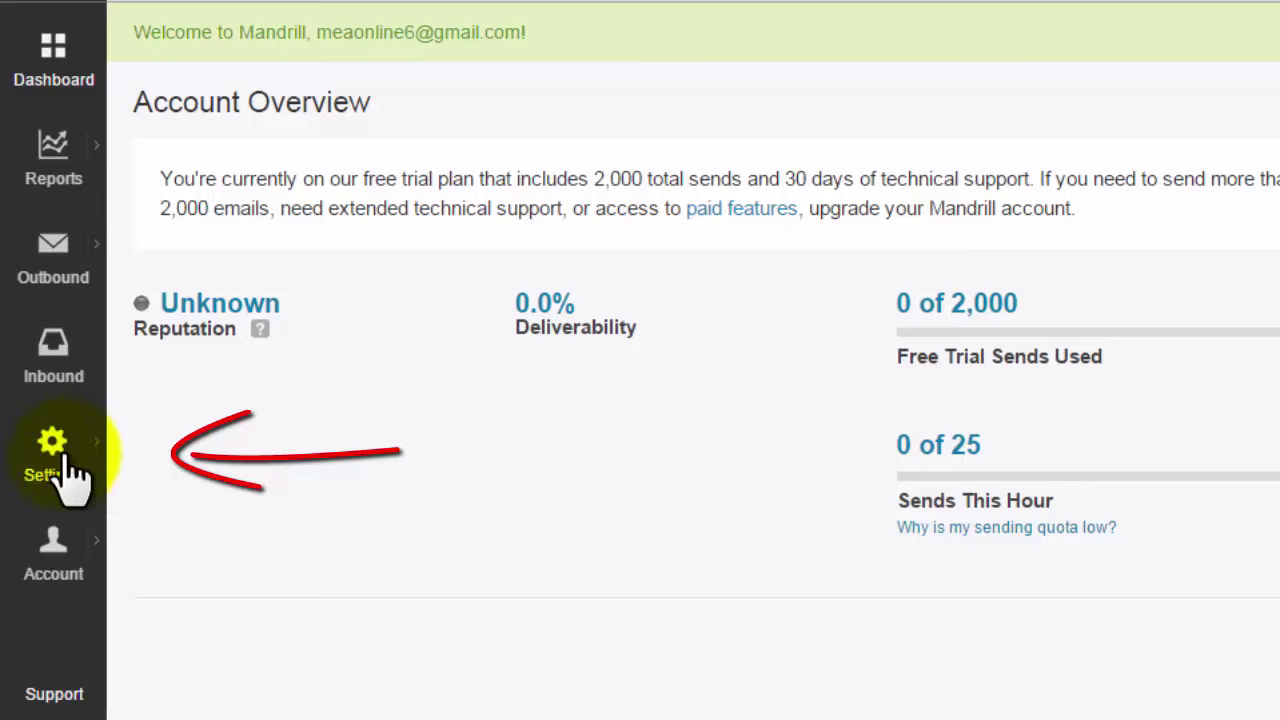
# Open Settings and confirm the account password in the Verify Password dialog.
pyautogui.click(55, 458)
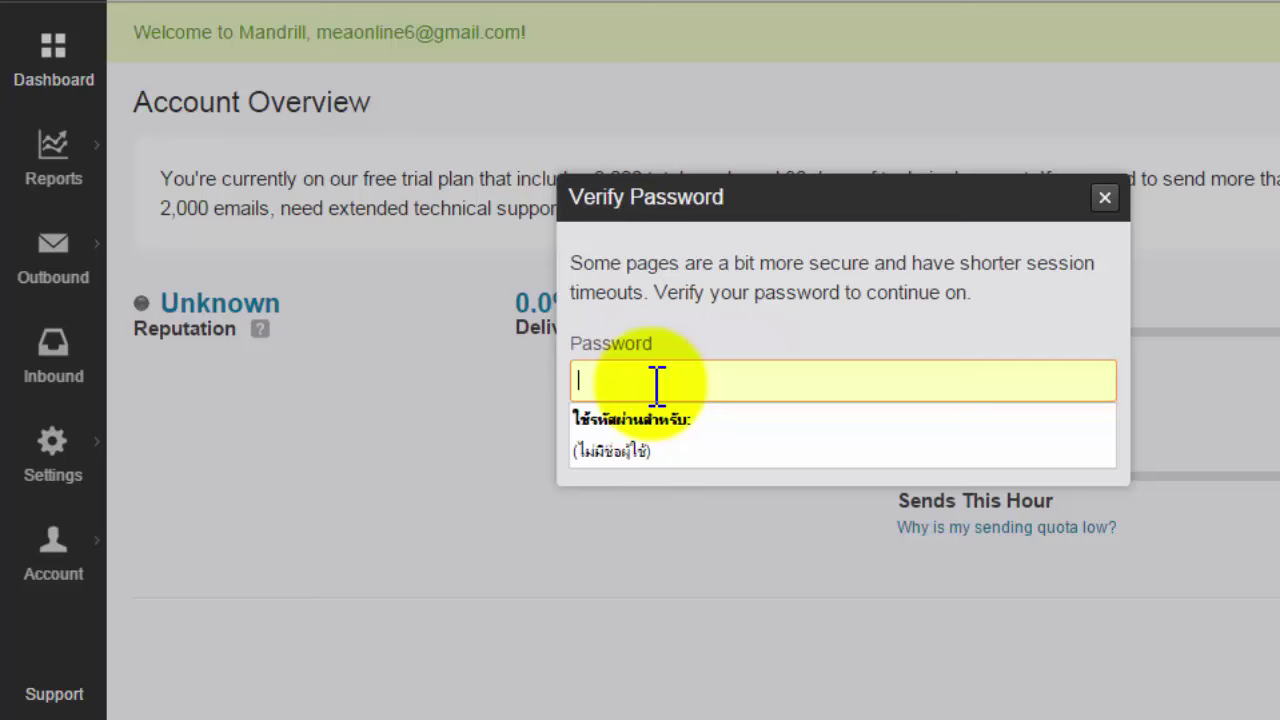
pyautogui.write('••••••')
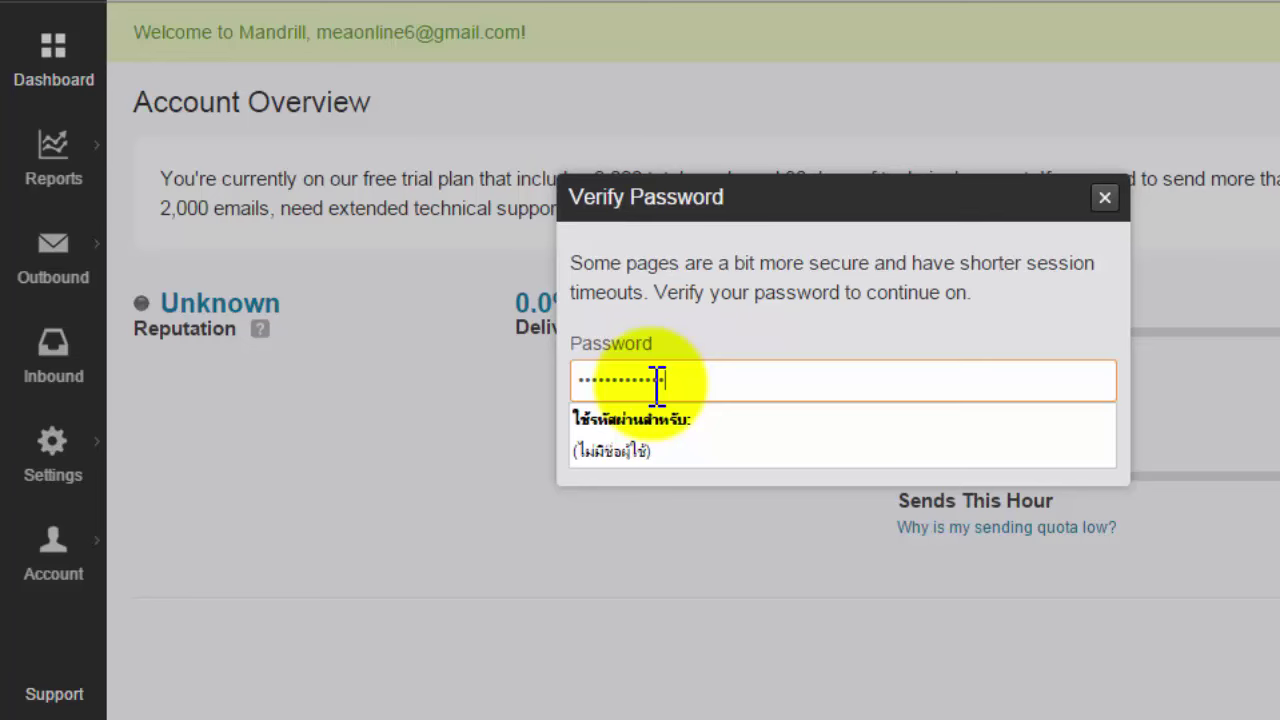
pyautogui.press('Return')
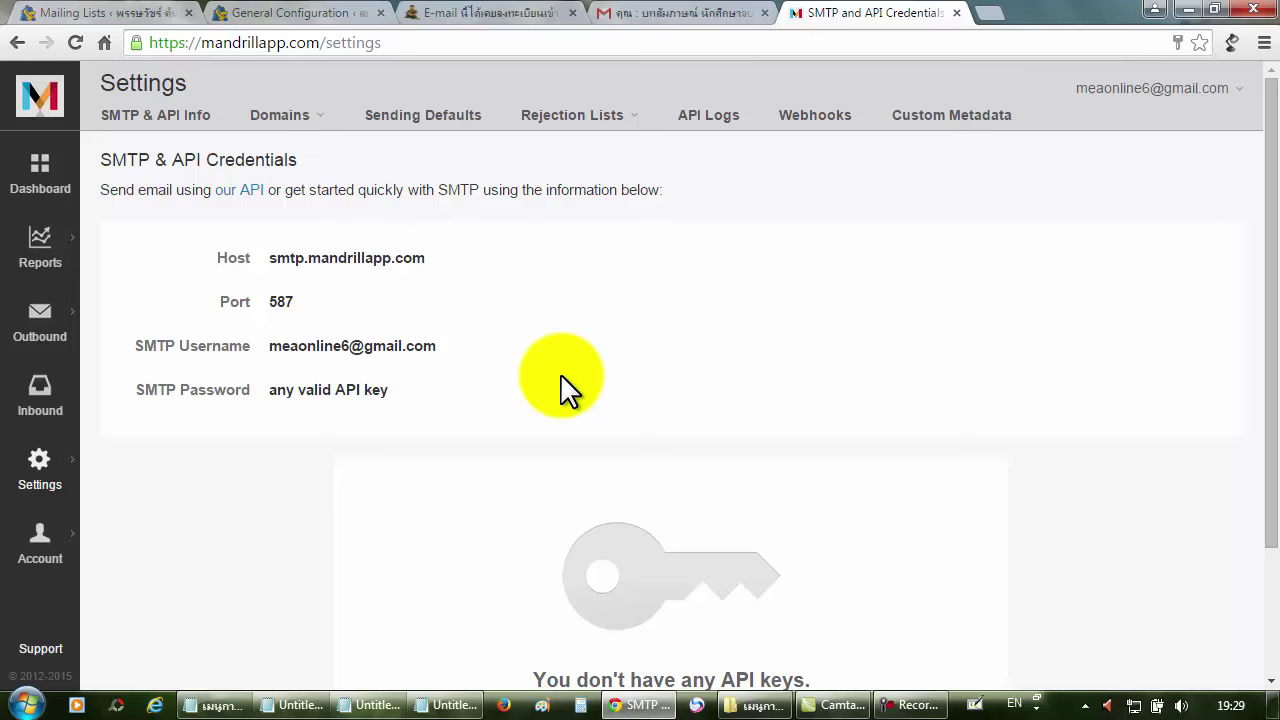
# Add the first API key from the SMTP & API Info page.
pyautogui.moveTo(598, 353)
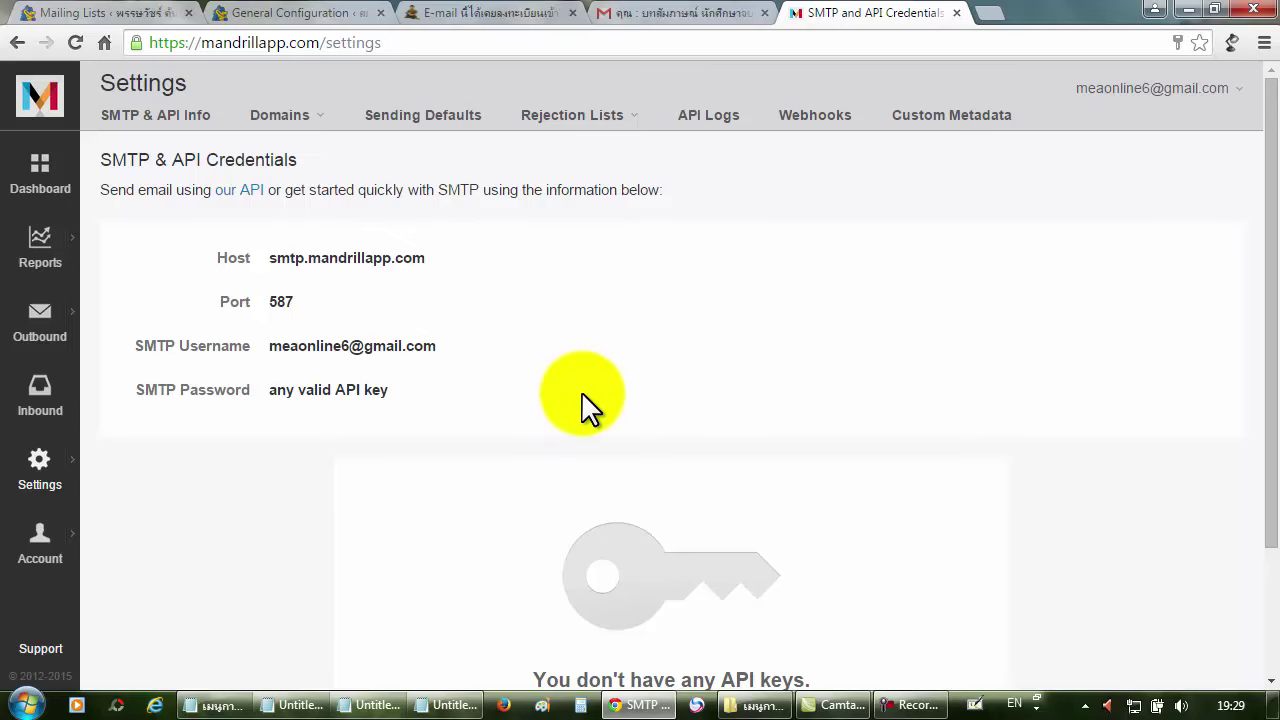
pyautogui.scroll(-3, 581, 391)
pyautogui.scroll(3, 595, 390)
pyautogui.scroll(-3, 608, 357)
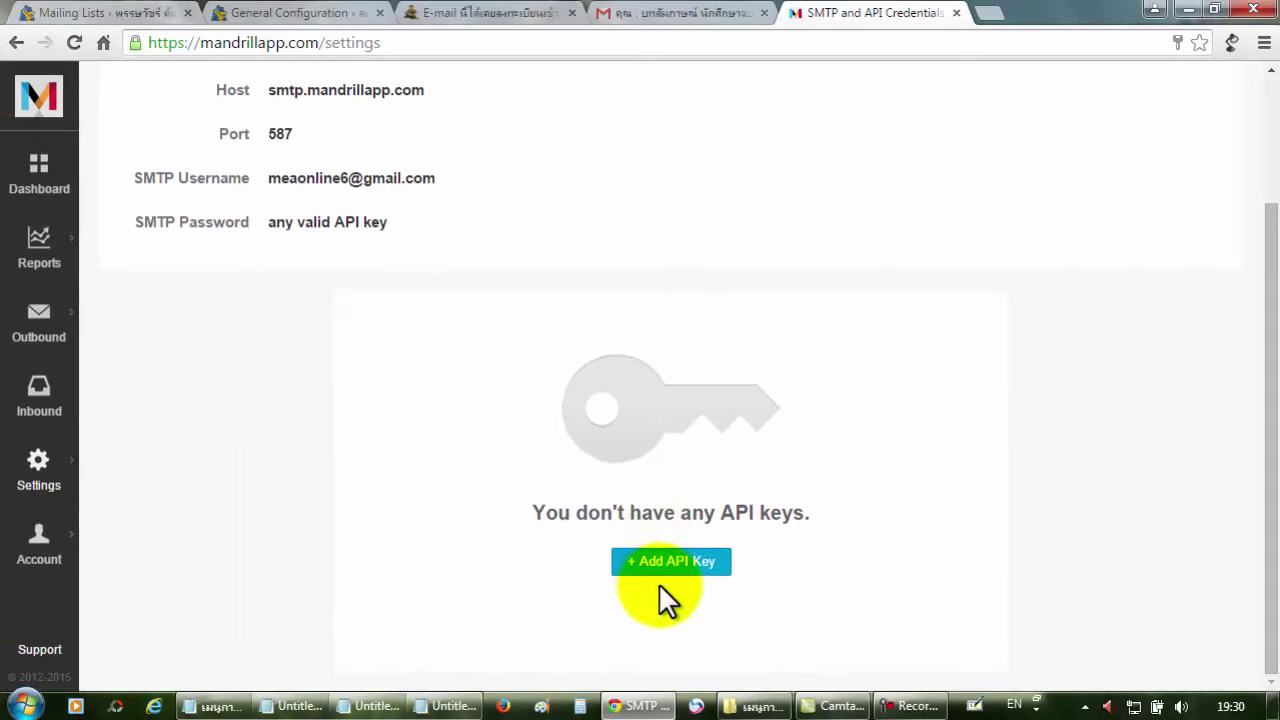
pyautogui.click(665, 562)
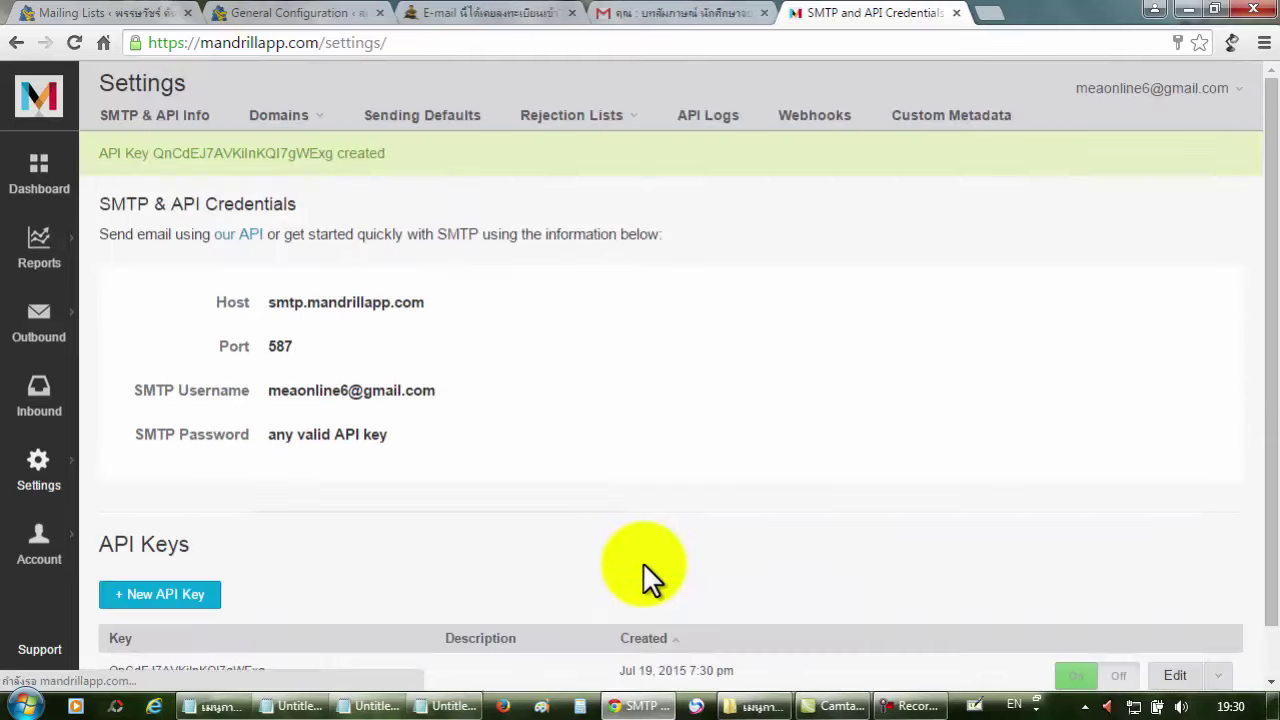
pyautogui.scroll(-1, 700, 580)
pyautogui.scroll(1, 771, 523)
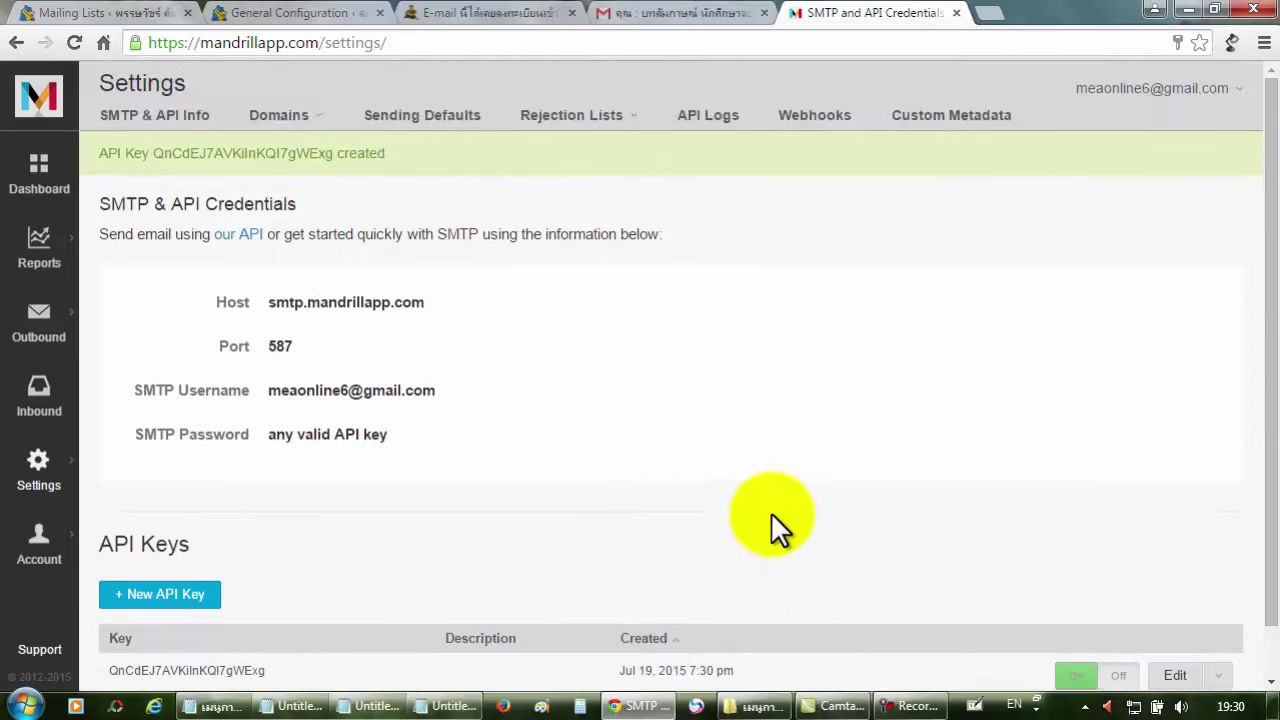
pyautogui.scroll(-1, 660, 517)
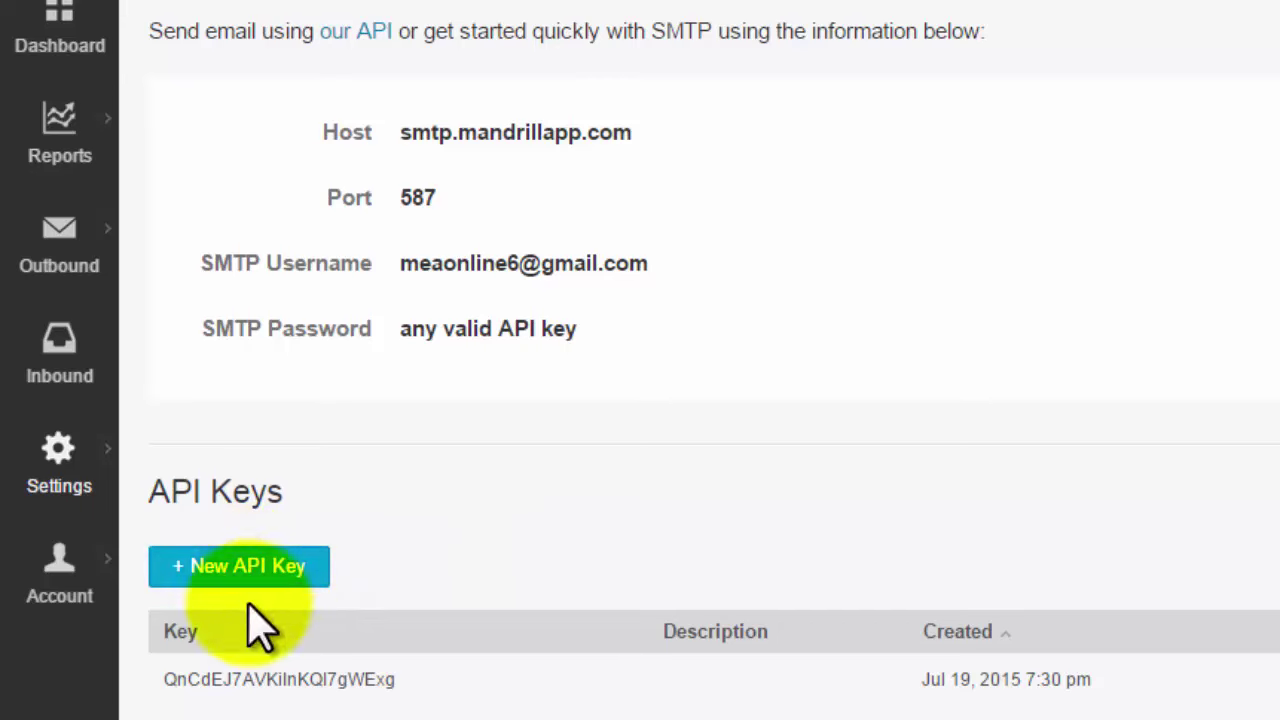
# Start a new API key and enter 'GDI mail' as its description.
pyautogui.click(245, 575)
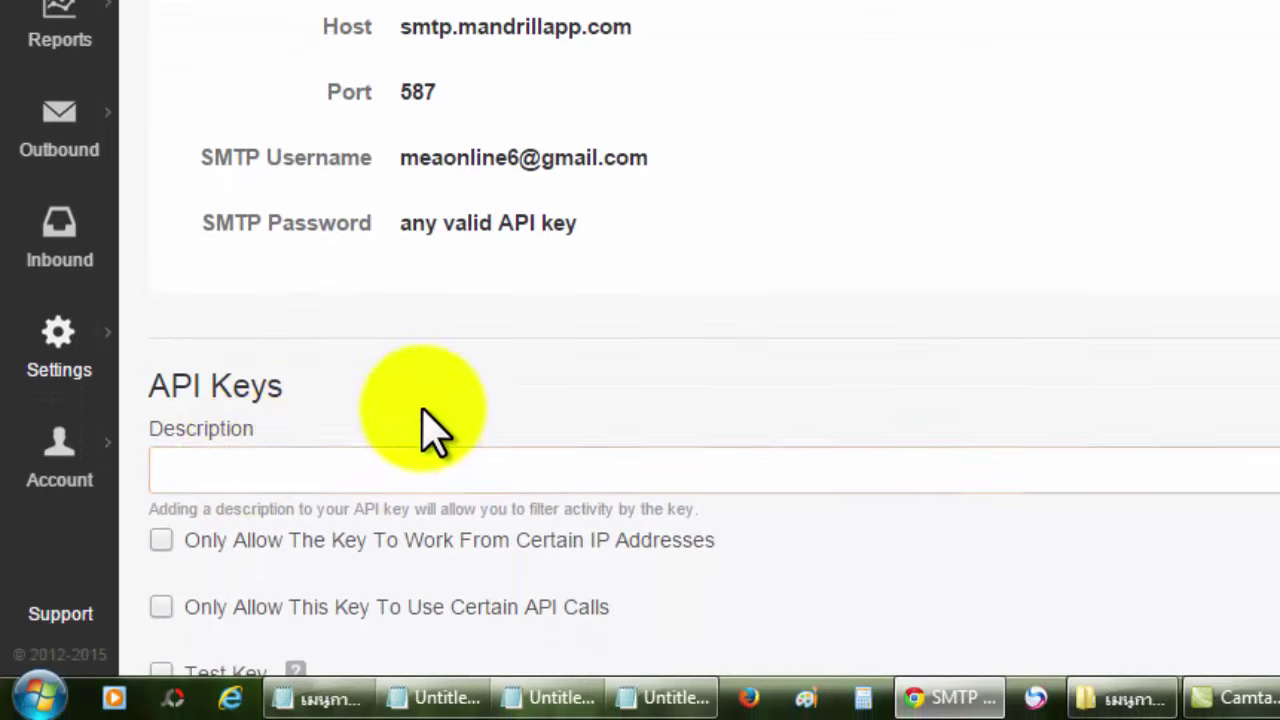
pyautogui.scroll(-2, 425, 429)
pyautogui.click(392, 325)
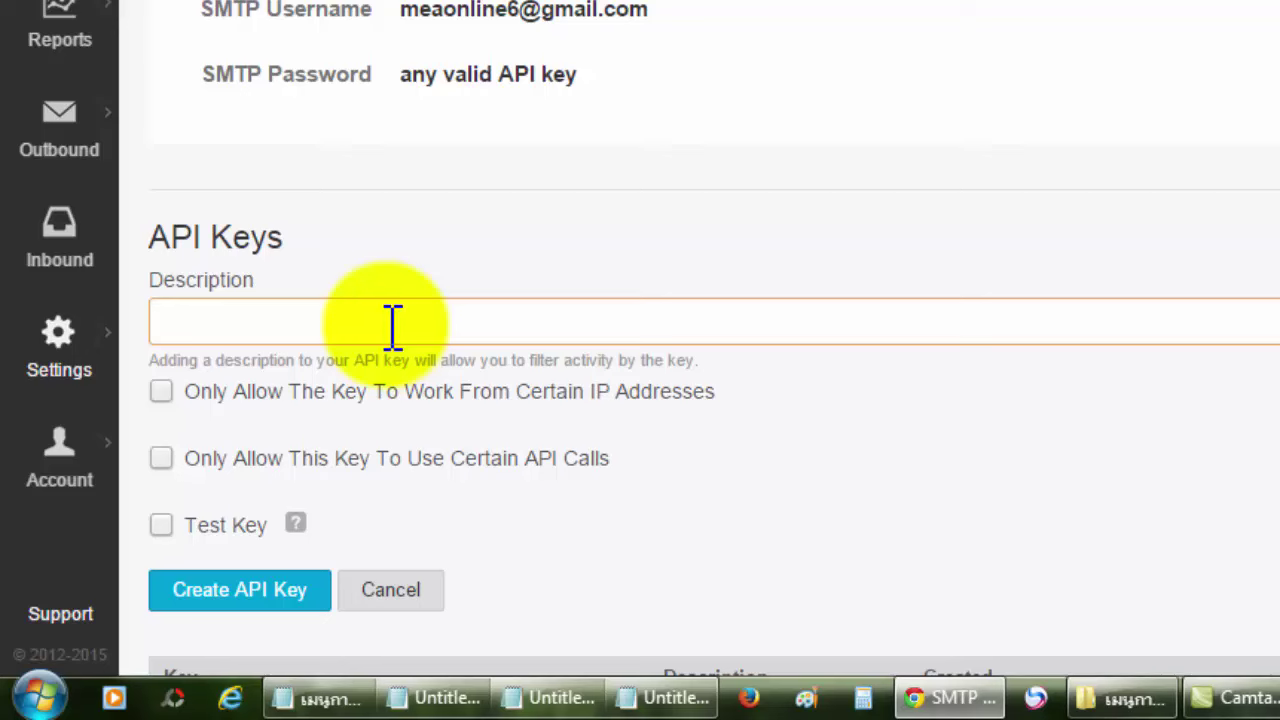
pyautogui.write('g')
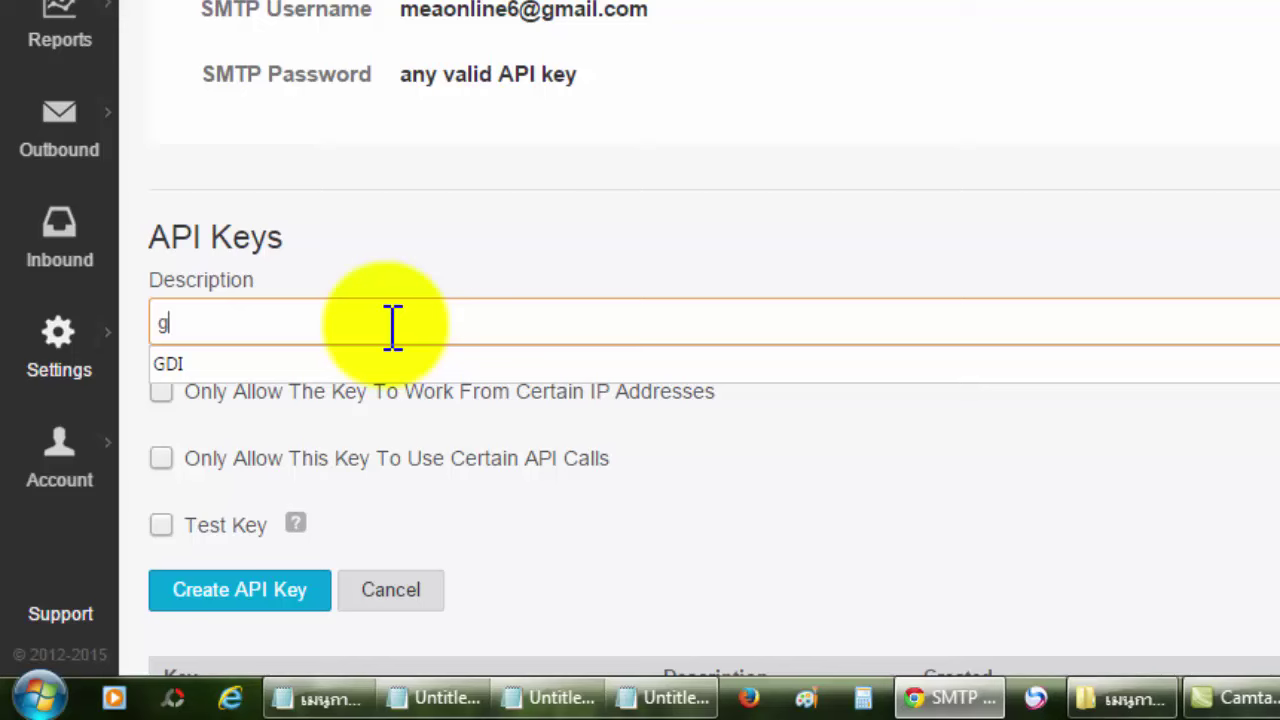
pyautogui.press('BackSpace')
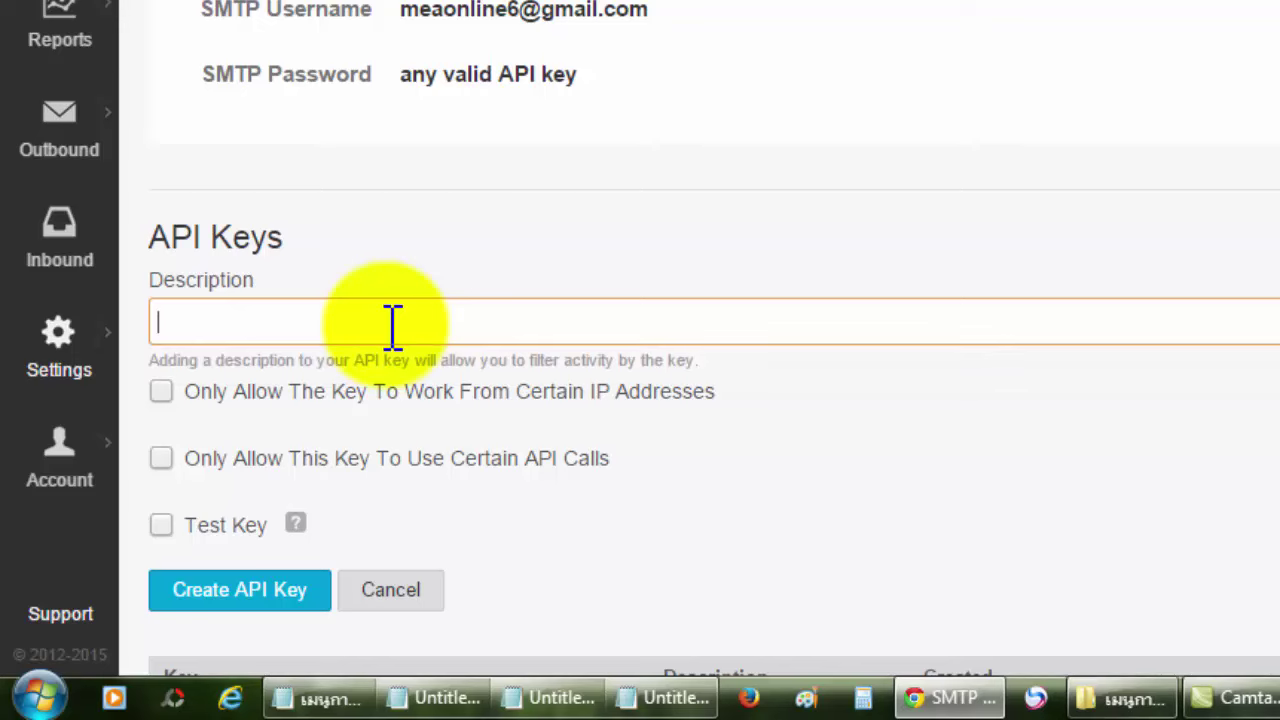
pyautogui.write('GDI')
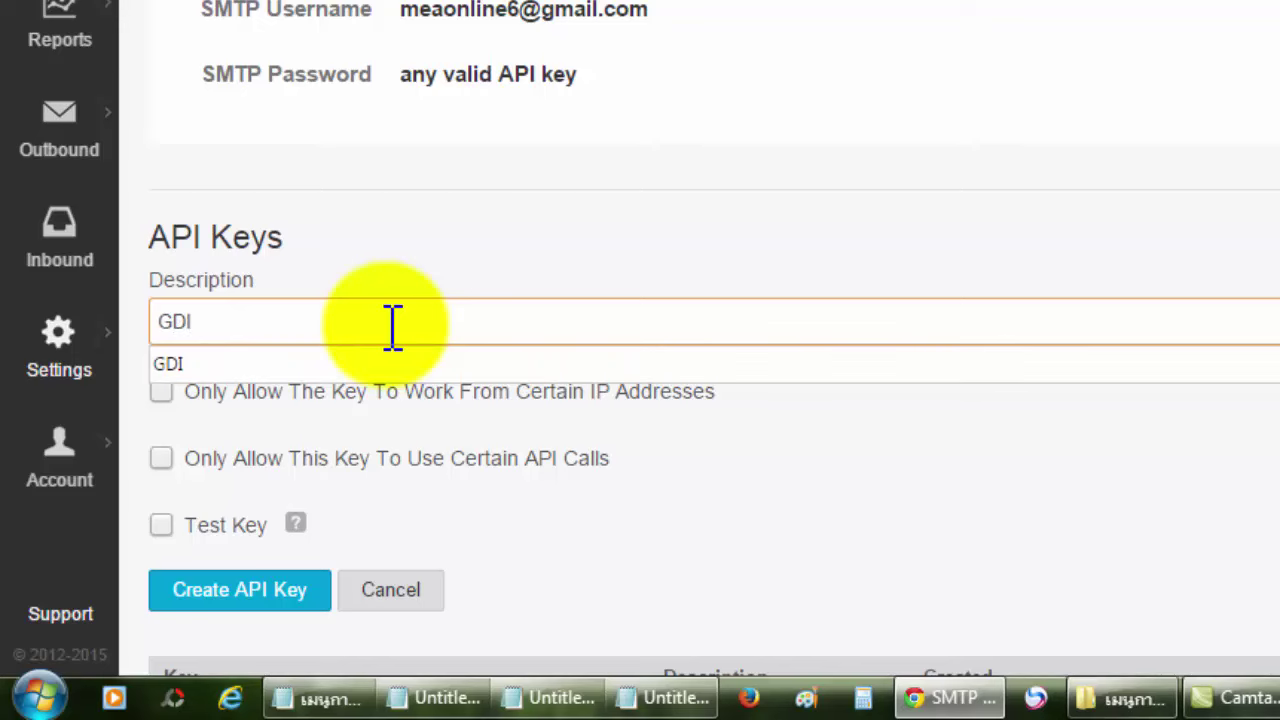
pyautogui.write(' mail')
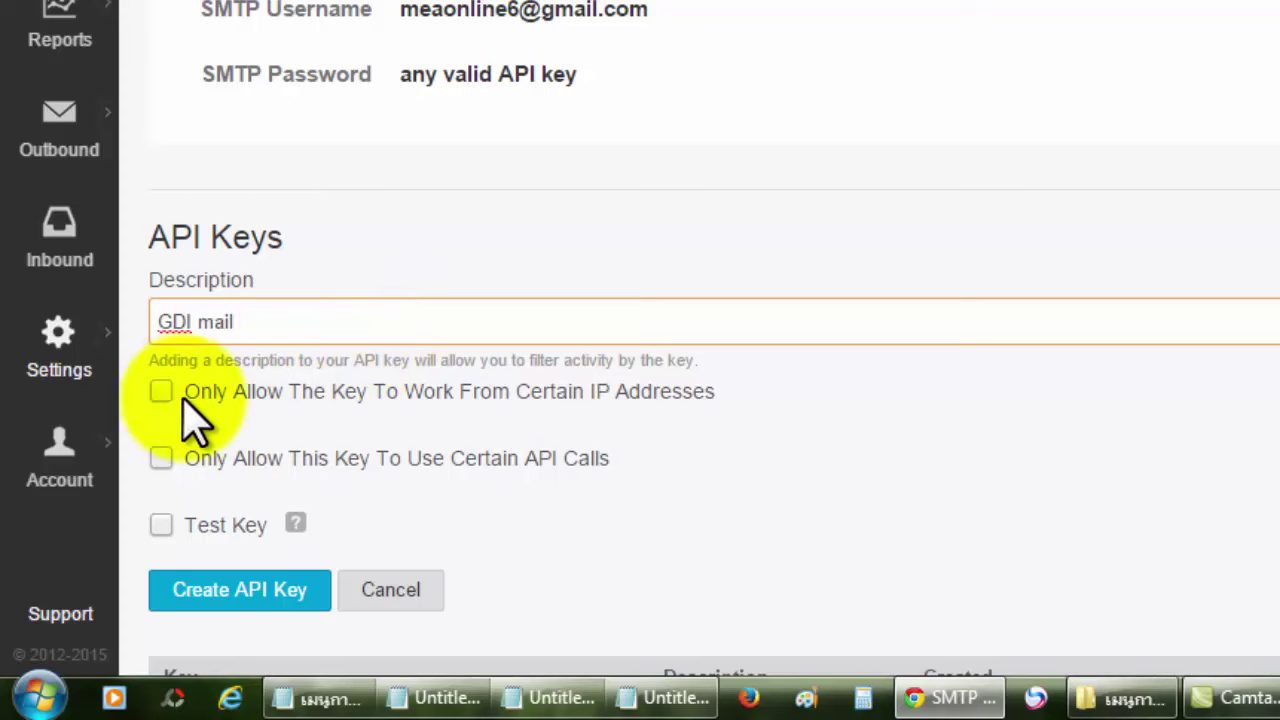
pyautogui.scroll(-2, 337, 423)
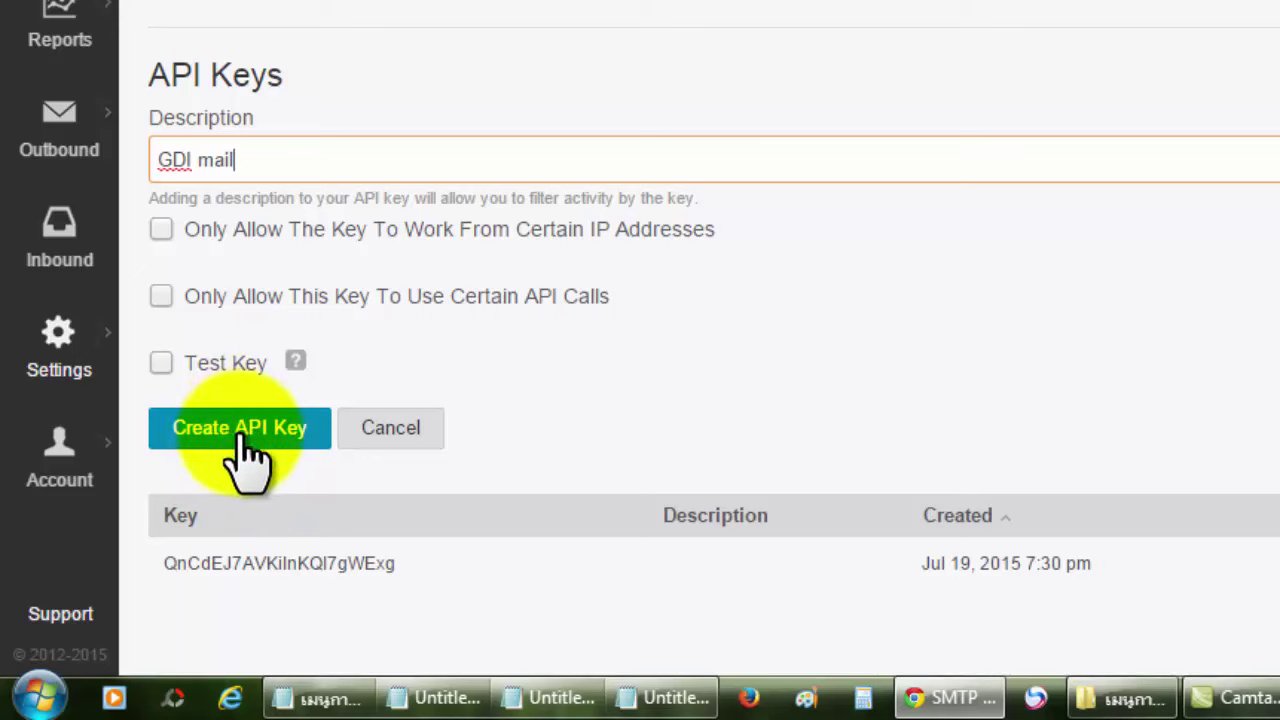
# Create the 'GDI mail' API key and go to the Account page.
pyautogui.click(238, 433)
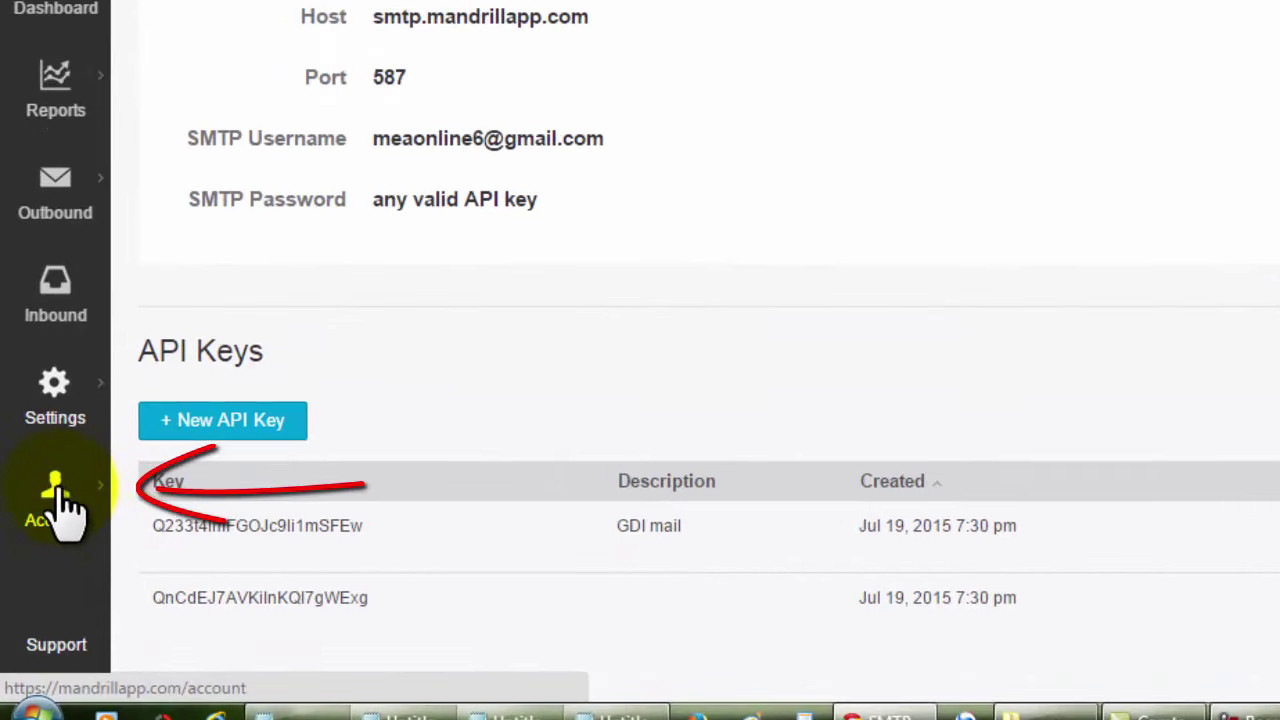
pyautogui.click(60, 500)
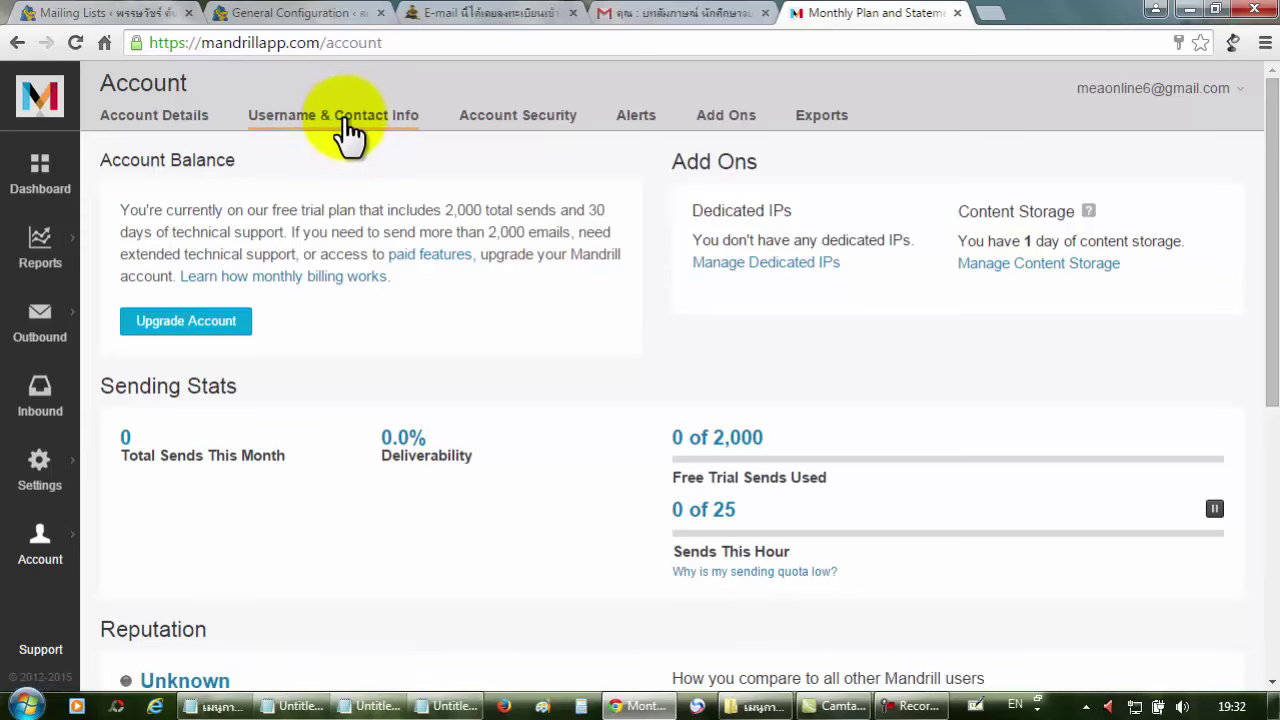
pyautogui.click(345, 118)
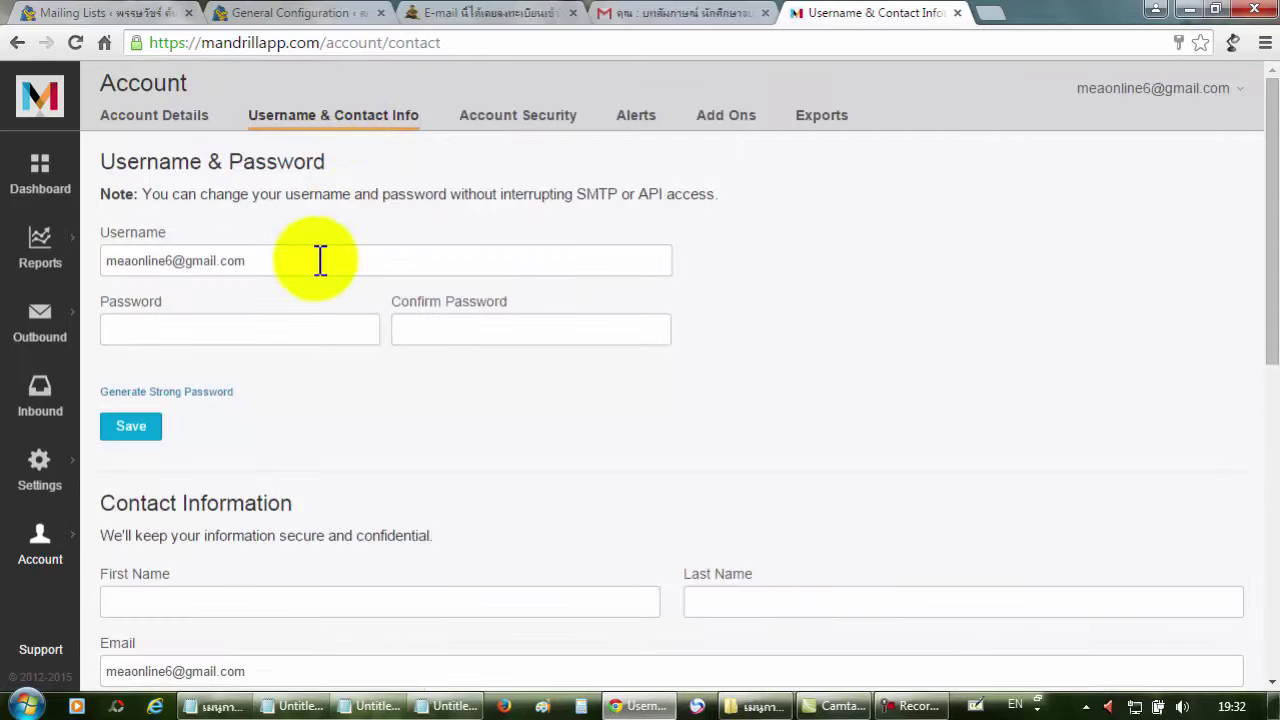
pyautogui.click(238, 333)
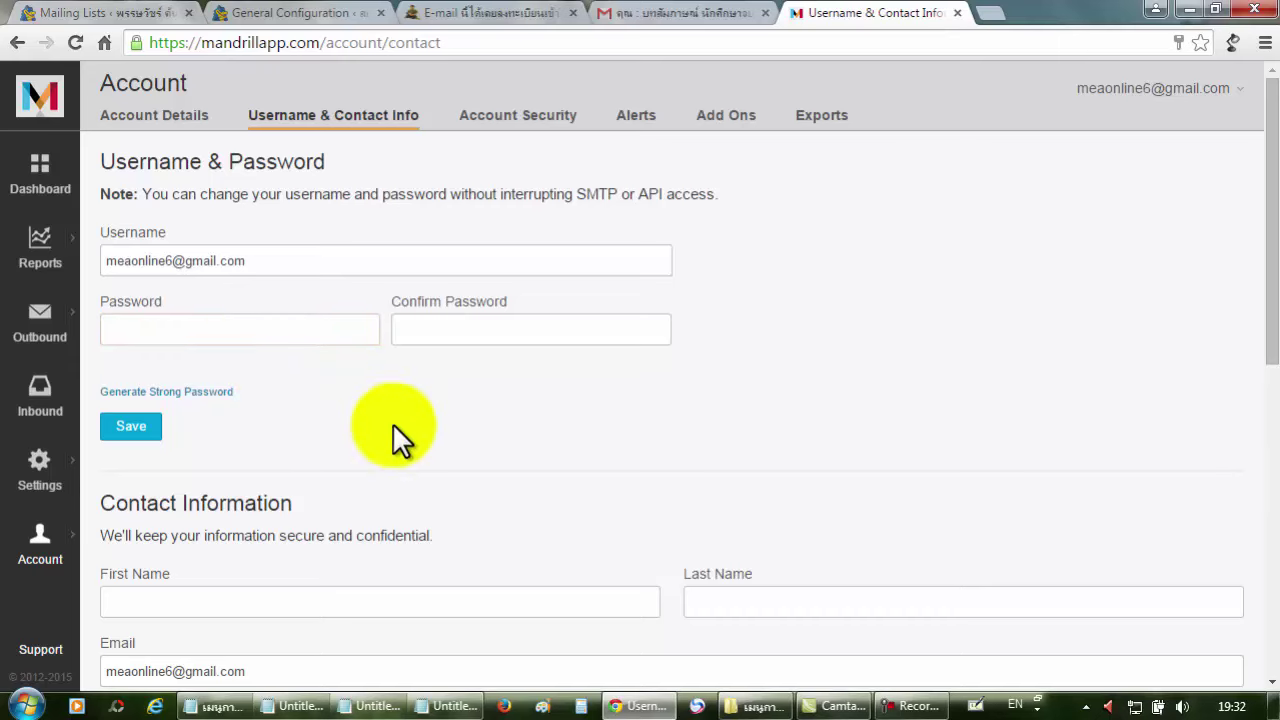
pyautogui.scroll(-2, 392, 423)
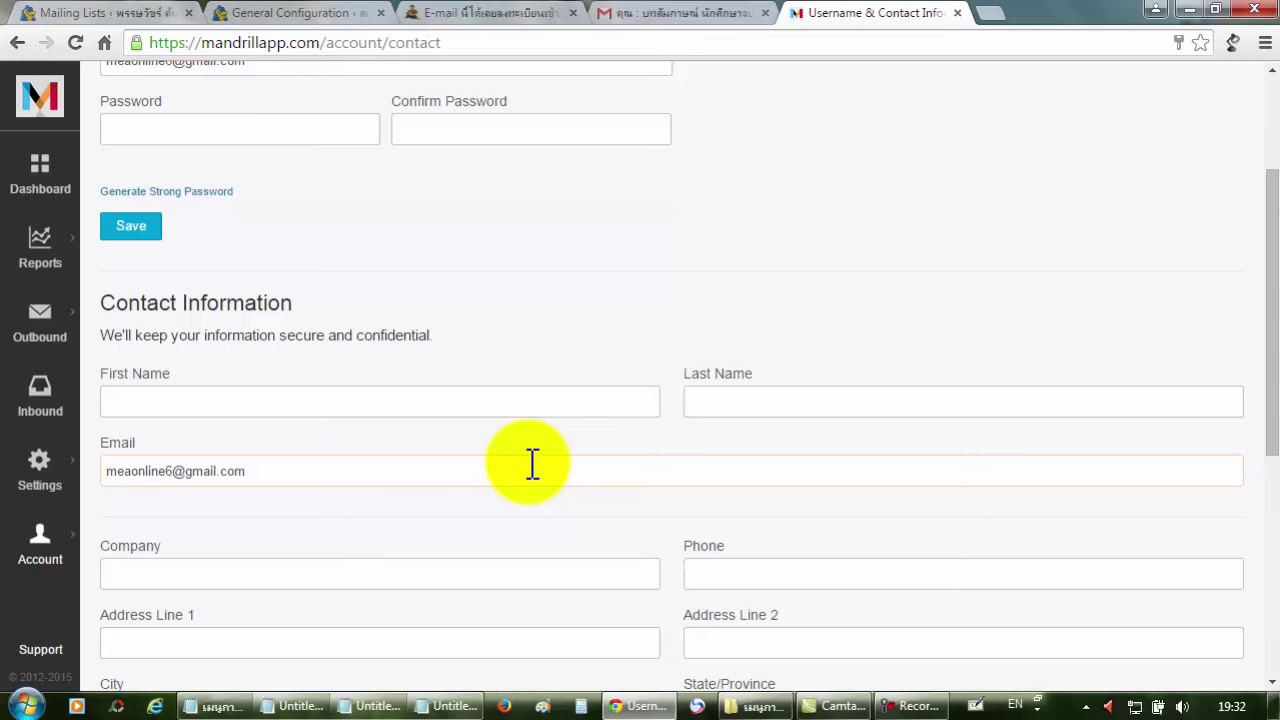
pyautogui.click(349, 396)
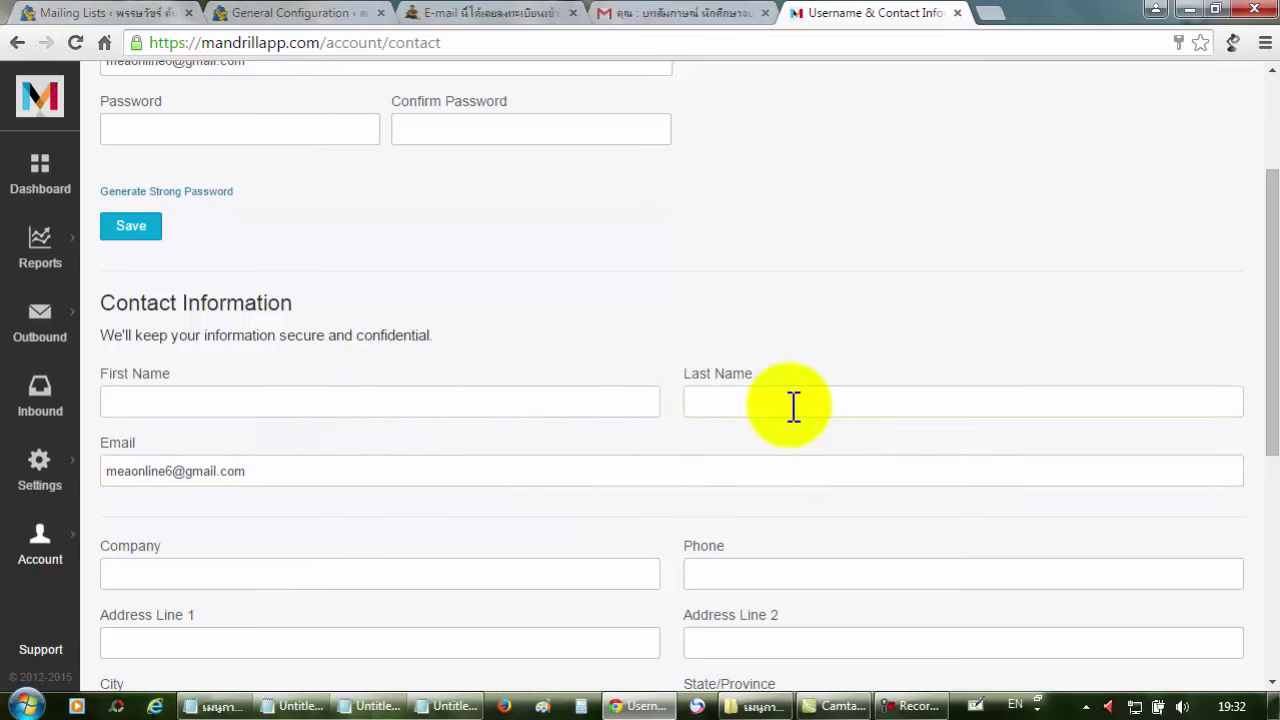
pyautogui.scroll(-2, 337, 480)
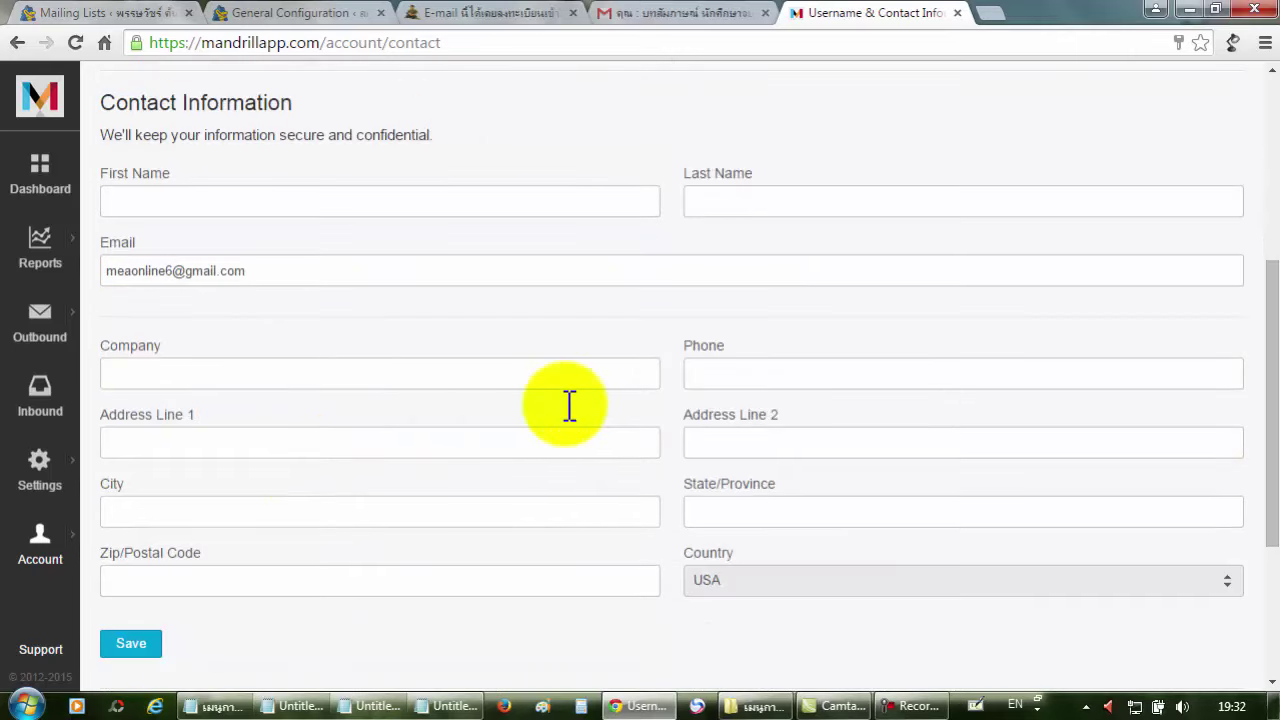
pyautogui.scroll(-2, 400, 438)
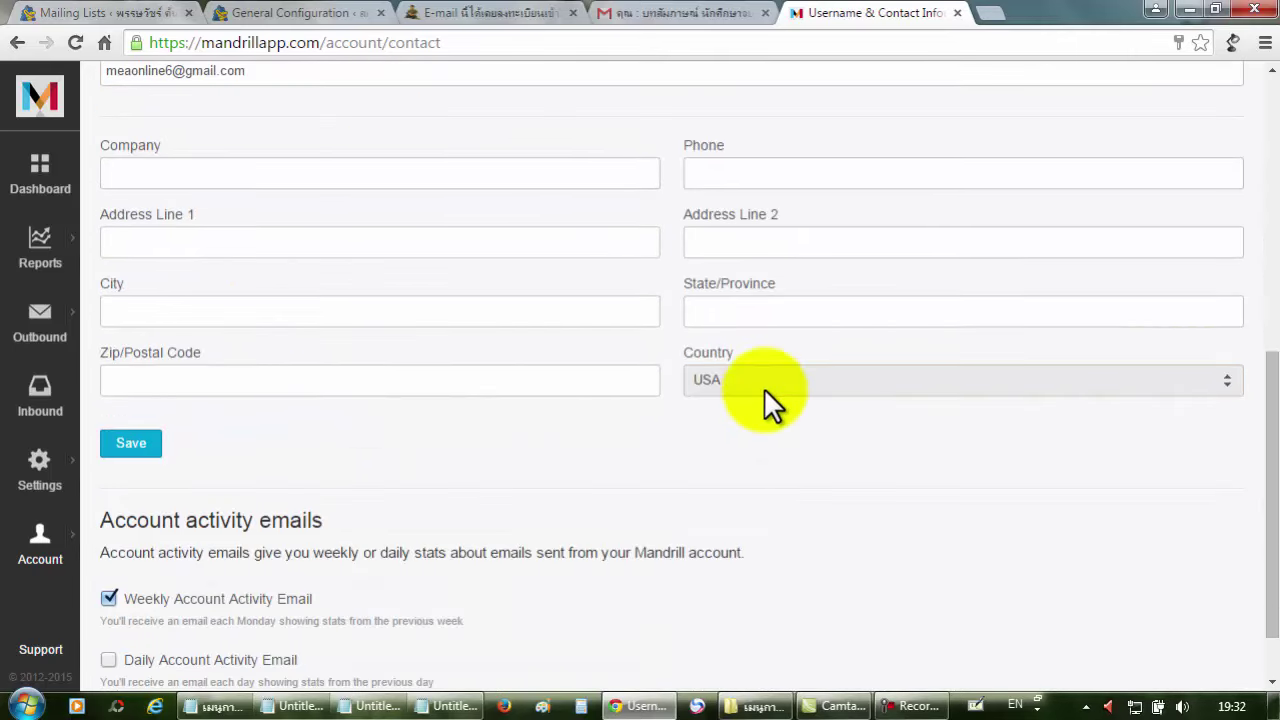
pyautogui.scroll(-1, 354, 420)
pyautogui.scroll(5, 351, 415)
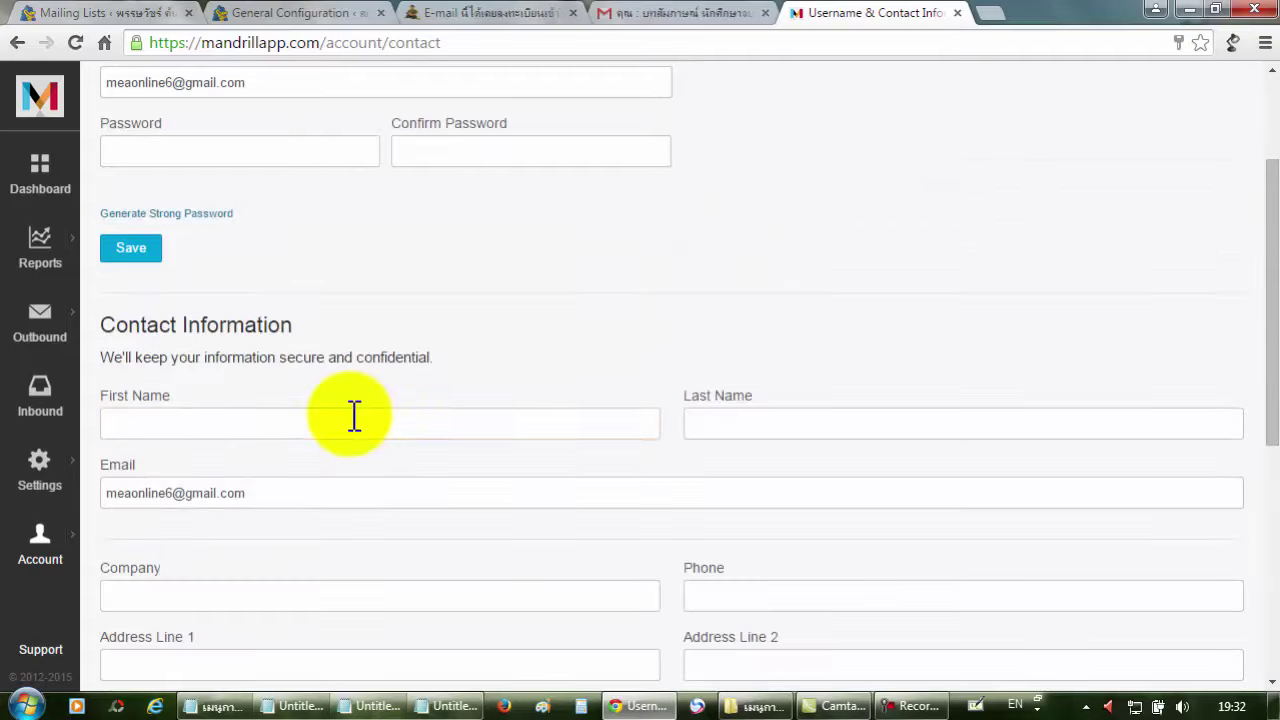
pyautogui.scroll(2, 351, 420)
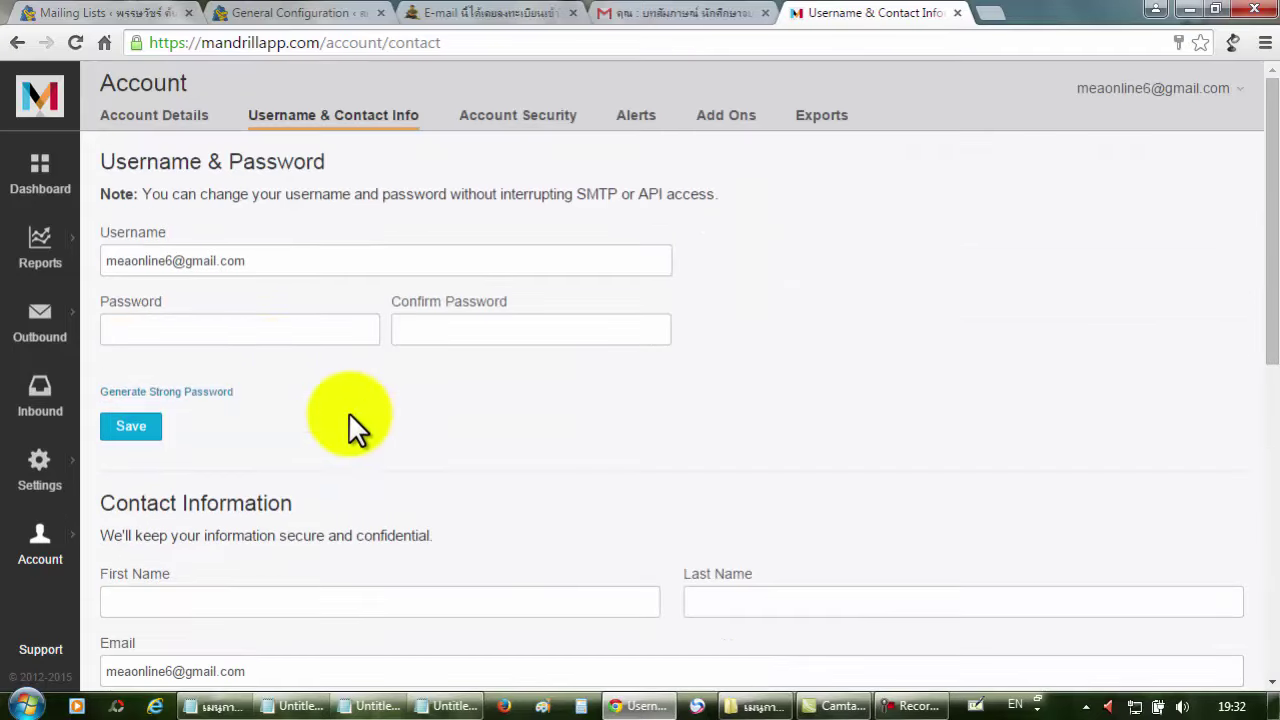
pyautogui.click(249, 338)
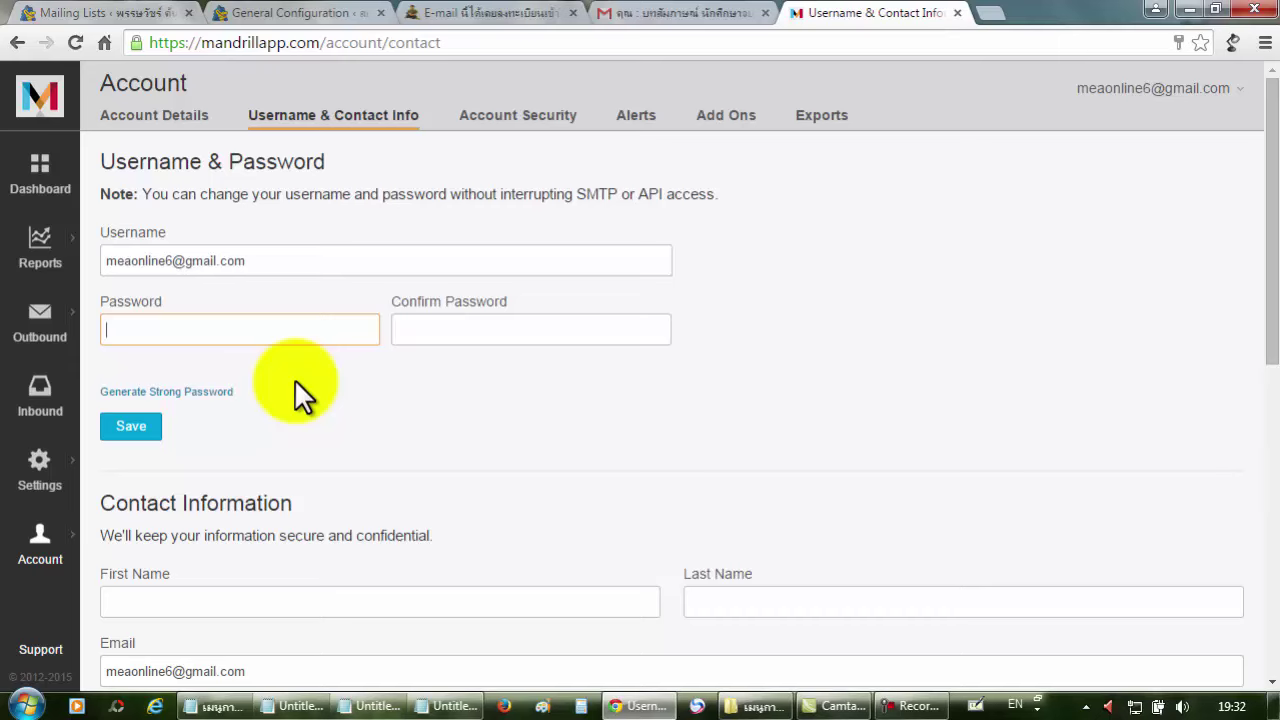
pyautogui.scroll(-1, 320, 365)
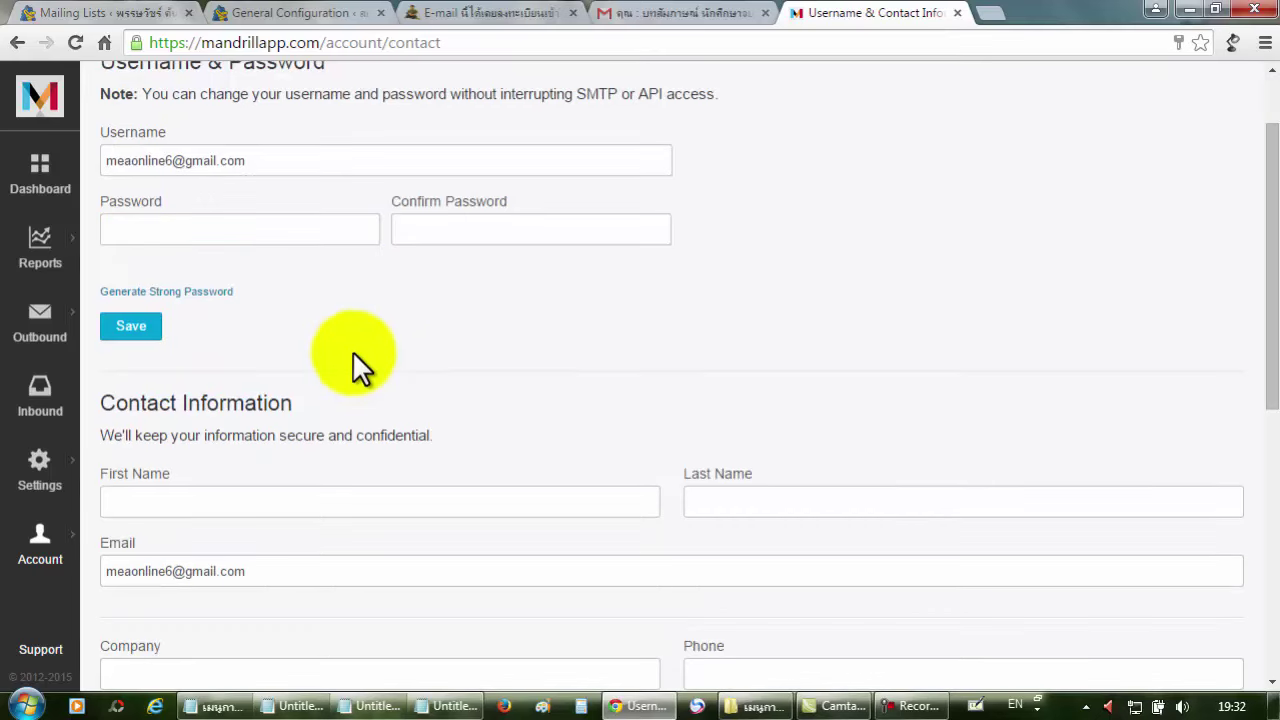
pyautogui.click(203, 233)
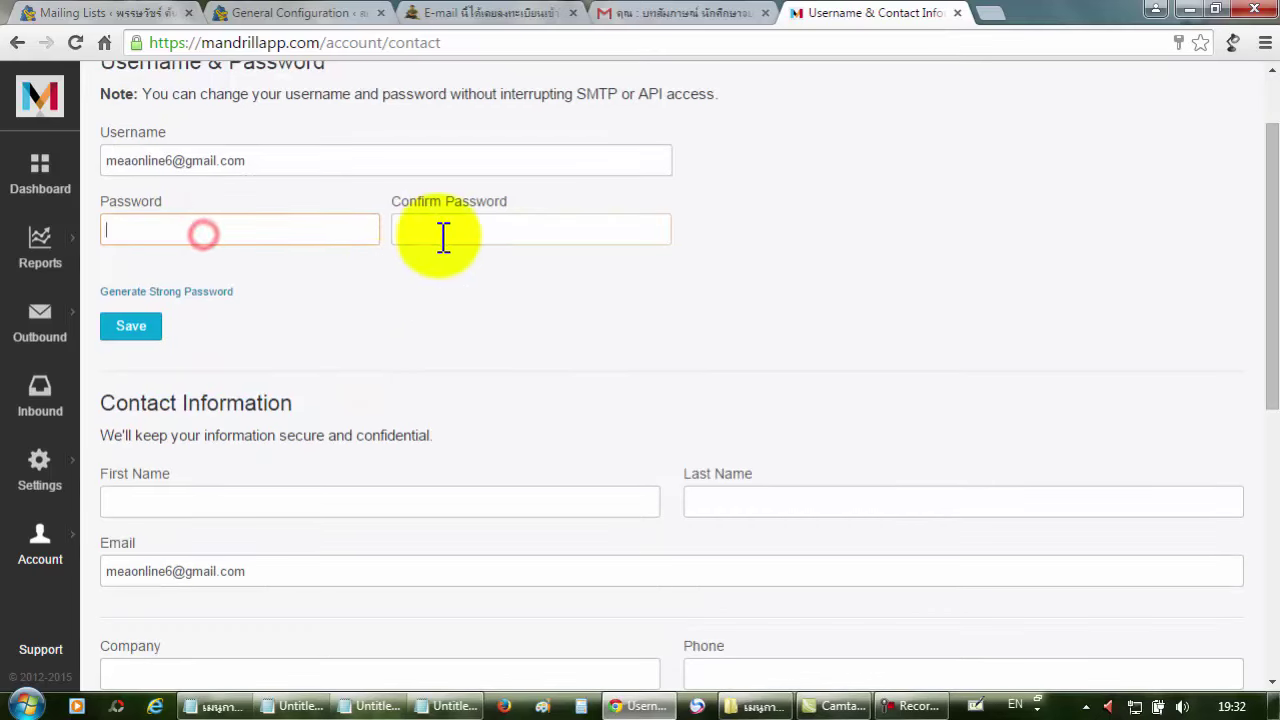
pyautogui.scroll(1, 461, 324)
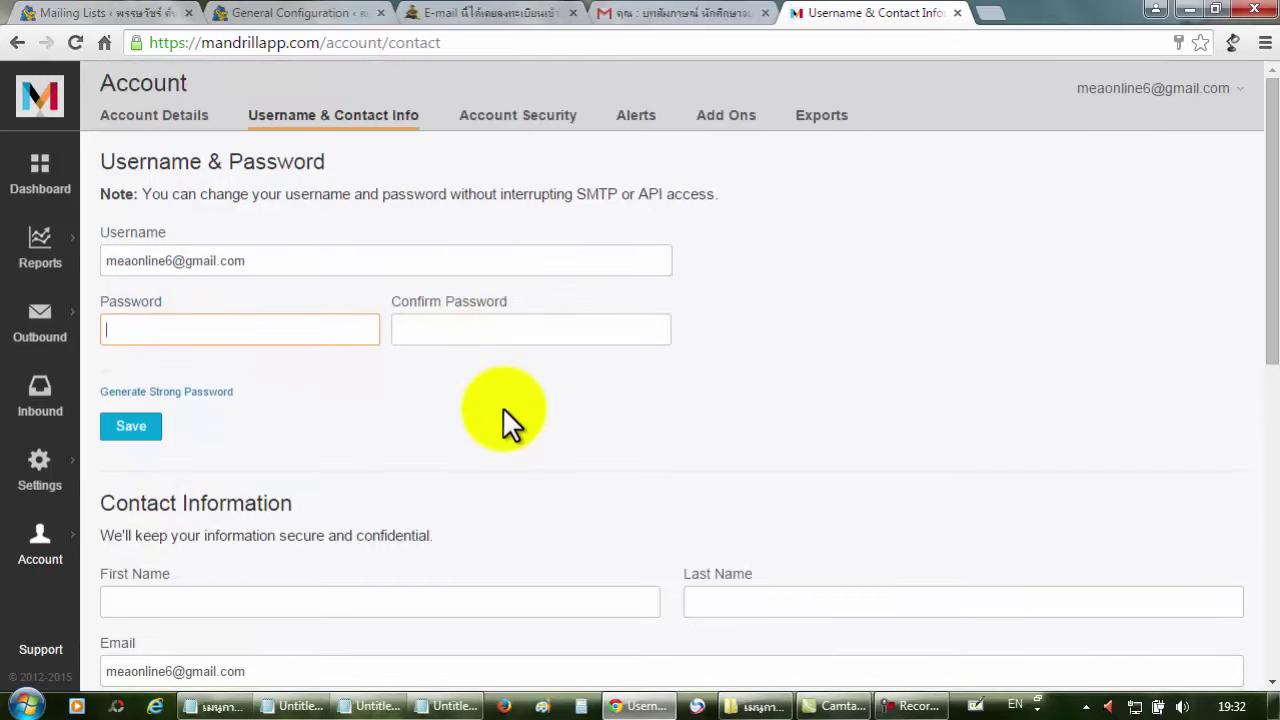
pyautogui.scroll(-2, 502, 406)
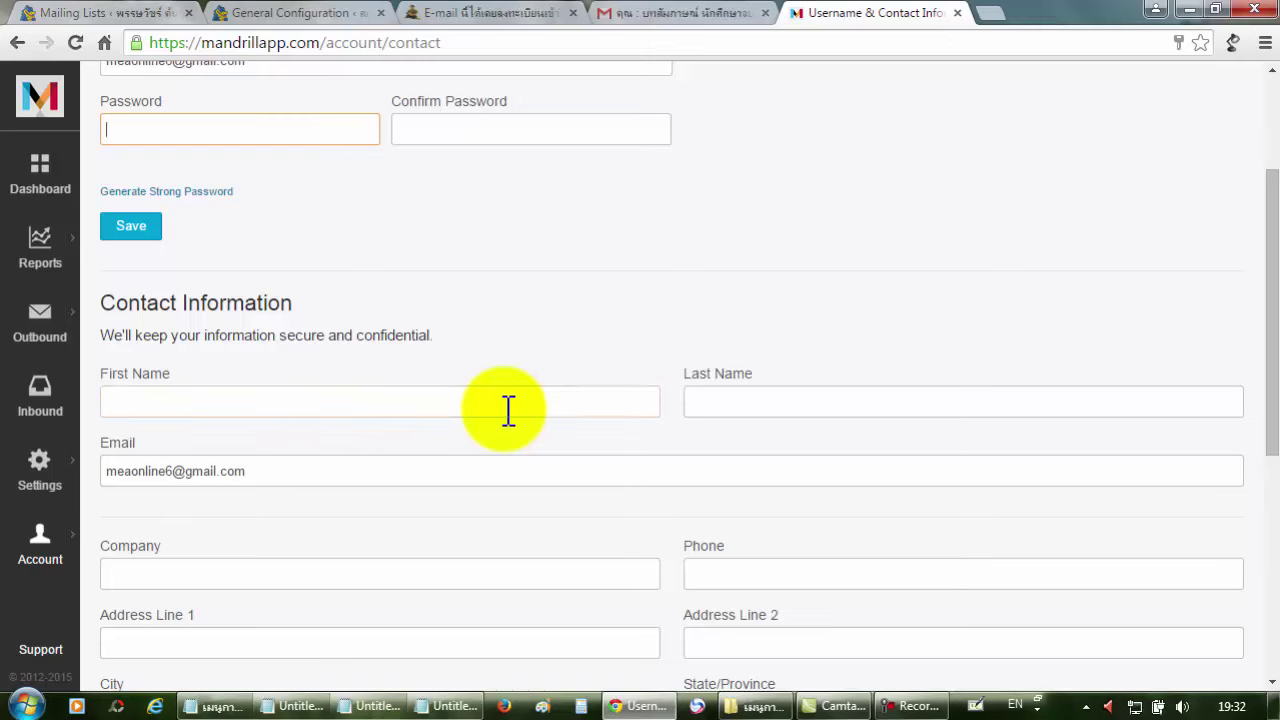
pyautogui.scroll(-1, 225, 360)
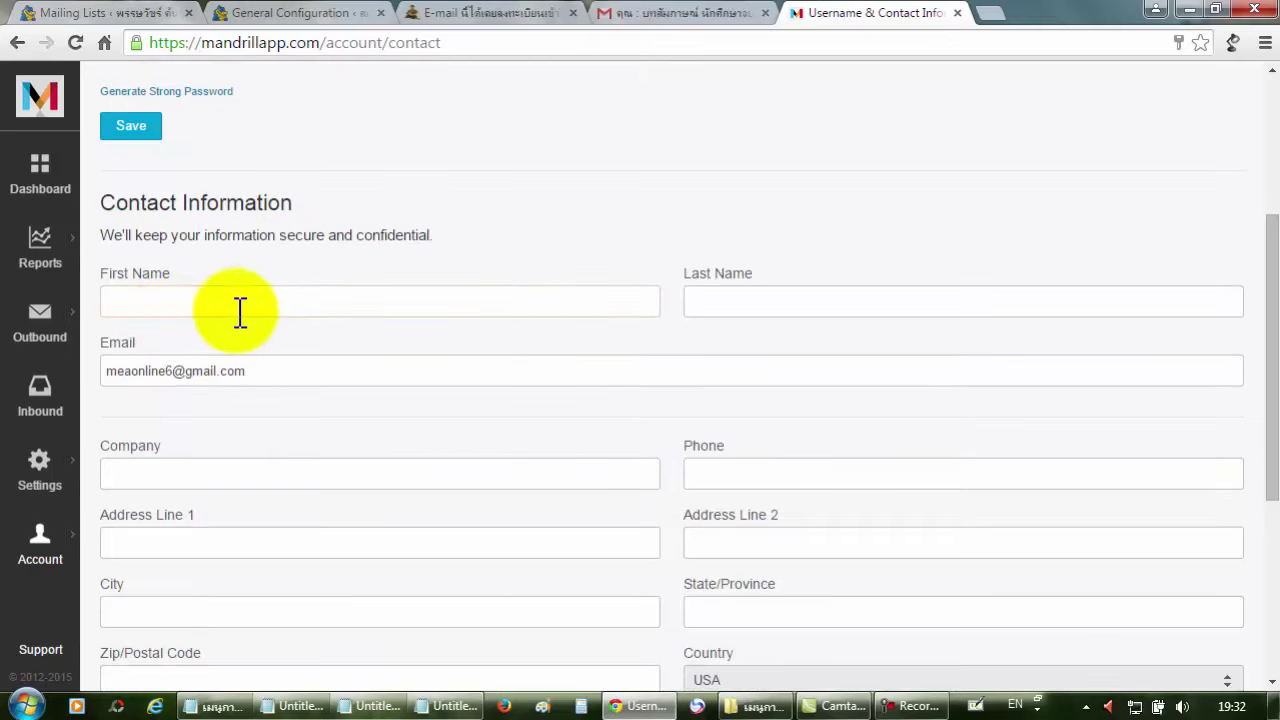
# Fill in the contact's first and last name, leaving the Email field unchanged.
pyautogui.click(245, 308)
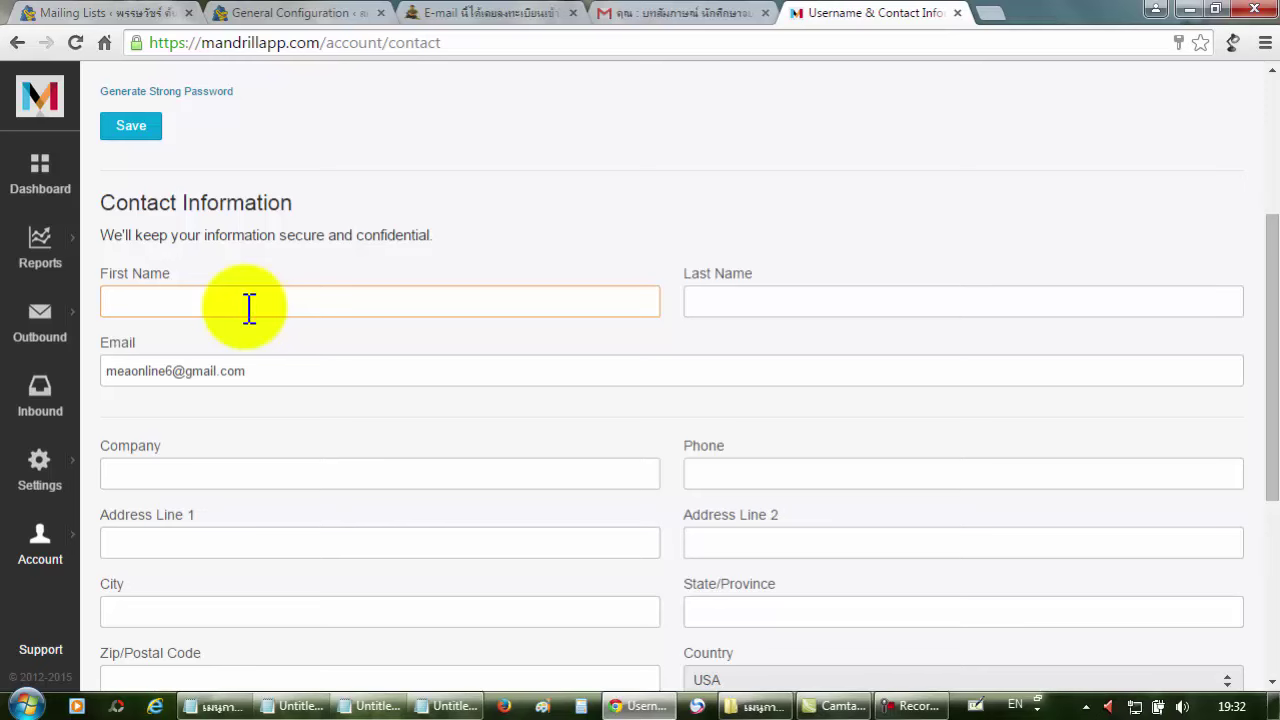
pyautogui.write('p')
pyautogui.press('BackSpace')
pyautogui.click(809, 290)
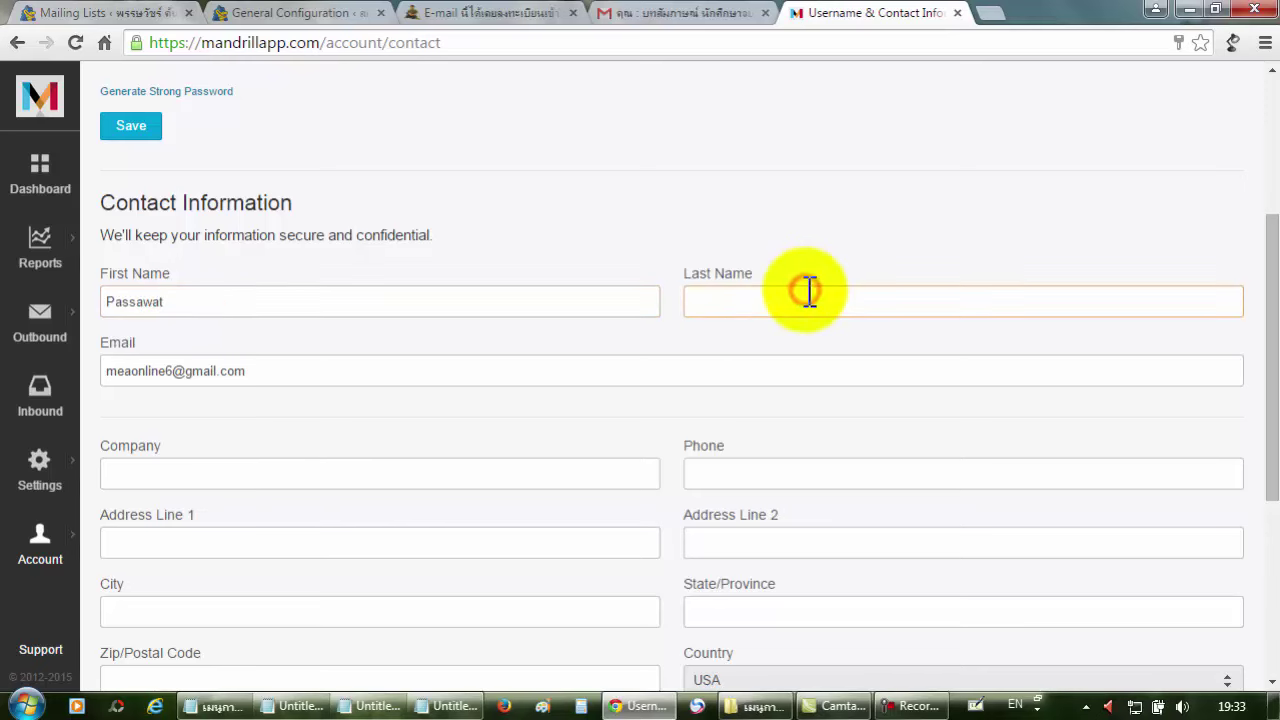
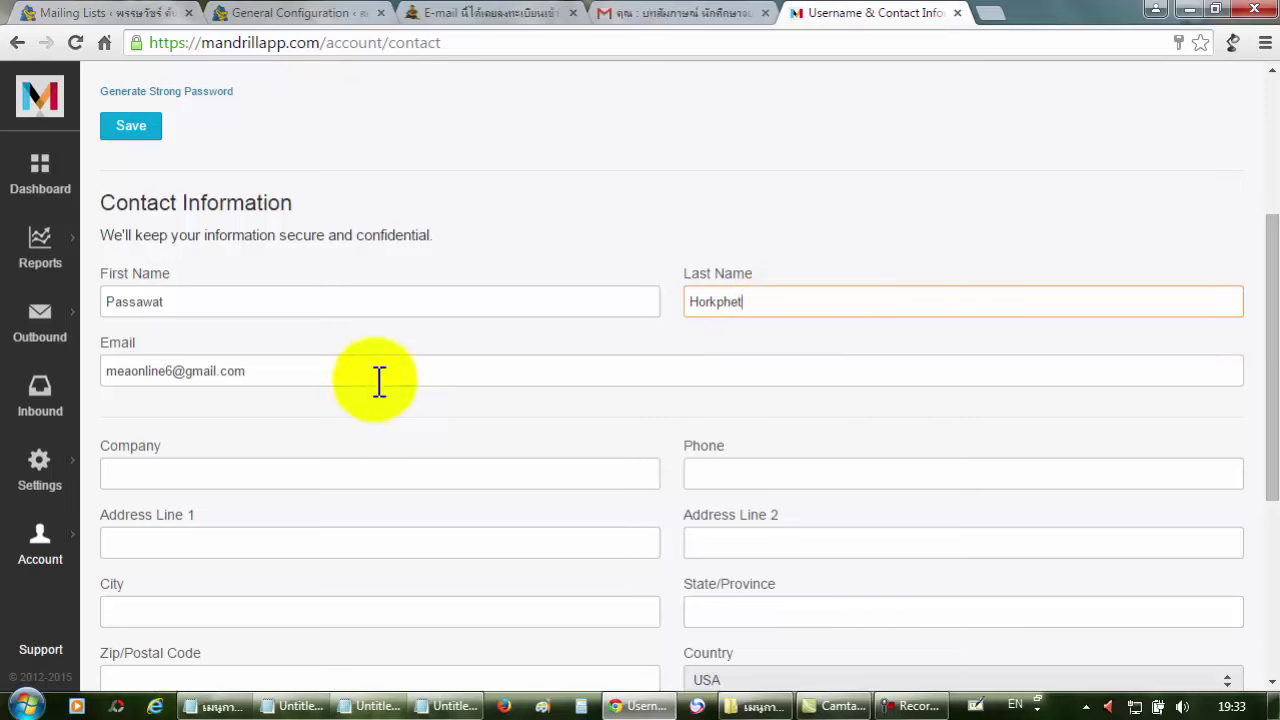
pyautogui.click(344, 372)
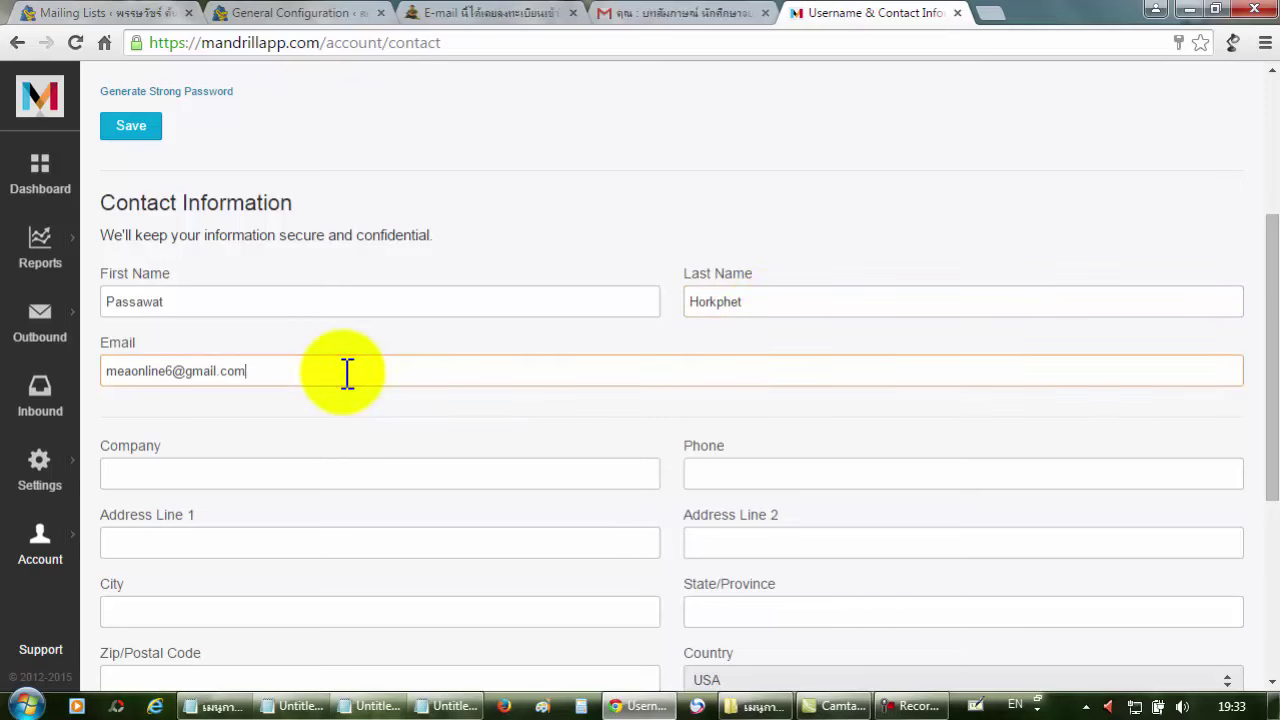
pyautogui.click(318, 403)
pyautogui.scroll(-2, 320, 404)
# Enter the contact's phone number and first address line.
pyautogui.click(246, 279)
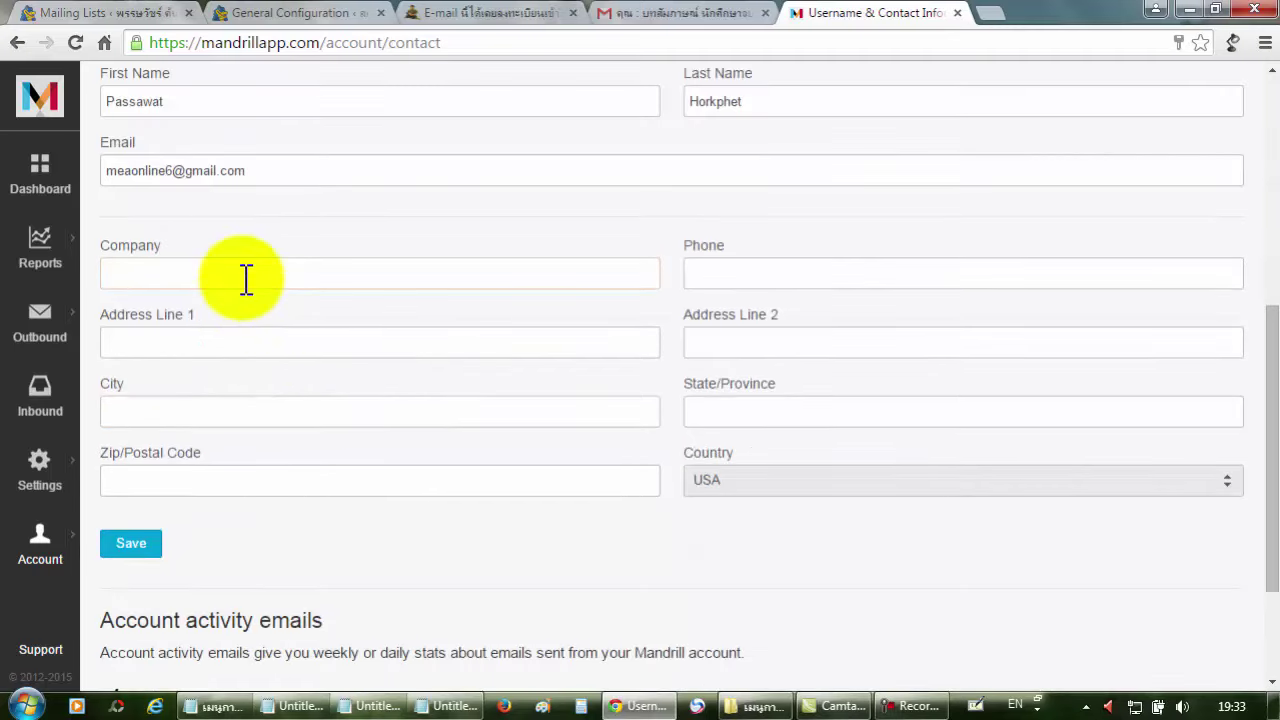
pyautogui.click(748, 274)
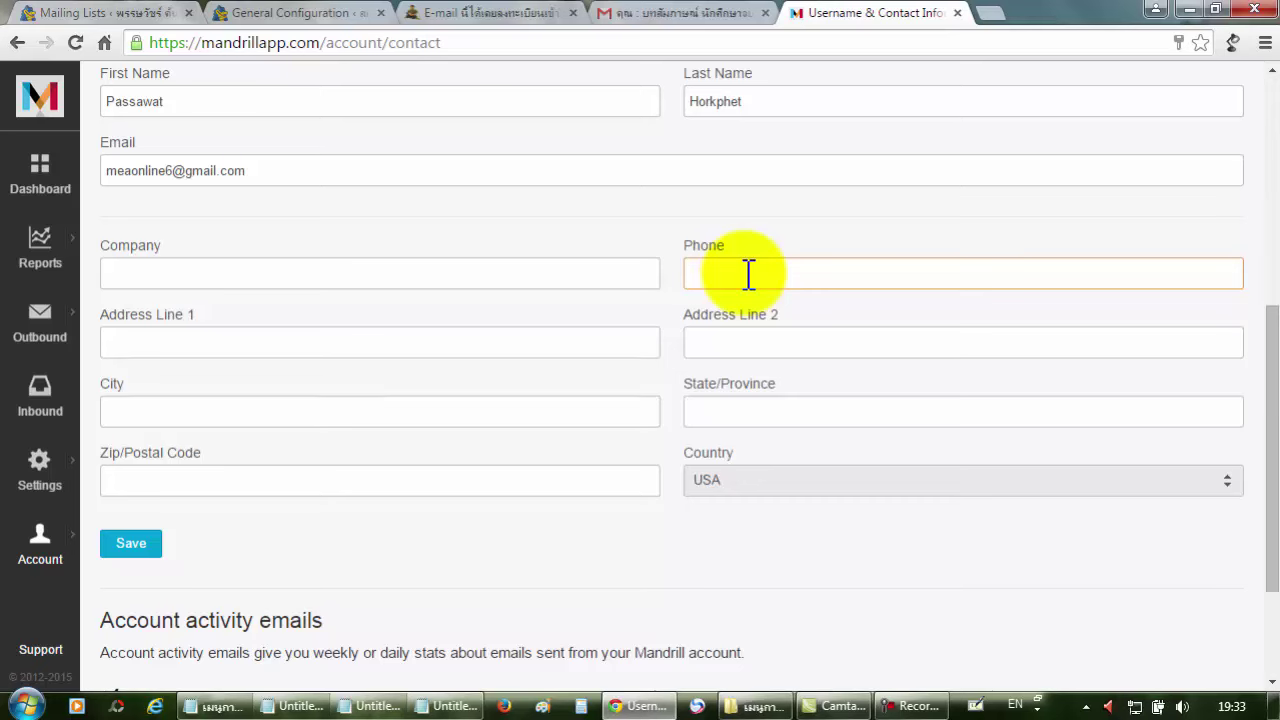
pyautogui.click(502, 340)
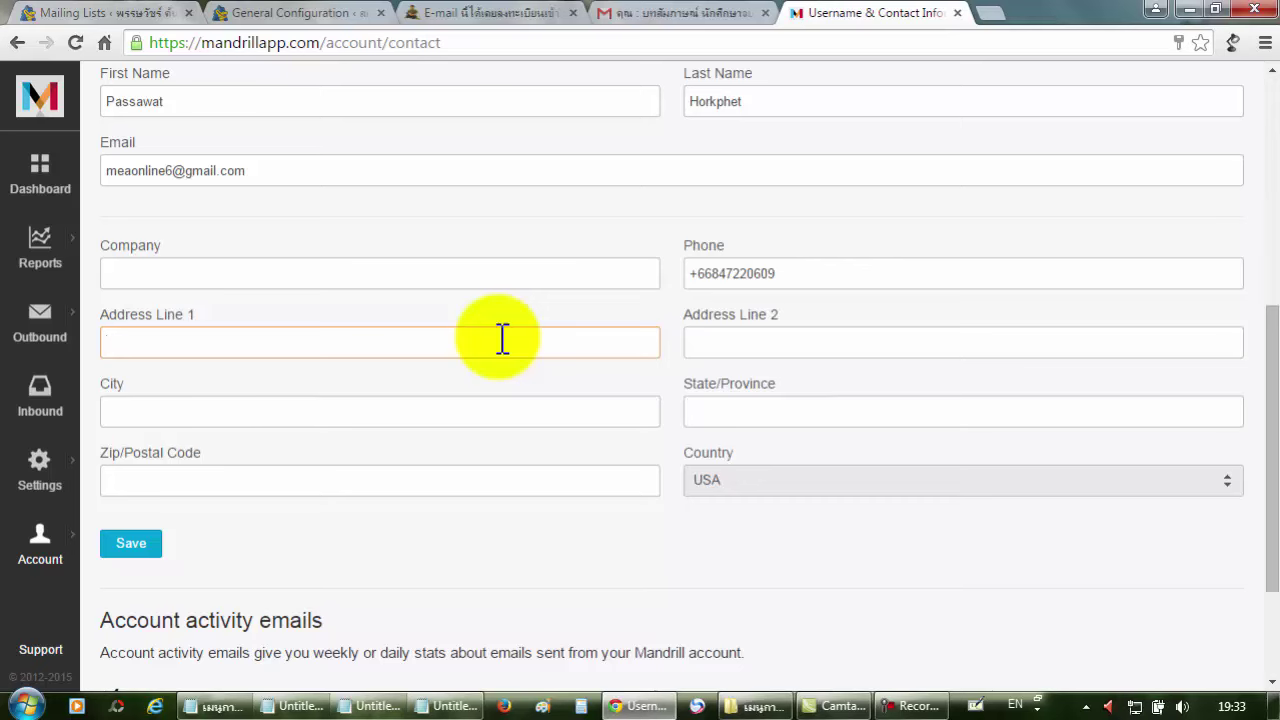
# Set the contact's country to Thailand.
pyautogui.click(499, 405)
pyautogui.click(521, 482)
pyautogui.click(773, 488)
pyautogui.scroll(-10, 797, 240)
pyautogui.scroll(5, 797, 240)
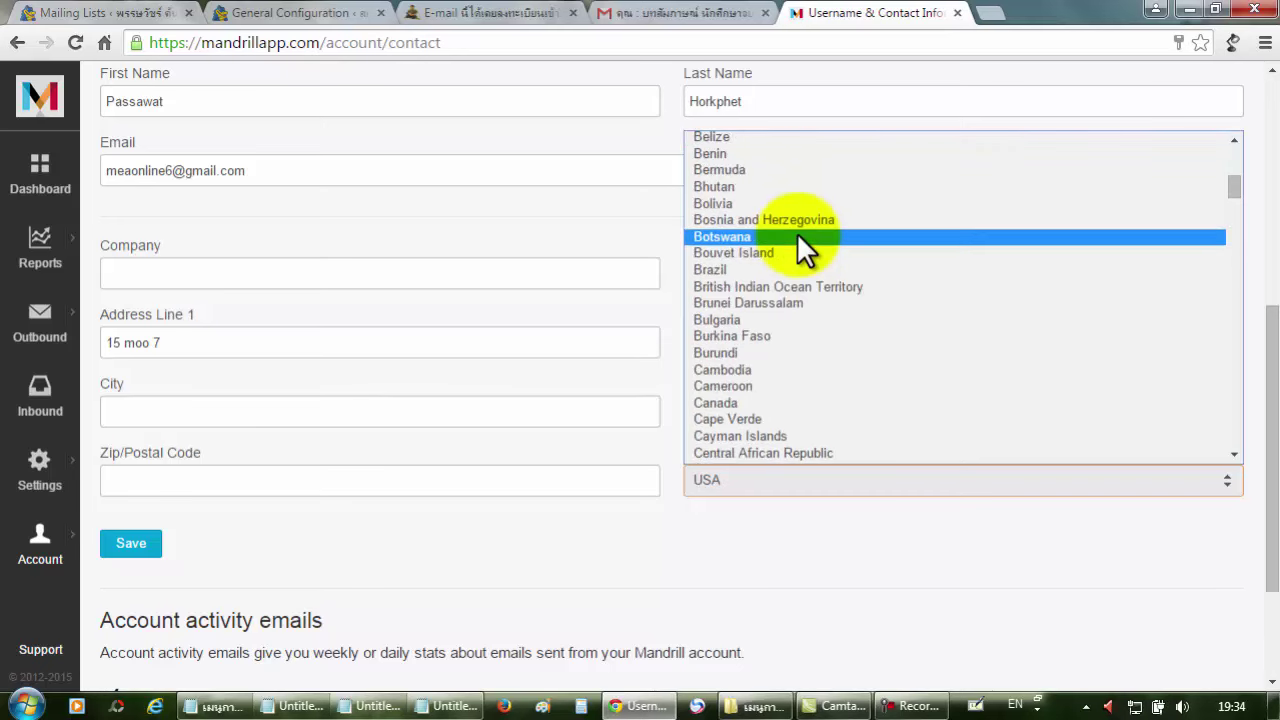
pyautogui.scroll(-12, 797, 240)
pyautogui.scroll(-20, 797, 240)
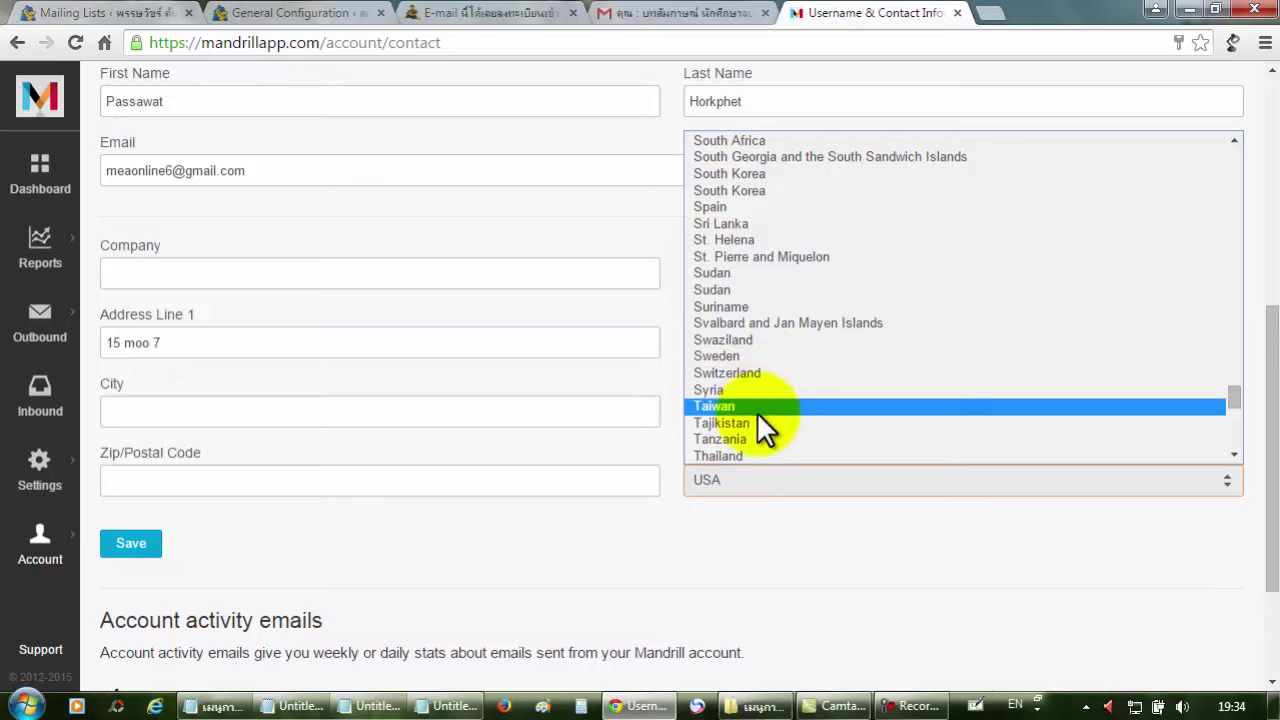
pyautogui.click(752, 452)
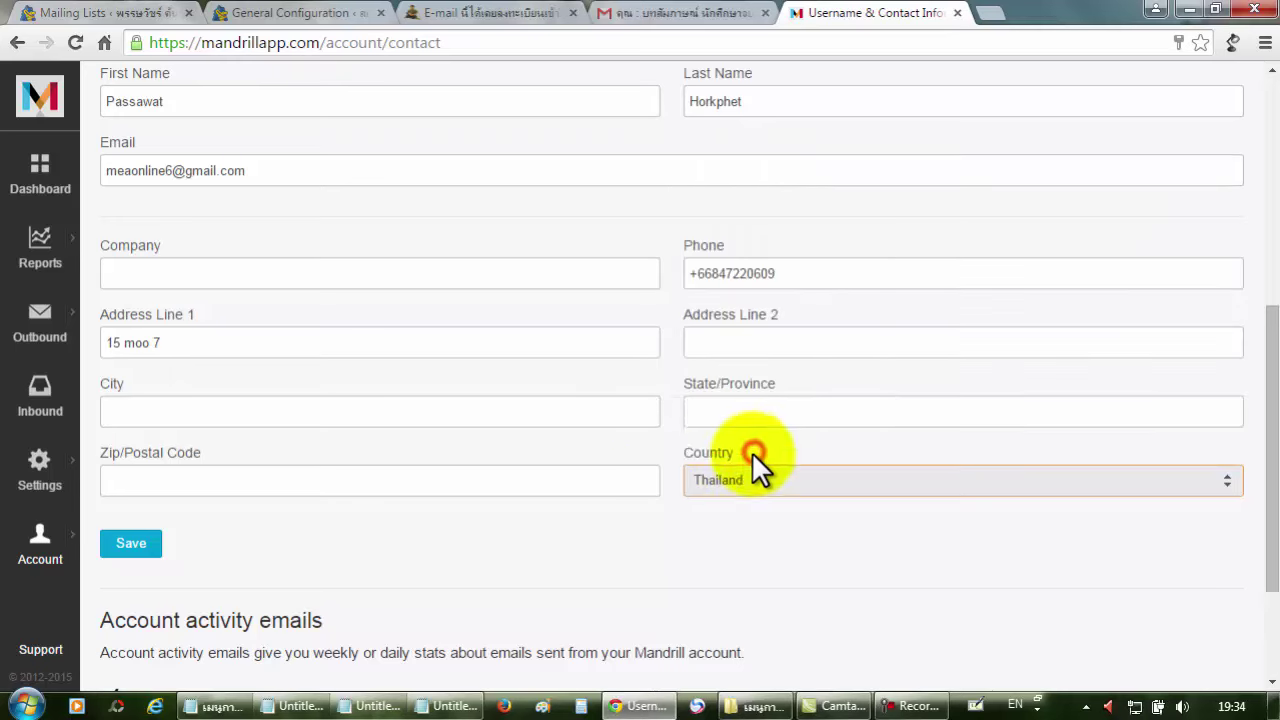
# Put '-' in Address Line 2 and State/Province, and enter the postal code.
pyautogui.click(770, 343)
pyautogui.write('-')
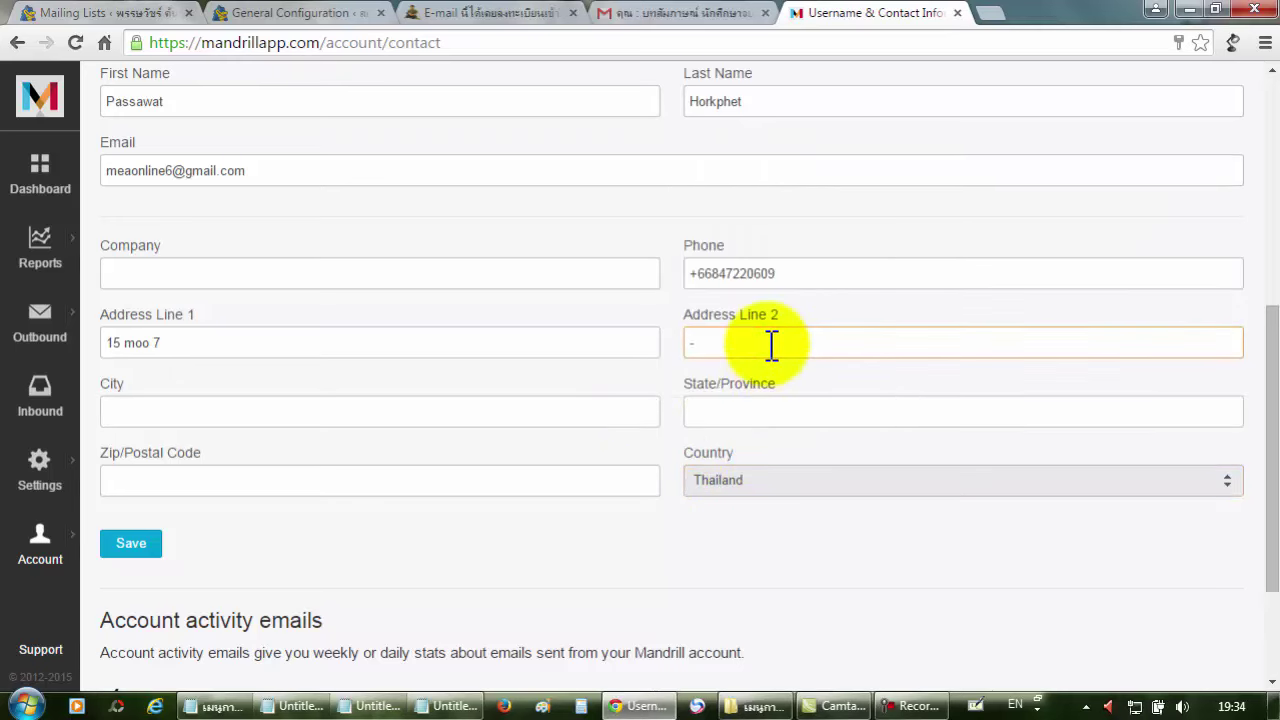
pyautogui.click(772, 406)
pyautogui.write('-')
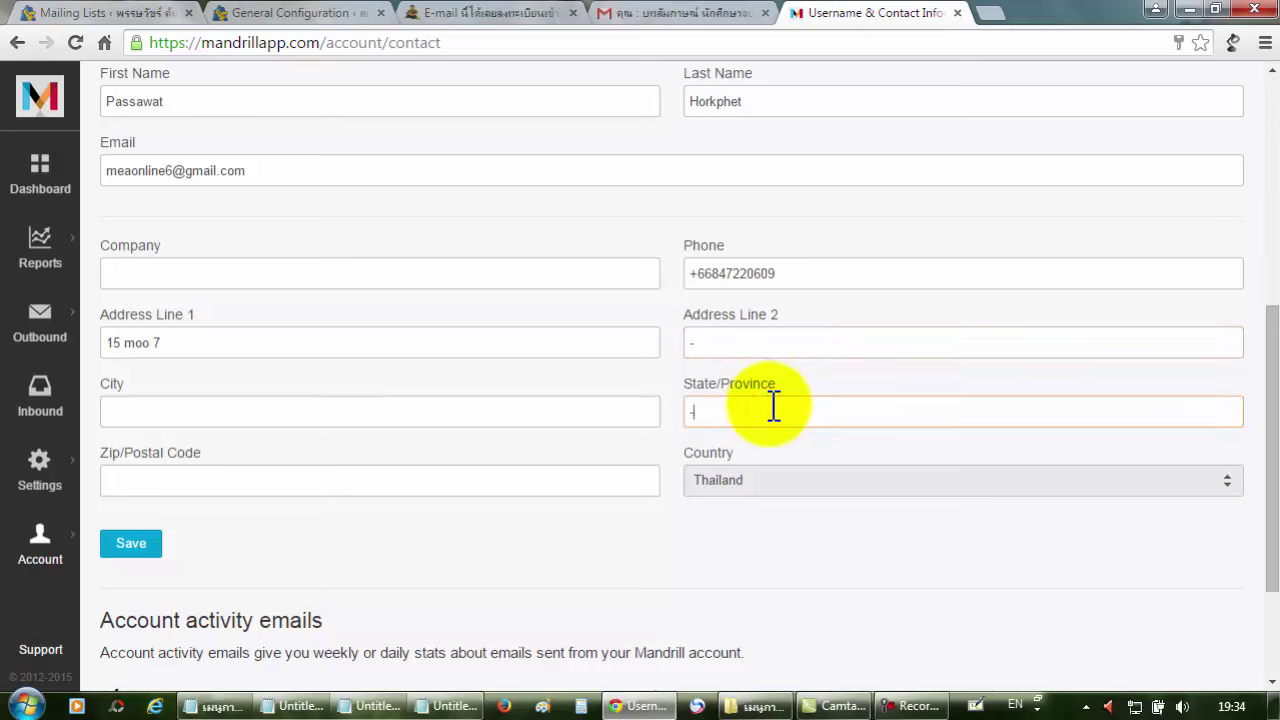
pyautogui.click(207, 483)
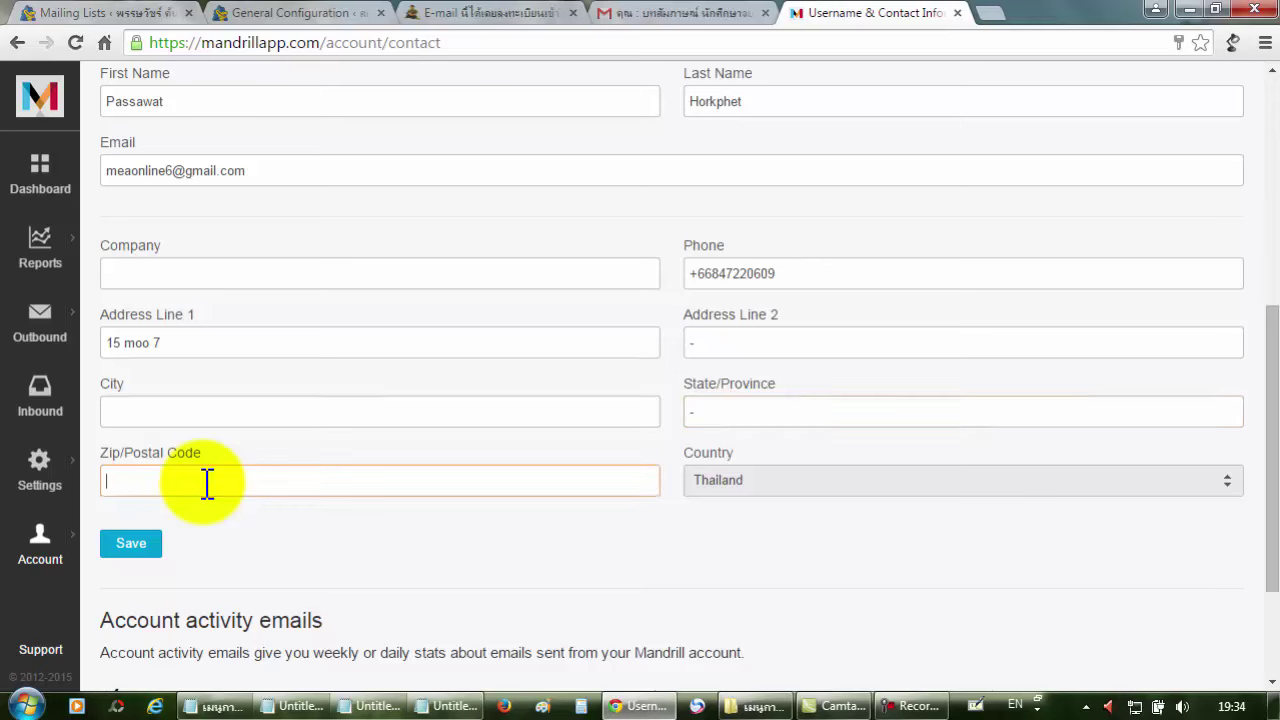
pyautogui.click(199, 404)
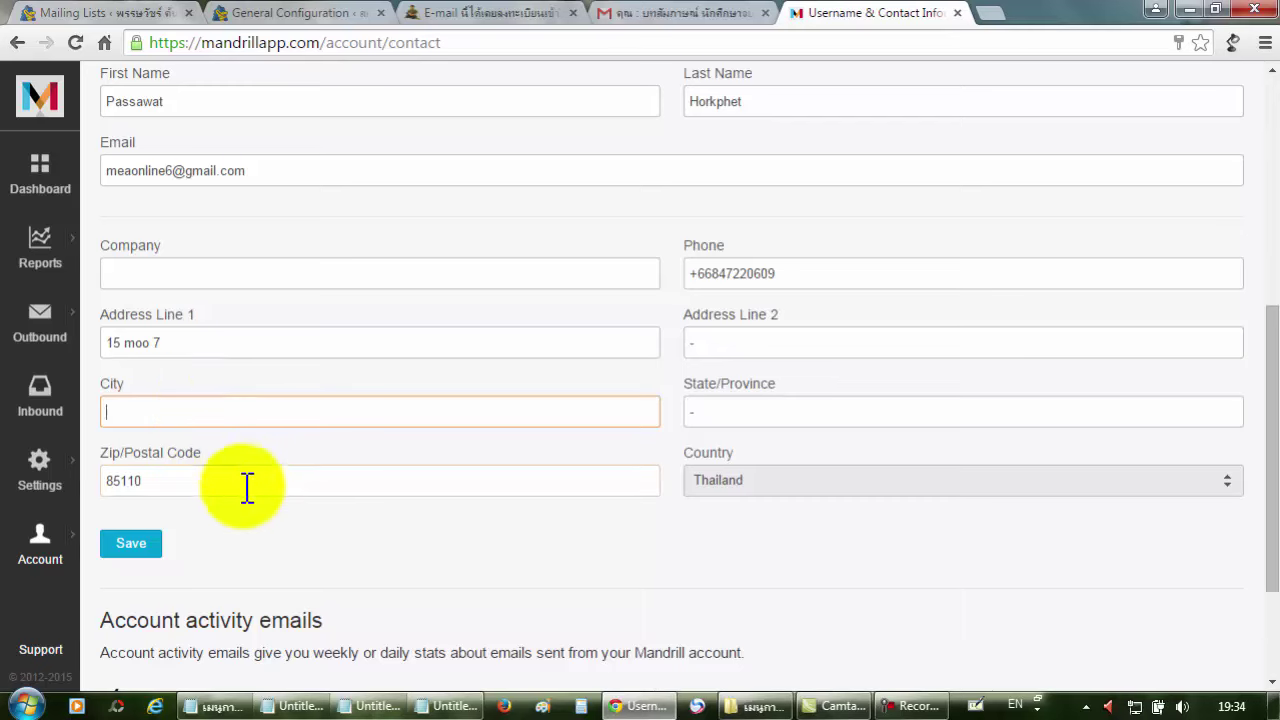
pyautogui.scroll(-2, 250, 494)
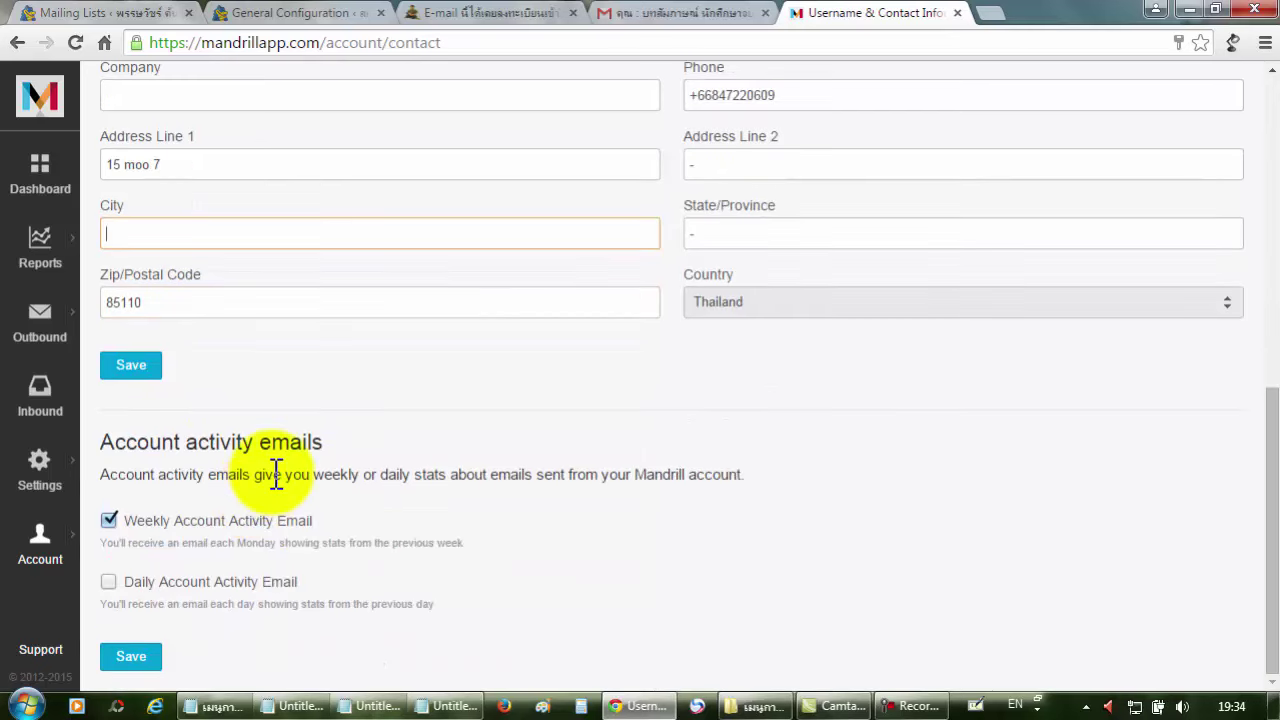
pyautogui.scroll(1, 246, 411)
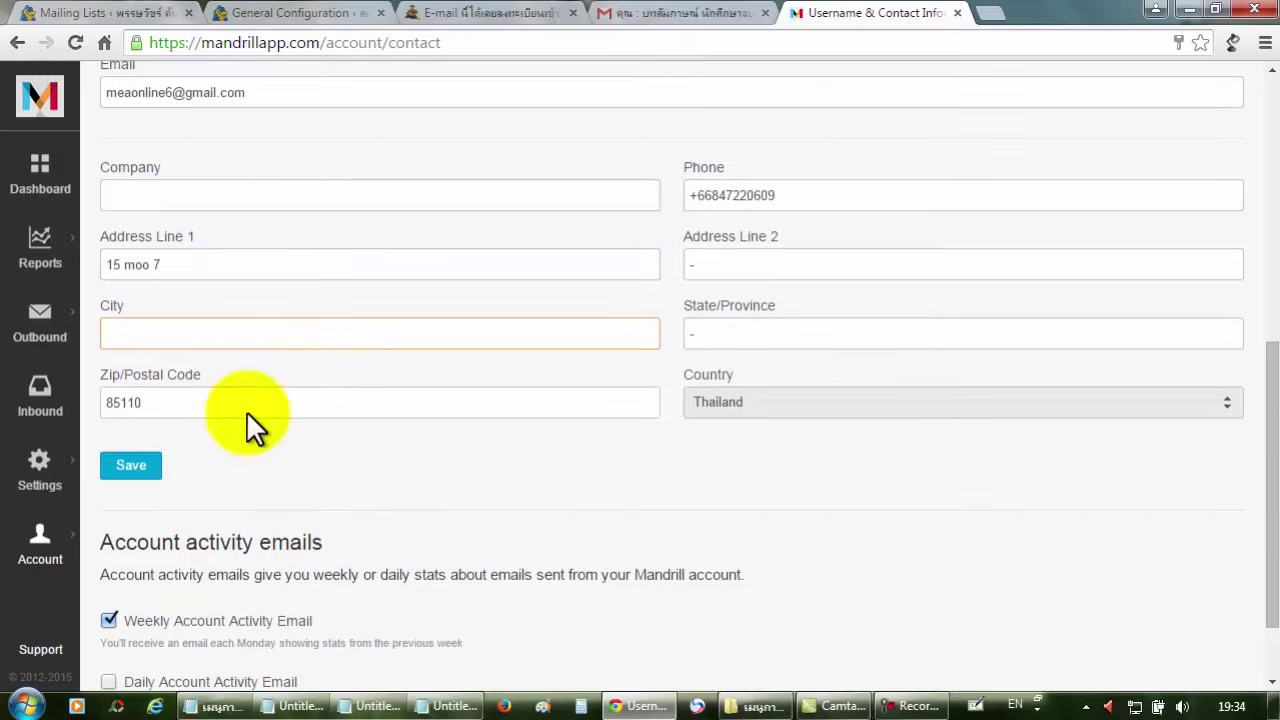
# Save the Mandrill contact information and scroll down to the account activity email options.
pyautogui.click(133, 466)
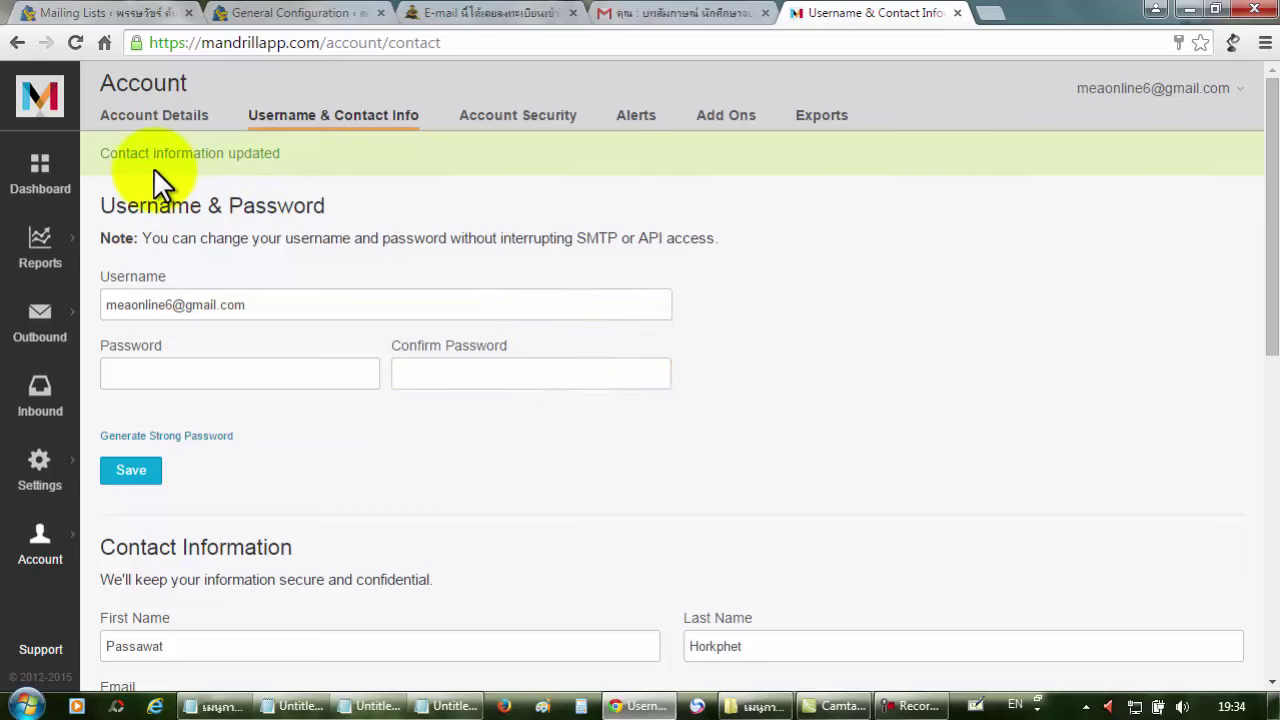
pyautogui.scroll(-4, 871, 370)
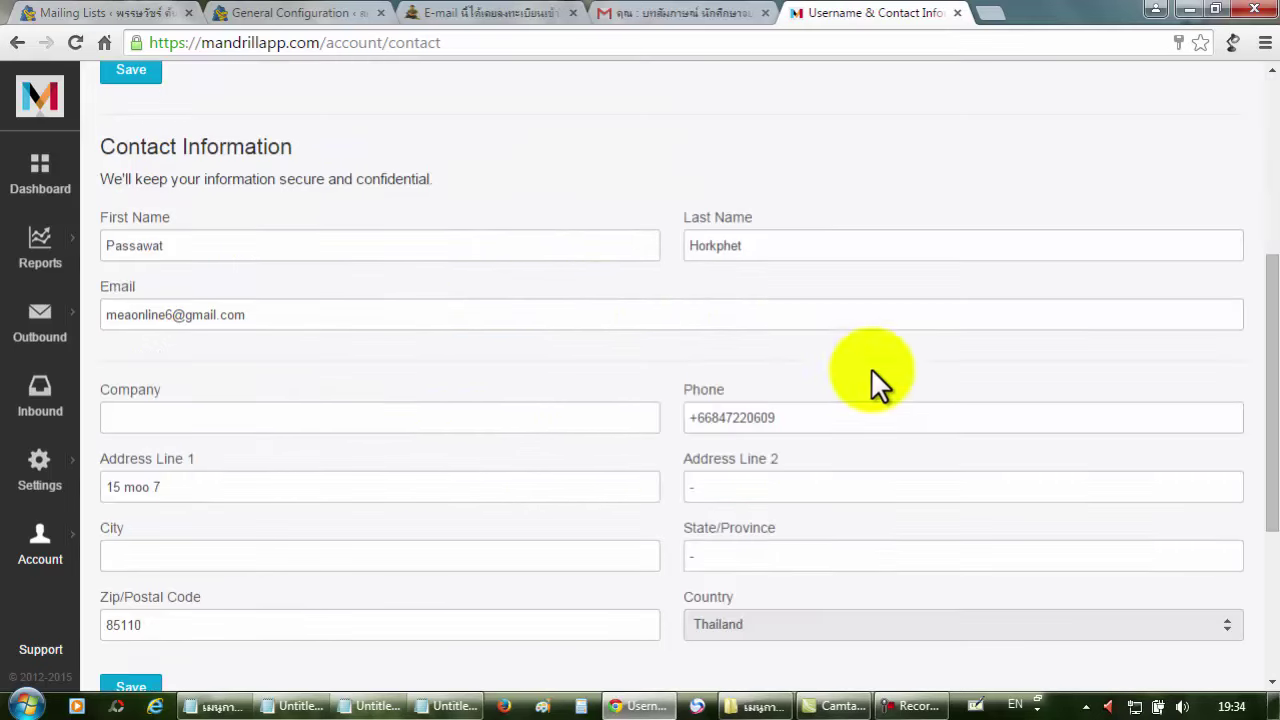
pyautogui.scroll(-3, 767, 419)
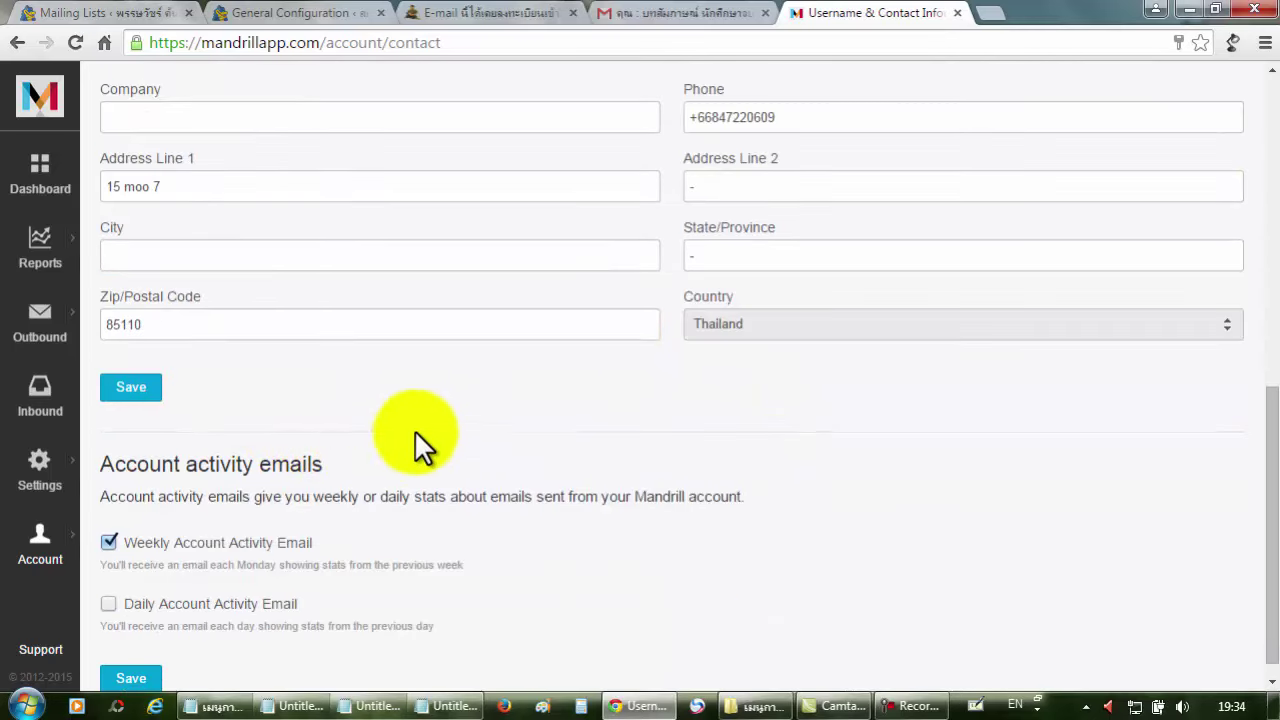
pyautogui.scroll(-1, 528, 386)
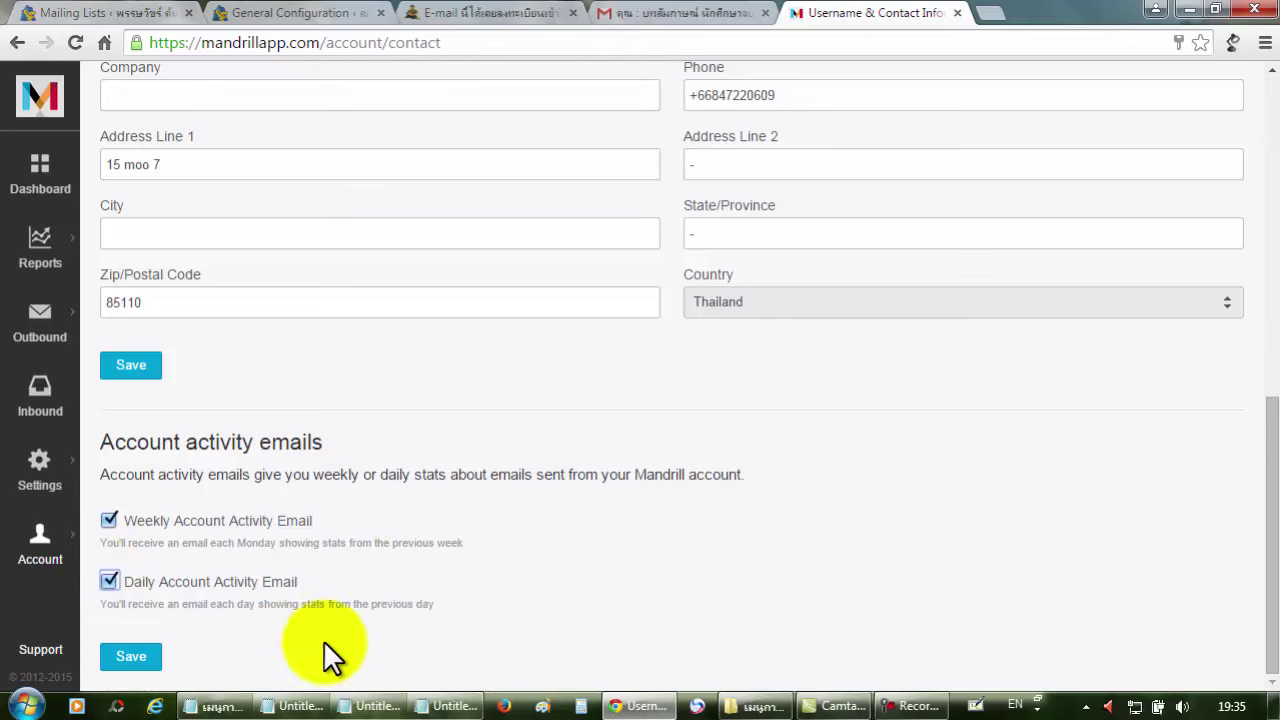
pyautogui.click(134, 664)
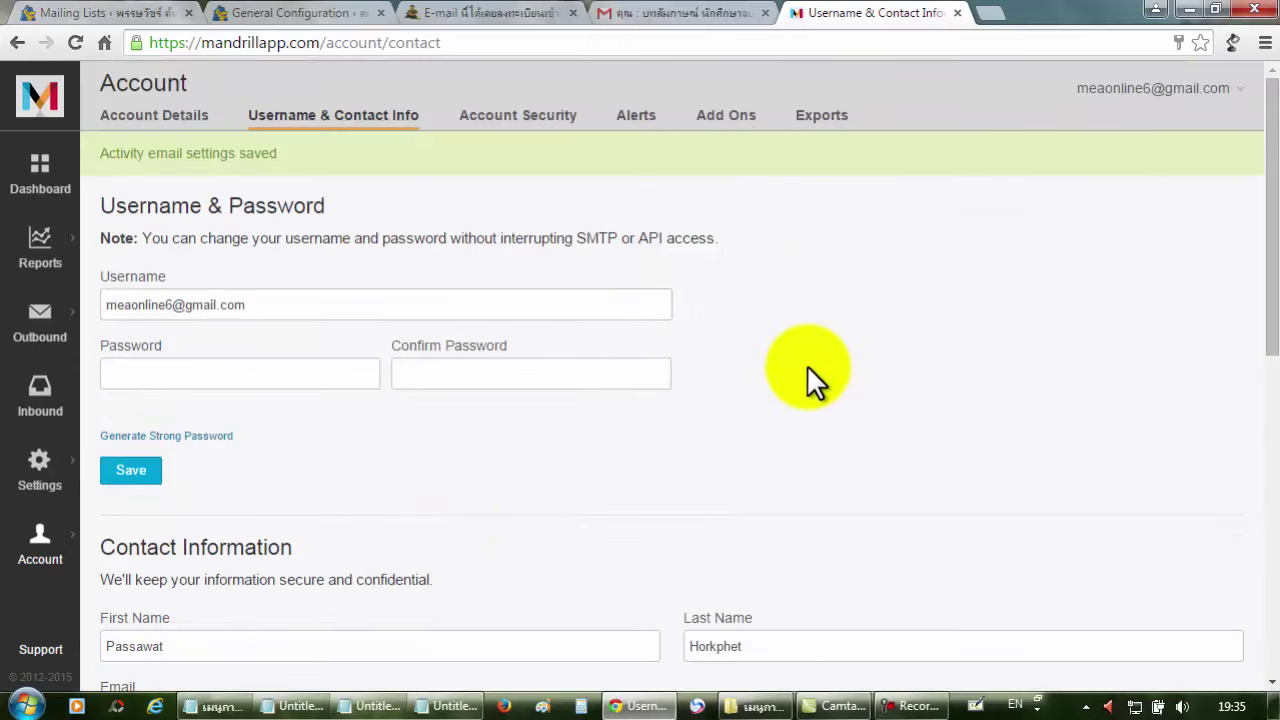
pyautogui.scroll(-3, 835, 350)
pyautogui.scroll(-5, 835, 345)
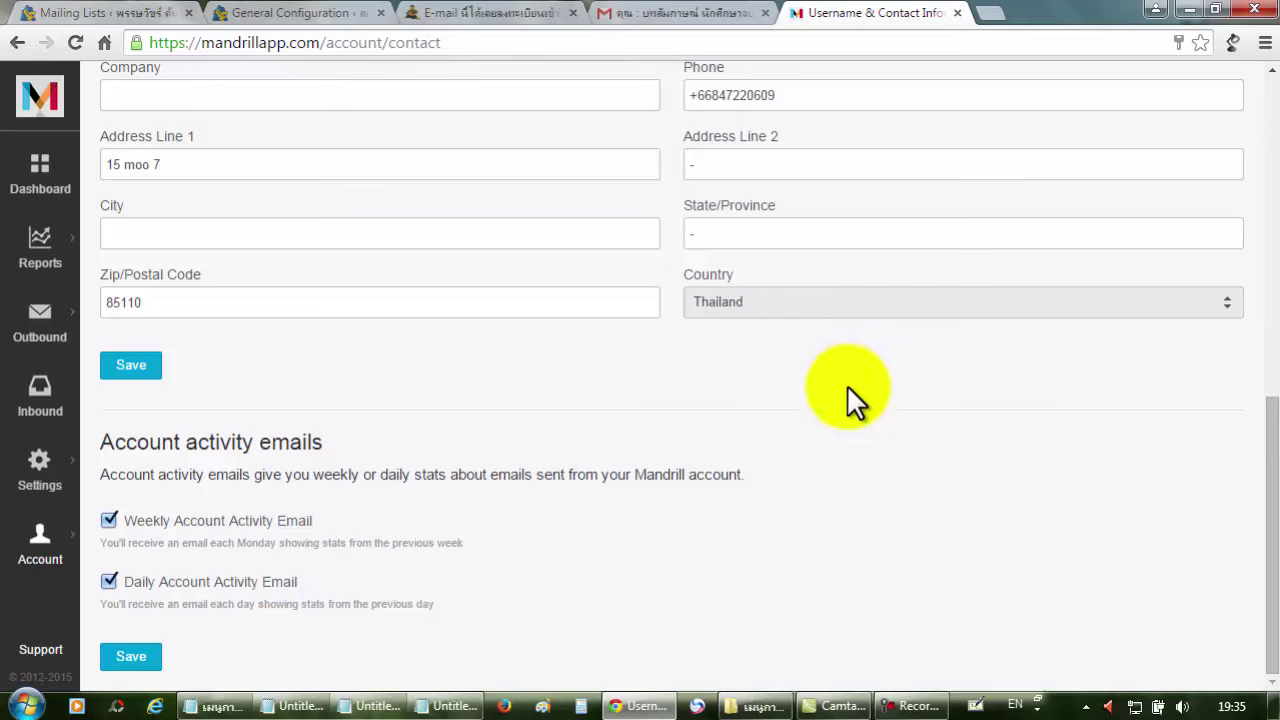
pyautogui.scroll(3, 841, 409)
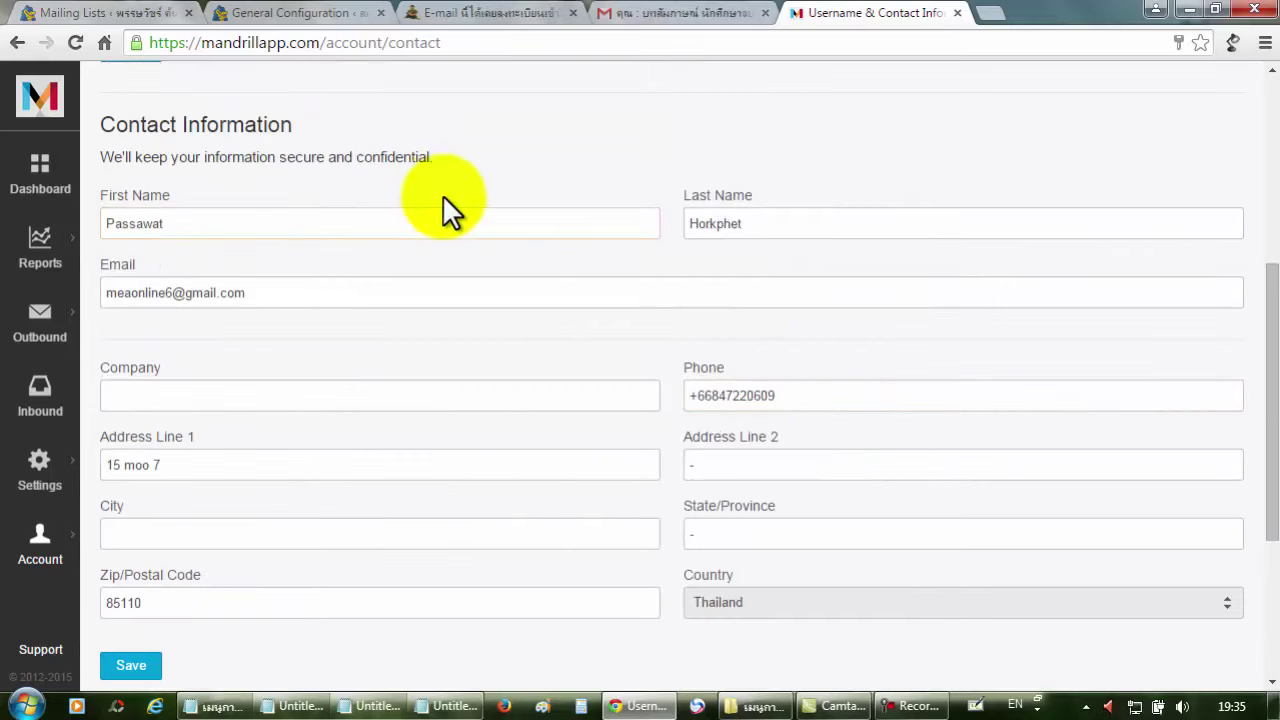
# Get the SMTP host smtp.mandrillapp.com from Mandrill's SMTP & API settings and return to Rapid Mailer.
pyautogui.click(40, 460)
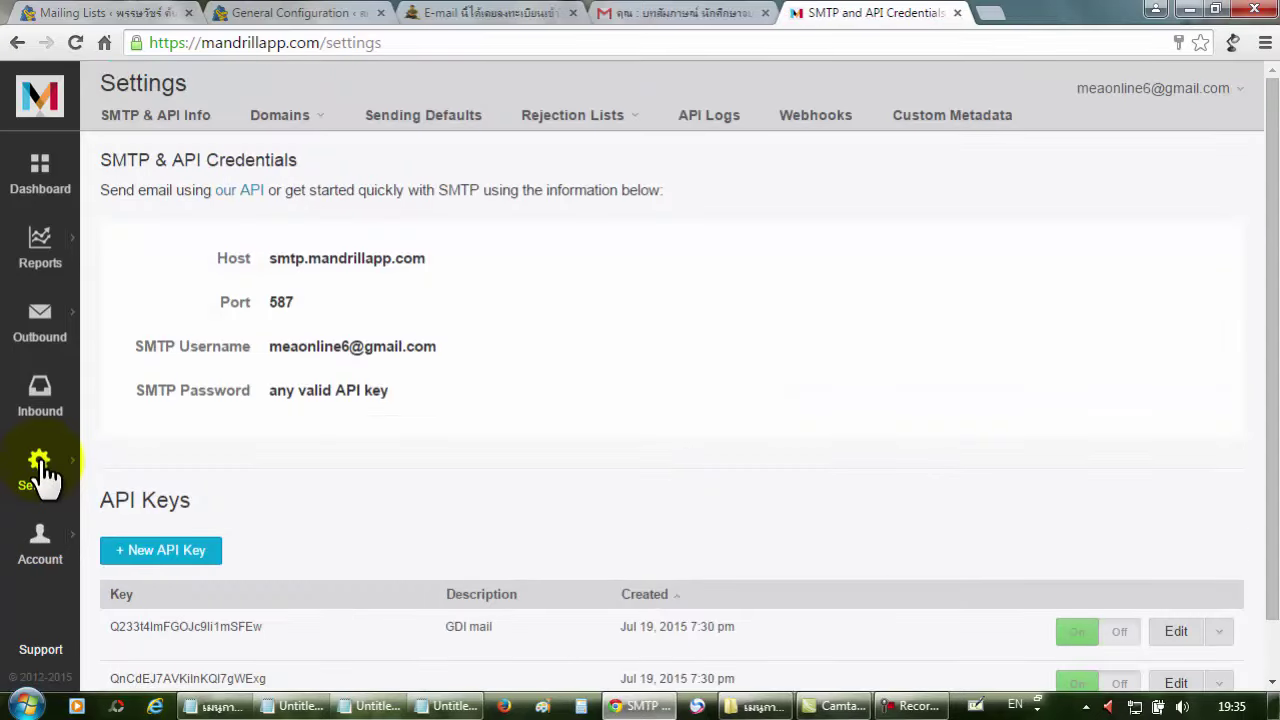
pyautogui.moveTo(268, 258)
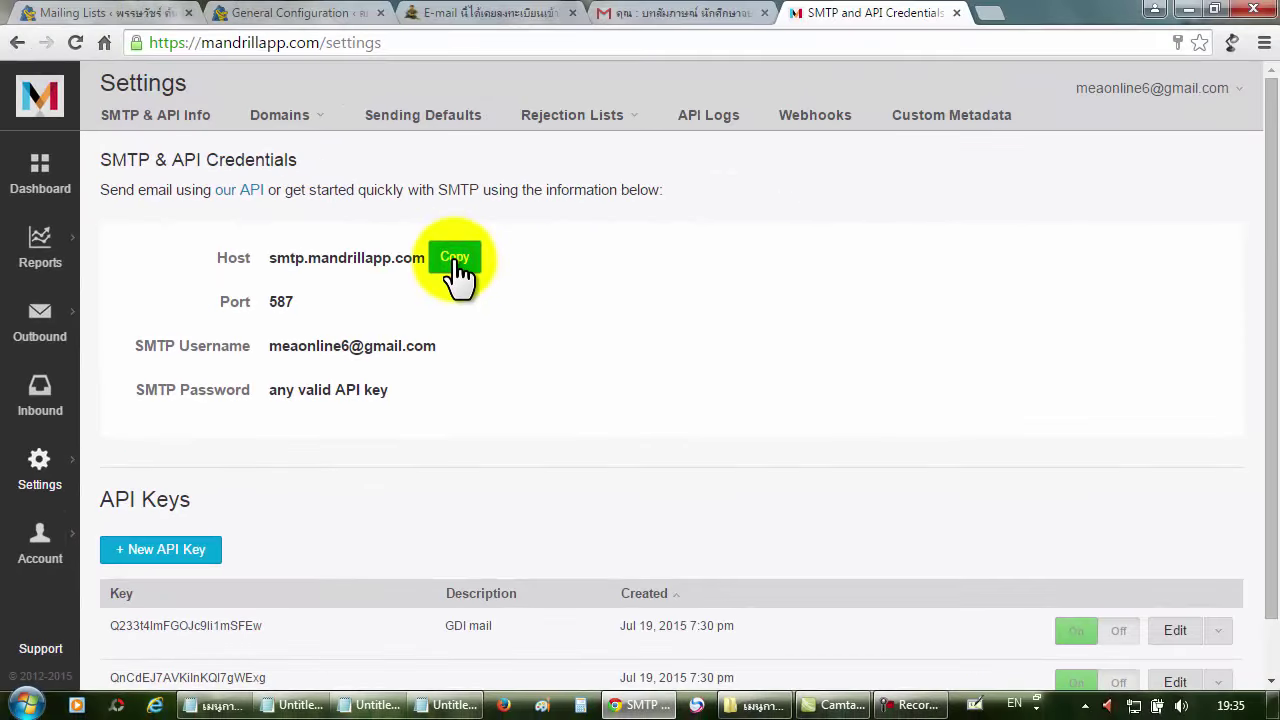
pyautogui.click(320, 12)
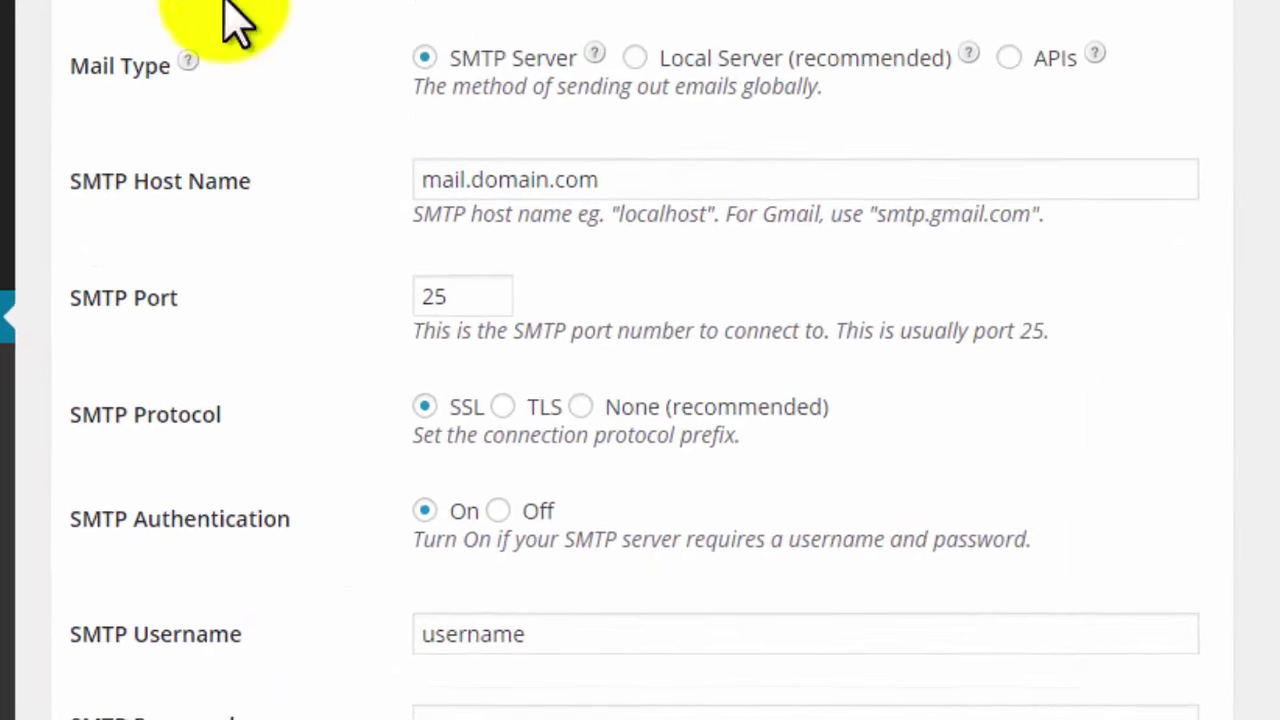
# Set Rapid Mailer's SMTP Host Name to smtp.mandrillapp.com and change the port from 25 to 465.
pyautogui.click(669, 183)
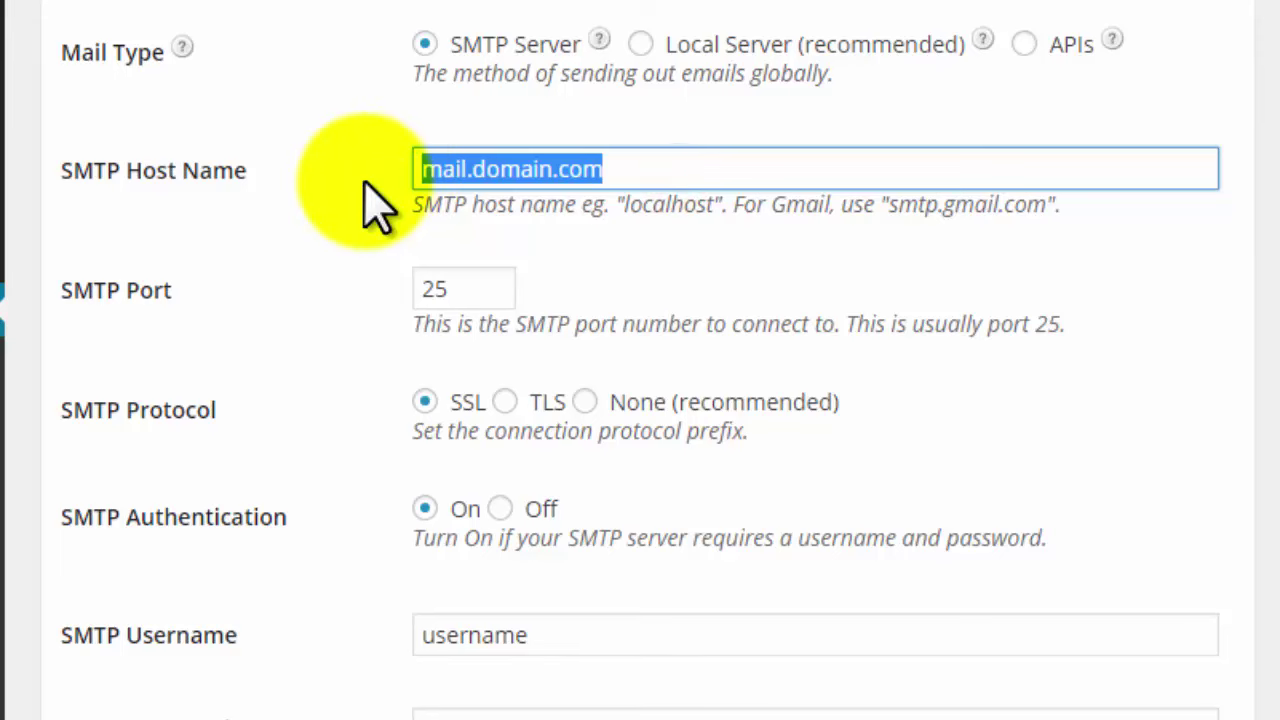
pyautogui.hotkey('ctrl', 'v')
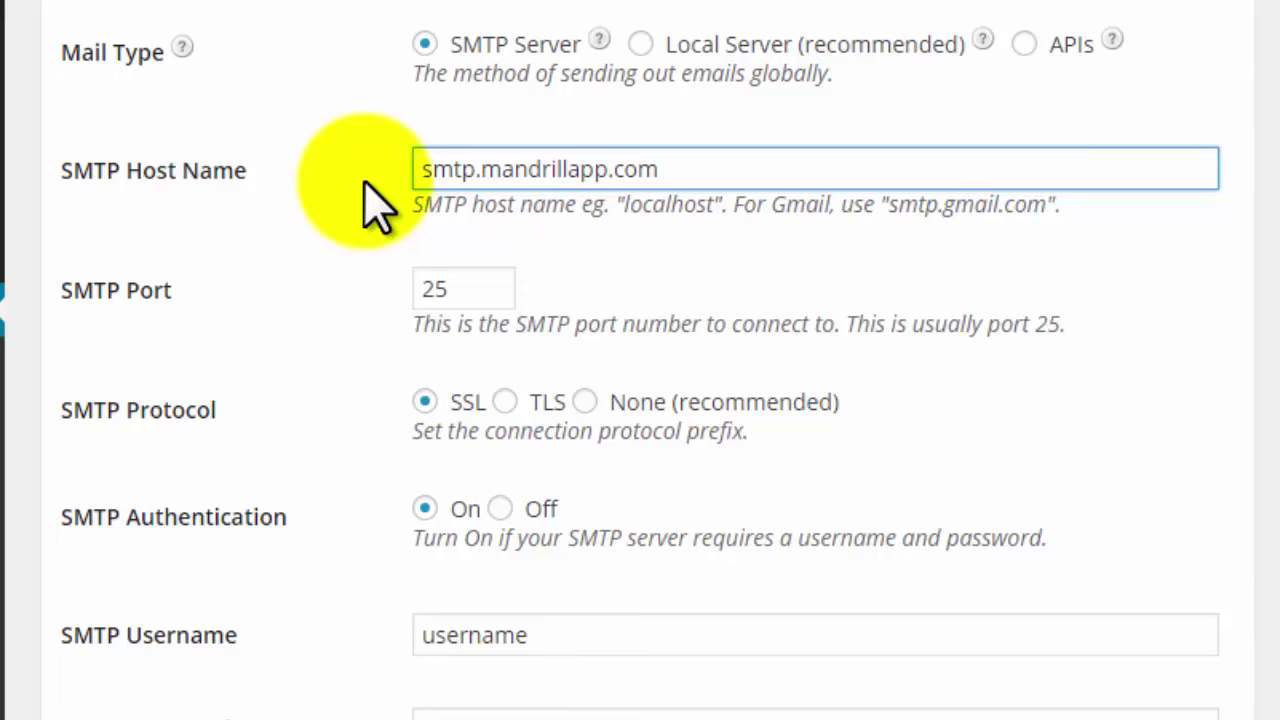
pyautogui.click(515, 285)
pyautogui.press('BackSpace')
pyautogui.press('BackSpace')
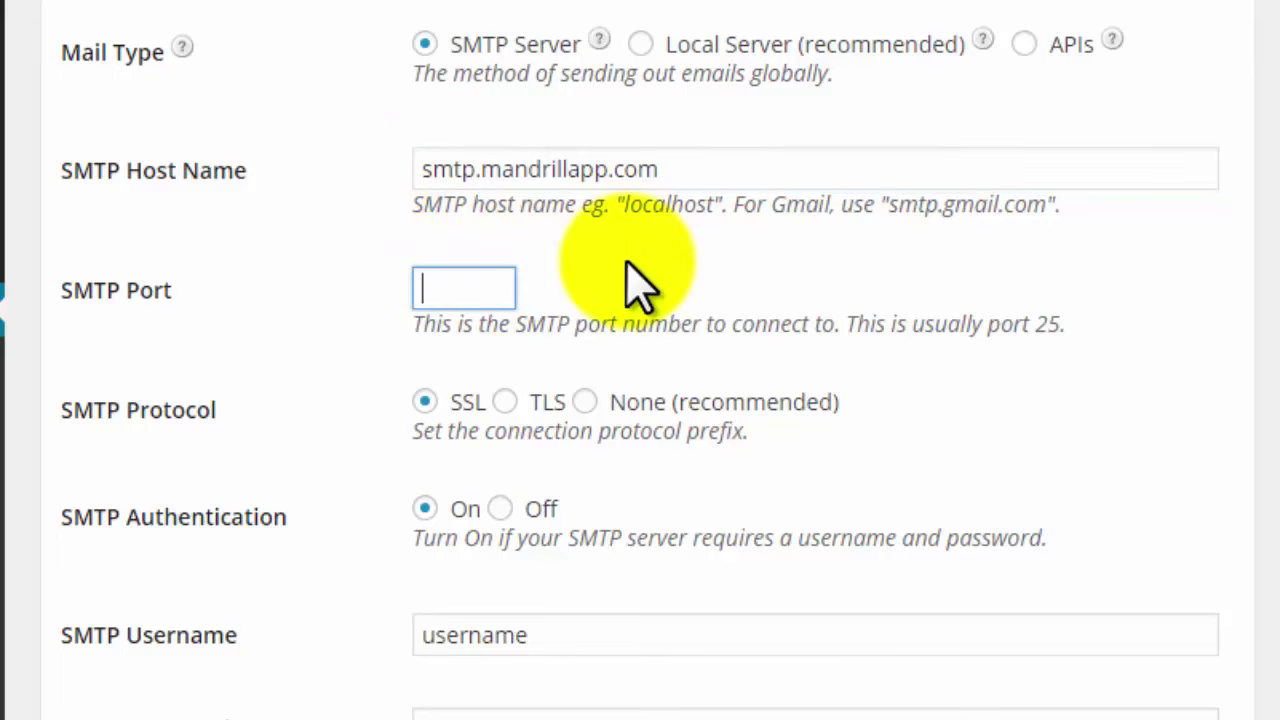
pyautogui.write('465')
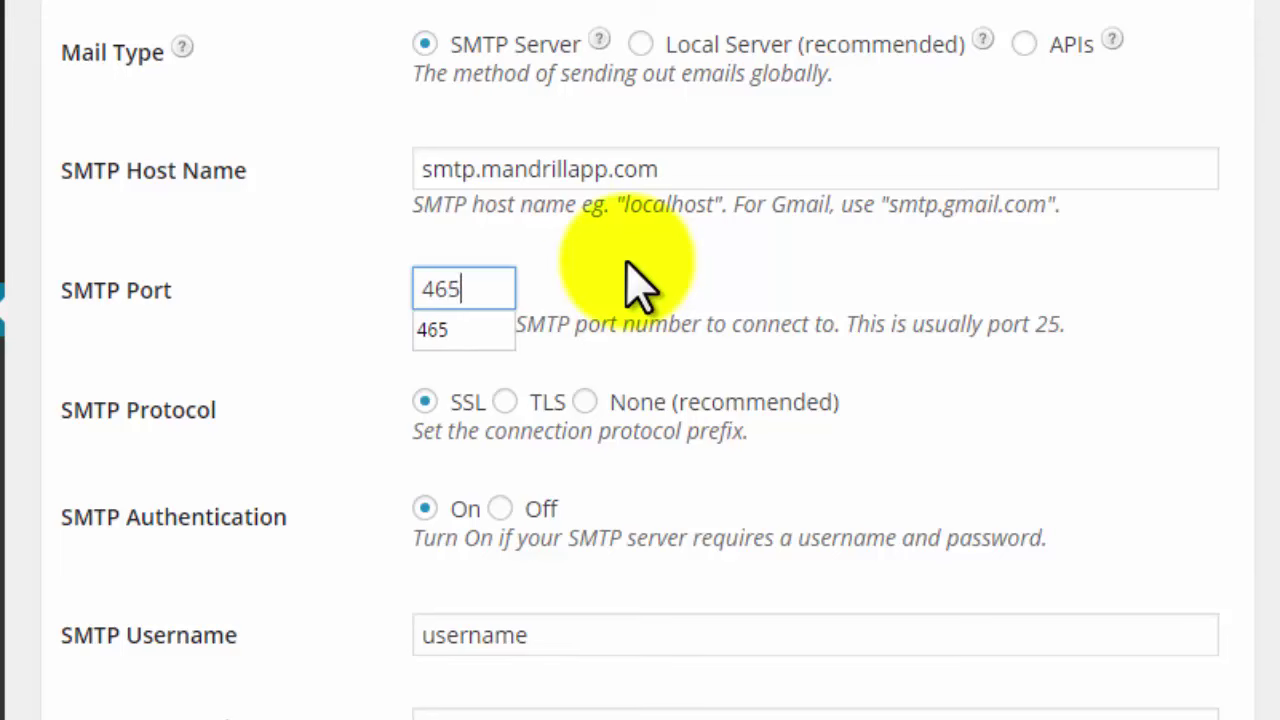
pyautogui.click(1268, 322)
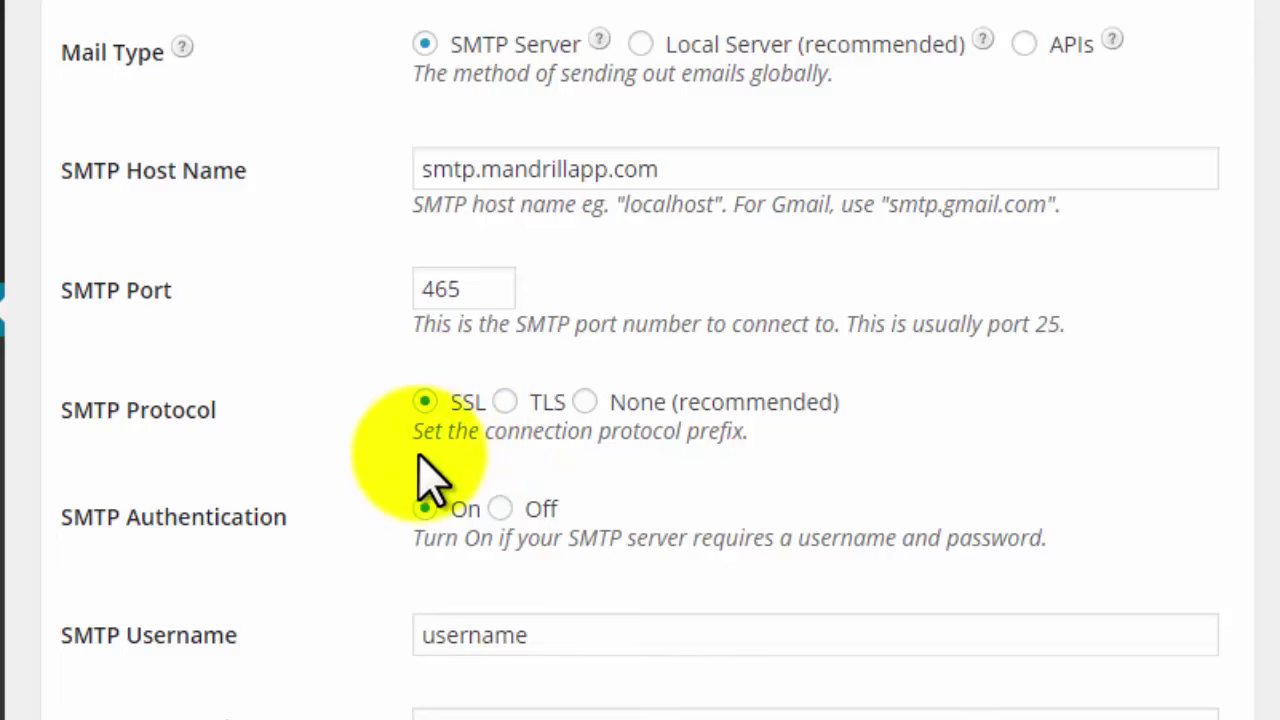
pyautogui.scroll(-2, 400, 520)
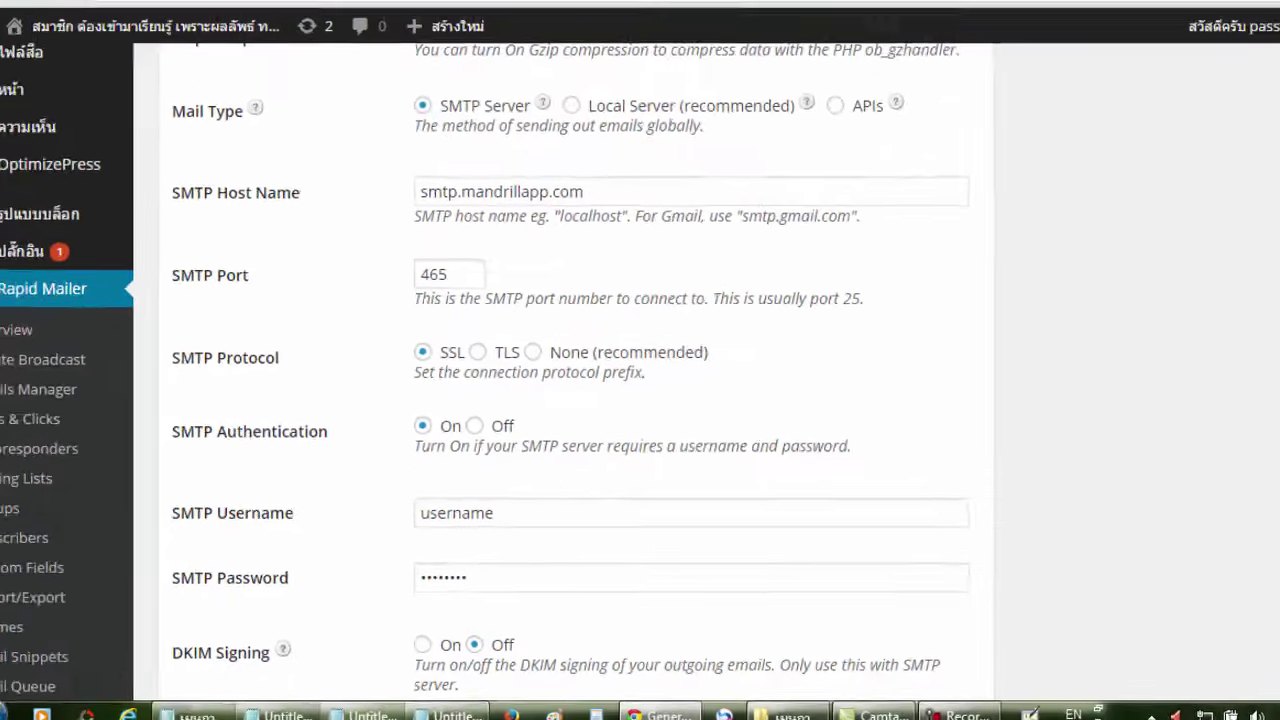
pyautogui.click(846, 12)
# Copy the SMTP Username value from Mandrill's SMTP credentials.
pyautogui.moveTo(469, 352)
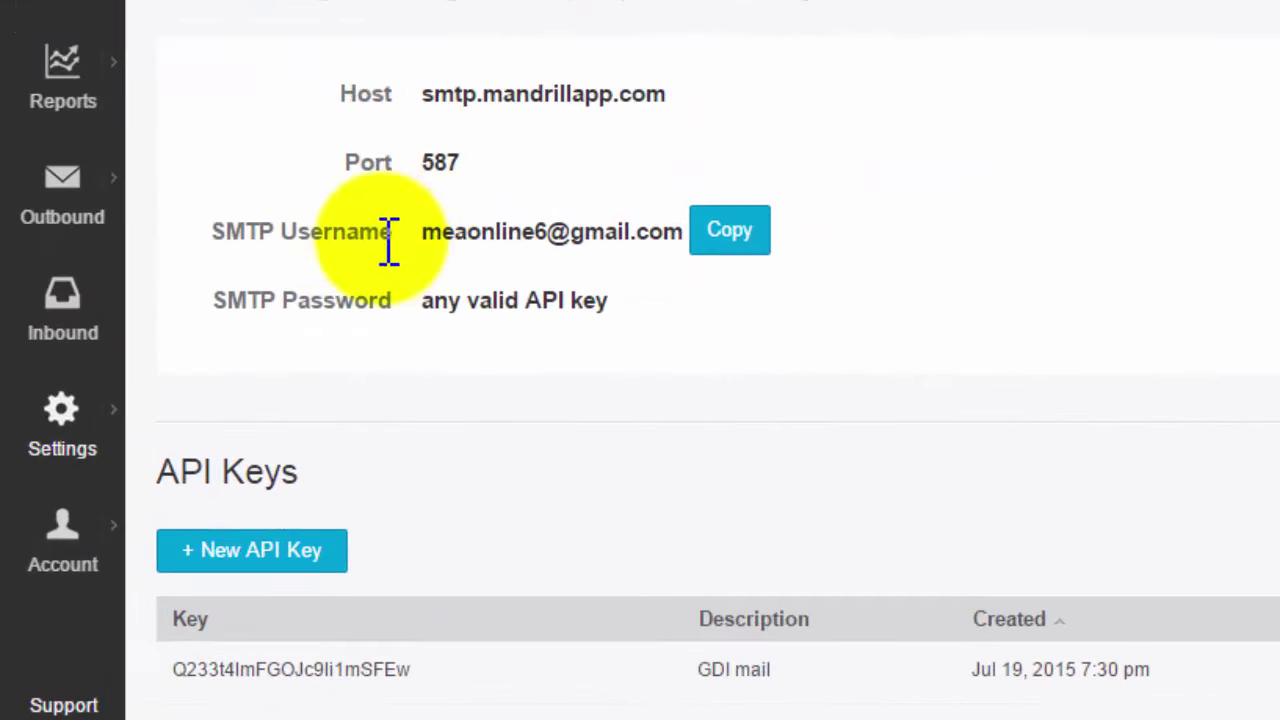
pyautogui.moveTo(395, 235); pyautogui.dragTo(209, 232)
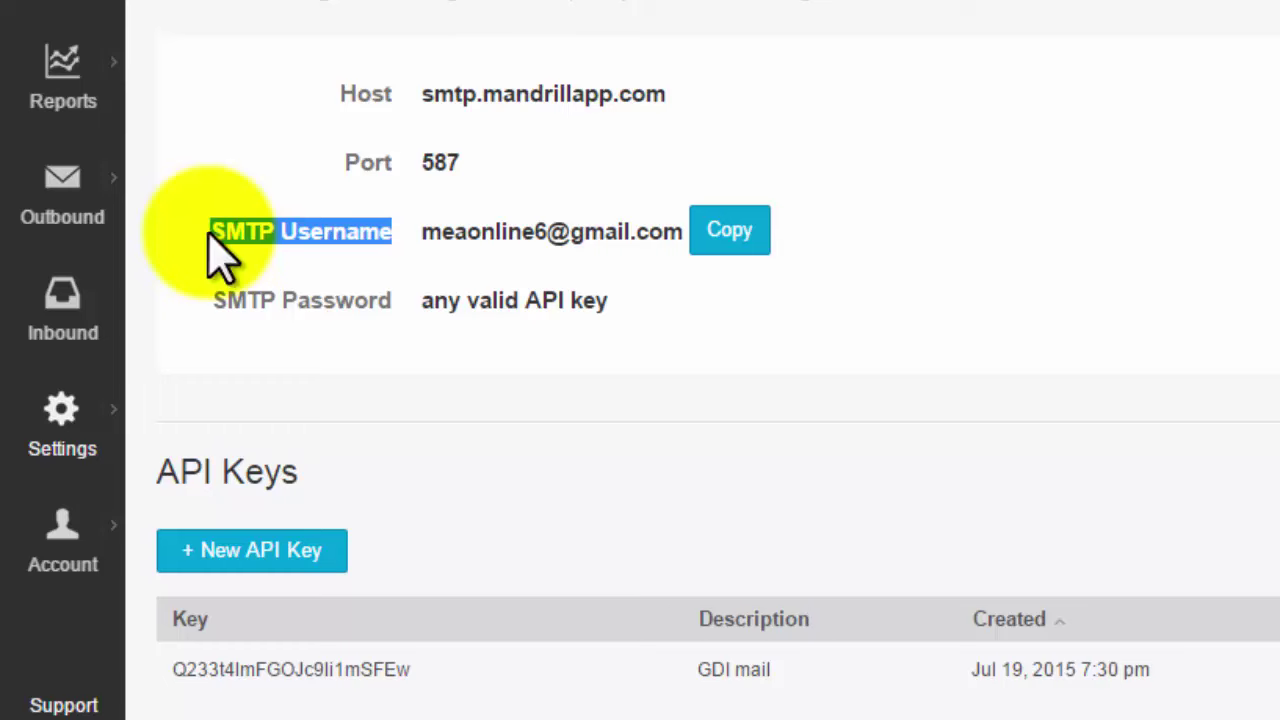
pyautogui.click(738, 230)
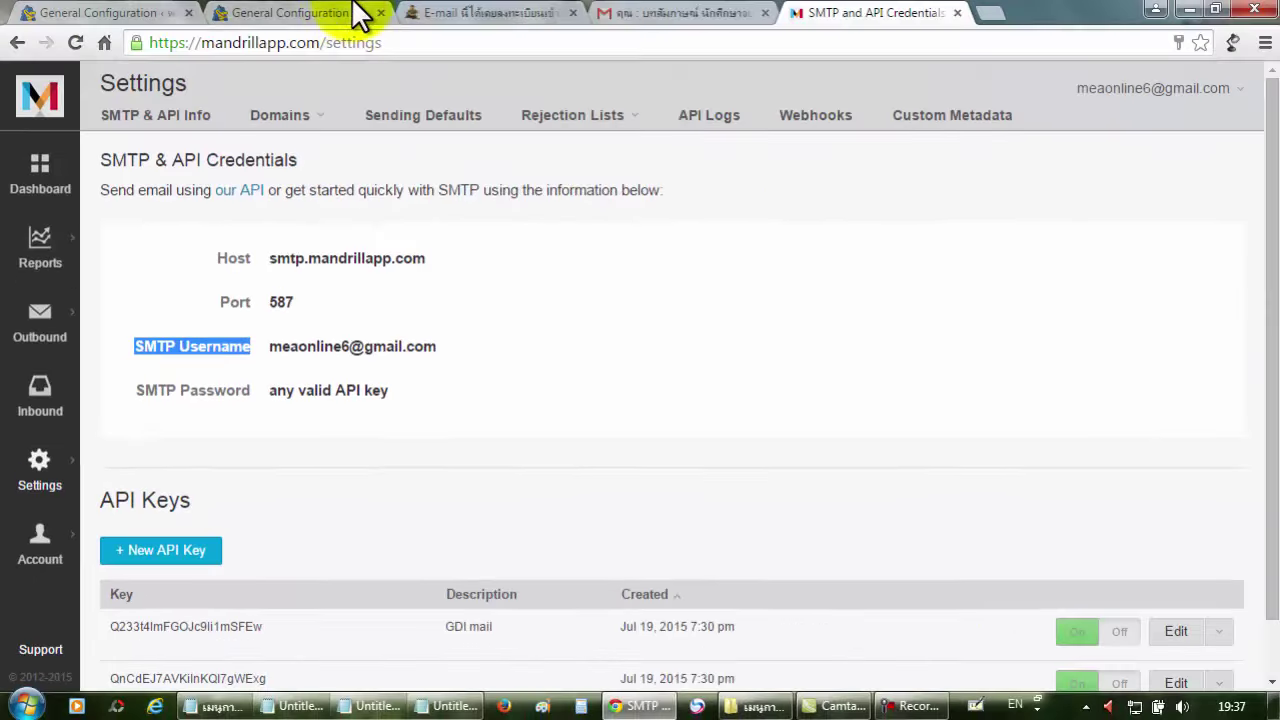
# Replace the placeholder 'username' in Rapid Mailer's SMTP Username field with the copied Mandrill account email.
pyautogui.click(345, 14)
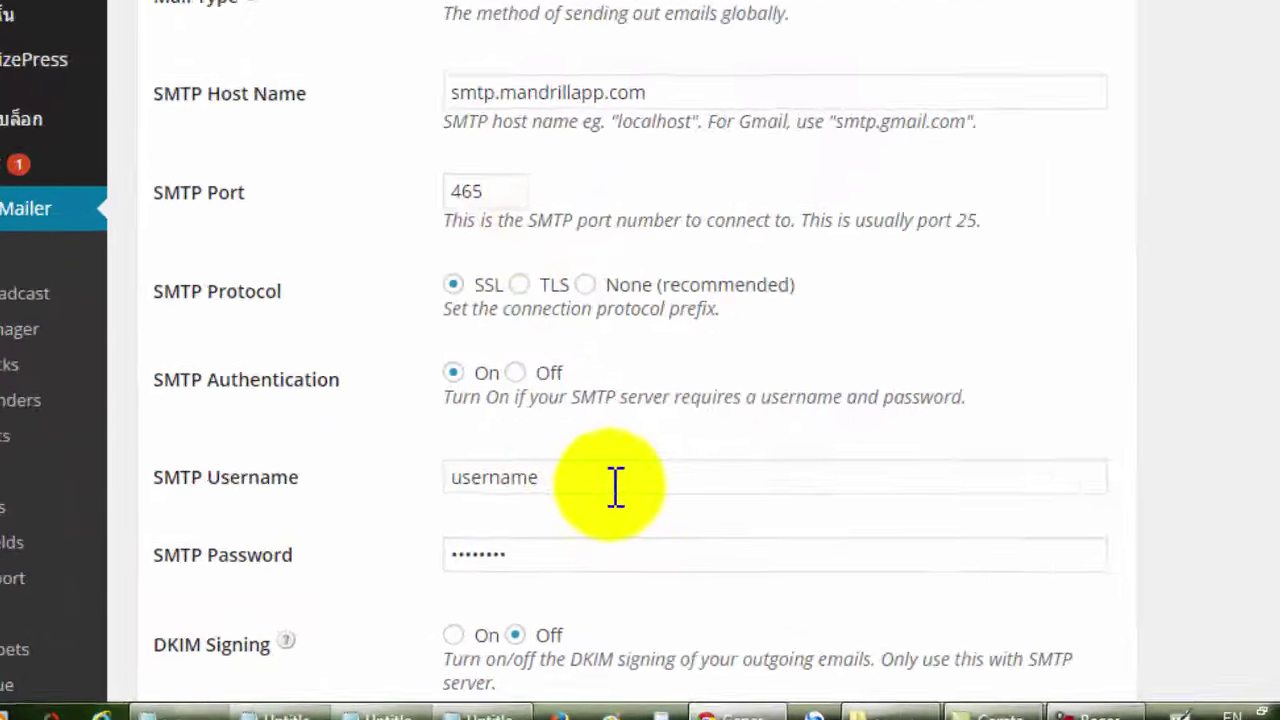
pyautogui.moveTo(536, 524); pyautogui.dragTo(417, 520)
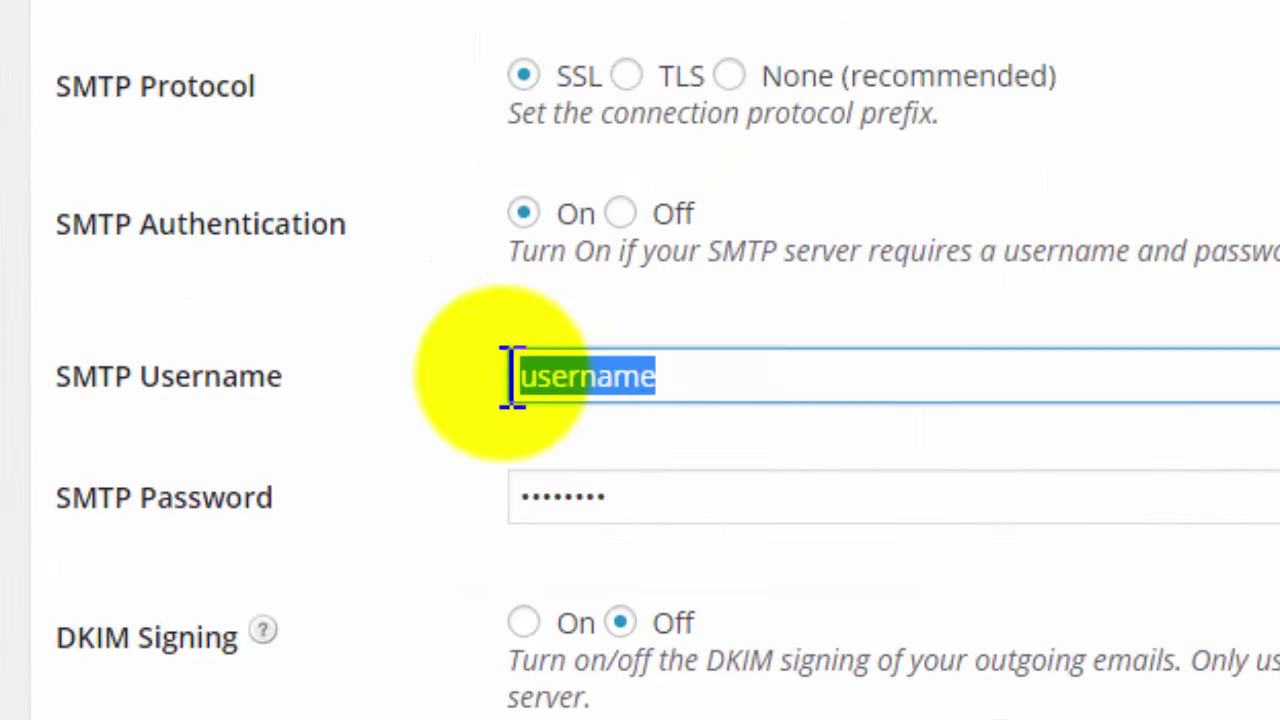
pyautogui.hotkey('ctrl', 'v')
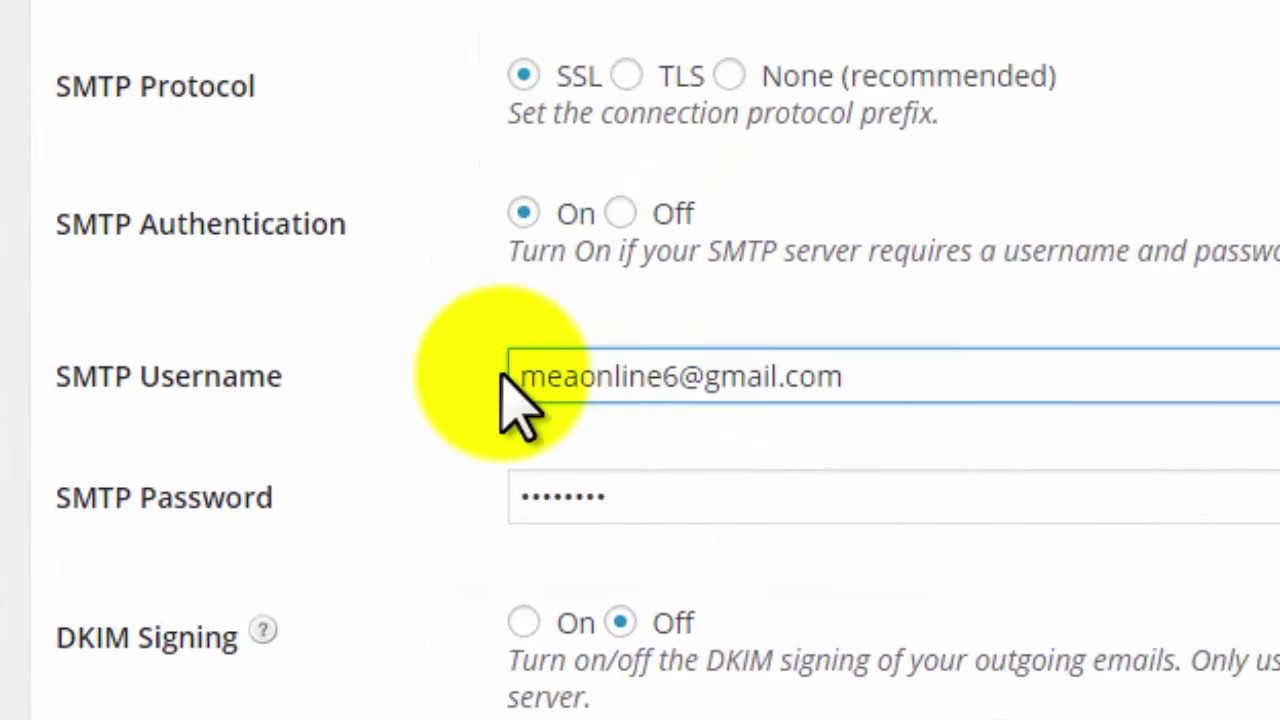
pyautogui.click(1002, 408)
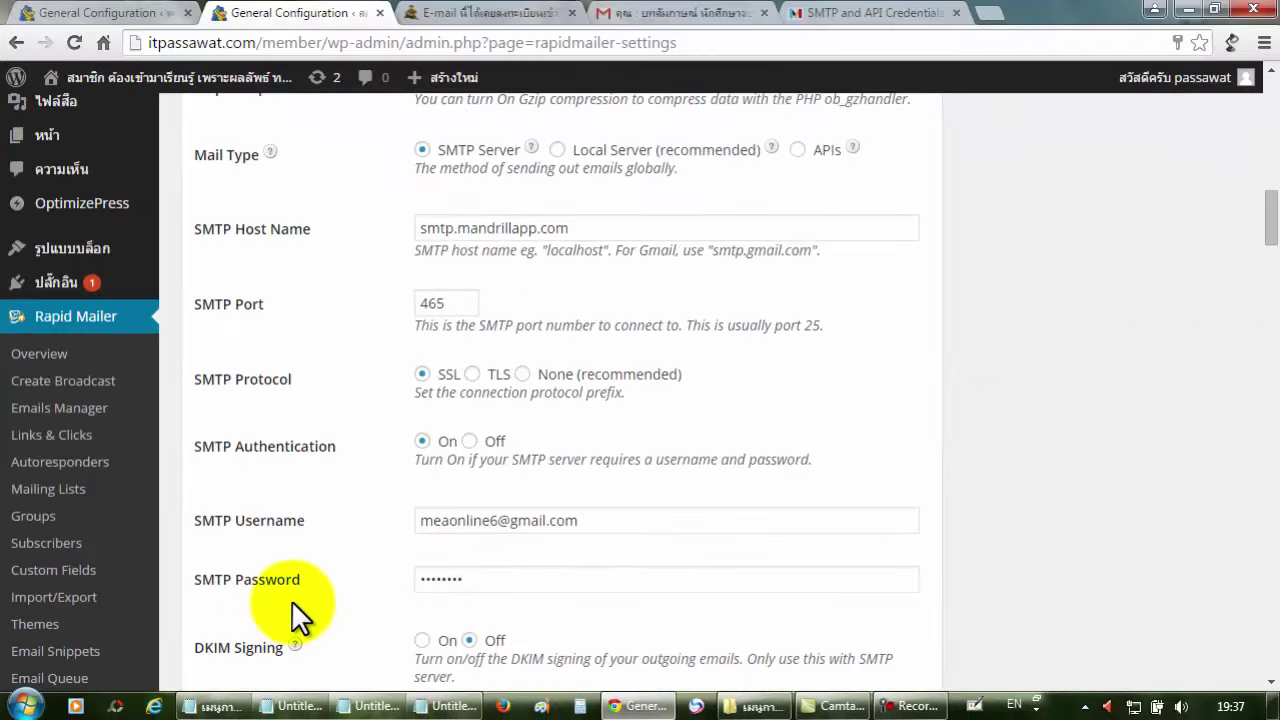
pyautogui.scroll(-1, 291, 600)
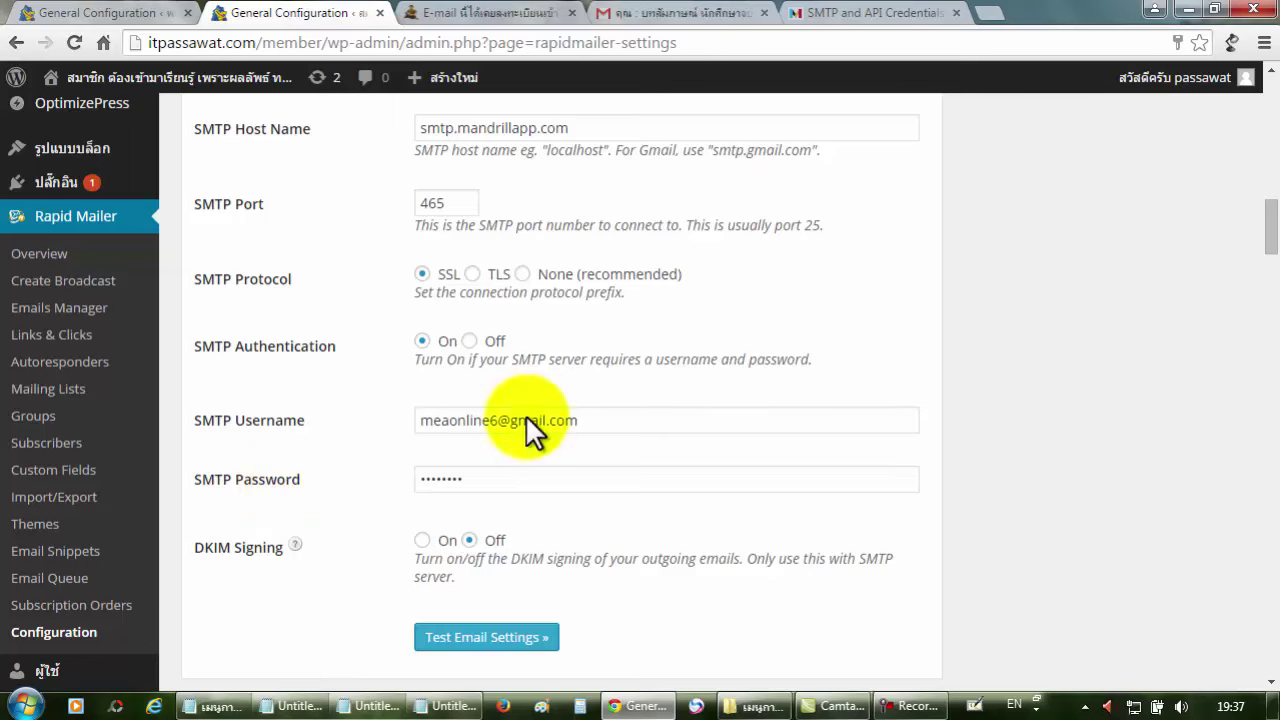
# Copy the GDI mail API key from Mandrill's SMTP & API credentials.
pyautogui.click(846, 12)
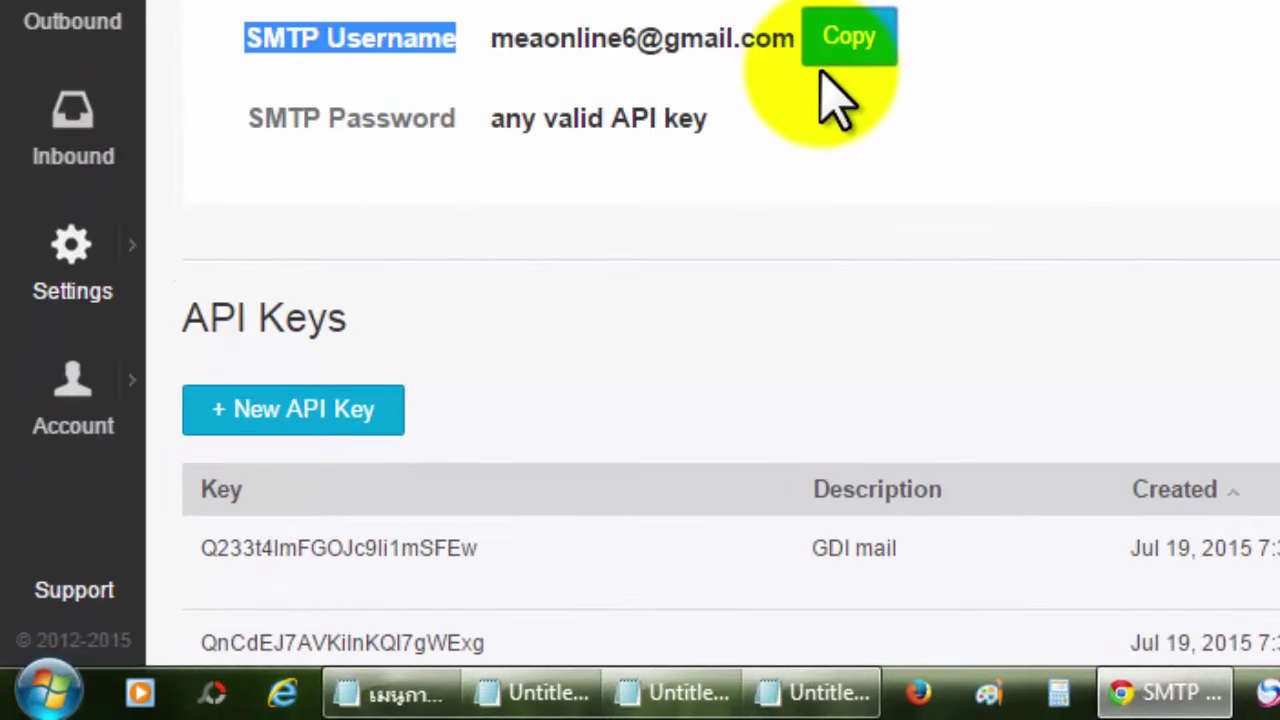
pyautogui.scroll(-1, 730, 400)
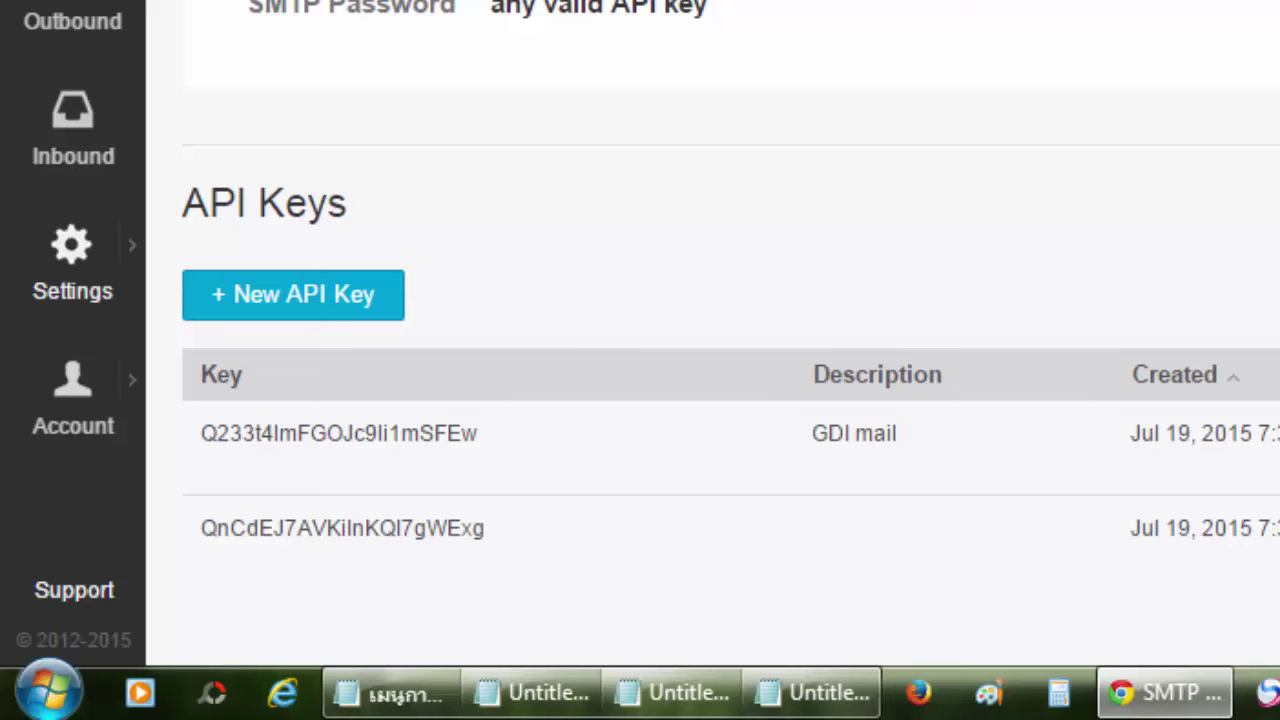
pyautogui.moveTo(488, 428); pyautogui.dragTo(215, 433)
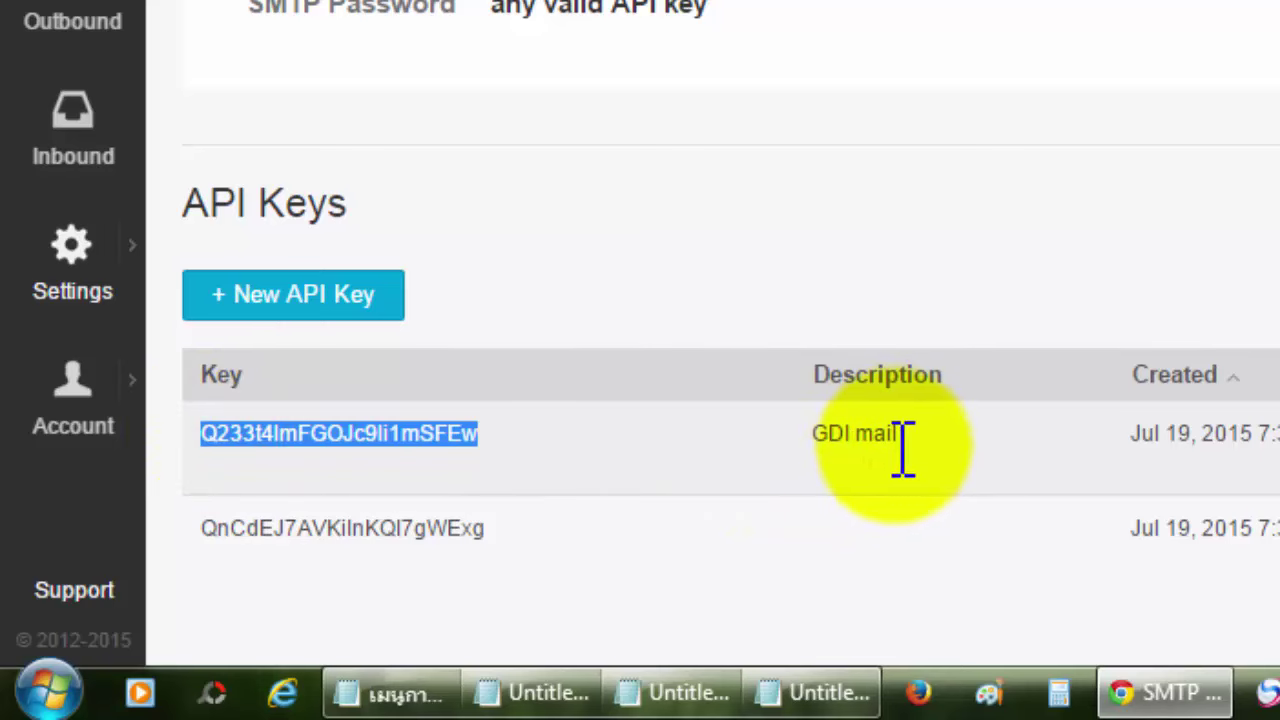
pyautogui.rightClick(449, 437)
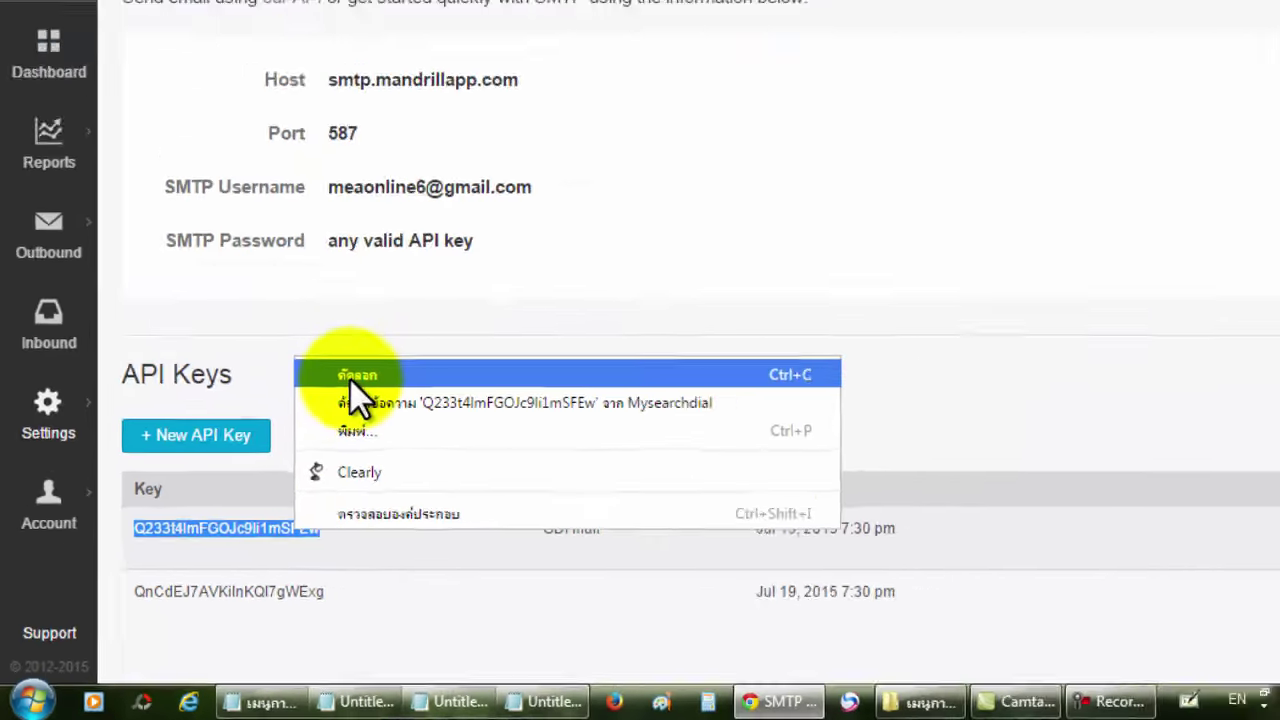
pyautogui.click(533, 204)
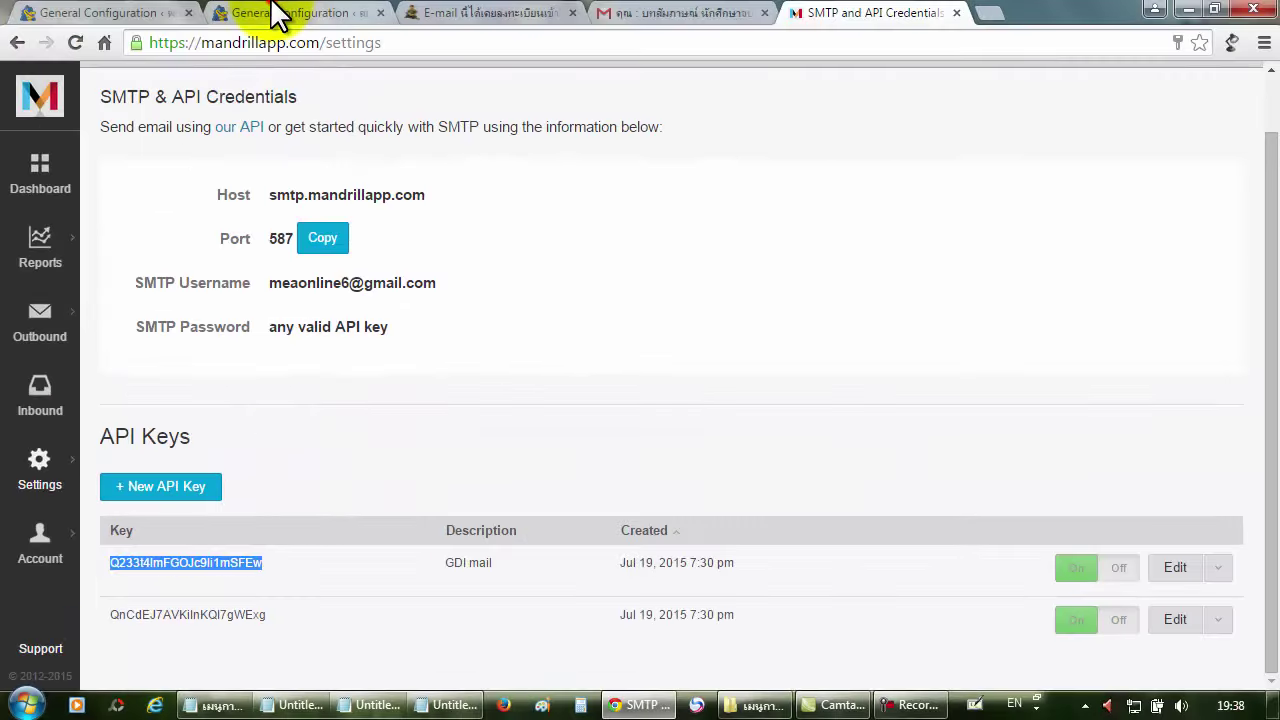
# Select the existing masked SMTP password in Rapid Mailer's settings.
pyautogui.click(277, 14)
pyautogui.moveTo(534, 475); pyautogui.dragTo(459, 476)
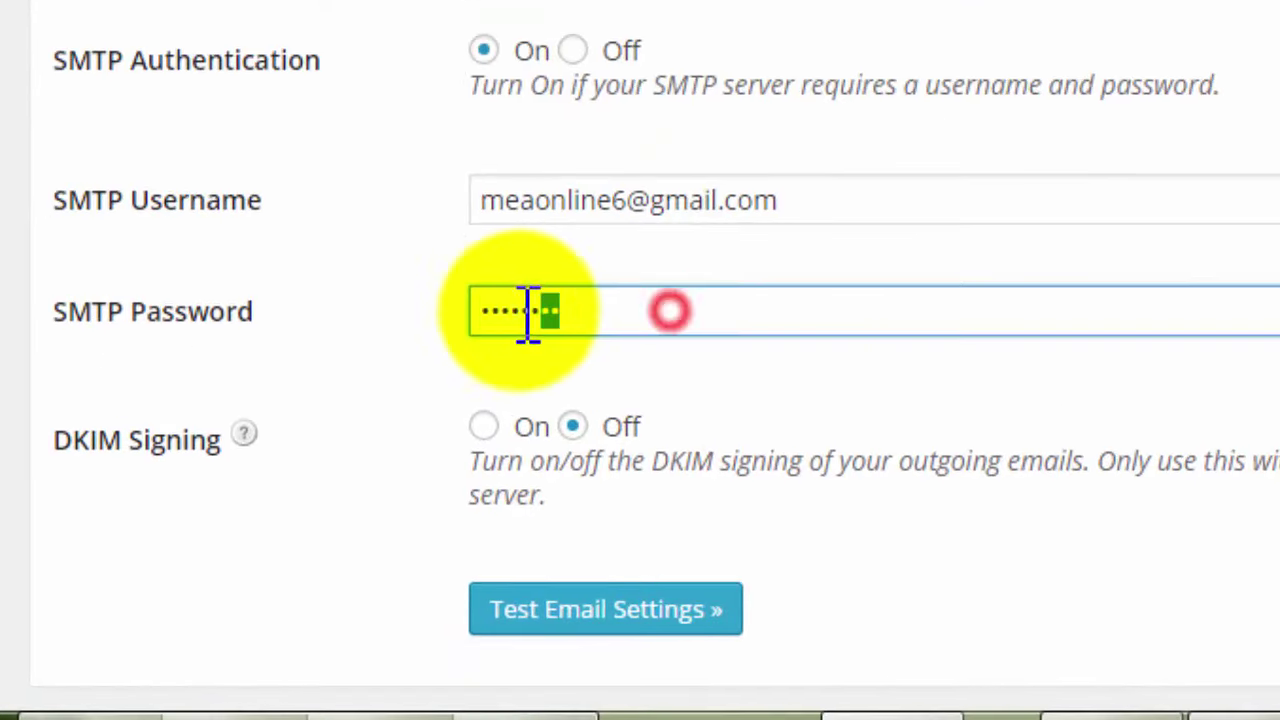
pyautogui.moveTo(528, 315); pyautogui.dragTo(457, 329)
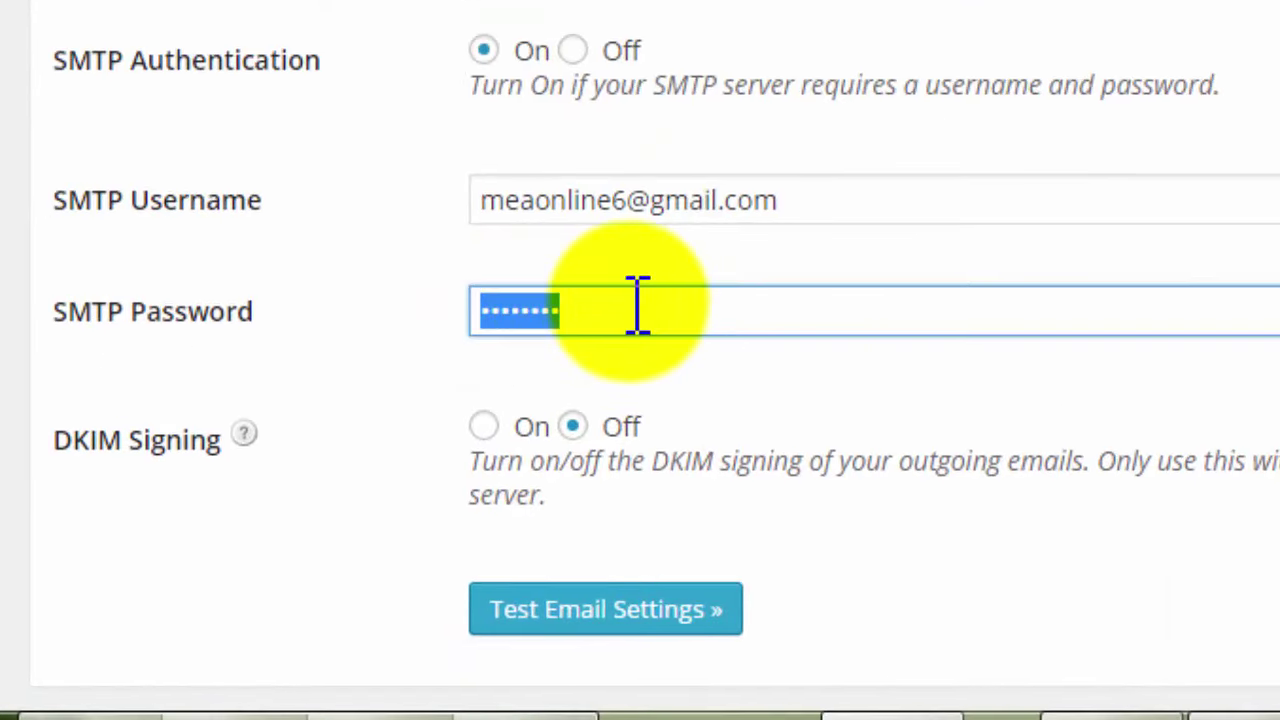
# Paste the Mandrill API key as the SMTP Password and scroll back to the top.
pyautogui.hotkey('ctrl', 'v')
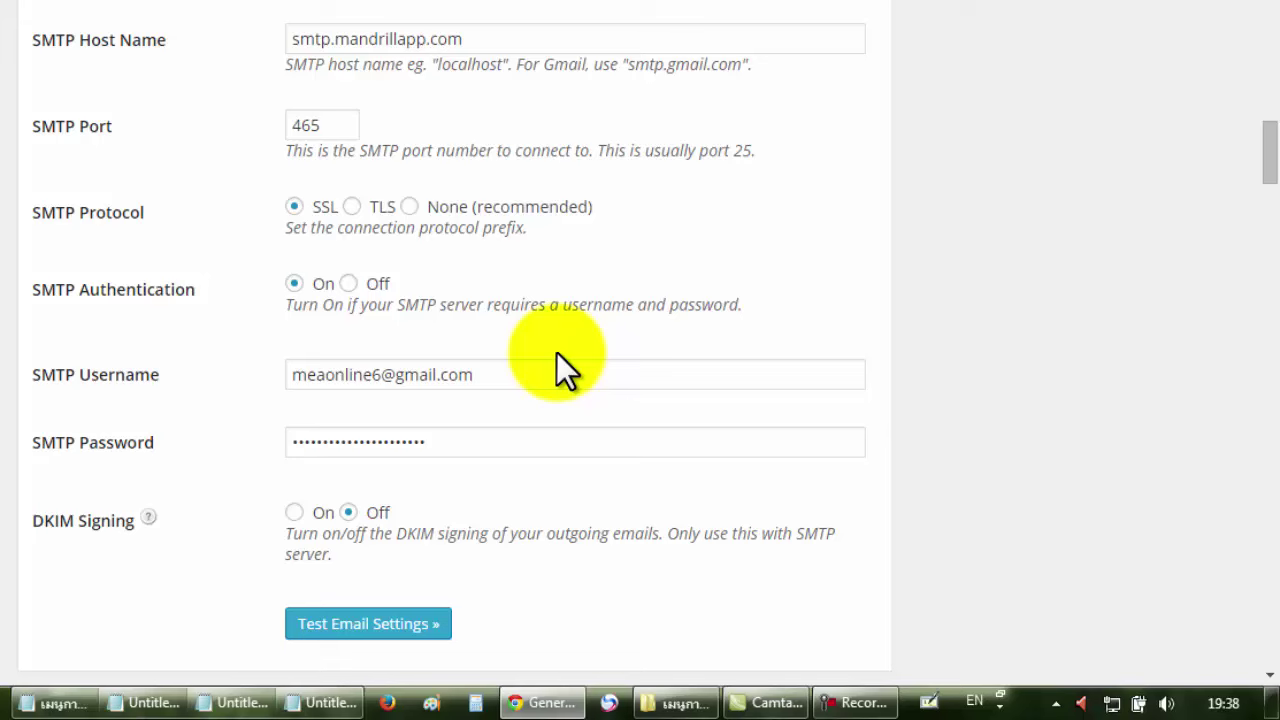
pyautogui.click(1022, 382)
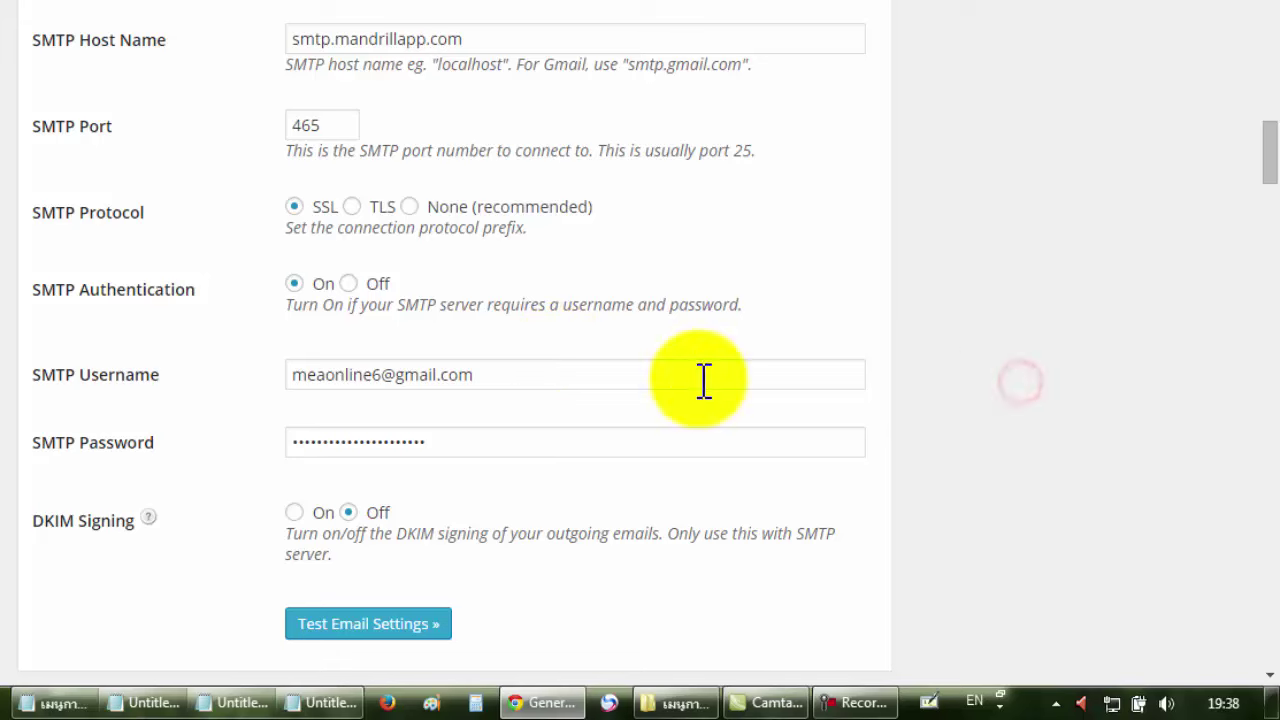
pyautogui.scroll(6, 935, 386)
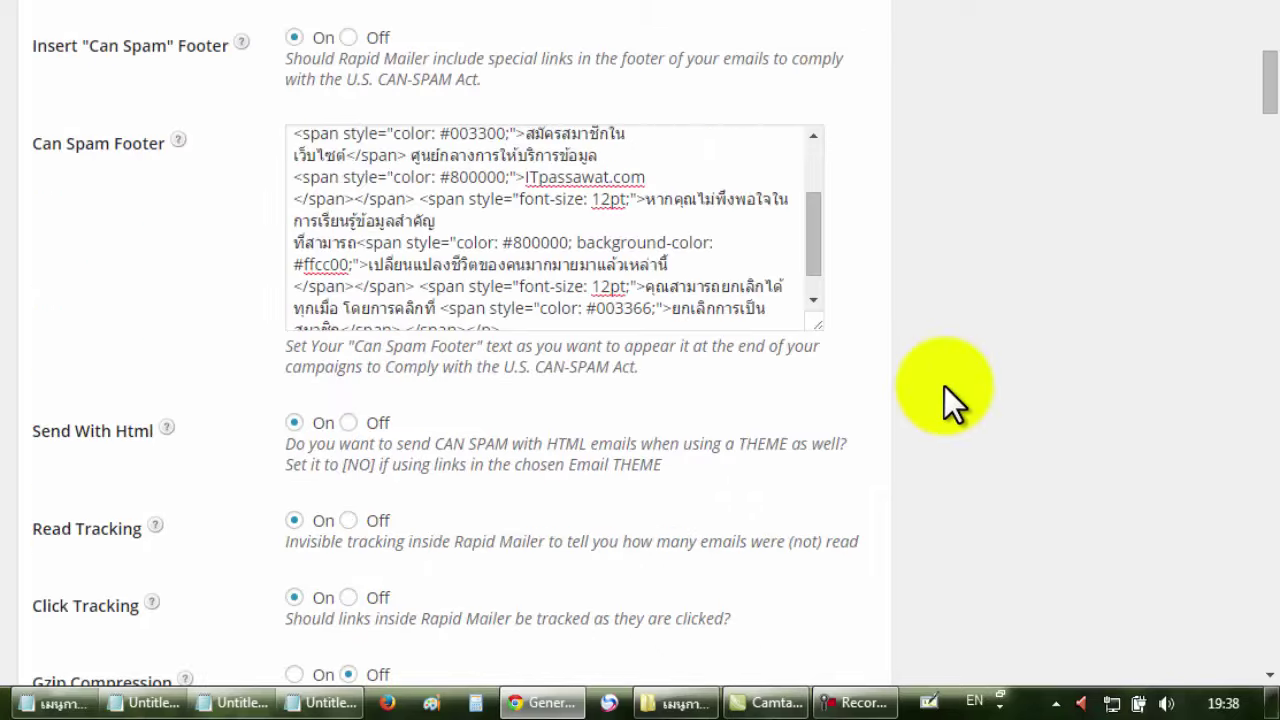
pyautogui.scroll(4, 1030, 422)
pyautogui.scroll(2, 1080, 420)
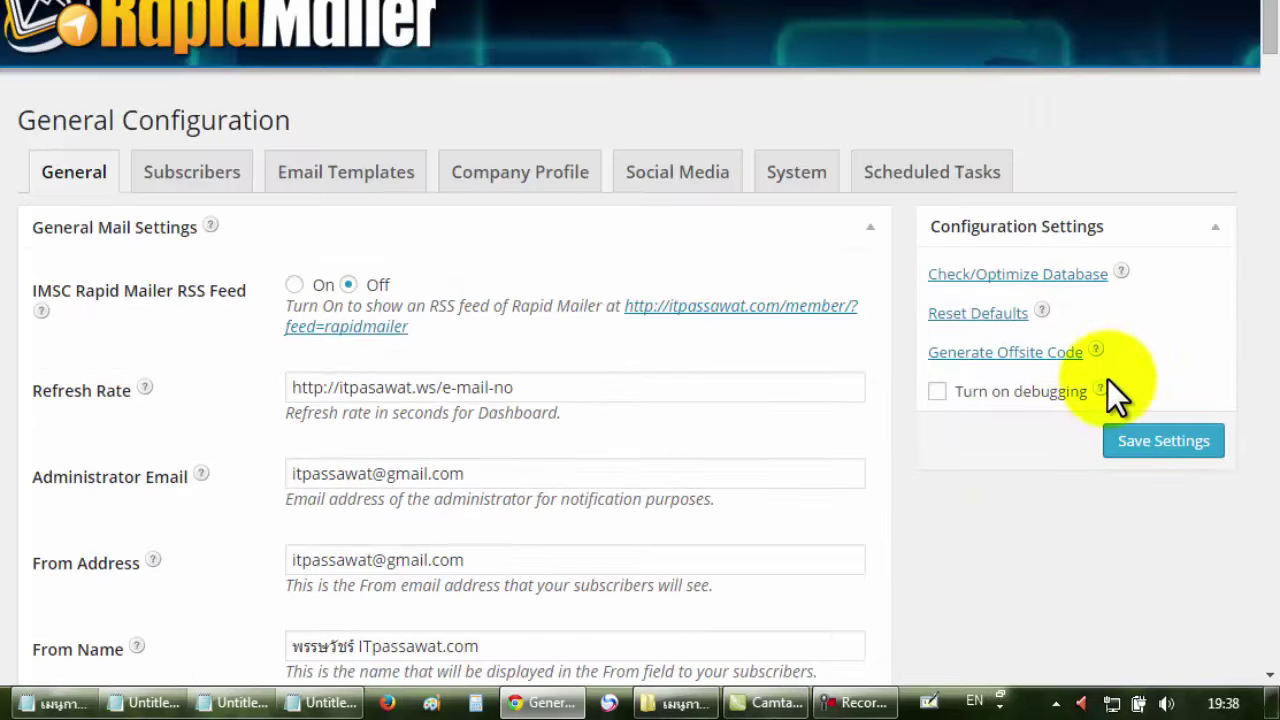
# Save Rapid Mailer's general configuration with the Mandrill SMTP settings, then scroll to the SMTP section.
pyautogui.click(1163, 448)
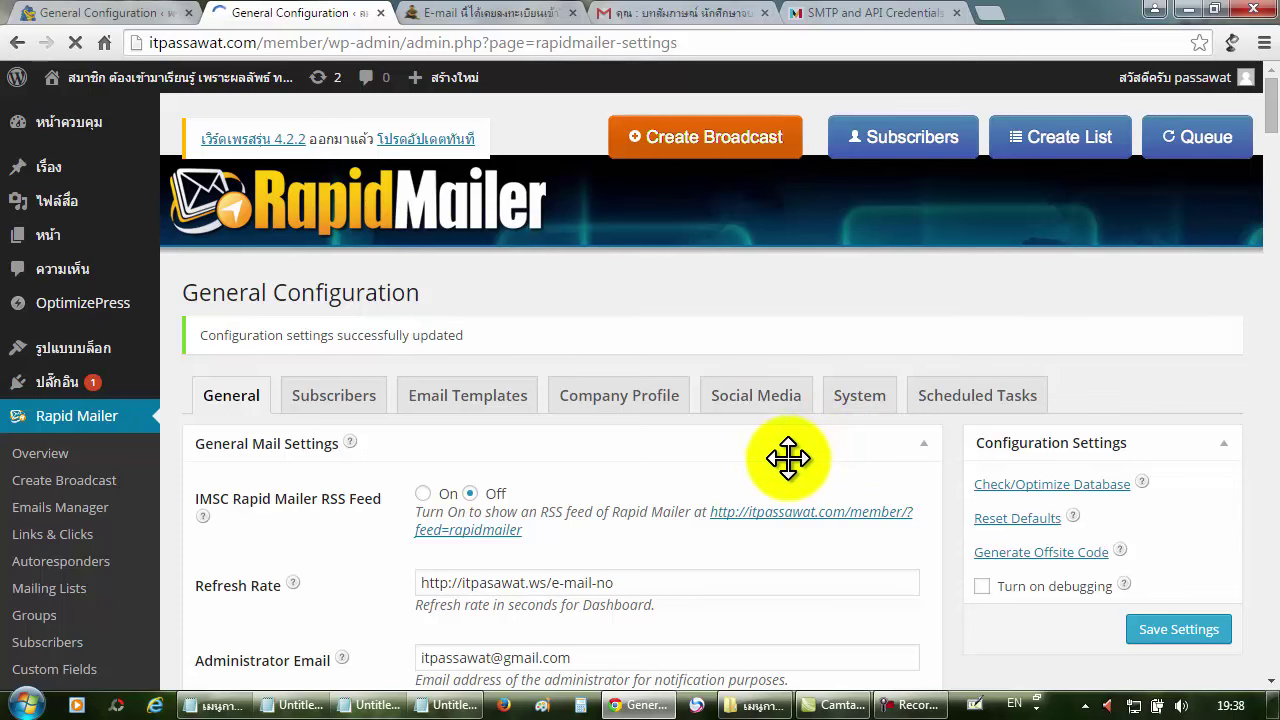
pyautogui.scroll(-5, 787, 456)
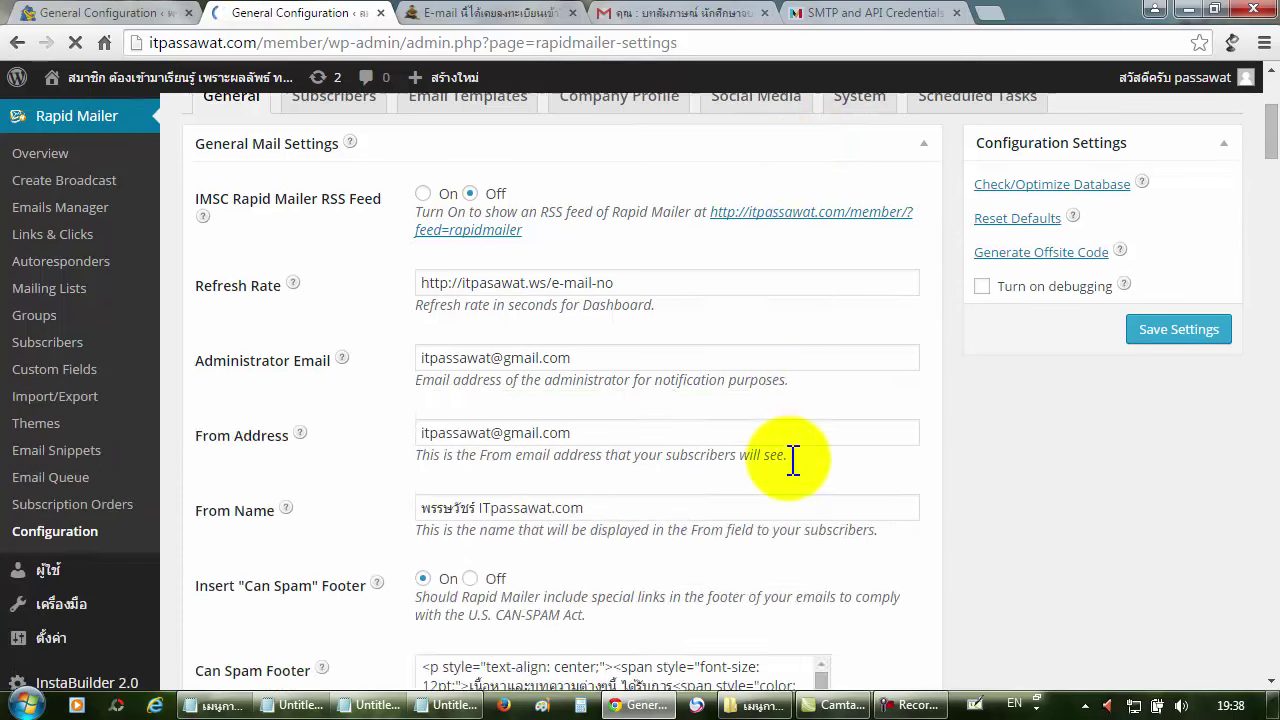
pyautogui.scroll(-10, 990, 470)
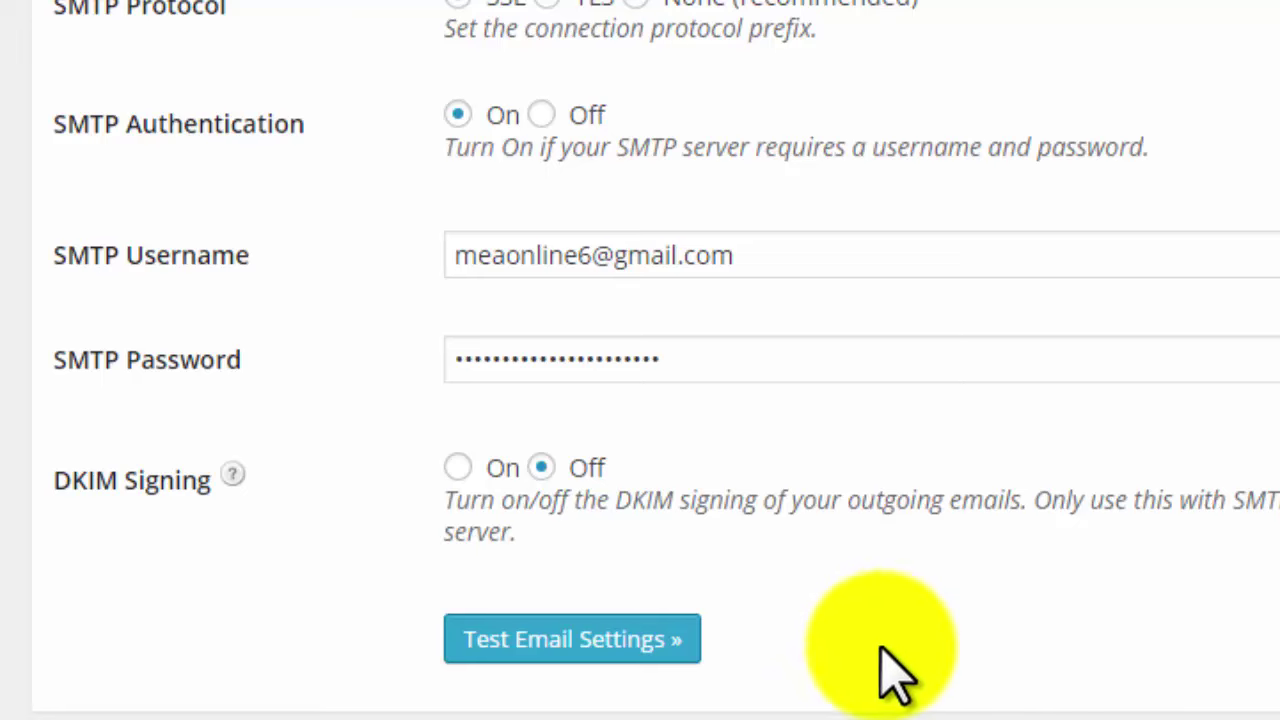
# Send a test email from Rapid Mailer's Test Email Settings form to a recipient address.
pyautogui.click(600, 640)
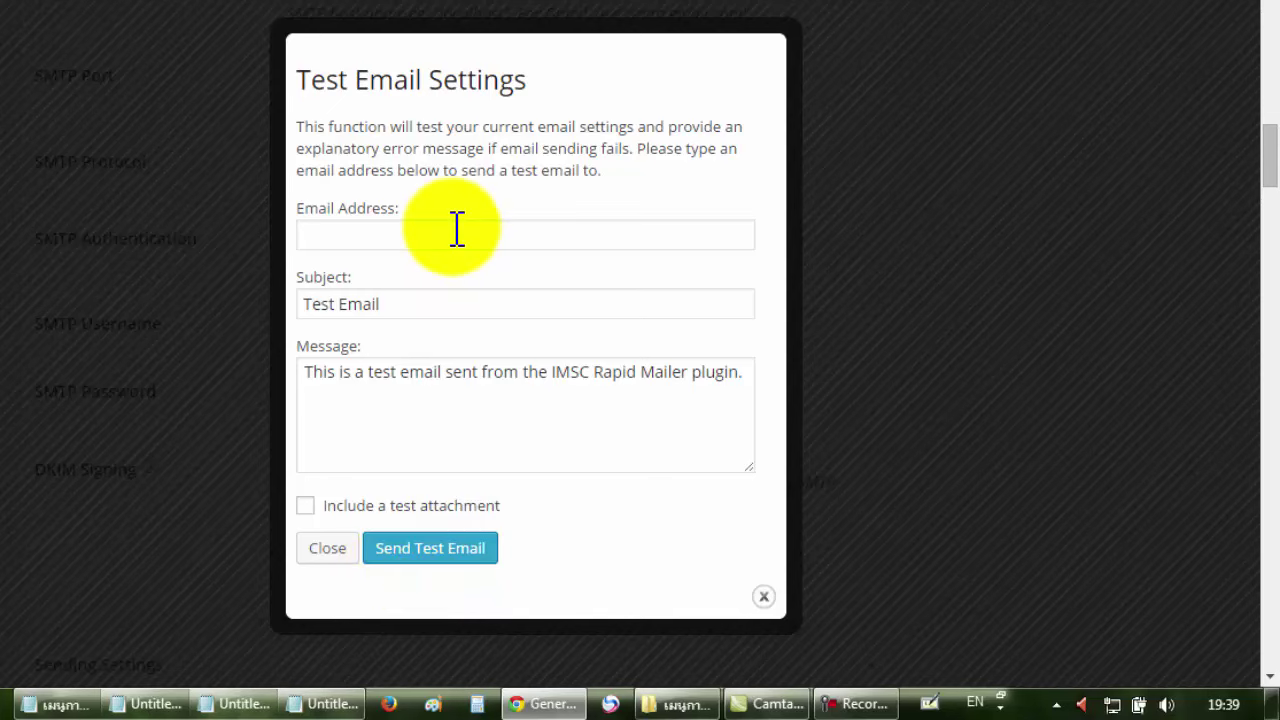
pyautogui.click(443, 230)
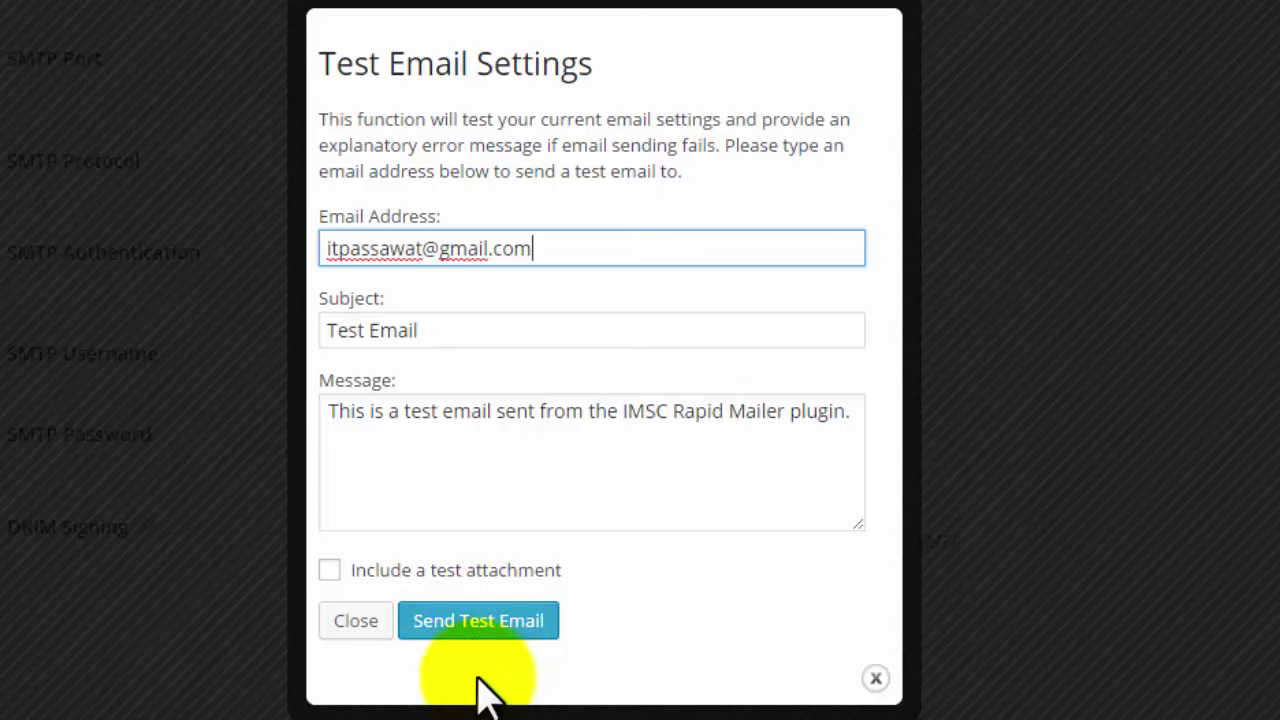
pyautogui.click(488, 622)
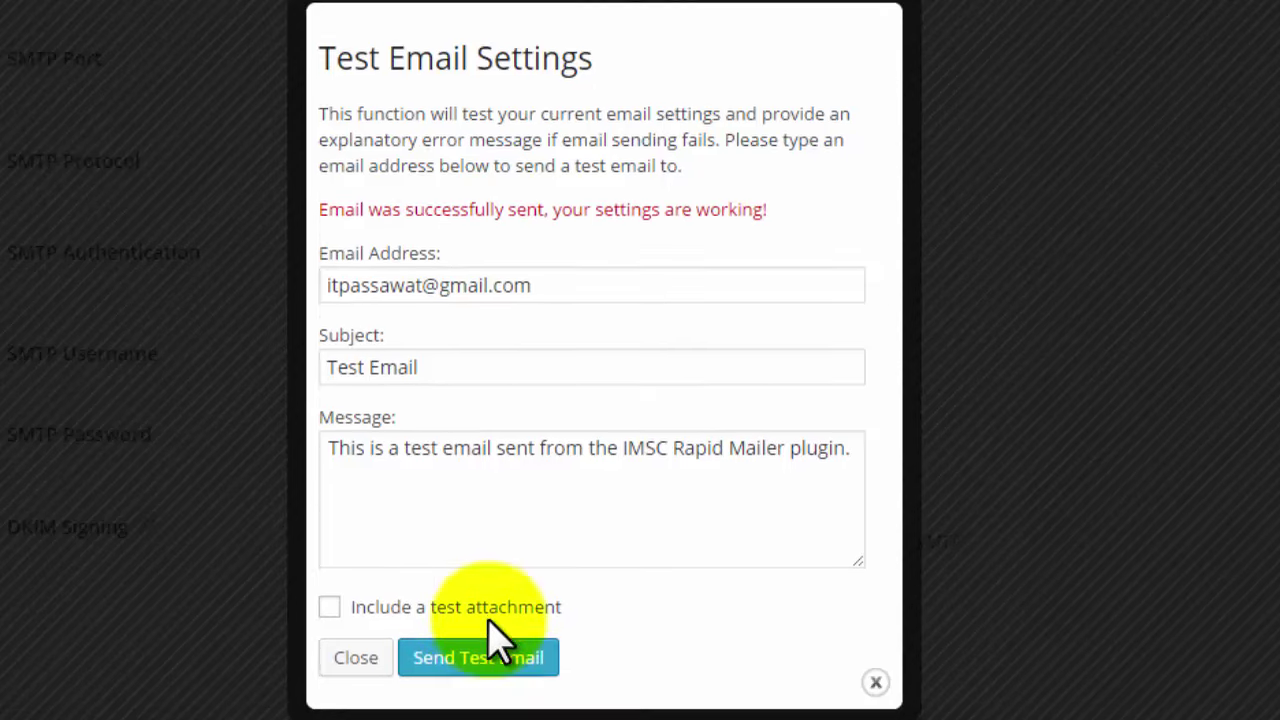
# Review the 'Email was successfully sent' confirmation and switch to Gmail to check for the message.
pyautogui.moveTo(788, 193); pyautogui.dragTo(323, 209)
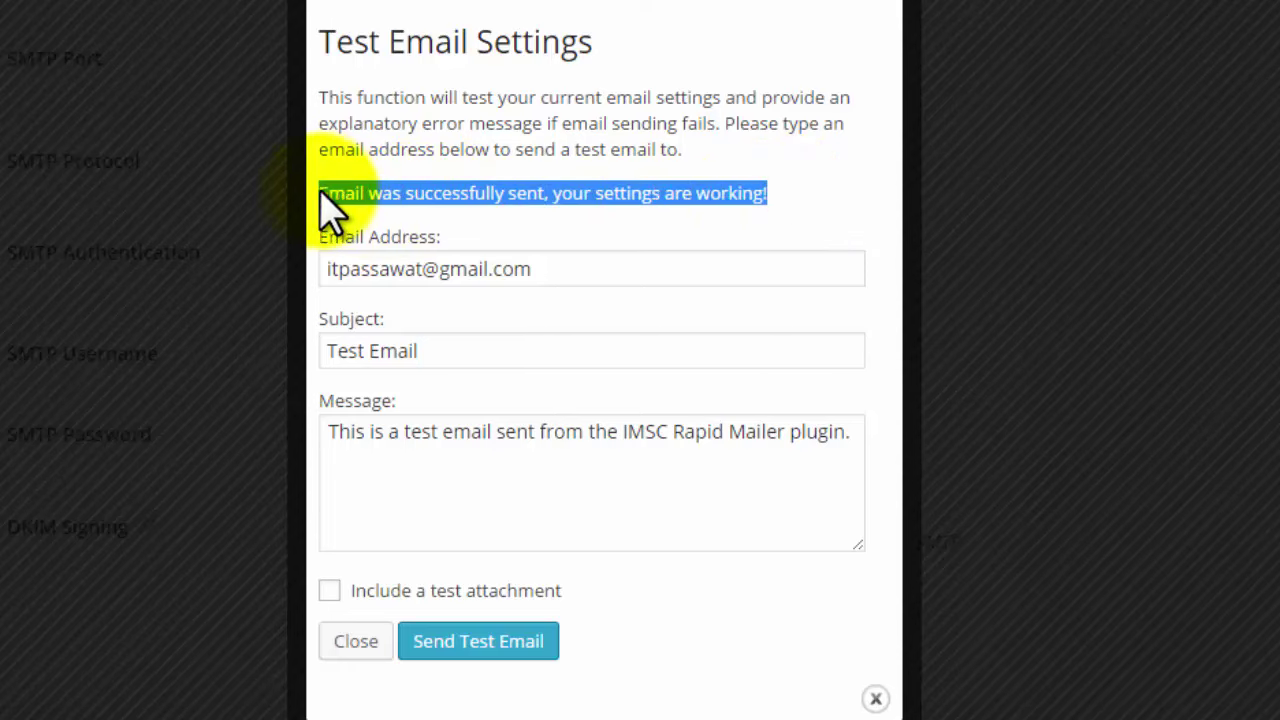
pyautogui.click(565, 207)
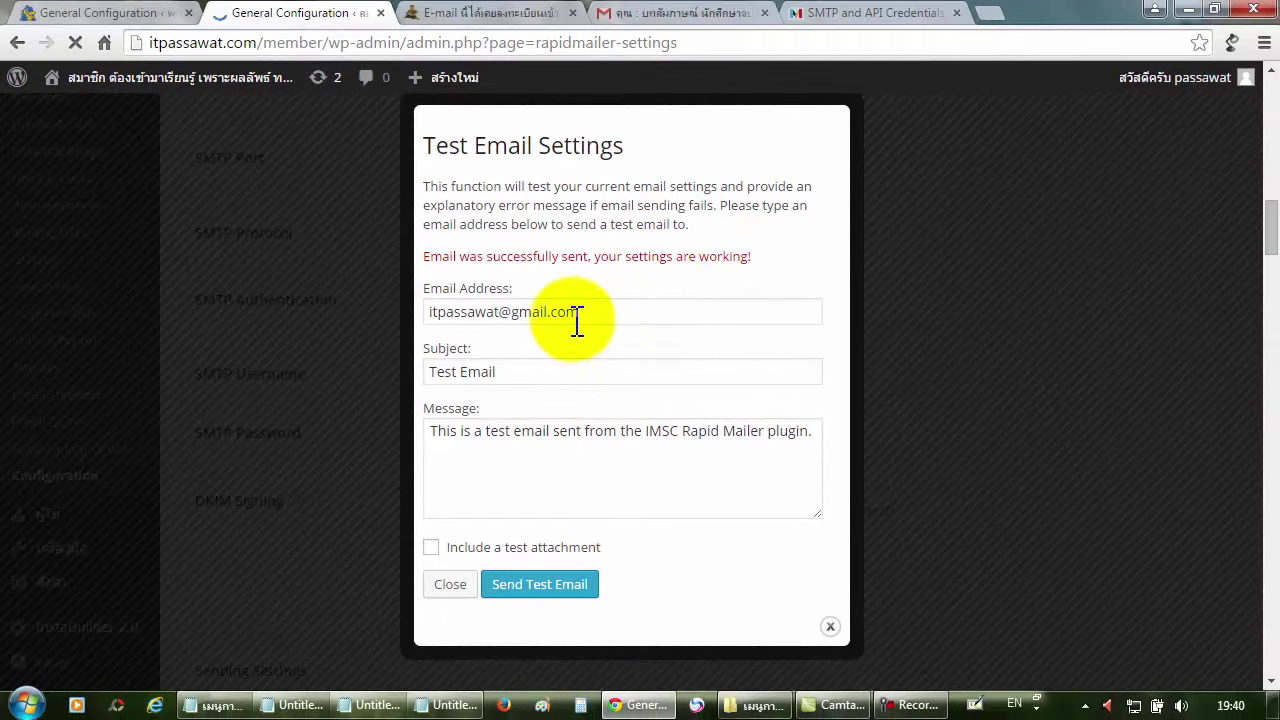
pyautogui.moveTo(603, 316); pyautogui.dragTo(440, 322)
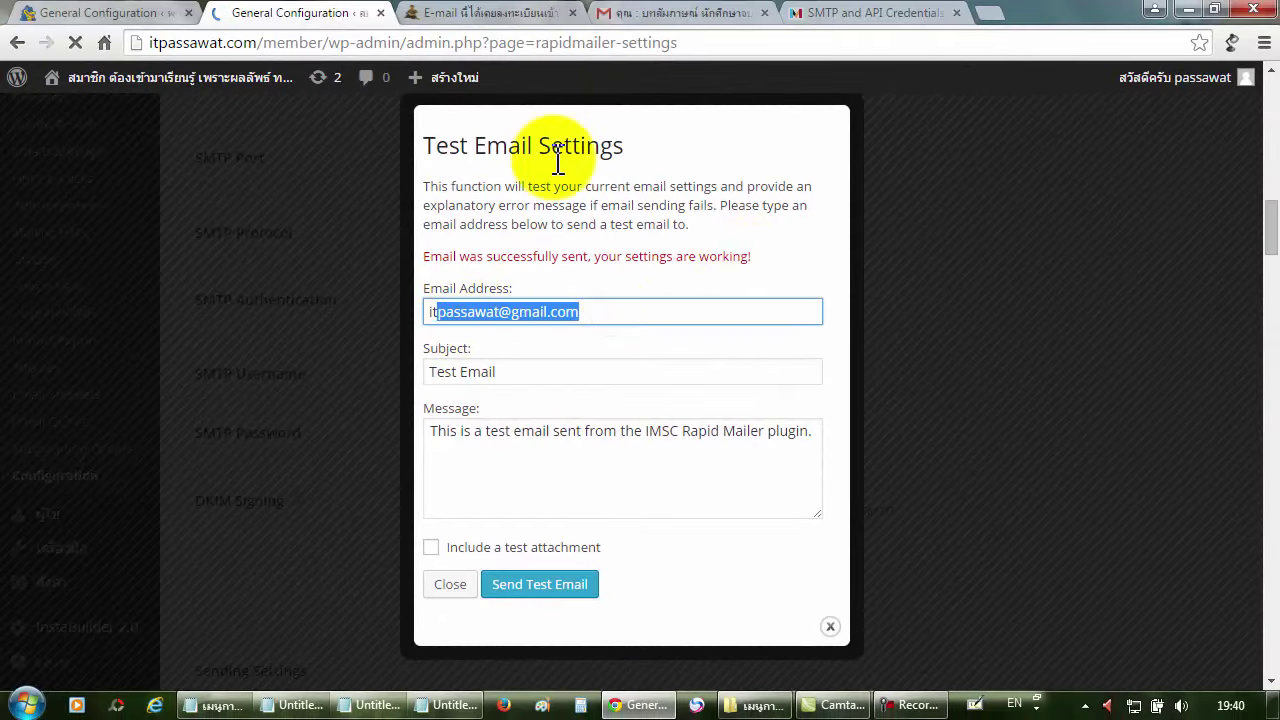
pyautogui.click(640, 12)
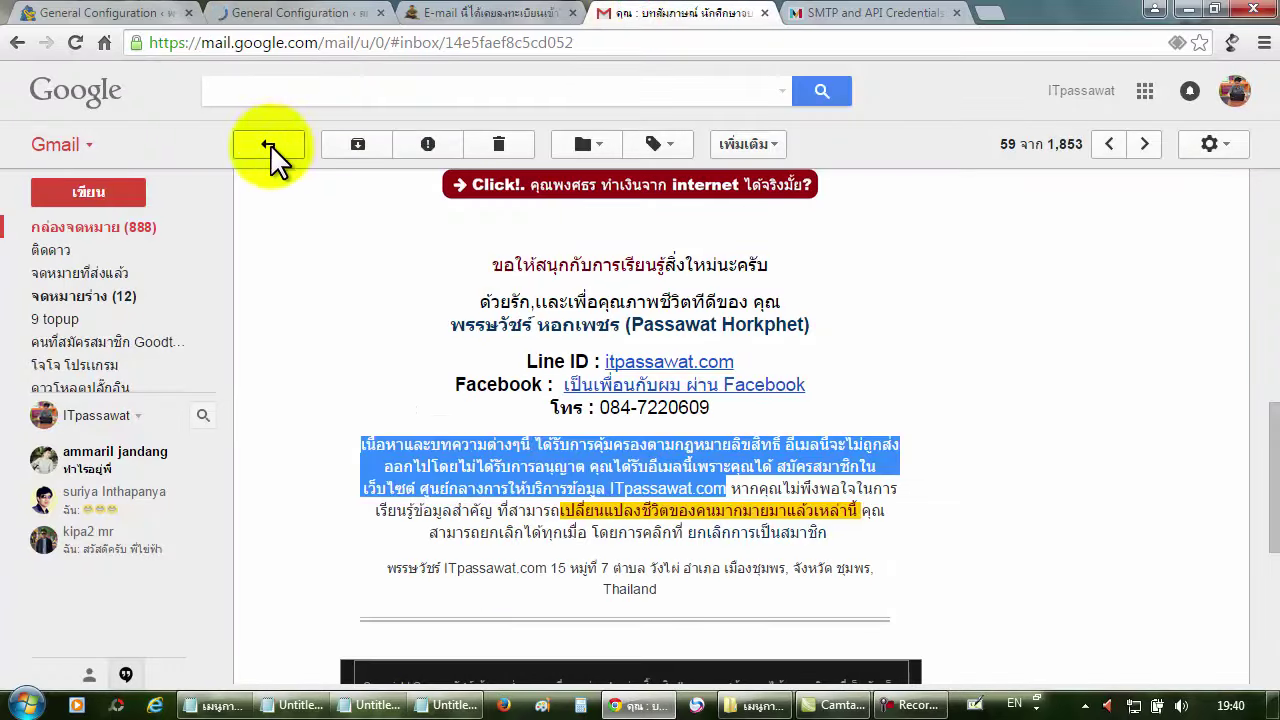
# Read the received Test Email in Gmail, checking its body and sender, then return to Rapid Mailer.
pyautogui.click(140, 236)
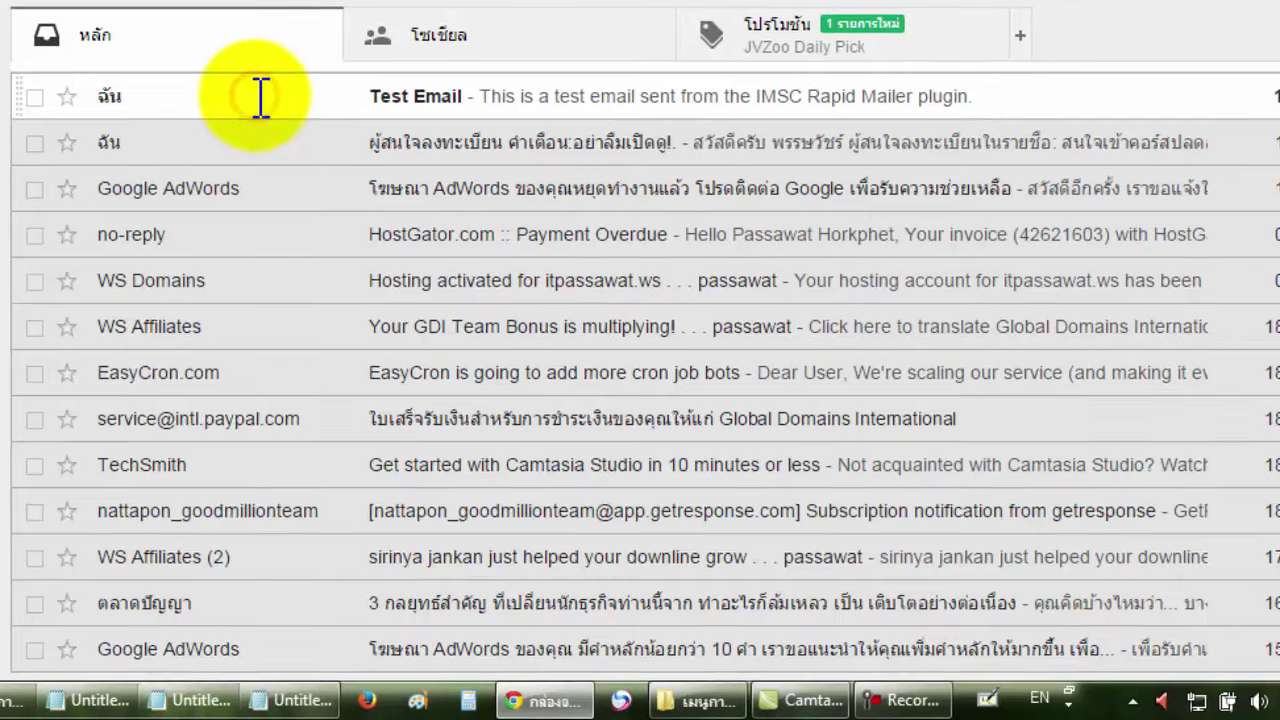
pyautogui.click(260, 96)
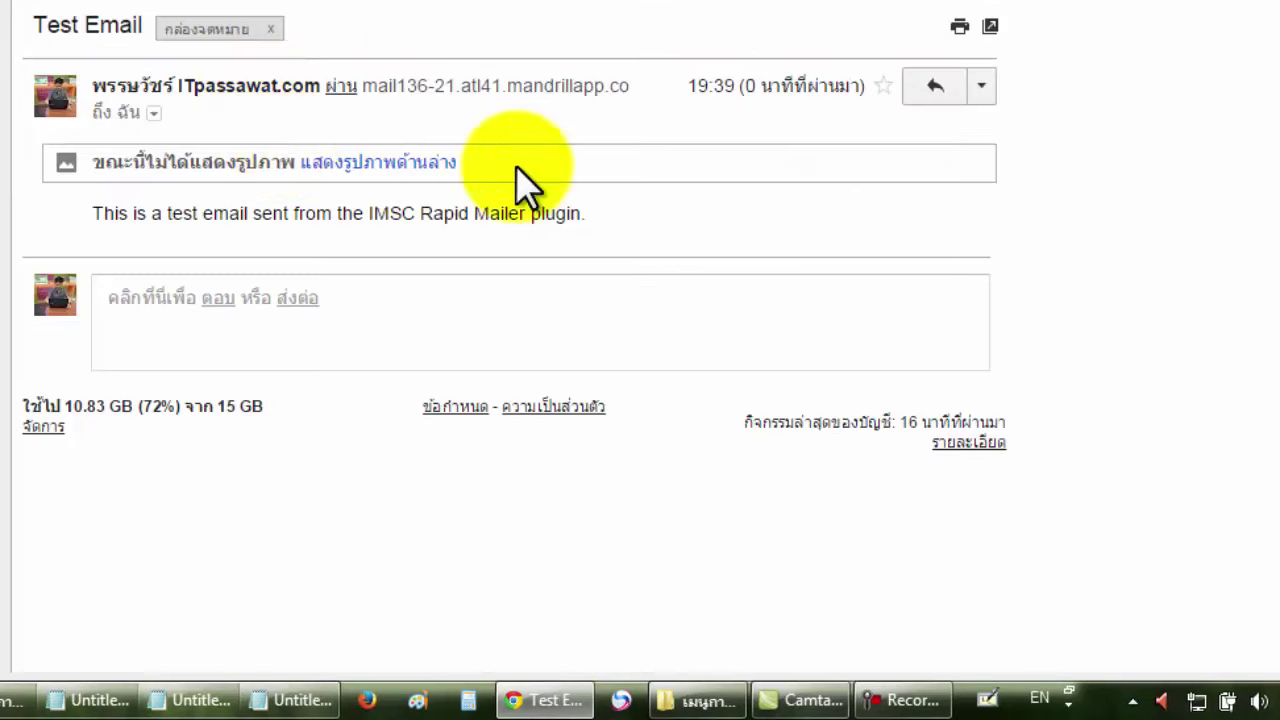
pyautogui.moveTo(102, 215); pyautogui.dragTo(270, 222)
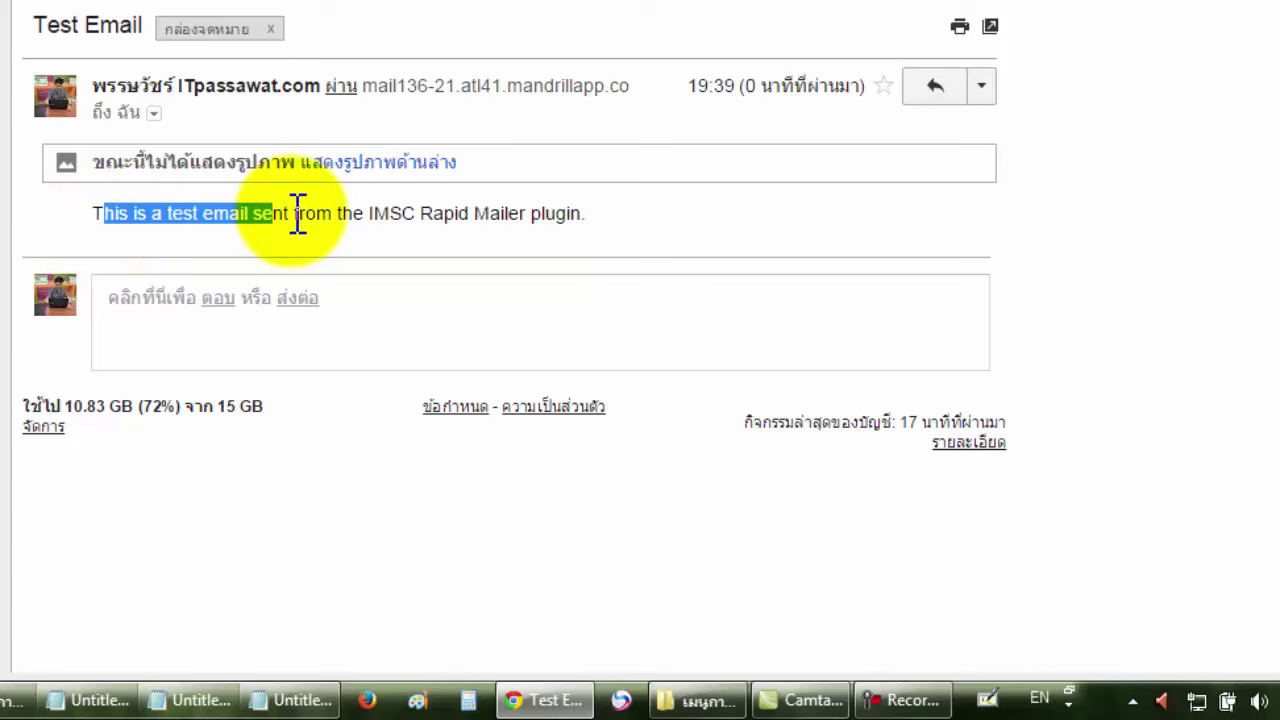
pyautogui.click(512, 213)
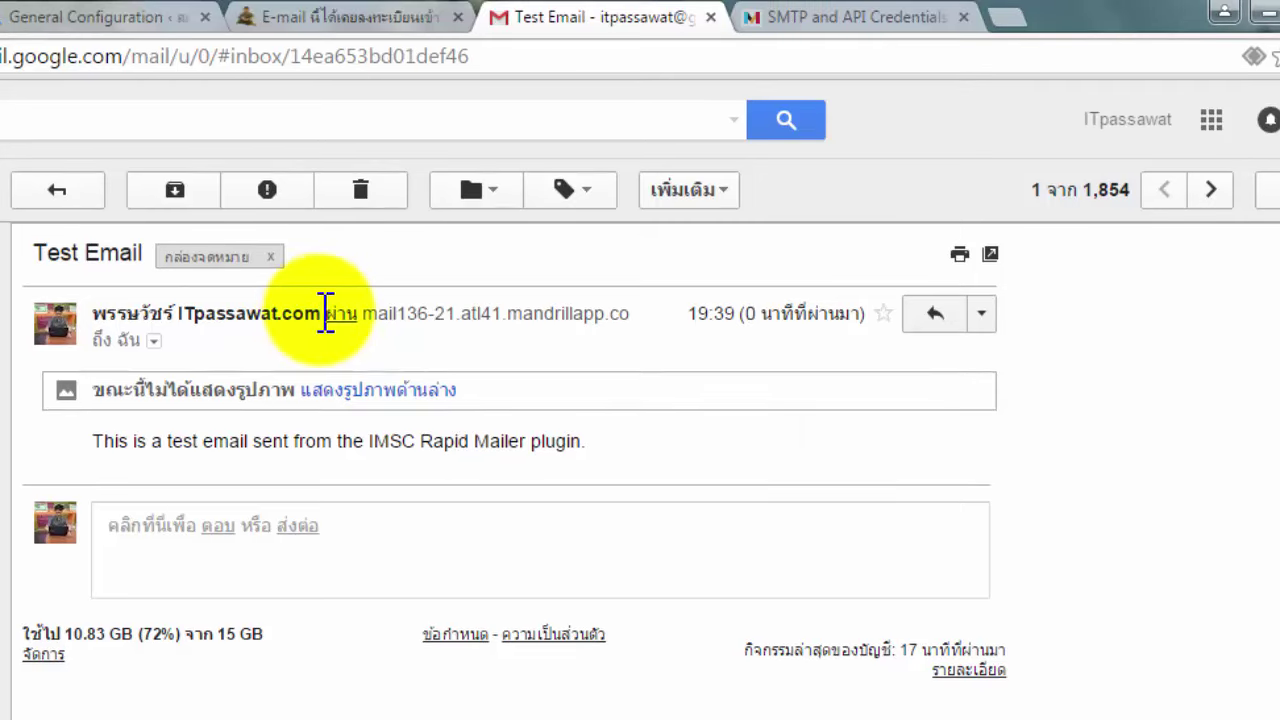
pyautogui.moveTo(322, 313); pyautogui.dragTo(102, 318)
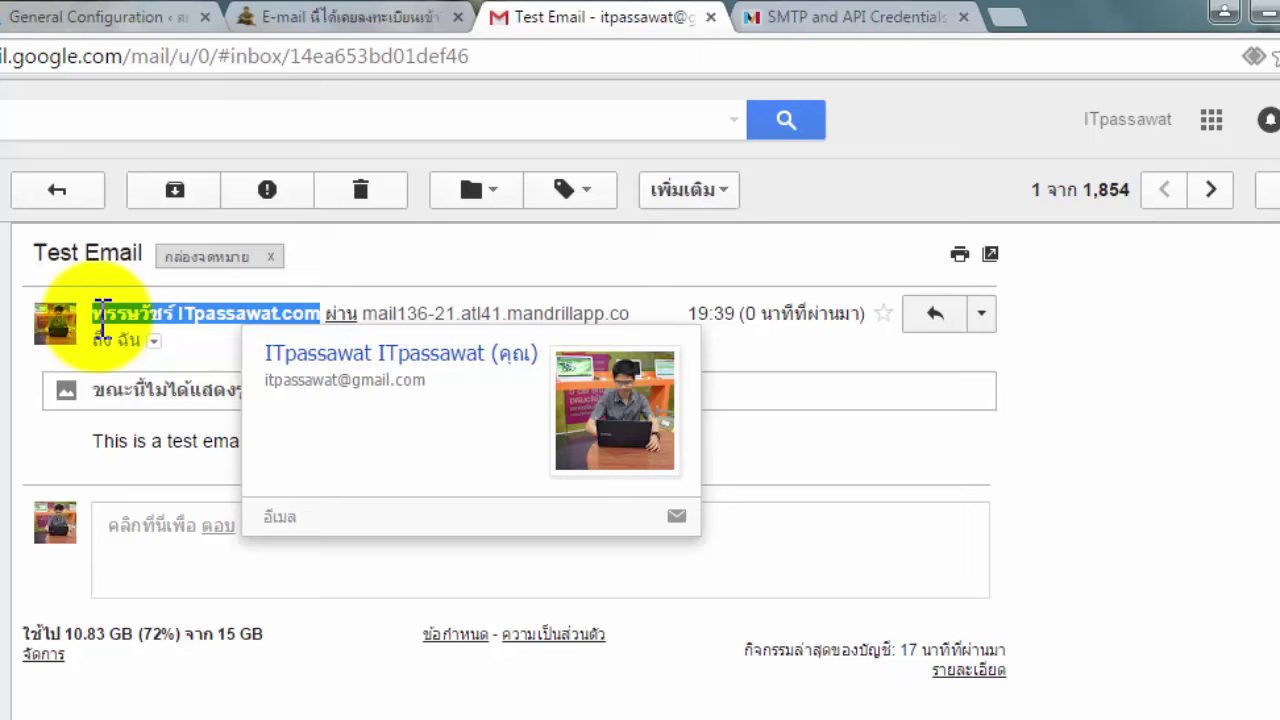
pyautogui.click(187, 320)
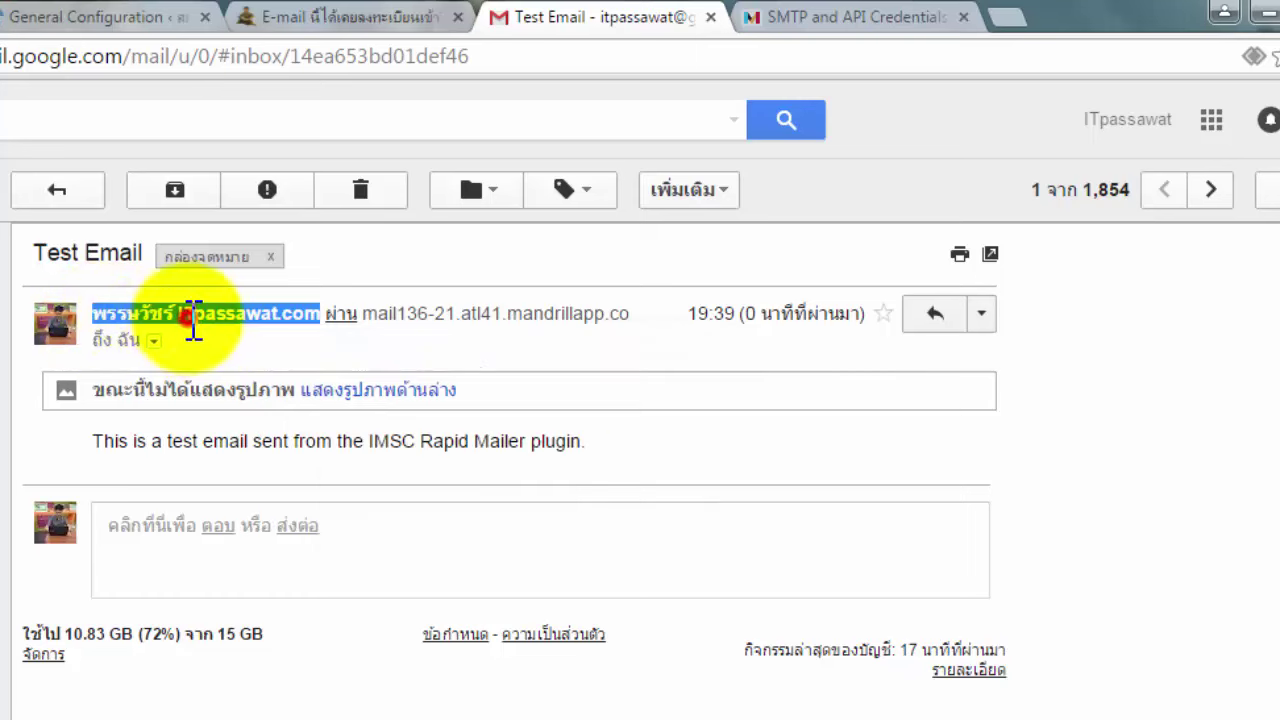
pyautogui.click(80, 185)
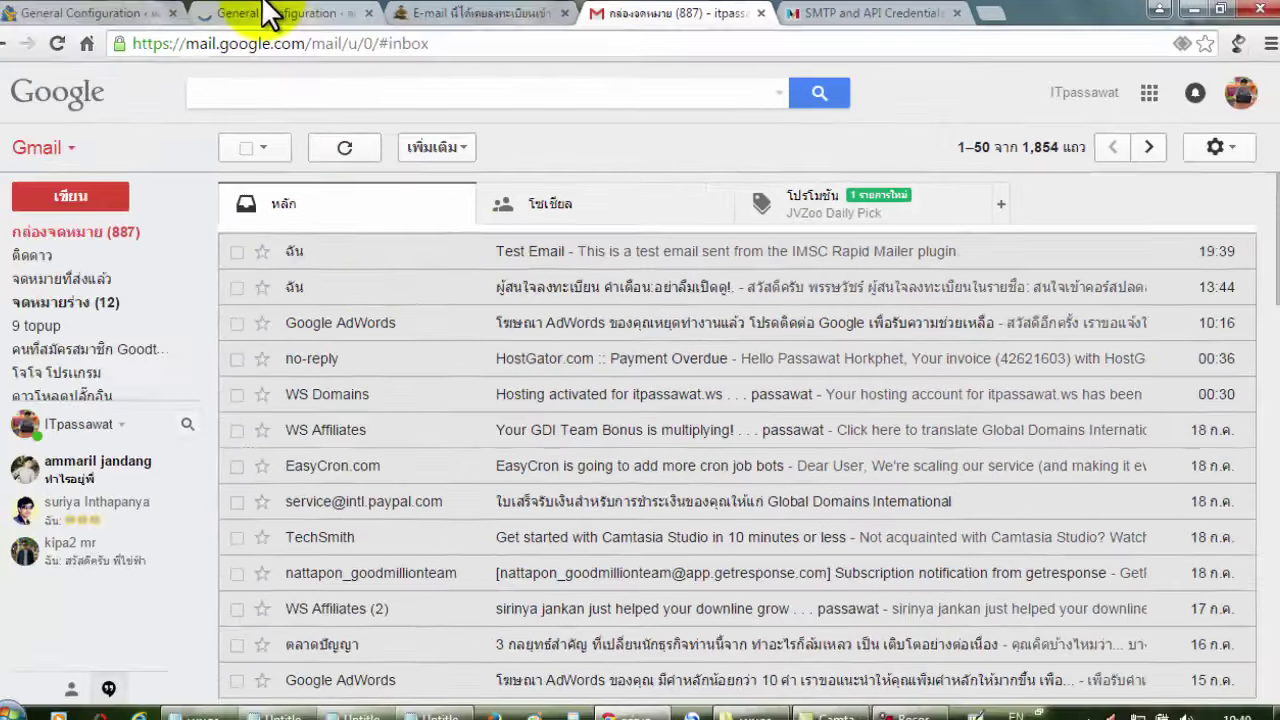
pyautogui.click(270, 14)
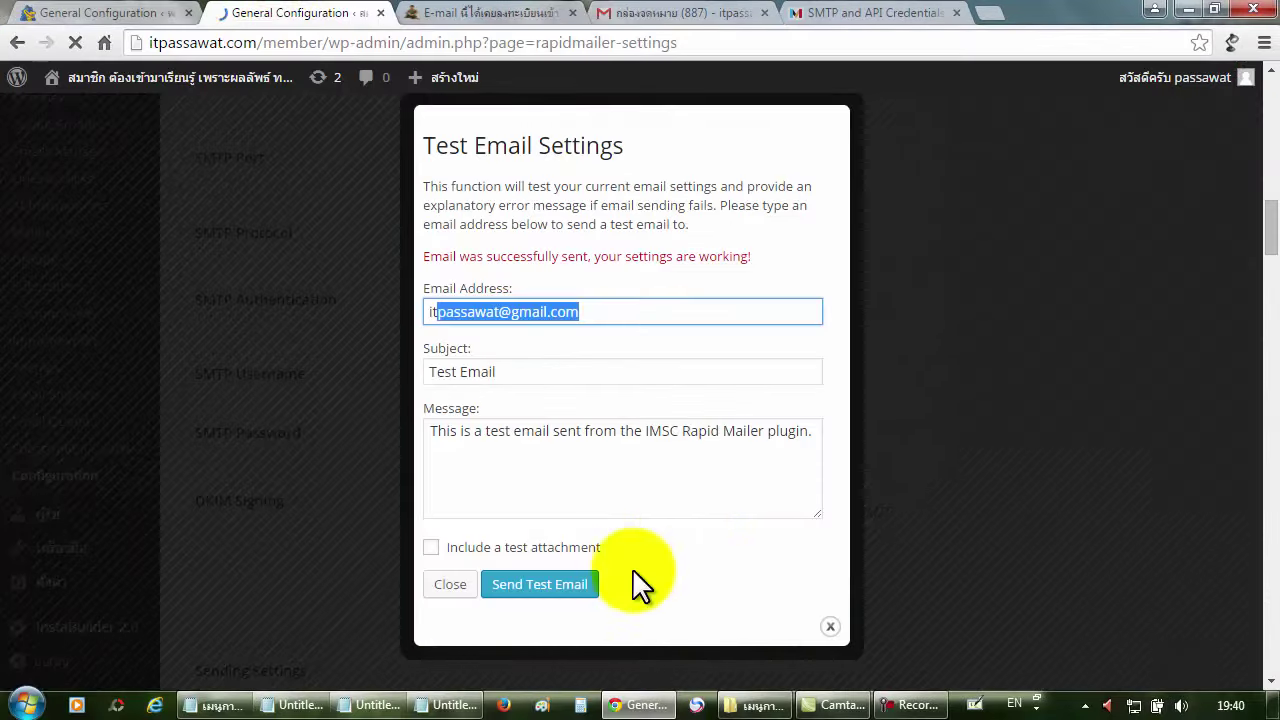
# Close the Test Email Settings dialog and scroll down to the Default Subscription Form Settings.
pyautogui.click(456, 588)
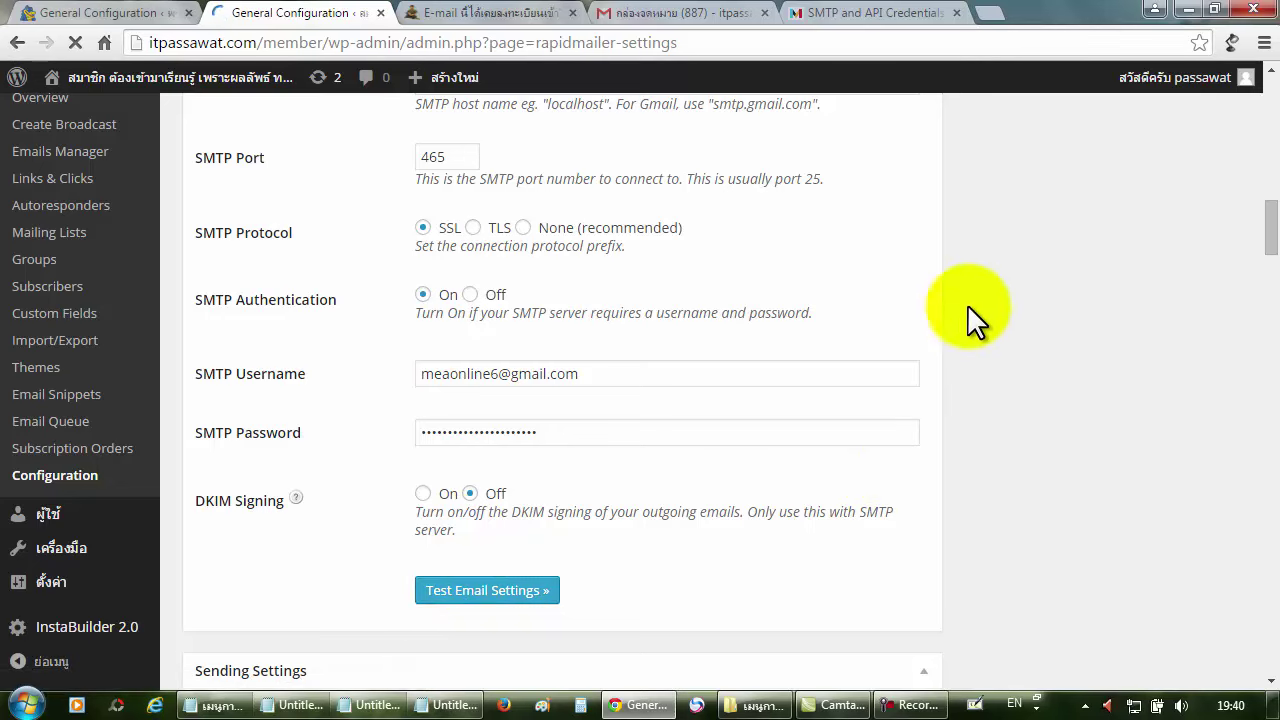
pyautogui.scroll(-1, 993, 285)
pyautogui.scroll(-1, 992, 283)
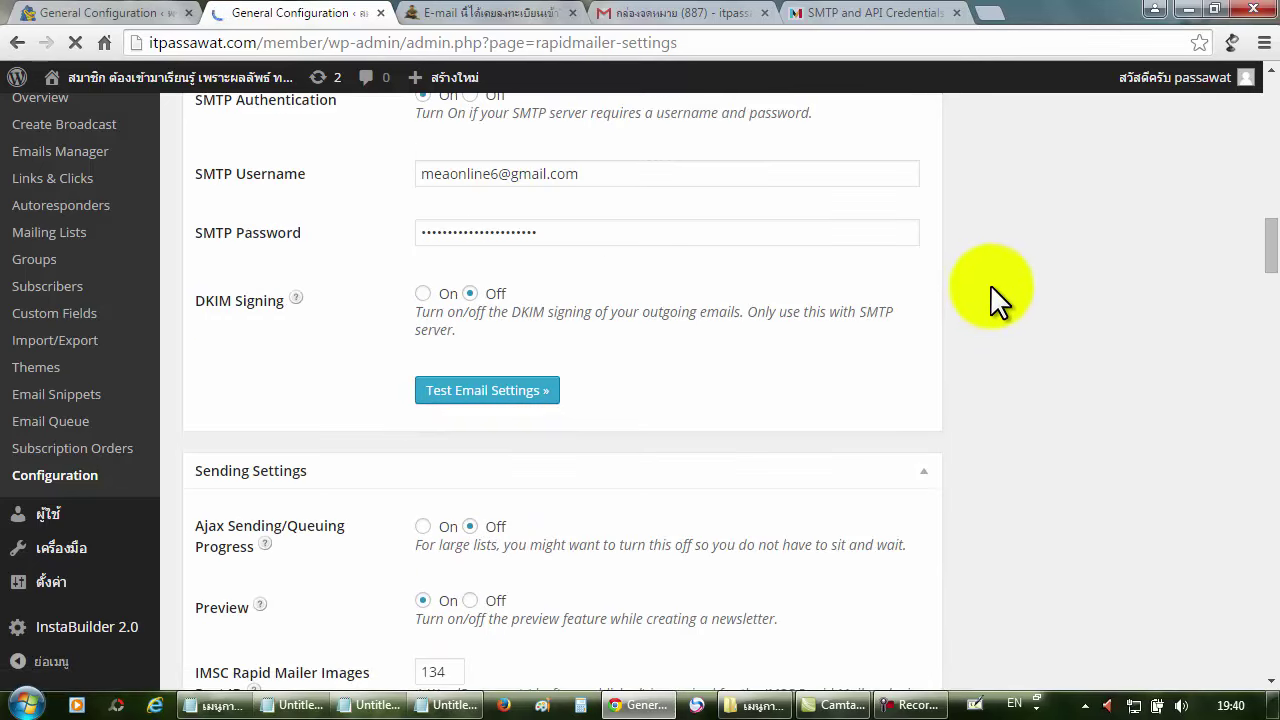
pyautogui.scroll(-1, 980, 288)
pyautogui.scroll(-1, 980, 288)
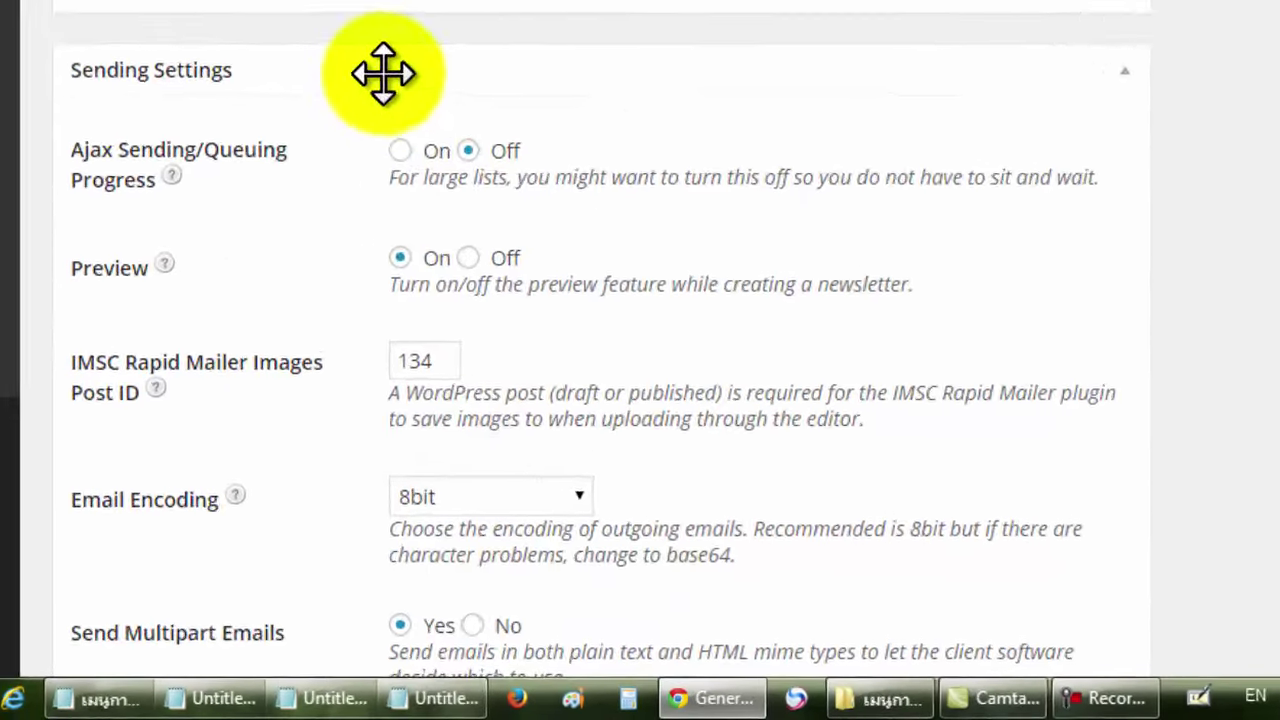
pyautogui.scroll(-1, 383, 72)
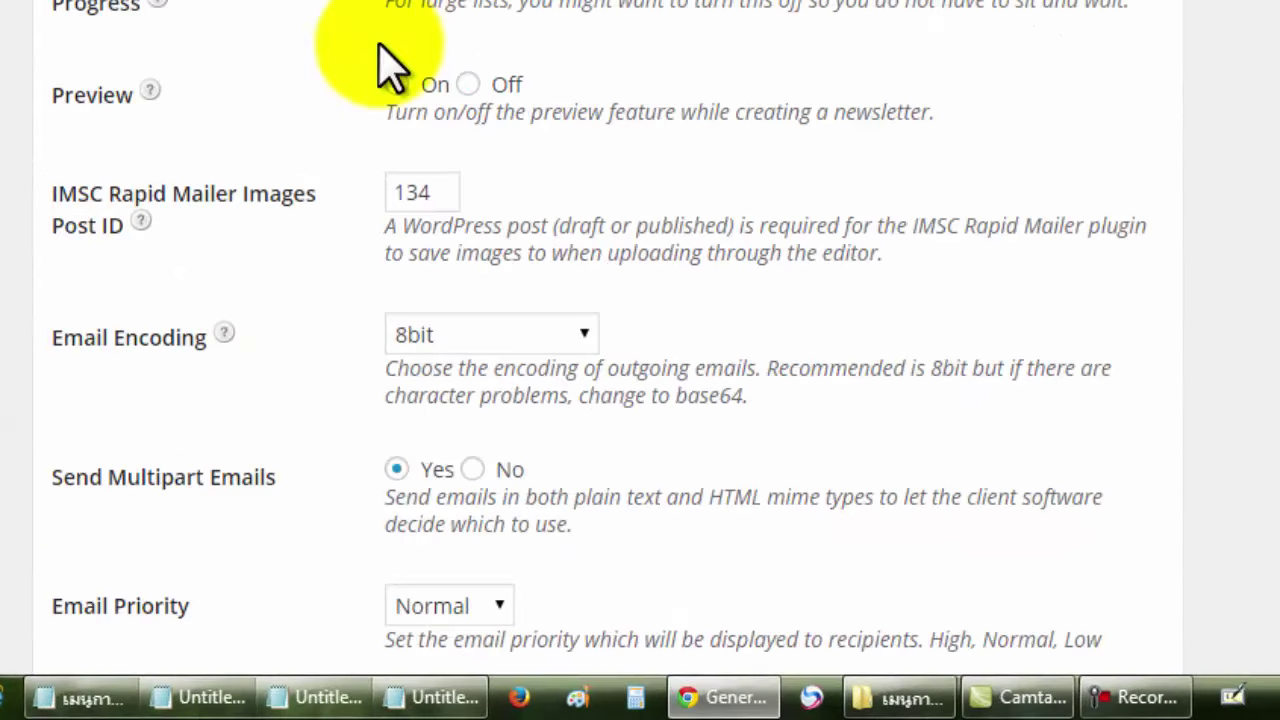
pyautogui.scroll(-1, 390, 68)
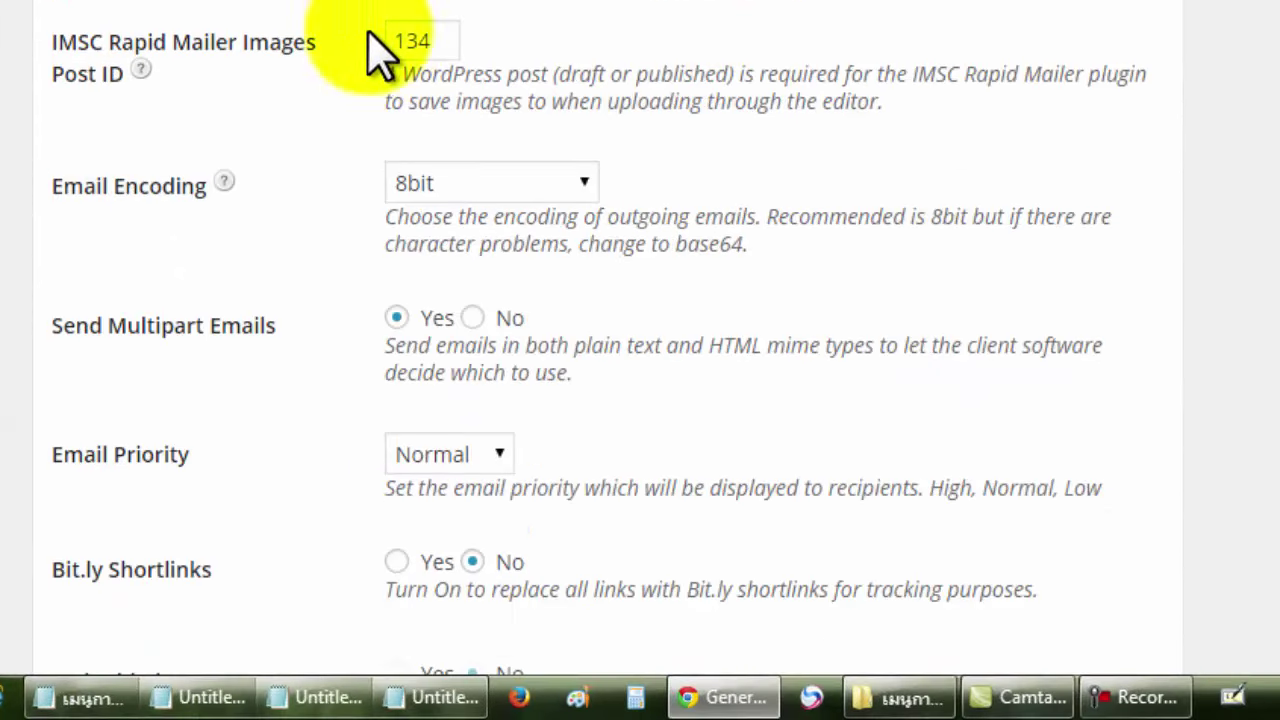
pyautogui.scroll(-2, 655, 75)
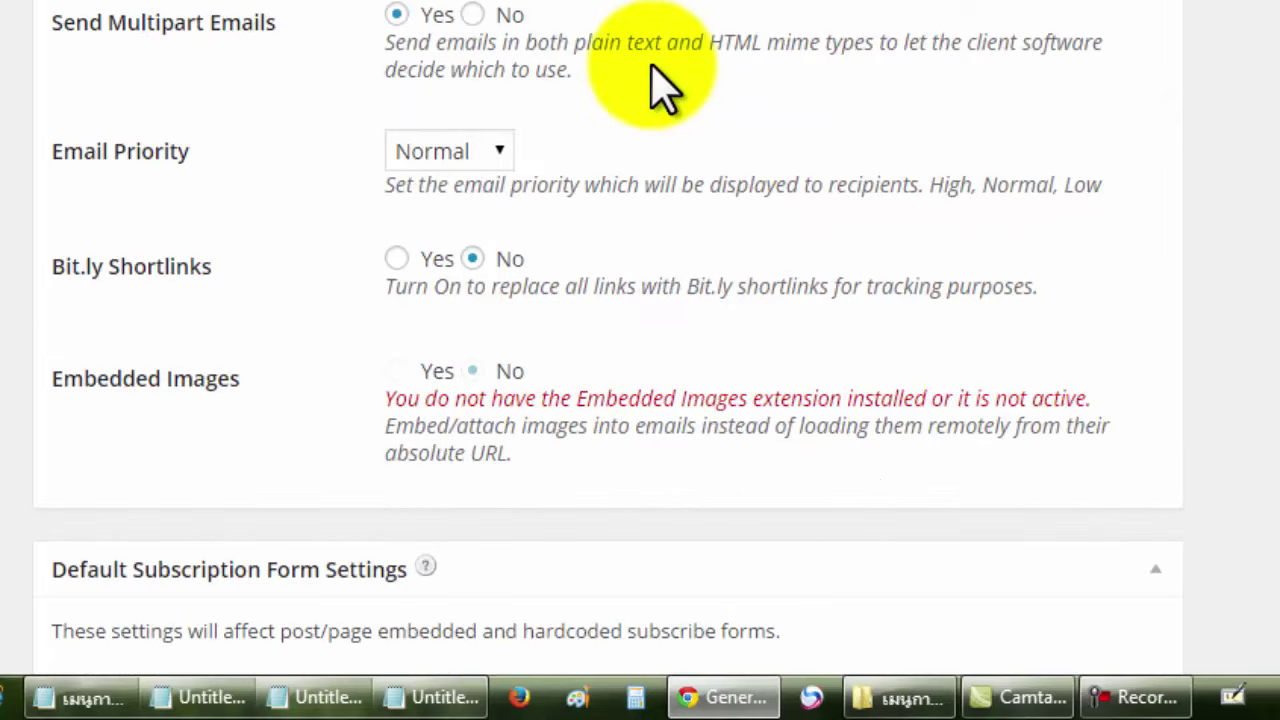
pyautogui.scroll(-3, 652, 68)
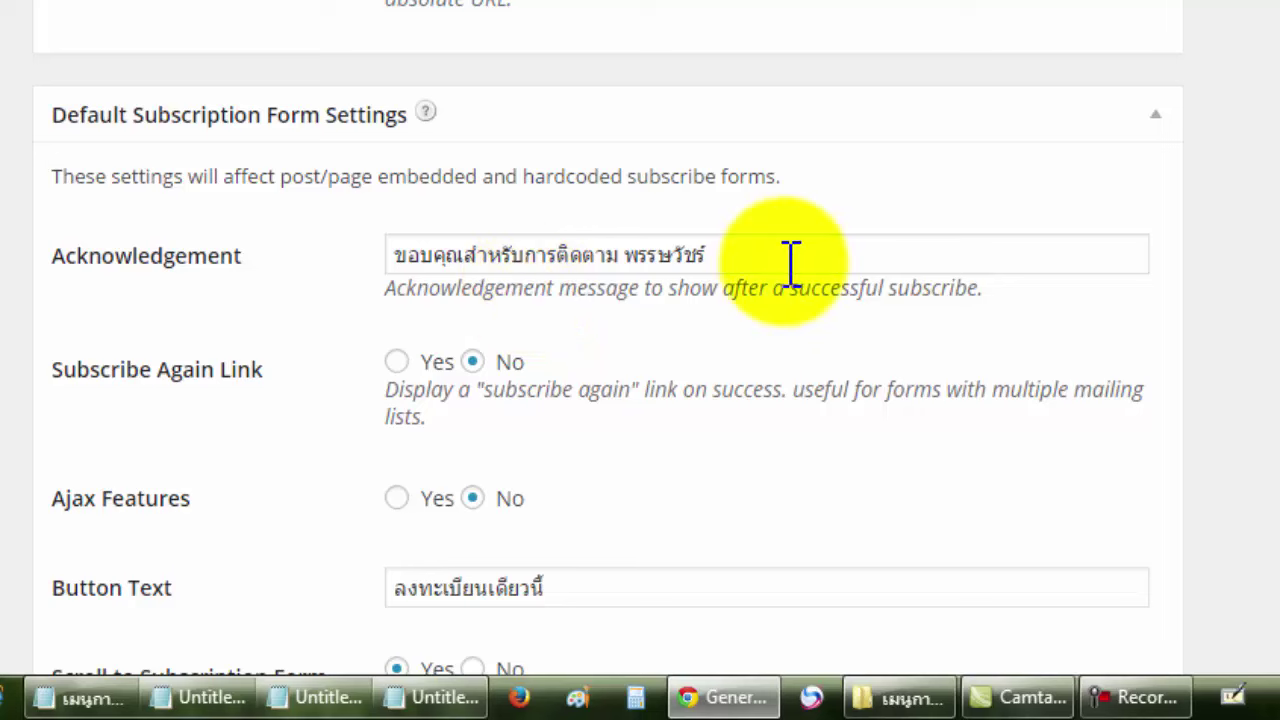
# Review the Thai Acknowledgement message and Button Text, continuing down to Paid Subscriptions (PayPal, USD).
pyautogui.moveTo(780, 258); pyautogui.dragTo(385, 265)
pyautogui.moveTo(270, 258); pyautogui.dragTo(42, 272)
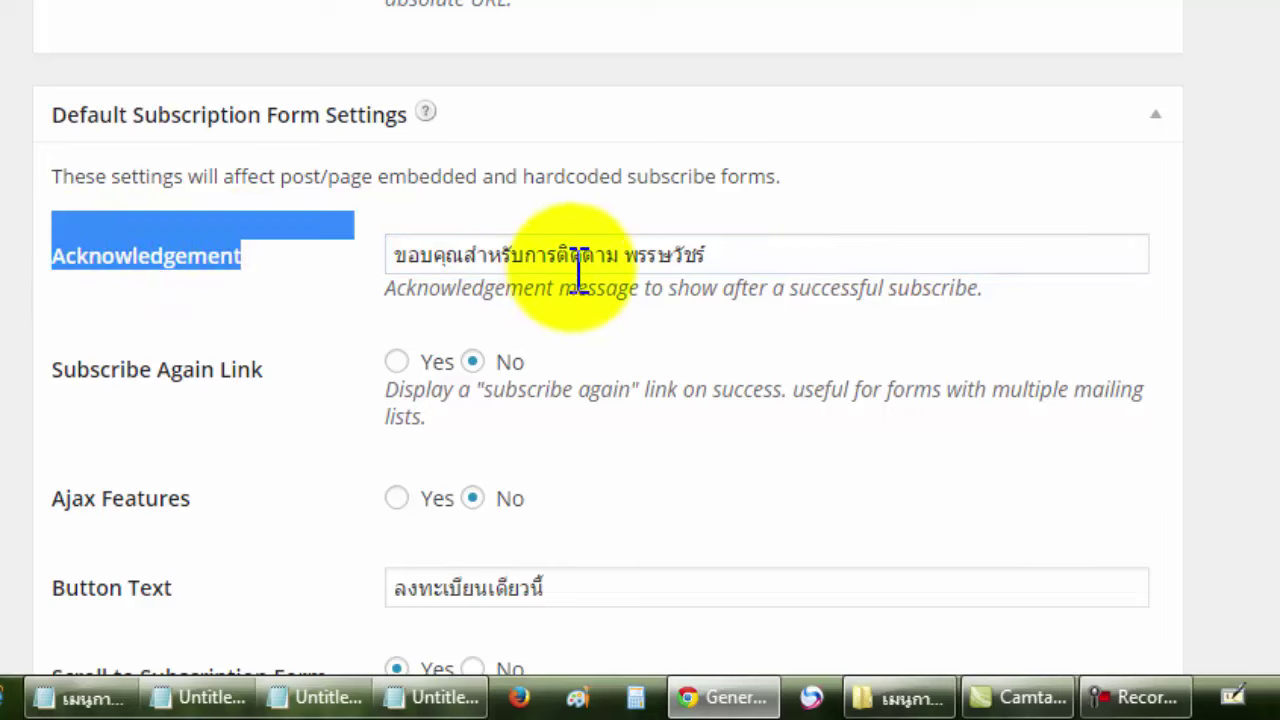
pyautogui.moveTo(624, 262); pyautogui.dragTo(757, 254)
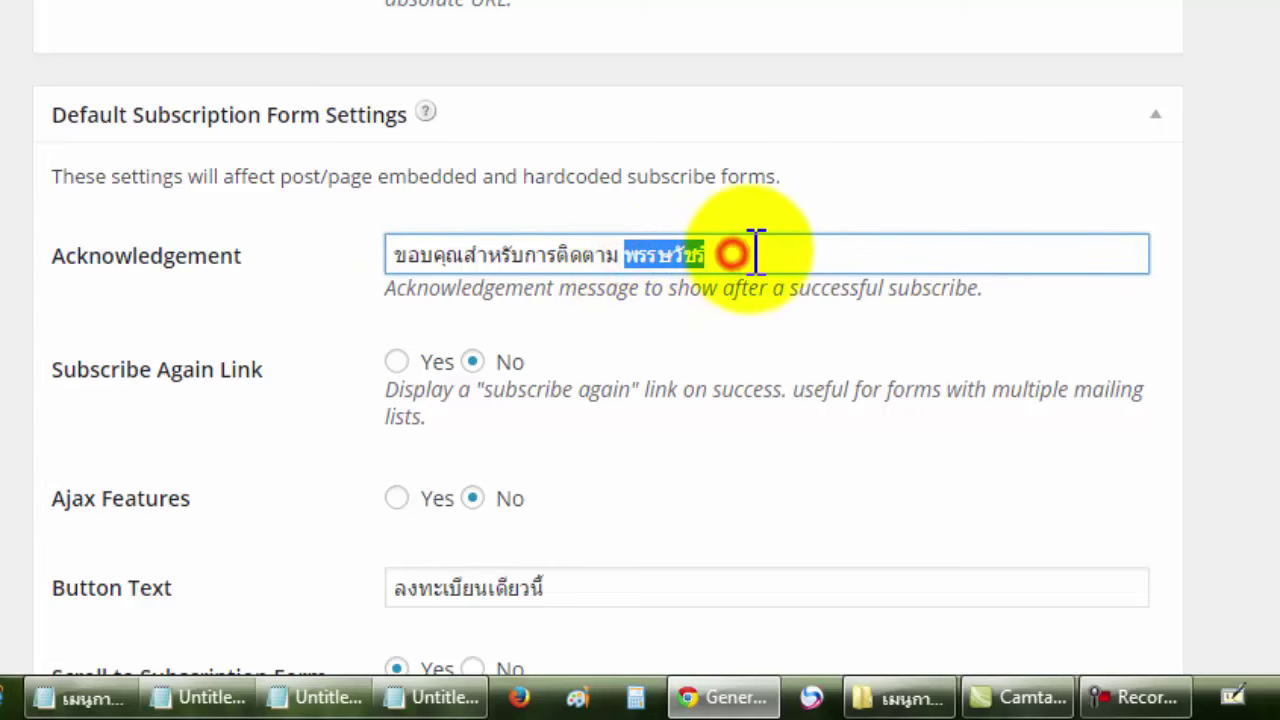
pyautogui.scroll(-2, 837, 254)
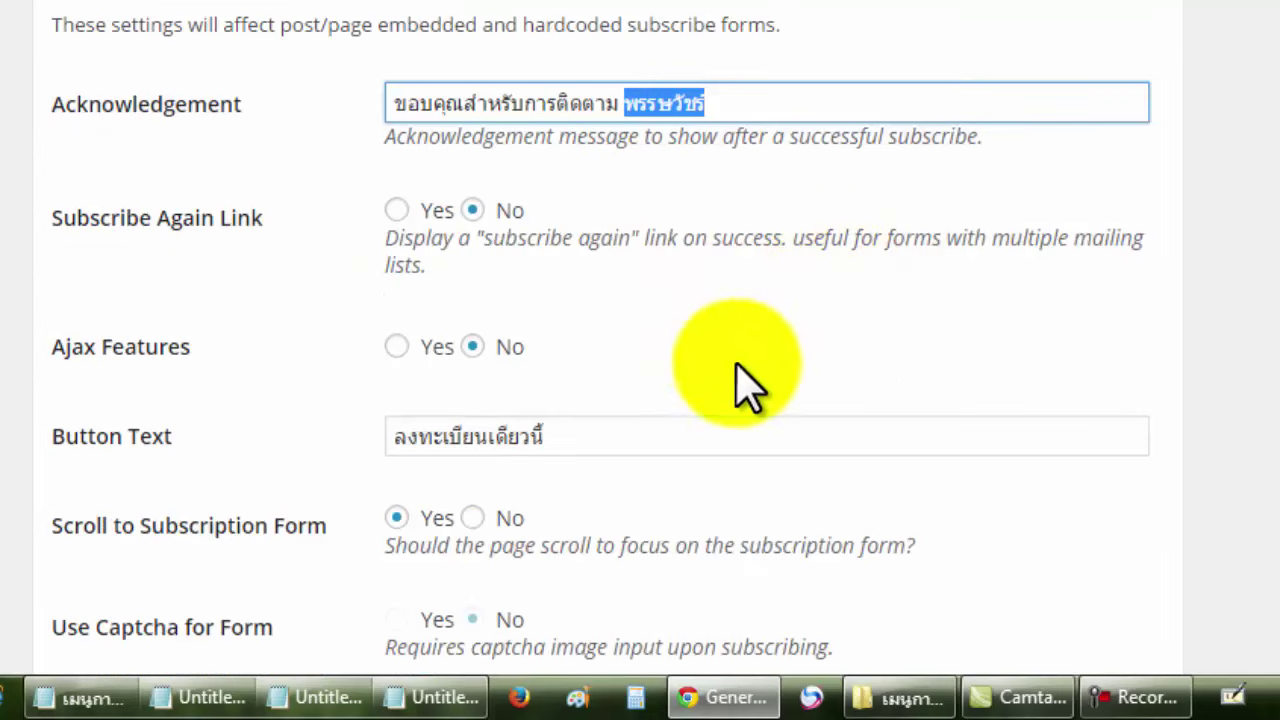
pyautogui.moveTo(649, 426); pyautogui.dragTo(400, 442)
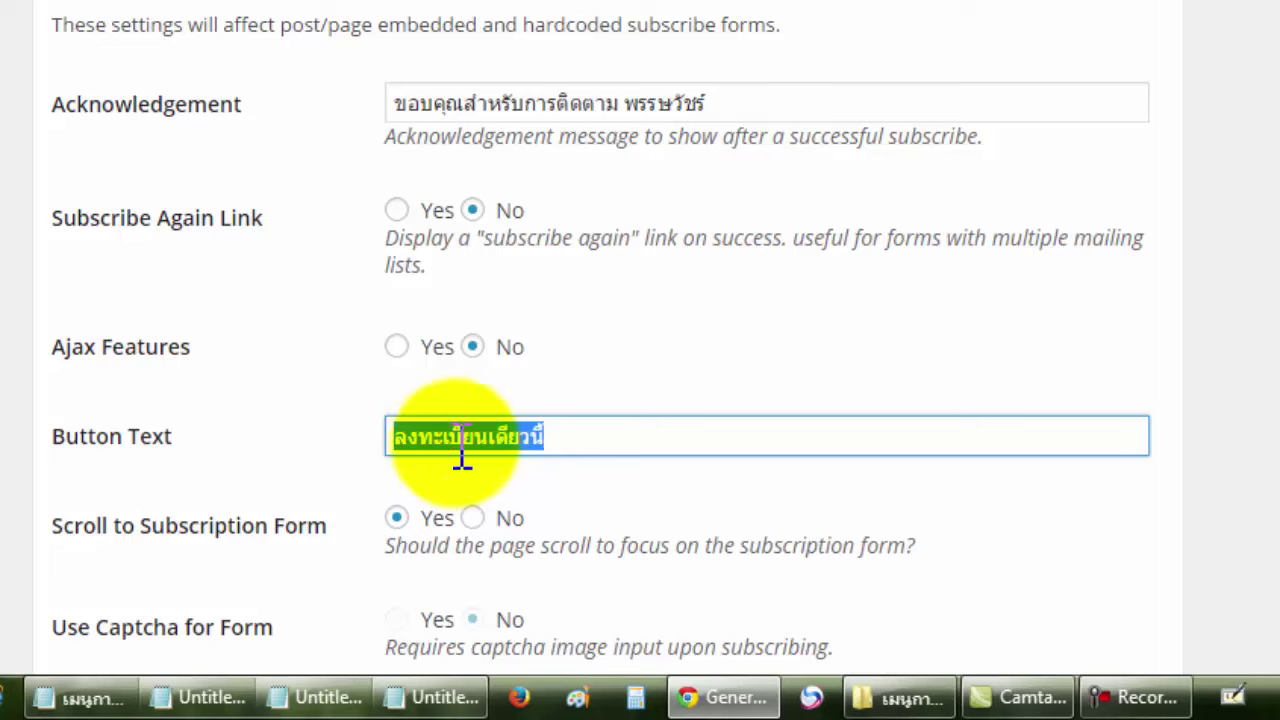
pyautogui.click(764, 360)
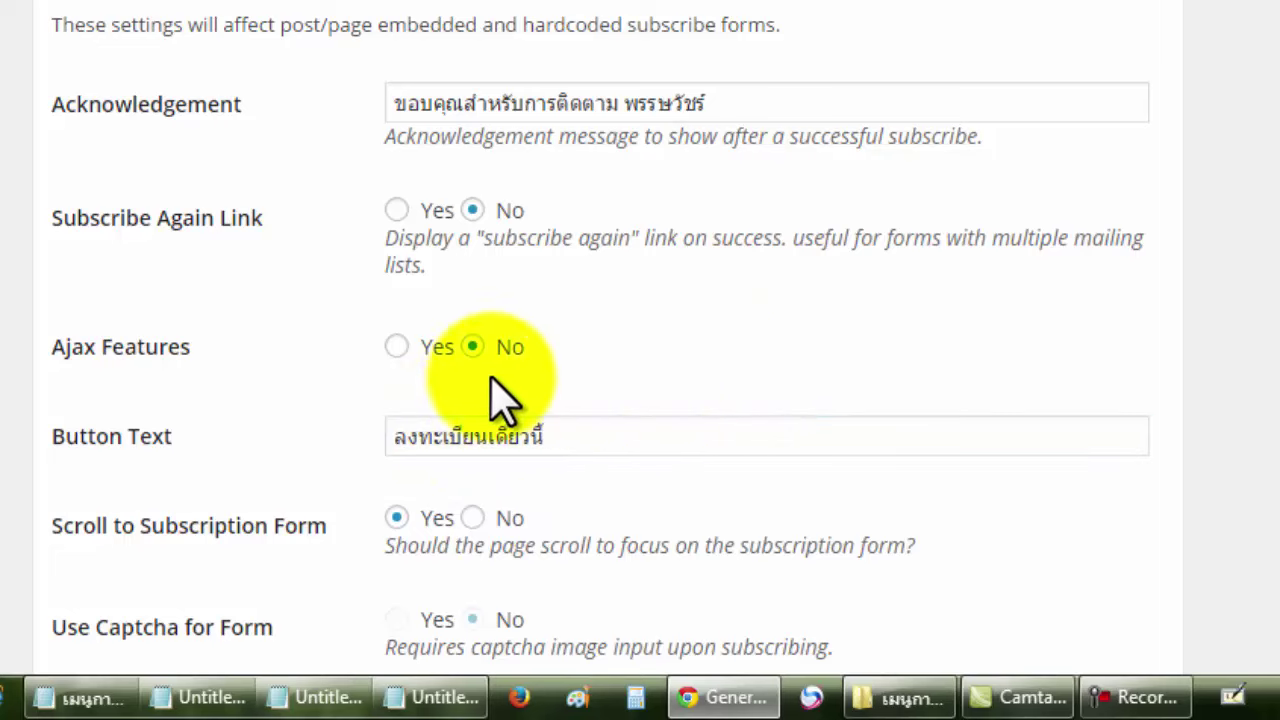
pyautogui.scroll(-2, 720, 360)
pyautogui.scroll(-6, 750, 350)
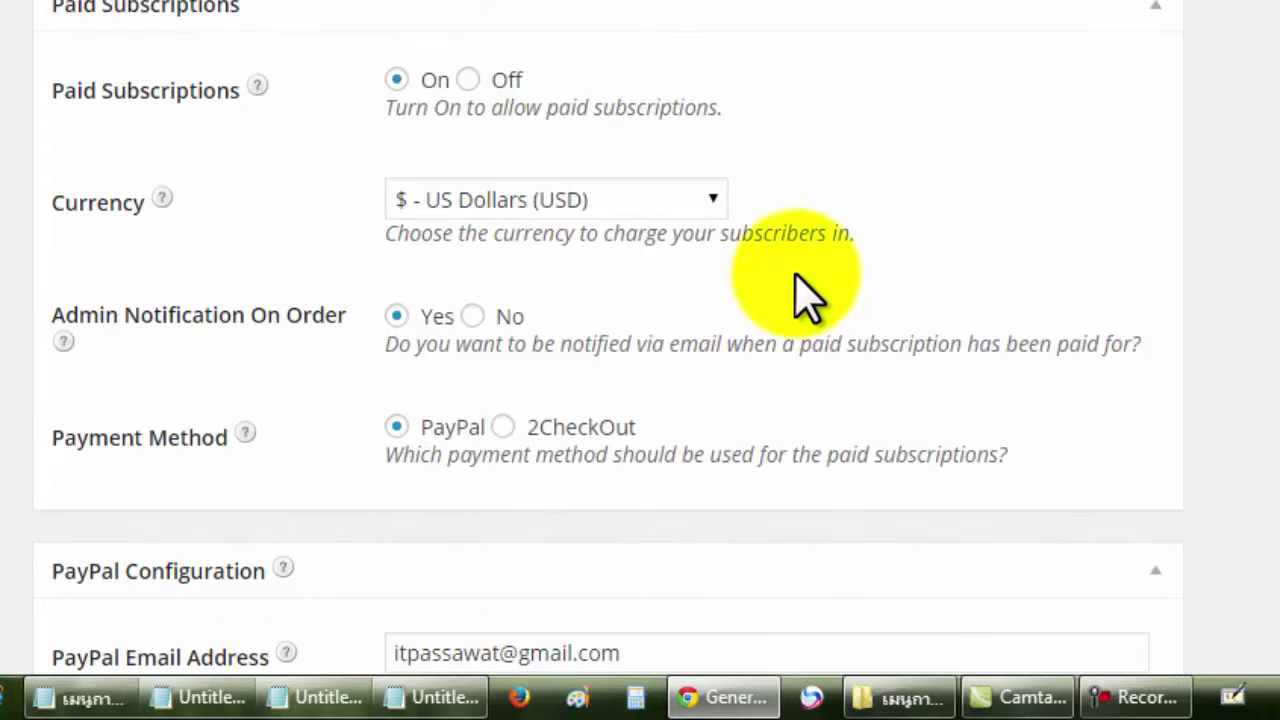
pyautogui.scroll(-2, 890, 235)
pyautogui.scroll(-8, 893, 262)
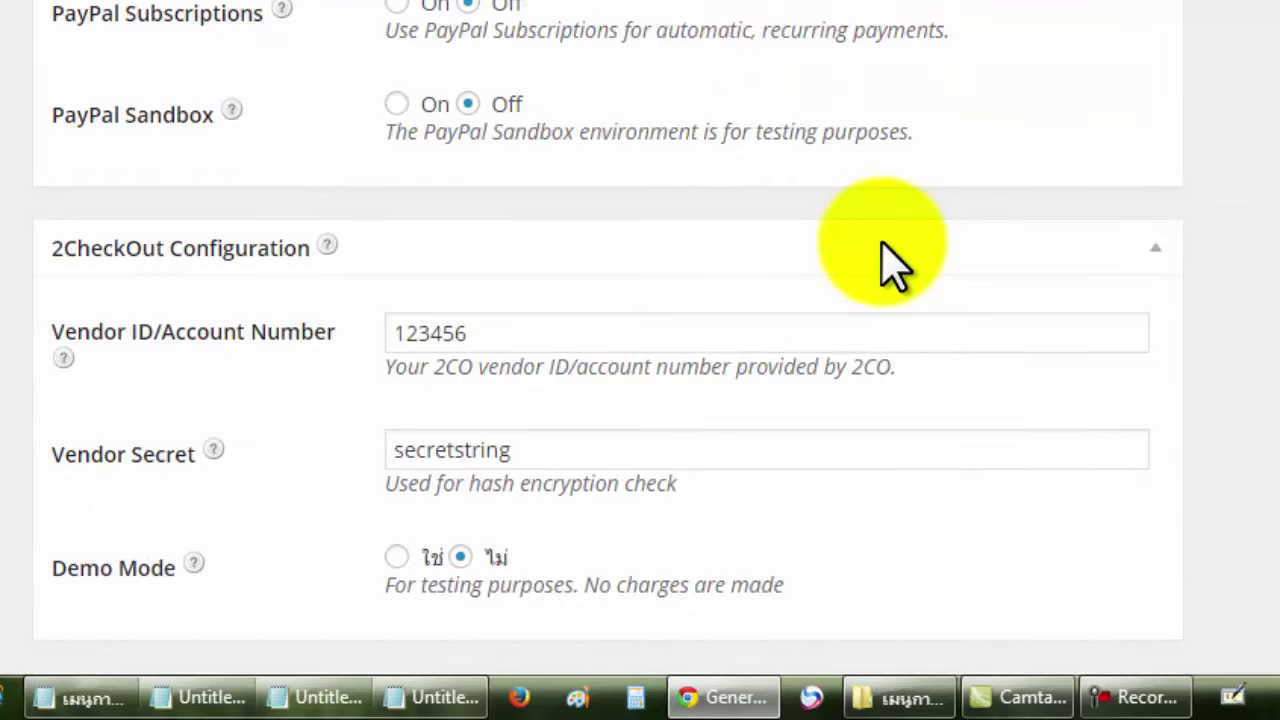
pyautogui.scroll(-6, 893, 262)
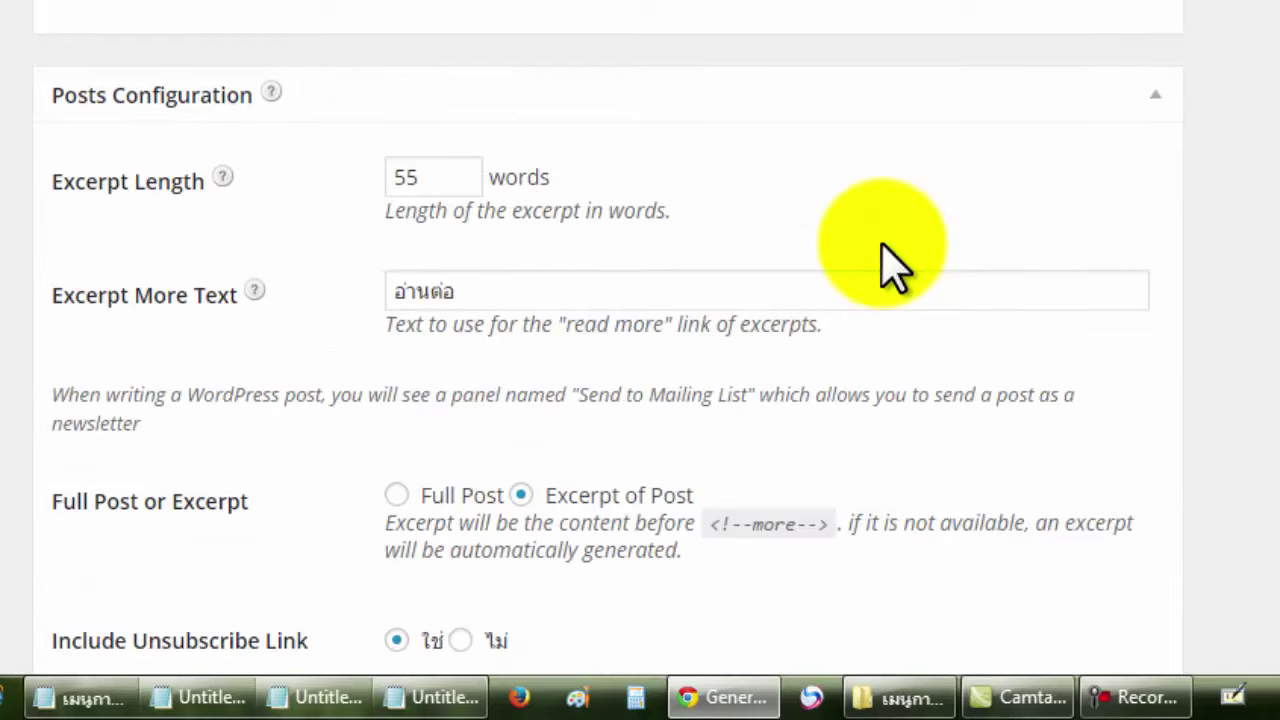
pyautogui.scroll(-2, 893, 262)
pyautogui.moveTo(575, 144); pyautogui.dragTo(400, 140)
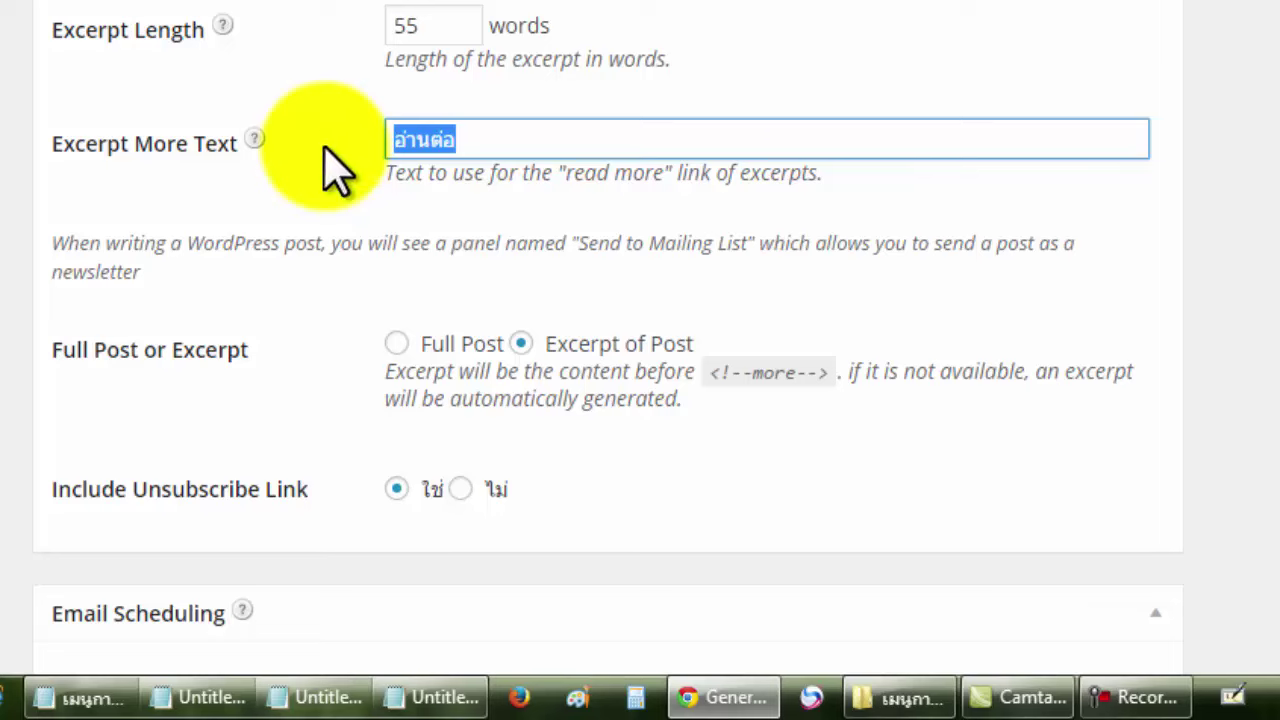
pyautogui.click(836, 64)
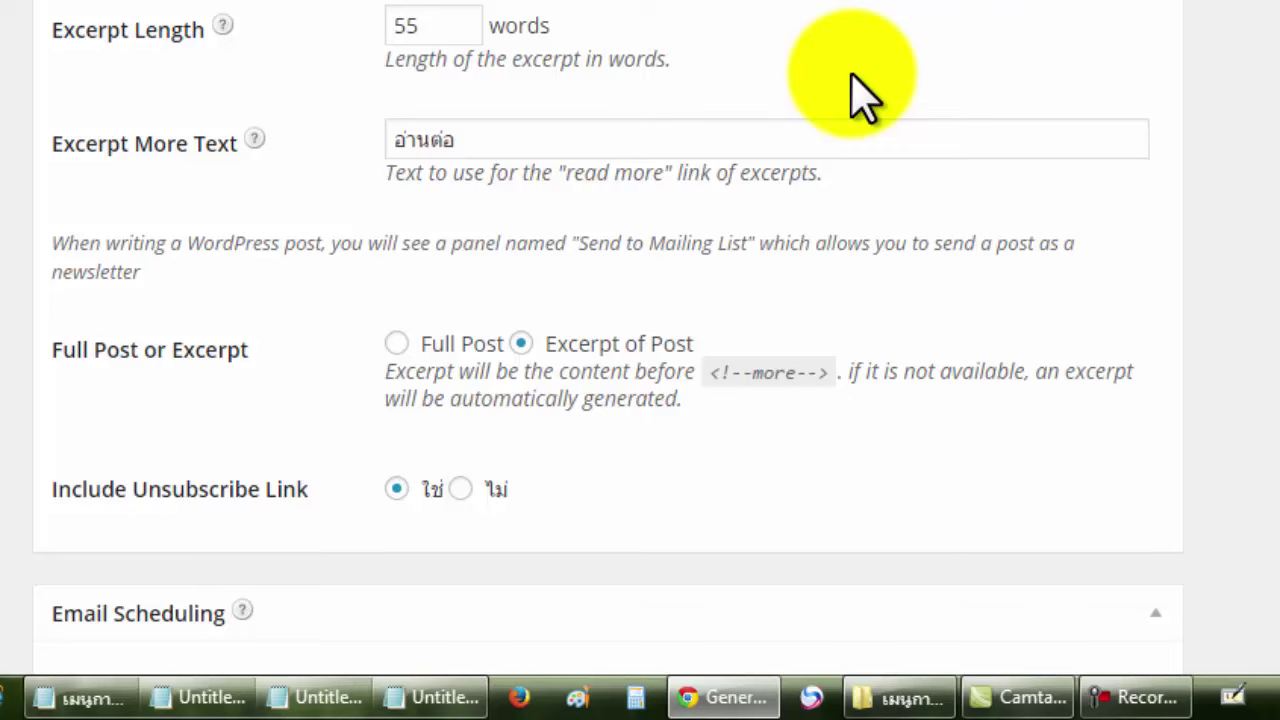
pyautogui.scroll(-2, 860, 98)
pyautogui.scroll(-4, 870, 50)
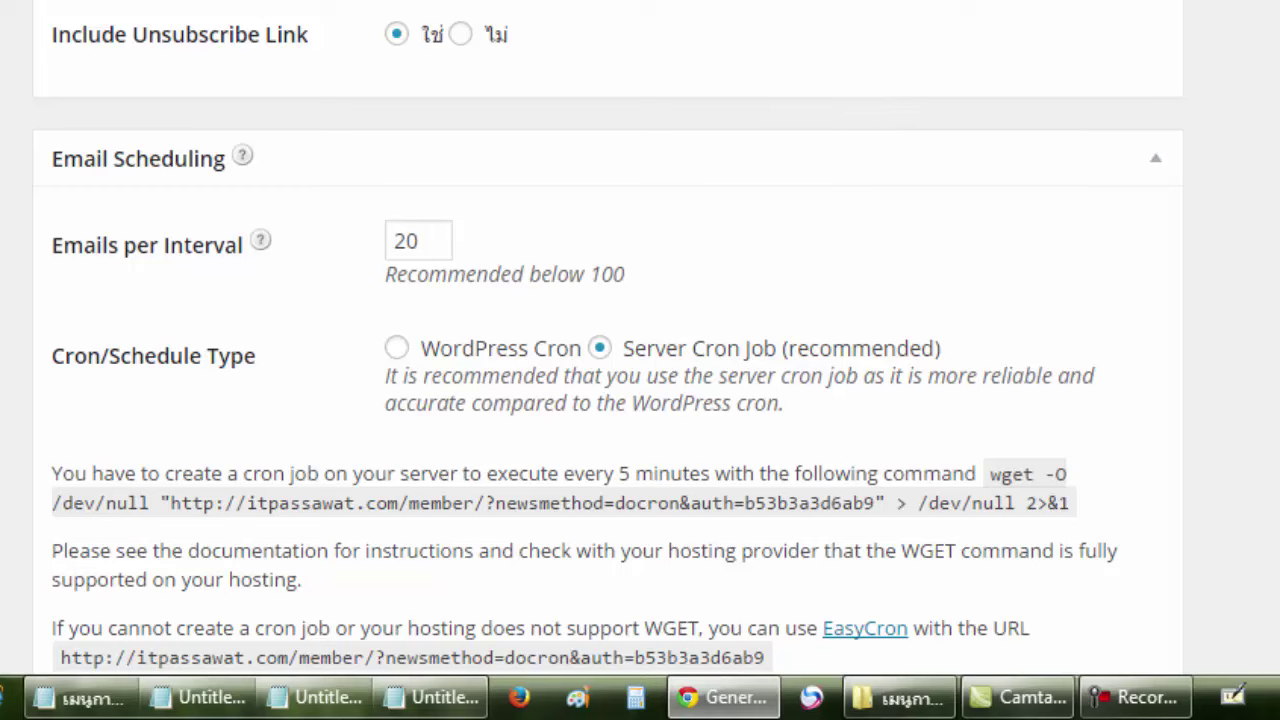
# Keep Email Scheduling on Server Cron Job and select the full wget cron command through '2>&1'.
pyautogui.scroll(-2, 609, 348)
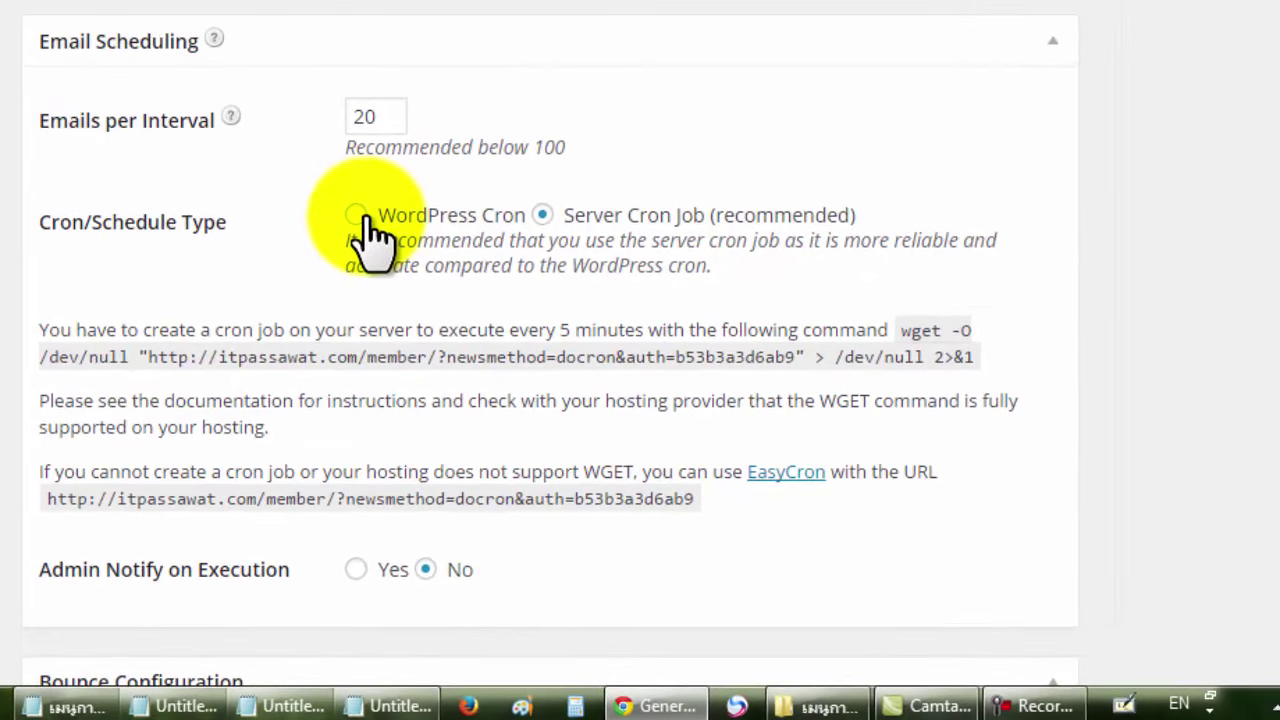
pyautogui.click(360, 216)
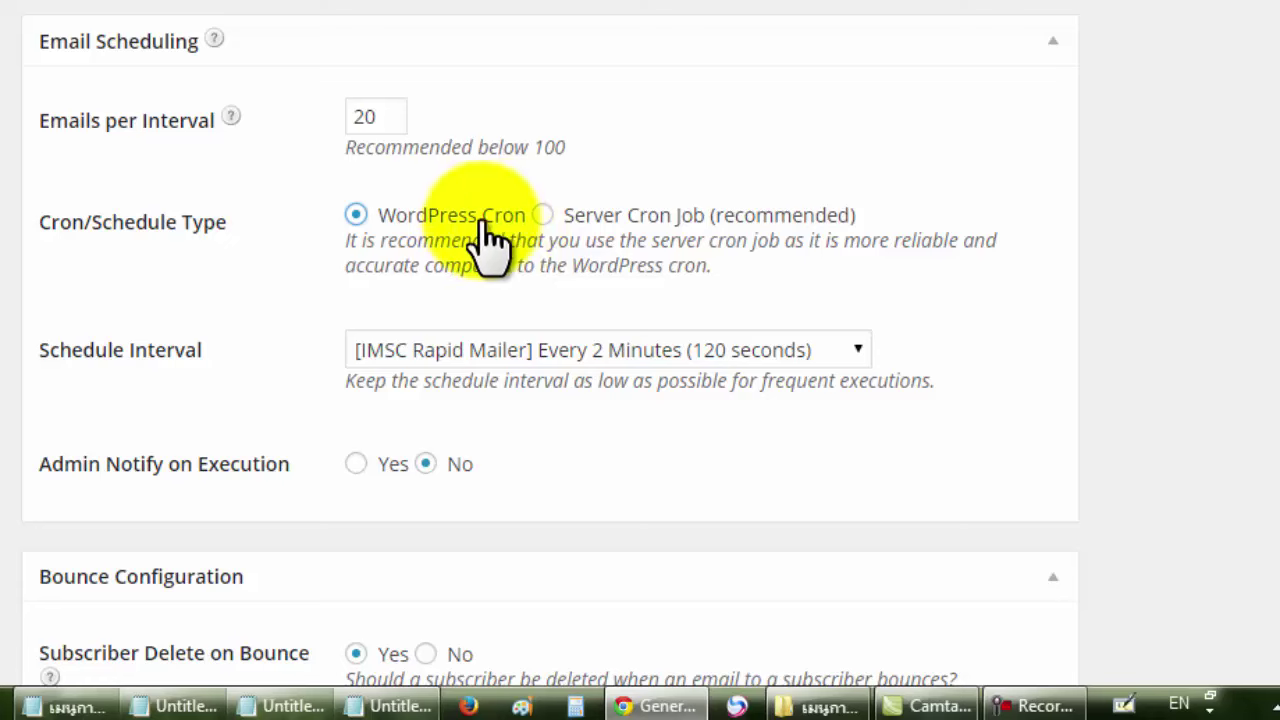
pyautogui.click(541, 217)
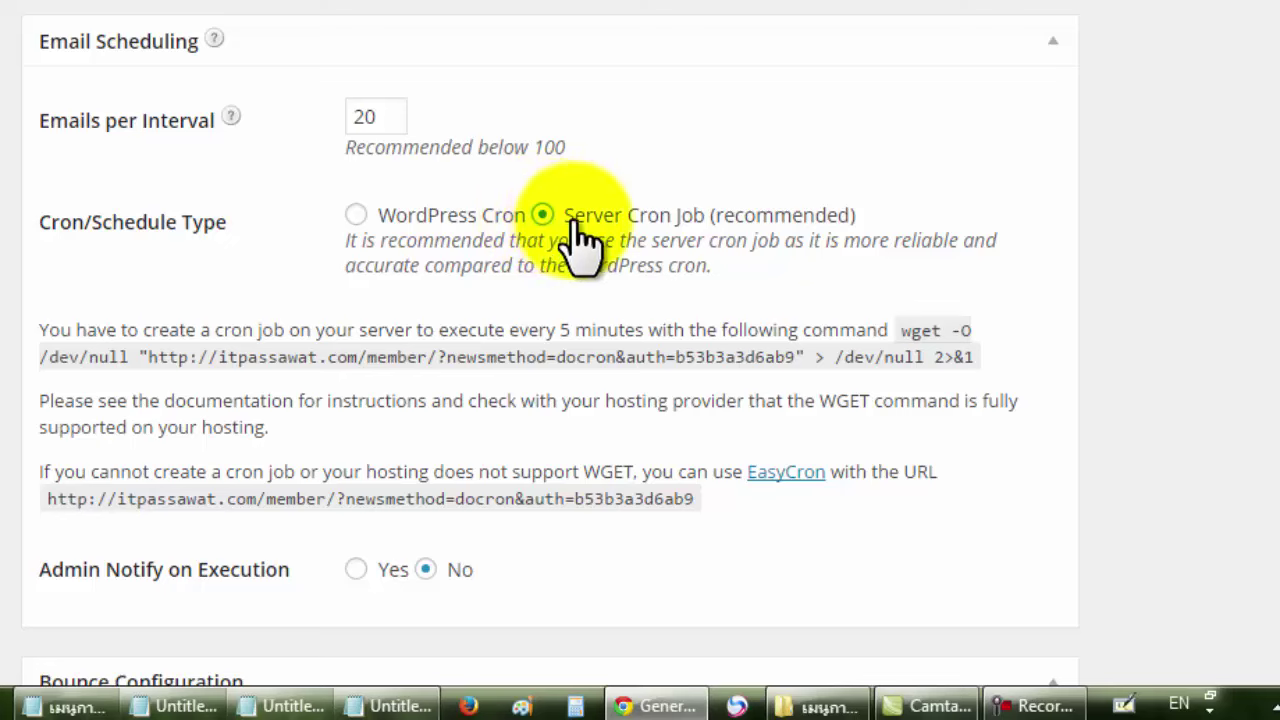
pyautogui.moveTo(903, 342); pyautogui.dragTo(925, 350)
pyautogui.click(917, 334)
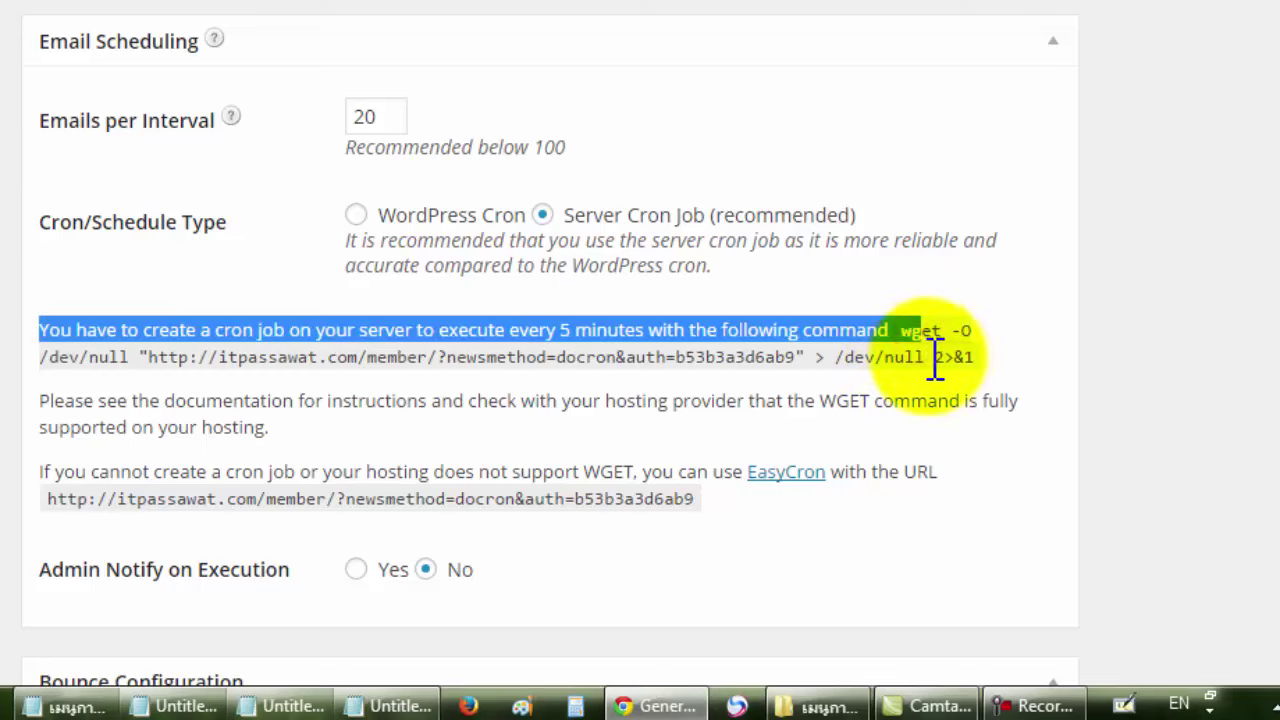
pyautogui.click(931, 354)
pyautogui.moveTo(903, 334); pyautogui.dragTo(979, 362)
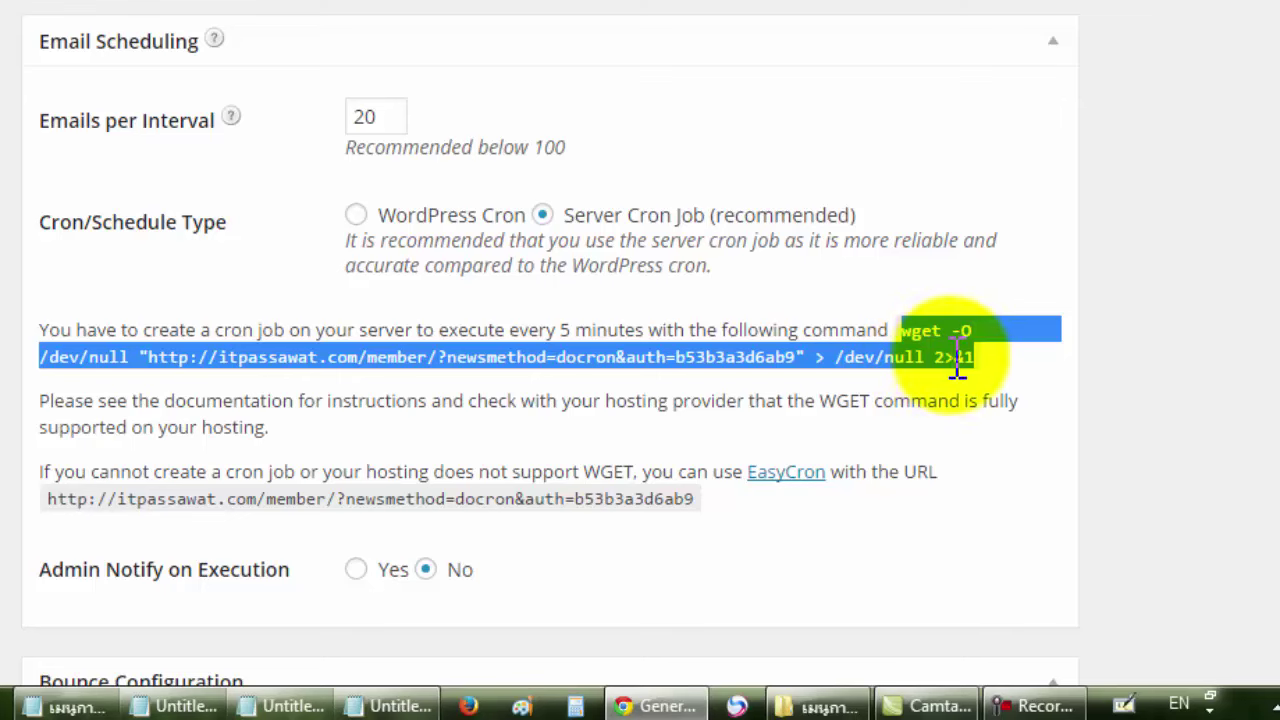
pyautogui.scroll(-1, 1123, 349)
pyautogui.scroll(-4, 1123, 349)
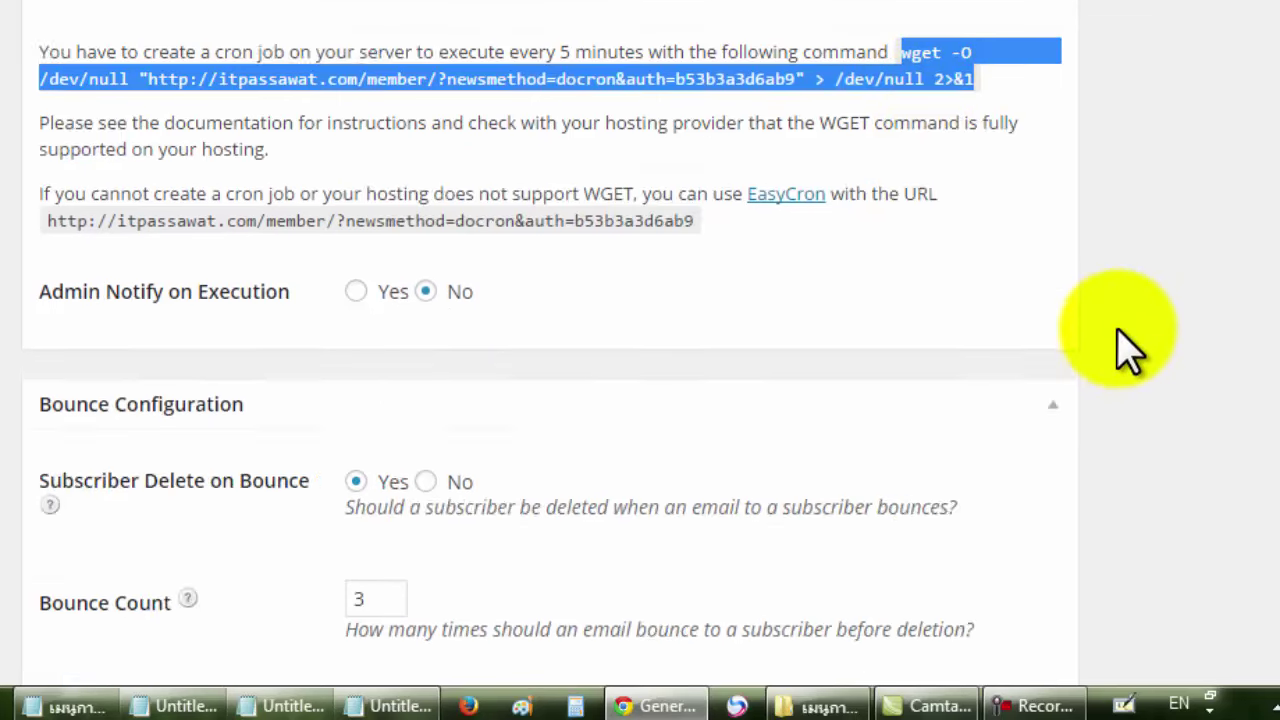
pyautogui.scroll(1, 1130, 345)
pyautogui.scroll(-5, 1130, 345)
pyautogui.scroll(-5, 1130, 348)
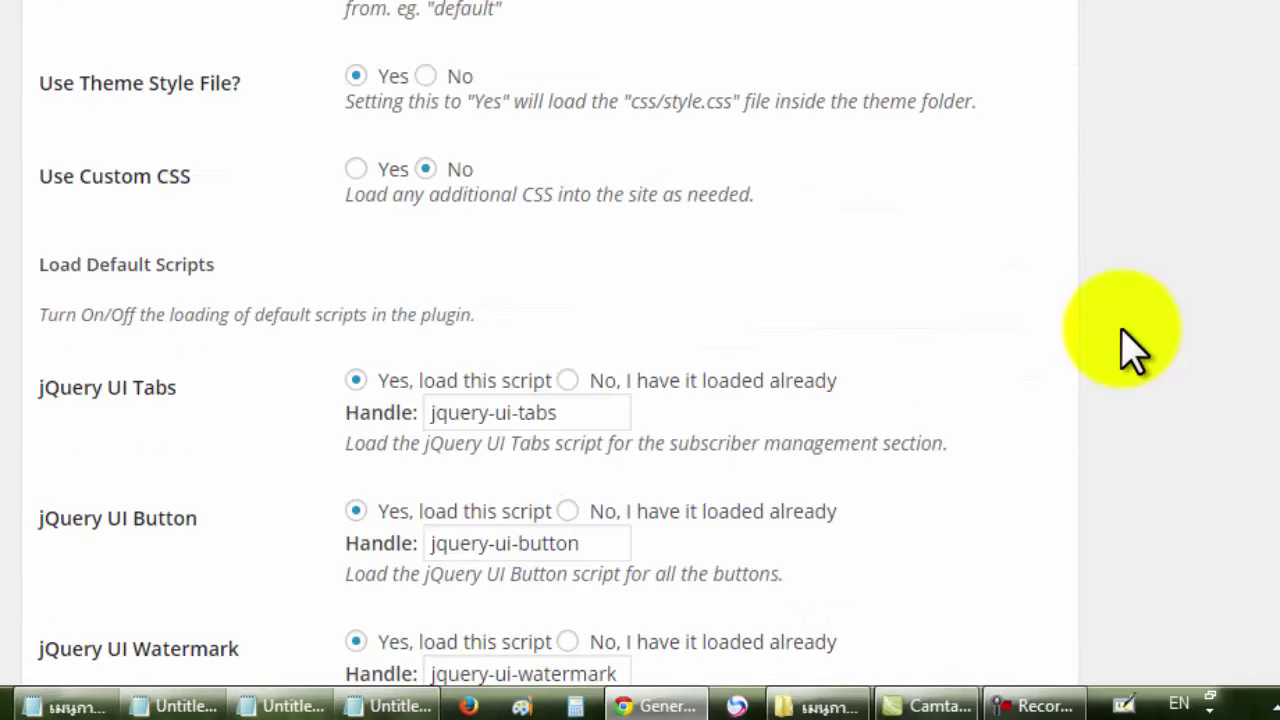
pyautogui.scroll(-3, 1130, 349)
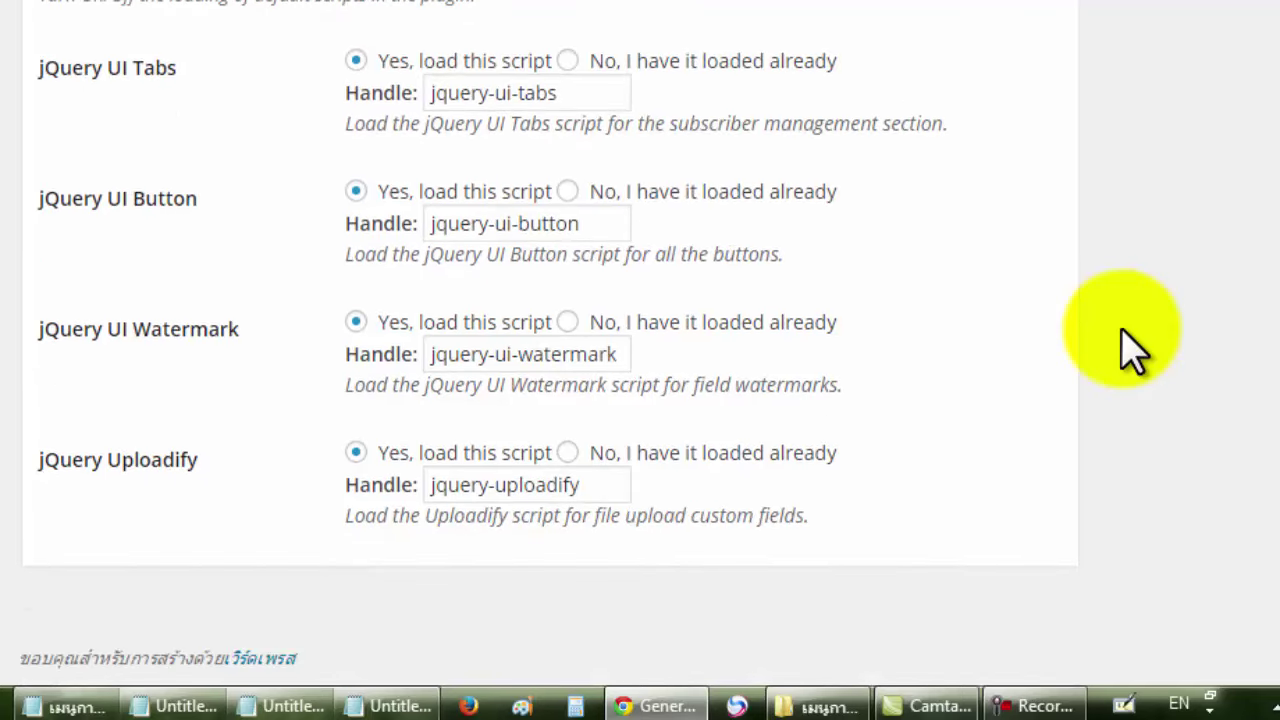
pyautogui.scroll(9, 1130, 348)
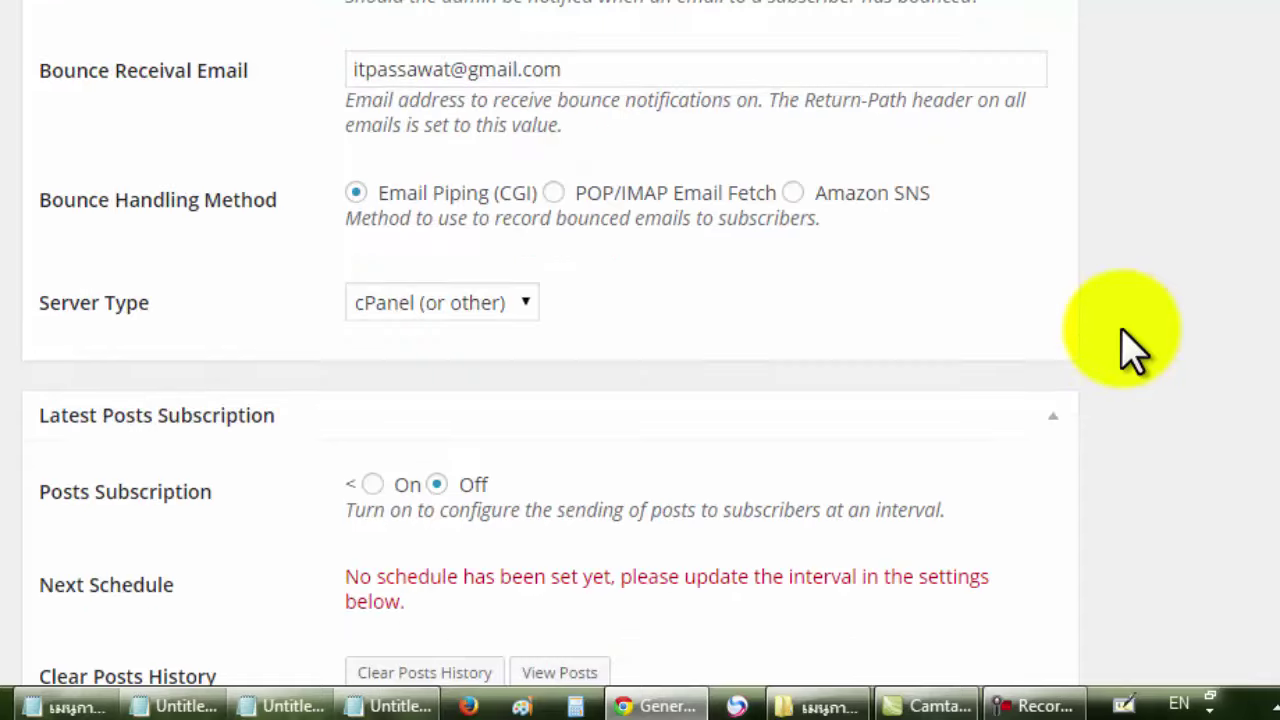
pyautogui.scroll(8, 1130, 348)
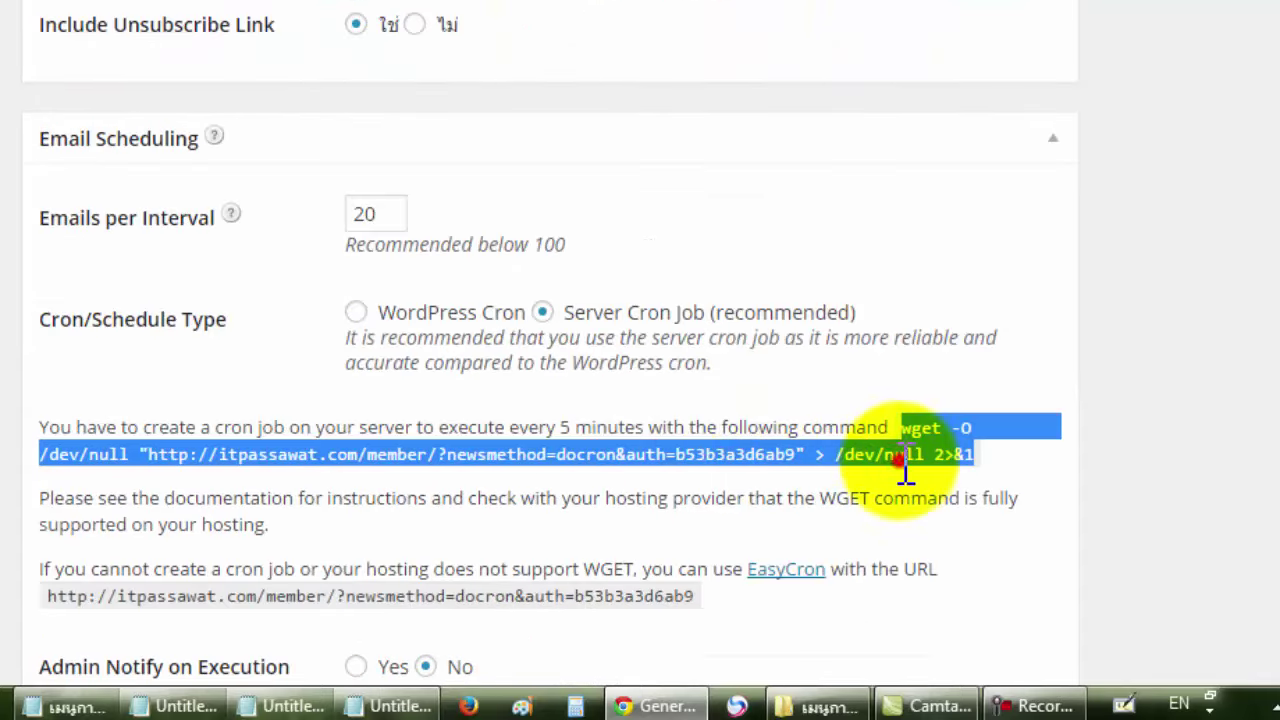
pyautogui.click(605, 340)
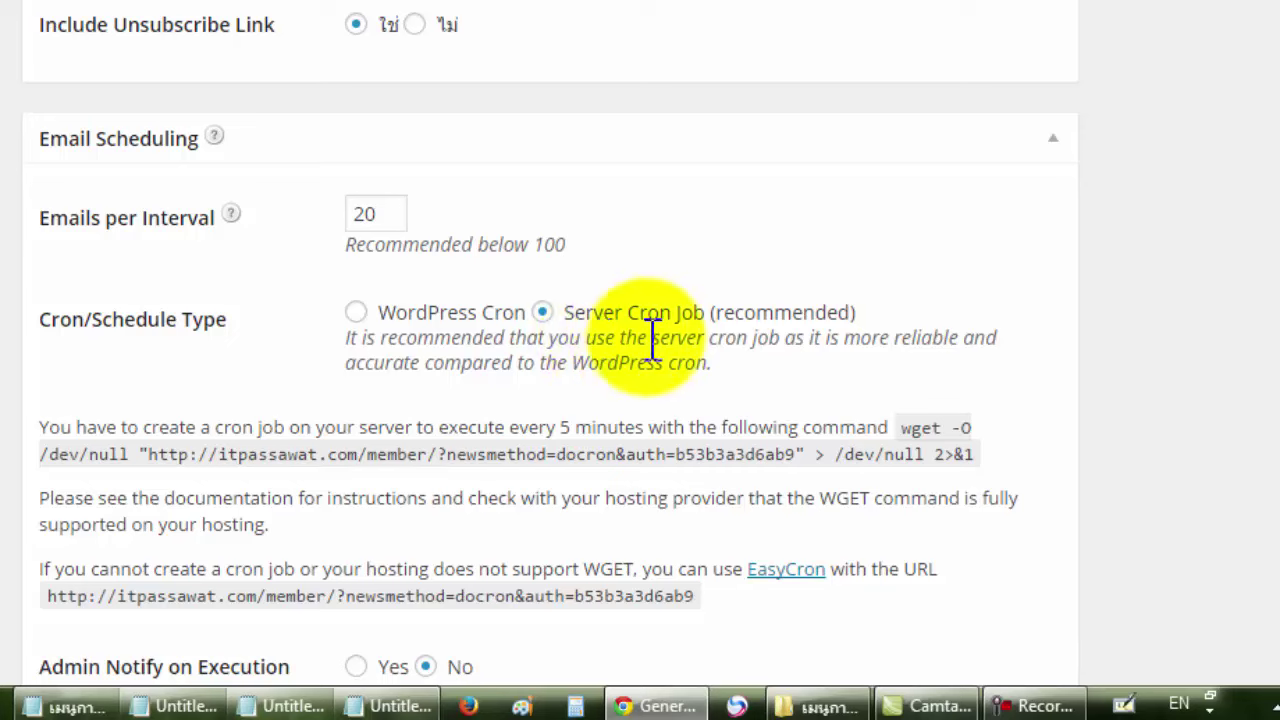
pyautogui.moveTo(902, 427); pyautogui.dragTo(978, 452)
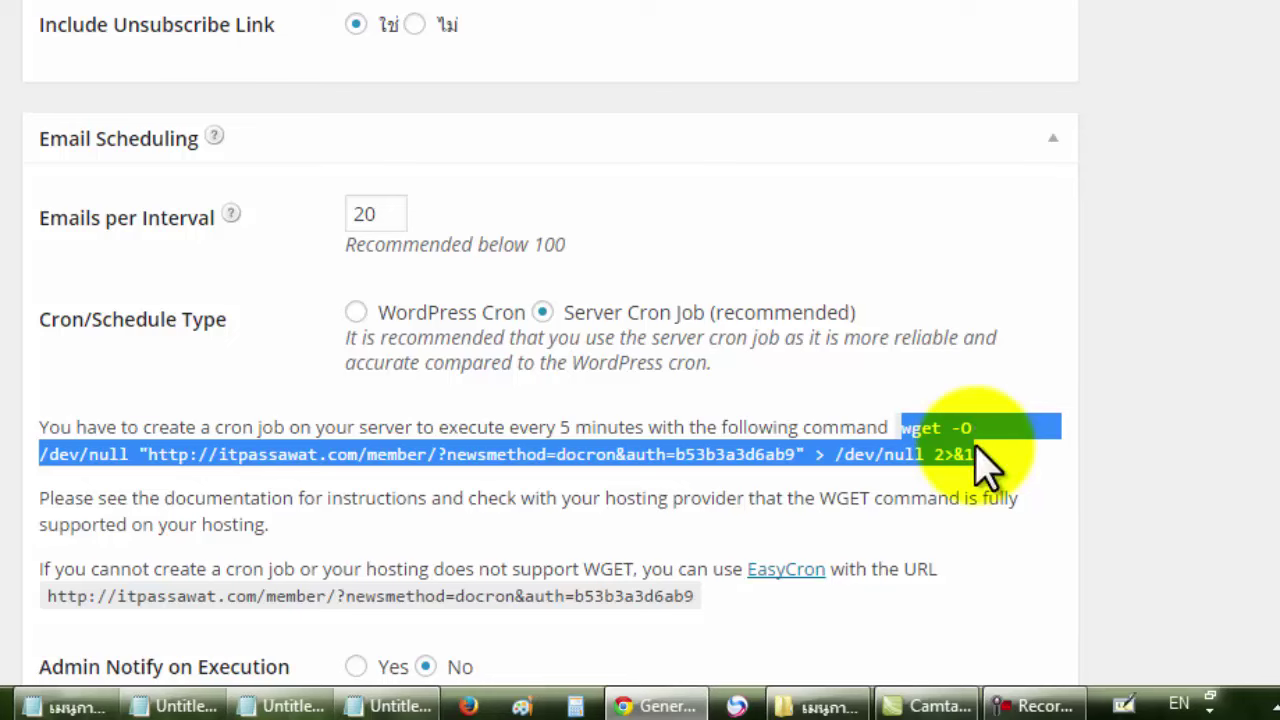
pyautogui.click(1197, 462)
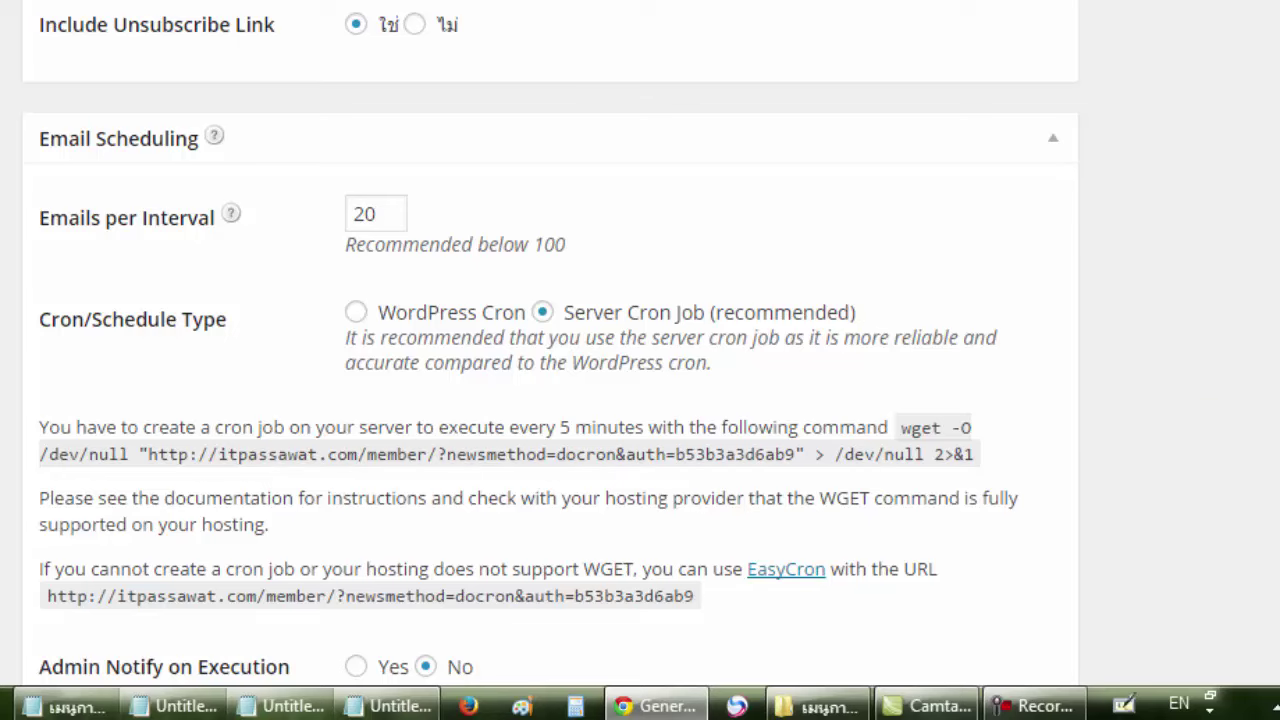
pyautogui.scroll(20, 550, 360)
pyautogui.scroll(10, 550, 360)
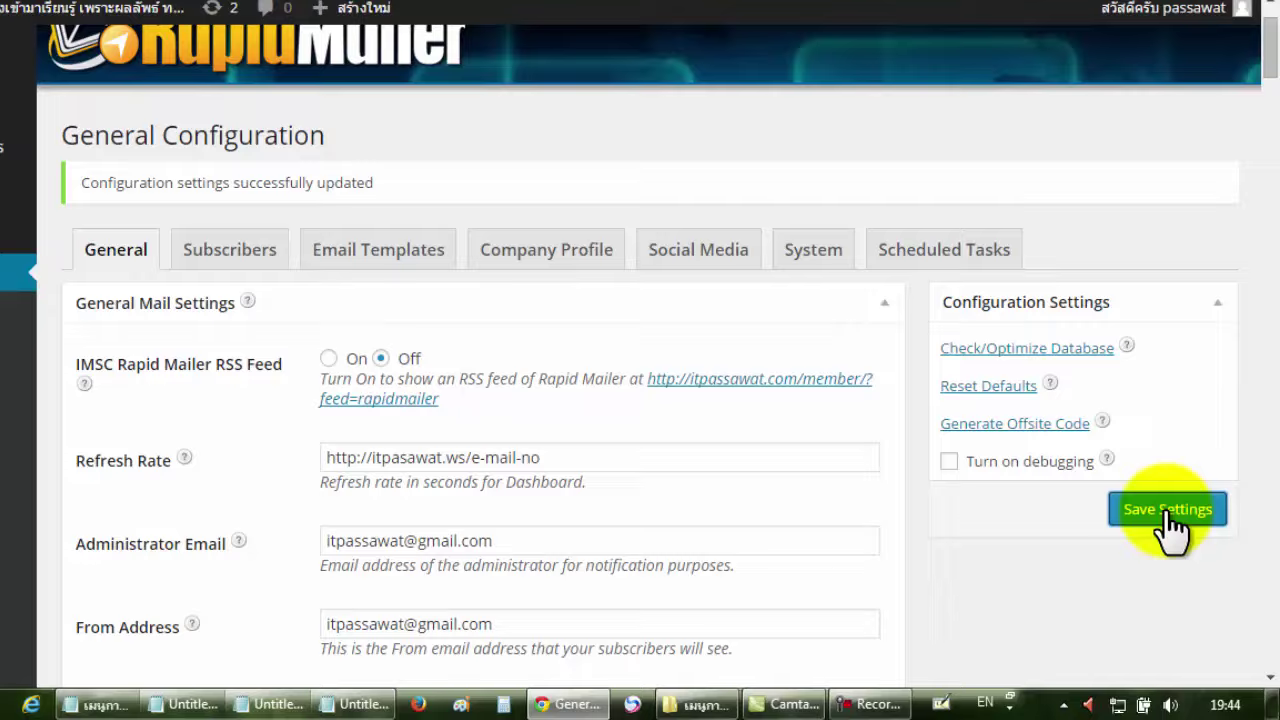
# Save the General Configuration settings and review the General tab.
pyautogui.click(1168, 512)
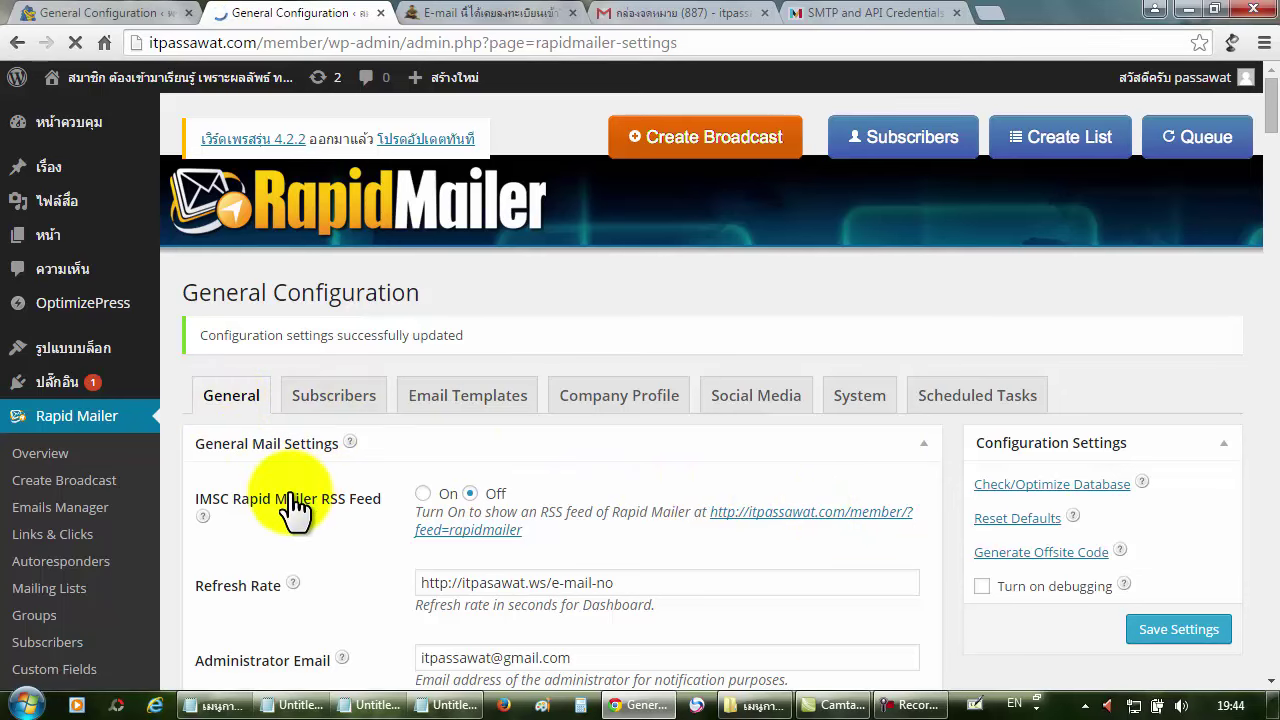
pyautogui.scroll(-4, 292, 507)
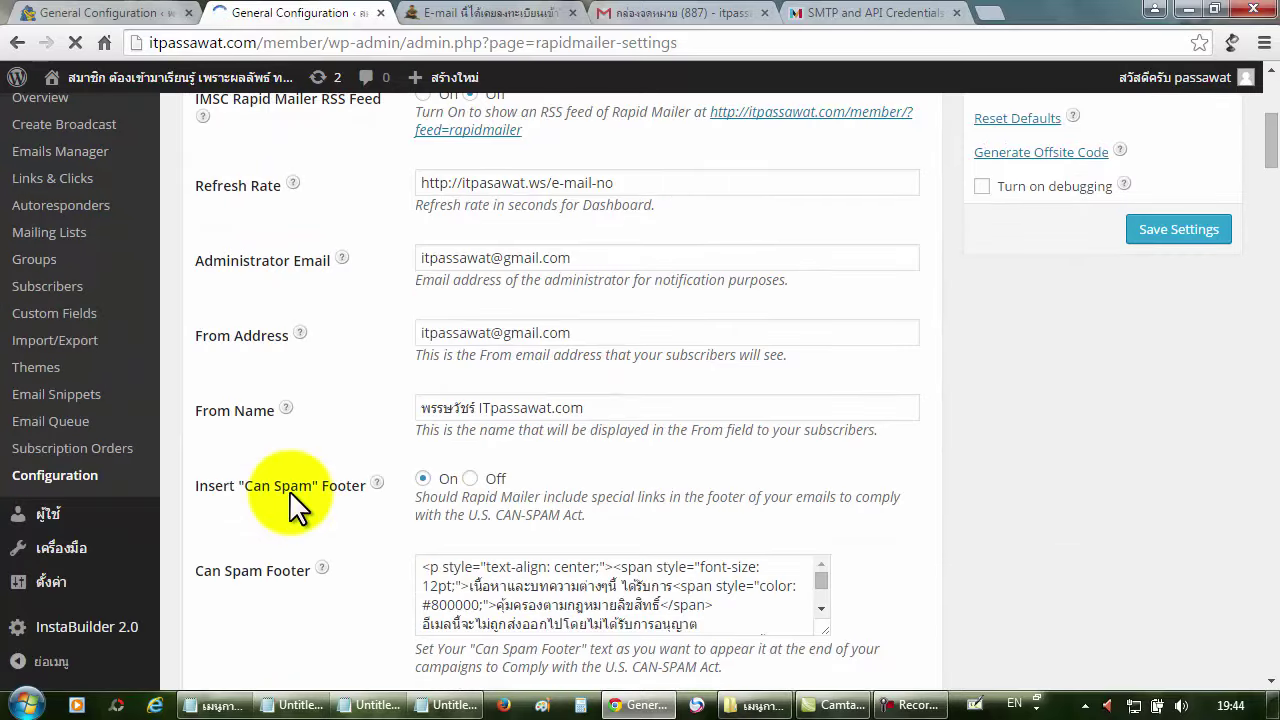
pyautogui.scroll(4, 289, 490)
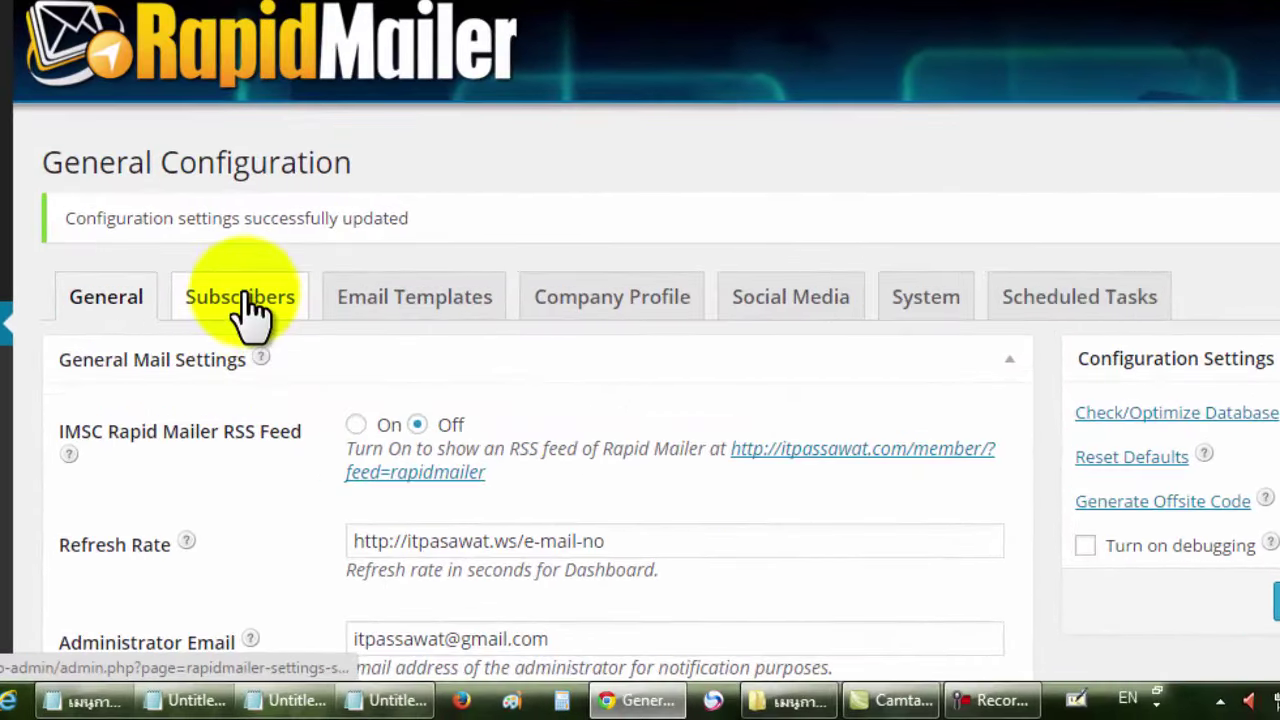
# Open the Subscribers tab and review the Management Link text and Authentication Email Subject values.
pyautogui.click(244, 292)
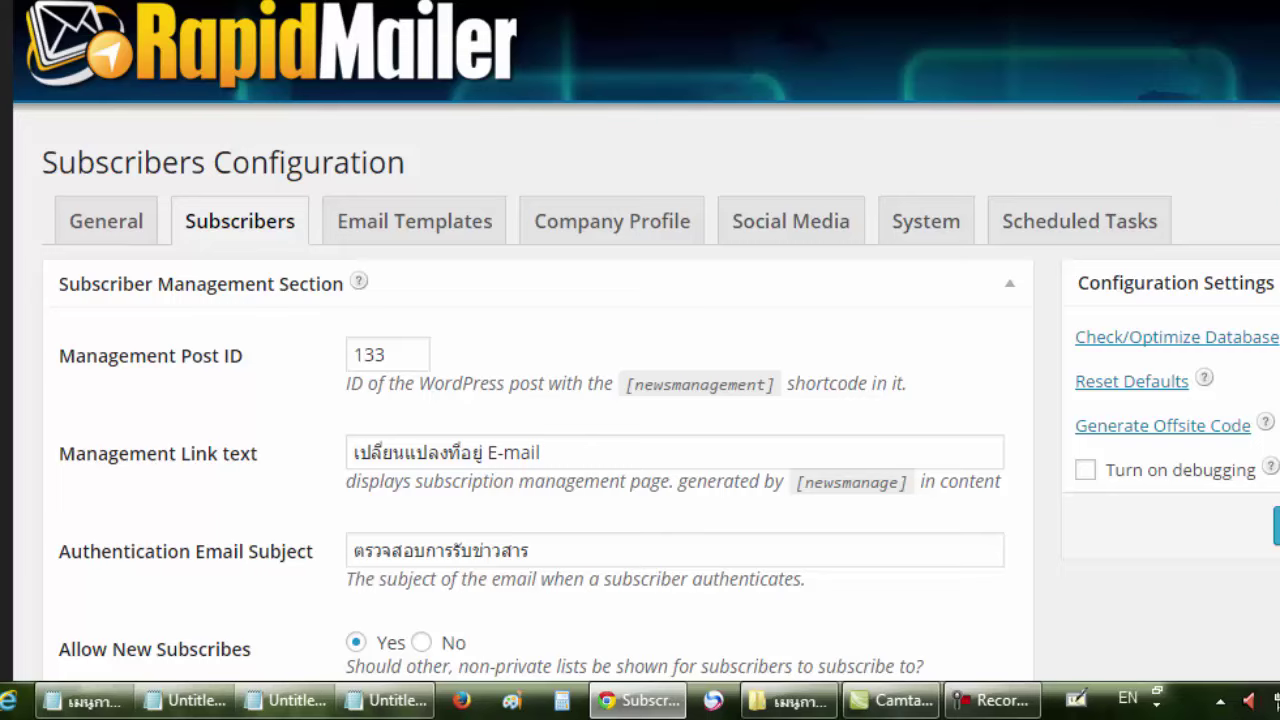
pyautogui.scroll(-2, 646, 340)
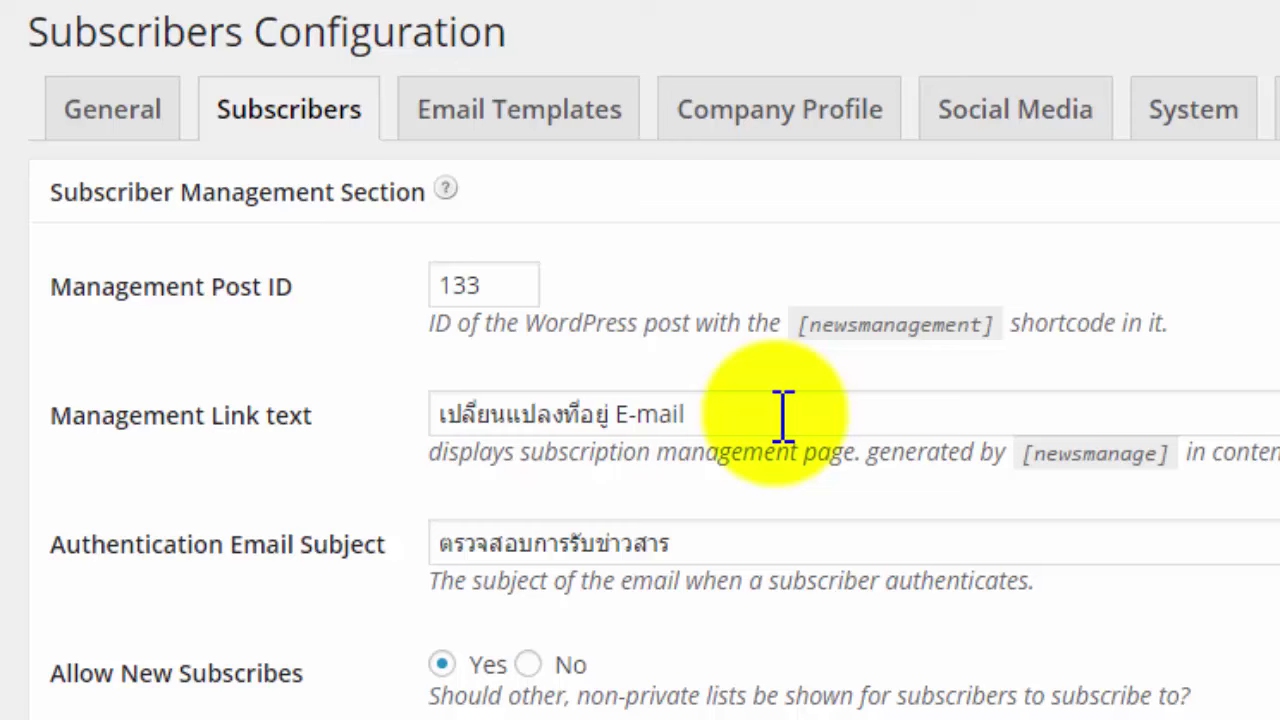
pyautogui.moveTo(783, 414); pyautogui.dragTo(427, 400)
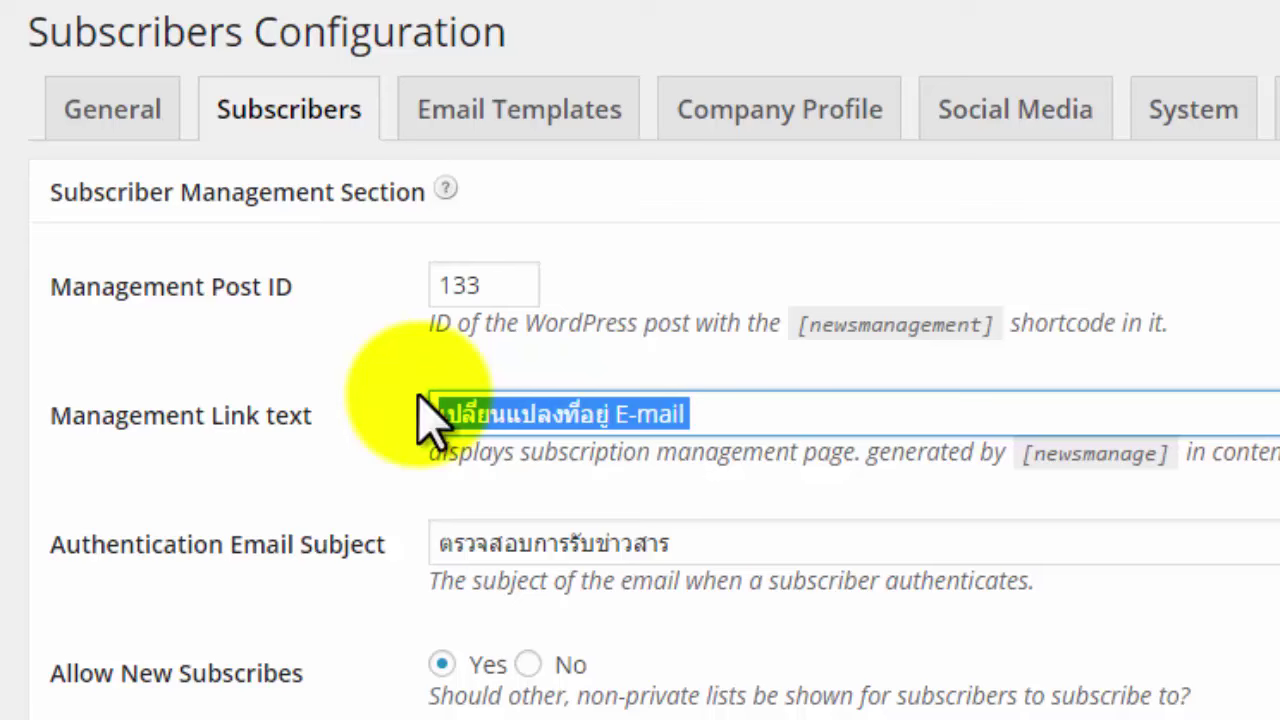
pyautogui.click(712, 414)
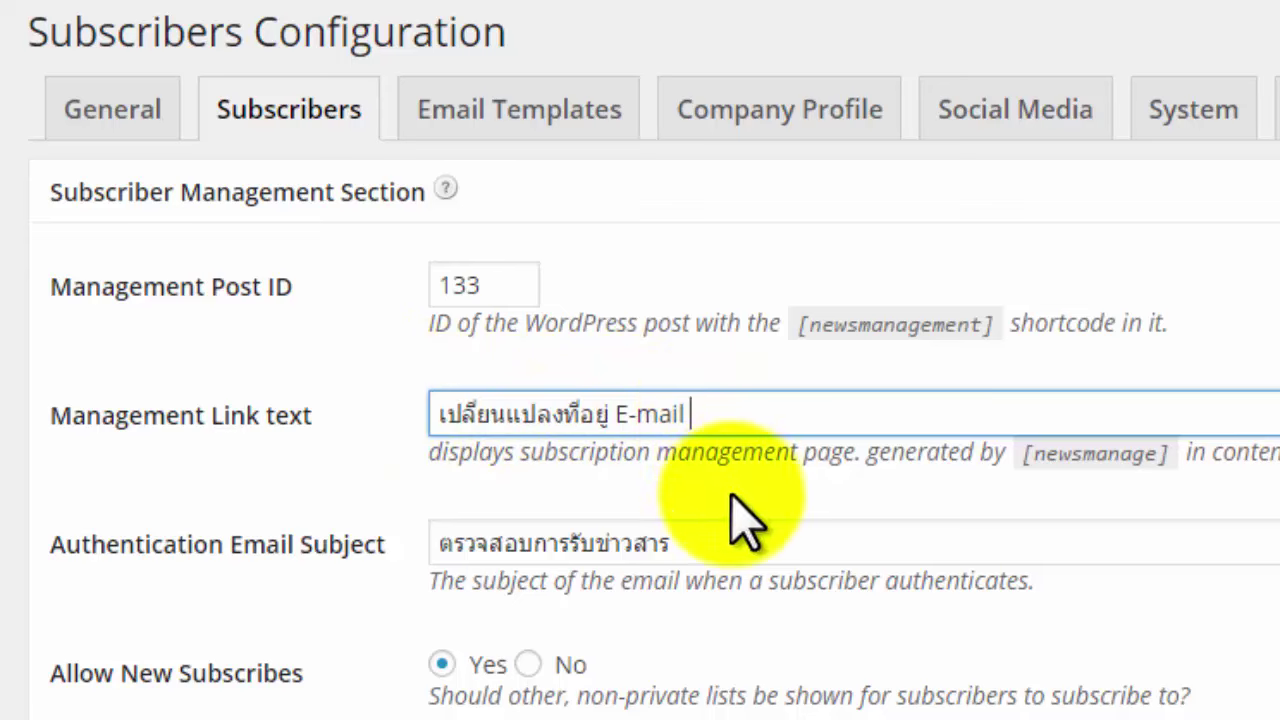
pyautogui.click(743, 540)
pyautogui.moveTo(687, 543); pyautogui.dragTo(432, 545)
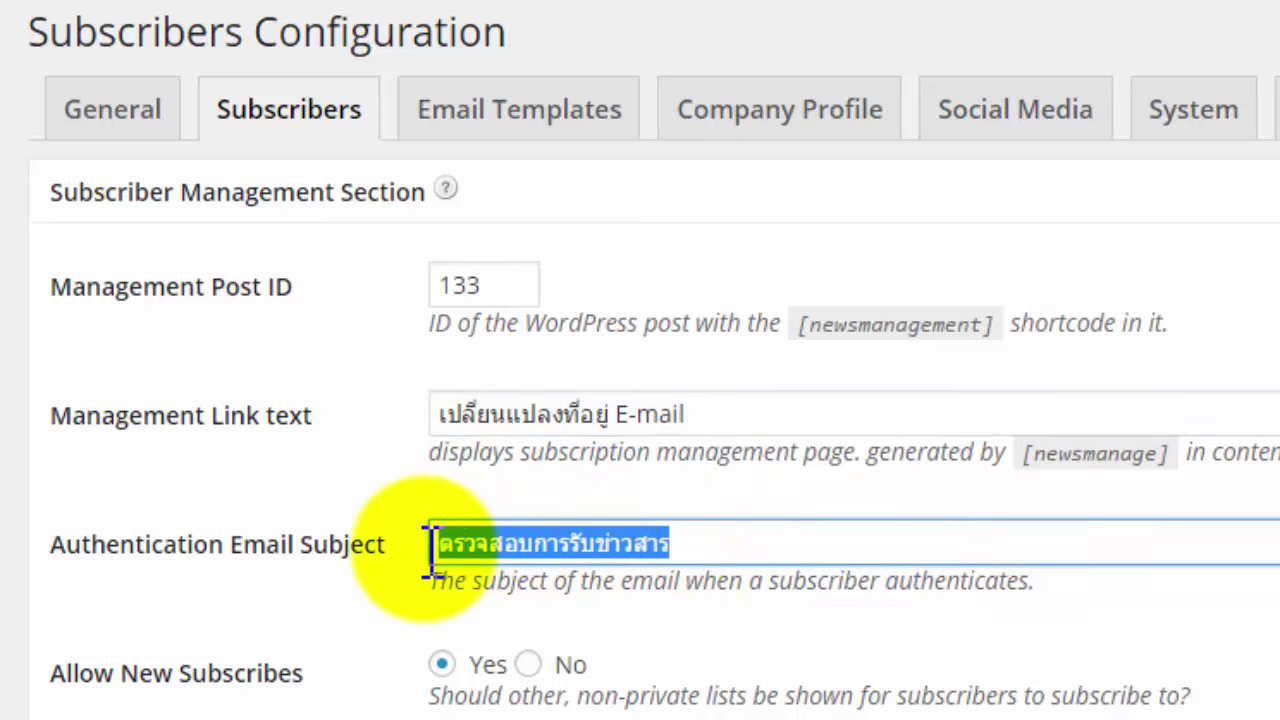
pyautogui.click(725, 537)
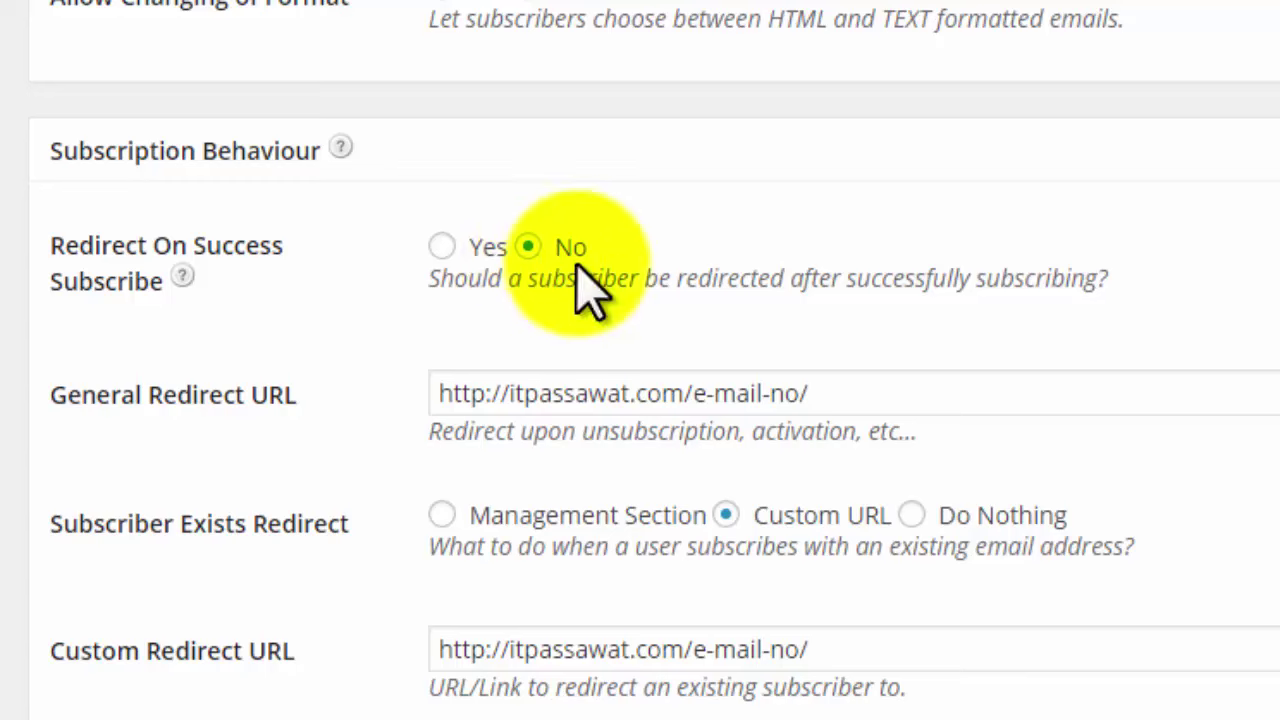
# Copy the .ws e-mail-no URL from the Notepad list into the General Redirect URL field.
pyautogui.click(914, 405)
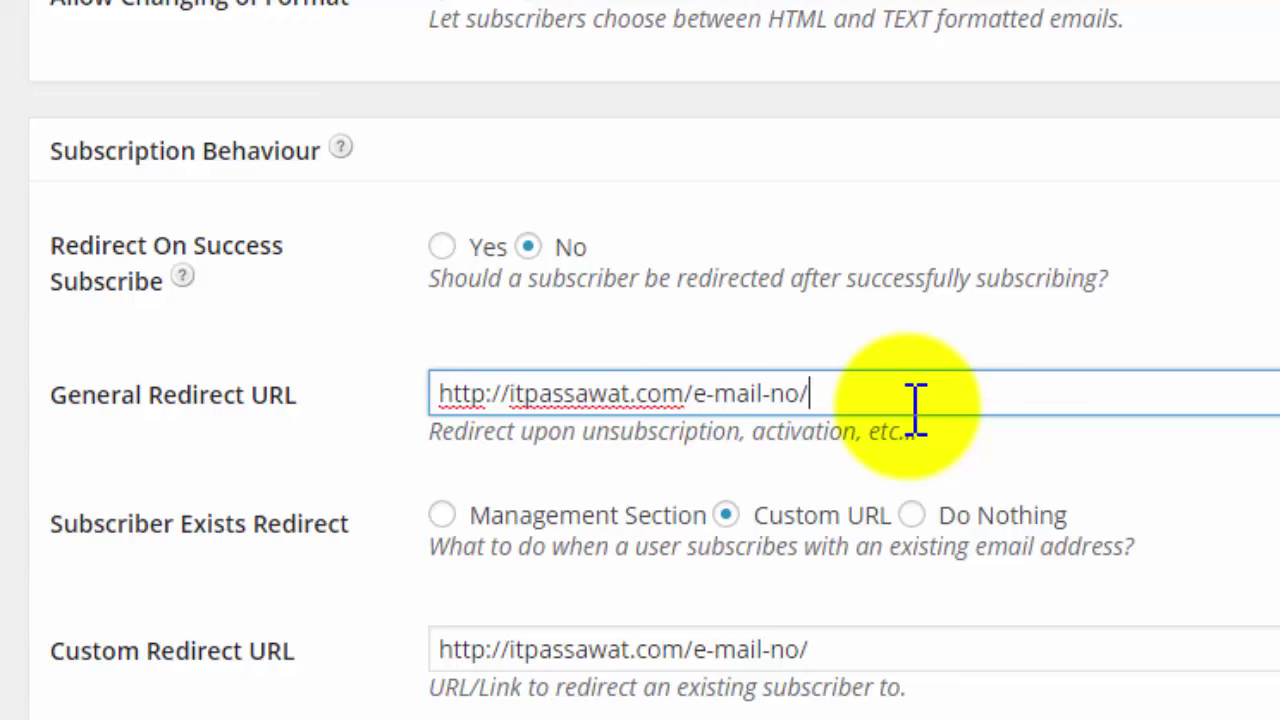
pyautogui.moveTo(1060, 715)
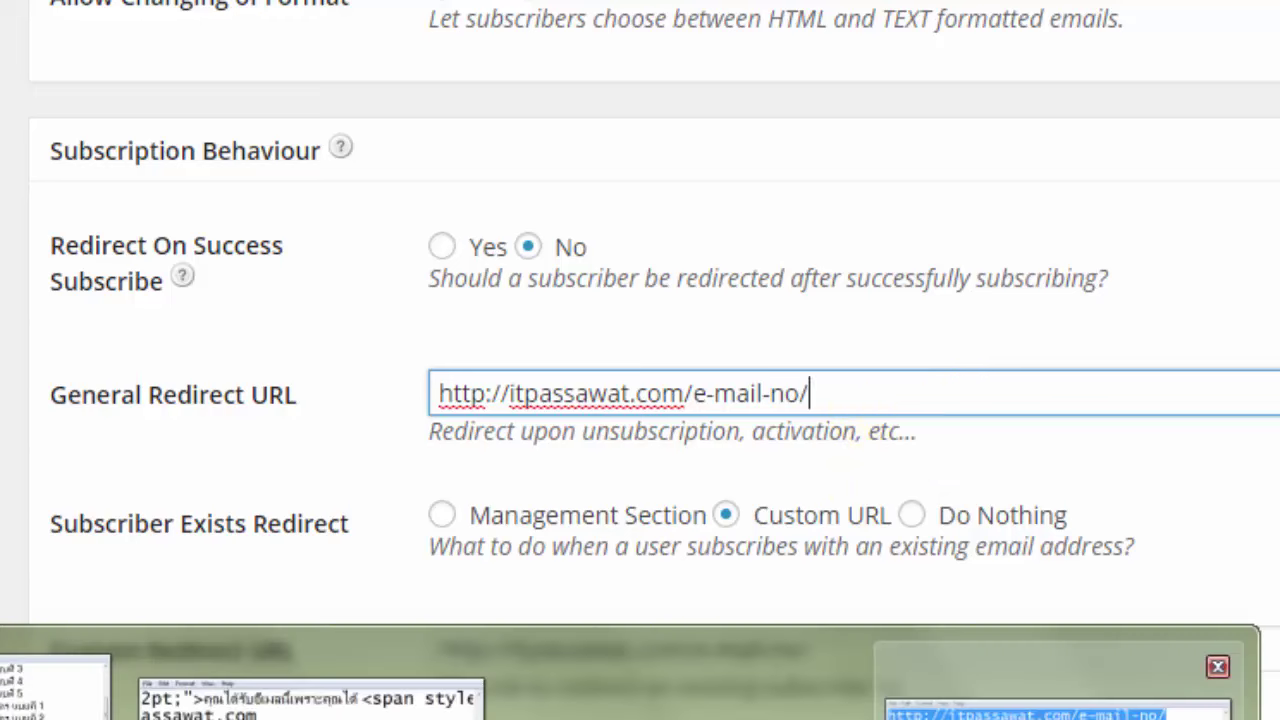
pyautogui.click(1100, 671)
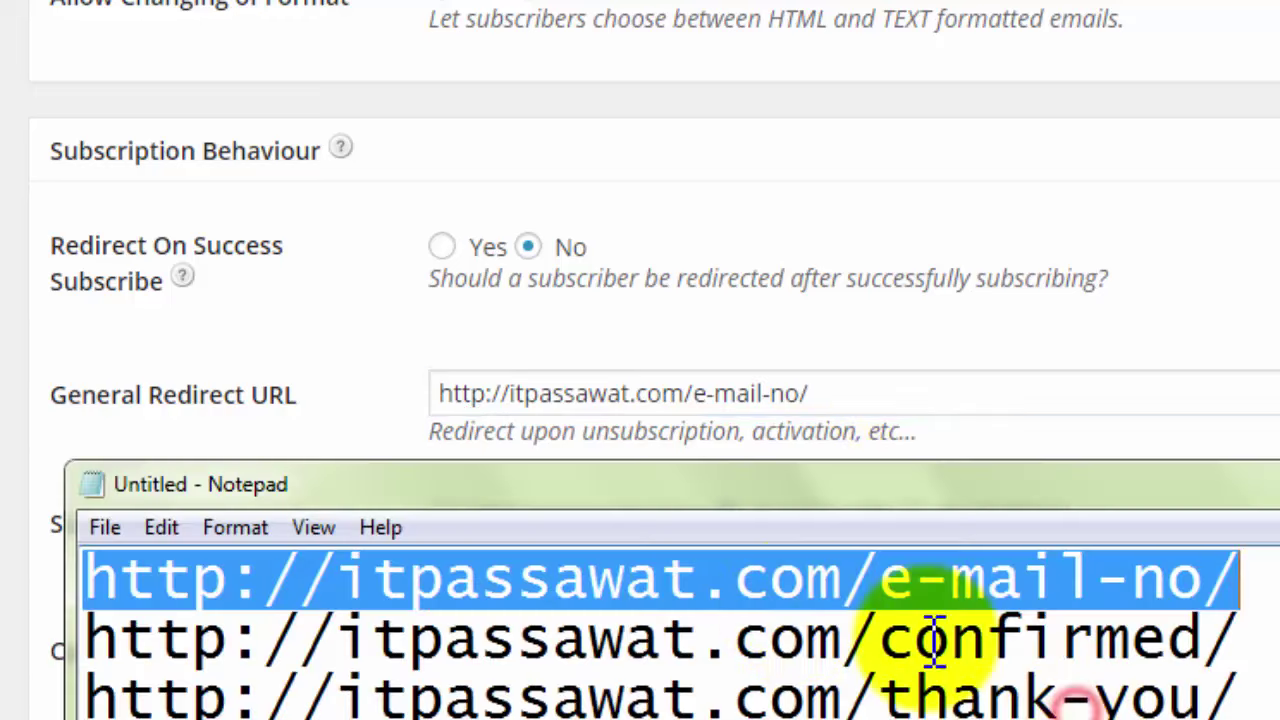
pyautogui.click(766, 643)
pyautogui.moveTo(849, 663); pyautogui.dragTo(195, 570)
pyautogui.hotkey('ctrl', 'c')
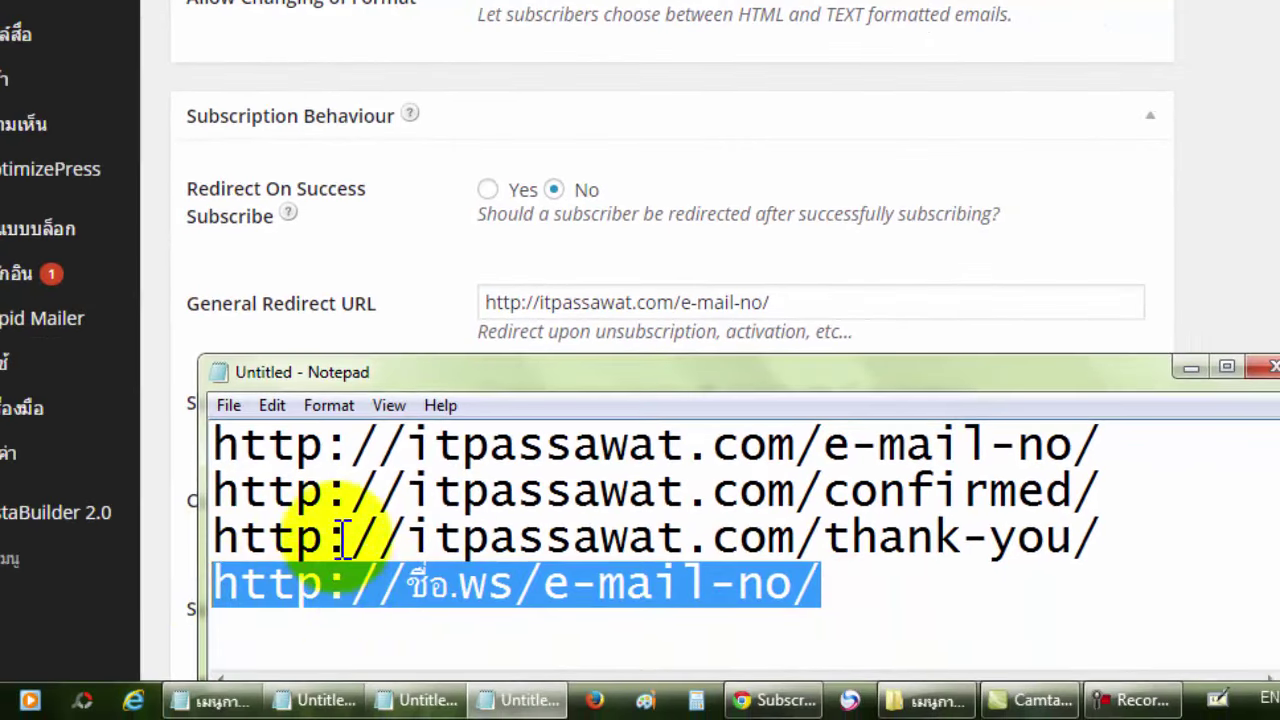
pyautogui.rightClick(690, 583)
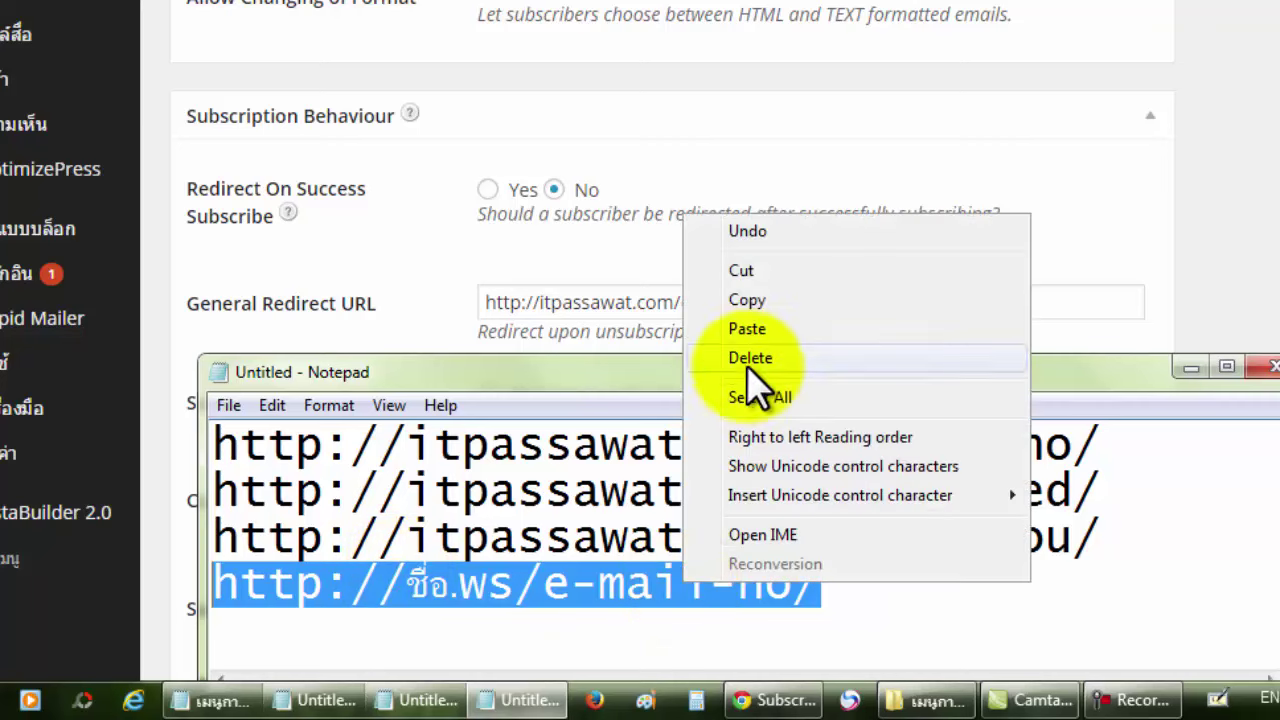
pyautogui.click(776, 297)
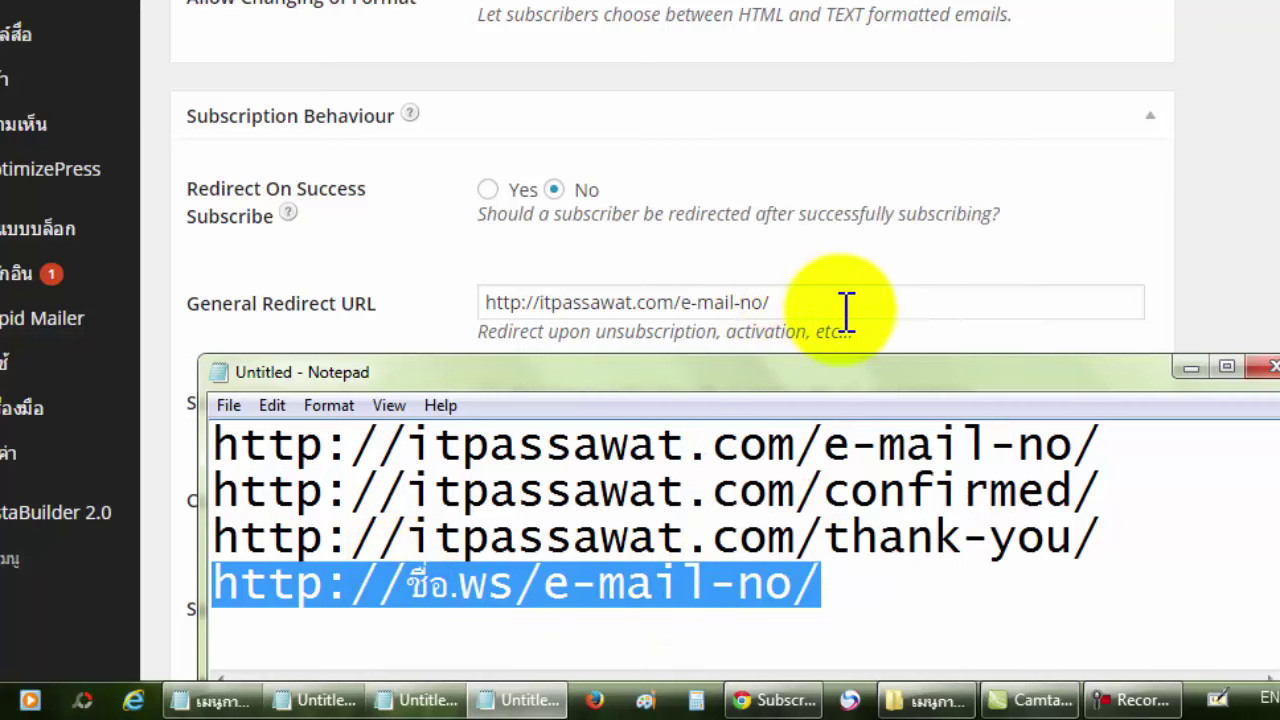
pyautogui.click(846, 310)
pyautogui.moveTo(845, 310); pyautogui.dragTo(478, 300)
pyautogui.hotkey('ctrl', 'v')
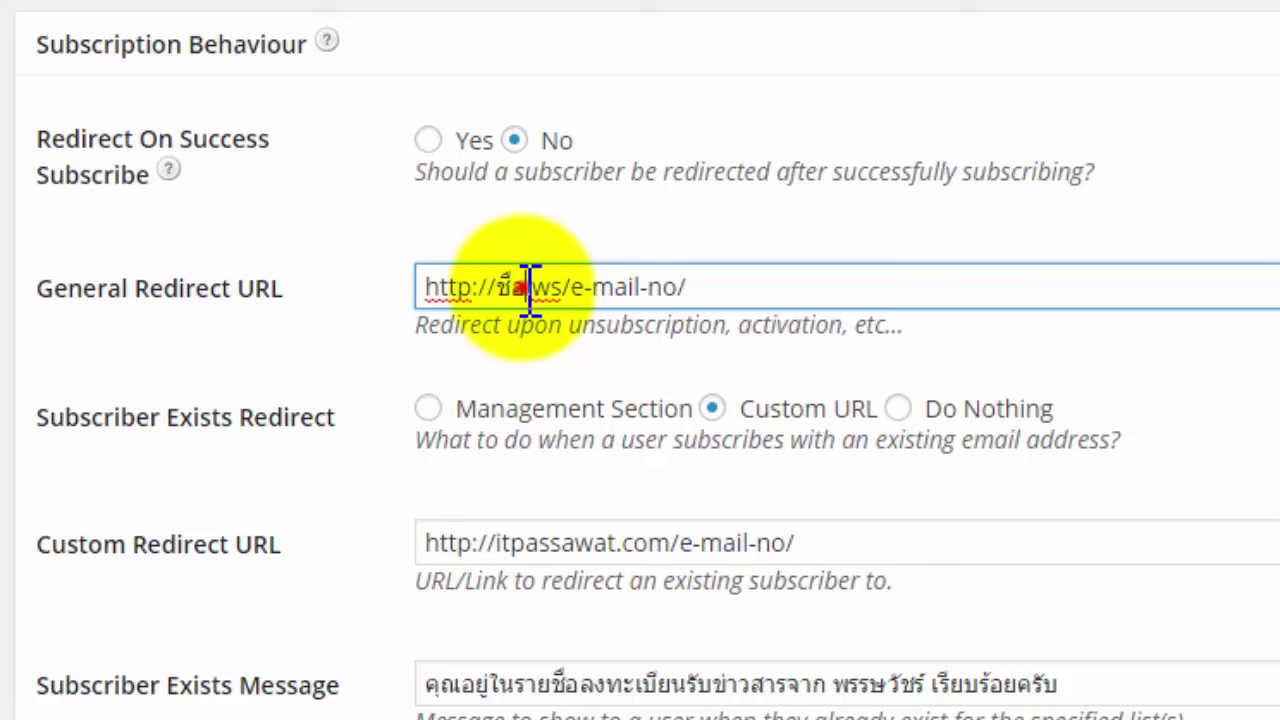
pyautogui.doubleClick(514, 289)
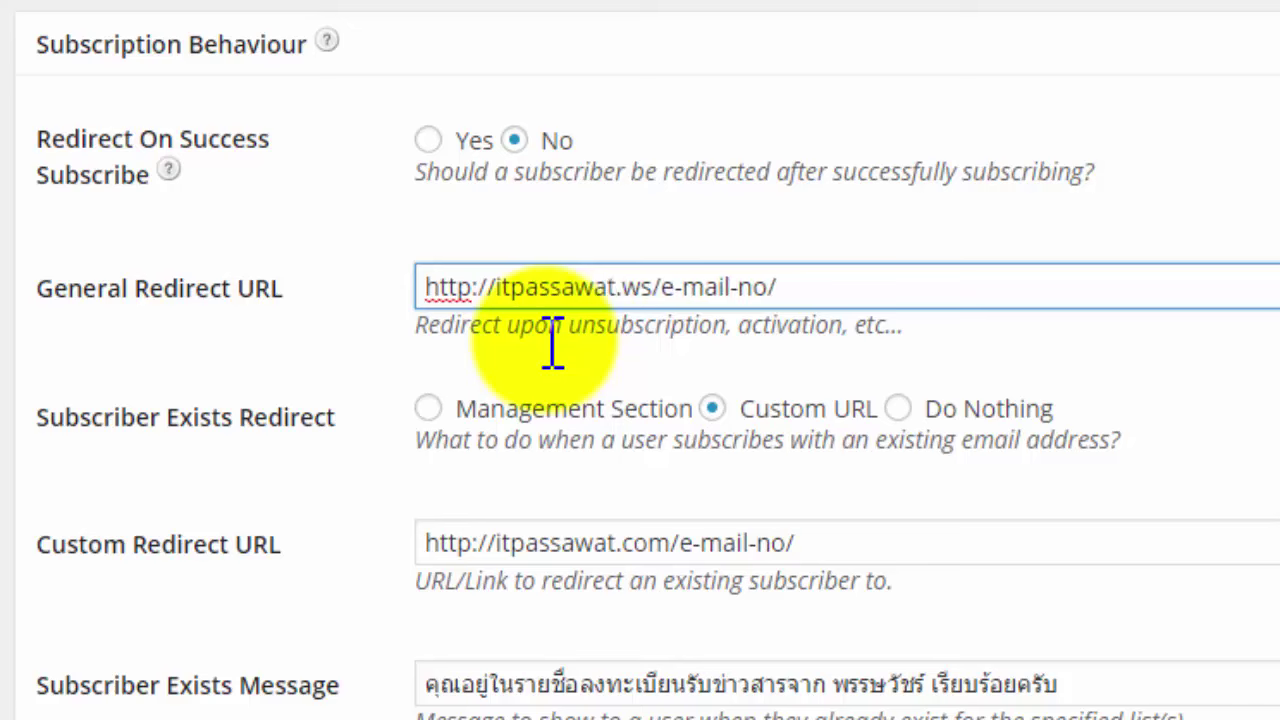
pyautogui.click(878, 289)
pyautogui.moveTo(878, 289); pyautogui.dragTo(409, 289)
pyautogui.hotkey('ctrl', 'c')
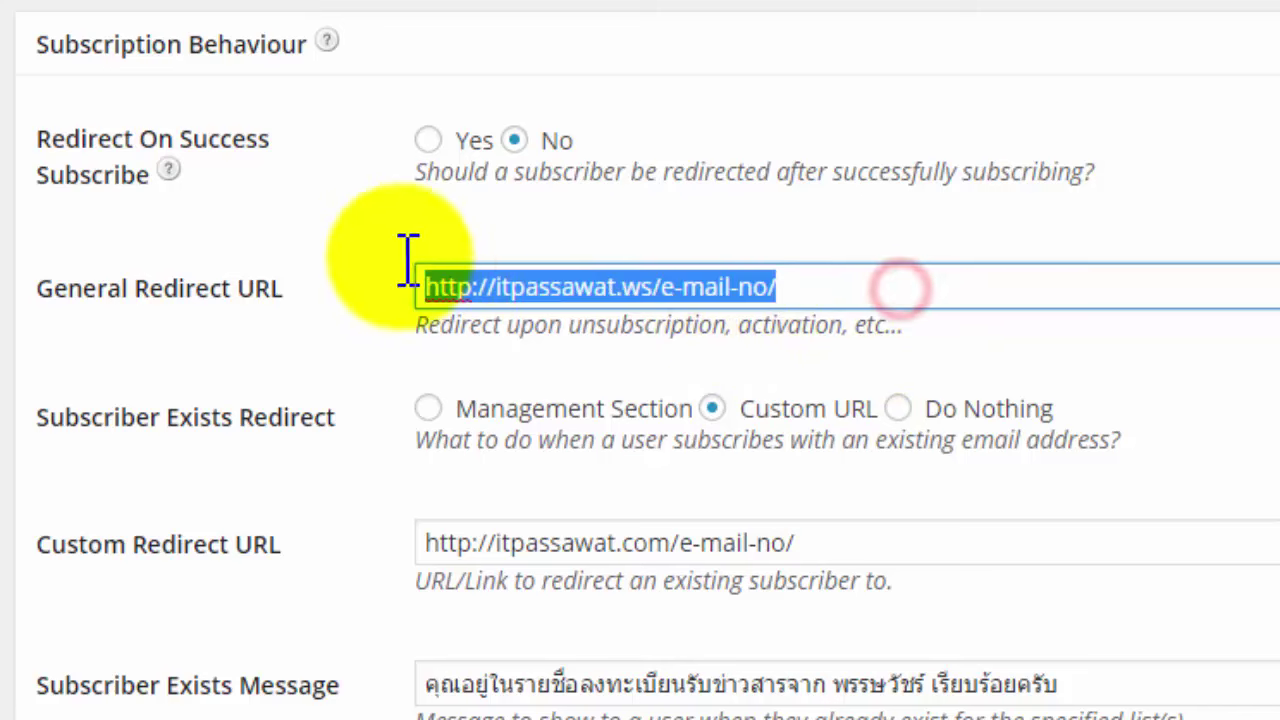
pyautogui.rightClick(471, 283)
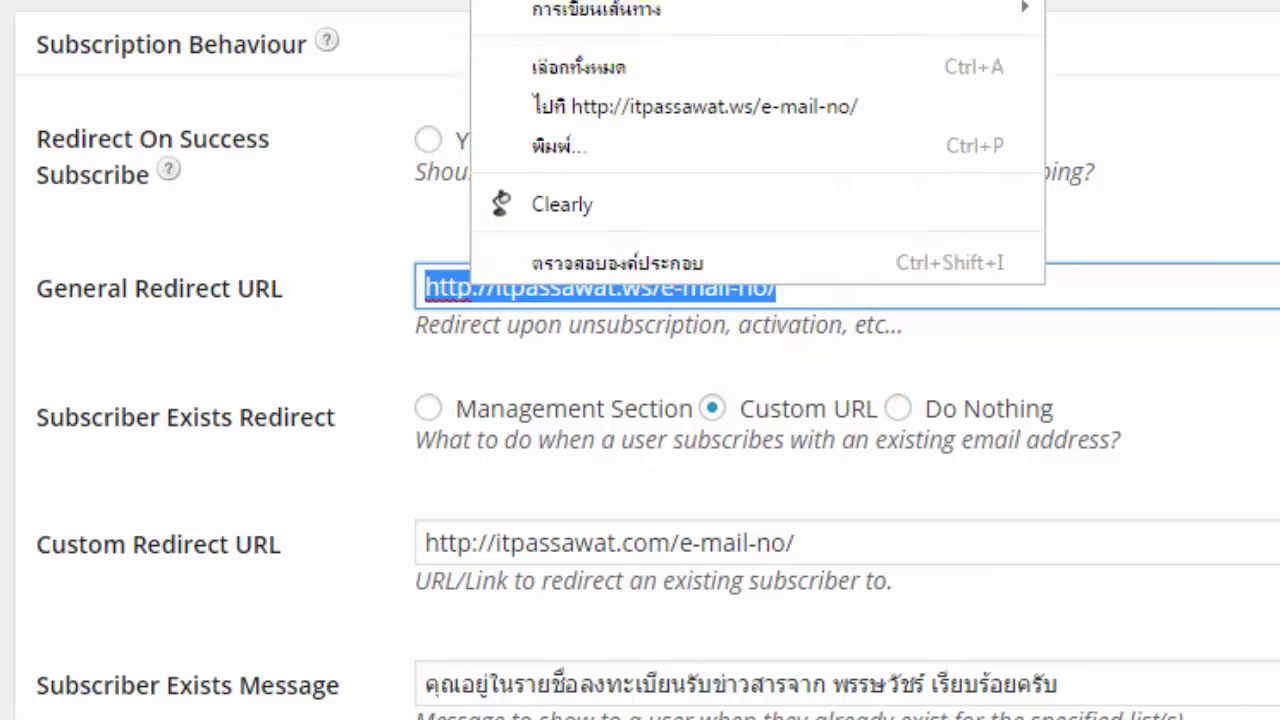
pyautogui.press('Escape')
pyautogui.moveTo(900, 537); pyautogui.dragTo(394, 523)
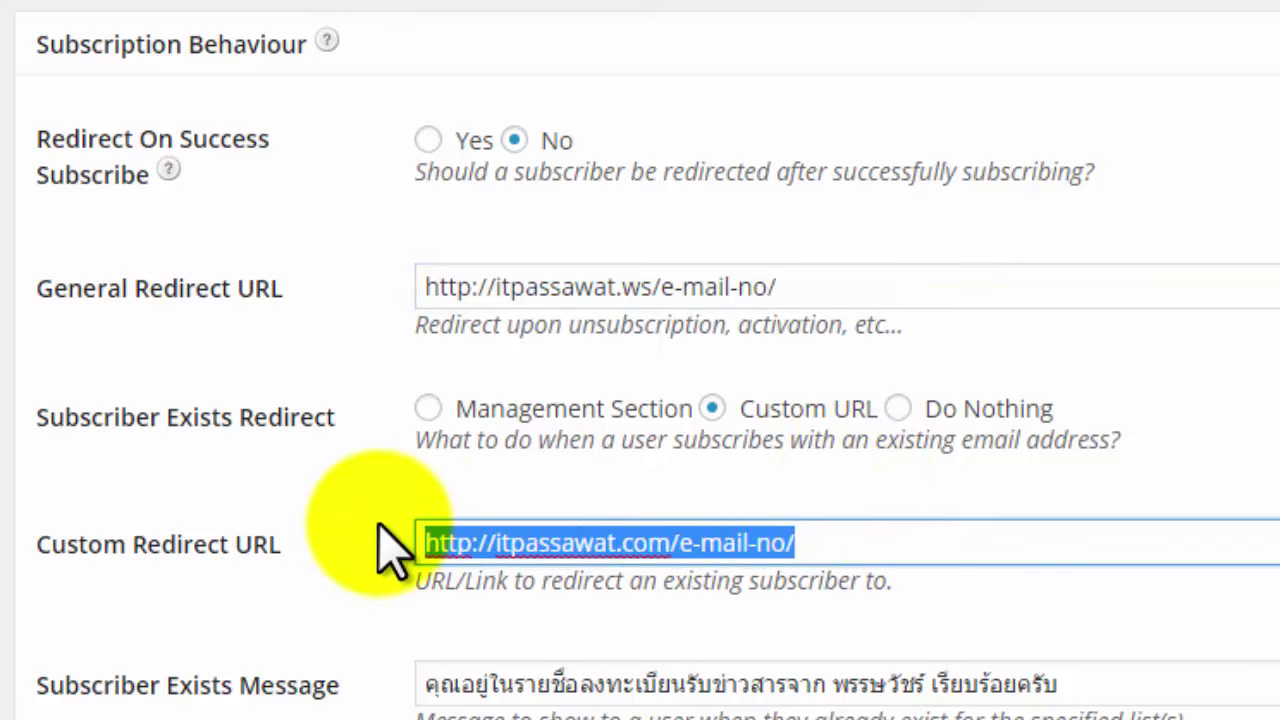
pyautogui.hotkey('ctrl', 'v')
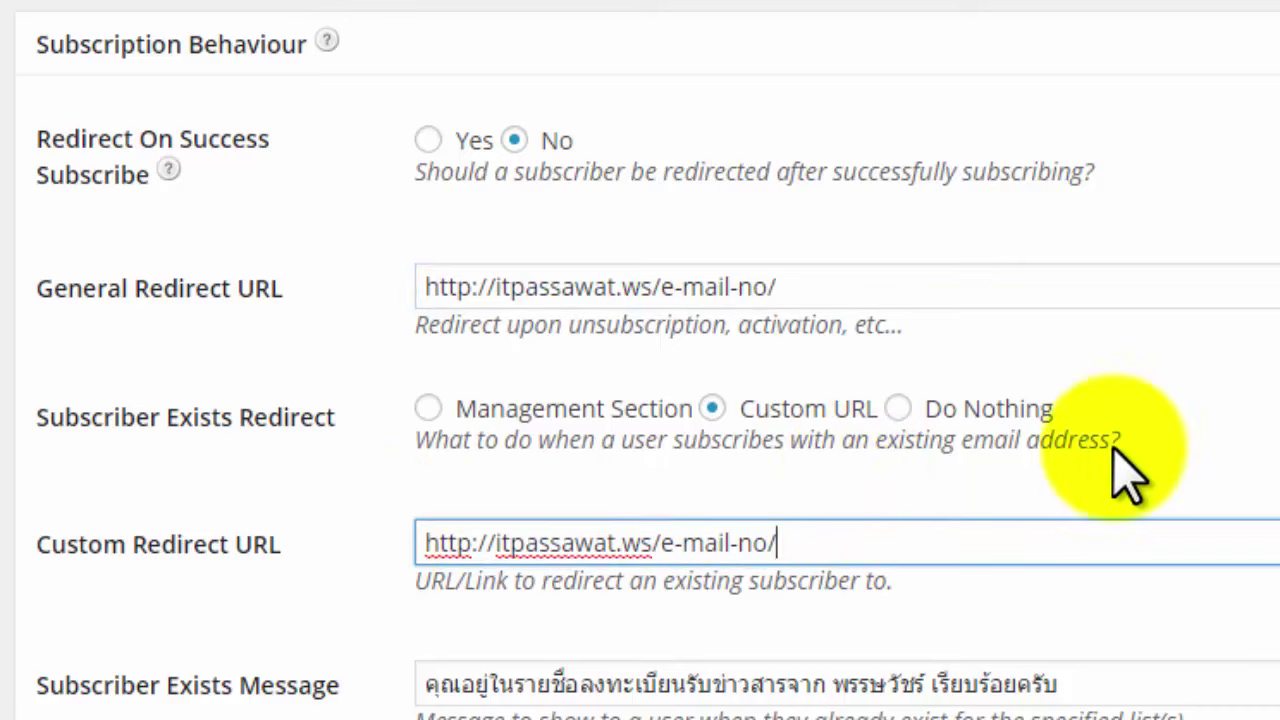
pyautogui.click(1215, 400)
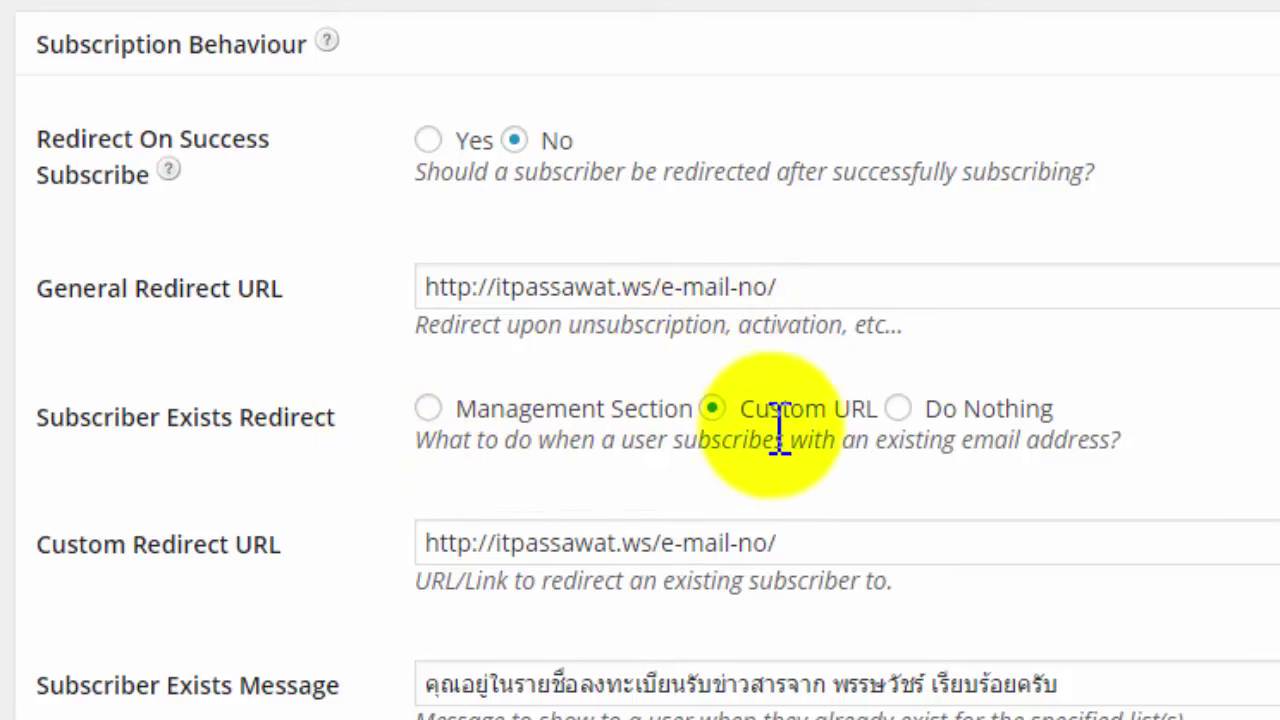
pyautogui.moveTo(836, 536); pyautogui.dragTo(393, 540)
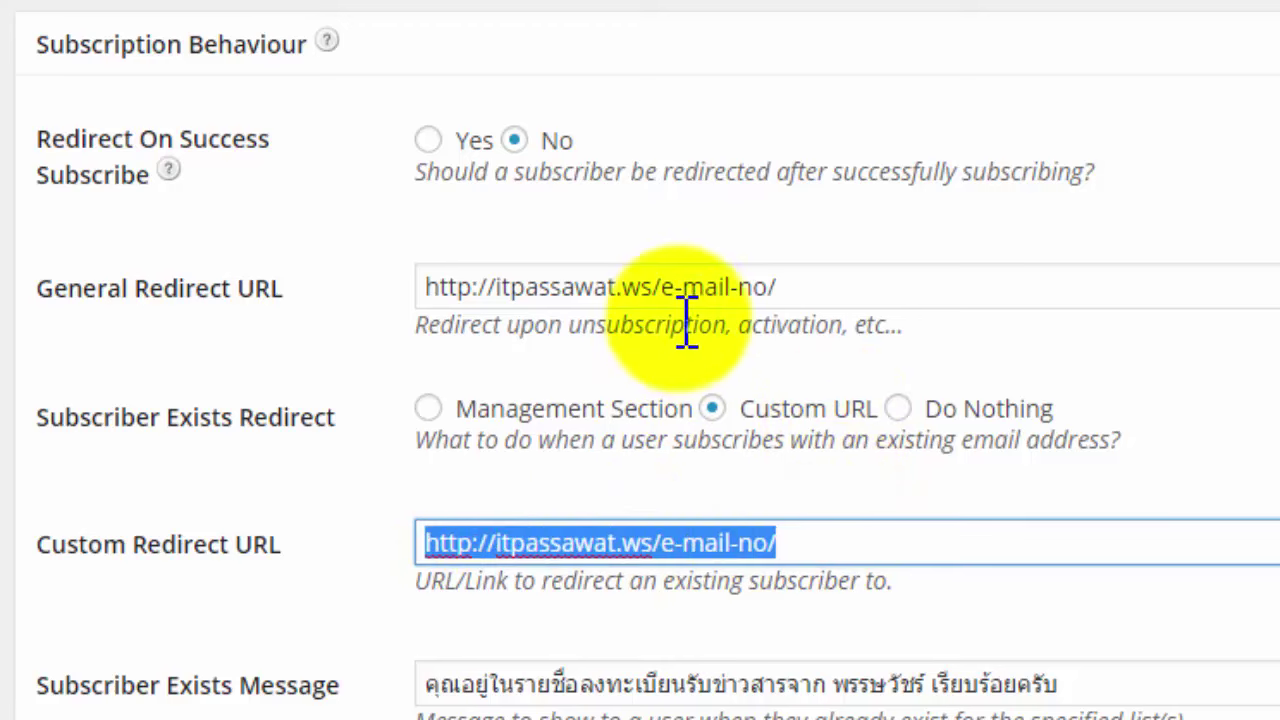
pyautogui.click(680, 290)
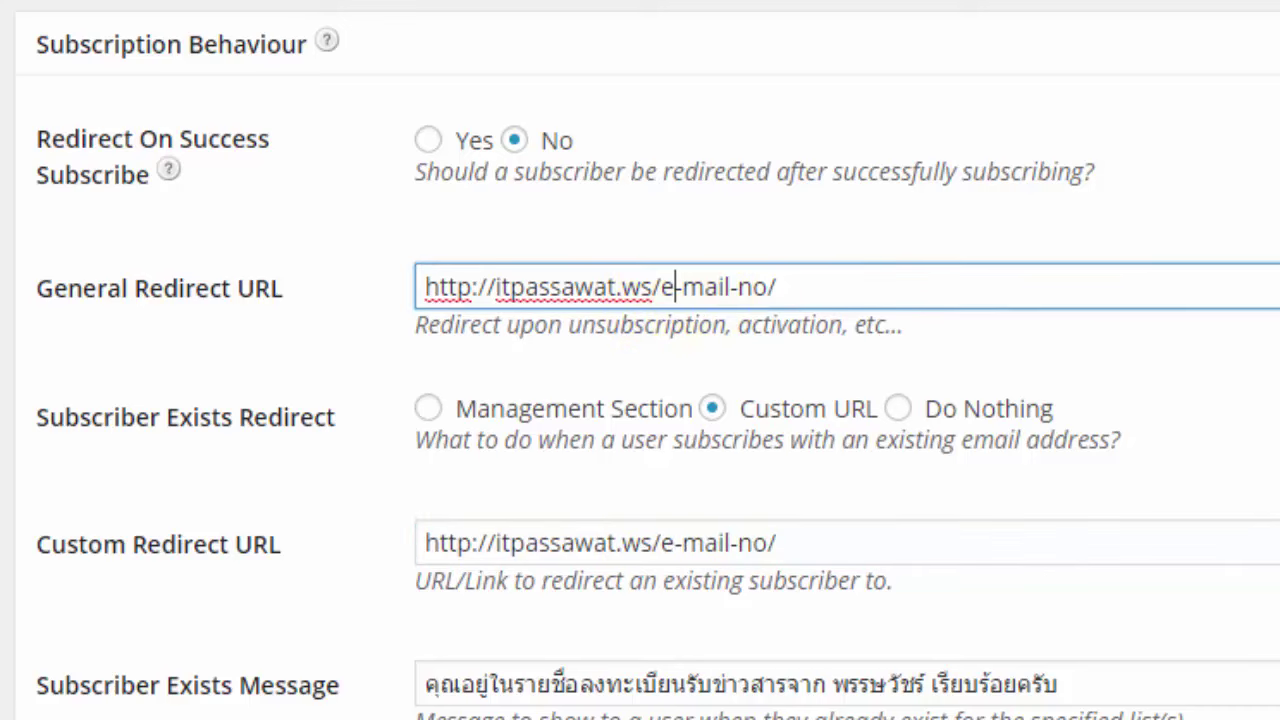
pyautogui.scroll(-5, 680, 290)
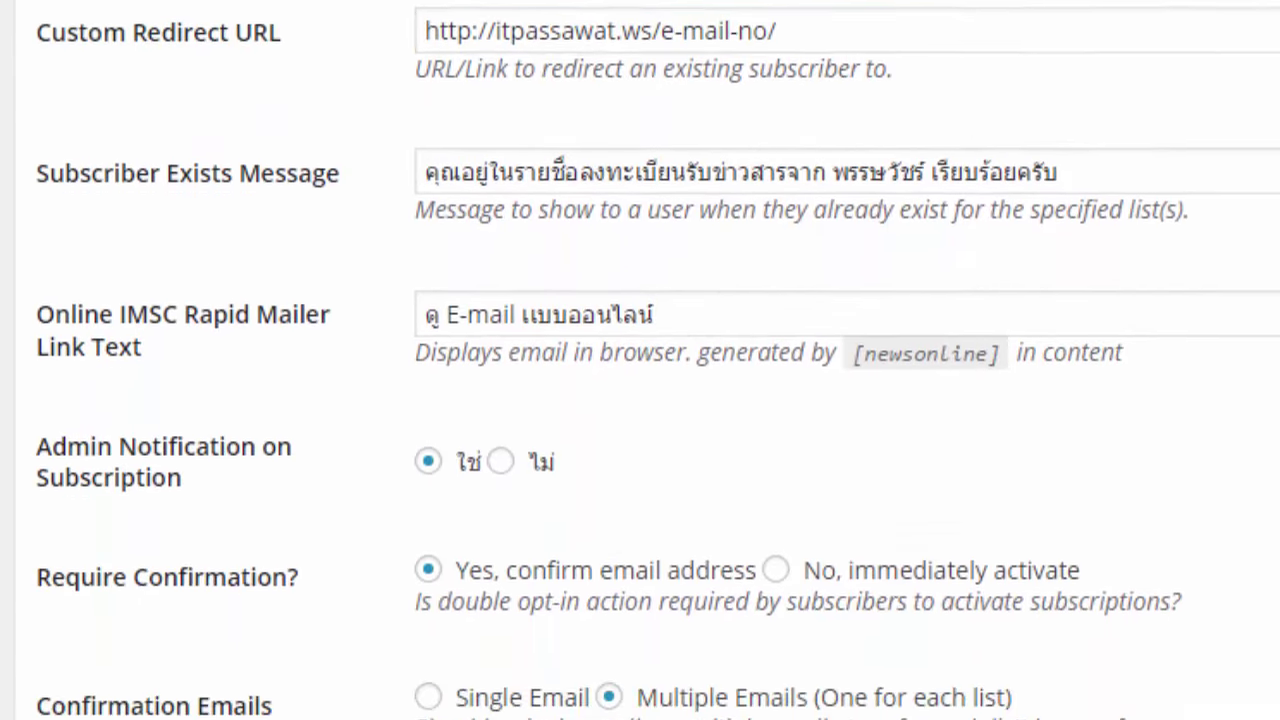
pyautogui.scroll(2, 886, 278)
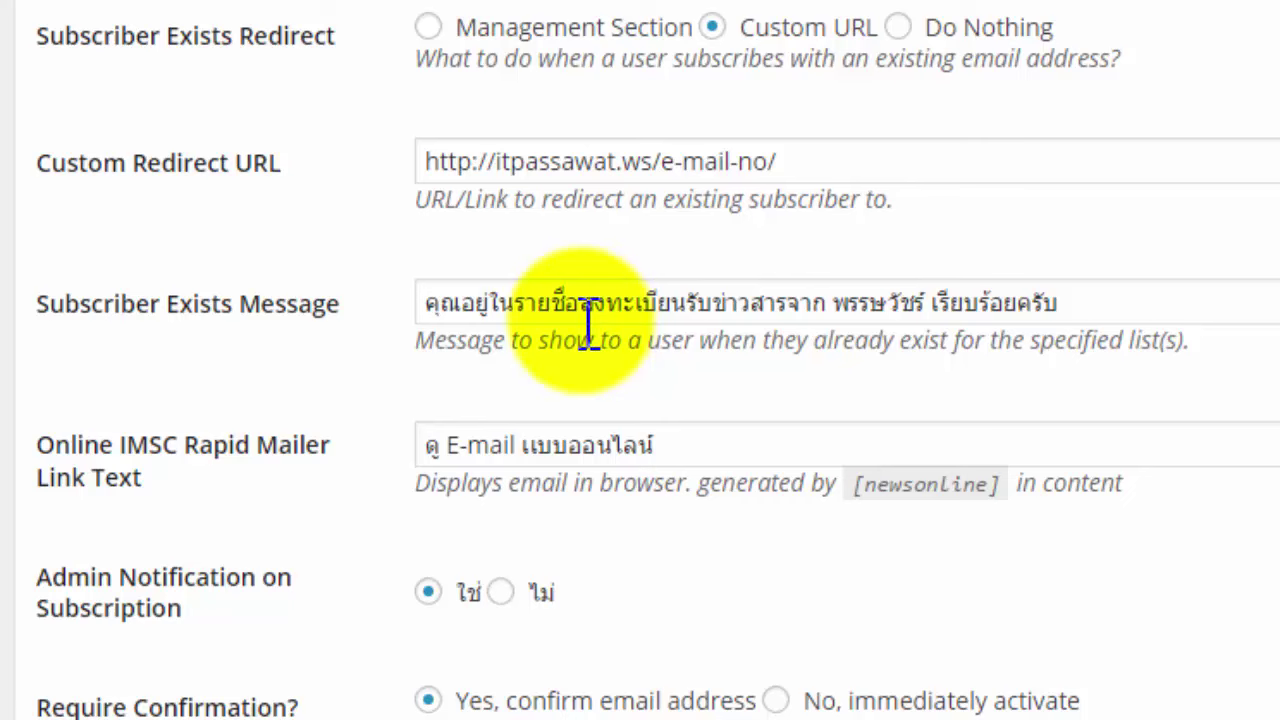
pyautogui.click(867, 313)
pyautogui.moveTo(835, 305); pyautogui.dragTo(922, 304)
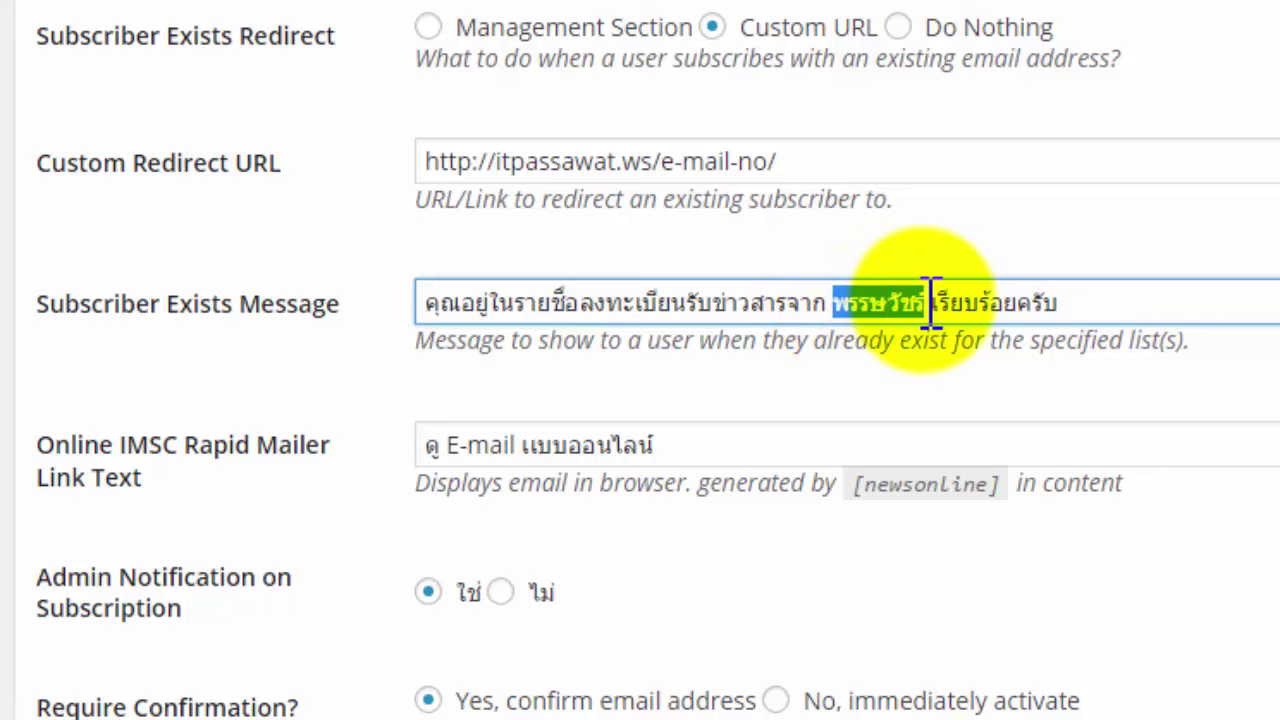
pyautogui.moveTo(935, 303); pyautogui.dragTo(1074, 302)
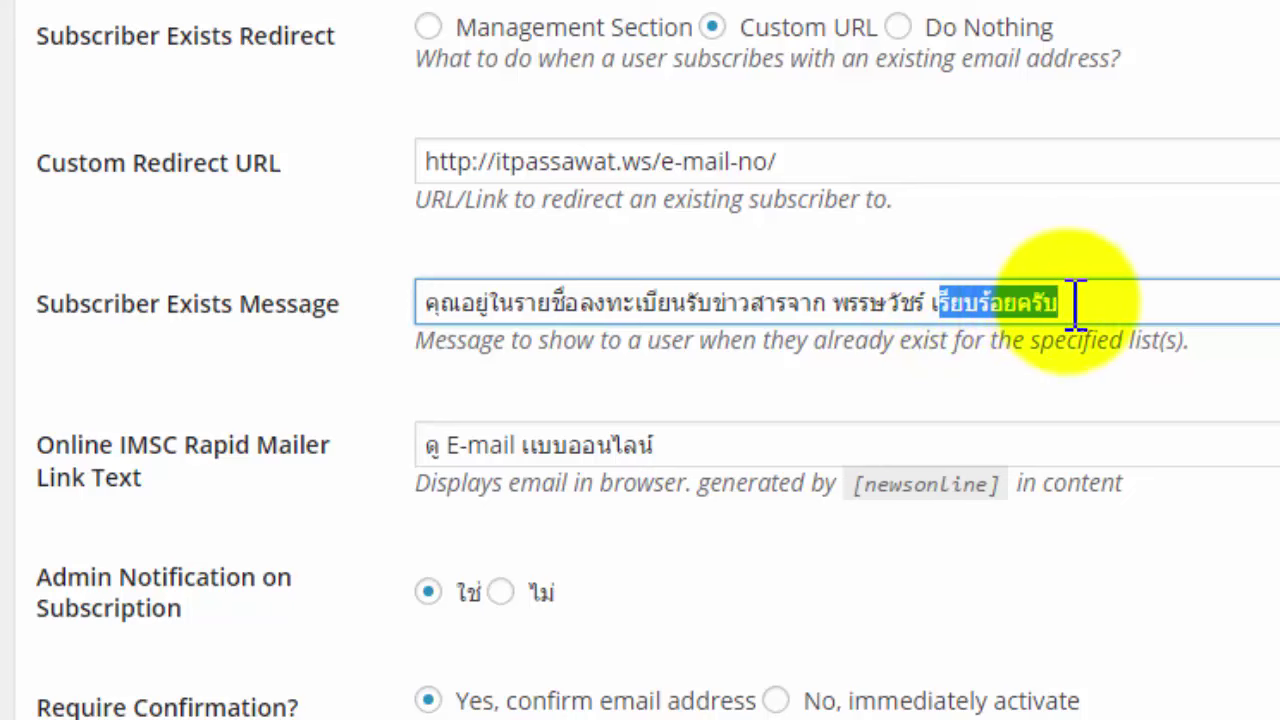
pyautogui.click(1080, 302)
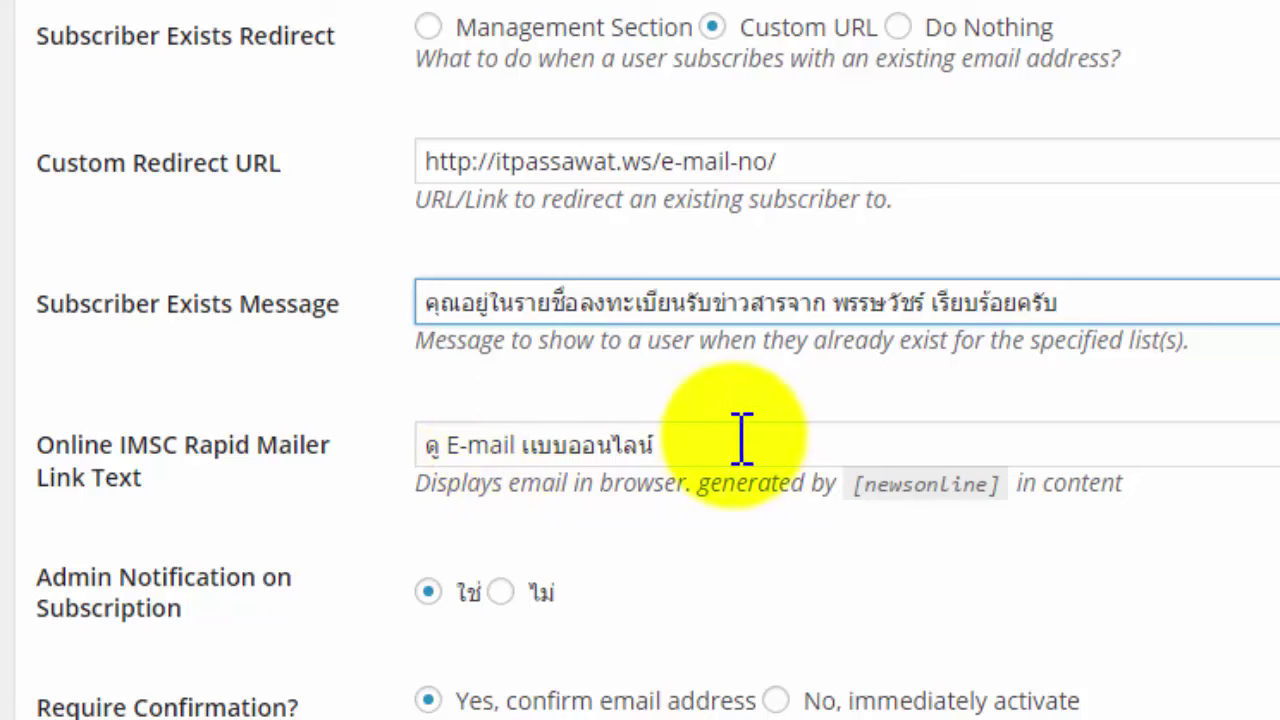
pyautogui.moveTo(745, 437); pyautogui.dragTo(427, 445)
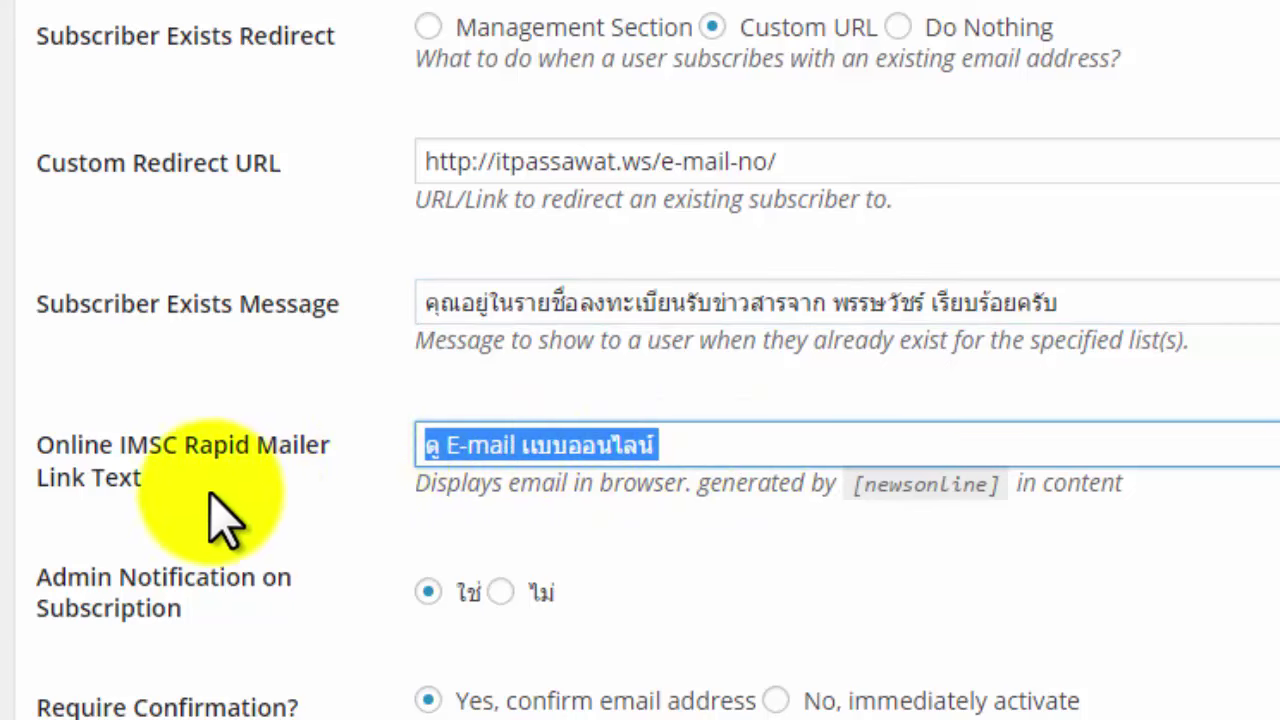
pyautogui.click(408, 385)
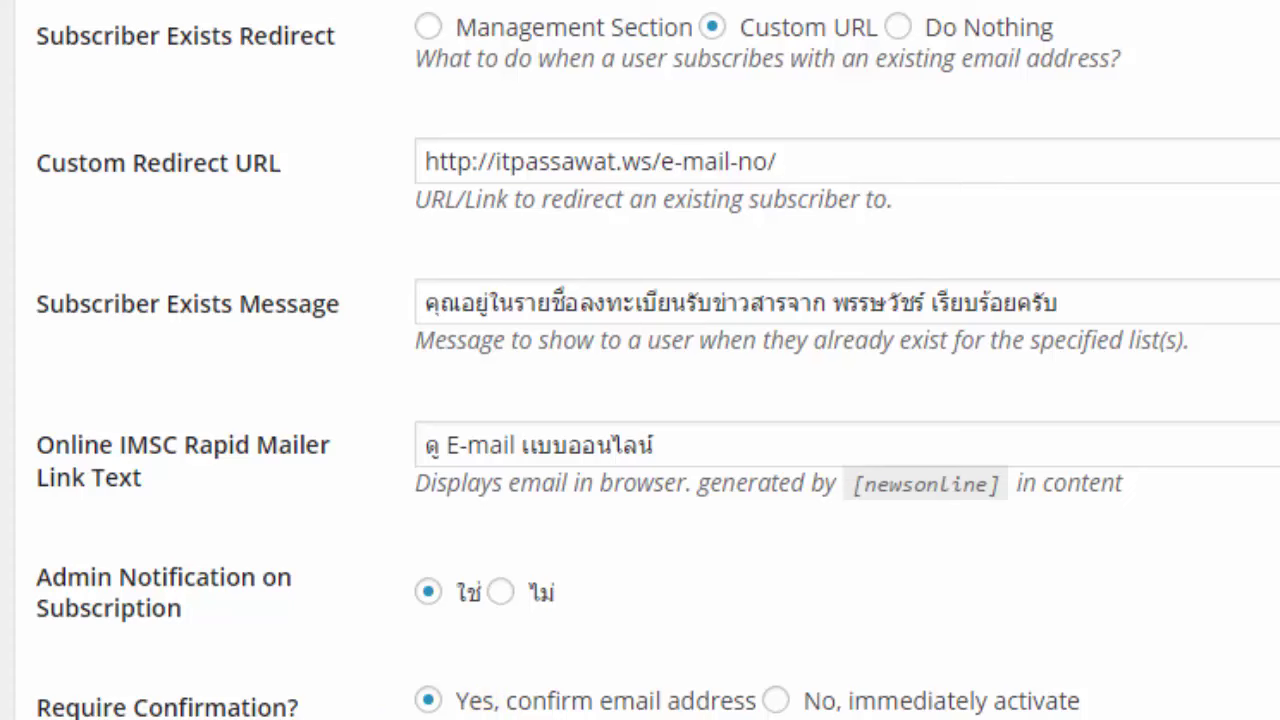
pyautogui.scroll(-5, 640, 360)
pyautogui.scroll(-1, 640, 360)
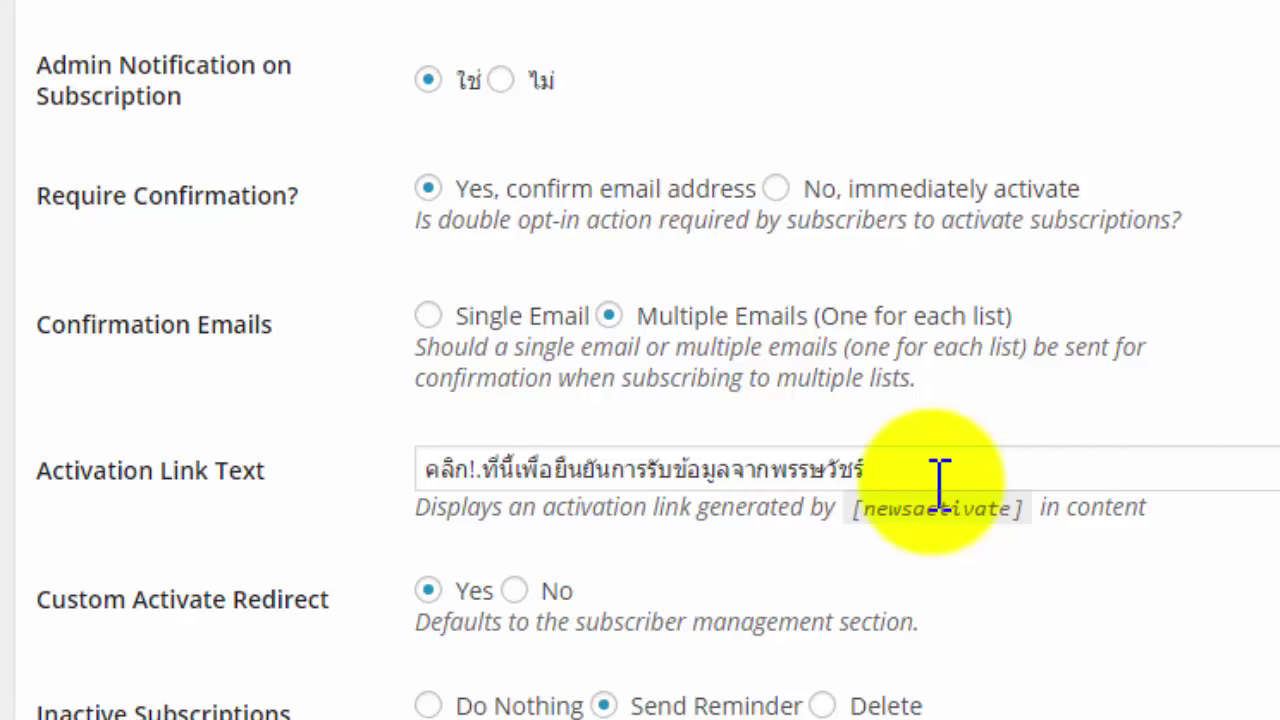
# Review the Activation Link Text and the 00 reminder days value.
pyautogui.moveTo(933, 475); pyautogui.dragTo(781, 470)
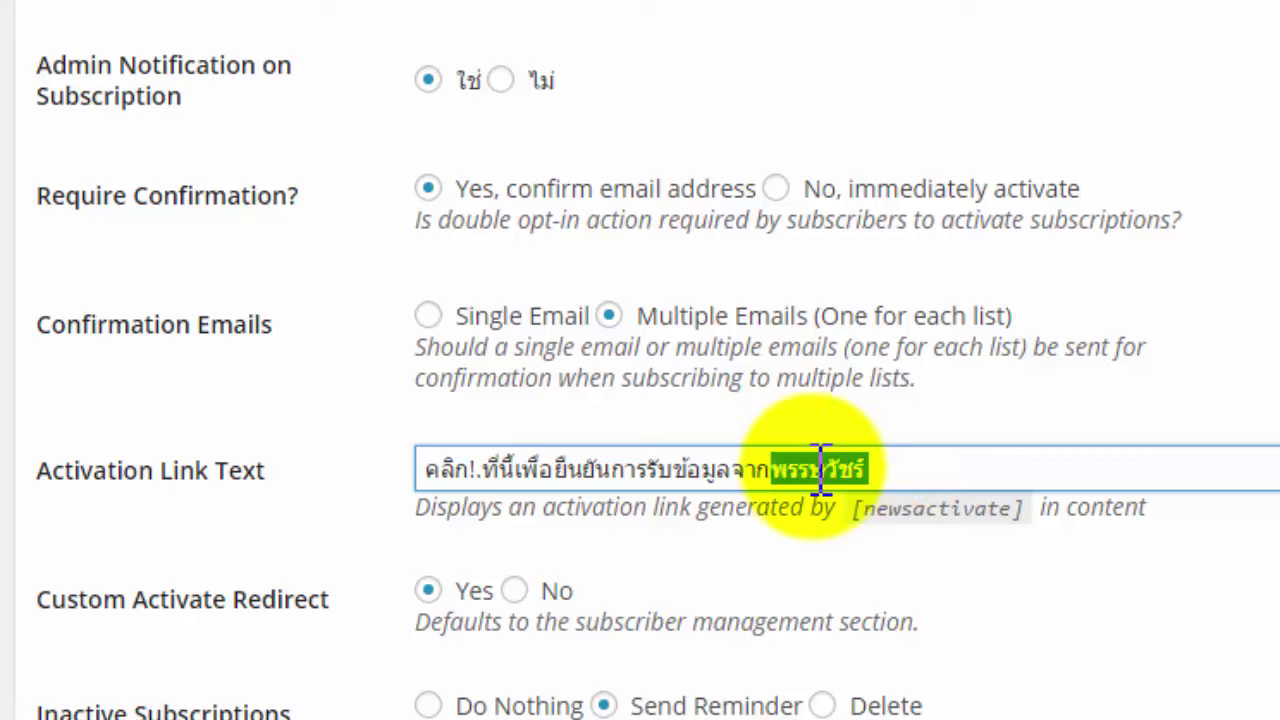
pyautogui.click(828, 467)
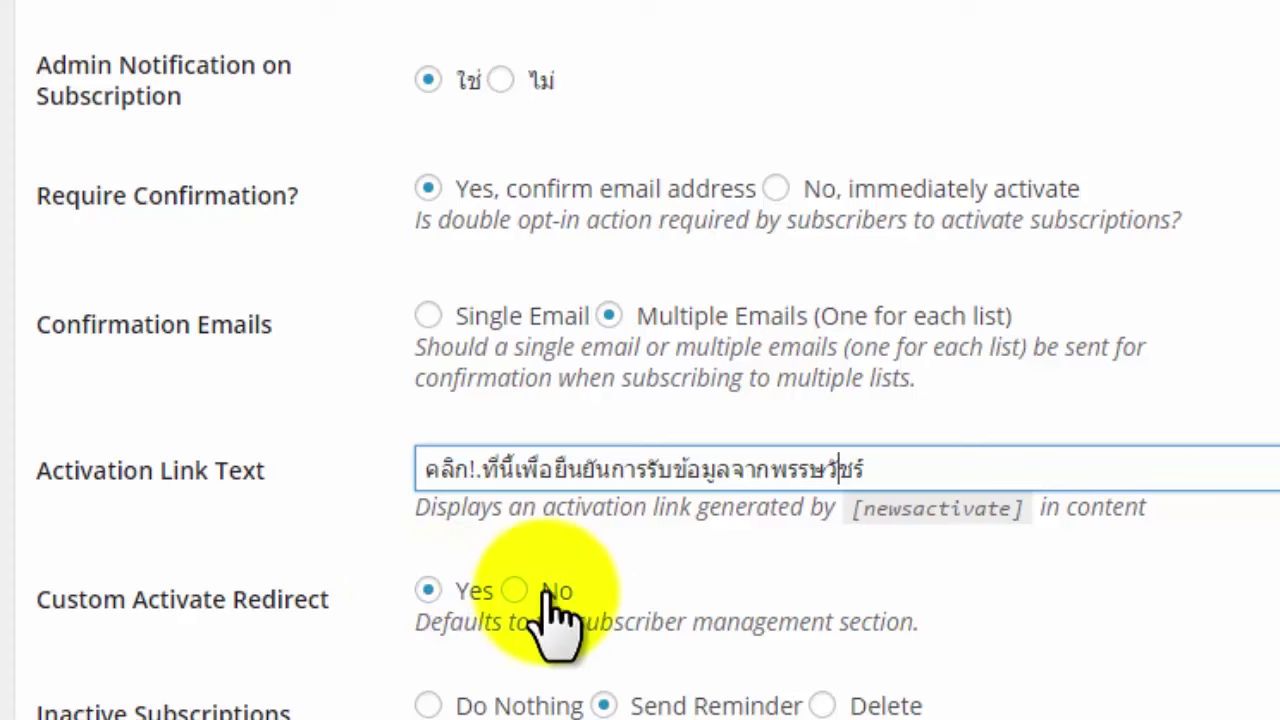
pyautogui.click(630, 574)
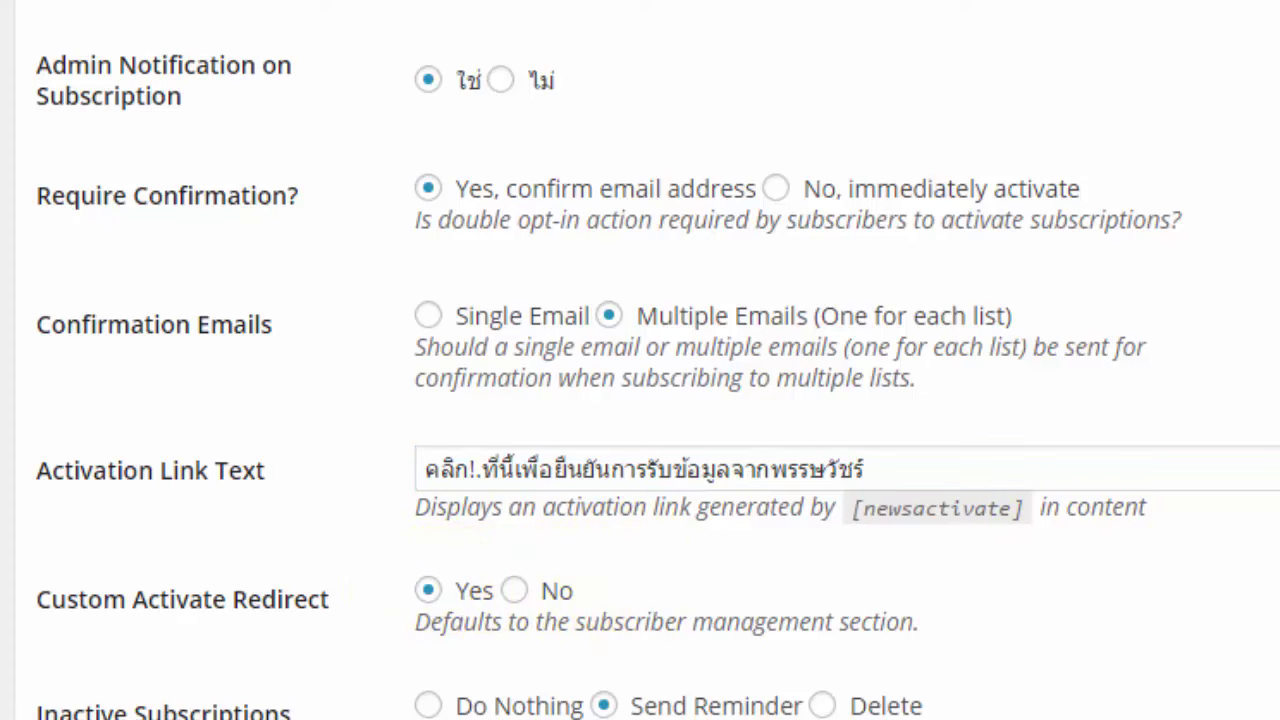
pyautogui.scroll(-5, 640, 360)
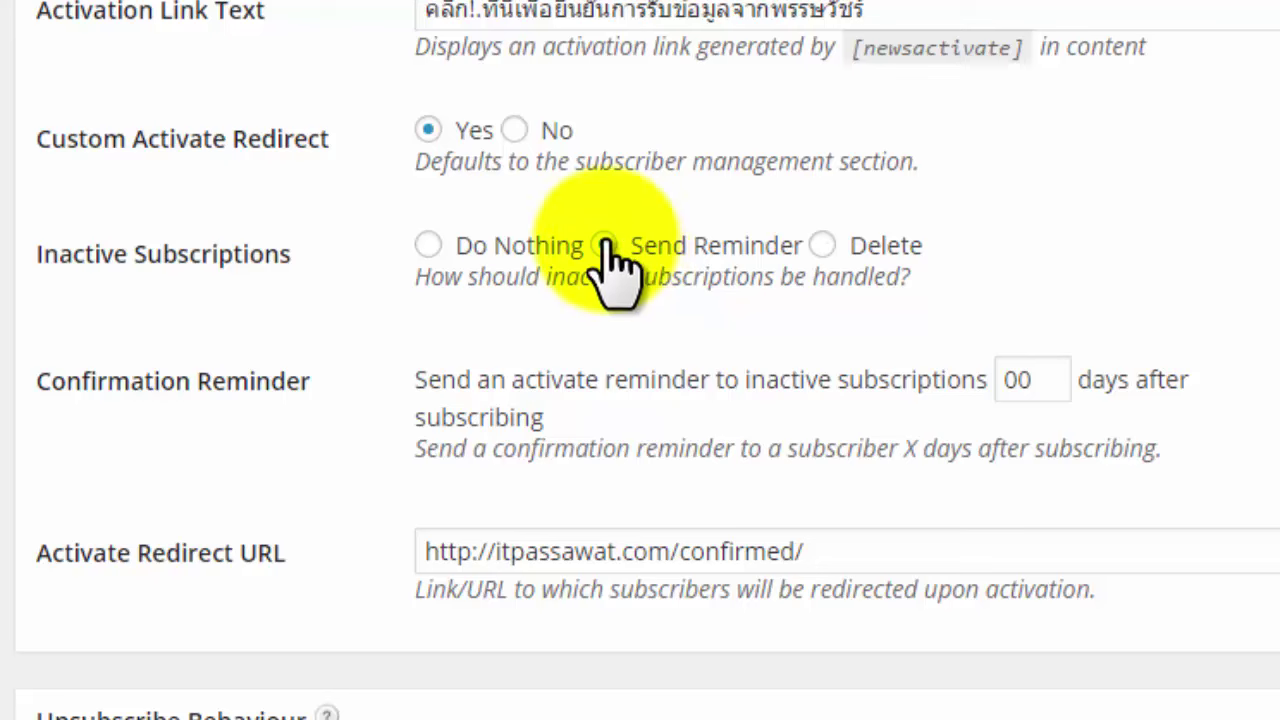
pyautogui.press('Tab')
pyautogui.click(1032, 392)
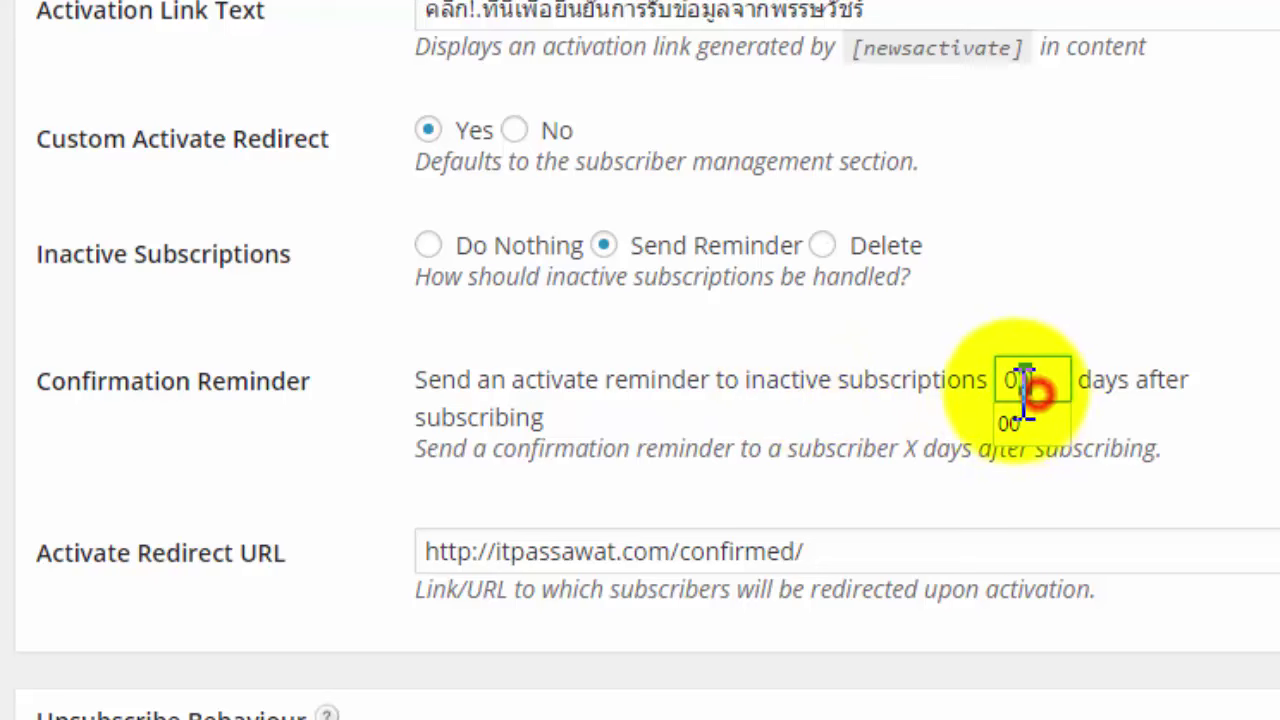
pyautogui.moveTo(1025, 392); pyautogui.dragTo(1010, 395)
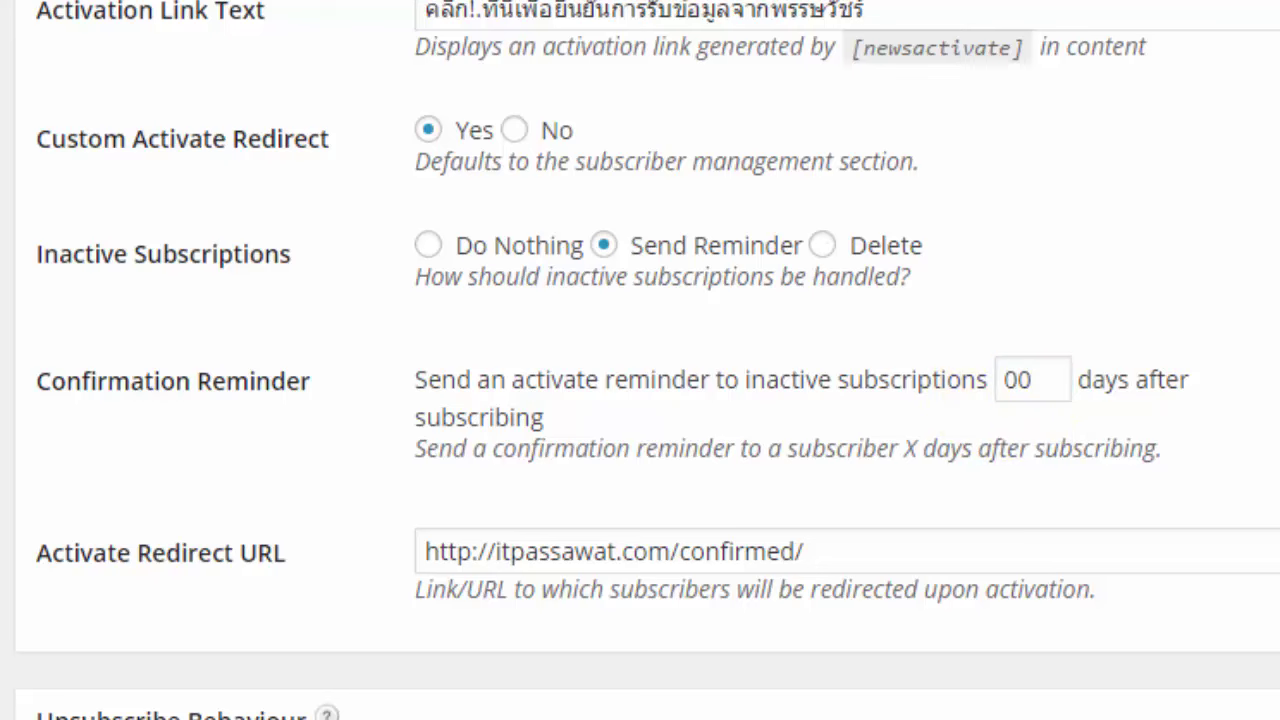
# Select the Activate Redirect URL and bring the Notepad URL list forward beside it.
pyautogui.moveTo(928, 546); pyautogui.dragTo(343, 549)
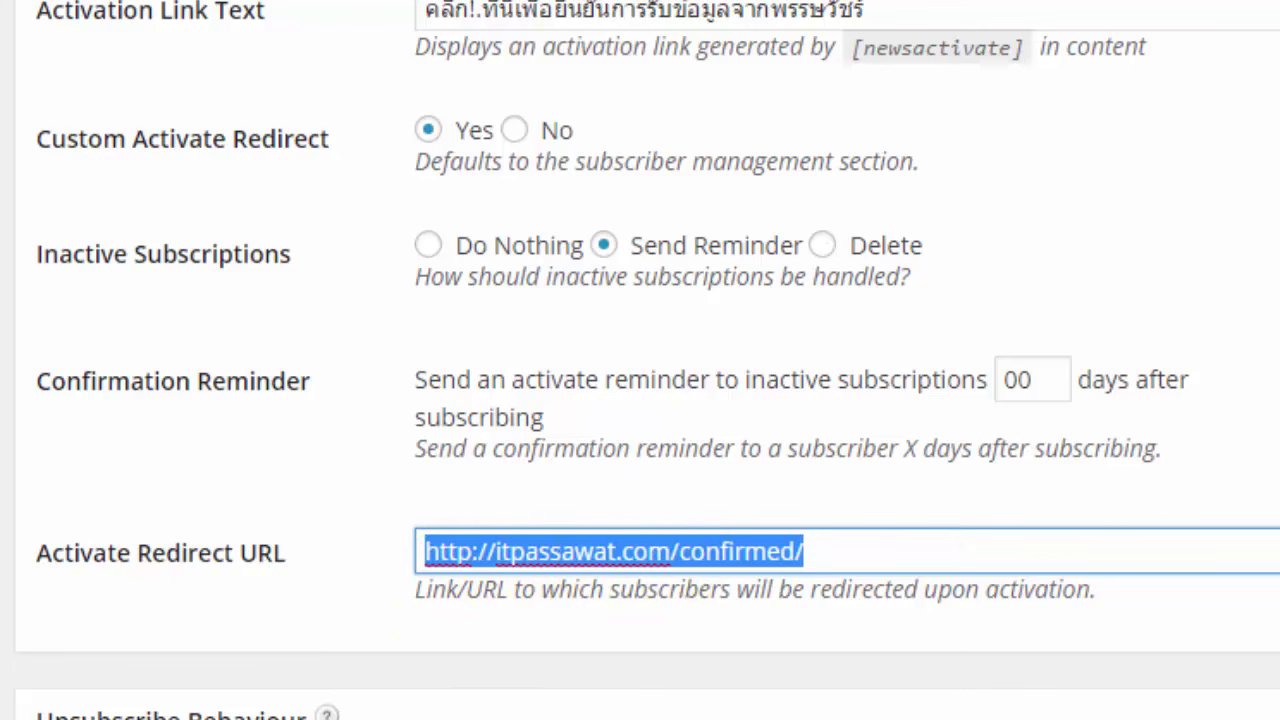
pyautogui.hotkey('alt', 'Tab')
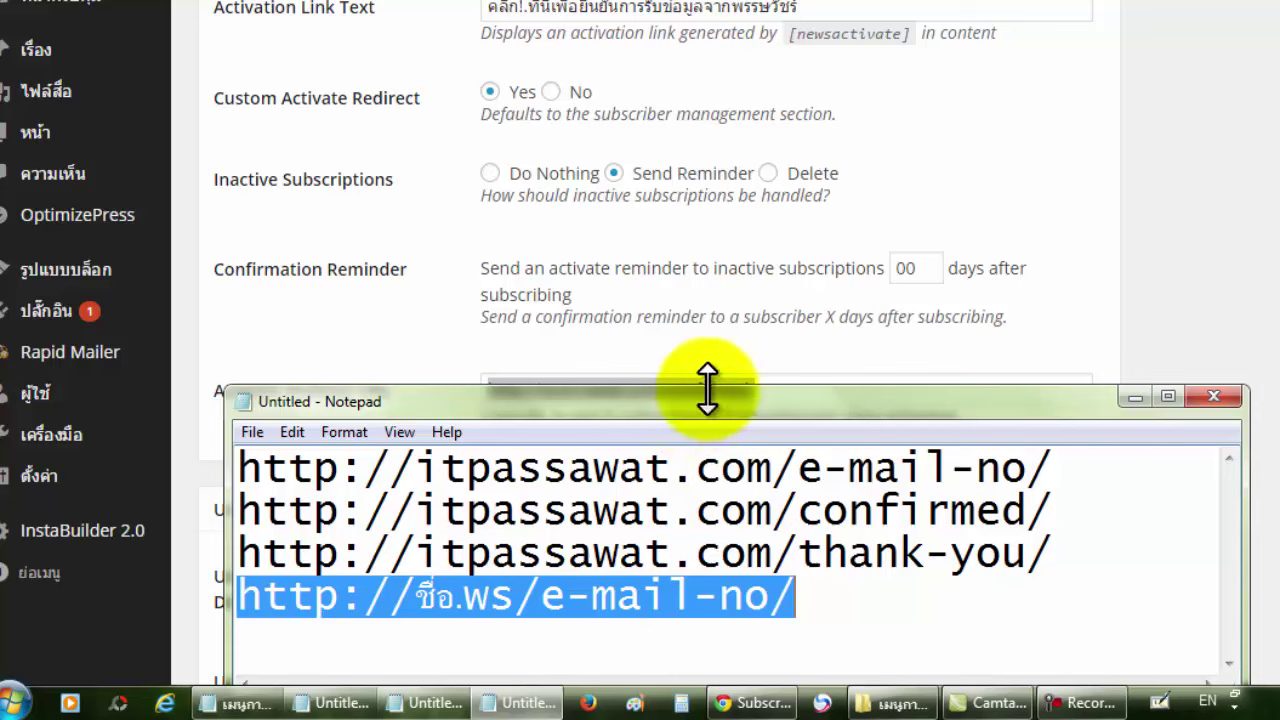
pyautogui.moveTo(707, 388); pyautogui.dragTo(704, 458)
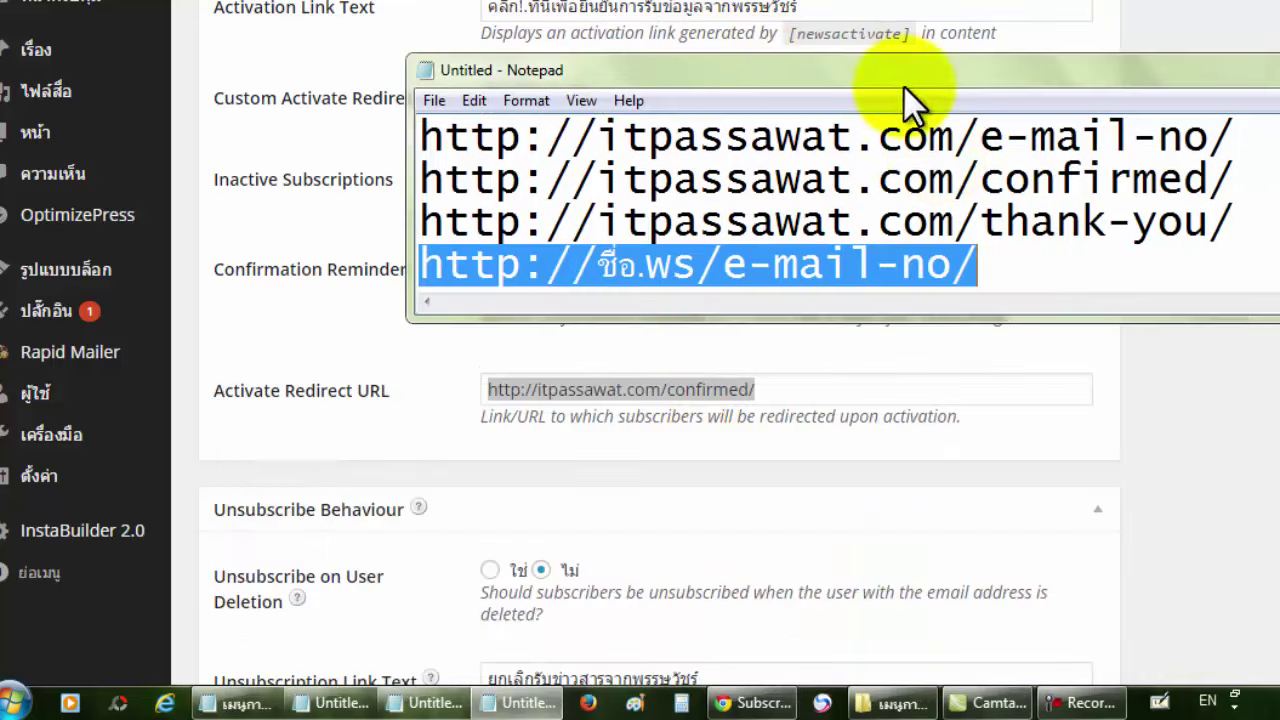
# Duplicate the confirmed URL from line 2 as a new line at the end of Notepad.
pyautogui.moveTo(1238, 183); pyautogui.dragTo(418, 180)
pyautogui.rightClick(460, 185)
pyautogui.click(517, 261)
pyautogui.click(1077, 270)
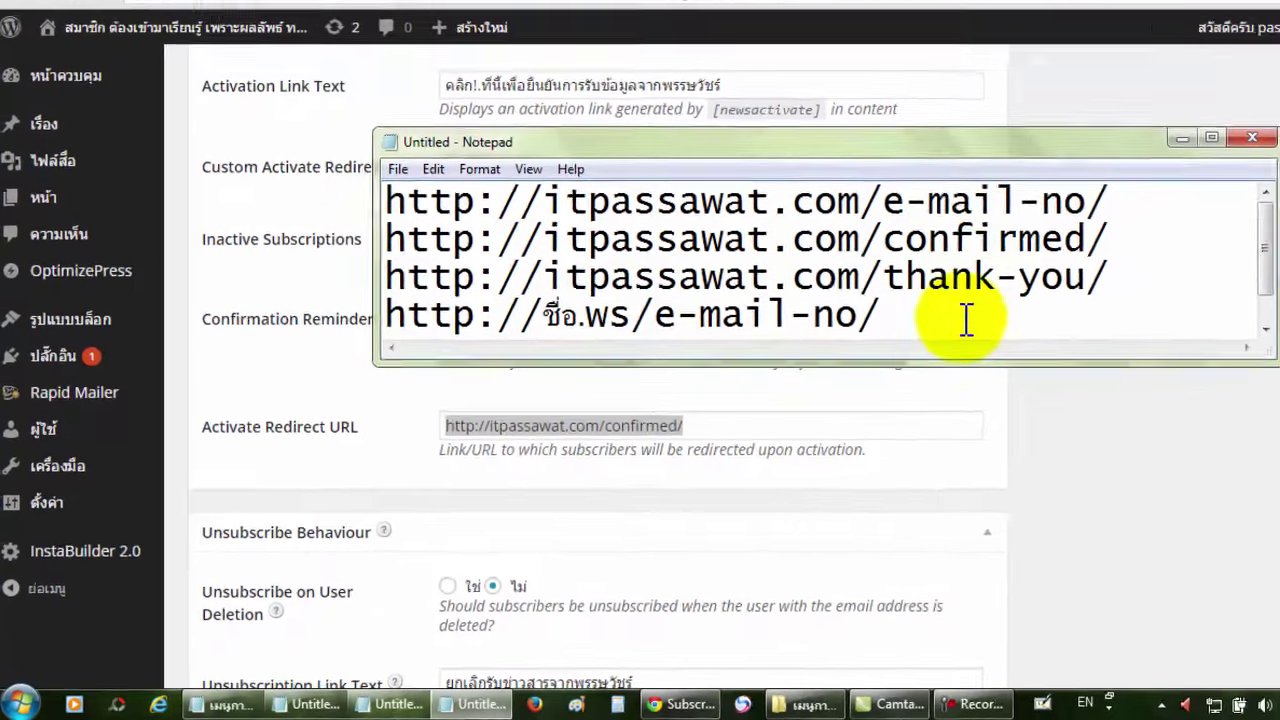
pyautogui.press('Return')
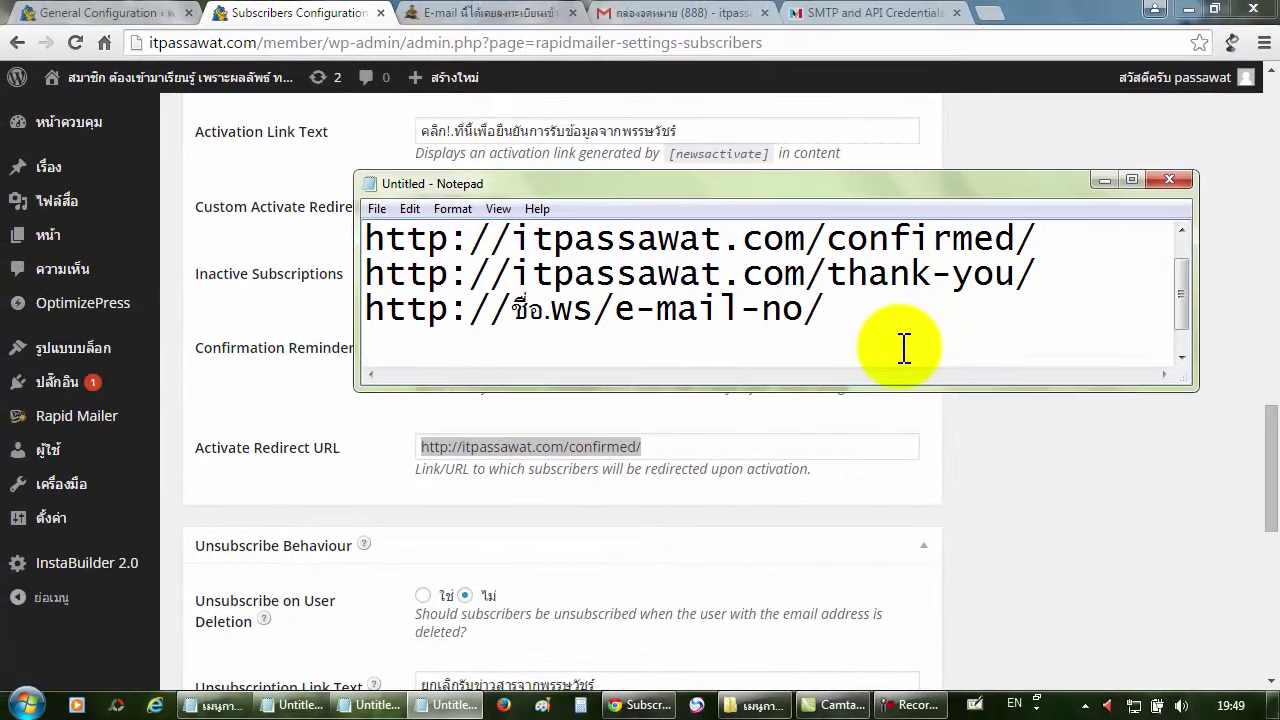
pyautogui.hotkey('ctrl', 'v')
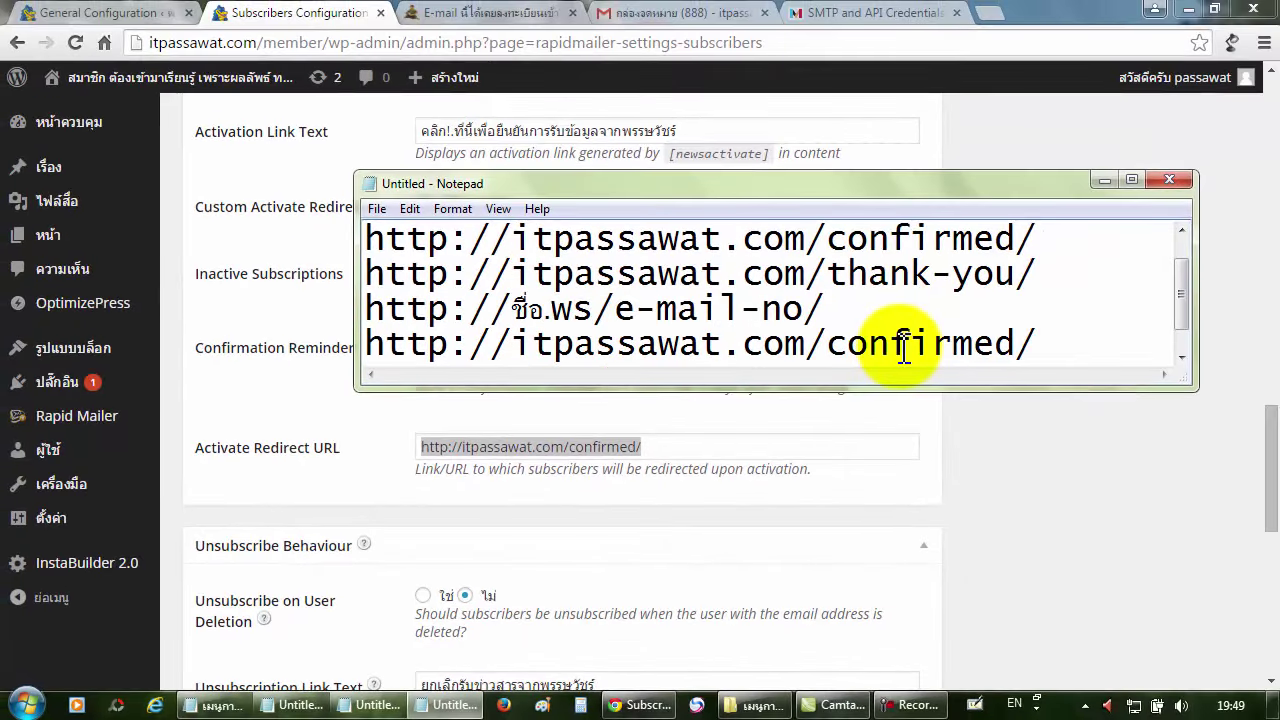
pyautogui.moveTo(806, 345); pyautogui.dragTo(524, 352)
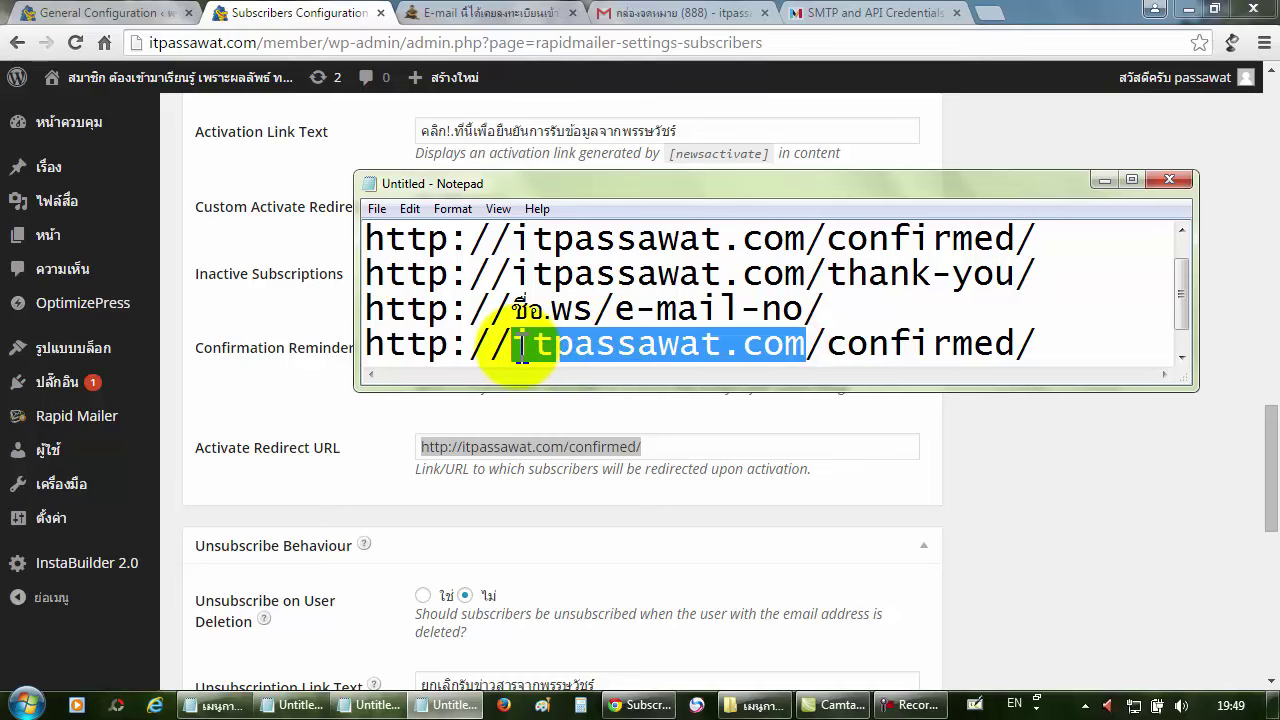
pyautogui.press('BackSpace')
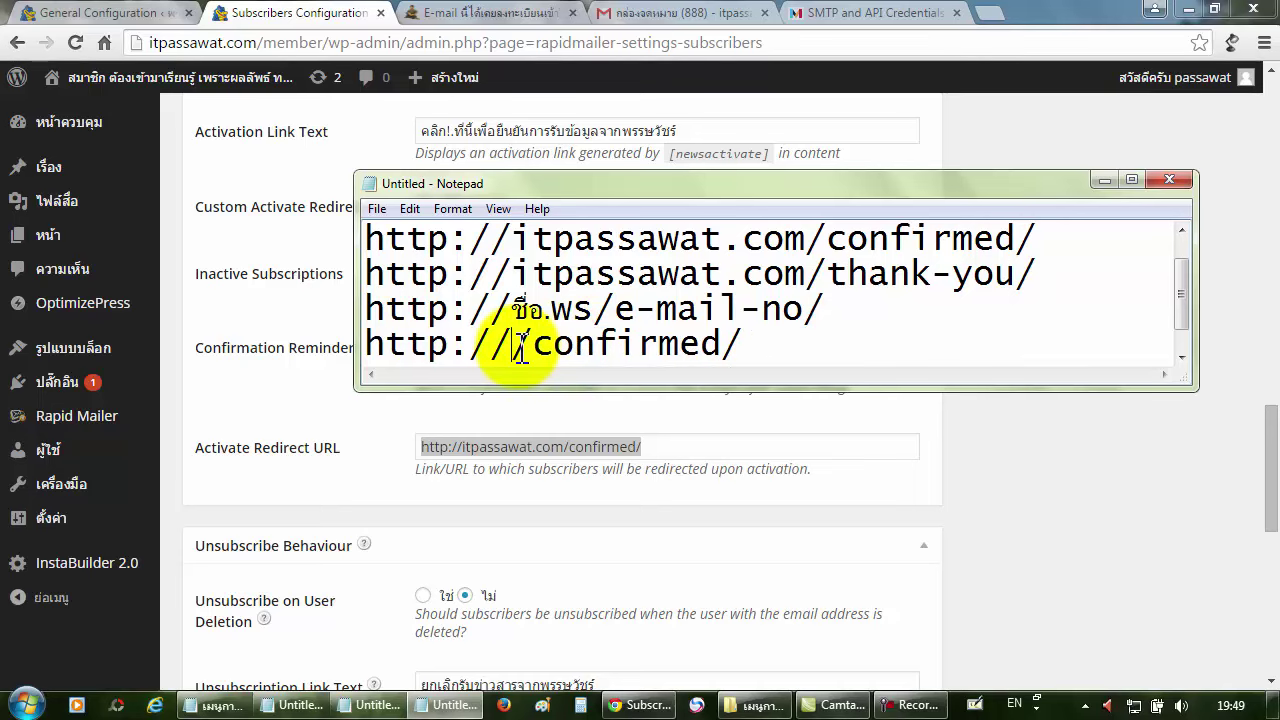
pyautogui.press('`')
pyautogui.write('ชื่อ')
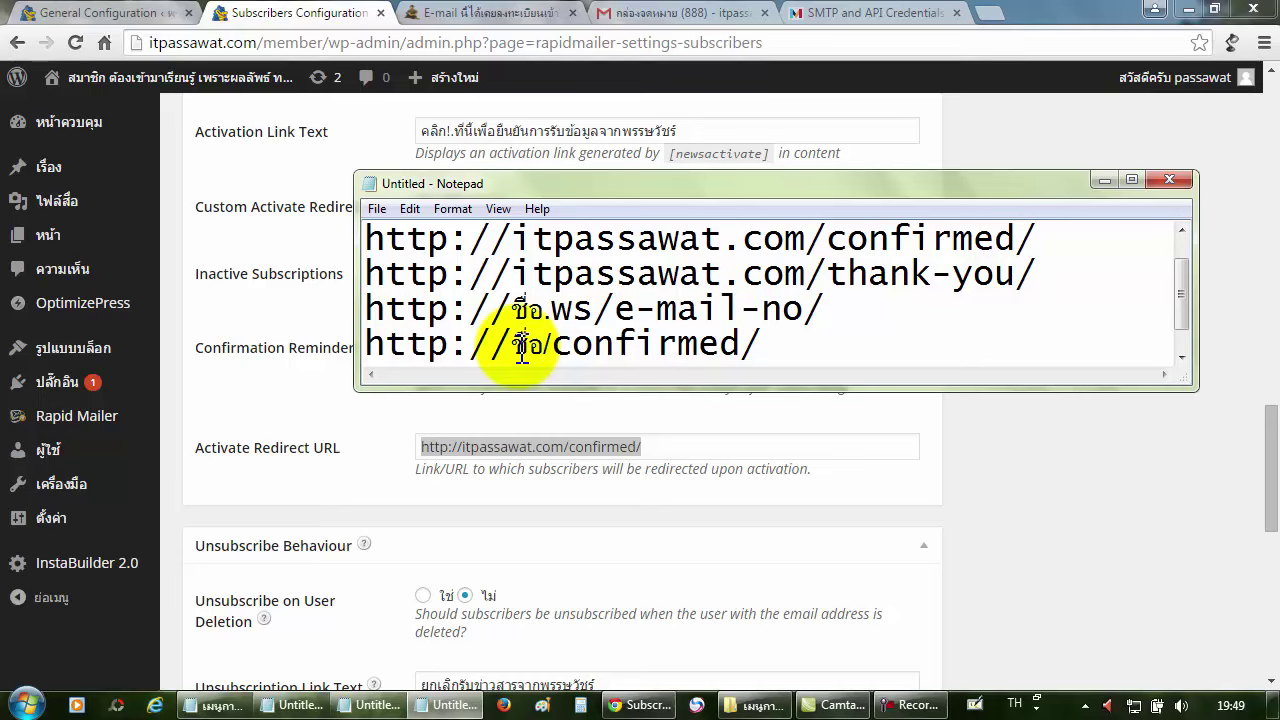
pyautogui.press('`')
pyautogui.write('.')
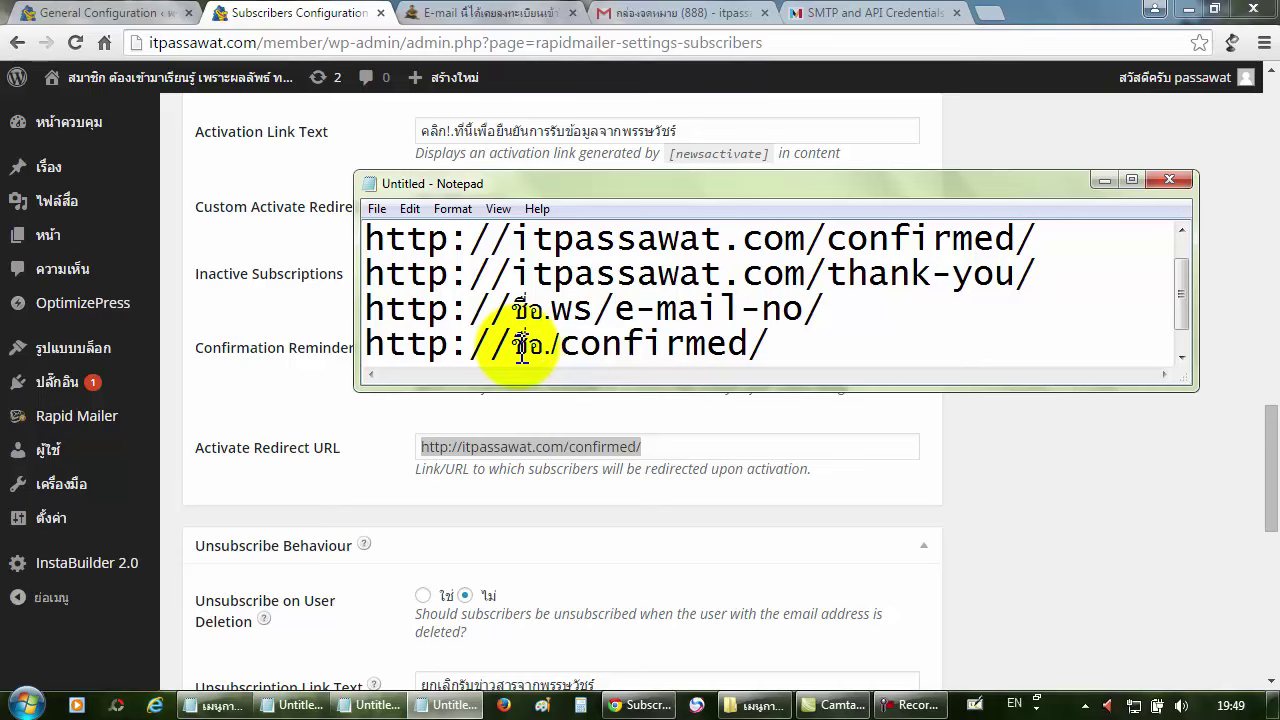
pyautogui.write('ws')
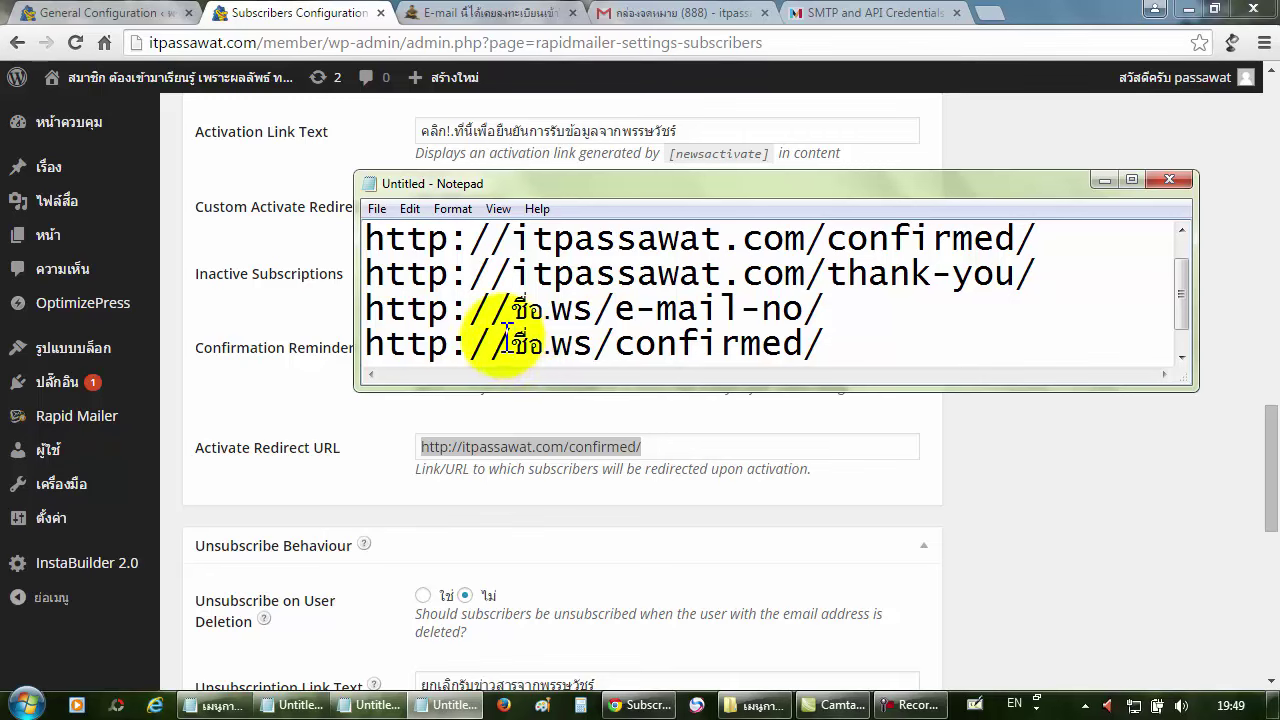
pyautogui.moveTo(836, 349); pyautogui.dragTo(407, 342)
pyautogui.rightClick(409, 341)
pyautogui.click(444, 400)
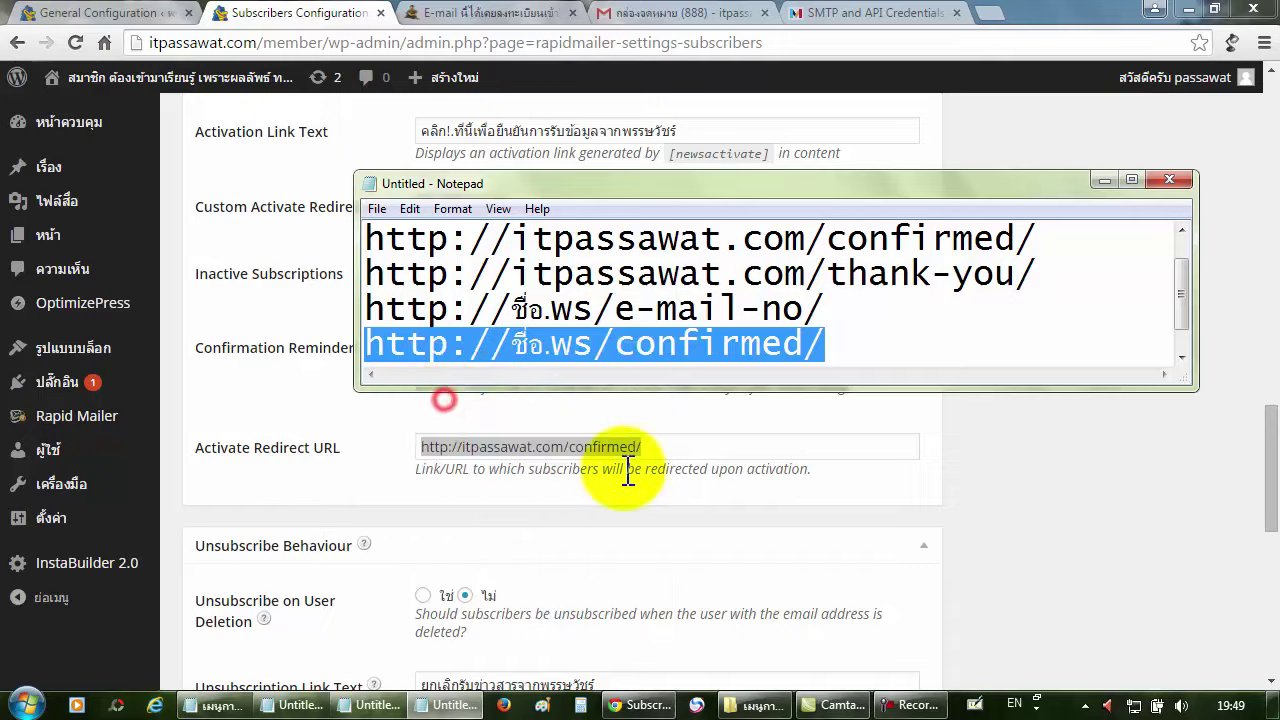
# Select the whole Activate Redirect URL value in the WordPress settings.
pyautogui.tripleClick(700, 449)
pyautogui.moveTo(605, 447); pyautogui.dragTo(562, 450)
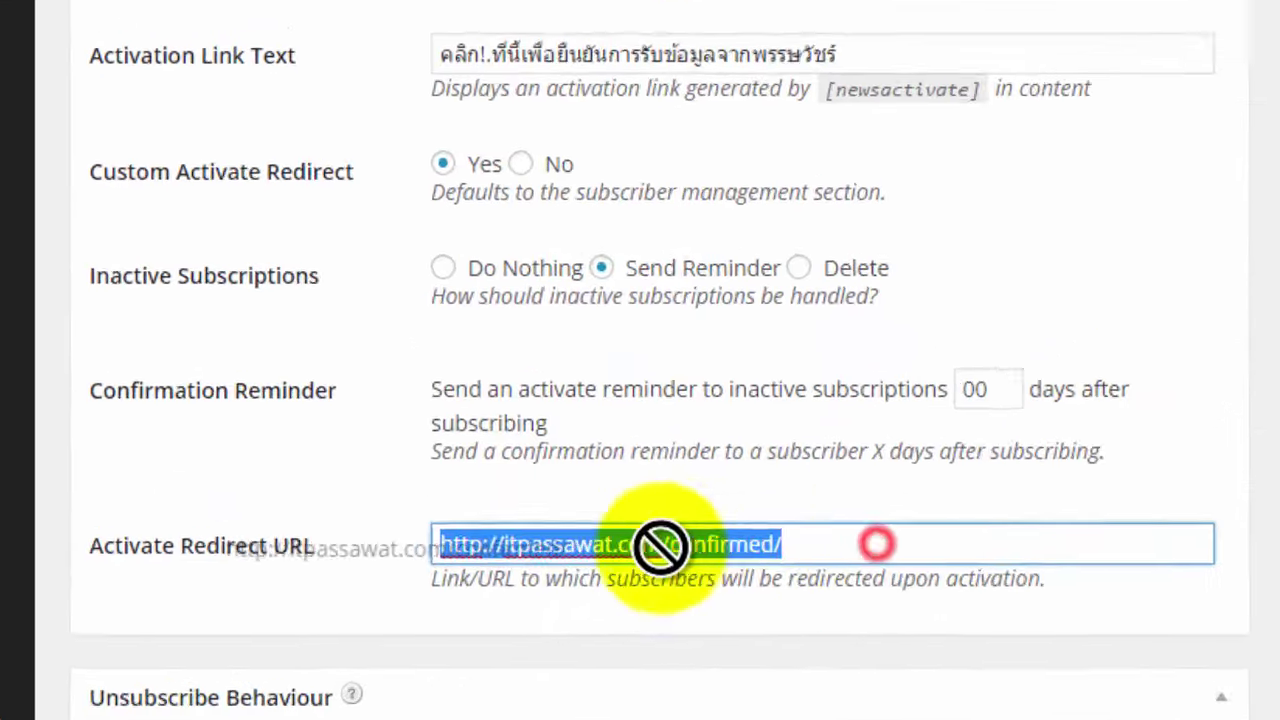
pyautogui.moveTo(660, 547); pyautogui.dragTo(448, 544)
pyautogui.click(870, 544)
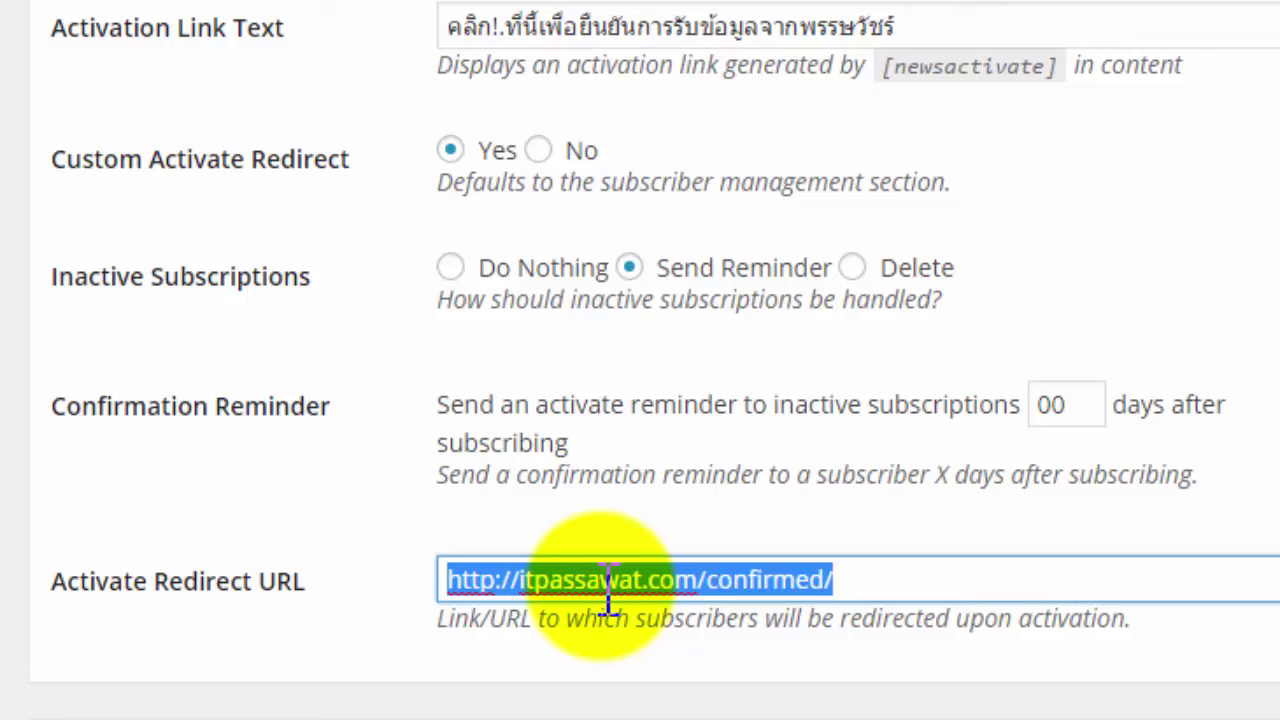
# Paste the .ws confirmed URL into Activate Redirect URL, replacing ชื่อ with itpassawat.
pyautogui.press('BackSpace')
pyautogui.hotkey('ctrl', 'v')
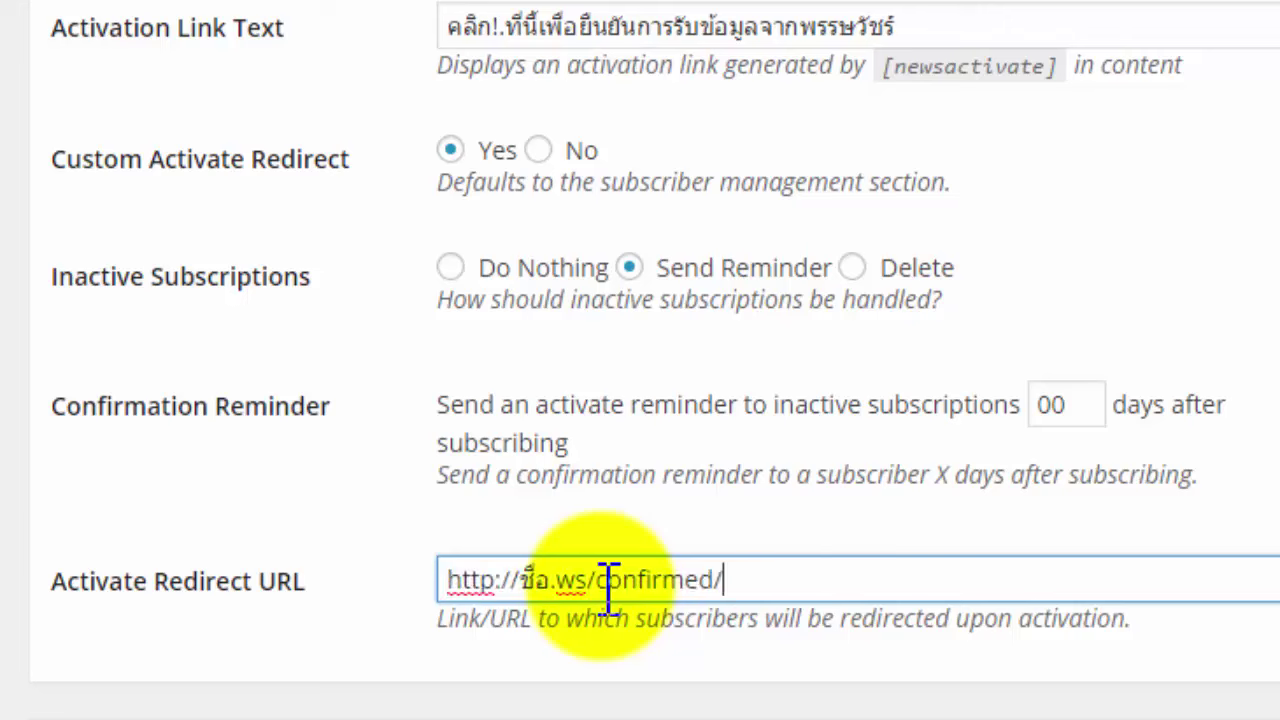
pyautogui.doubleClick(535, 580)
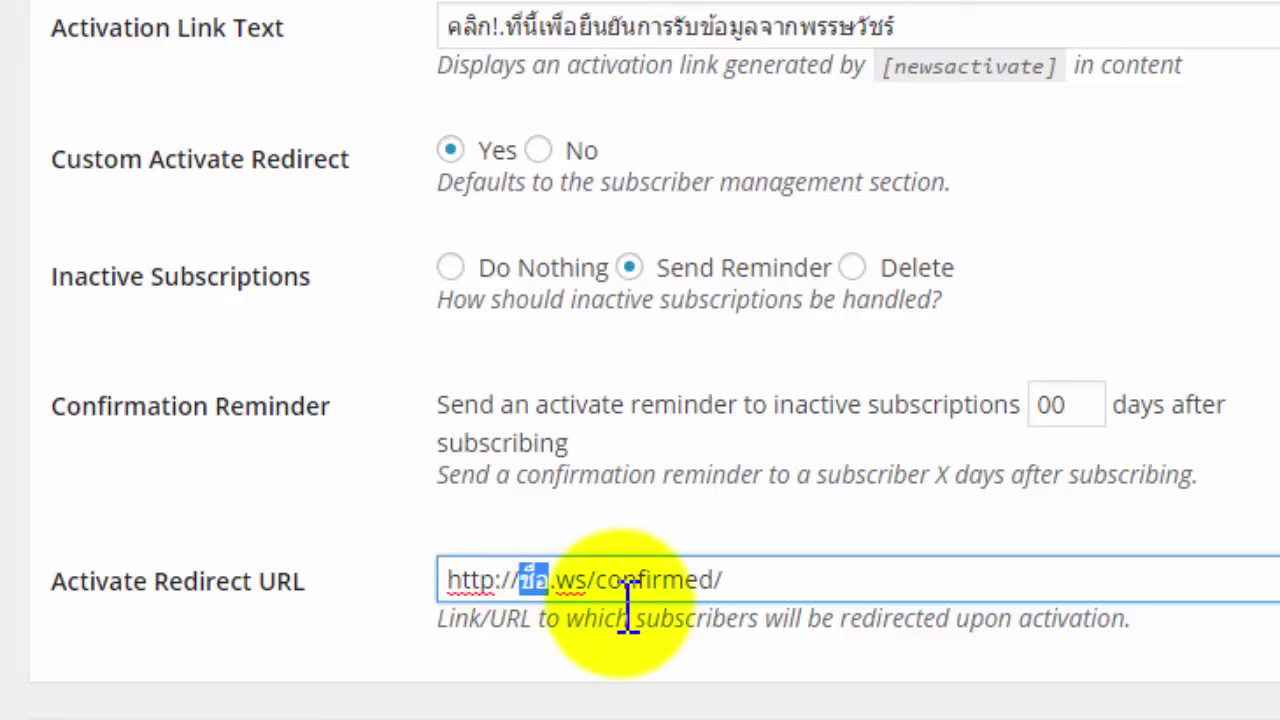
pyautogui.write('itpassawat')
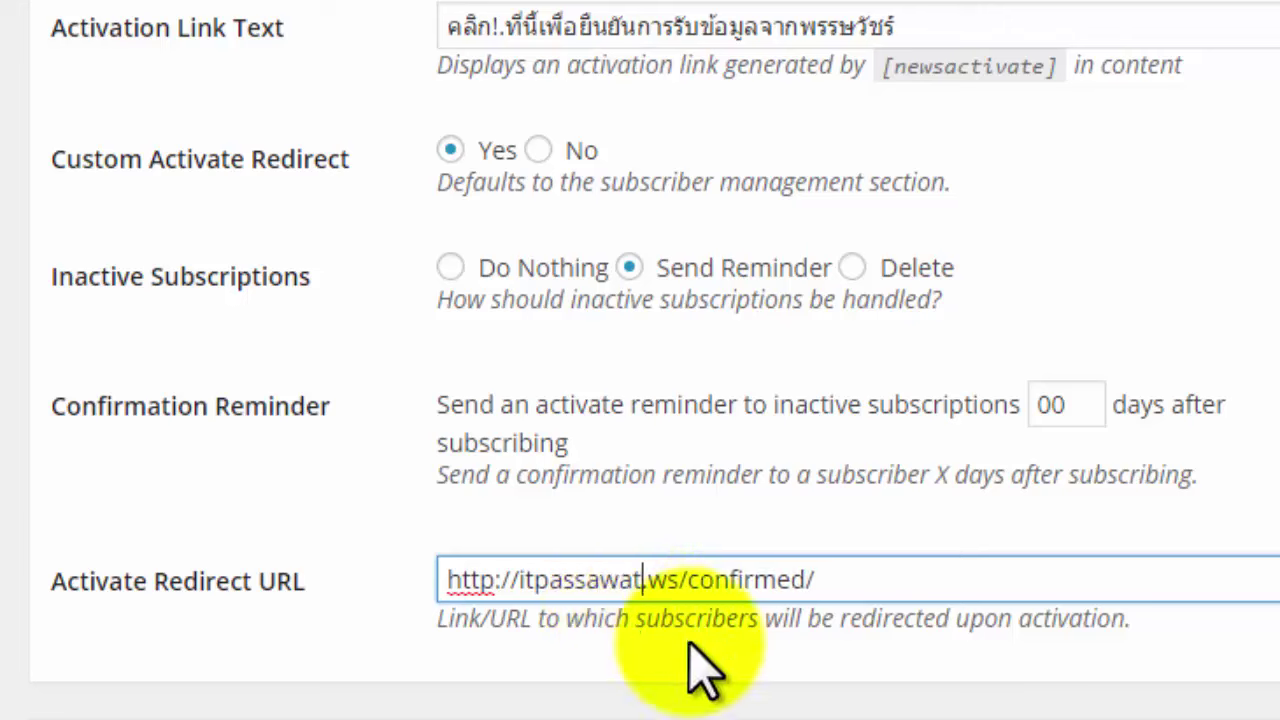
pyautogui.click(697, 680)
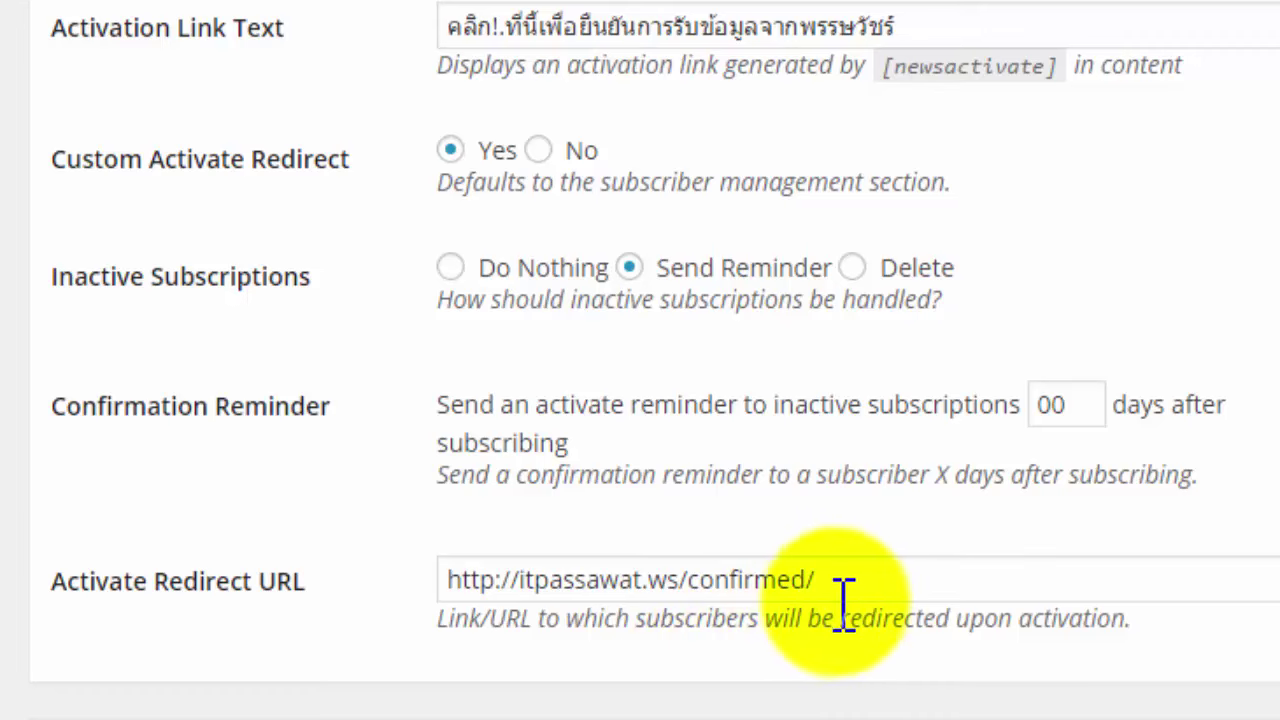
pyautogui.moveTo(877, 580); pyautogui.dragTo(690, 597)
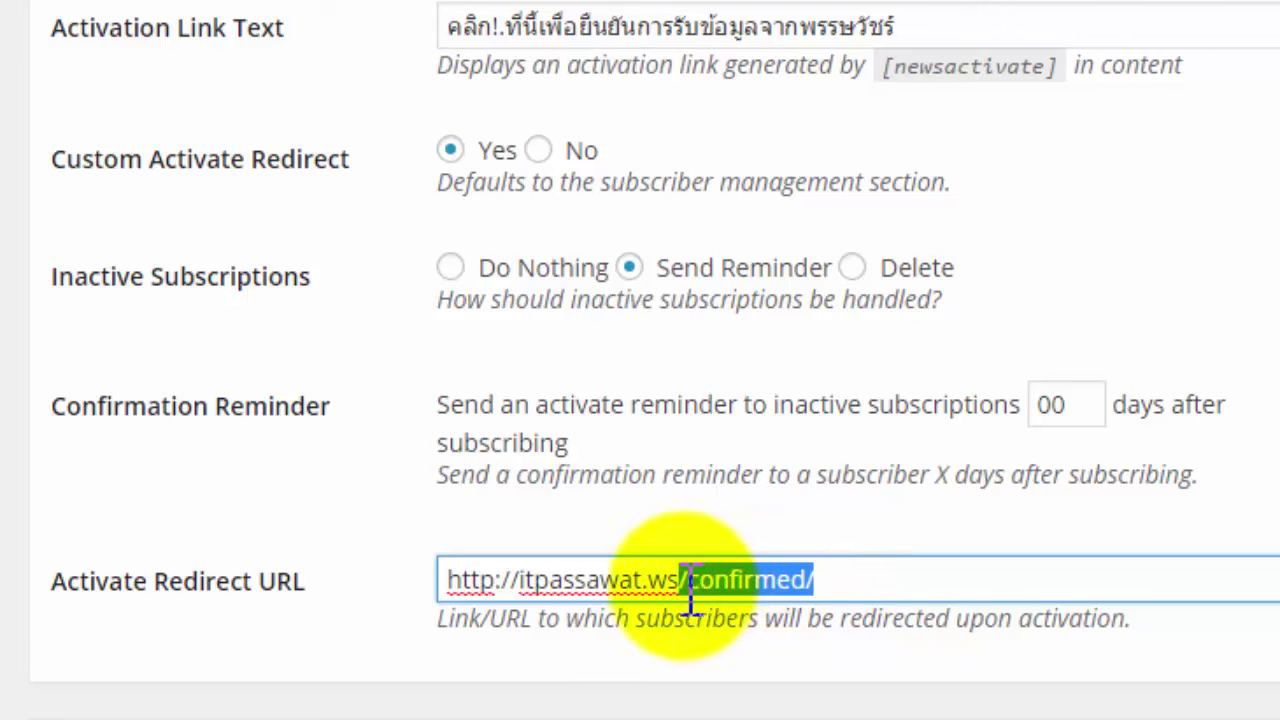
pyautogui.click(709, 680)
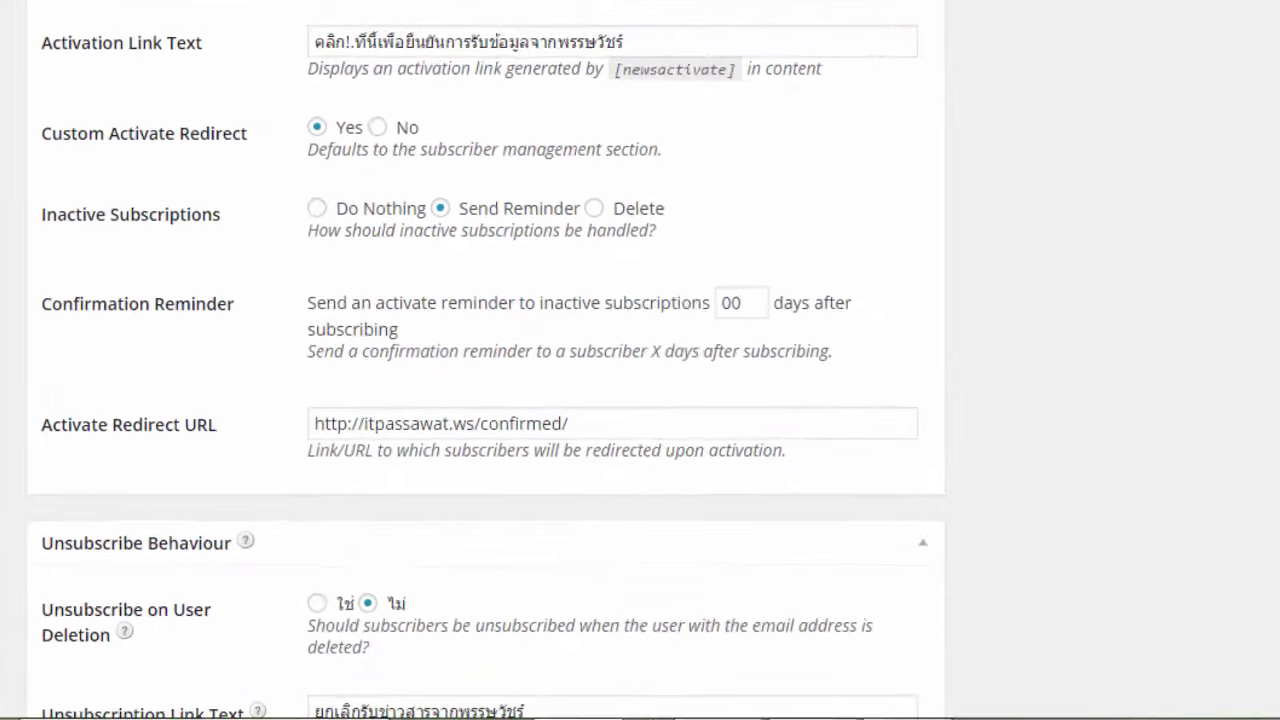
pyautogui.moveTo(1266, 443); pyautogui.dragTo(1273, 512)
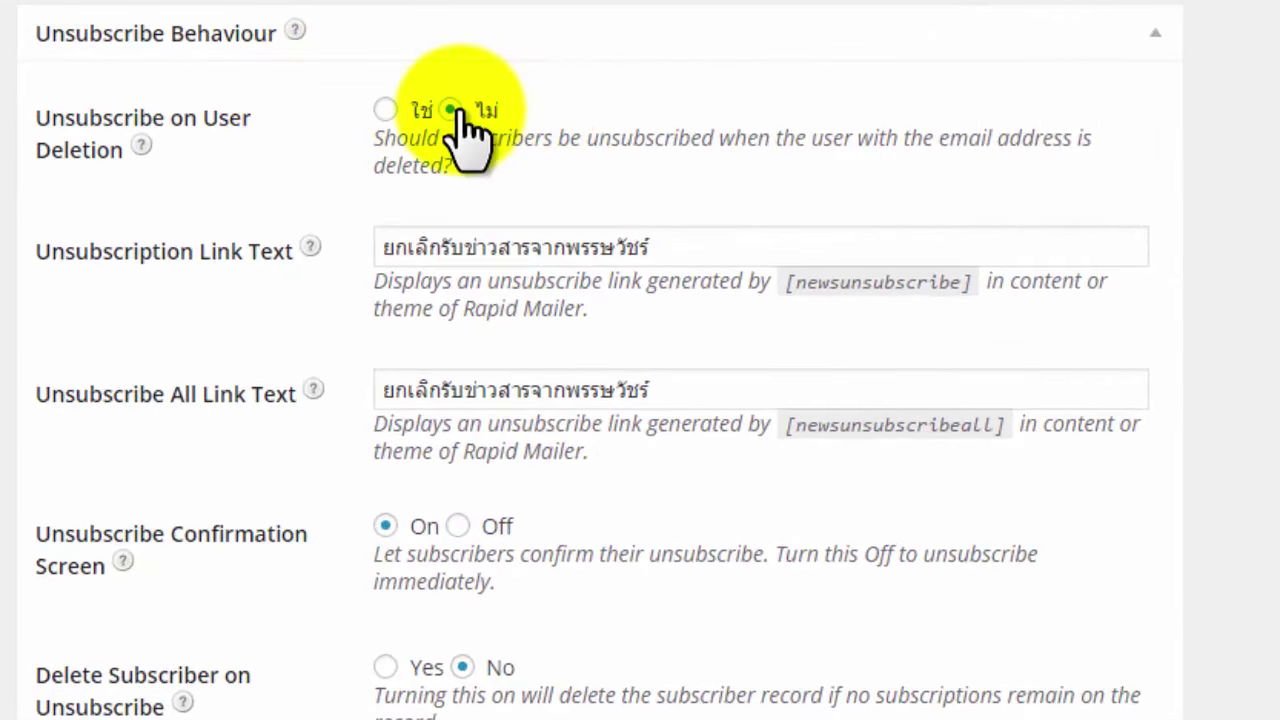
# Review the unsubscribe link texts and set Delete Subscriber on Unsubscribe to No.
pyautogui.moveTo(700, 246); pyautogui.dragTo(343, 230)
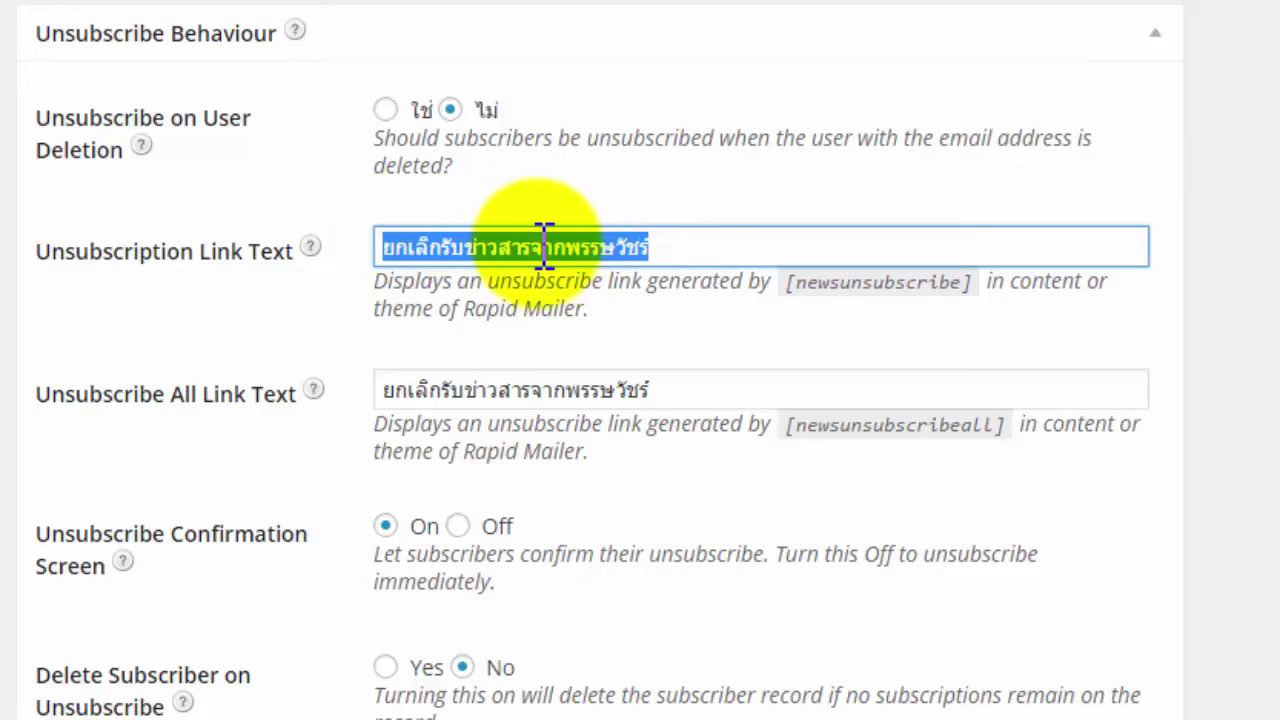
pyautogui.click(685, 245)
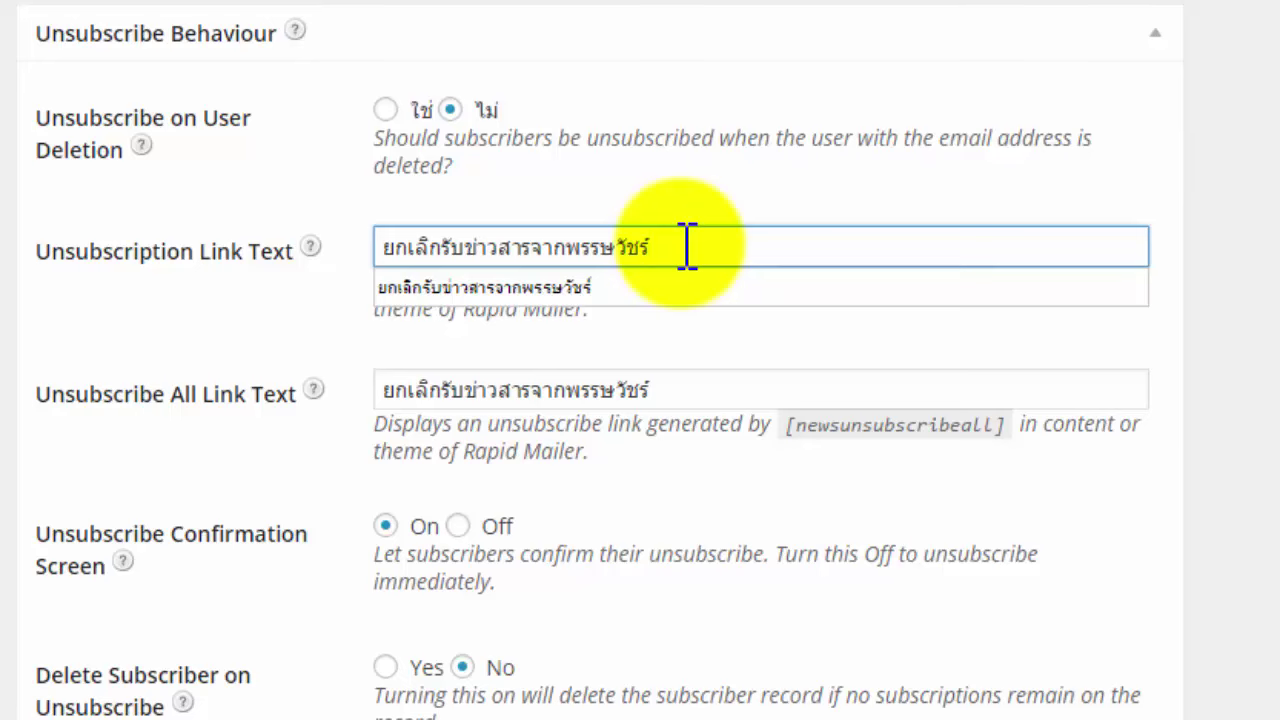
pyautogui.click(752, 393)
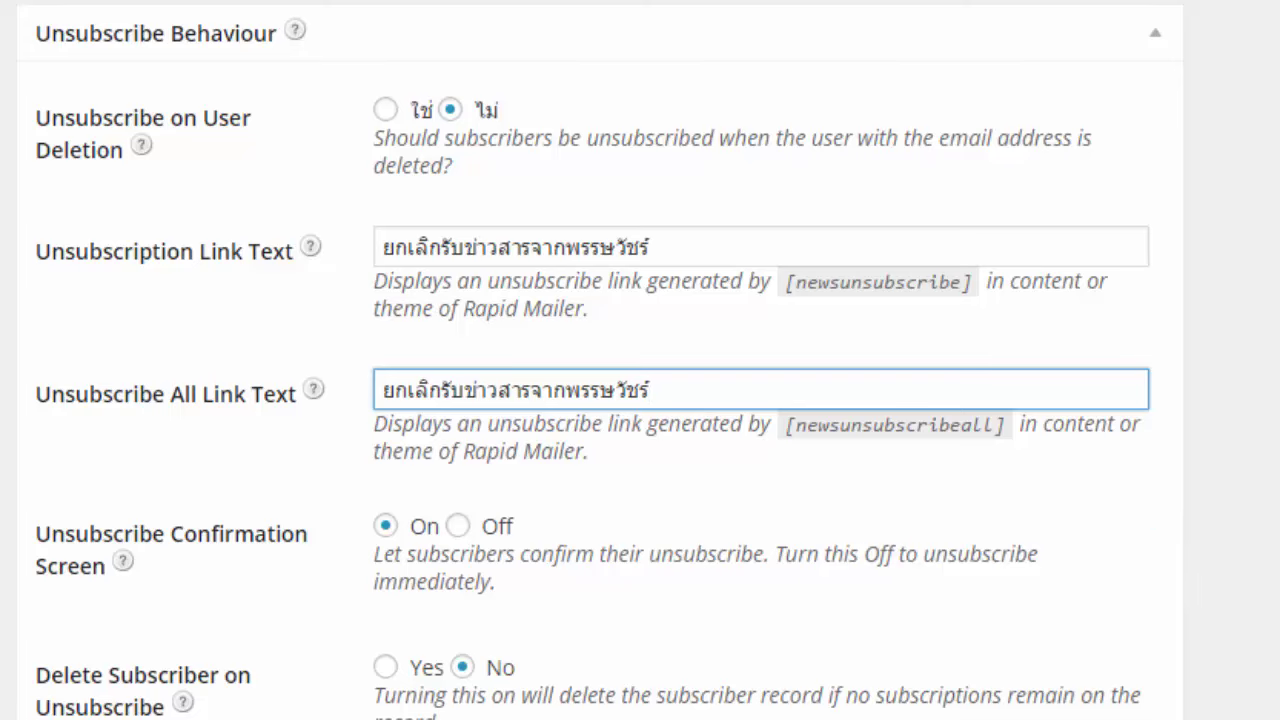
pyautogui.scroll(-3, 640, 400)
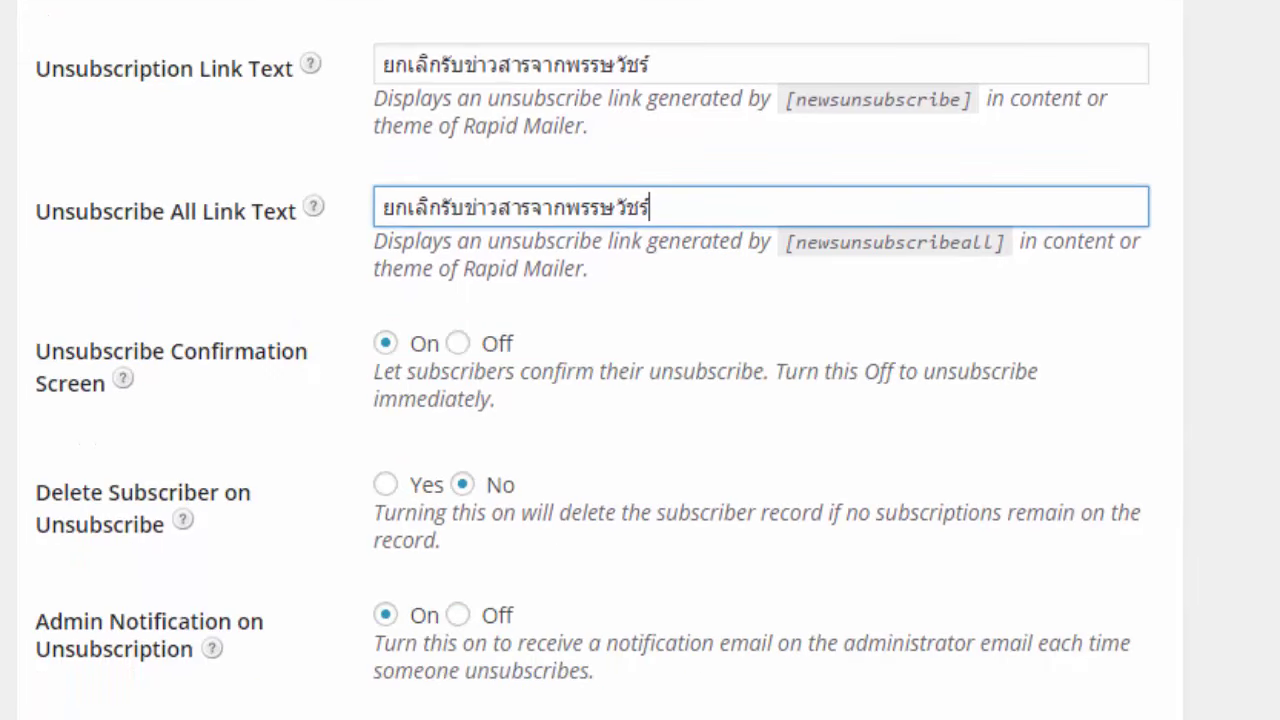
pyautogui.scroll(-1, 640, 400)
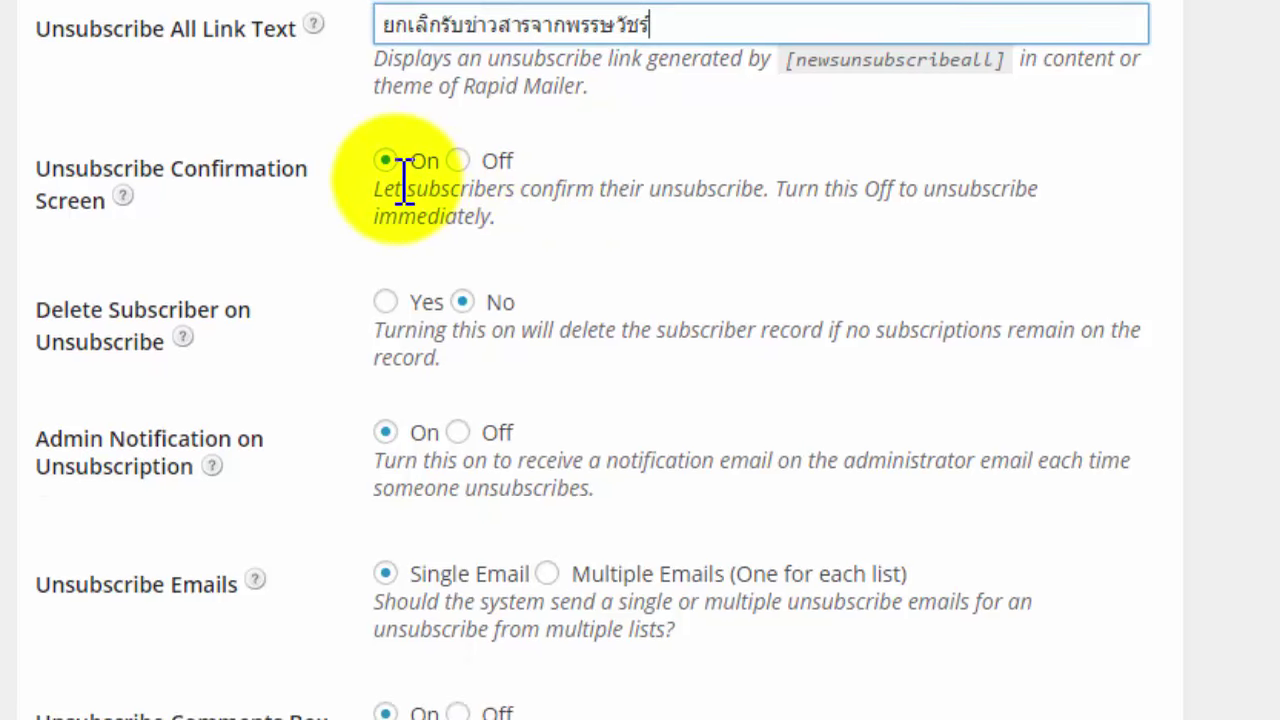
pyautogui.click(462, 301)
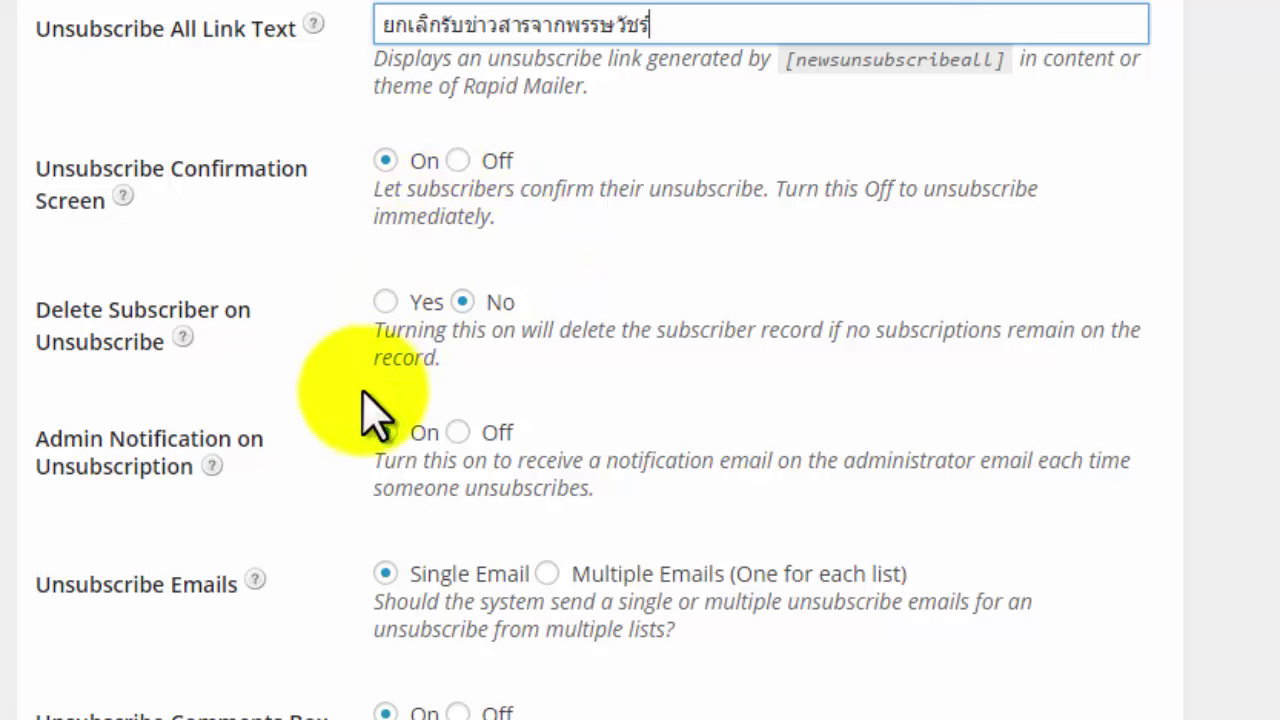
# Return to the top of the page and save the Subscribers configuration.
pyautogui.scroll(-3, 640, 360)
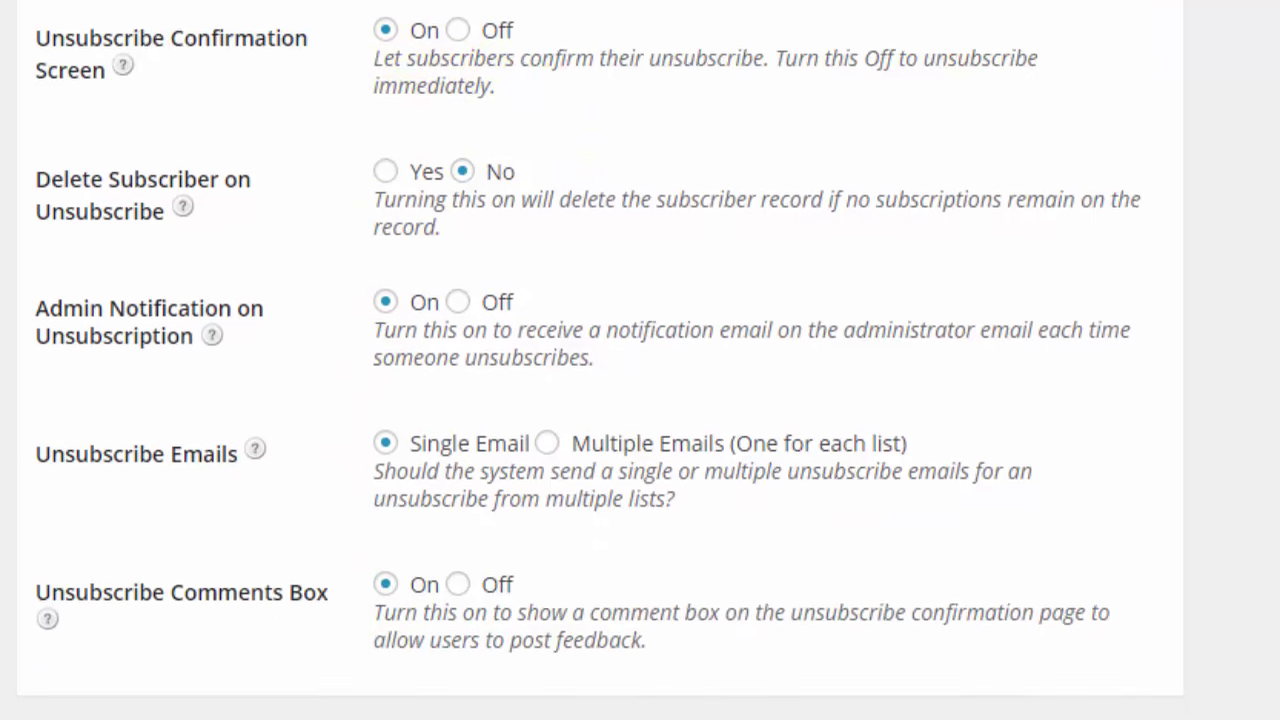
pyautogui.scroll(3, 640, 360)
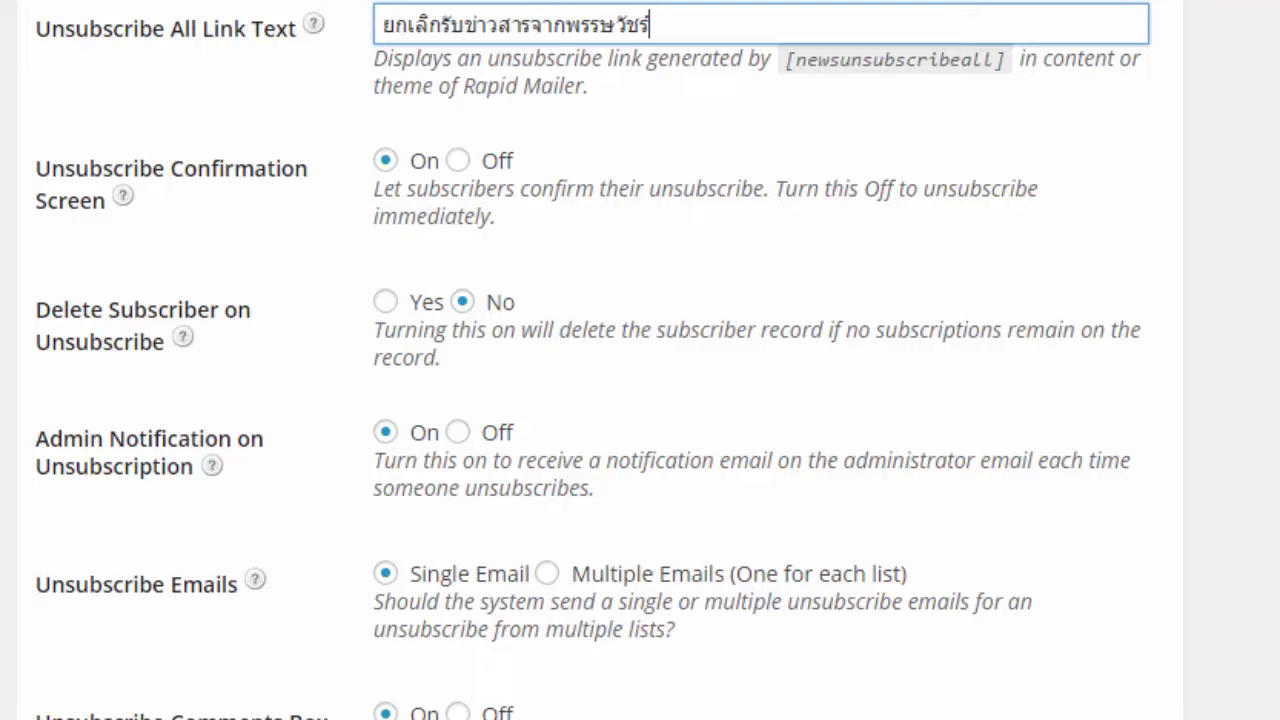
pyautogui.scroll(4, 640, 360)
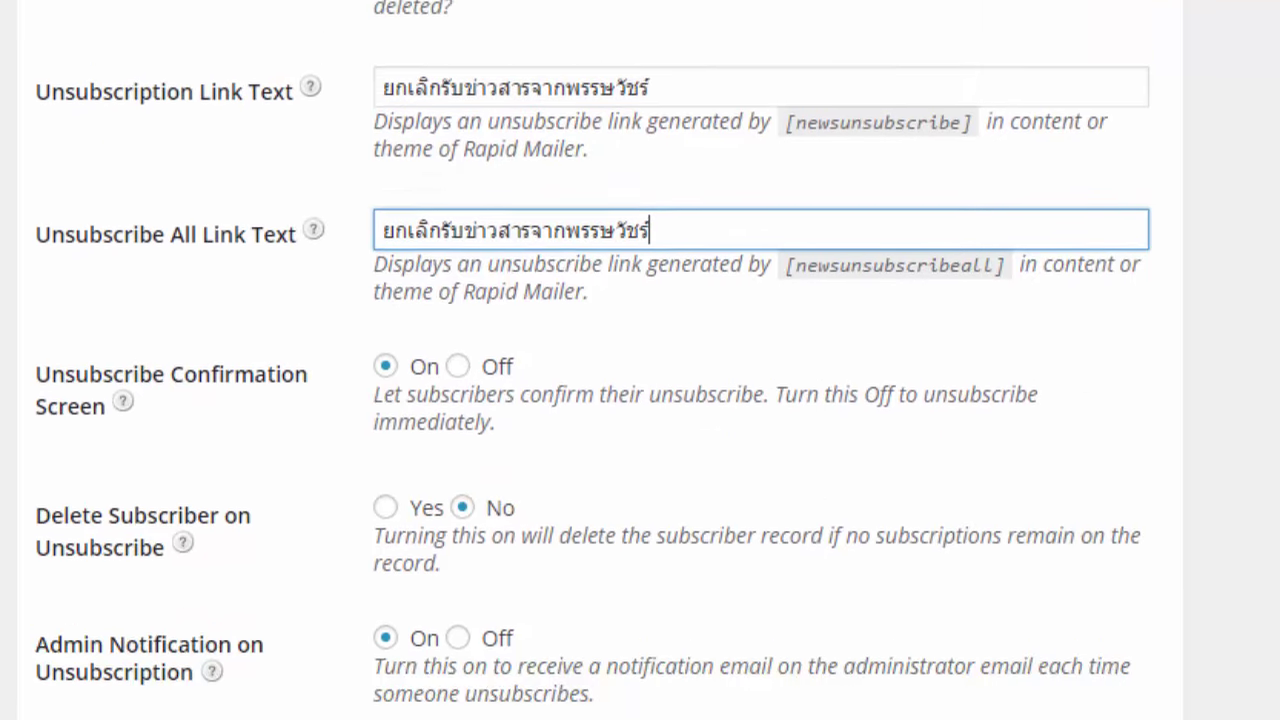
pyautogui.scroll(4, 640, 360)
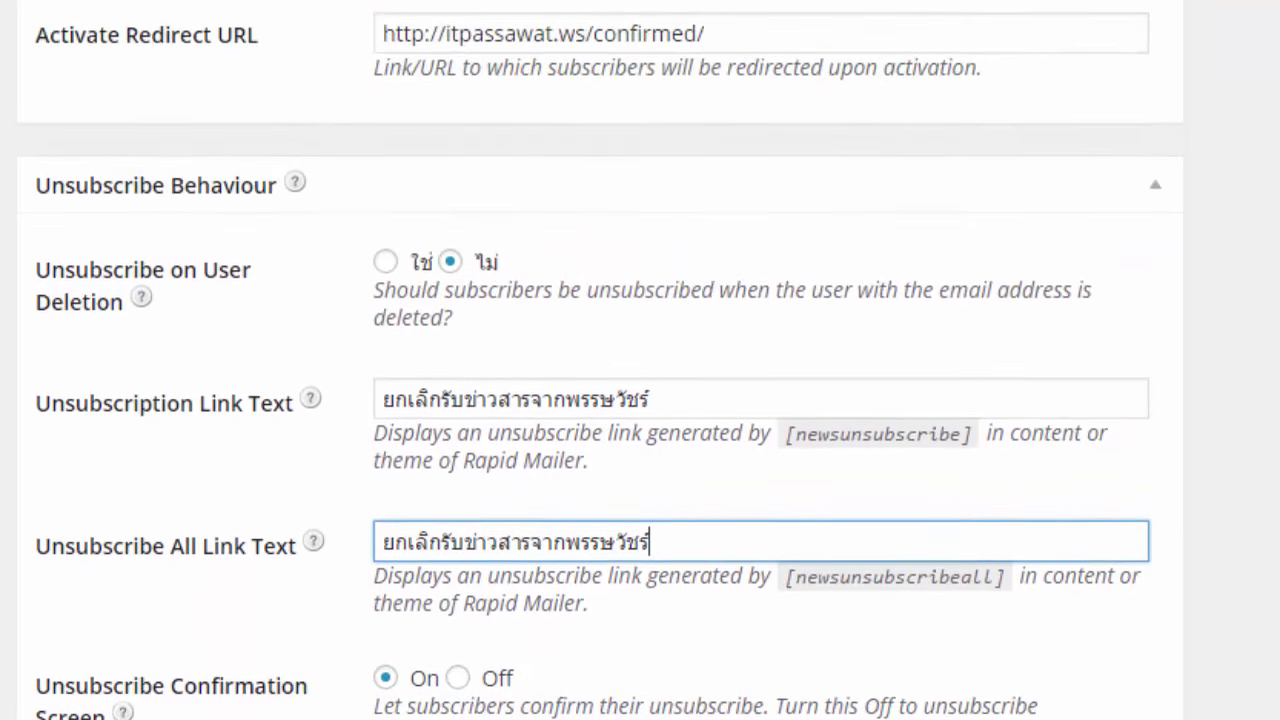
pyautogui.scroll(9, 640, 360)
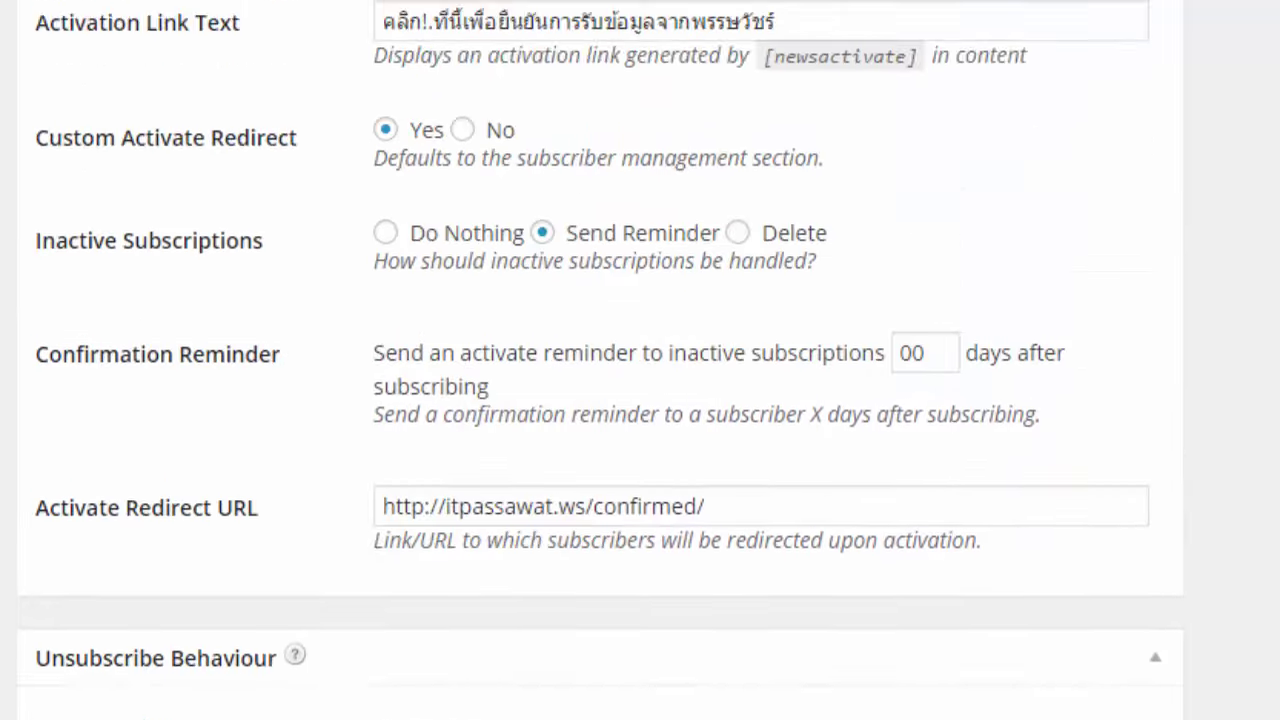
pyautogui.scroll(9, 640, 360)
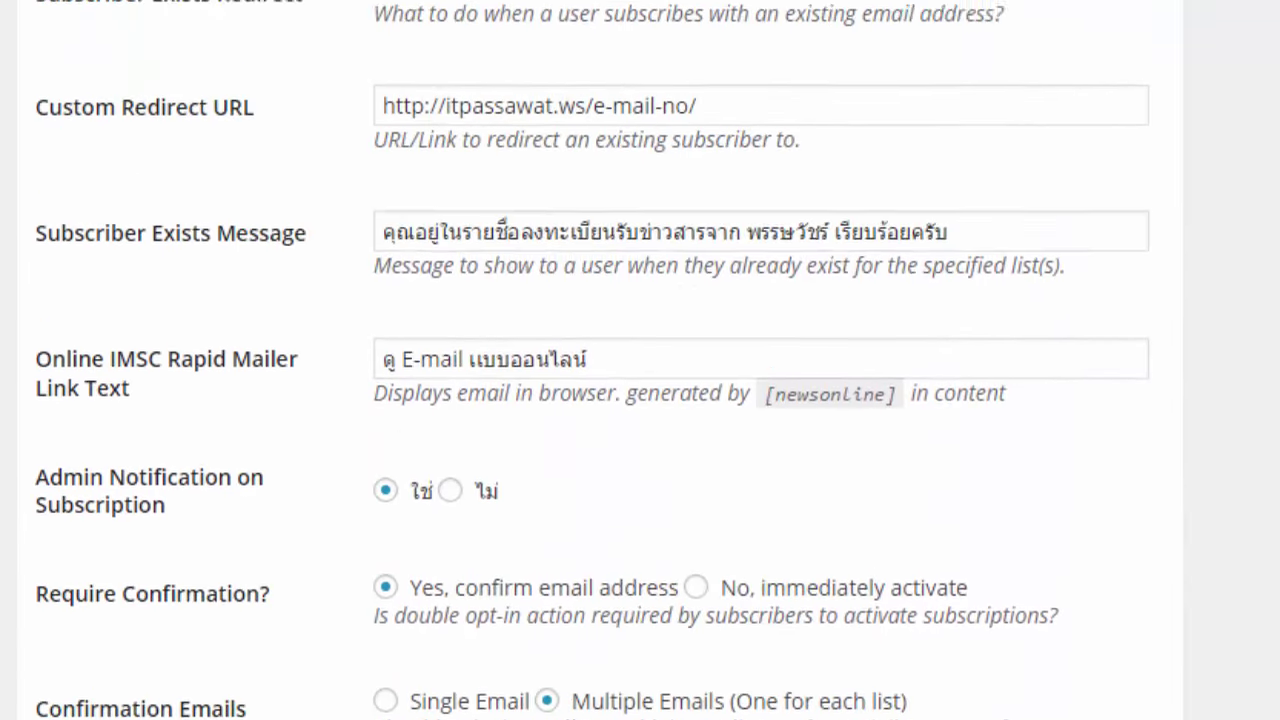
pyautogui.scroll(1, 640, 360)
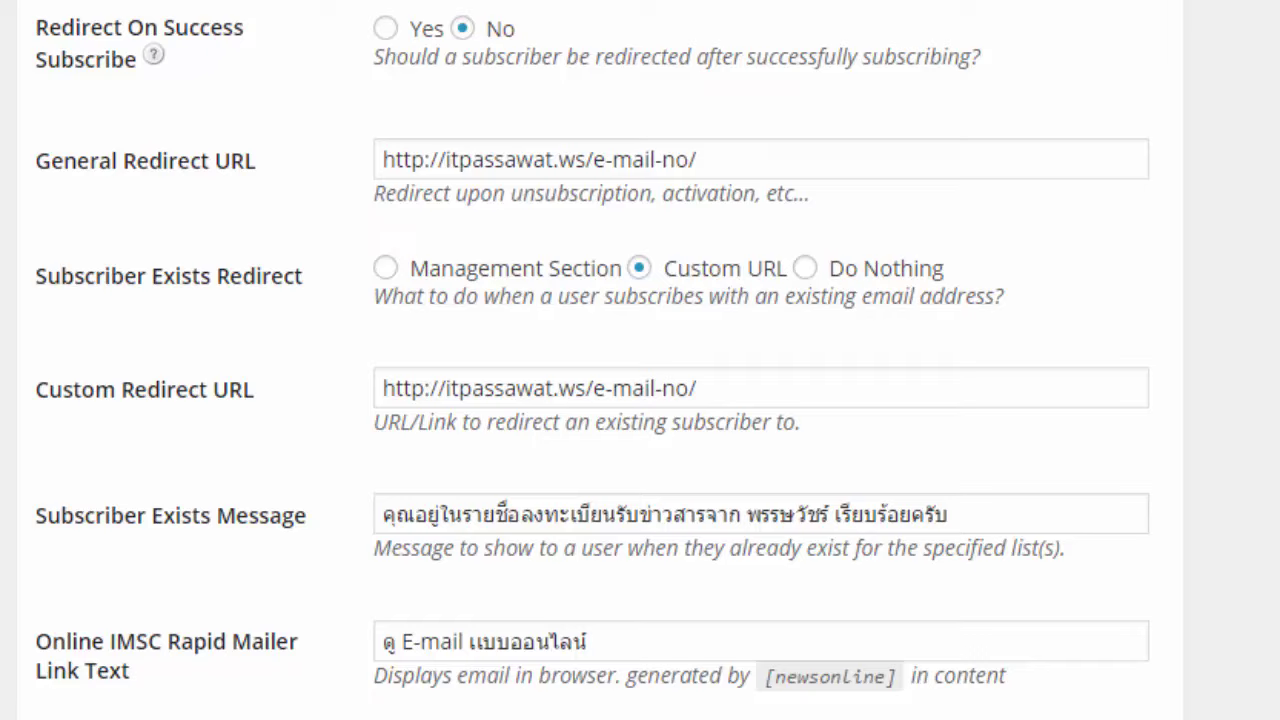
pyautogui.scroll(9, 640, 360)
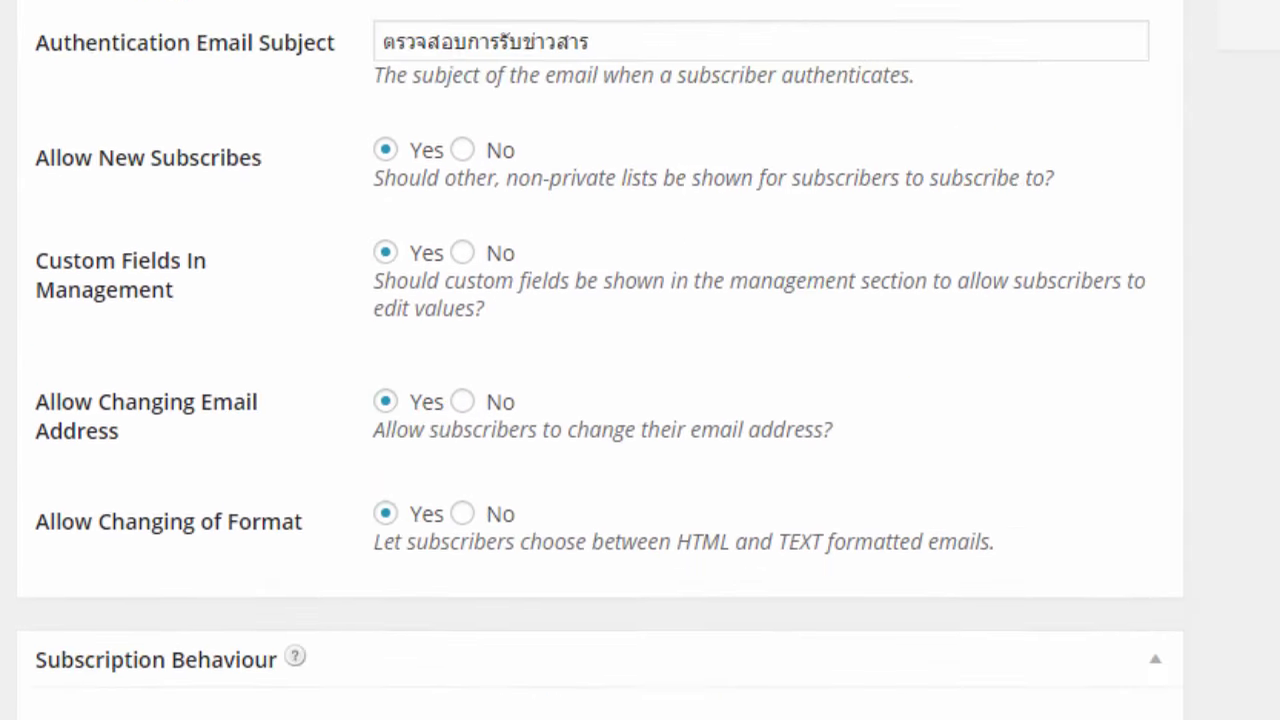
pyautogui.scroll(4, 640, 360)
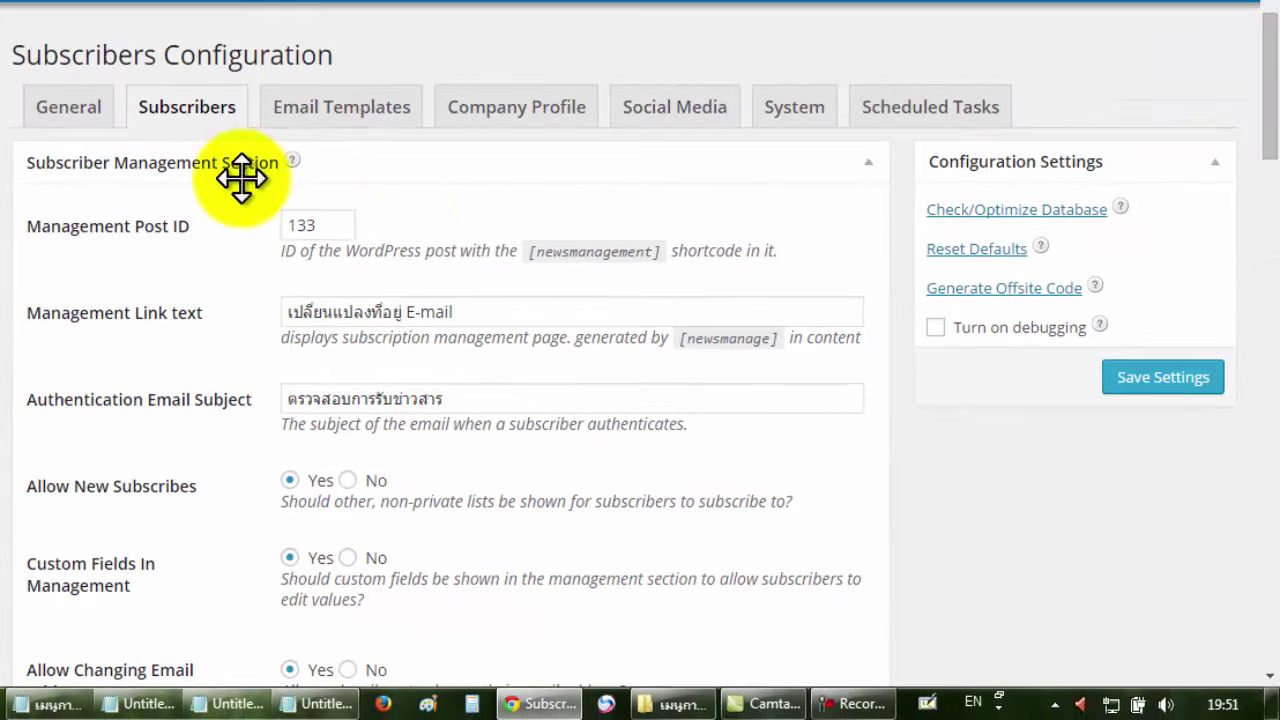
pyautogui.click(1166, 390)
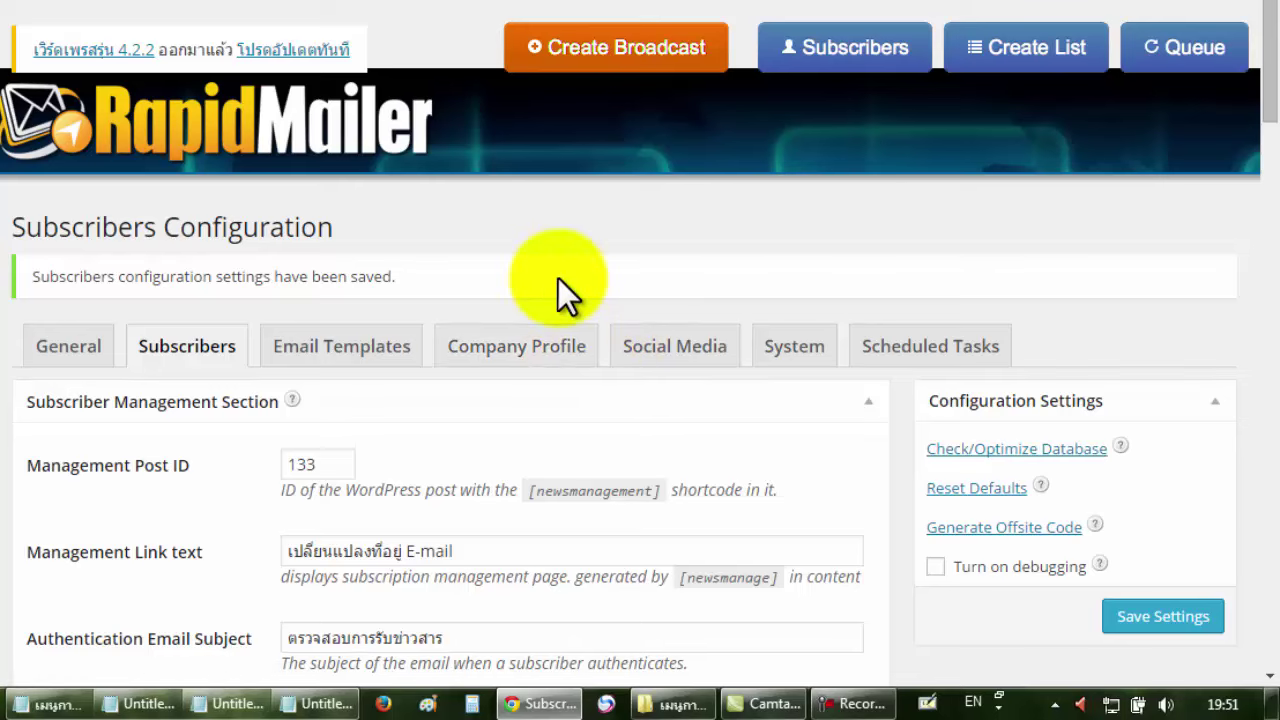
# Show the Company Profile settings and check the filled-in company address.
pyautogui.click(522, 341)
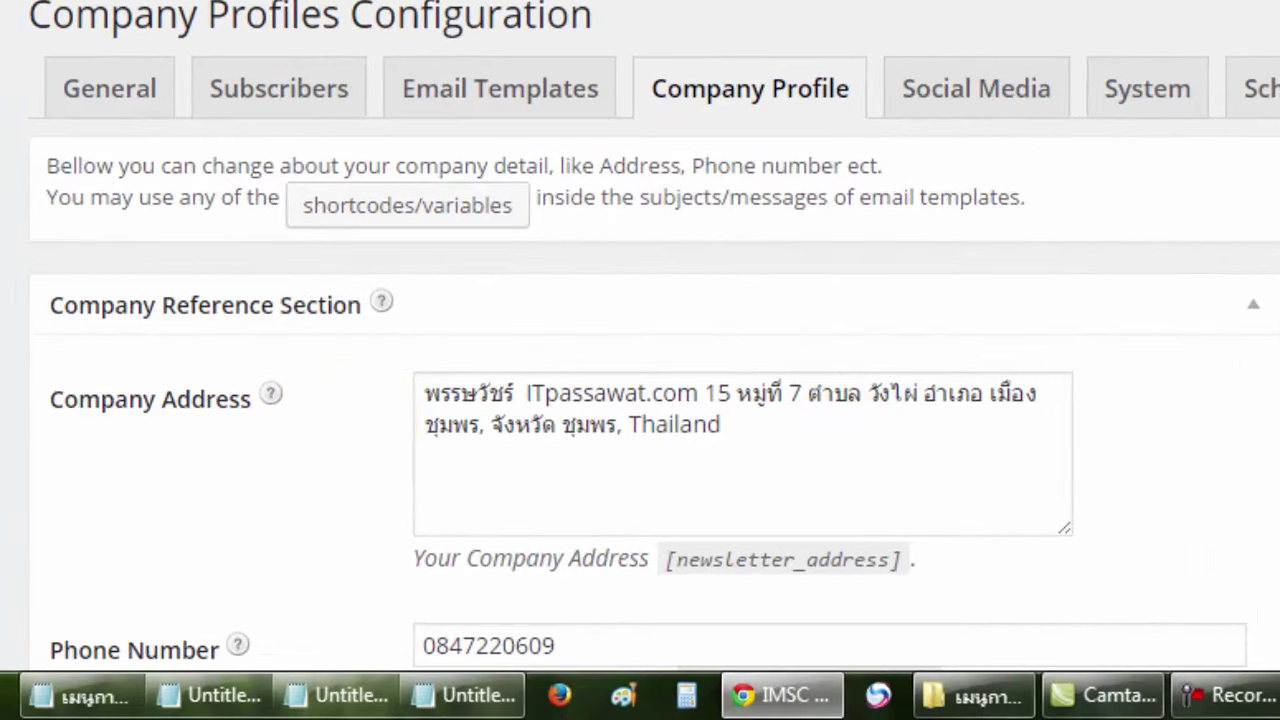
pyautogui.scroll(-2, 640, 360)
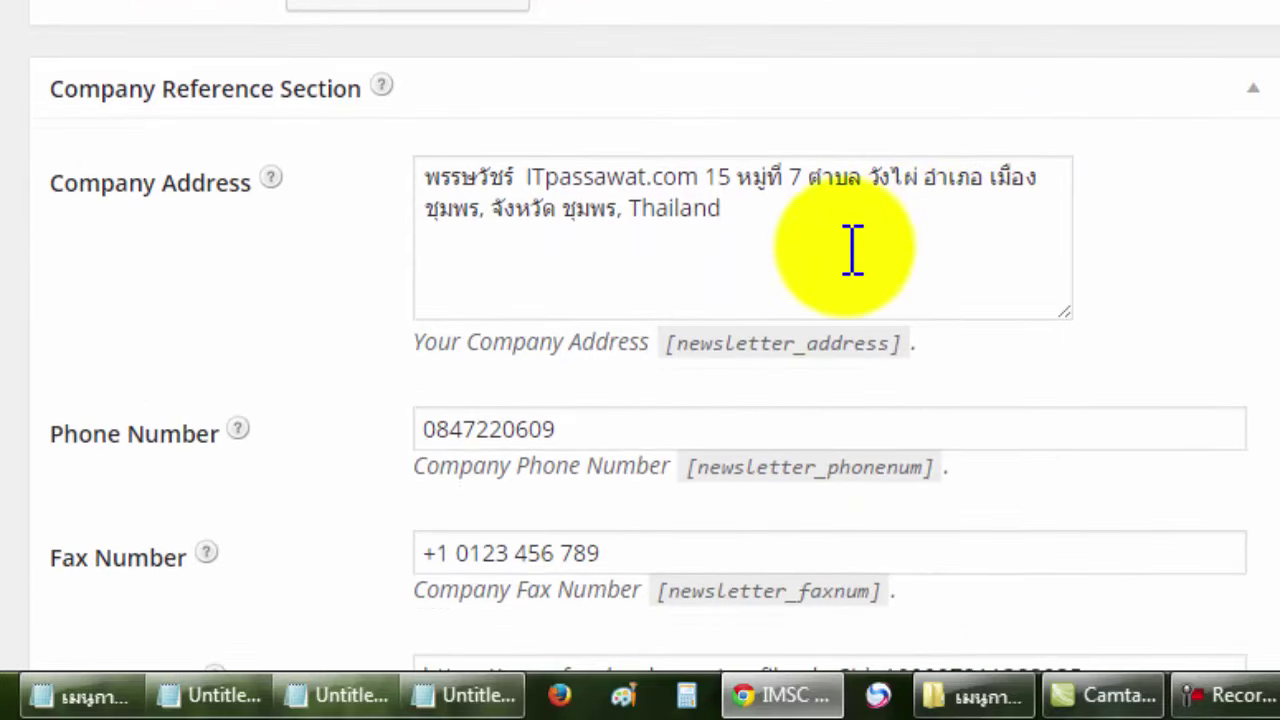
pyautogui.moveTo(848, 250); pyautogui.dragTo(400, 183)
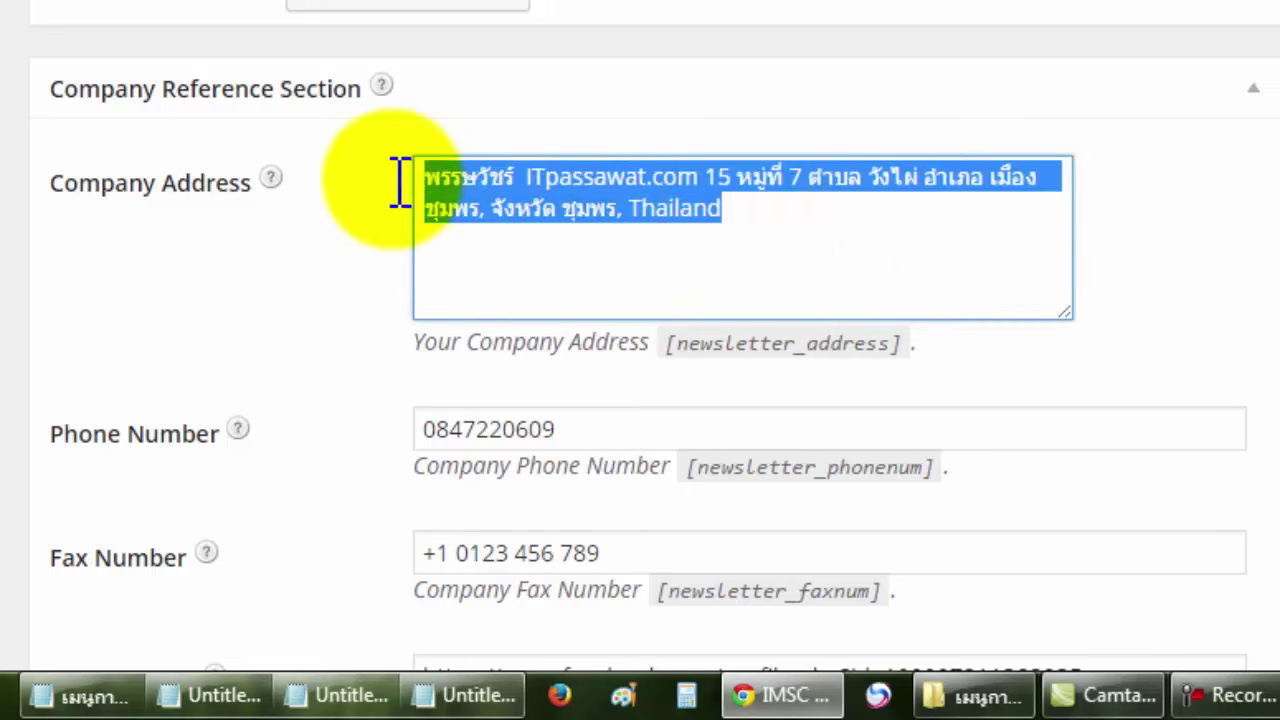
pyautogui.click(818, 243)
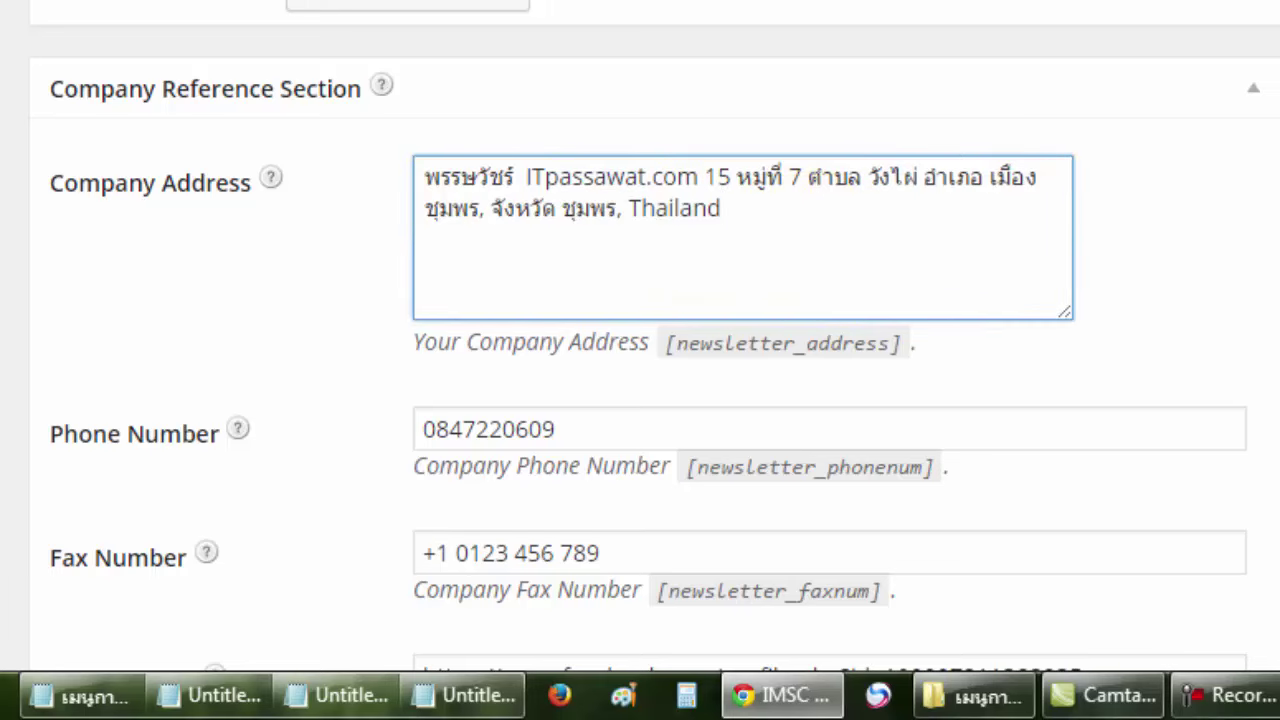
pyautogui.scroll(-3, 640, 336)
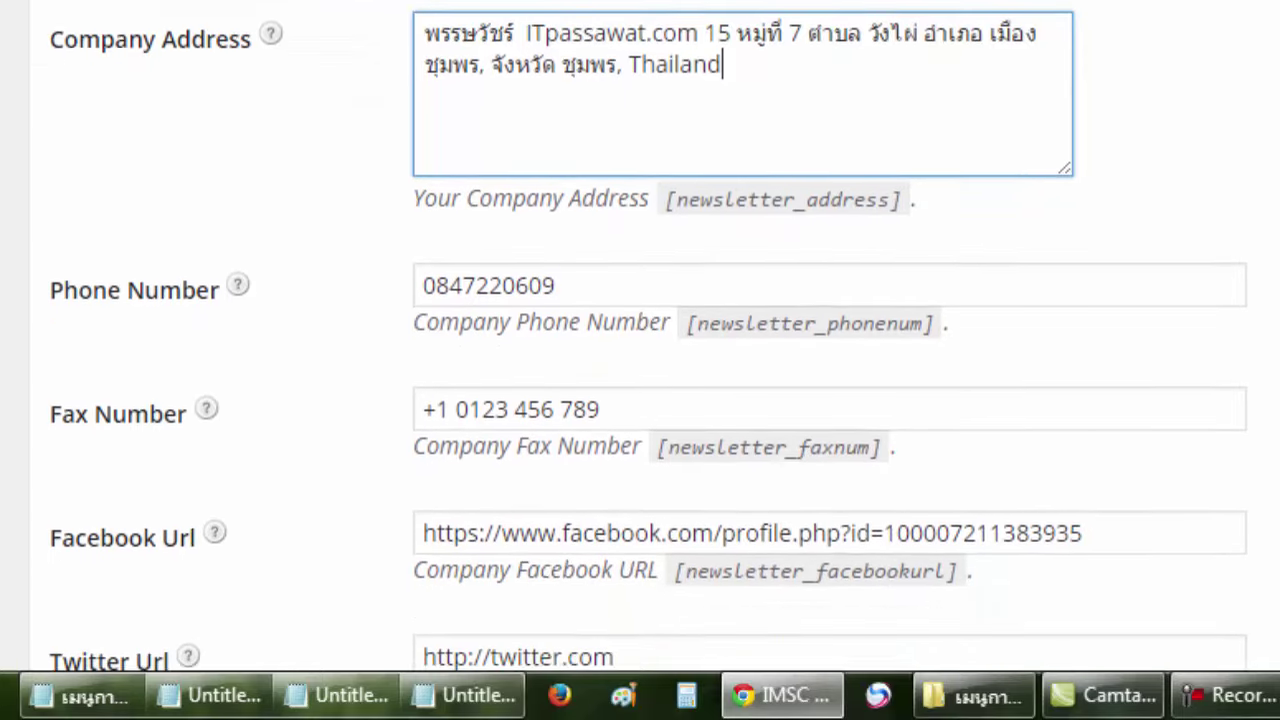
pyautogui.click(821, 278)
# Select the company phone number and review the fax, Facebook and social URL fields below.
pyautogui.click(764, 245)
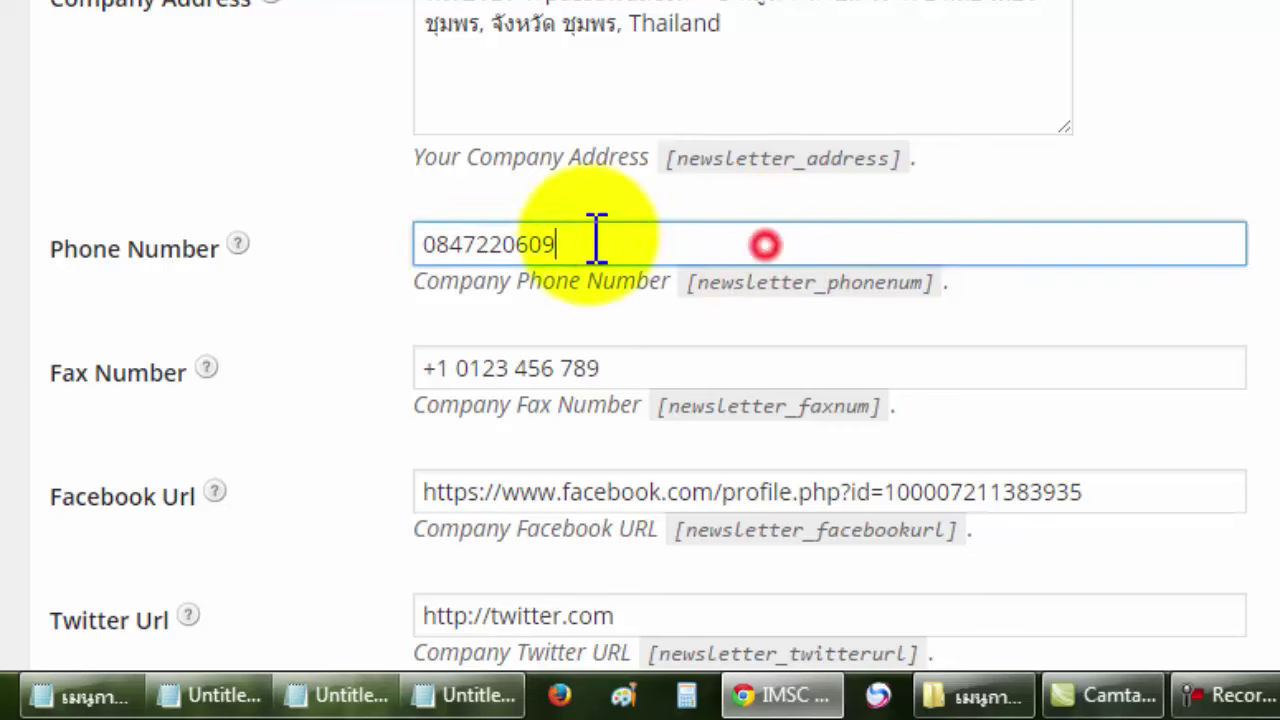
pyautogui.moveTo(597, 240); pyautogui.dragTo(357, 226)
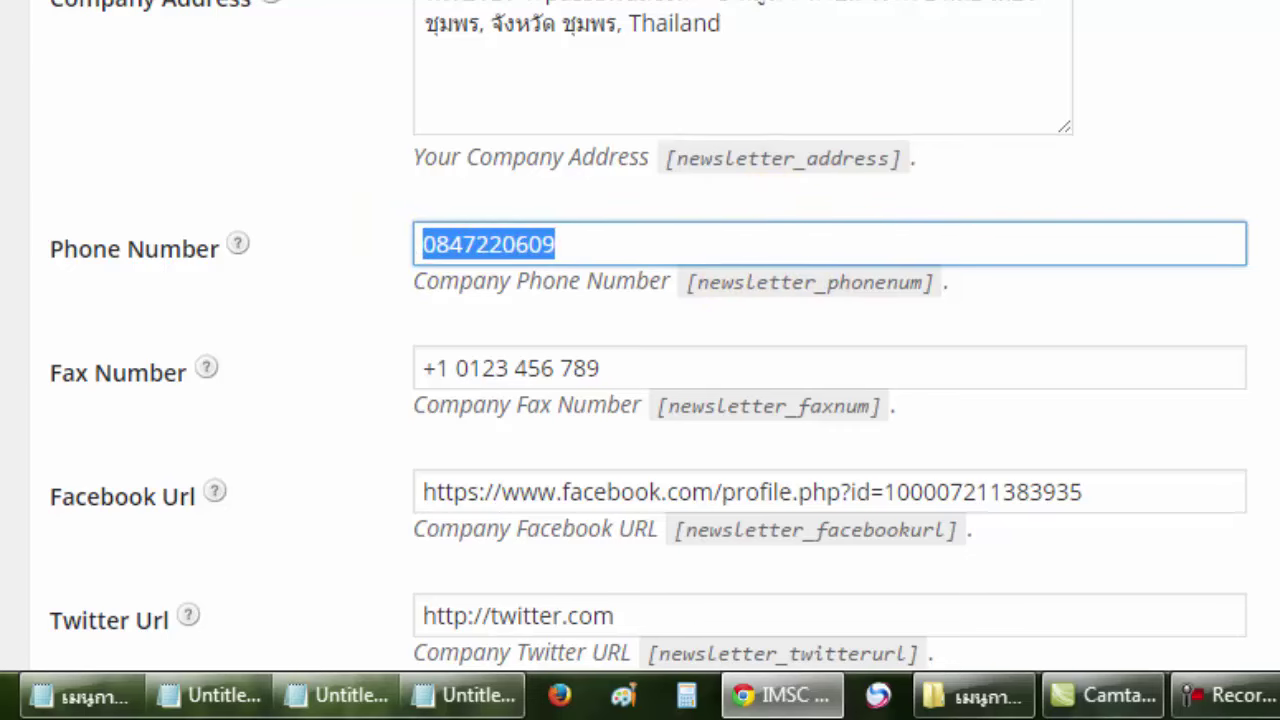
pyautogui.scroll(-3, 640, 334)
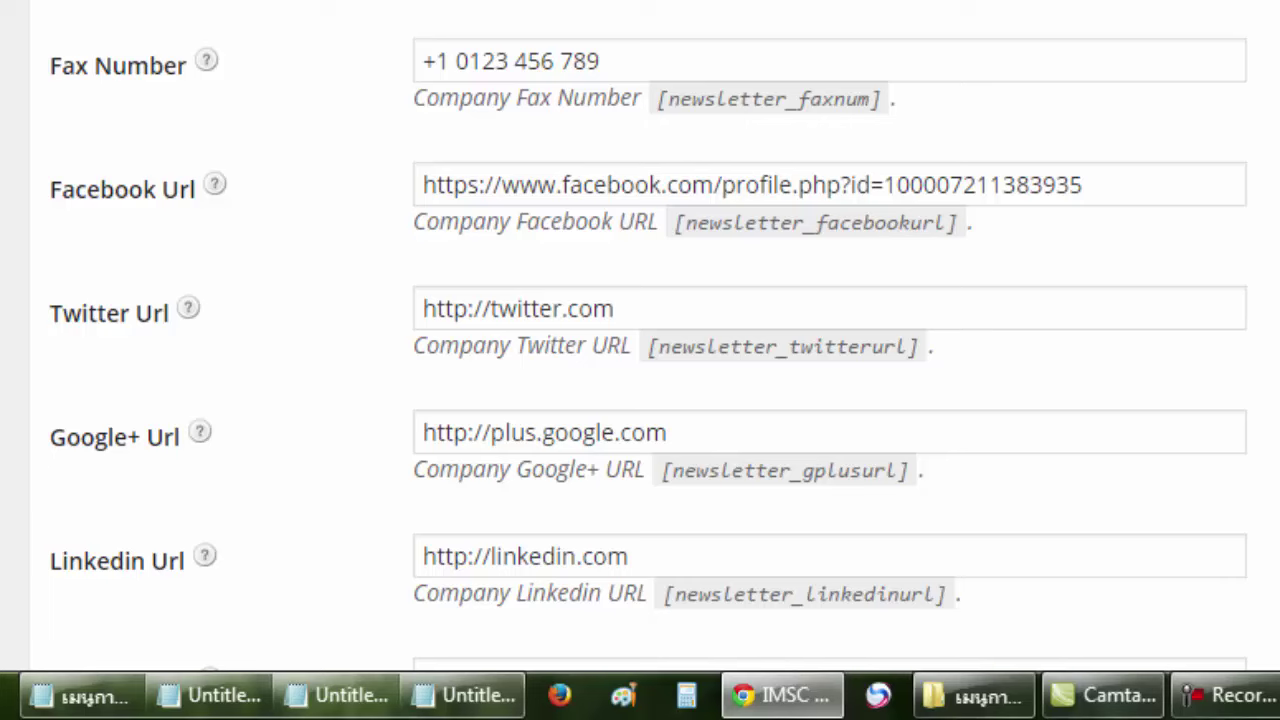
pyautogui.scroll(-2, 640, 334)
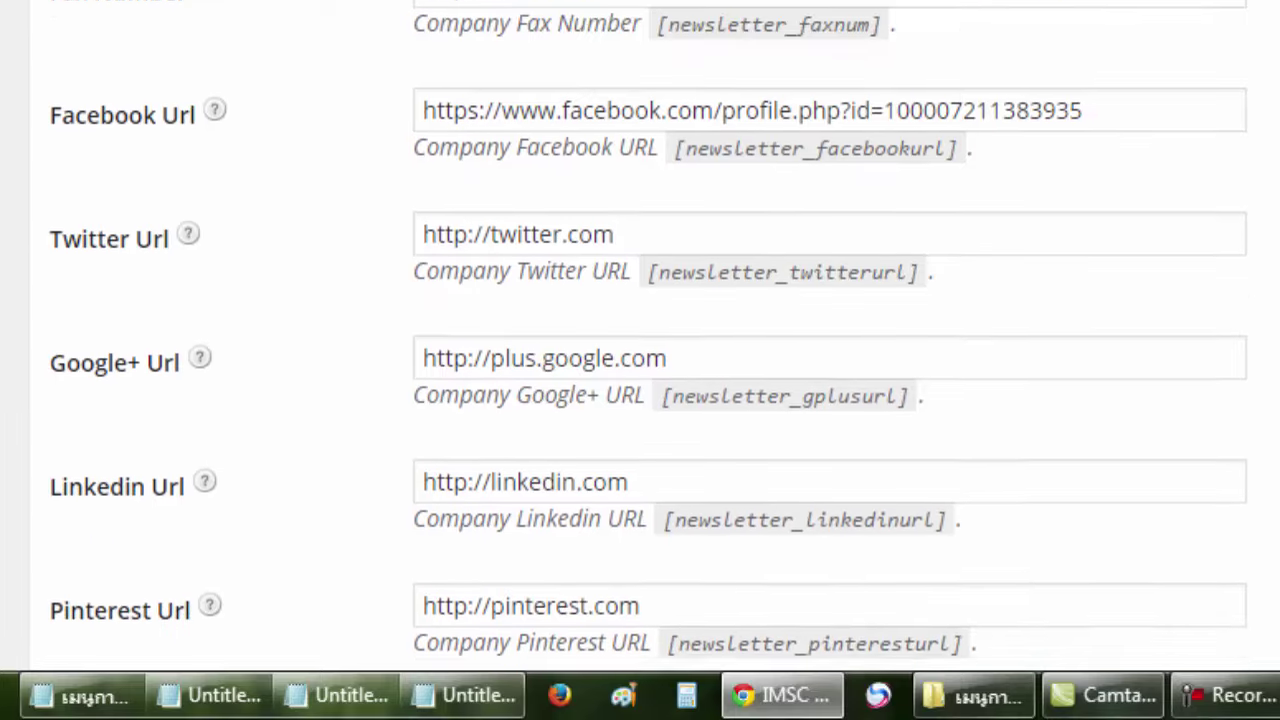
pyautogui.scroll(-1, 640, 334)
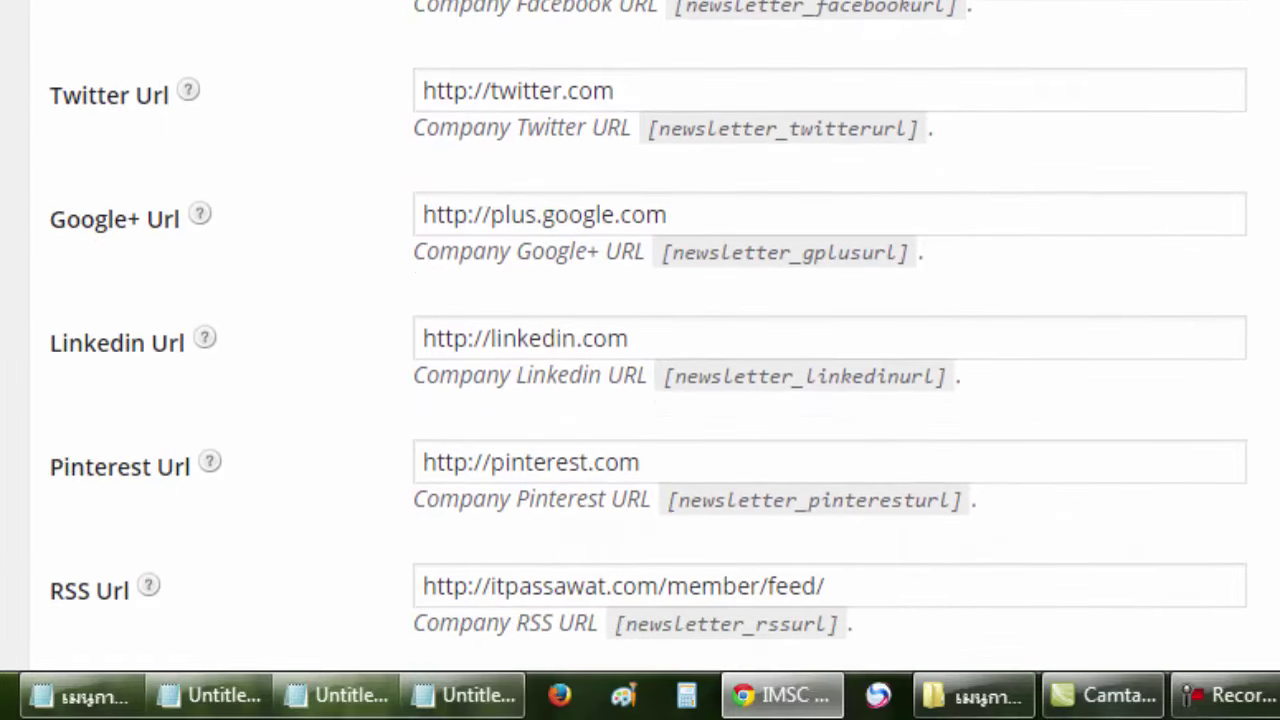
pyautogui.scroll(-2, 640, 334)
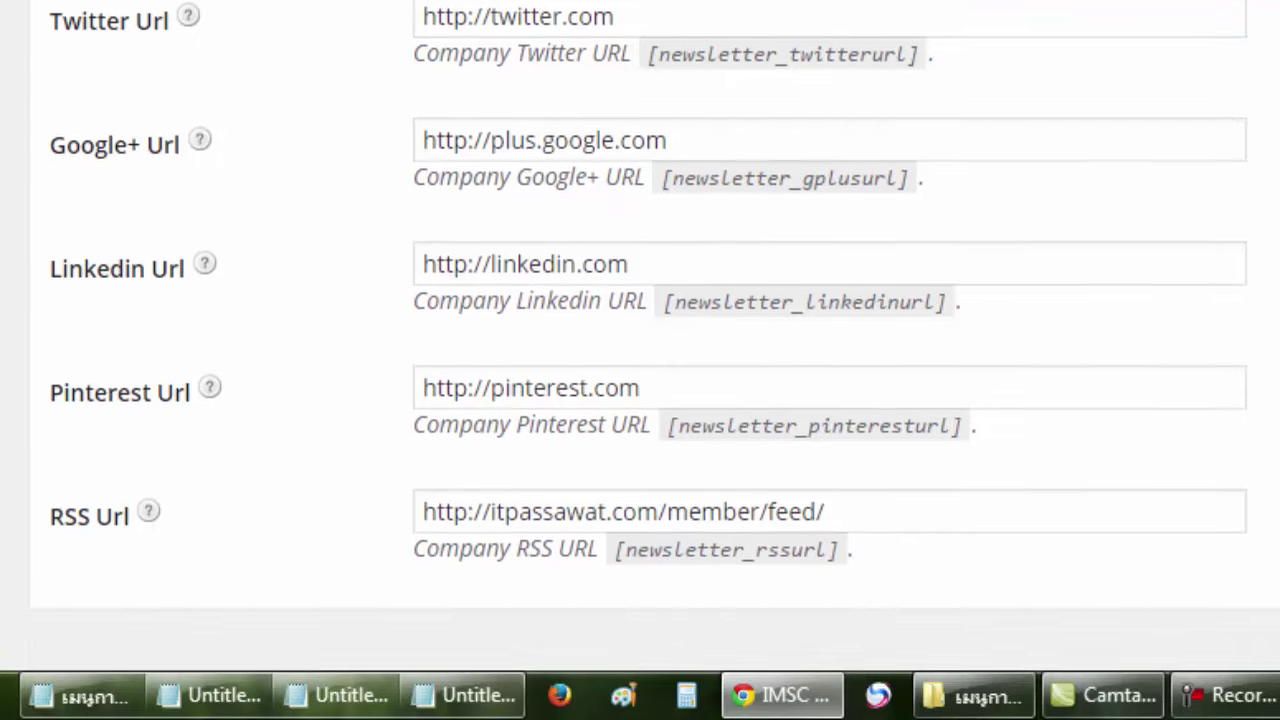
pyautogui.scroll(2, 640, 334)
pyautogui.scroll(4, 640, 334)
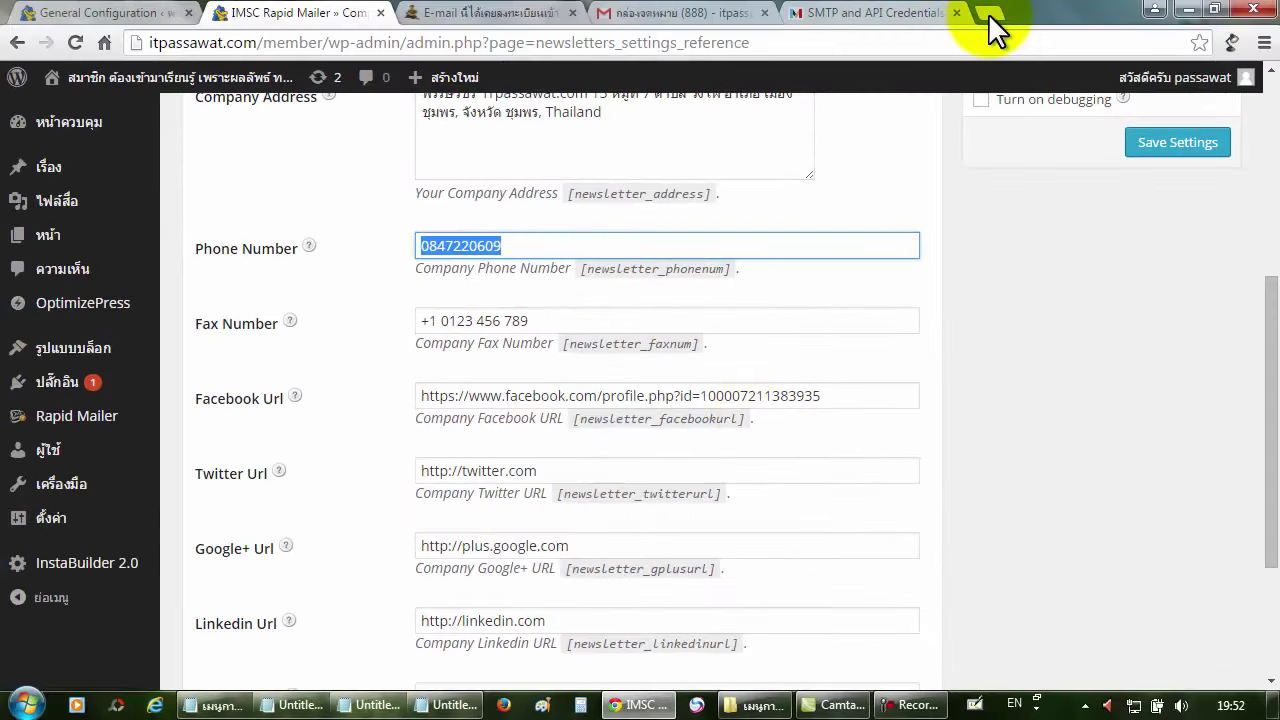
# Go to the company's own Facebook profile page in a new browser tab.
pyautogui.click(988, 13)
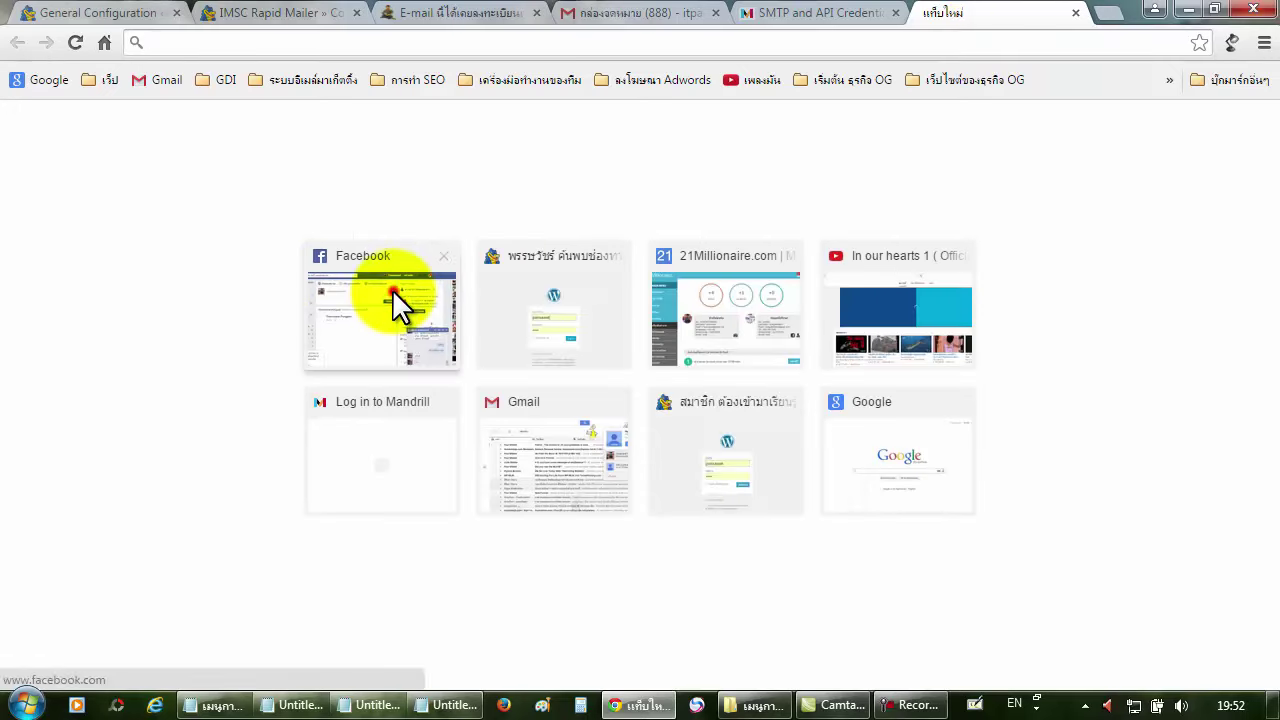
pyautogui.click(392, 289)
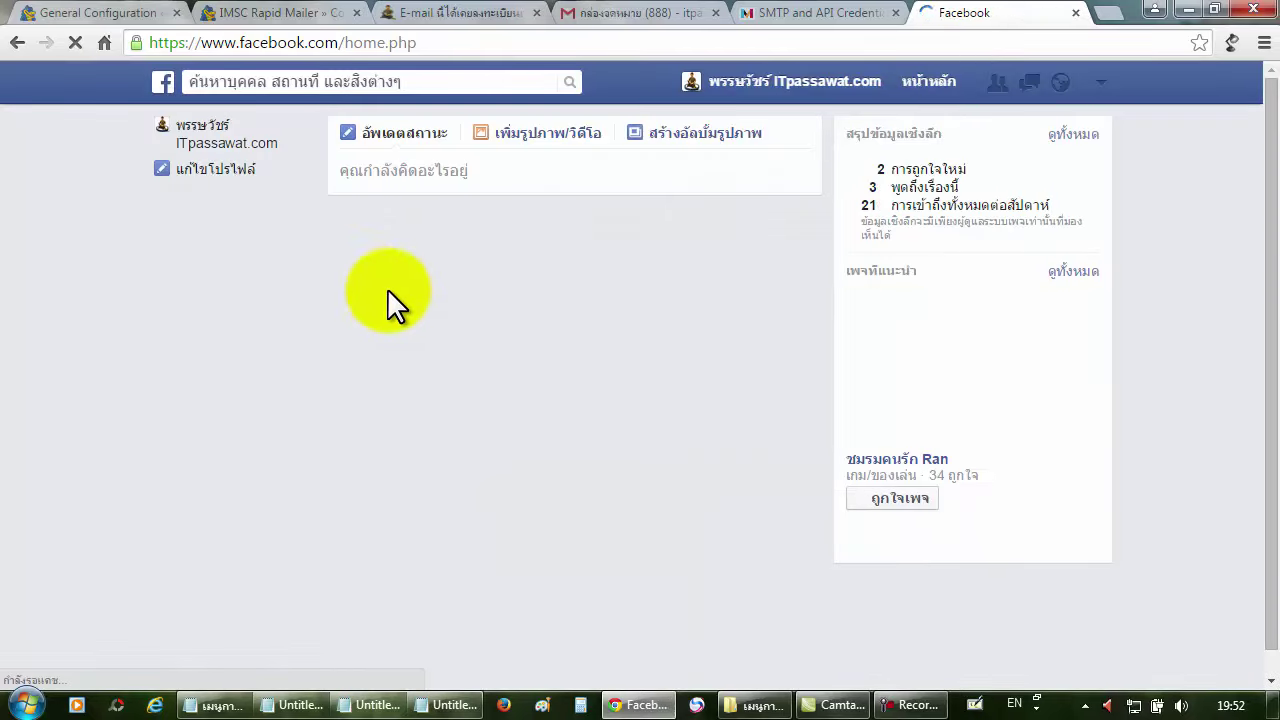
pyautogui.click(757, 81)
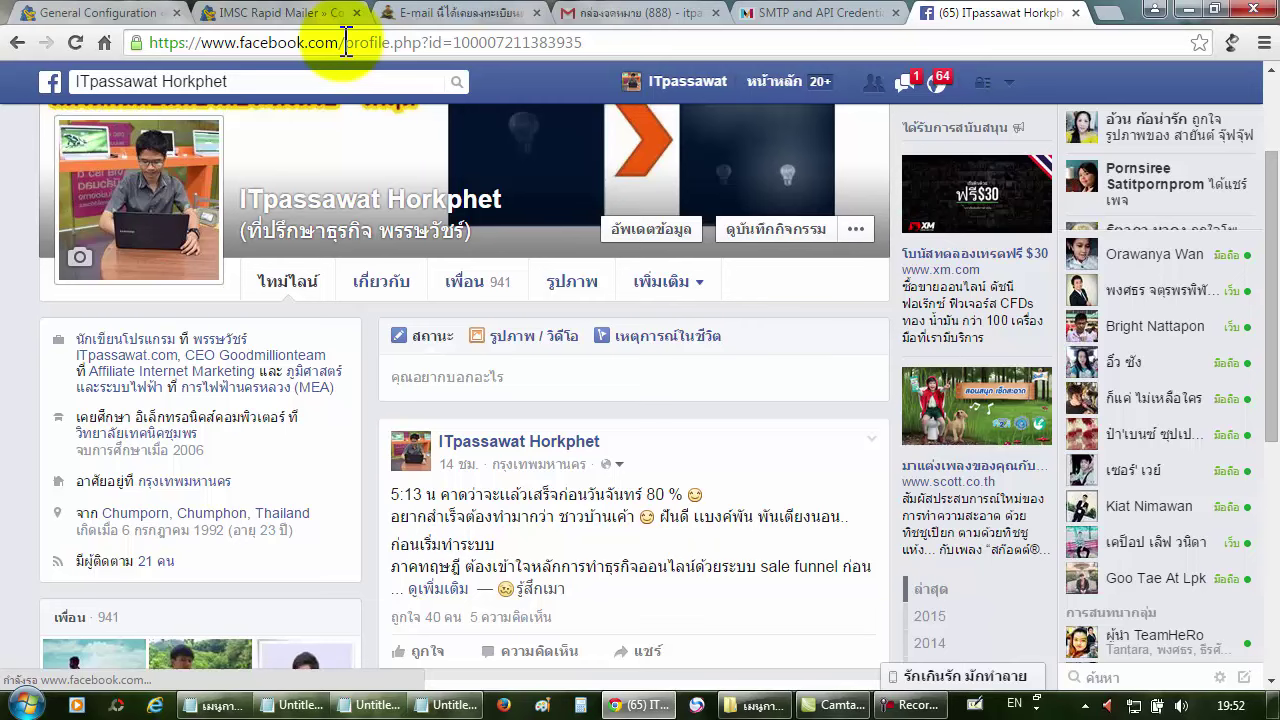
pyautogui.scroll(2, 380, 295)
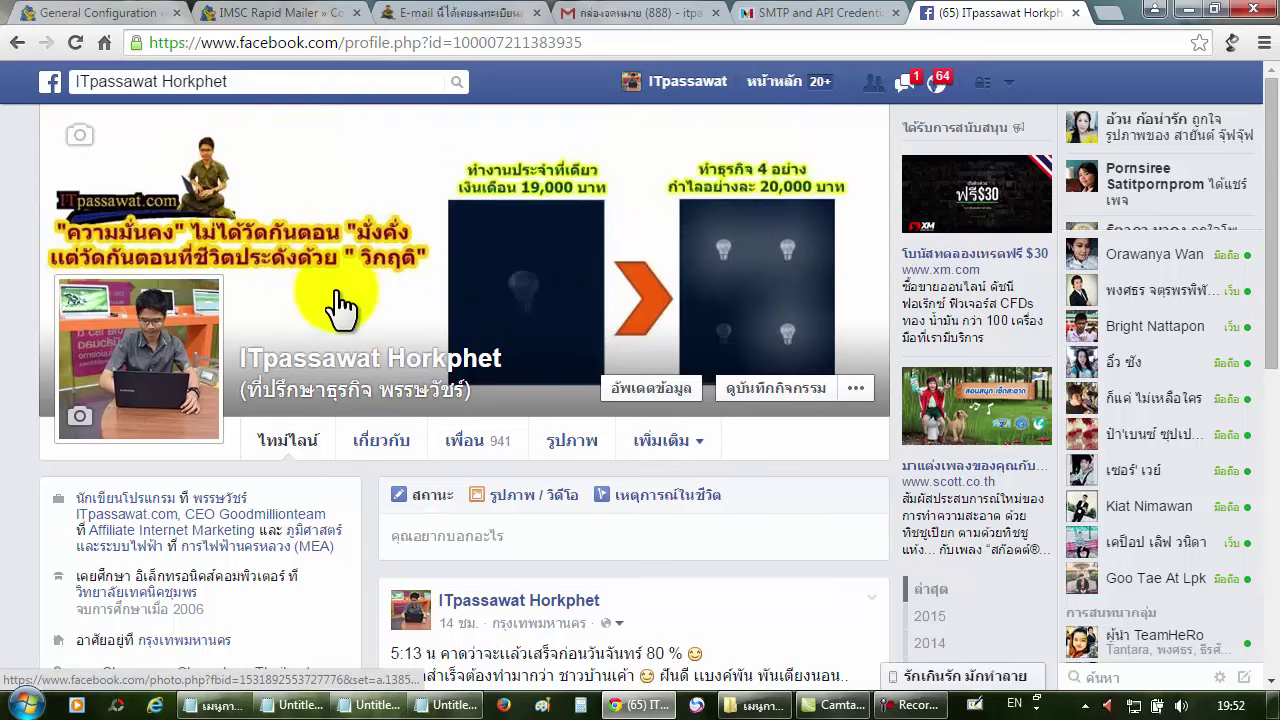
# Copy the profile page's web address and select the existing Rapid Mailer Facebook Url value.
pyautogui.click(352, 40)
pyautogui.rightClick(348, 36)
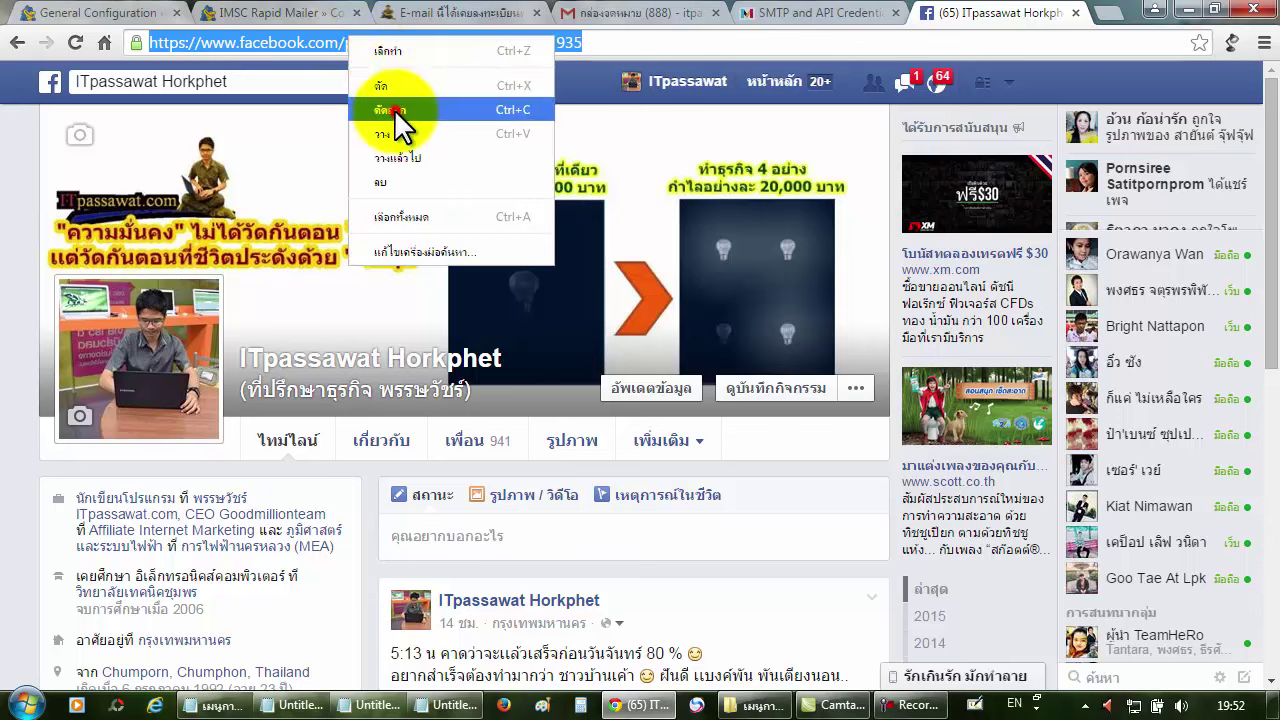
pyautogui.click(394, 109)
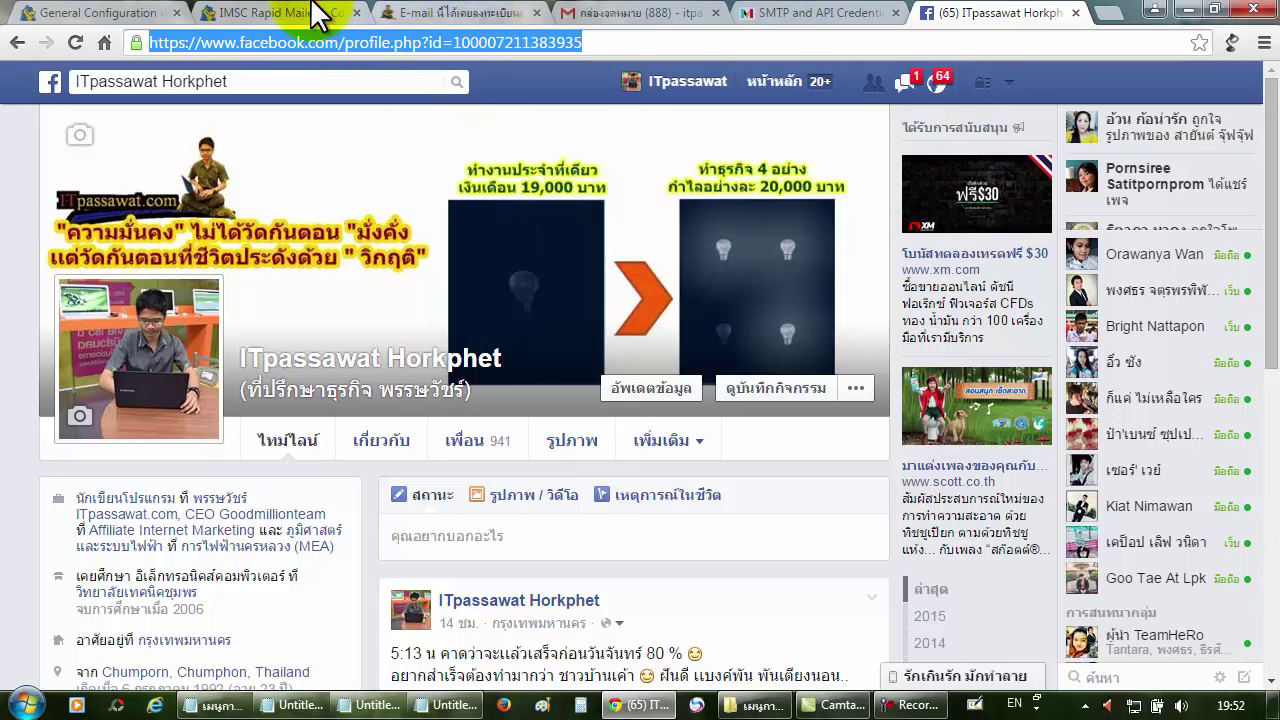
pyautogui.click(318, 14)
pyautogui.moveTo(871, 404); pyautogui.dragTo(419, 410)
pyautogui.hotkey('ctrl', 'c')
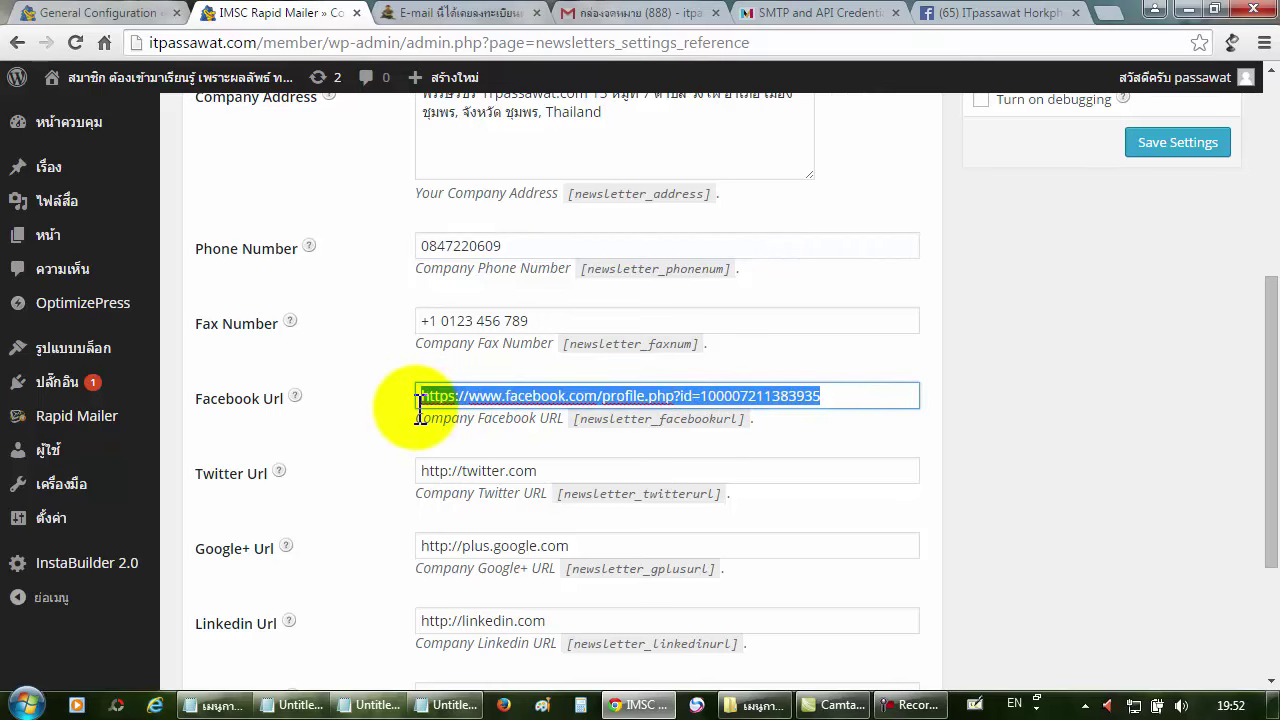
# Replace the Facebook Url with the copied profile address and save the Company References settings.
pyautogui.press('BackSpace')
pyautogui.hotkey('ctrl', 'v')
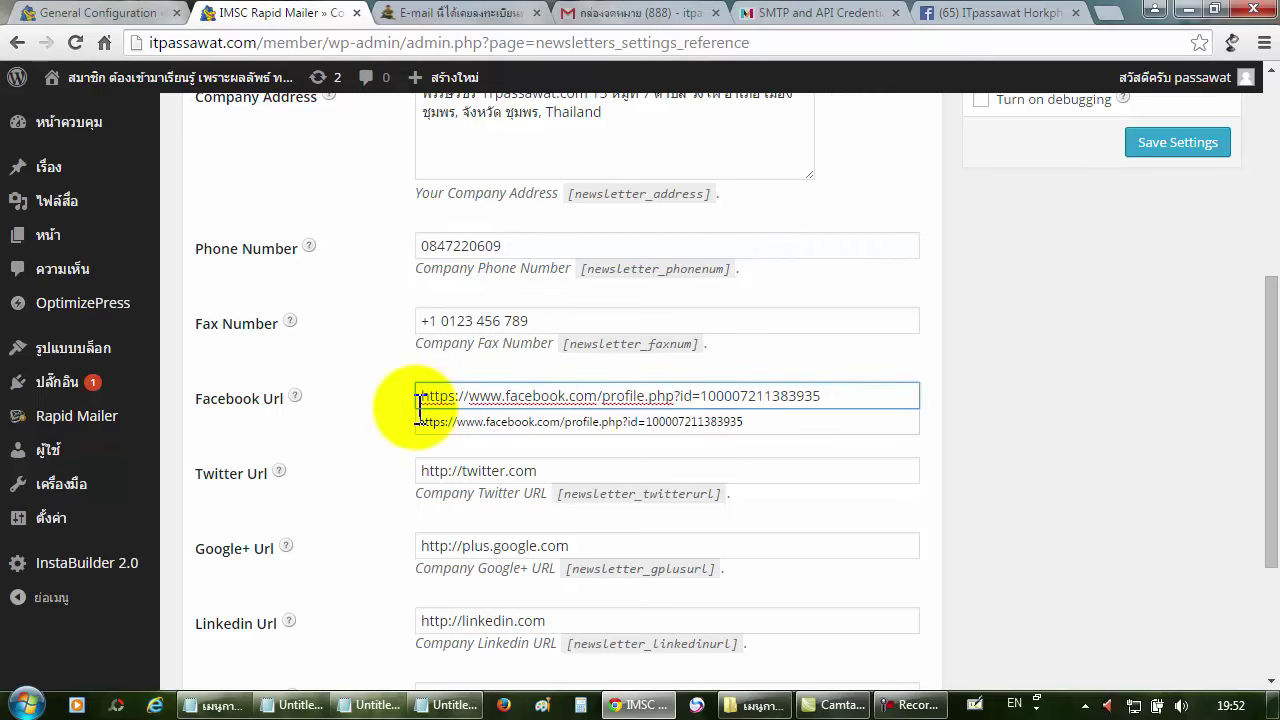
pyautogui.click(1060, 400)
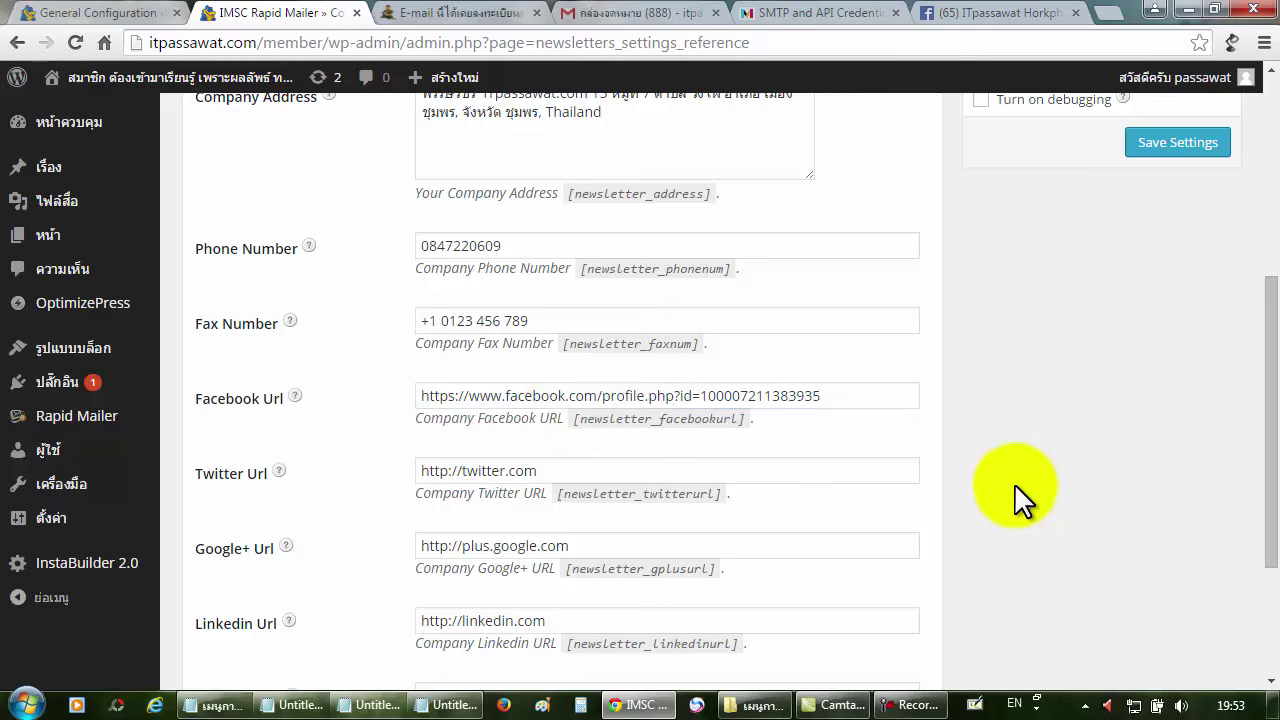
pyautogui.moveTo(1270, 466); pyautogui.dragTo(1277, 312)
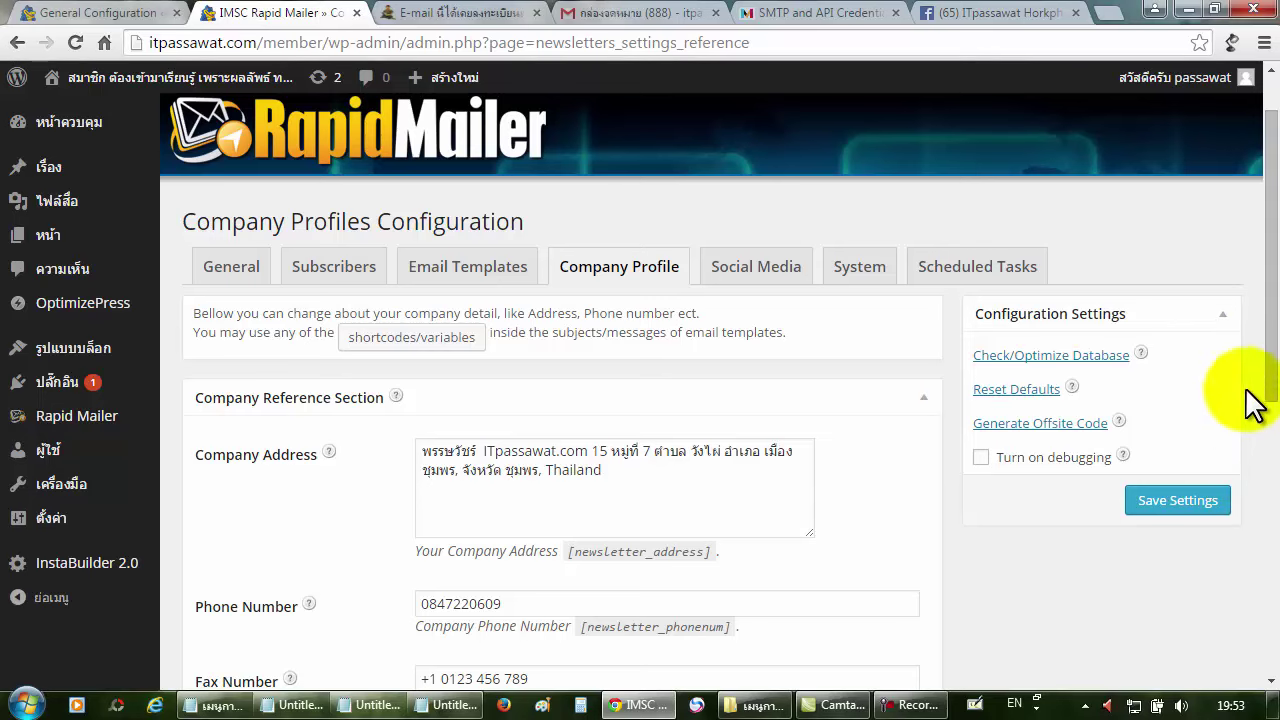
pyautogui.click(1183, 505)
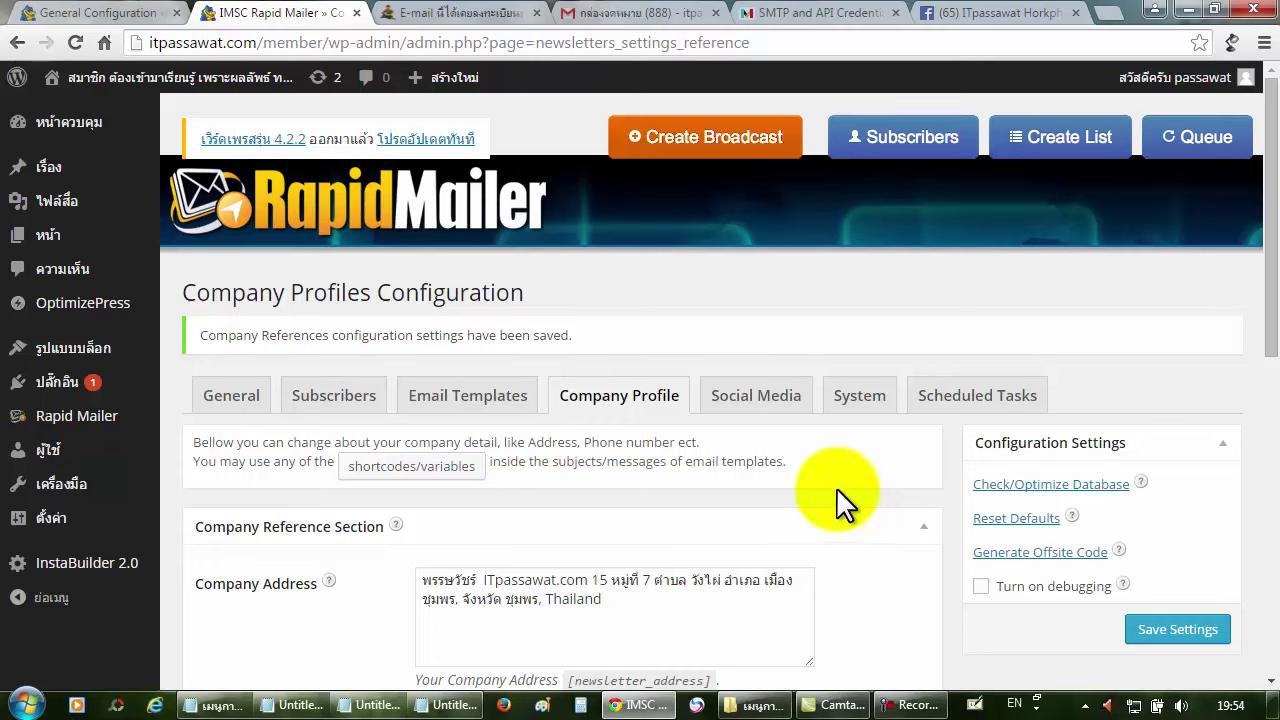
# Review the Social Media options: social sharing on, Facebook and Google+ sharing set to Yes.
pyautogui.click(757, 402)
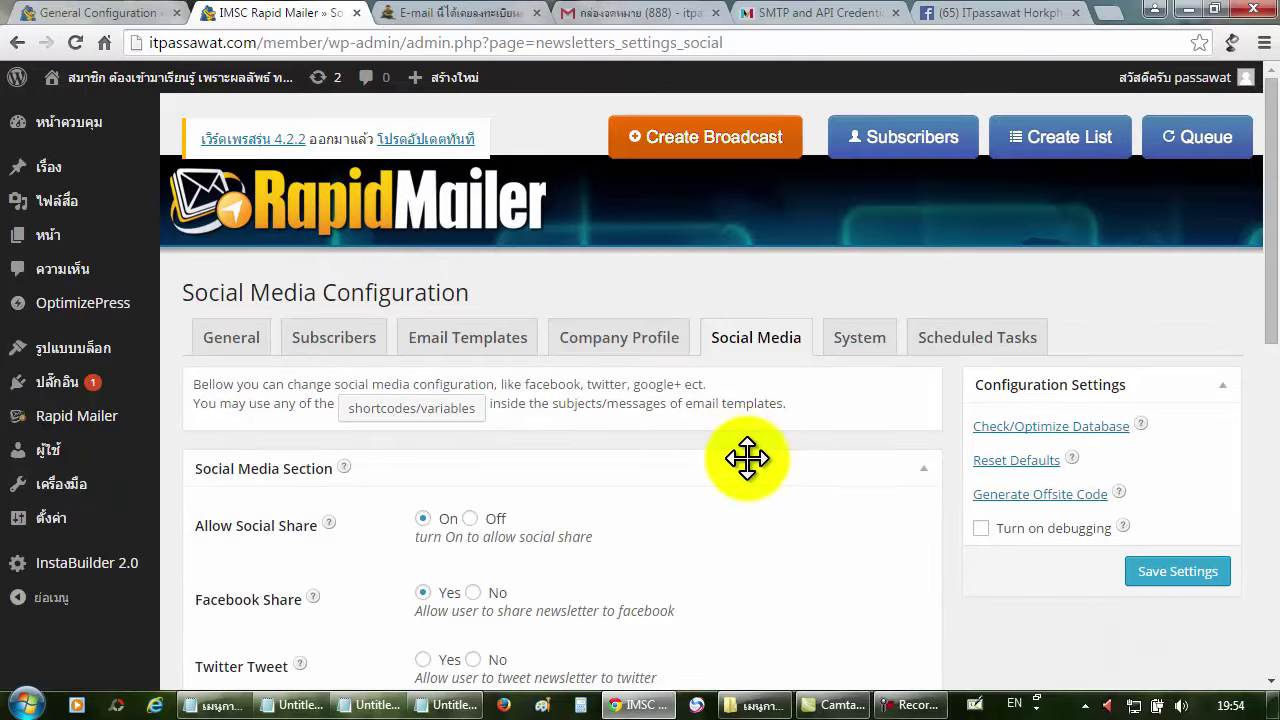
pyautogui.scroll(-1, 749, 458)
pyautogui.scroll(-1, 749, 458)
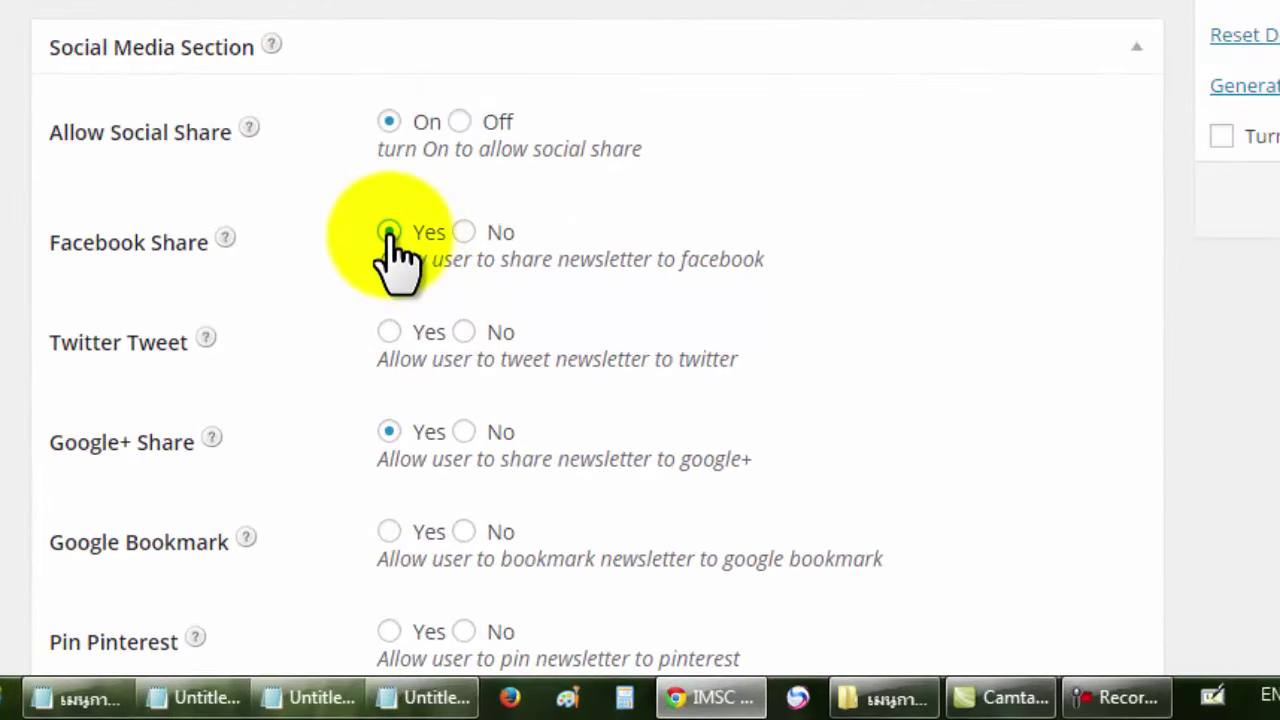
pyautogui.scroll(-3, 357, 323)
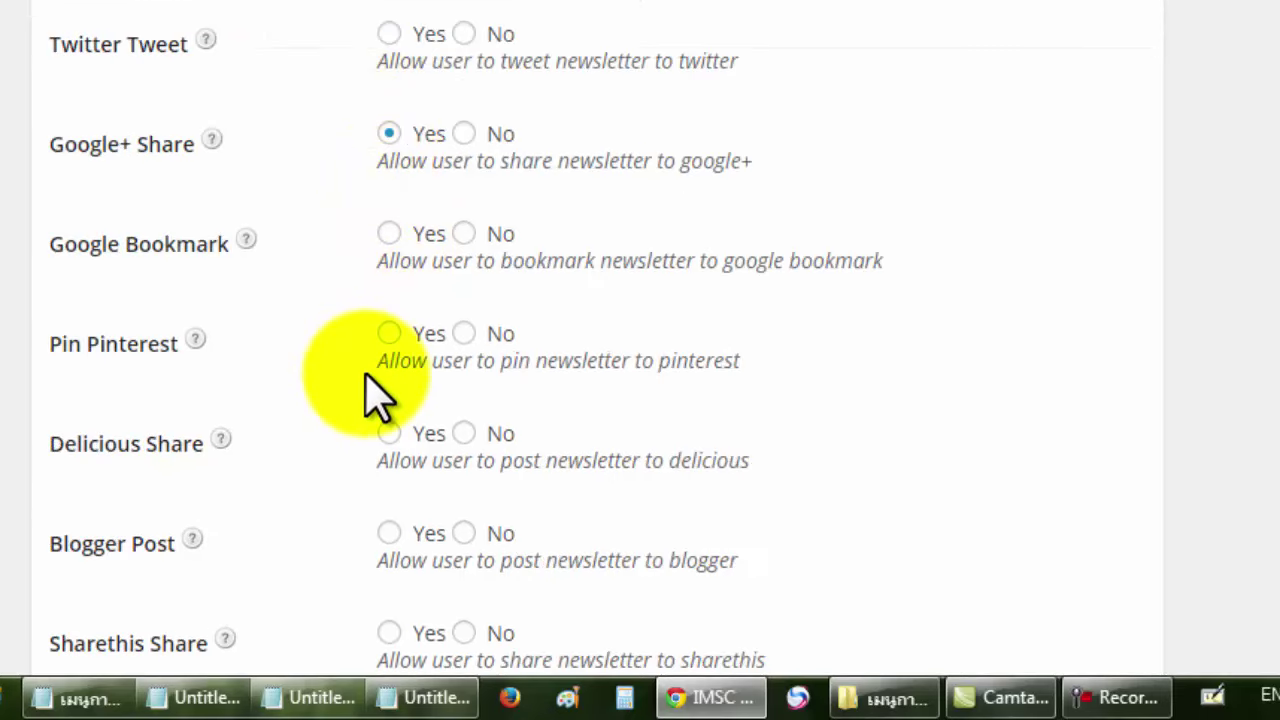
pyautogui.scroll(-5, 500, 357)
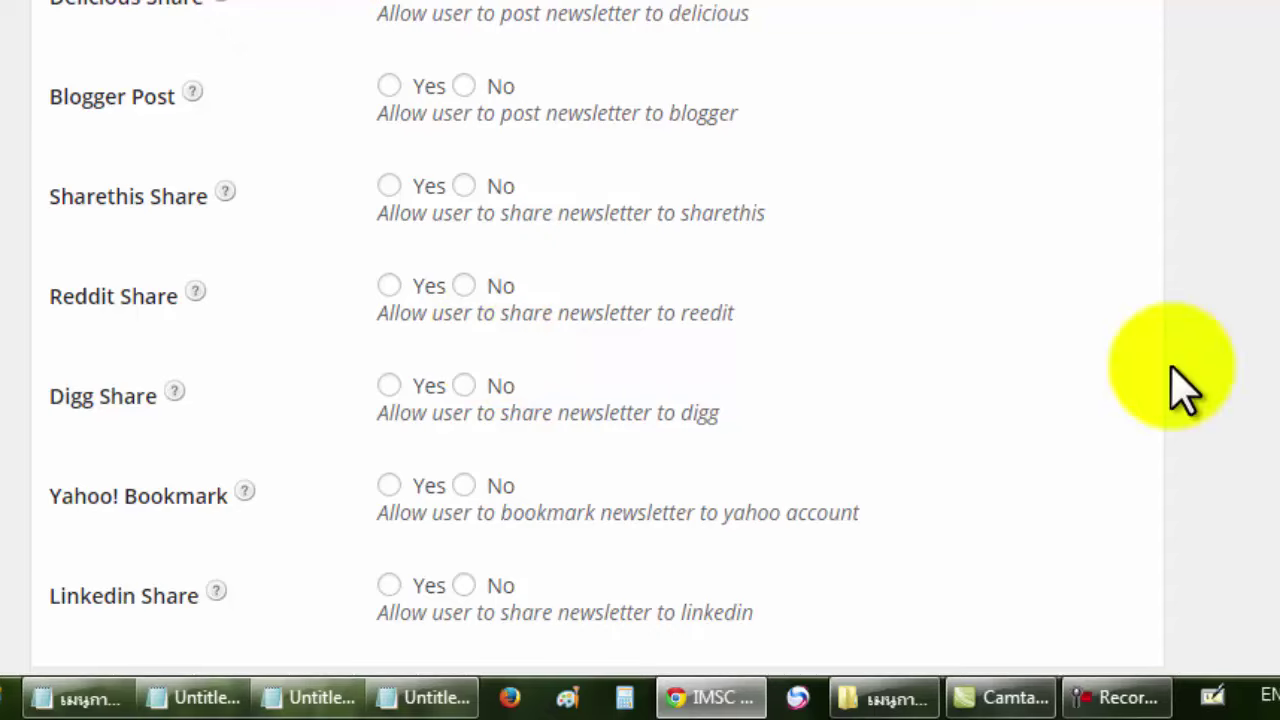
pyautogui.scroll(6, 1186, 386)
pyautogui.scroll(2, 1172, 380)
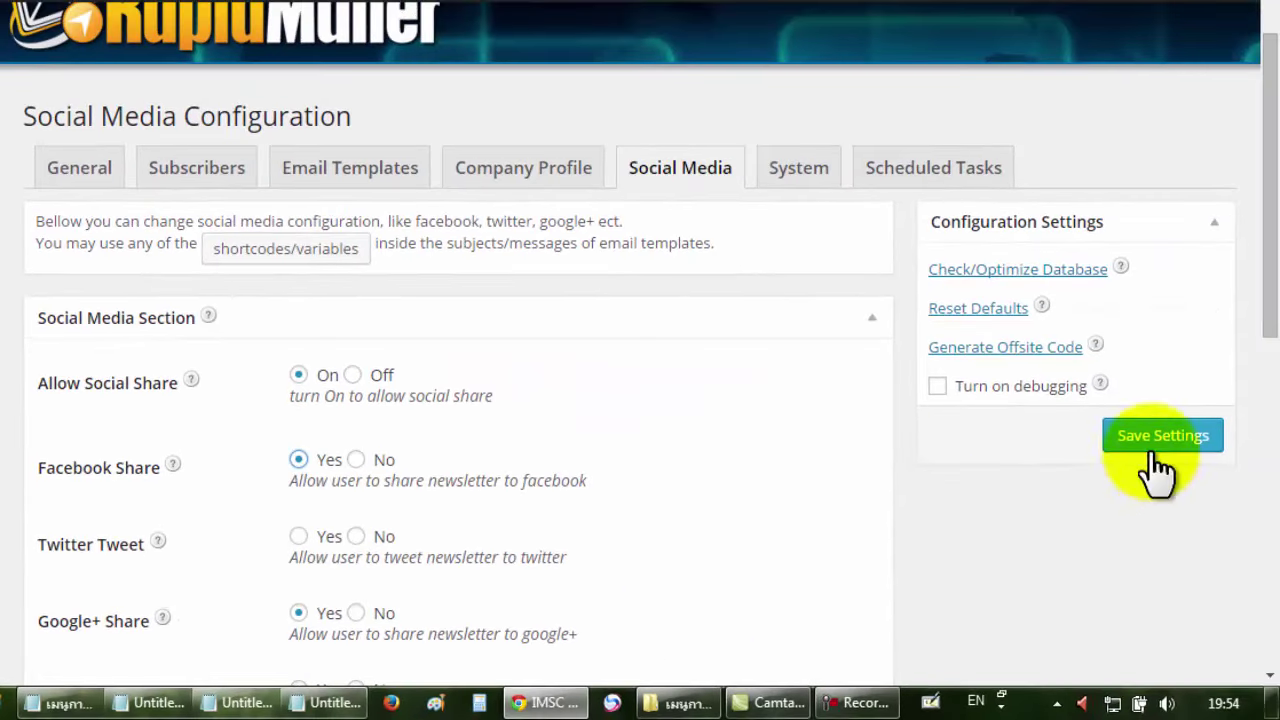
pyautogui.scroll(-10, 829, 483)
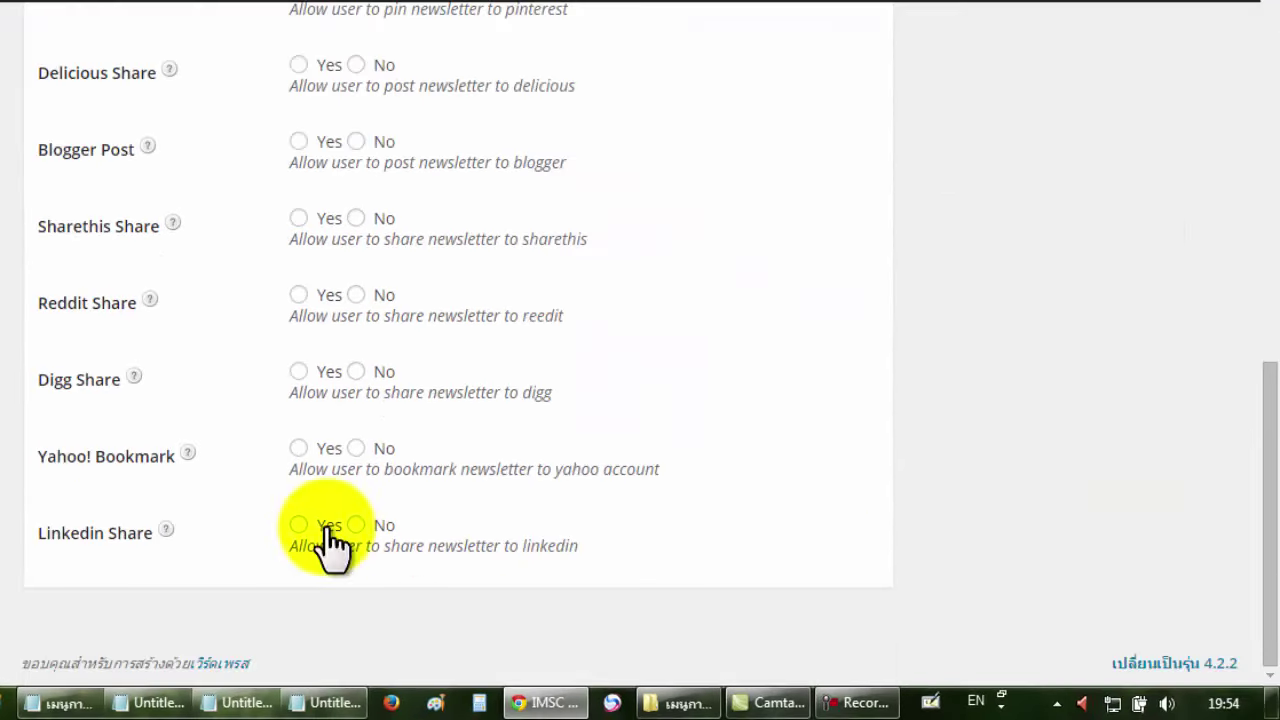
pyautogui.scroll(2, 449, 431)
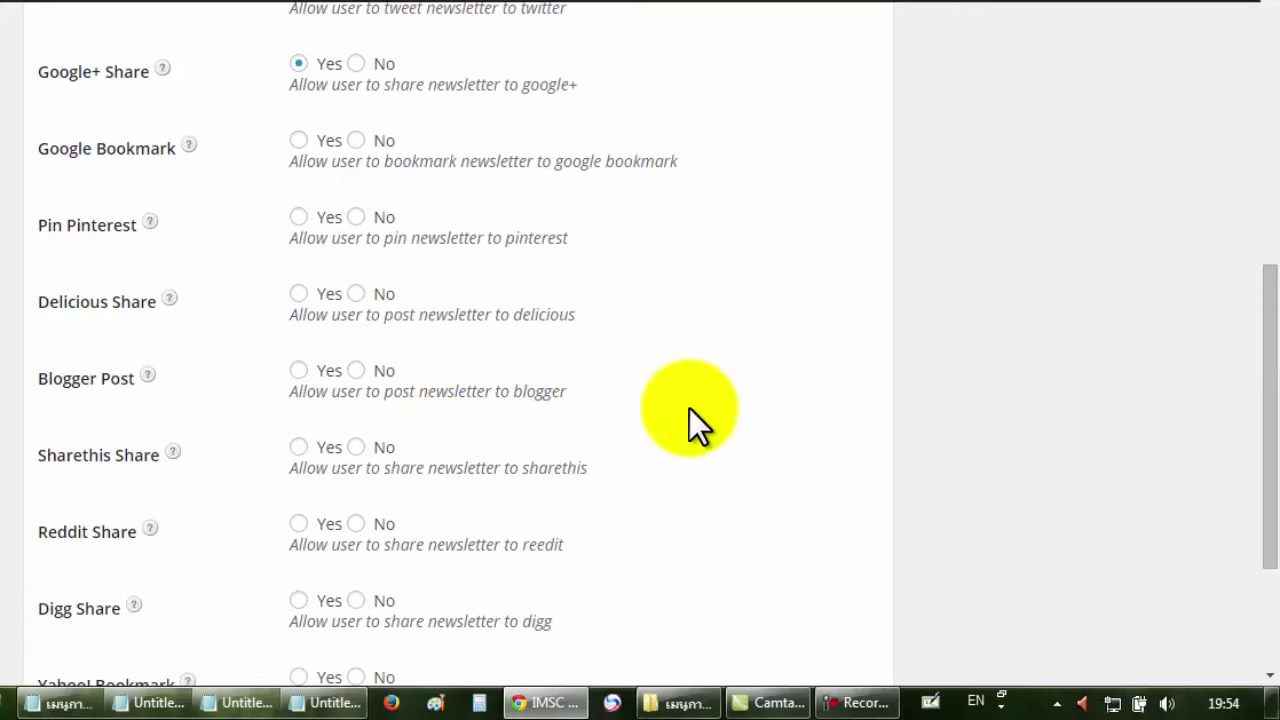
pyautogui.scroll(2, 921, 407)
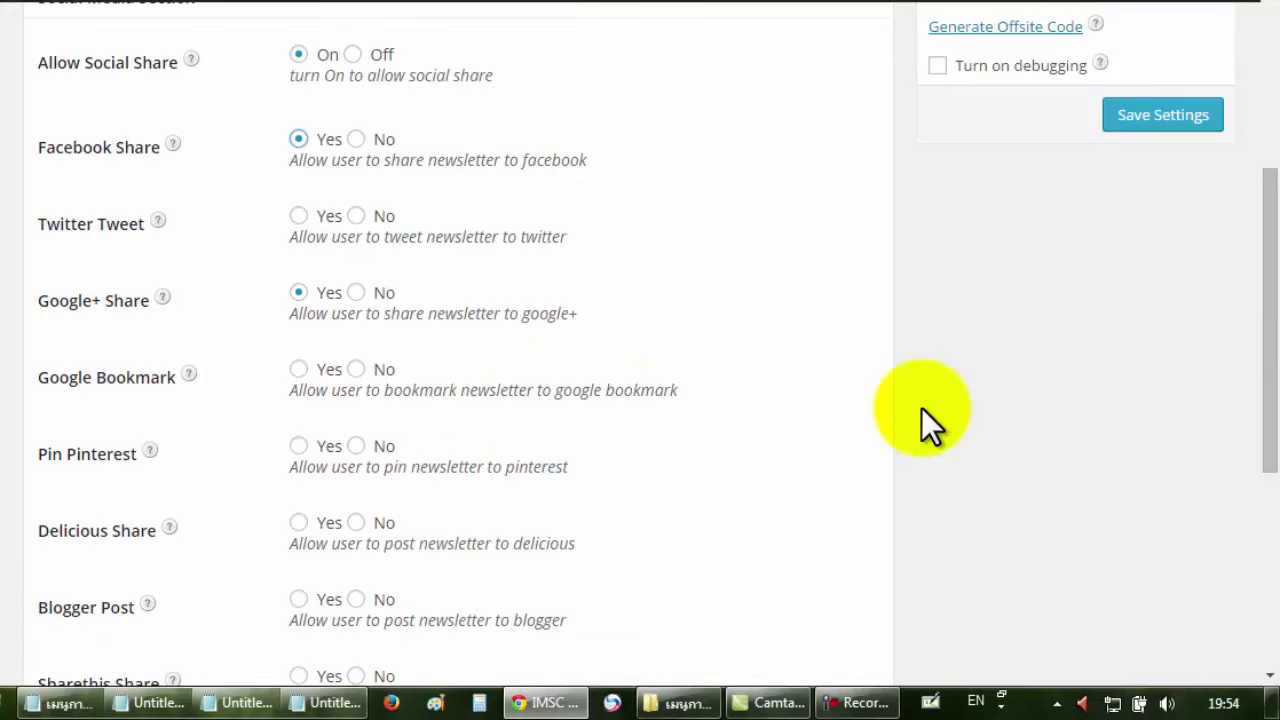
pyautogui.scroll(1, 921, 407)
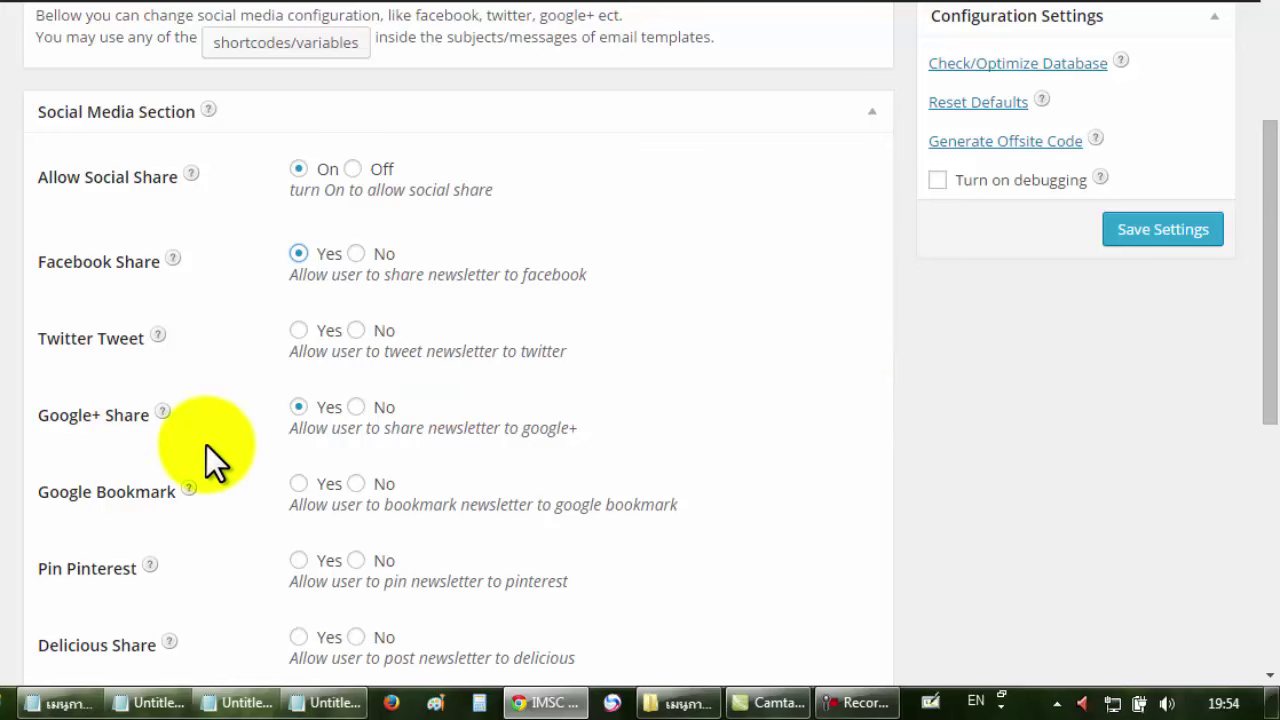
pyautogui.scroll(-2, 664, 319)
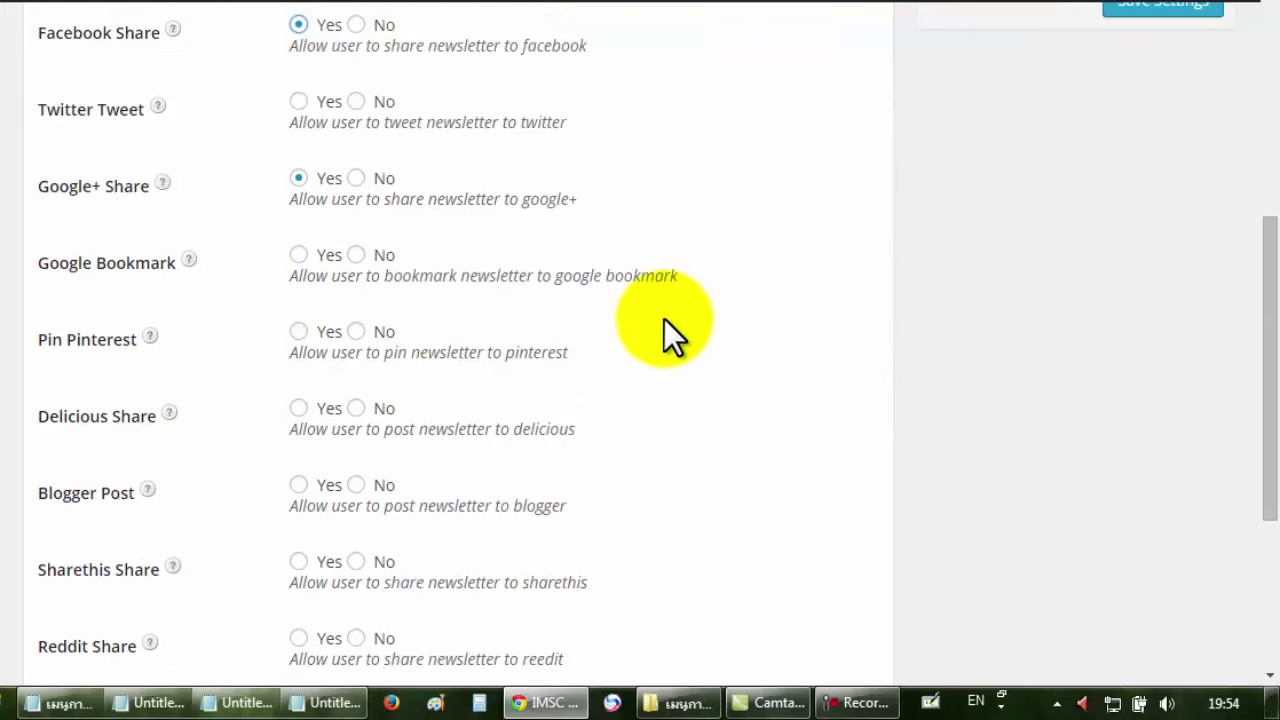
pyautogui.scroll(-1, 664, 319)
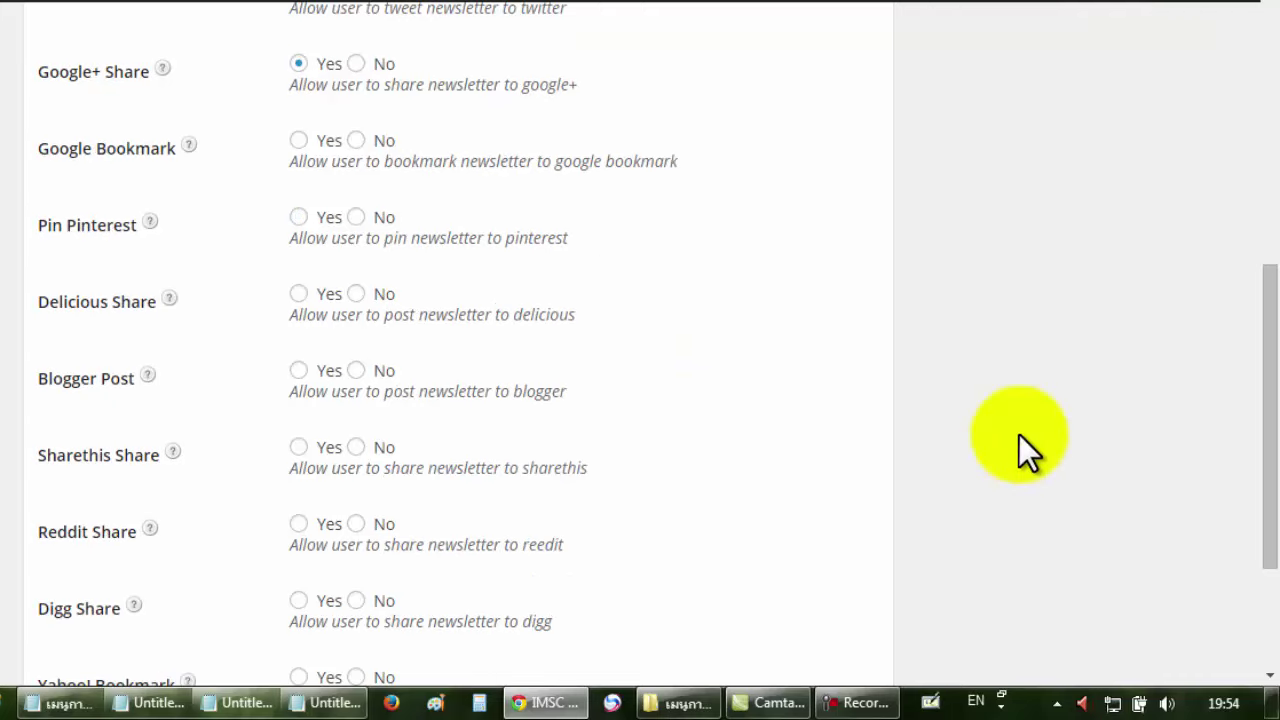
pyautogui.scroll(3, 775, 435)
pyautogui.scroll(3, 775, 435)
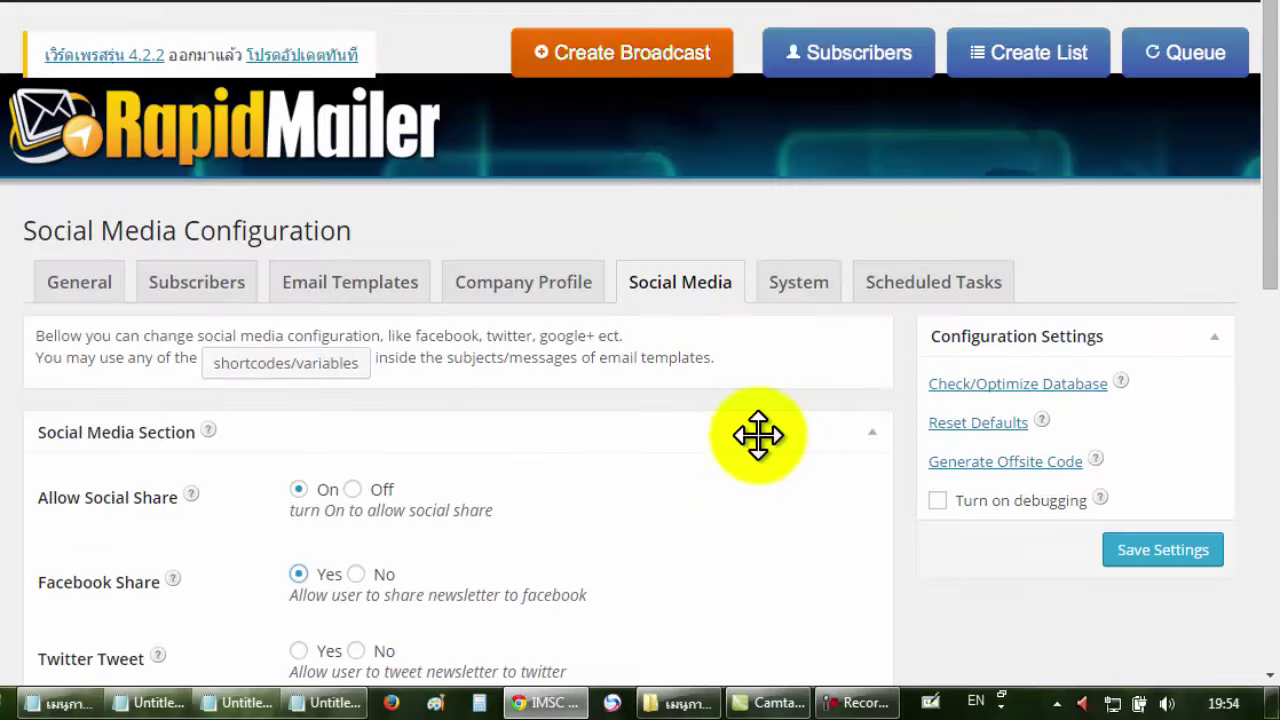
# Save the social media sharing settings.
pyautogui.click(1168, 554)
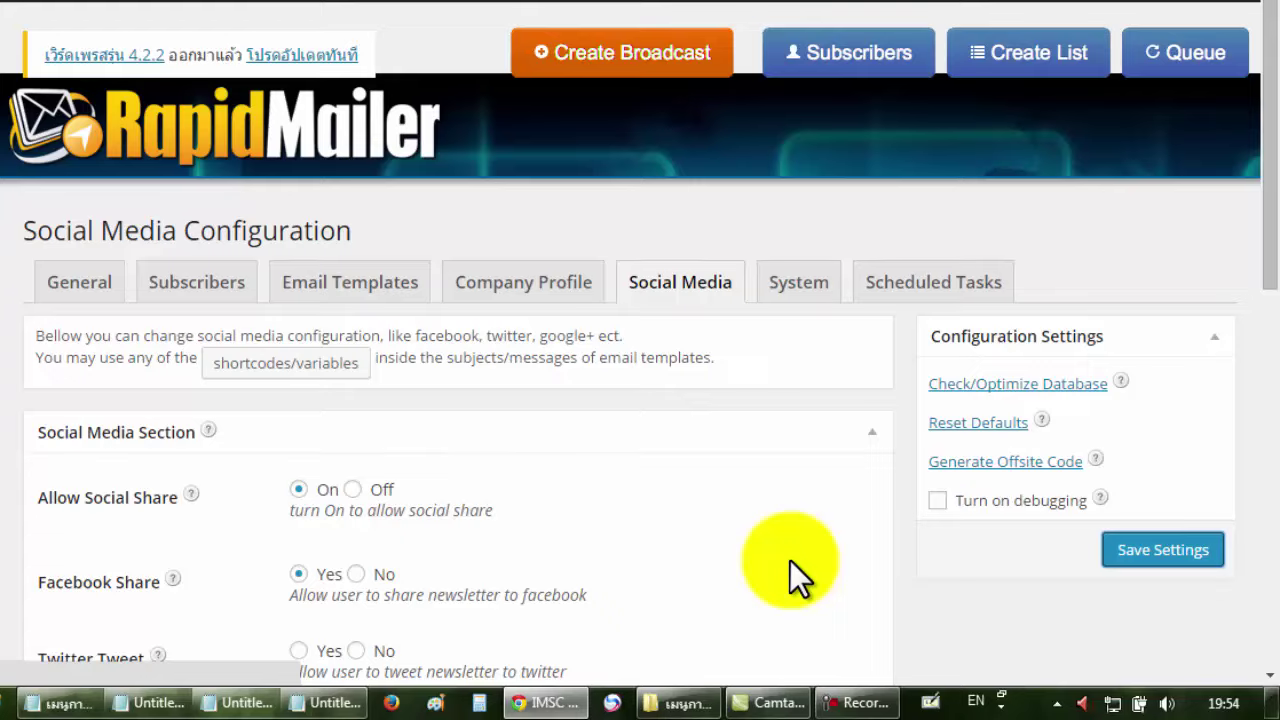
pyautogui.scroll(-1, 770, 520)
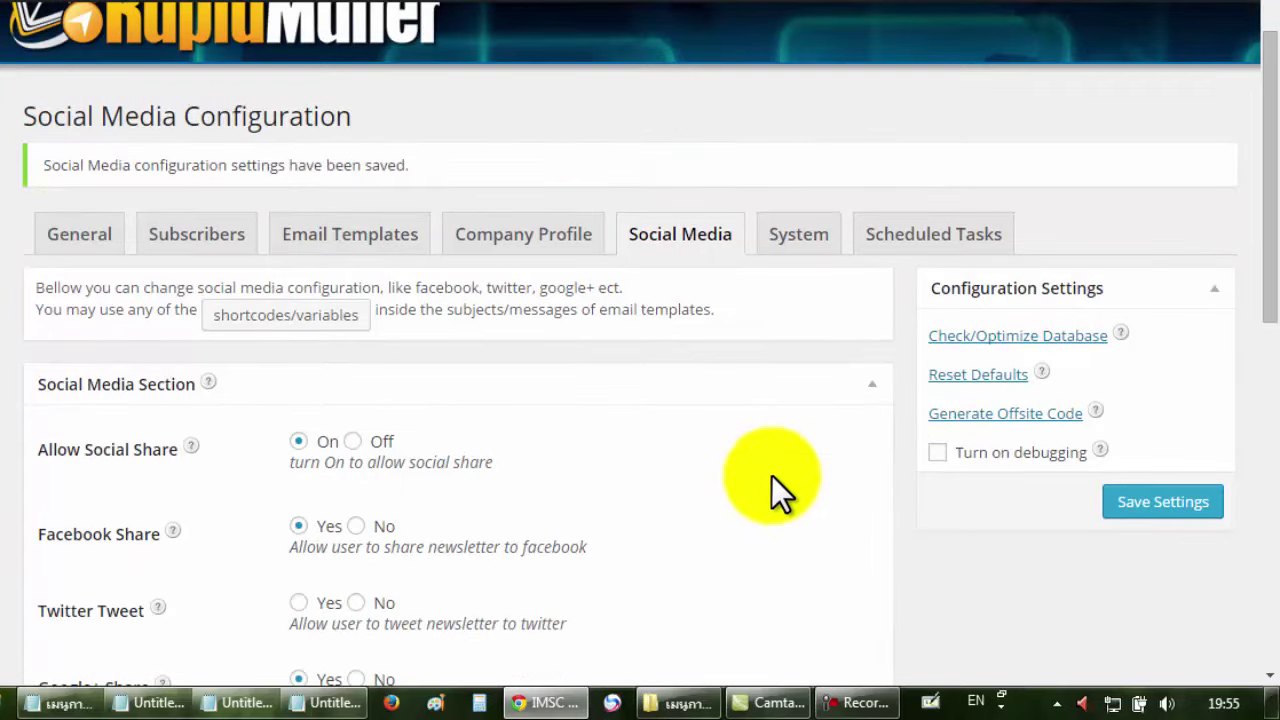
pyautogui.moveTo(8, 542)
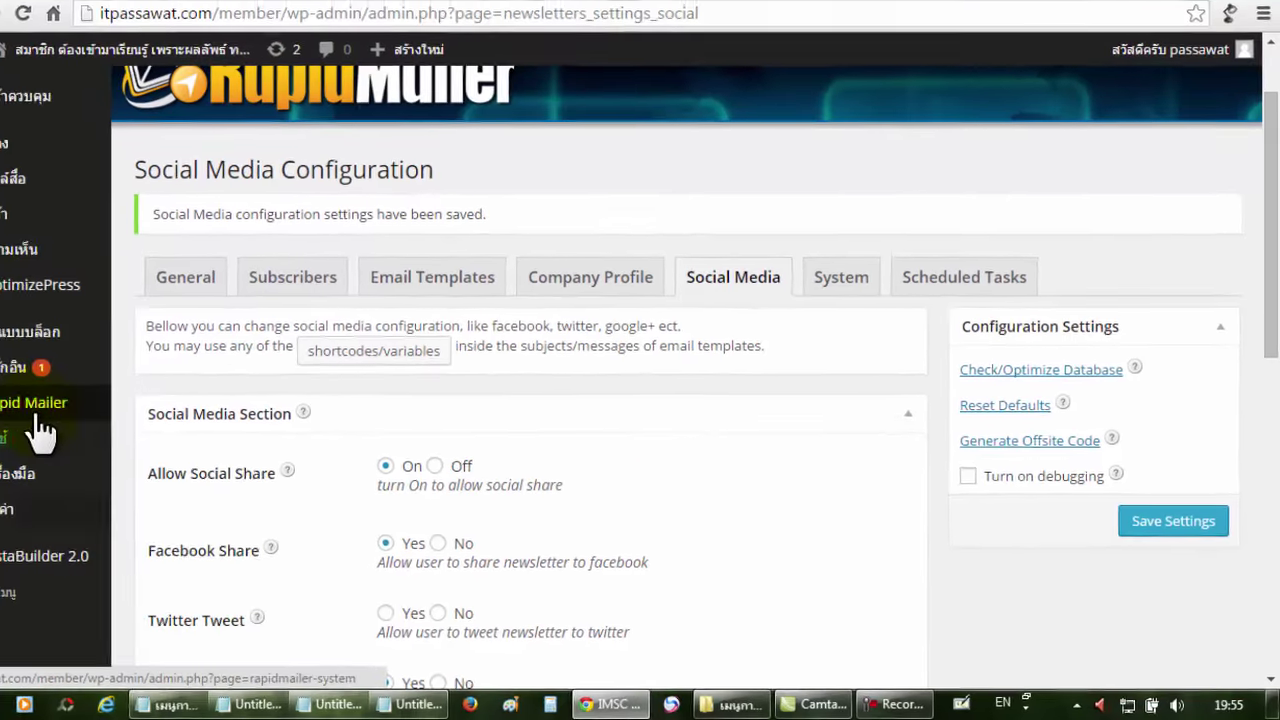
pyautogui.moveTo(88, 420)
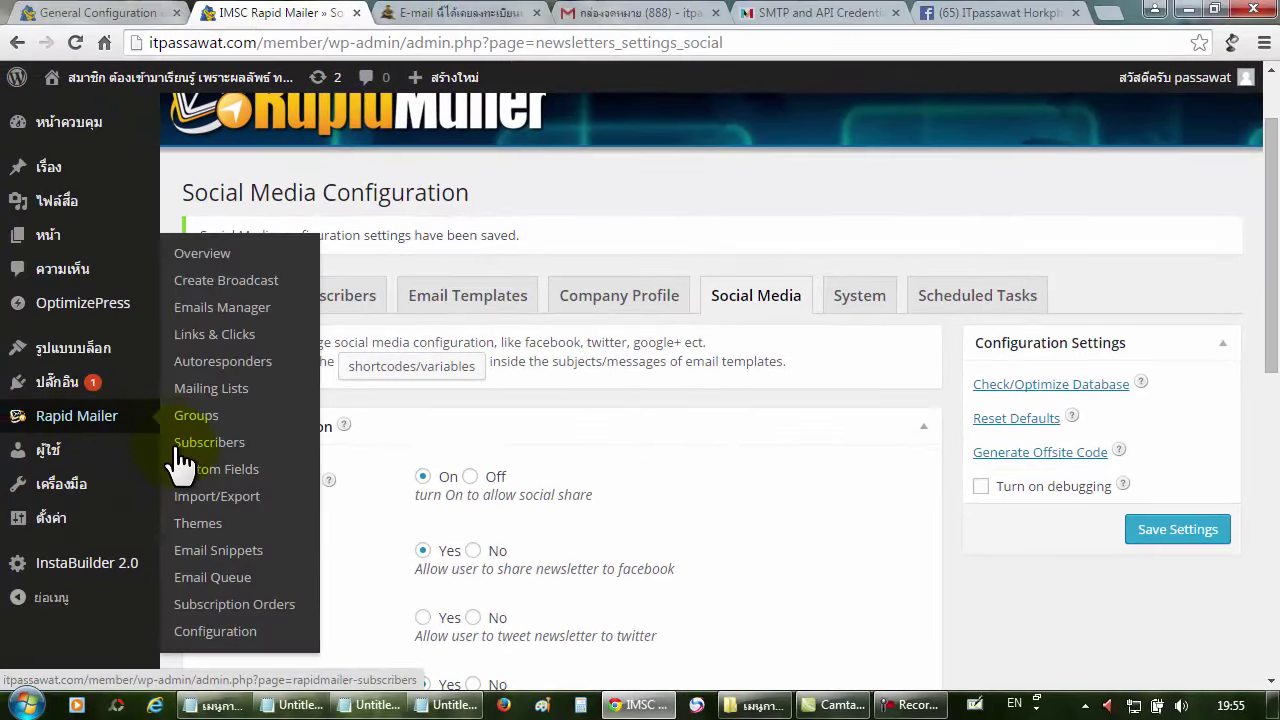
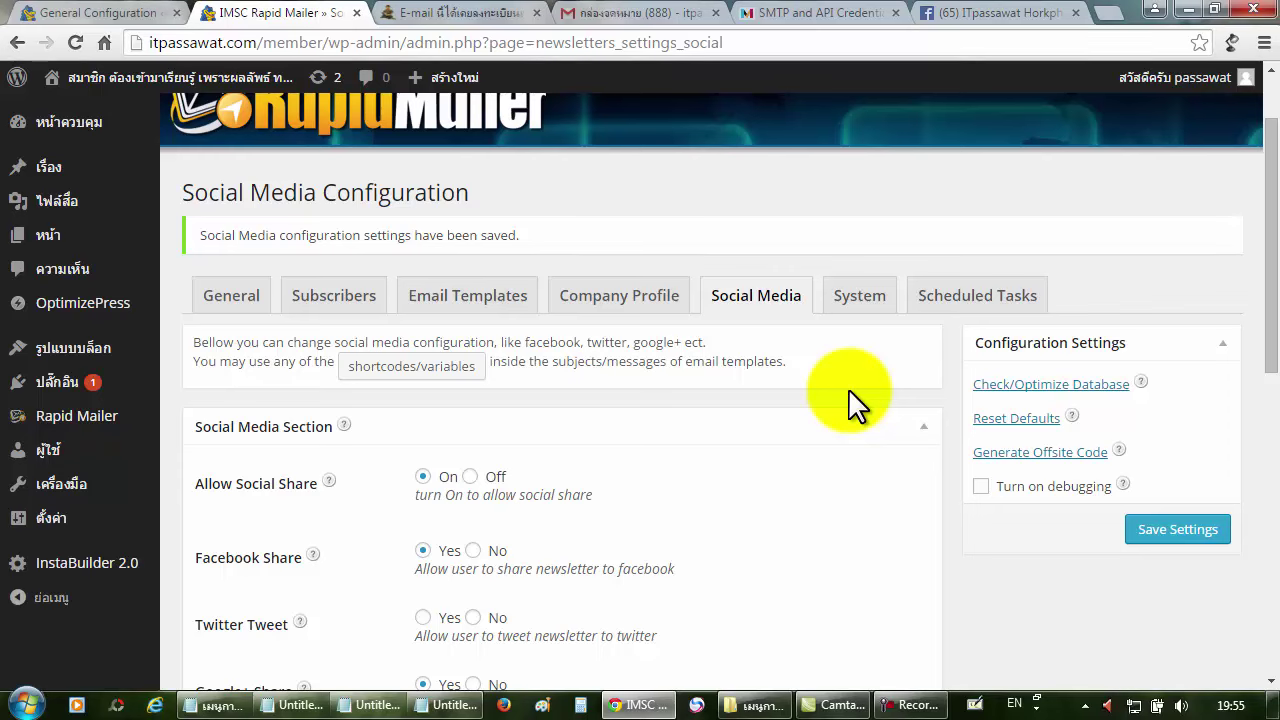
# Open Rapid Mailer's Custom Fields list, then open a new browser tab for the itpassawat.com landing page.
pyautogui.moveTo(130, 440)
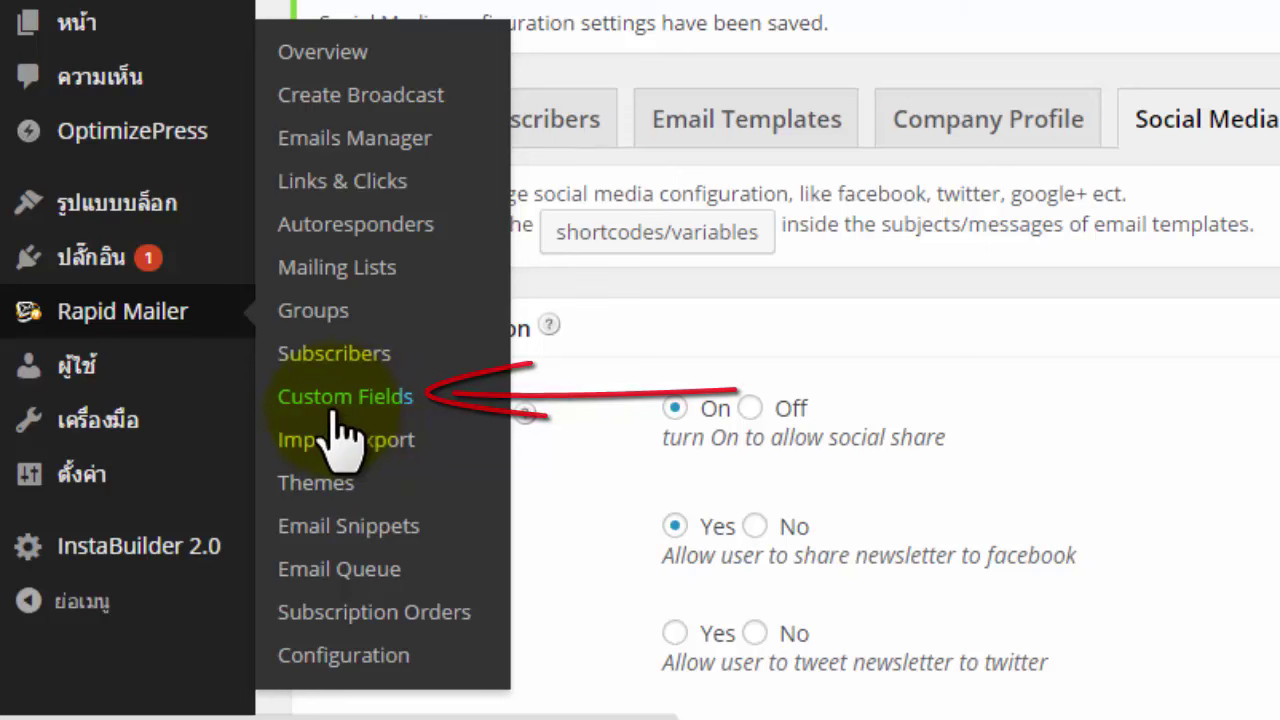
pyautogui.click(337, 410)
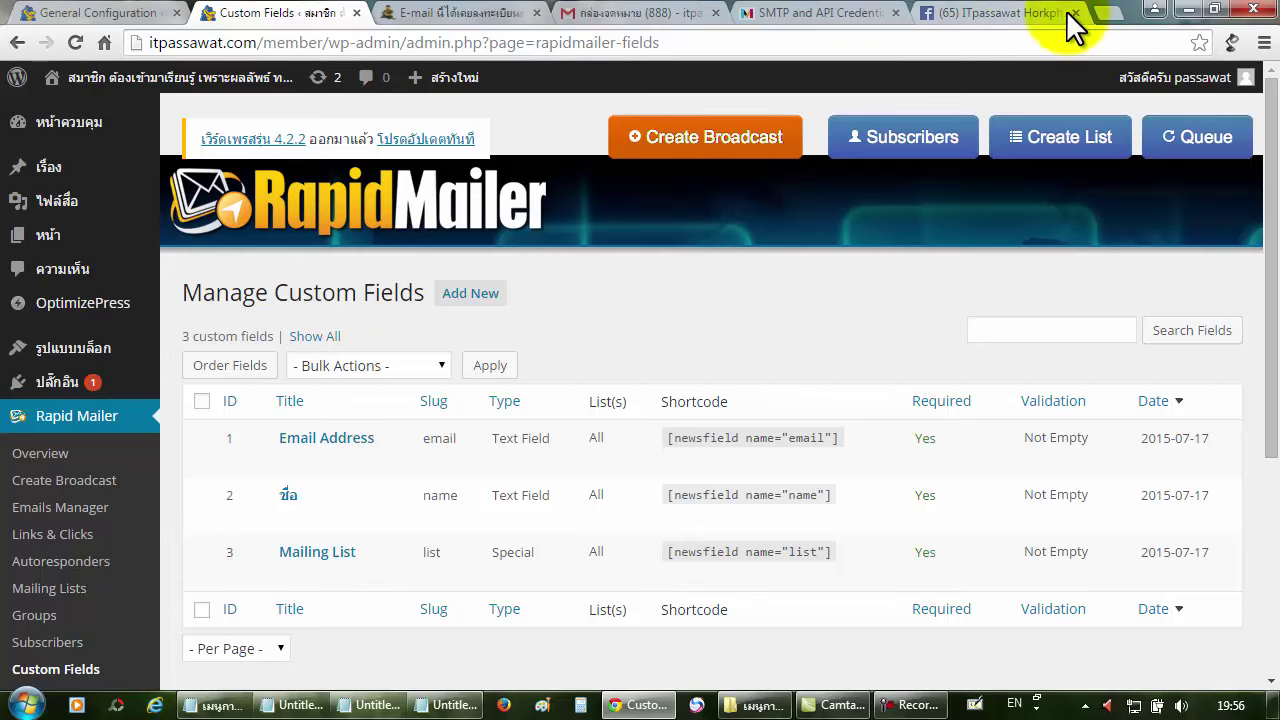
pyautogui.click(1108, 15)
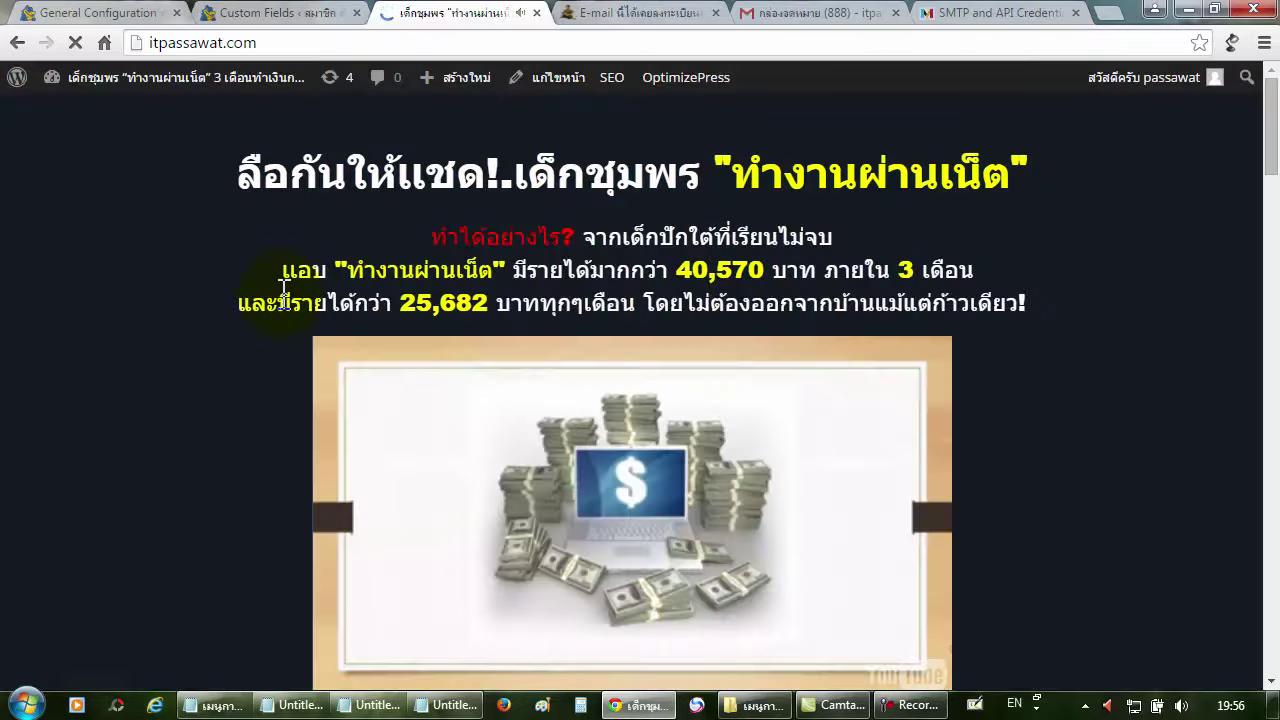
# Click through the landing page signup form's name, email and phone fields to show their required-field warnings.
pyautogui.scroll(-3, 284, 290)
pyautogui.scroll(-2, 280, 295)
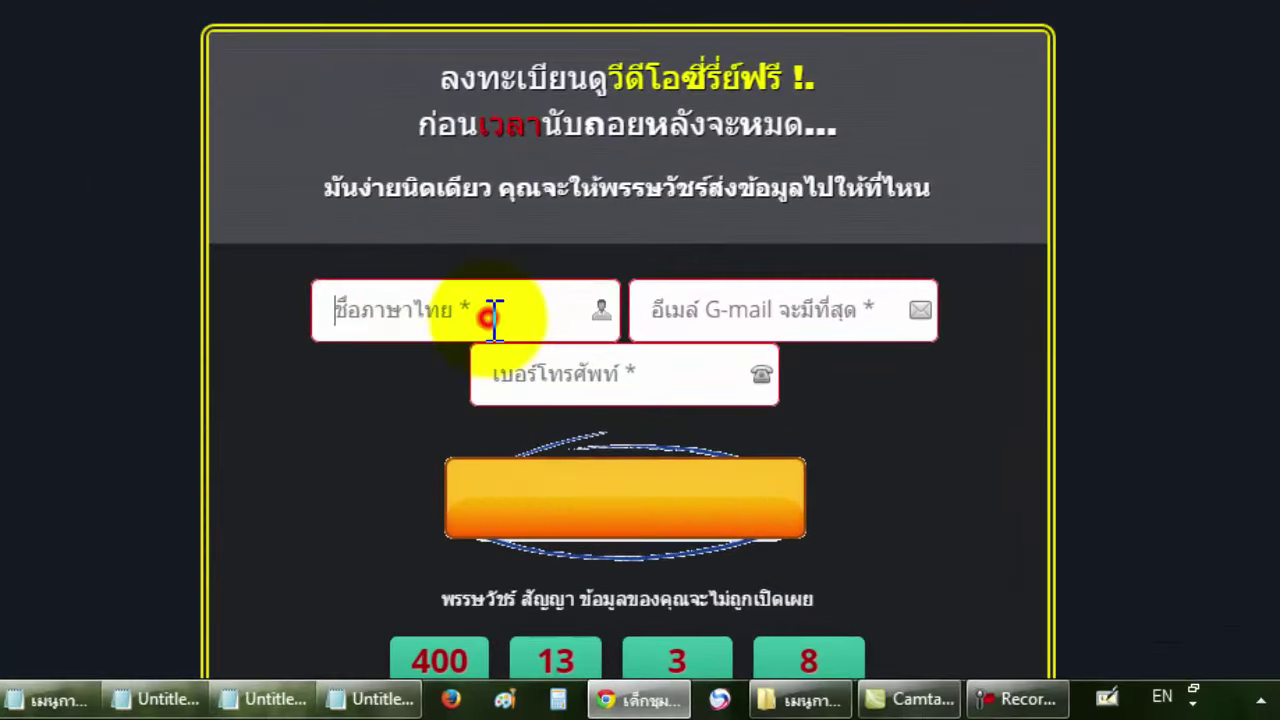
pyautogui.click(777, 312)
pyautogui.click(522, 360)
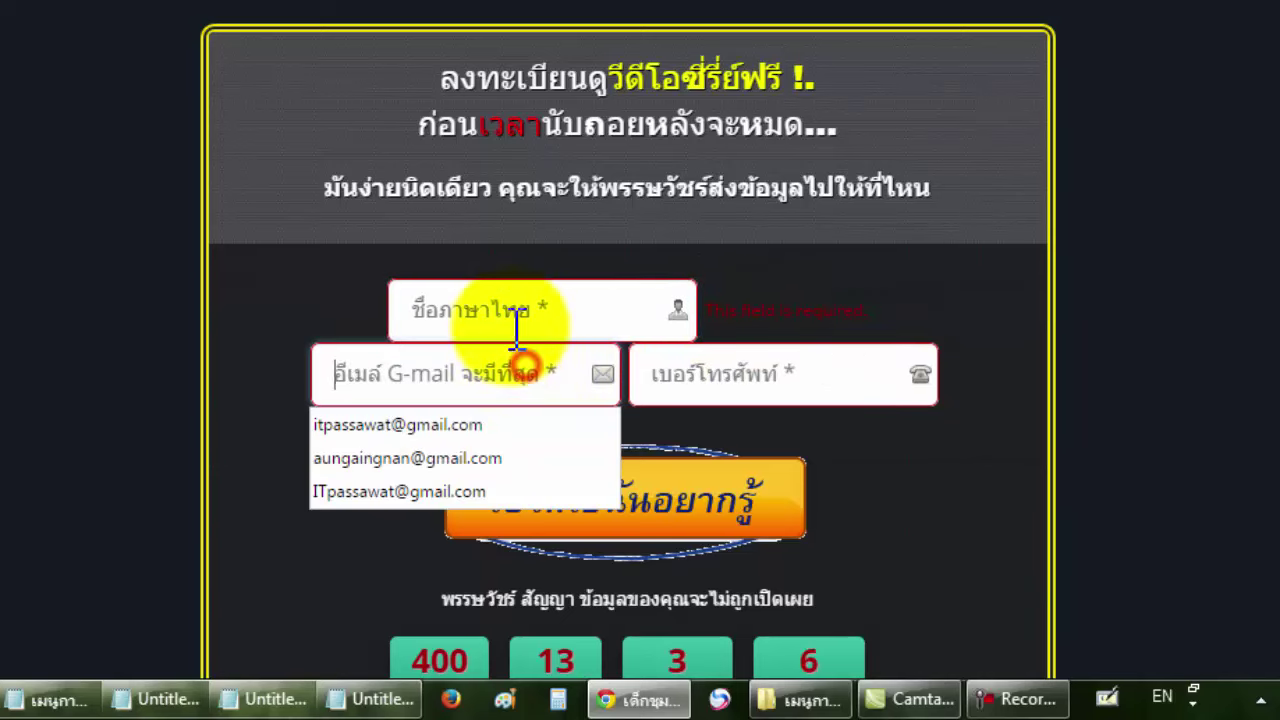
pyautogui.click(423, 309)
pyautogui.click(608, 445)
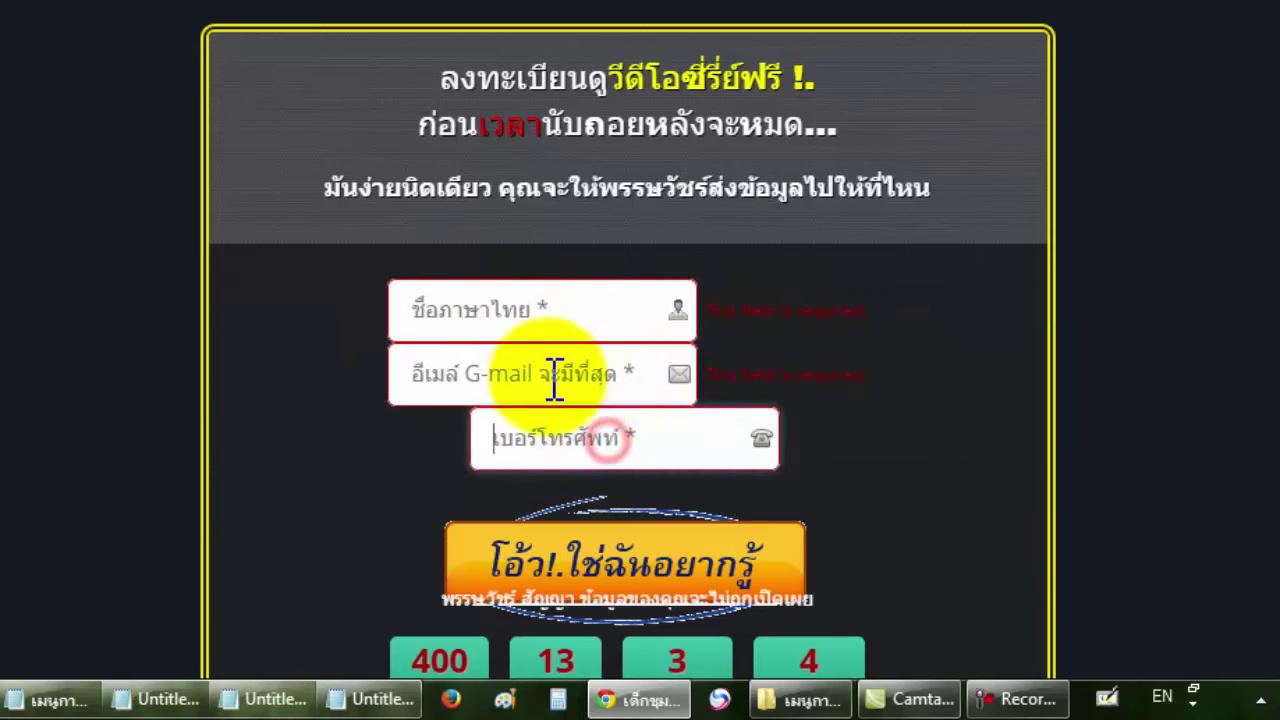
pyautogui.click(551, 314)
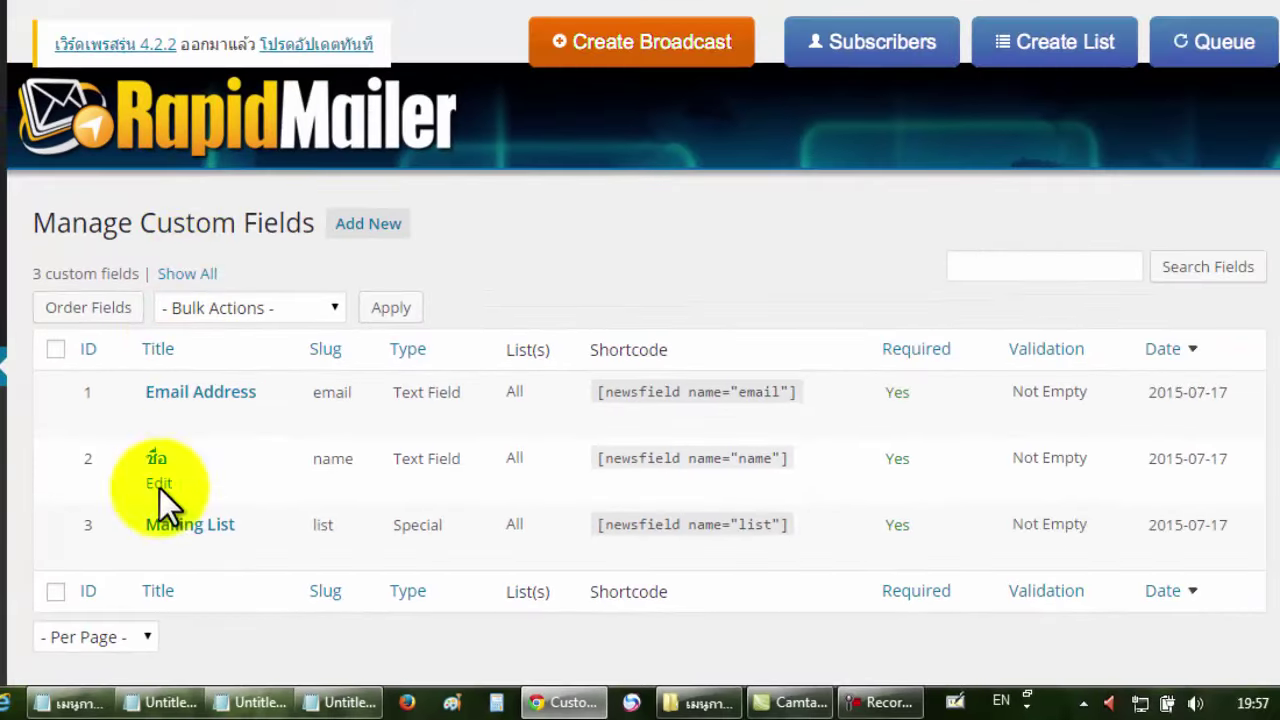
# Open the Email Address custom field for editing, select its title, and return to the landing page tab.
pyautogui.moveTo(203, 447)
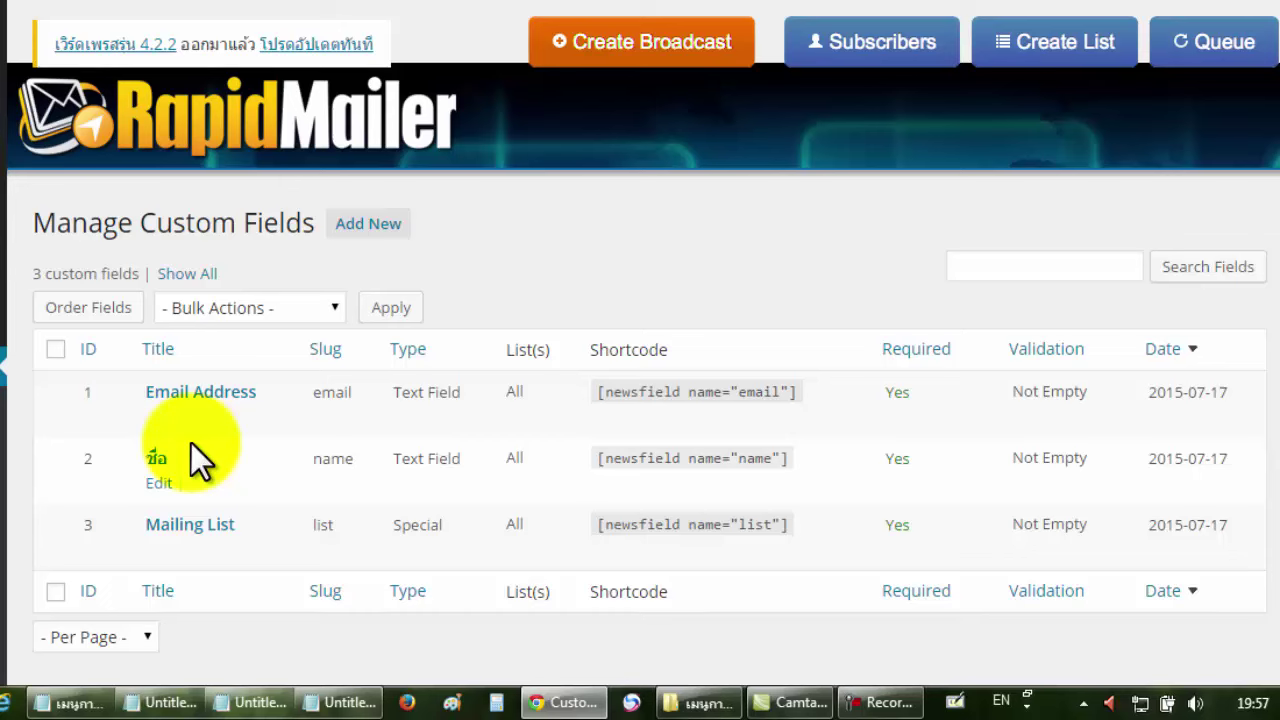
pyautogui.moveTo(226, 423)
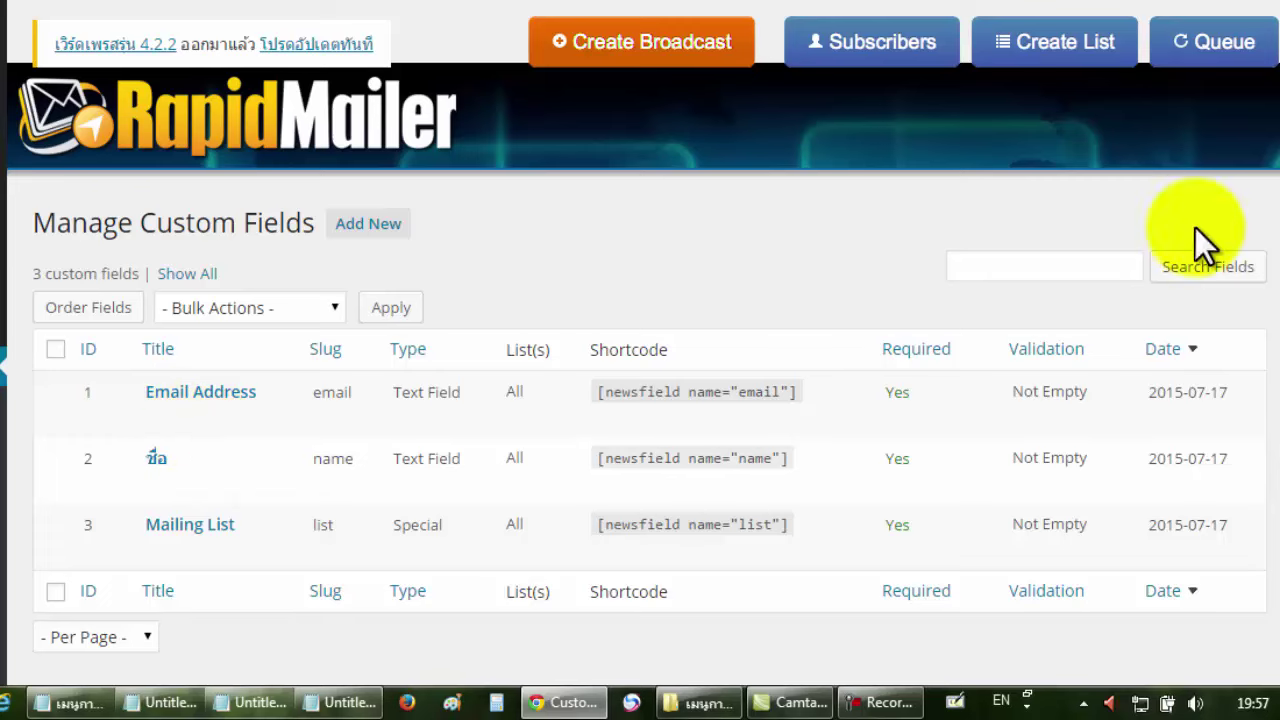
pyautogui.scroll(-1, 1250, 220)
pyautogui.moveTo(262, 322)
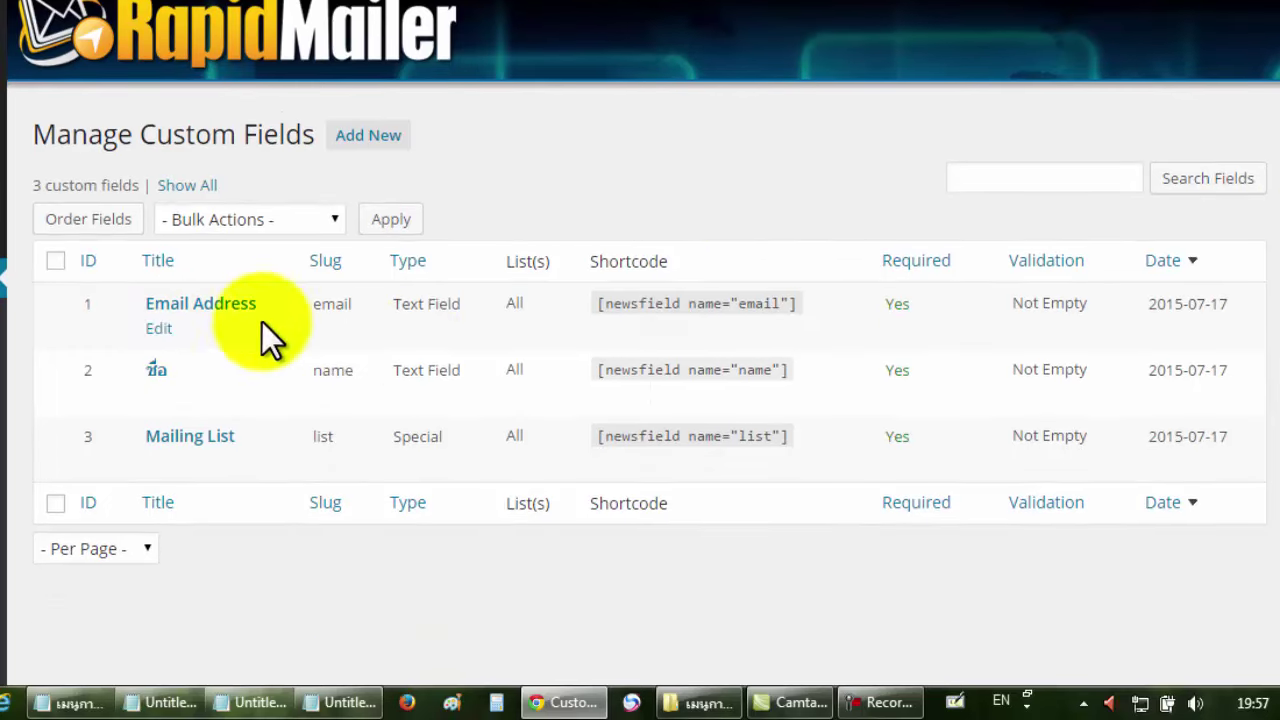
pyautogui.moveTo(185, 364)
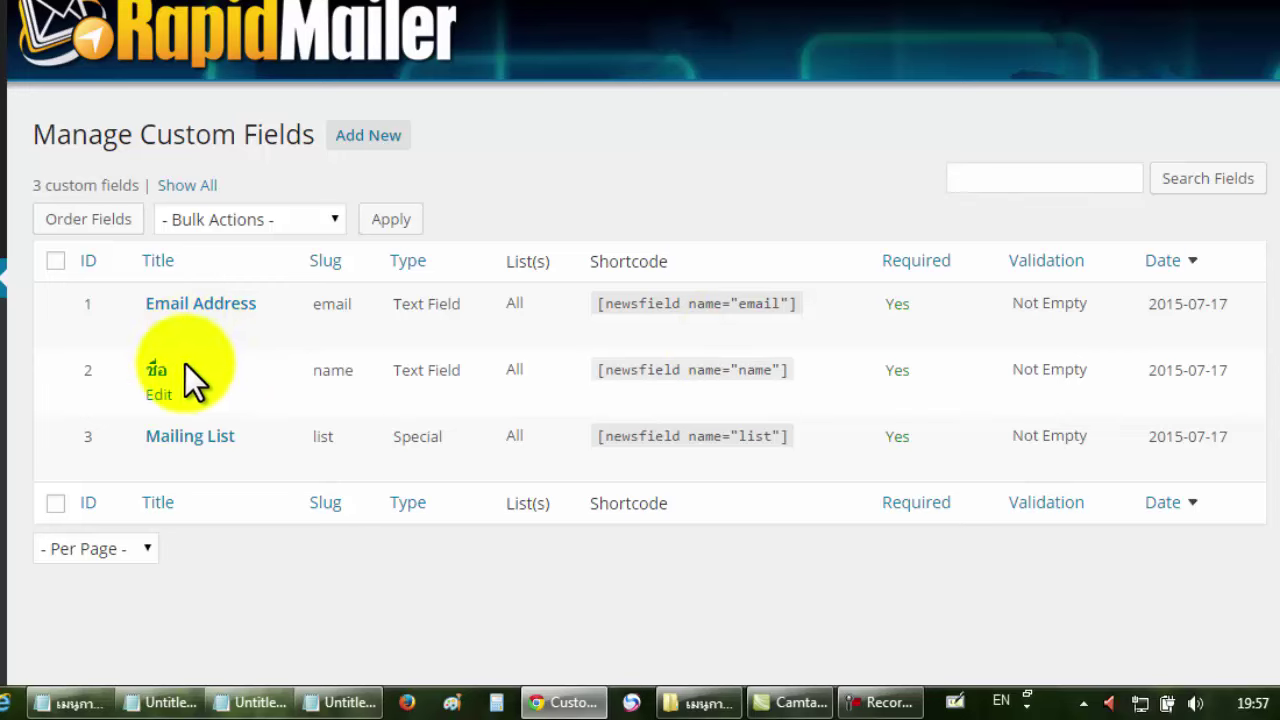
pyautogui.moveTo(160, 330)
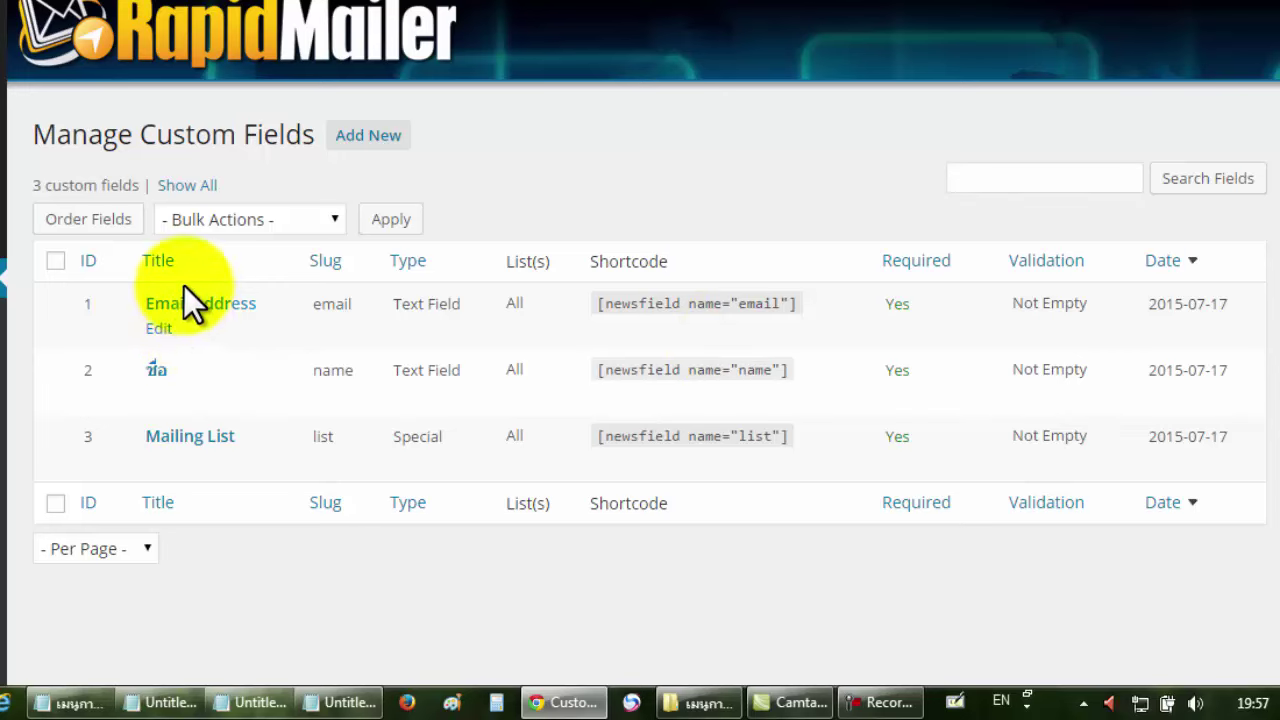
pyautogui.click(160, 330)
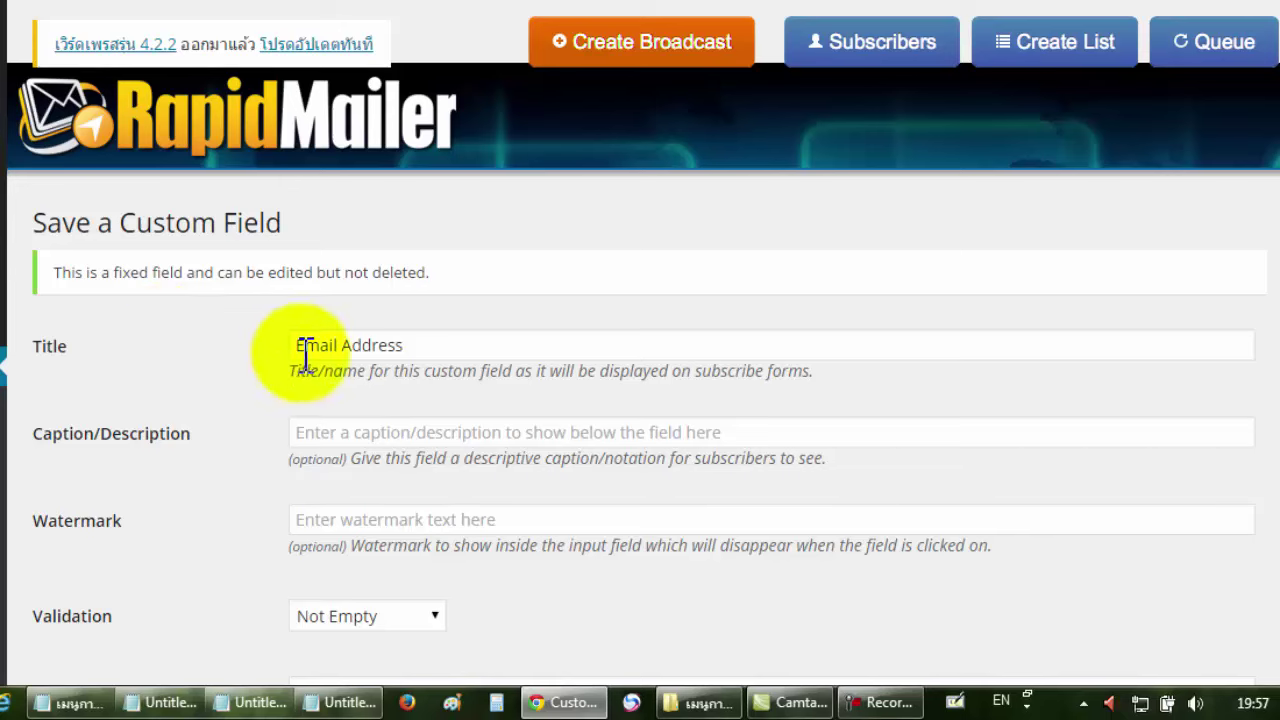
pyautogui.moveTo(472, 358); pyautogui.dragTo(293, 350)
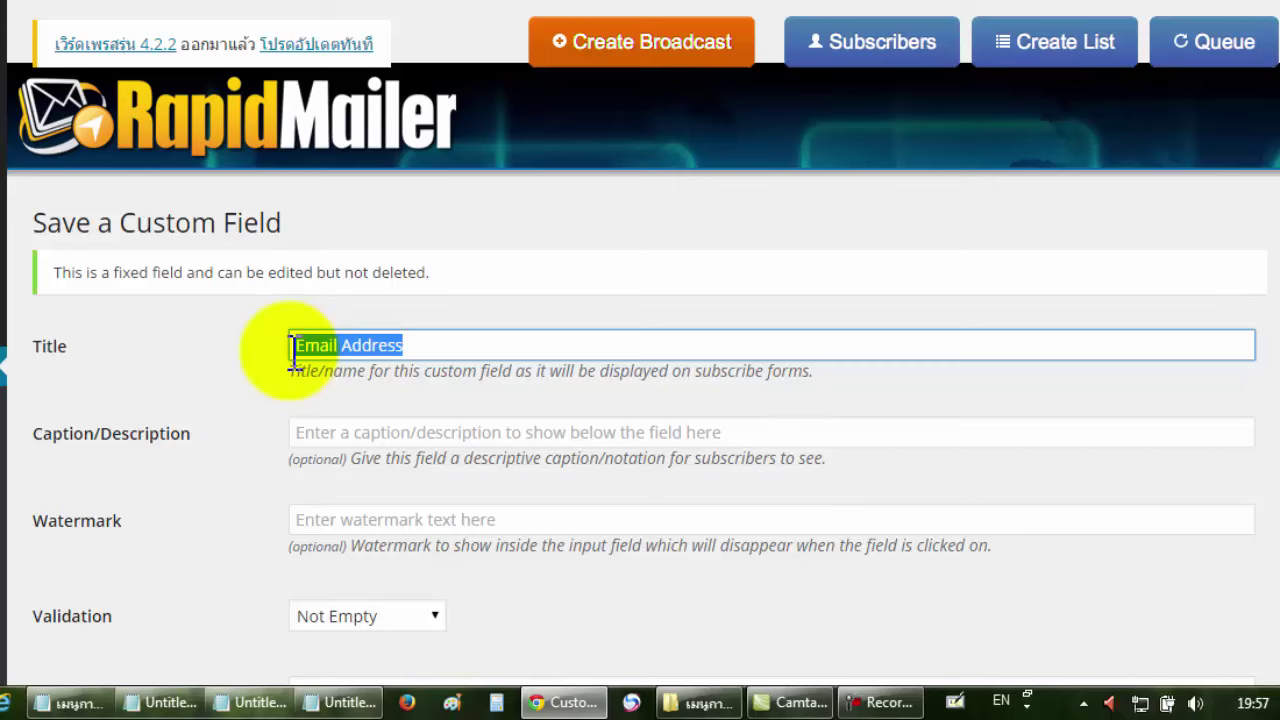
pyautogui.scroll(-1, 252, 374)
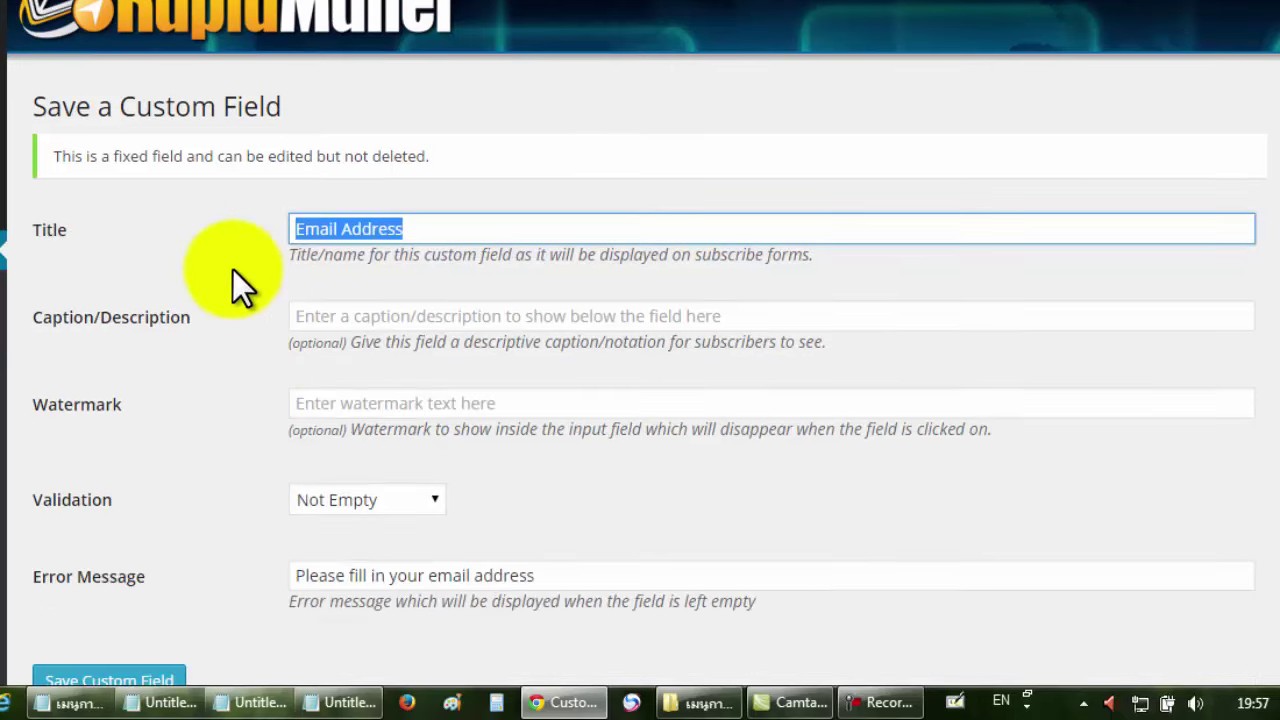
pyautogui.hotkey('ctrl', 'Tab')
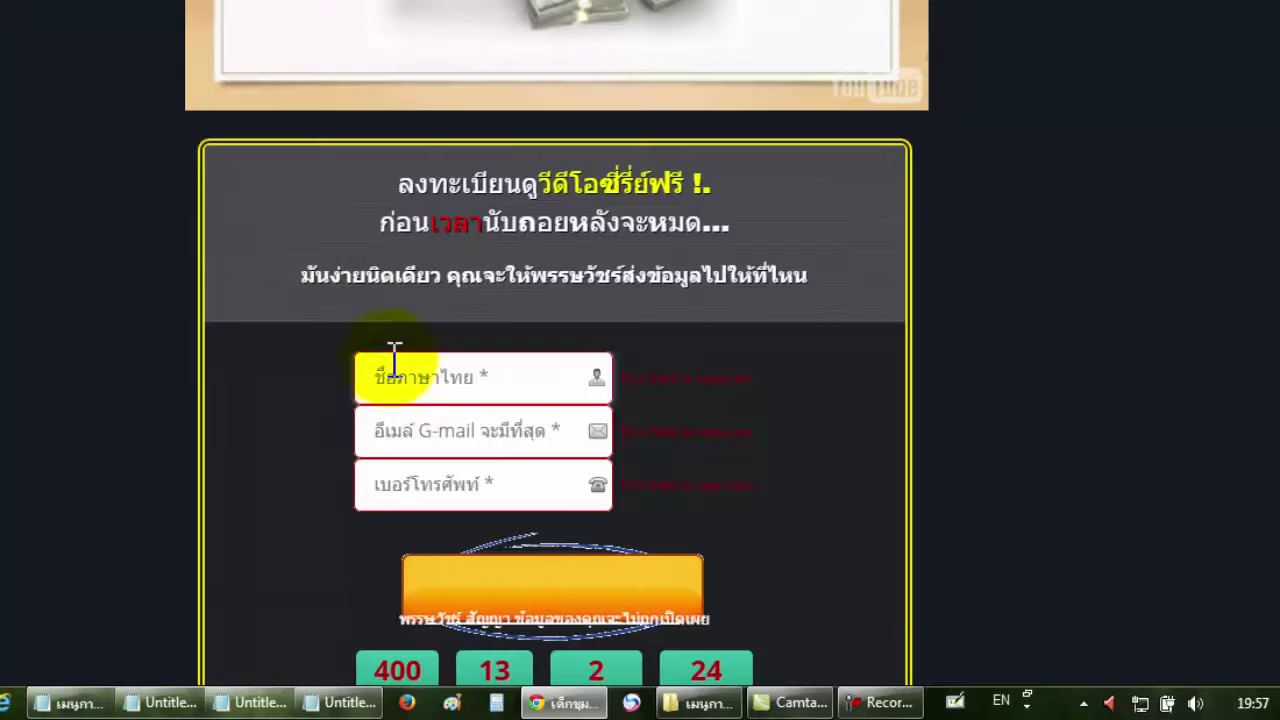
# Check the signup form's Thai name and email fields on the landing page.
pyautogui.click(475, 380)
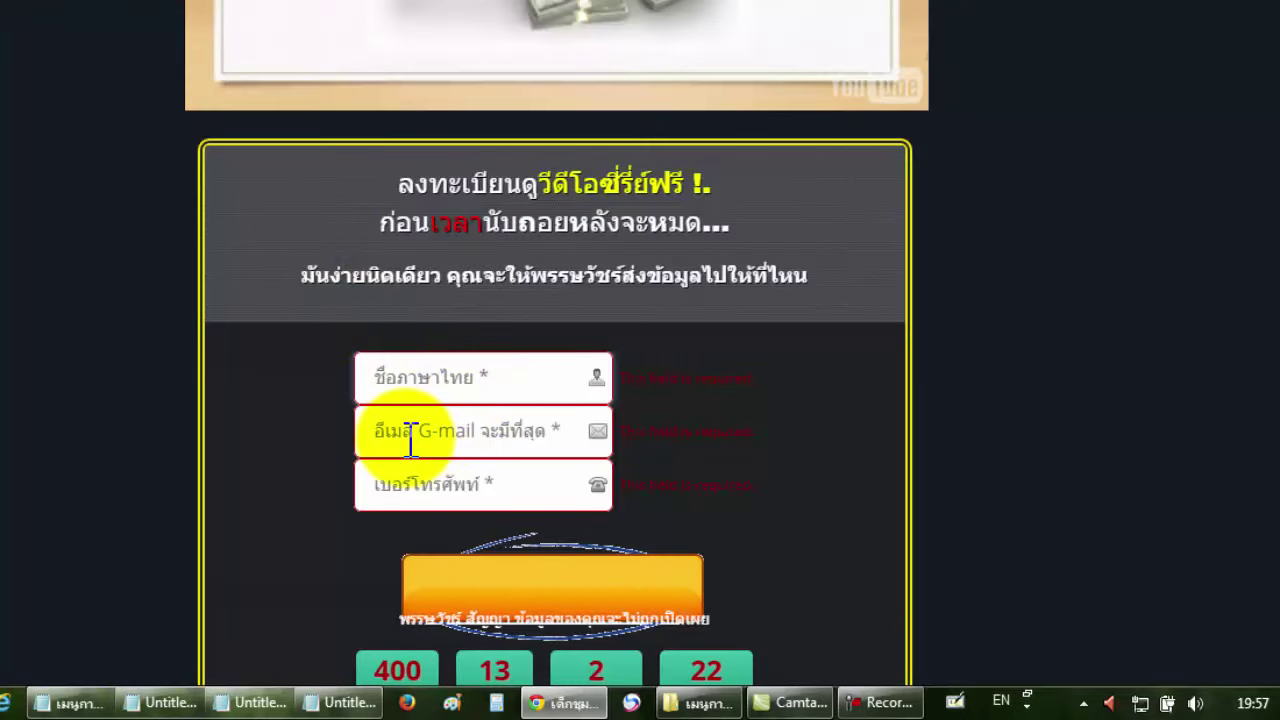
pyautogui.click(552, 432)
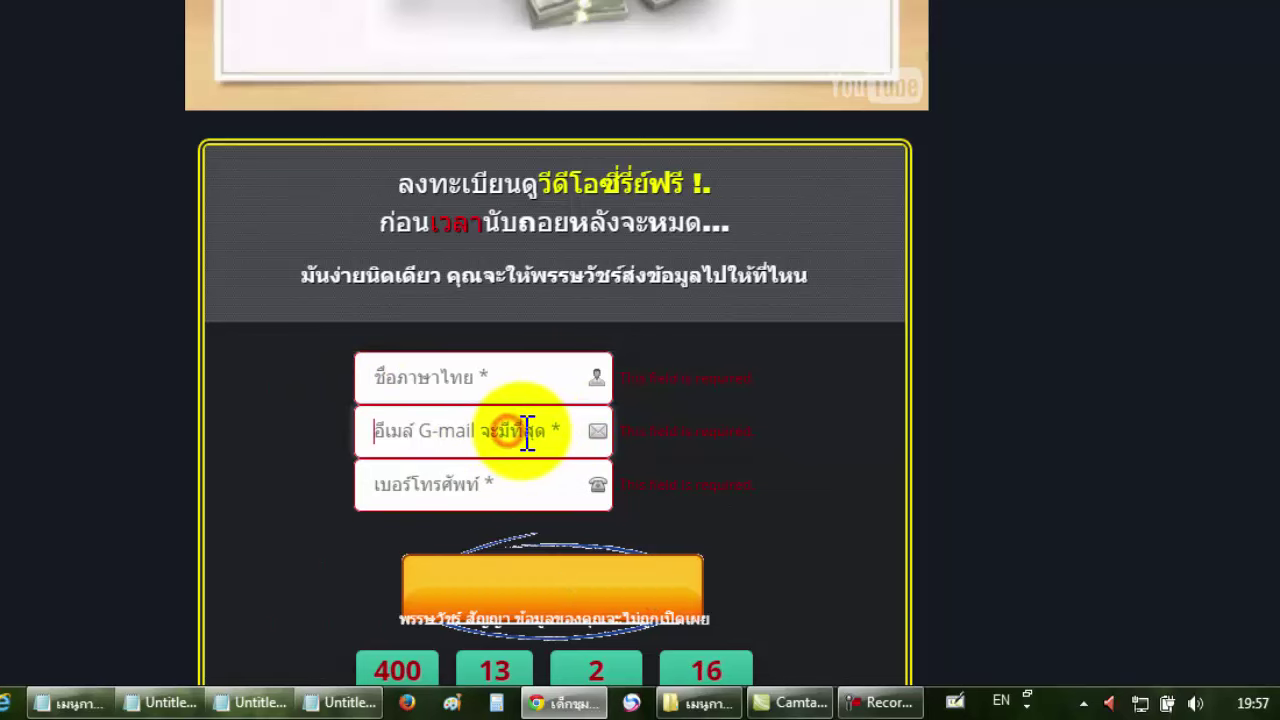
pyautogui.click(527, 432)
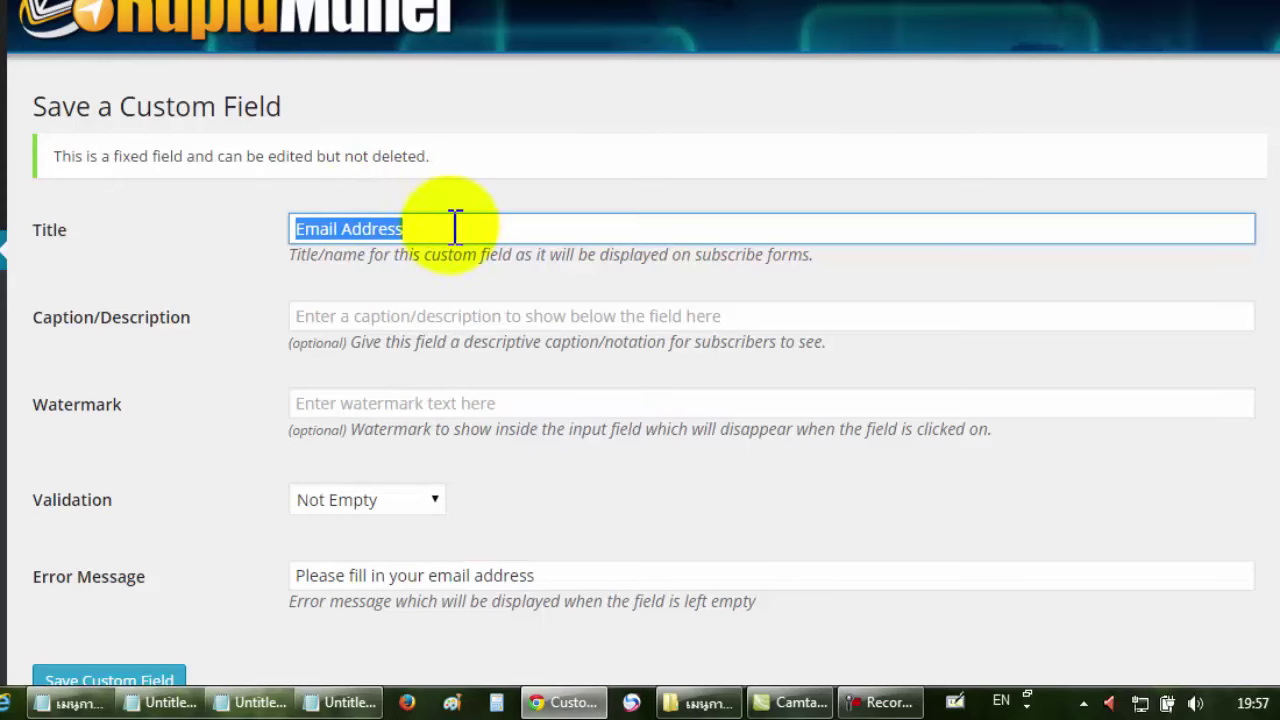
# Retitle the email field 'ใส่อีเมล์ของคุณ' and paste the same text into its caption.
pyautogui.press('BackSpace')
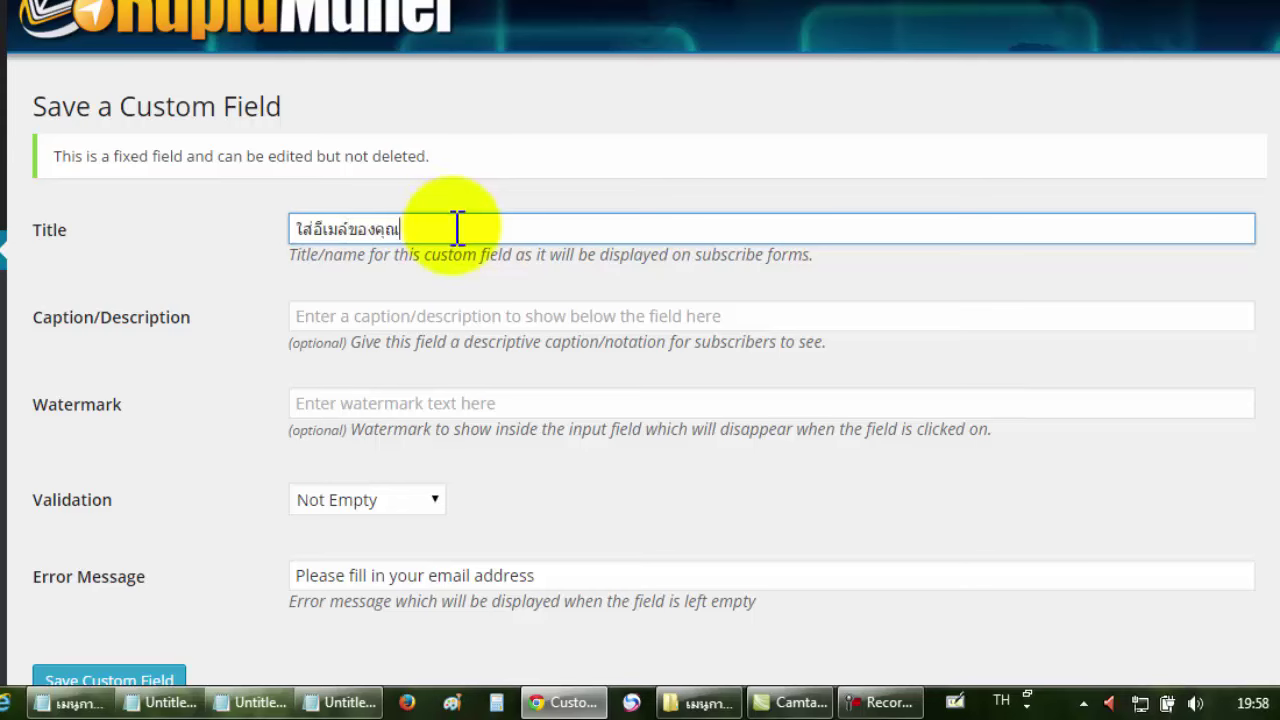
pyautogui.click(399, 320)
pyautogui.moveTo(428, 236); pyautogui.dragTo(229, 229)
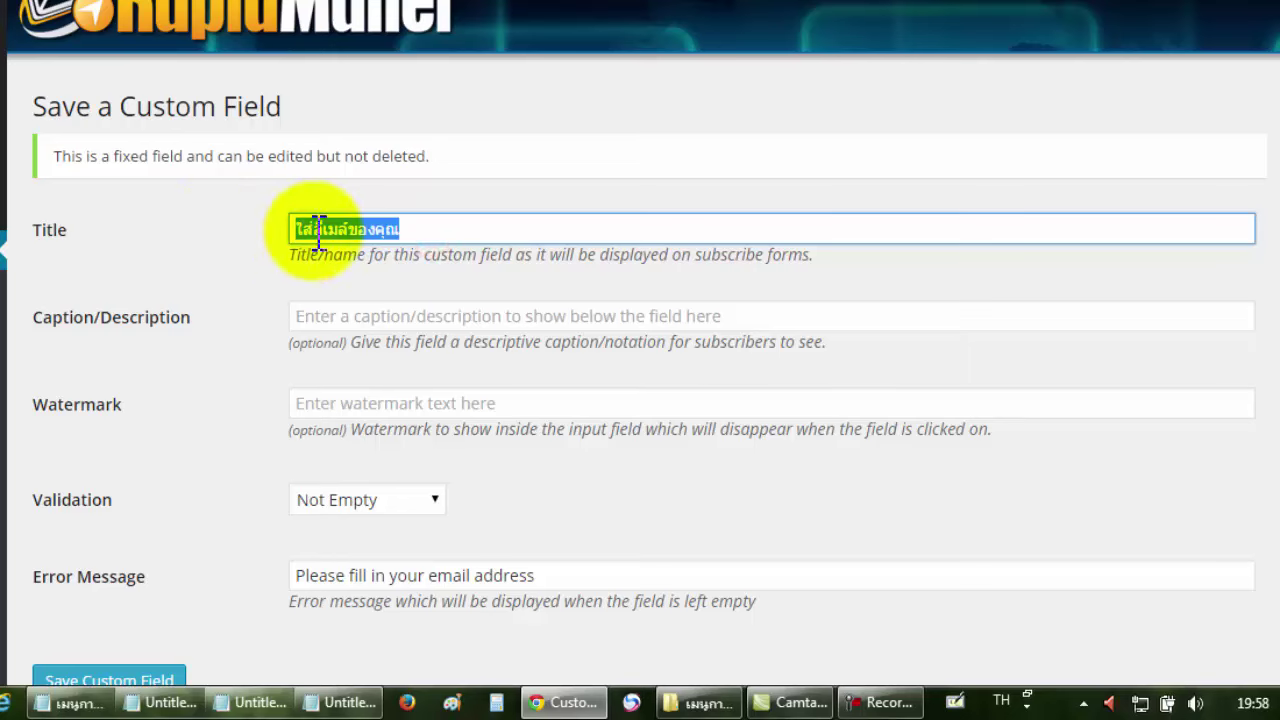
pyautogui.rightClick(318, 230)
pyautogui.click(361, 338)
pyautogui.click(357, 314)
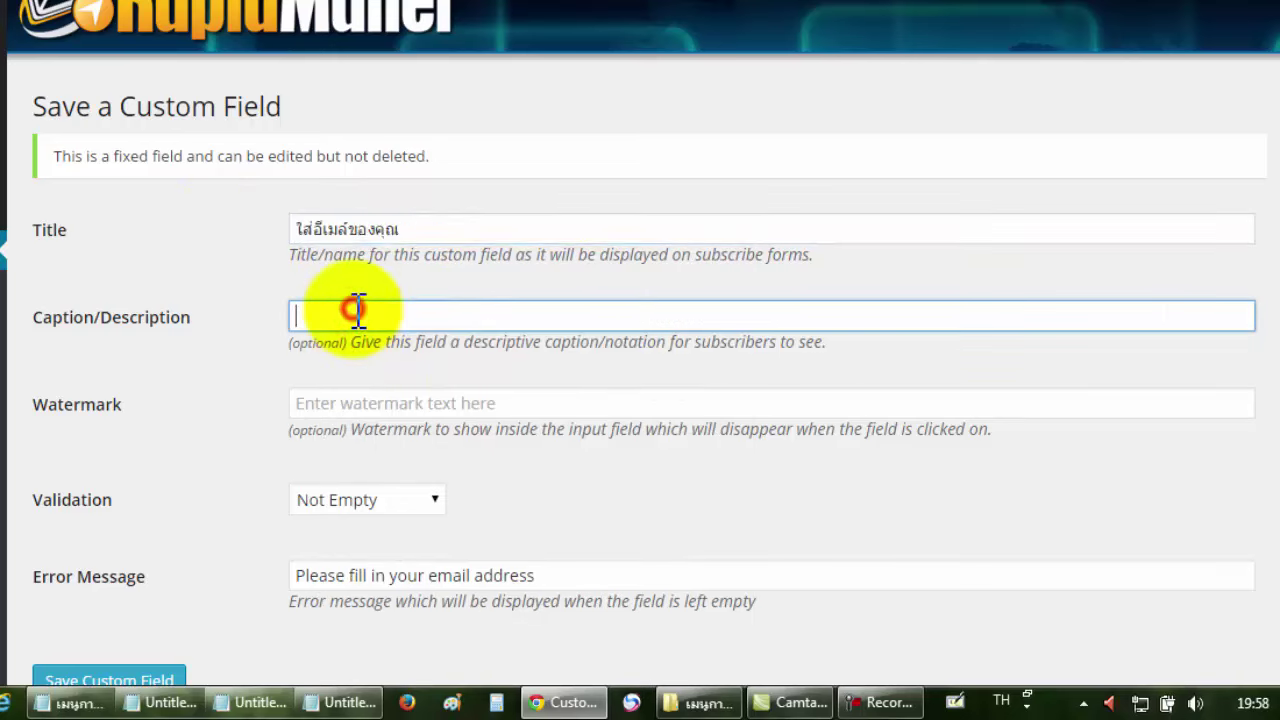
pyautogui.rightClick(357, 312)
pyautogui.click(447, 60)
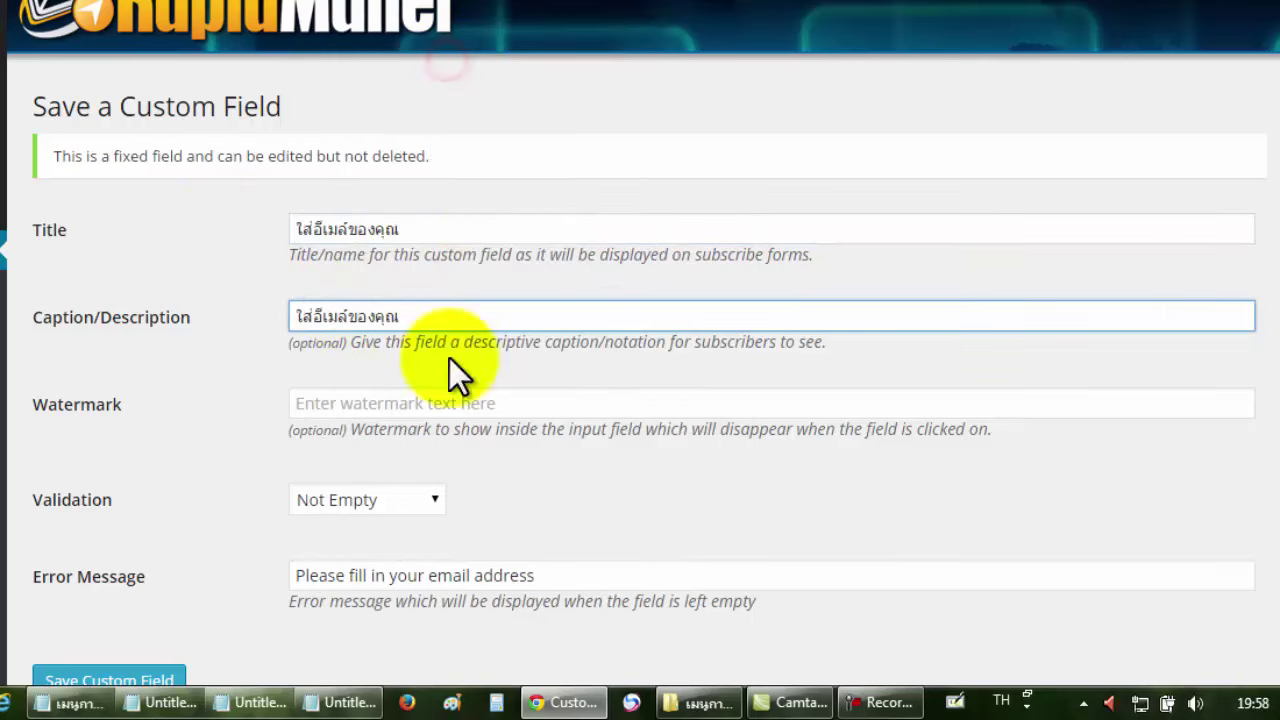
# Paste 'ใส่อีเมล์ของคุณ' into the watermark and set validation to อีเมล์.
pyautogui.click(411, 405)
pyautogui.rightClick(413, 405)
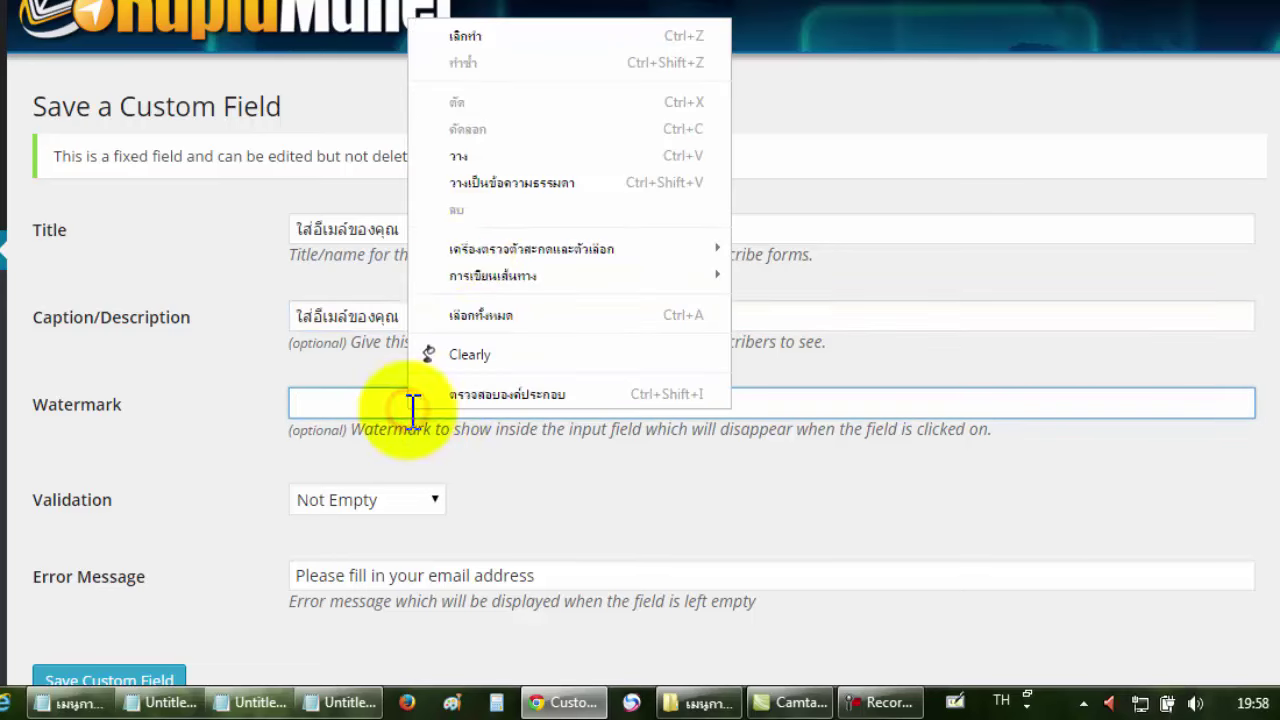
pyautogui.click(486, 160)
pyautogui.click(512, 191)
pyautogui.scroll(-1, 512, 190)
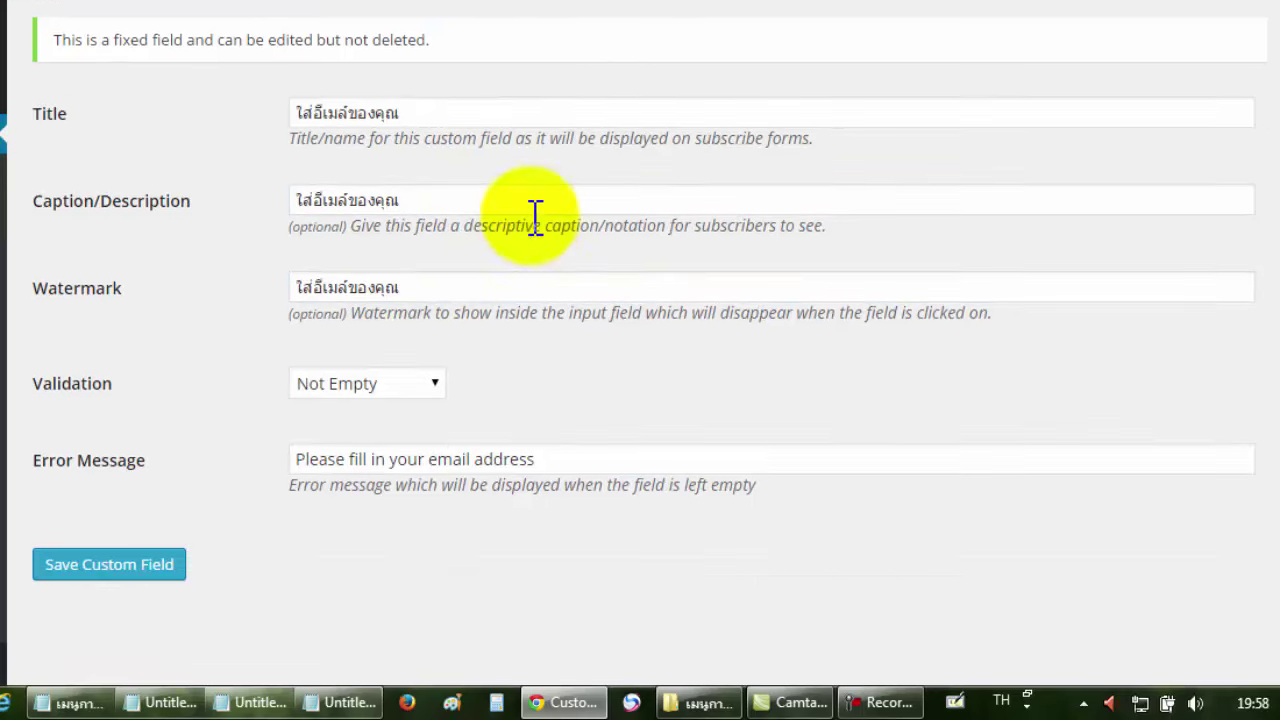
pyautogui.click(407, 387)
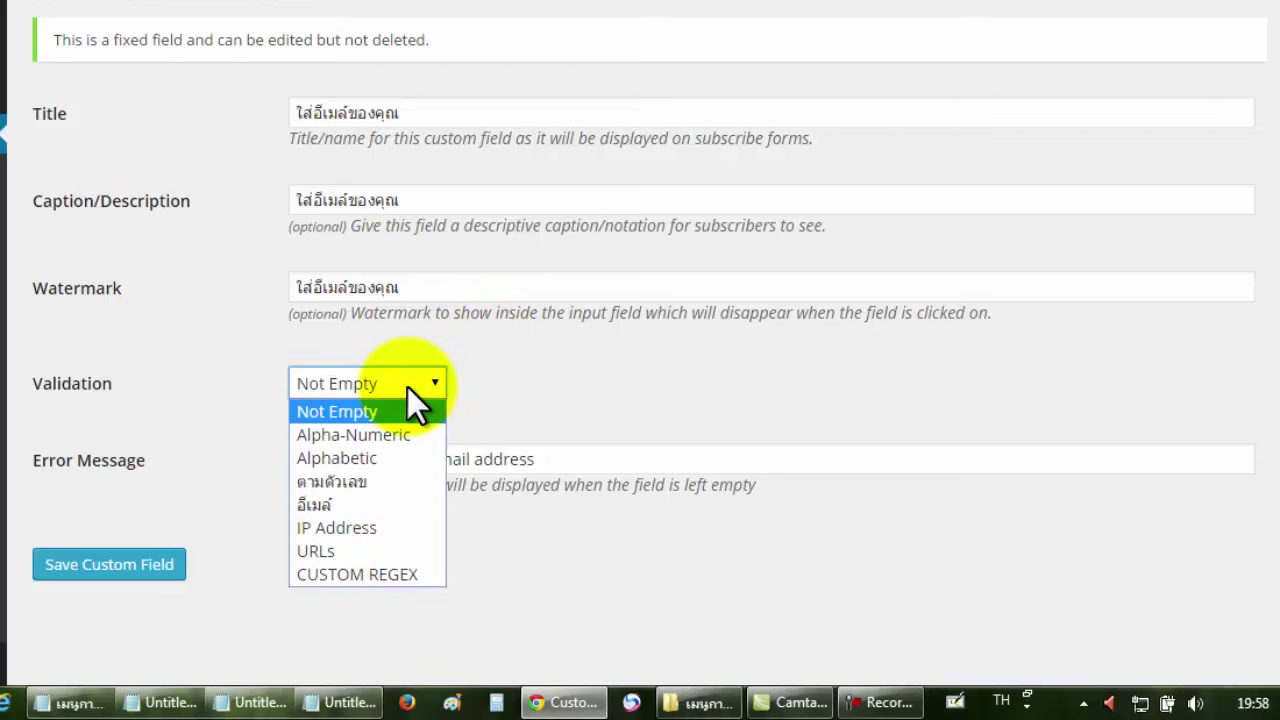
pyautogui.click(344, 507)
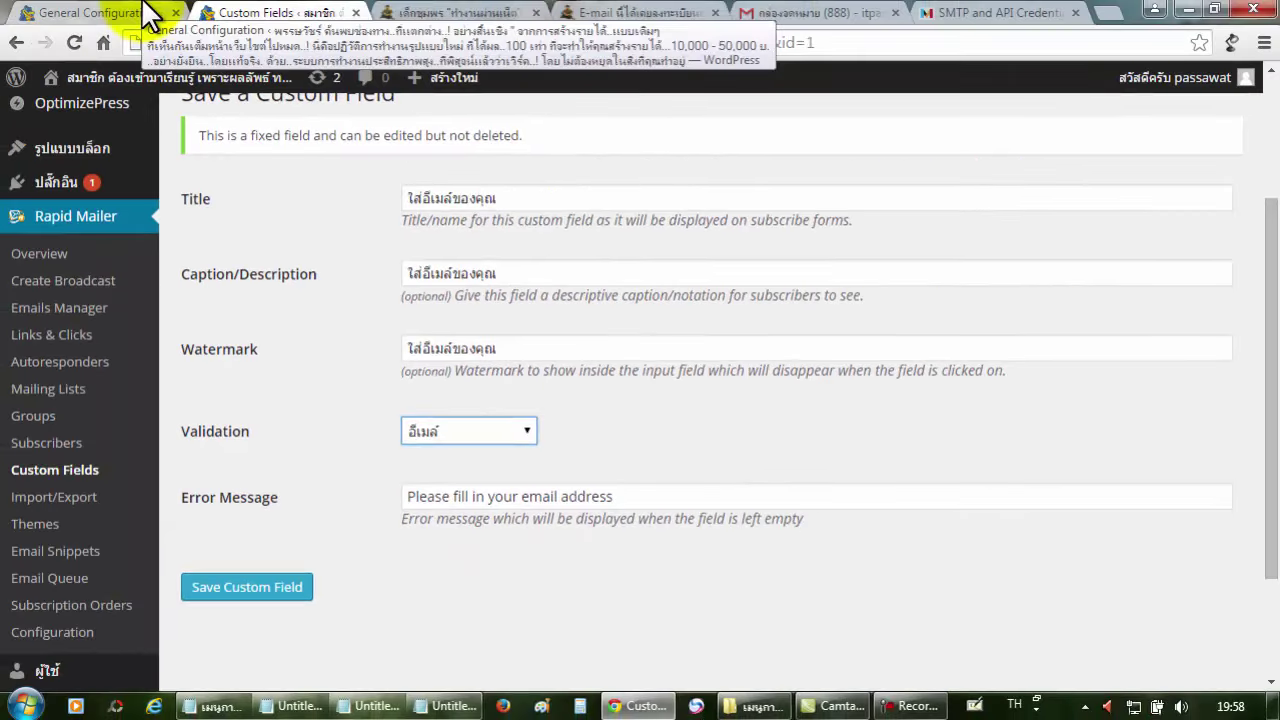
# Revise the email field's title to 'อีเมล์ G-mail จะดีที่สุด' and edit its caption text.
pyautogui.click(148, 14)
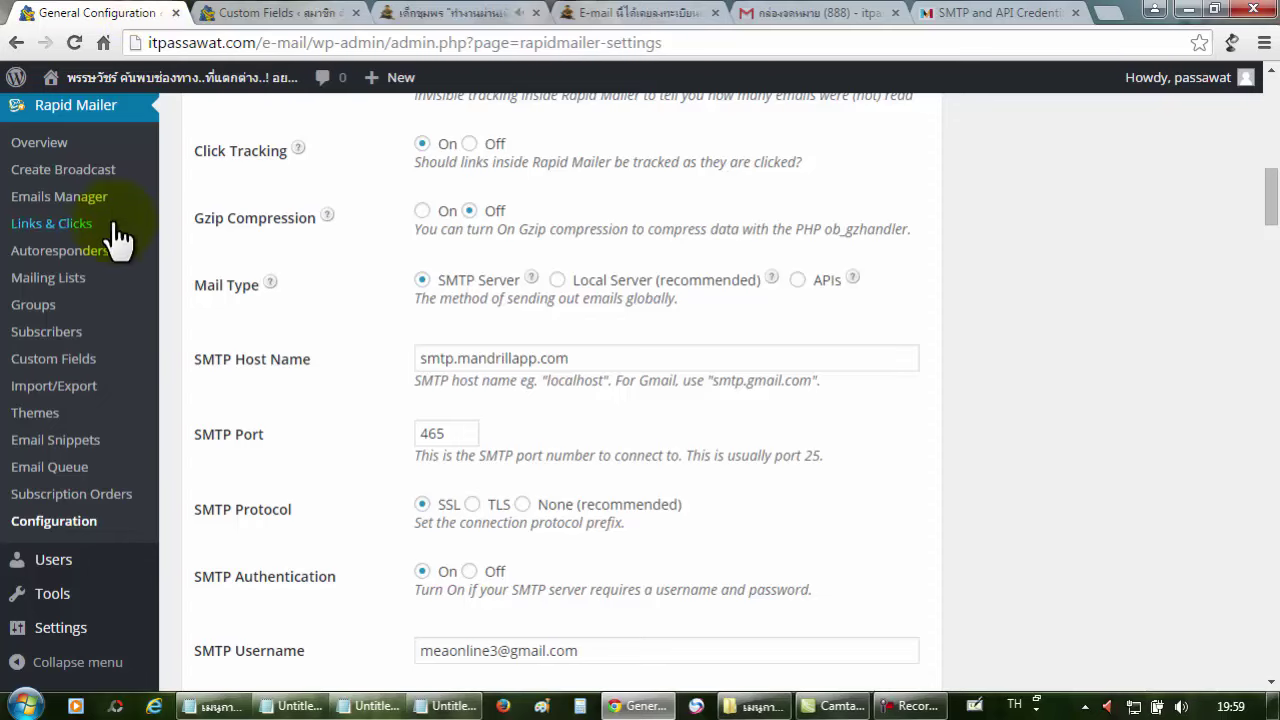
pyautogui.click(62, 356)
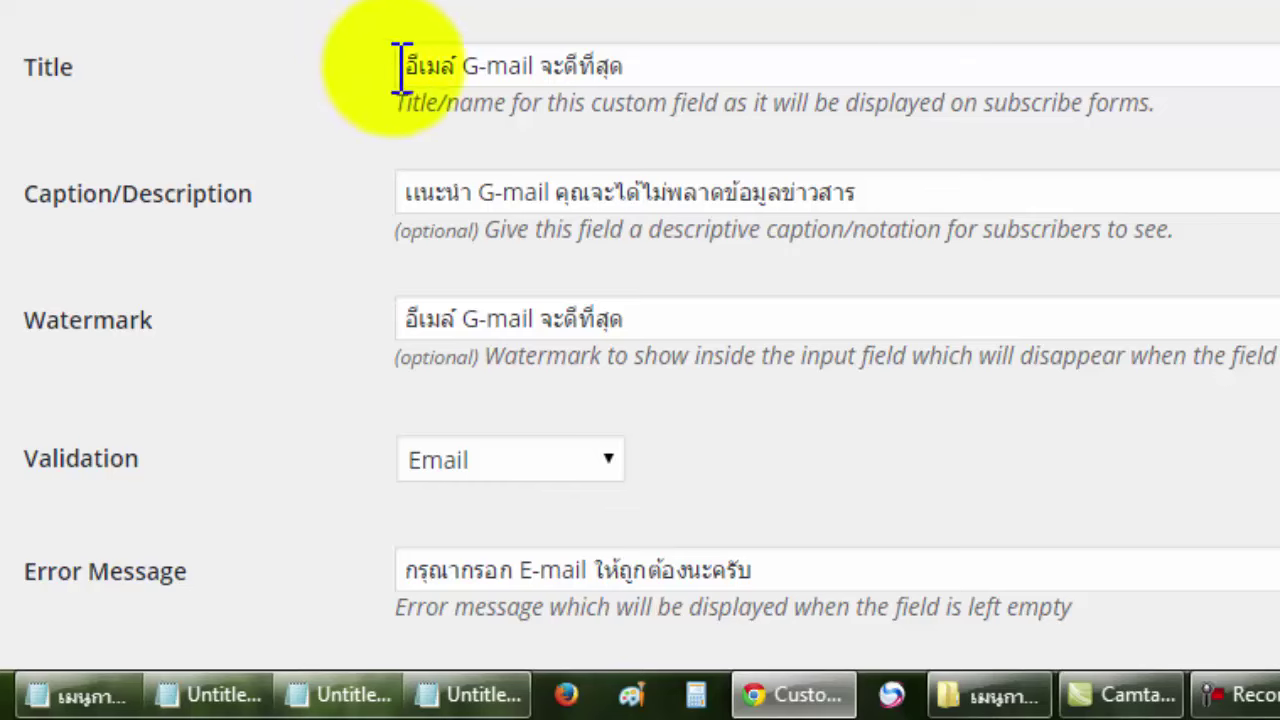
pyautogui.moveTo(655, 66); pyautogui.dragTo(400, 64)
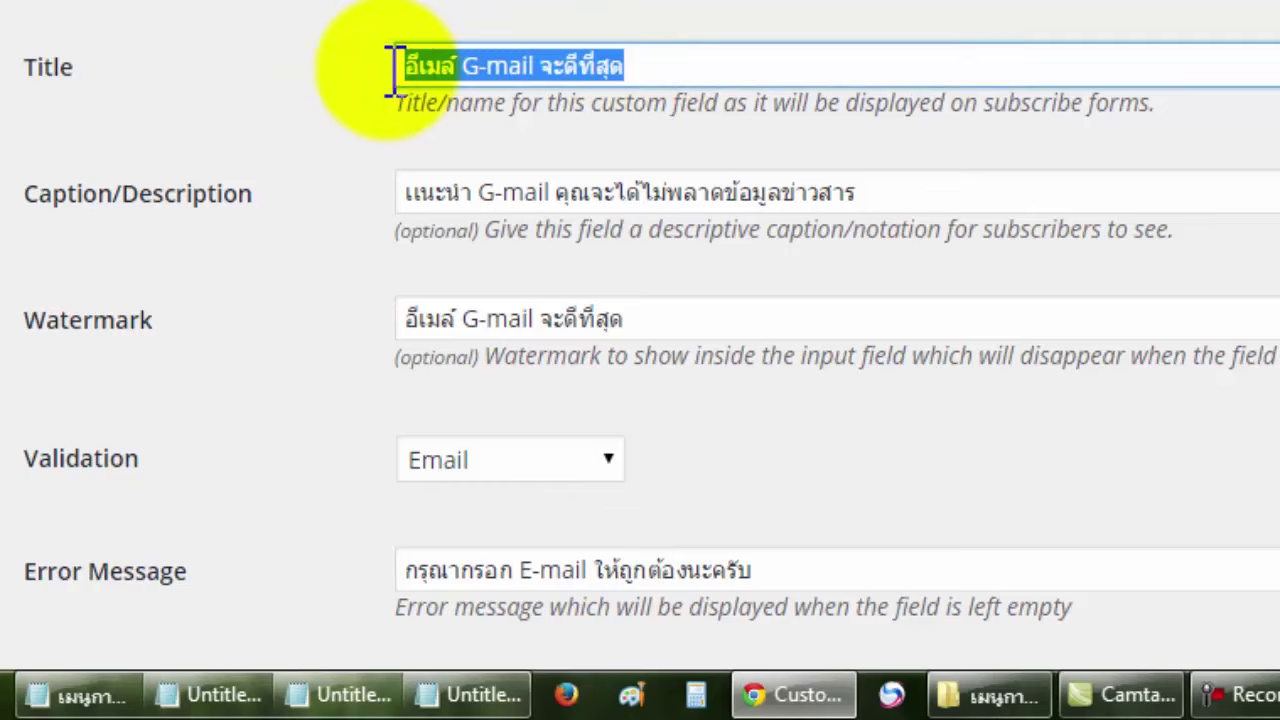
pyautogui.click(566, 80)
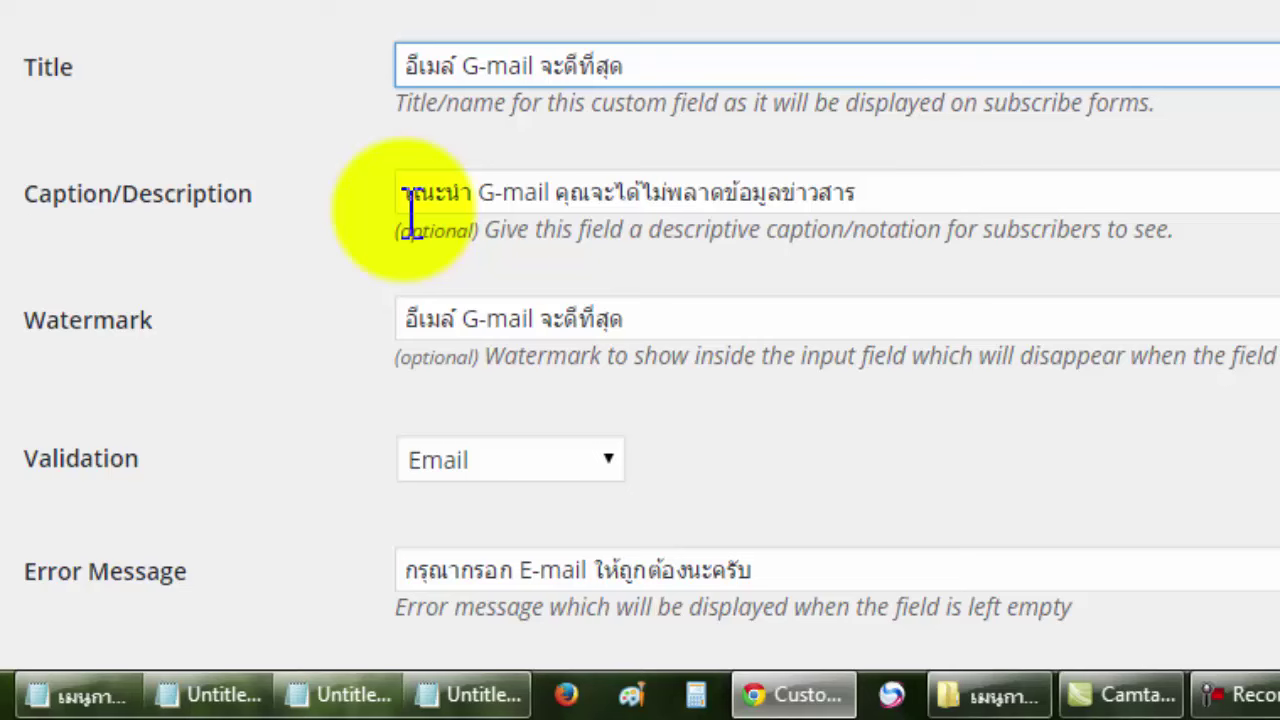
pyautogui.click(893, 195)
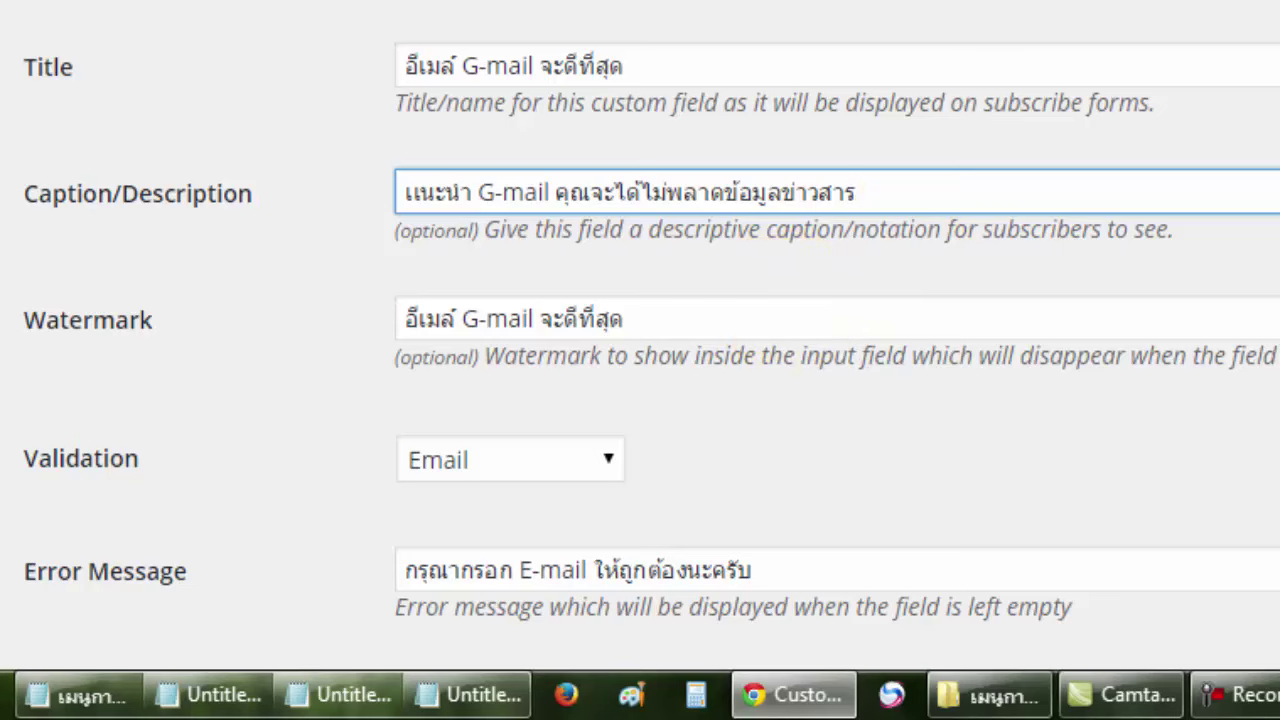
pyautogui.scroll(-2, 640, 330)
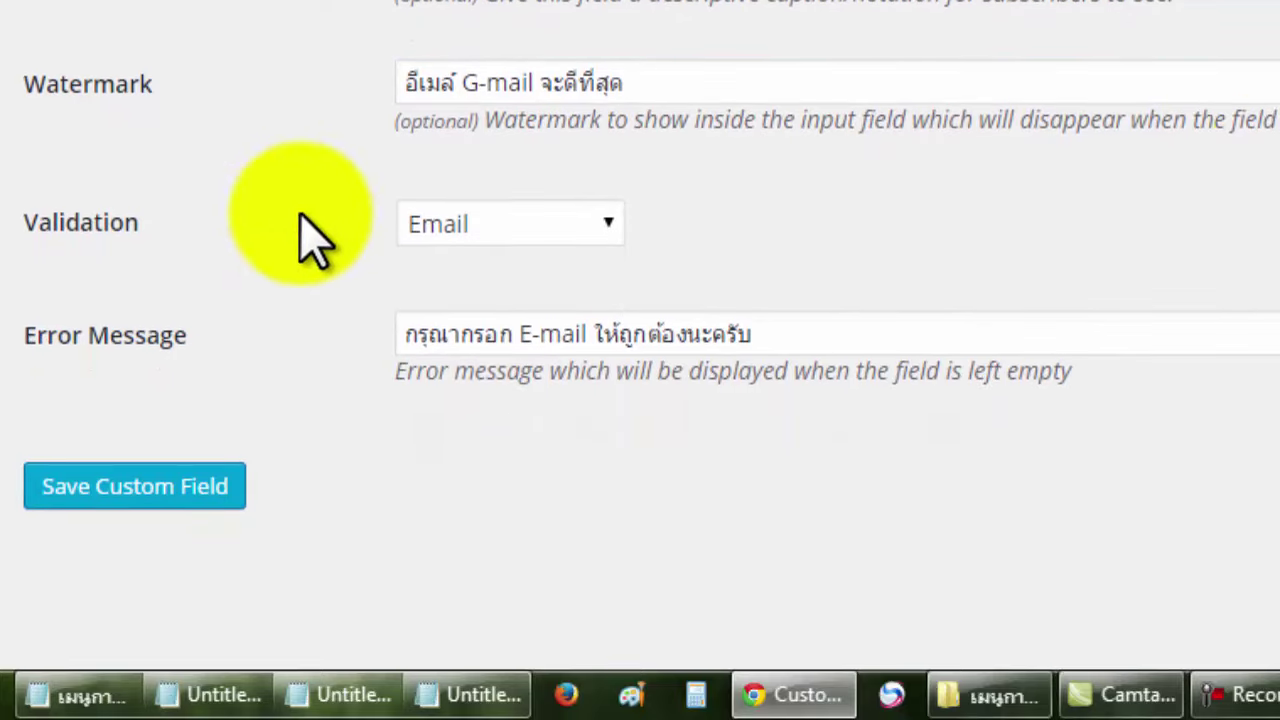
# Keep Email validation, review the Thai error message, and save the Gmail email field.
pyautogui.click(535, 224)
pyautogui.click(535, 224)
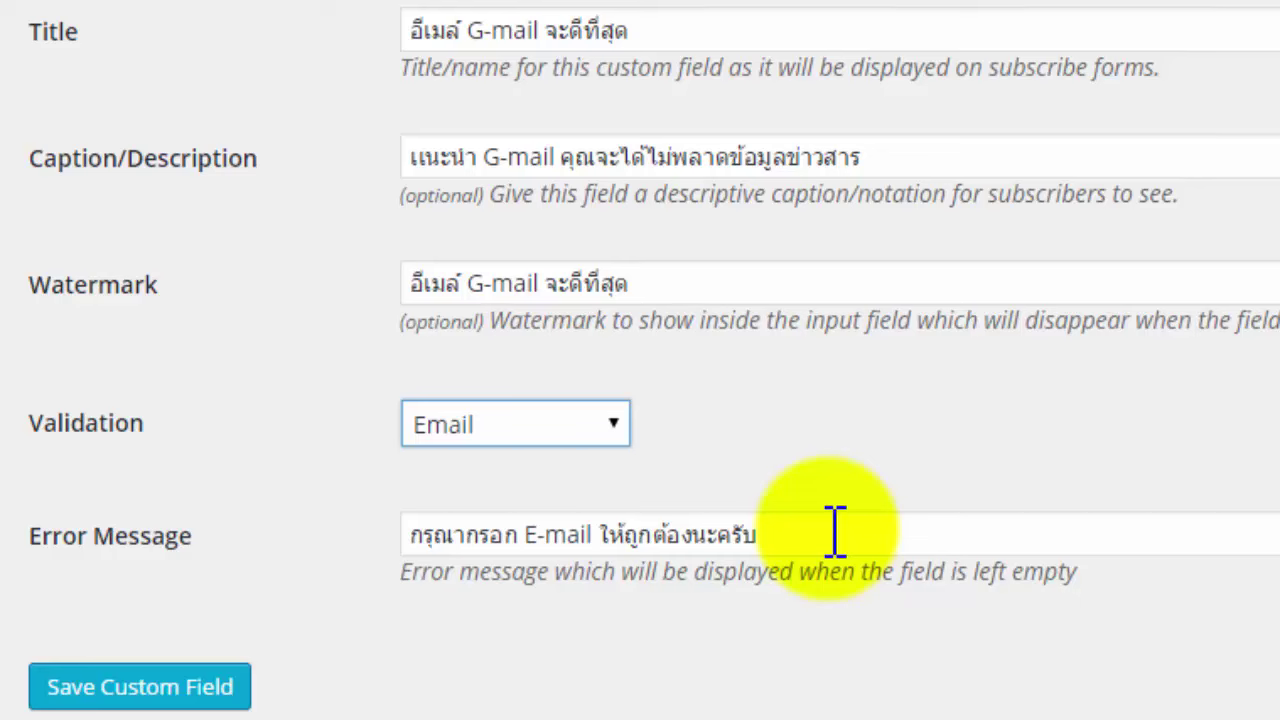
pyautogui.moveTo(836, 530); pyautogui.dragTo(400, 537)
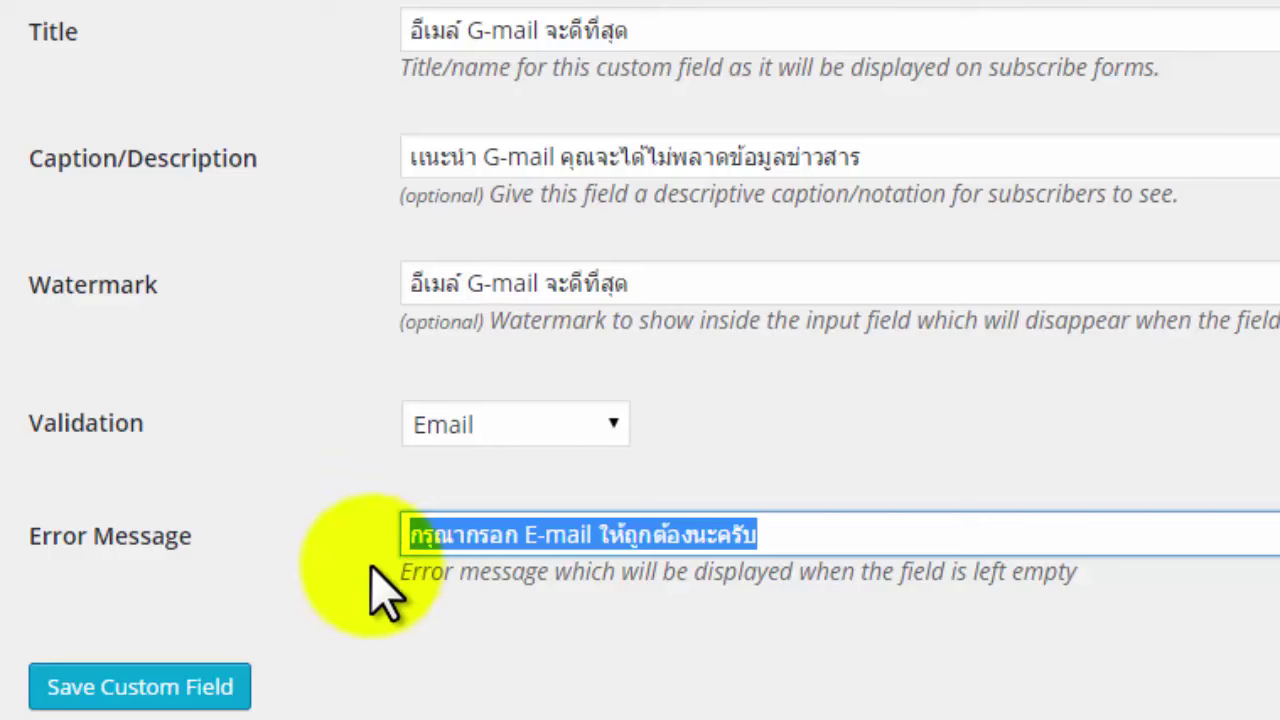
pyautogui.click(588, 712)
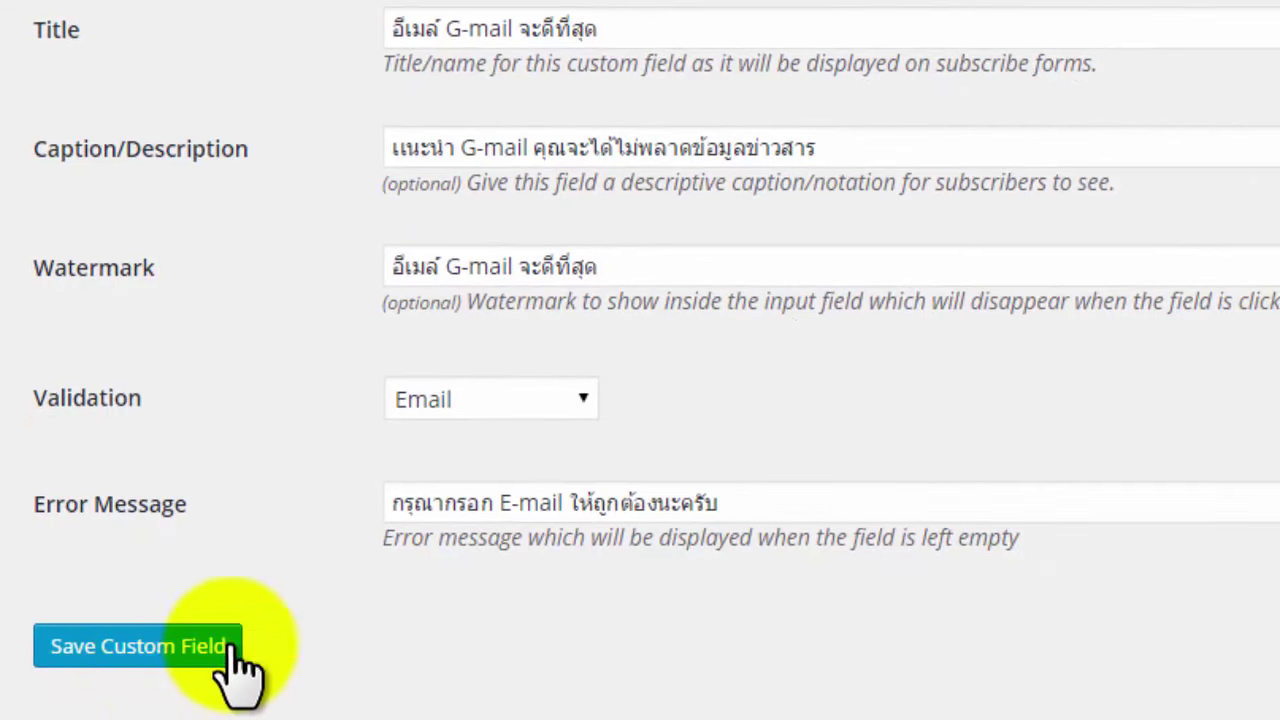
pyautogui.click(128, 648)
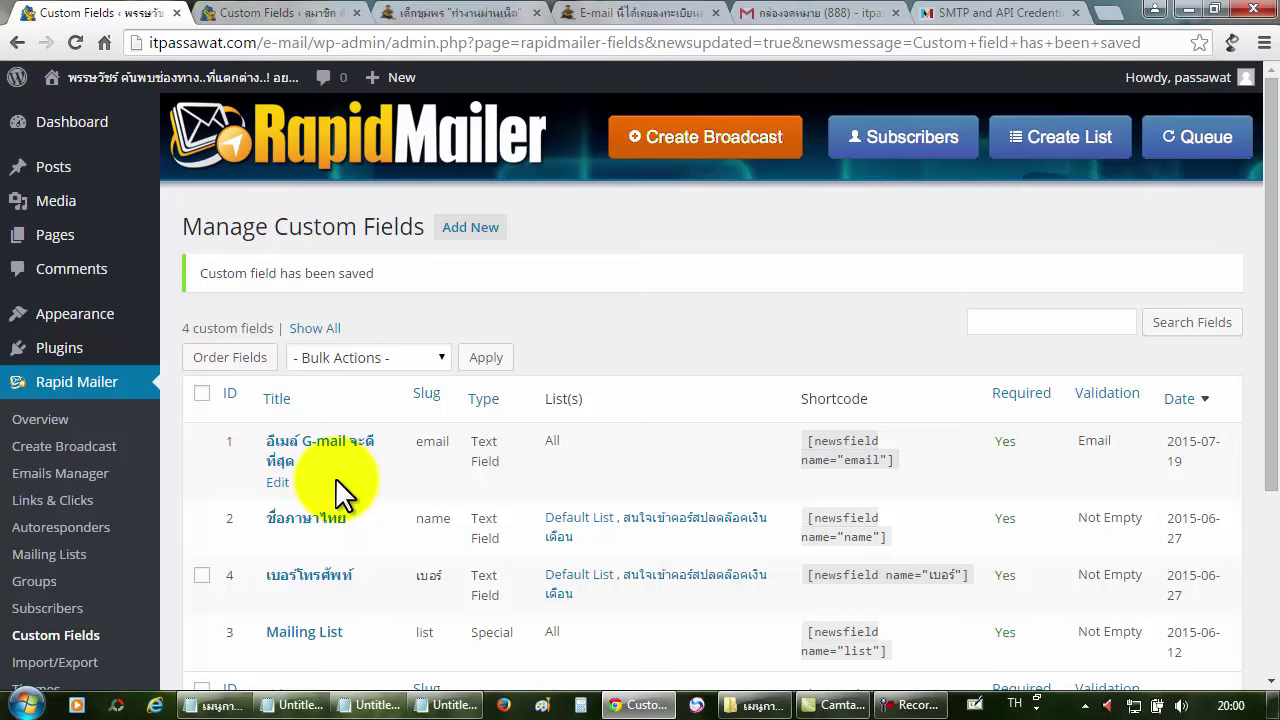
pyautogui.click(322, 13)
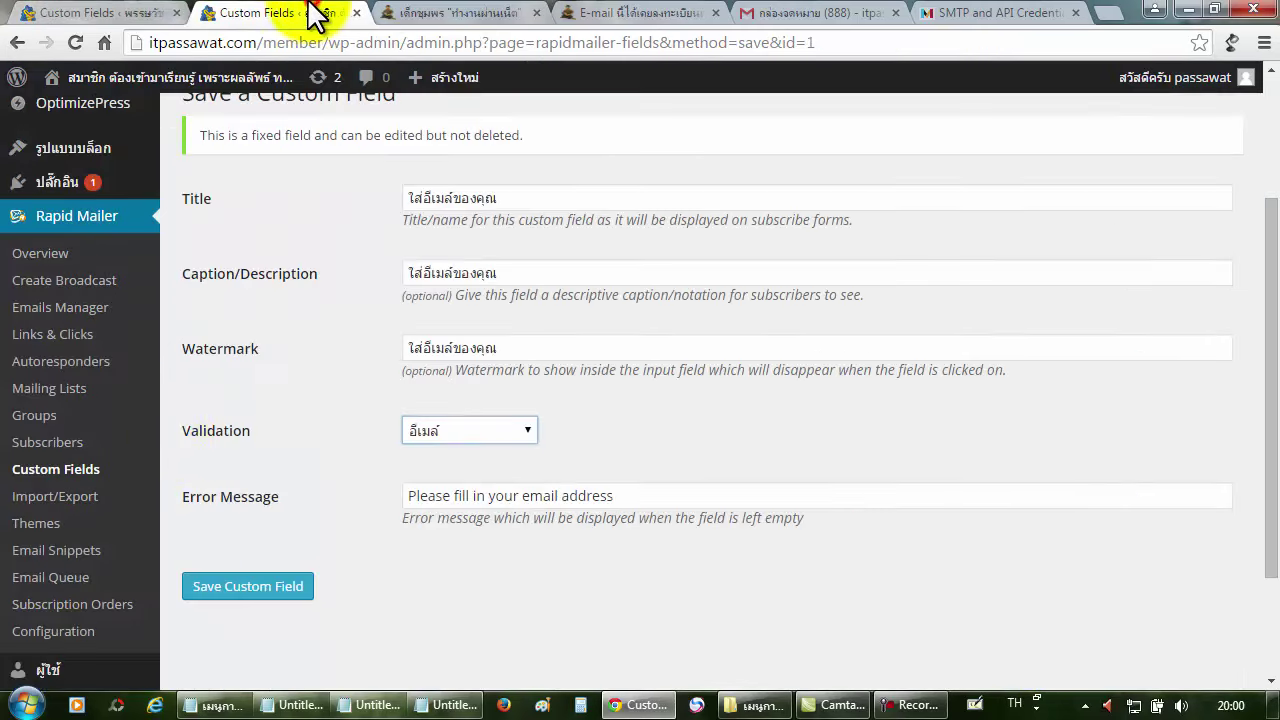
# Save the member site's email custom field and scroll down its custom fields list.
pyautogui.click(224, 588)
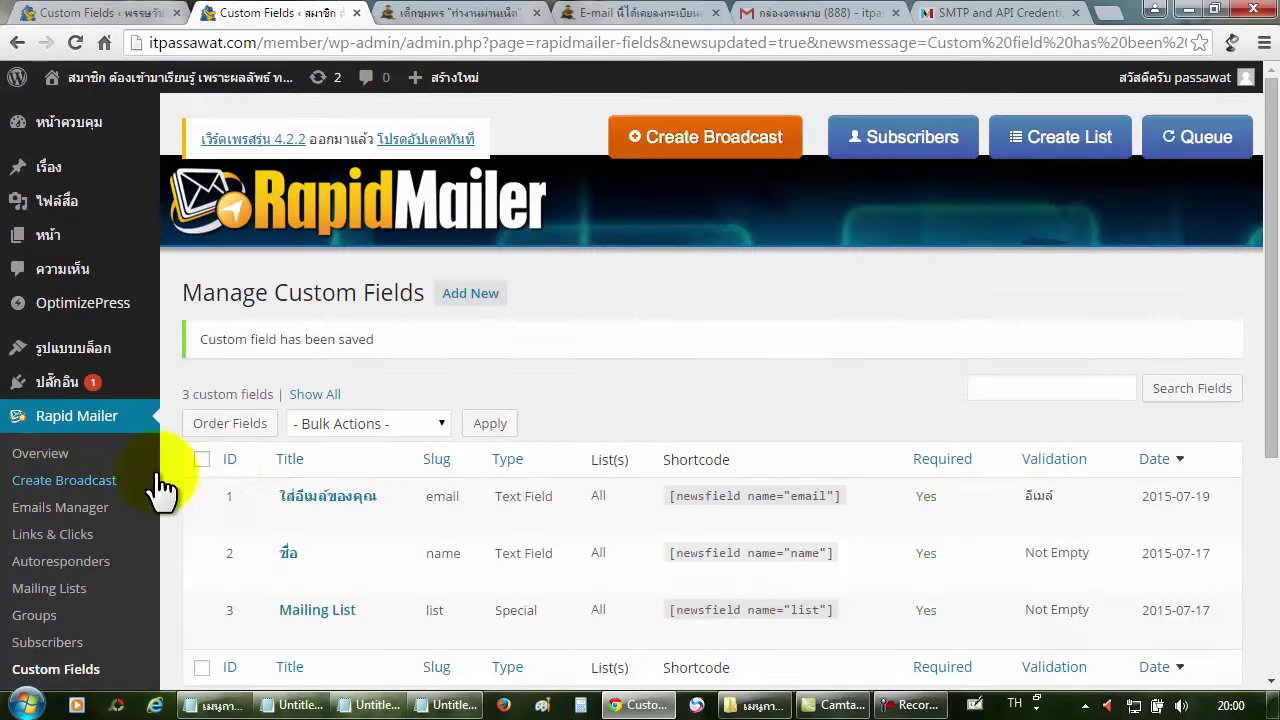
pyautogui.scroll(-1, 380, 478)
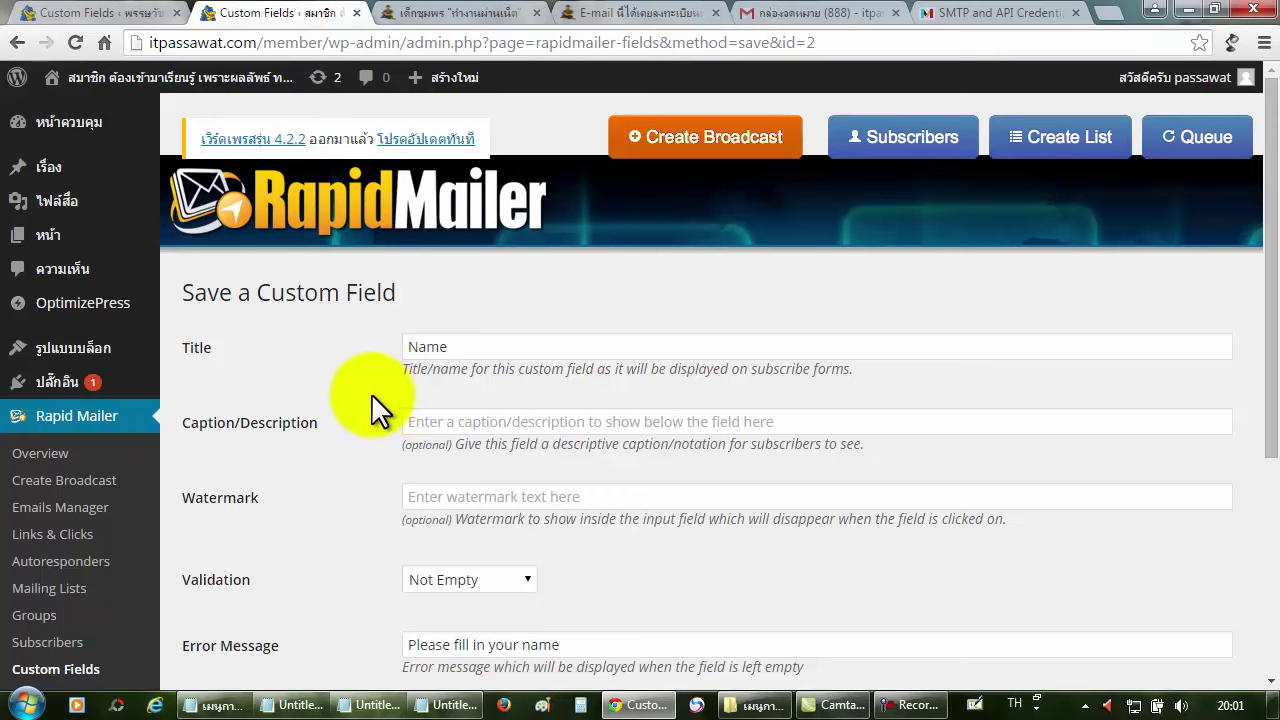
pyautogui.click(120, 13)
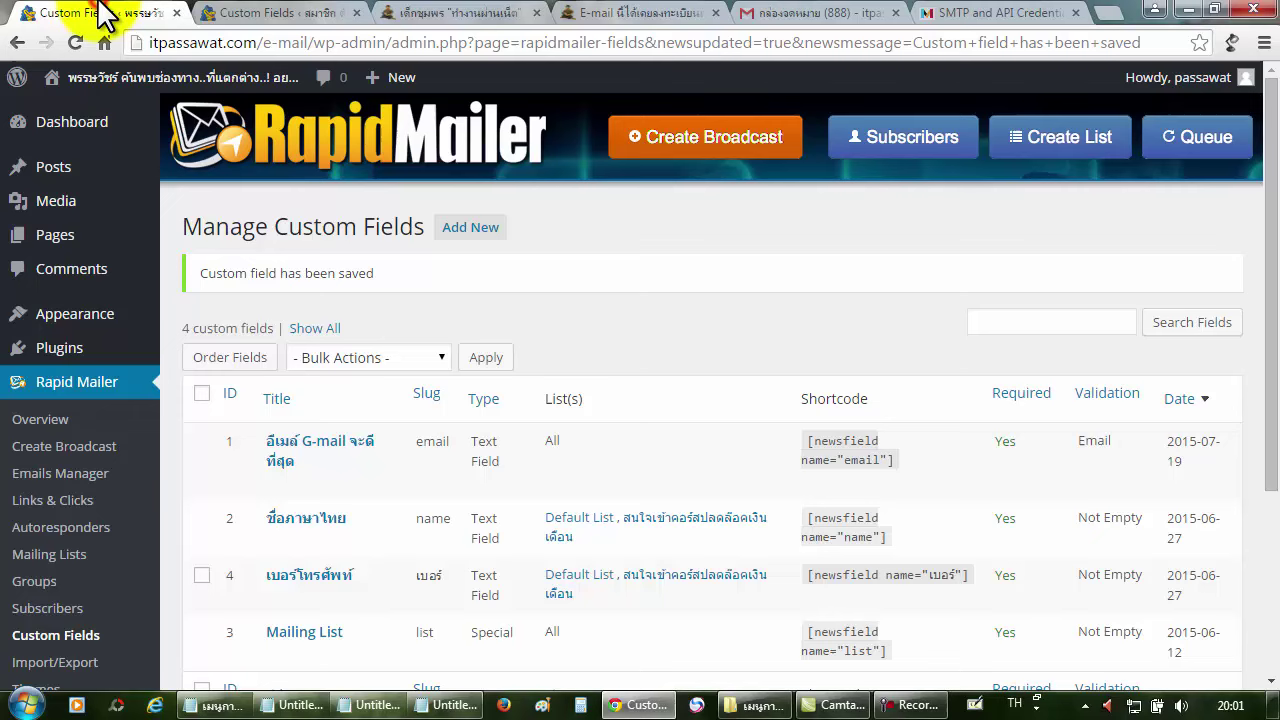
pyautogui.click(281, 539)
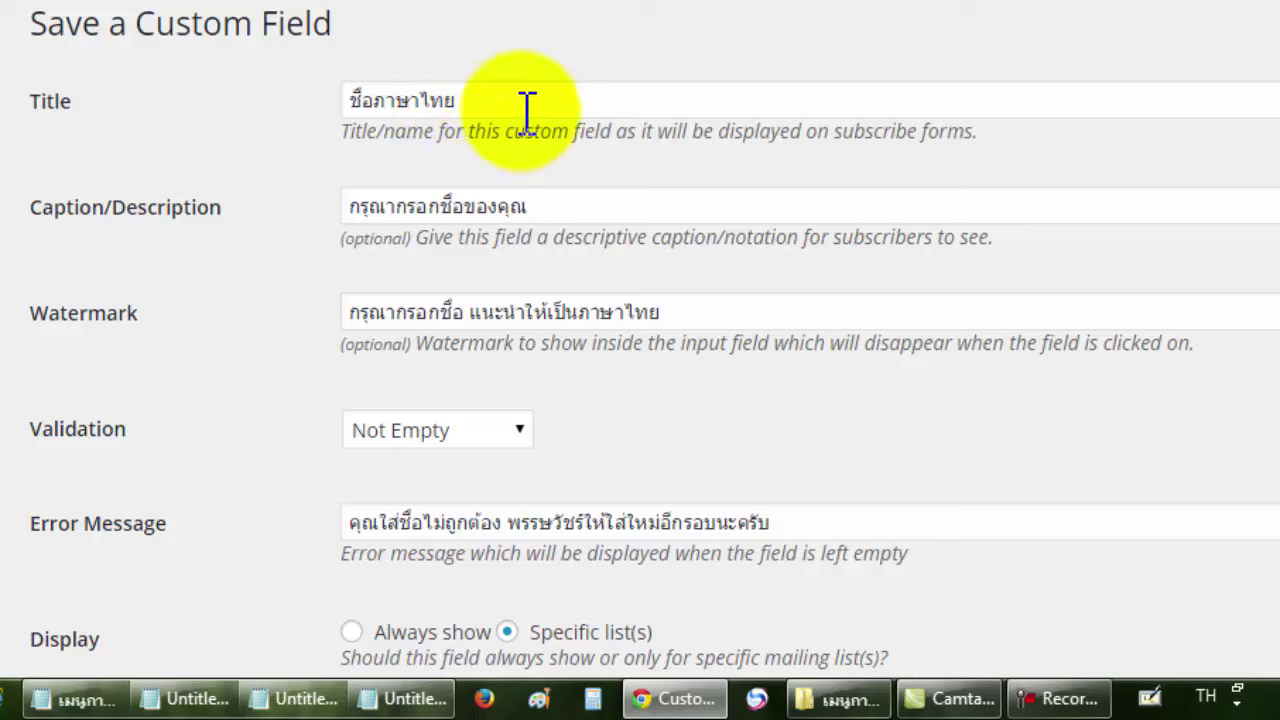
pyautogui.moveTo(586, 211); pyautogui.dragTo(325, 218)
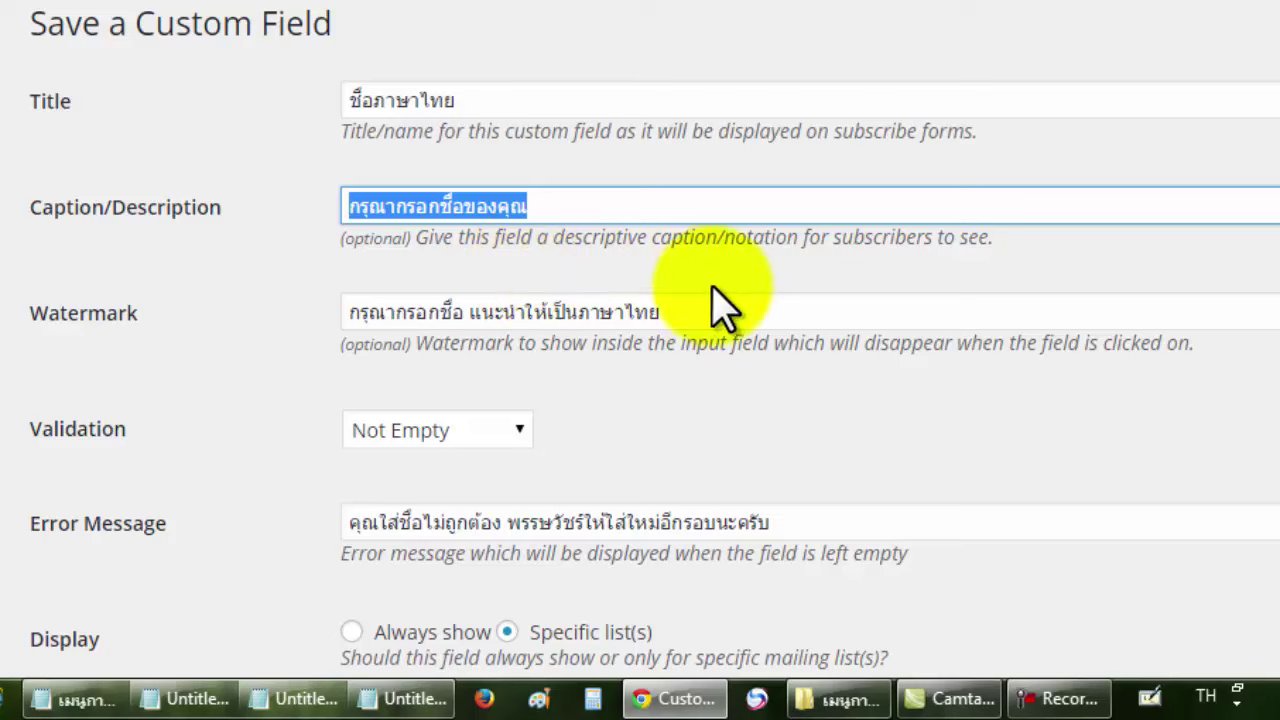
pyautogui.moveTo(757, 312); pyautogui.dragTo(306, 314)
pyautogui.click(287, 318)
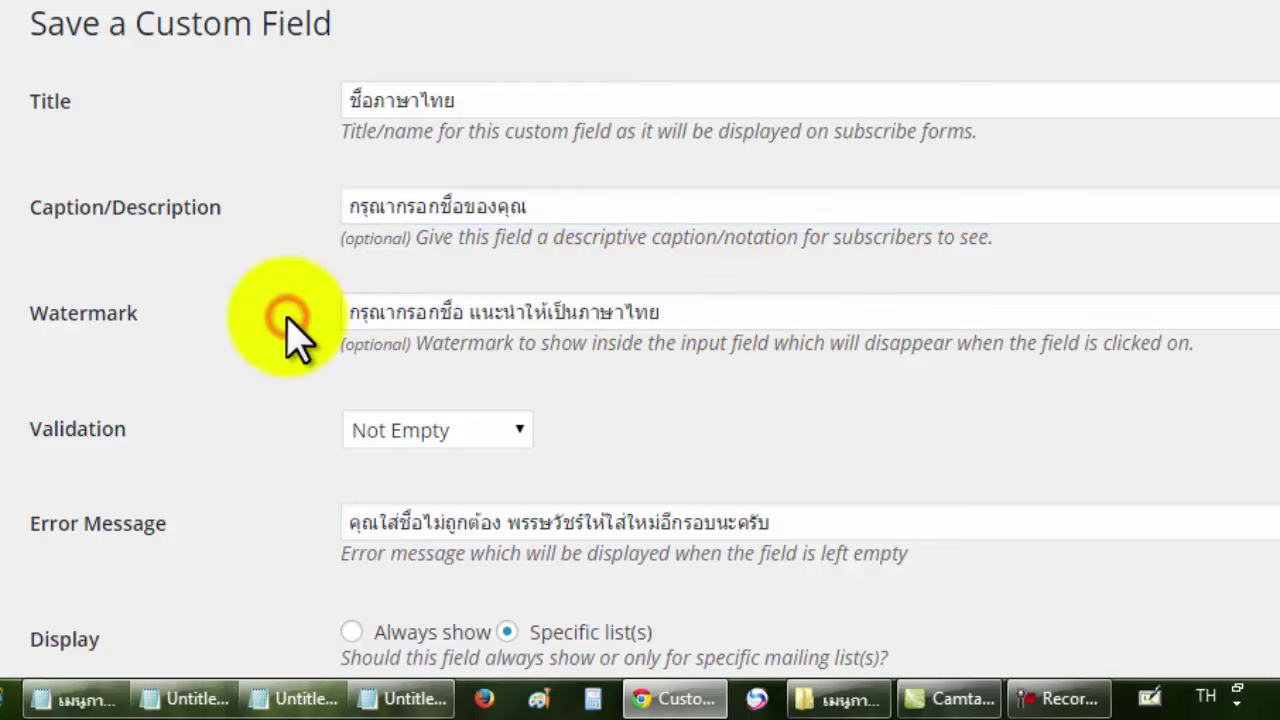
pyautogui.scroll(-3, 287, 318)
pyautogui.click(425, 290)
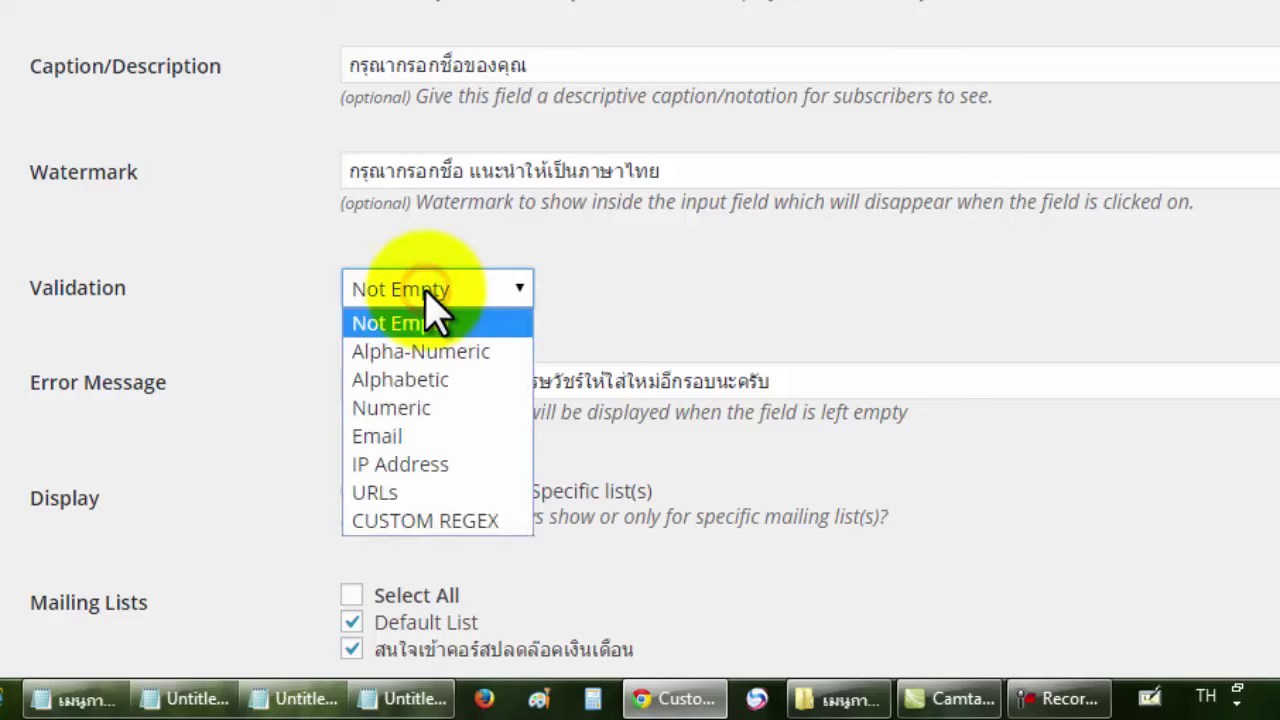
pyautogui.click(428, 300)
pyautogui.scroll(-3, 257, 371)
pyautogui.click(831, 245)
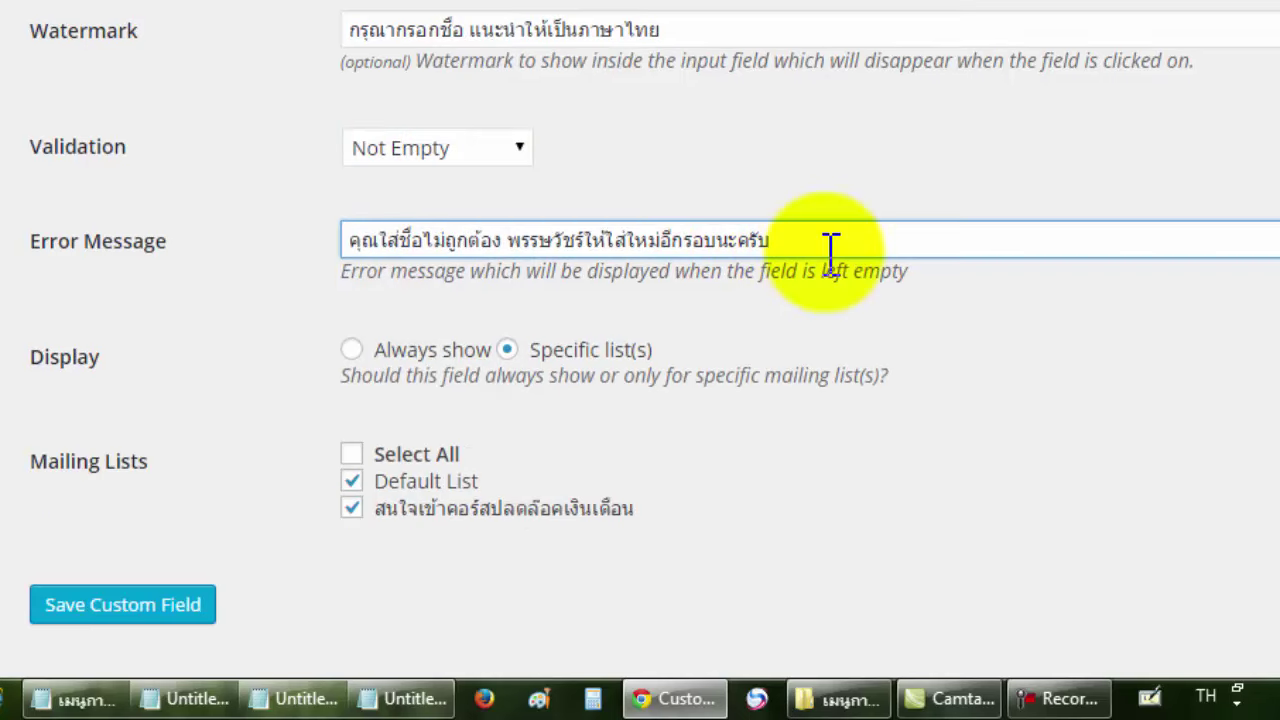
pyautogui.moveTo(808, 249); pyautogui.dragTo(470, 250)
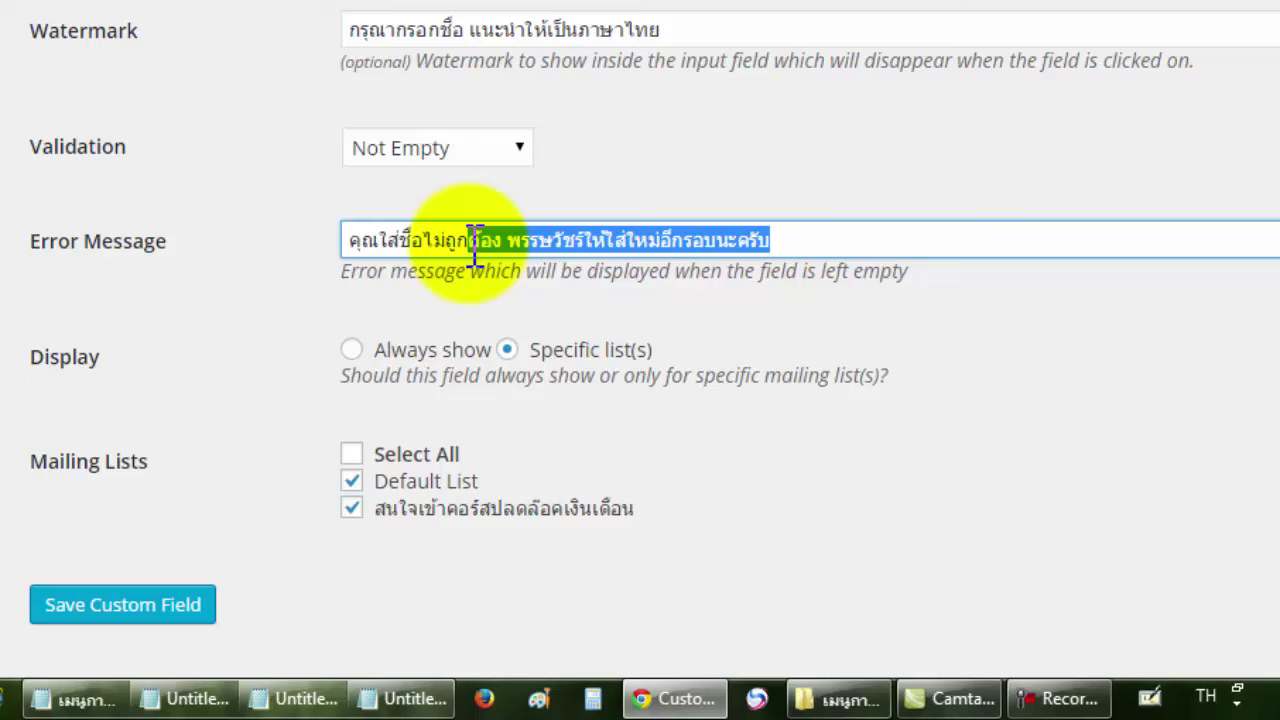
pyautogui.click(525, 241)
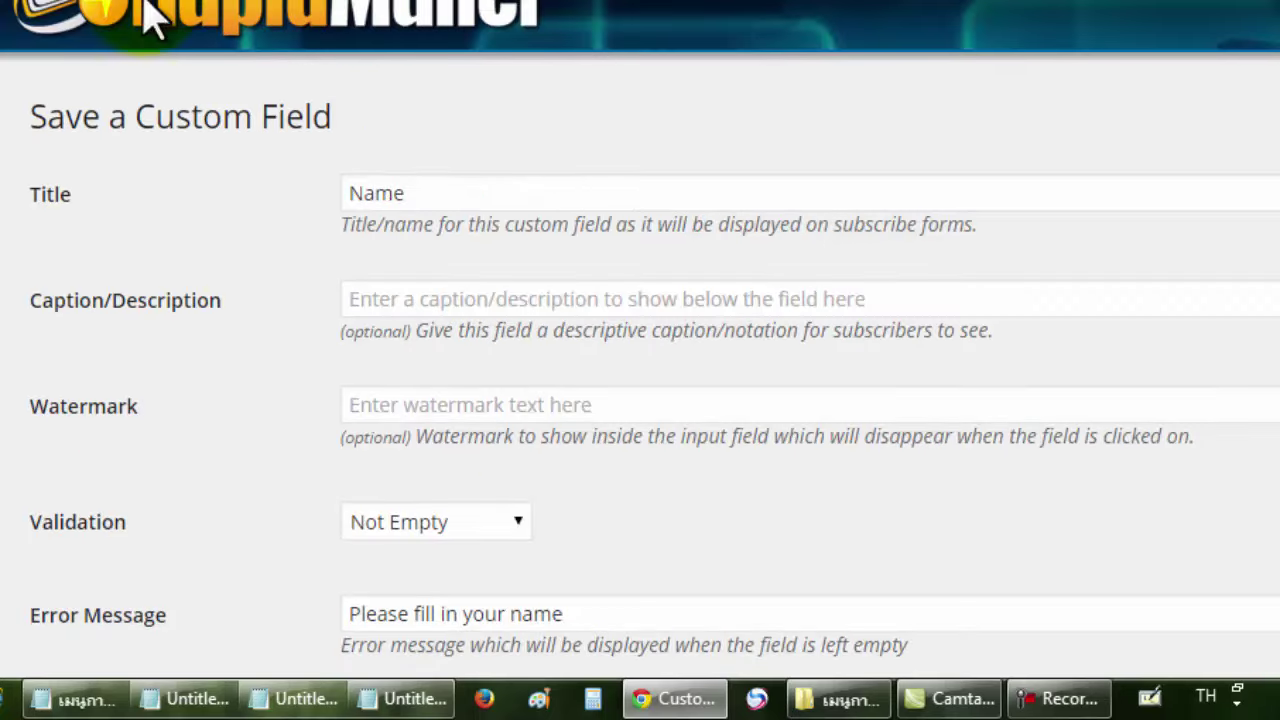
# Scroll through the Thai-name field form down to its Save Custom Field button.
pyautogui.scroll(-4, 251, 266)
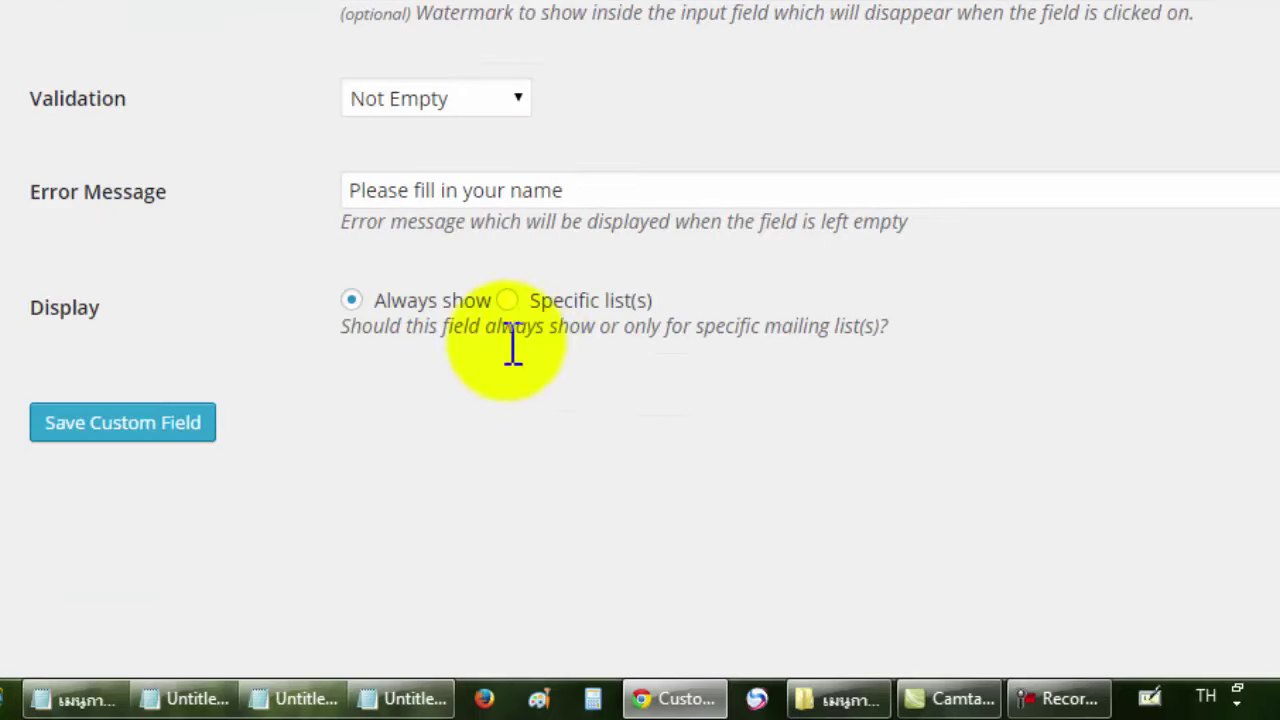
pyautogui.scroll(1, 516, 300)
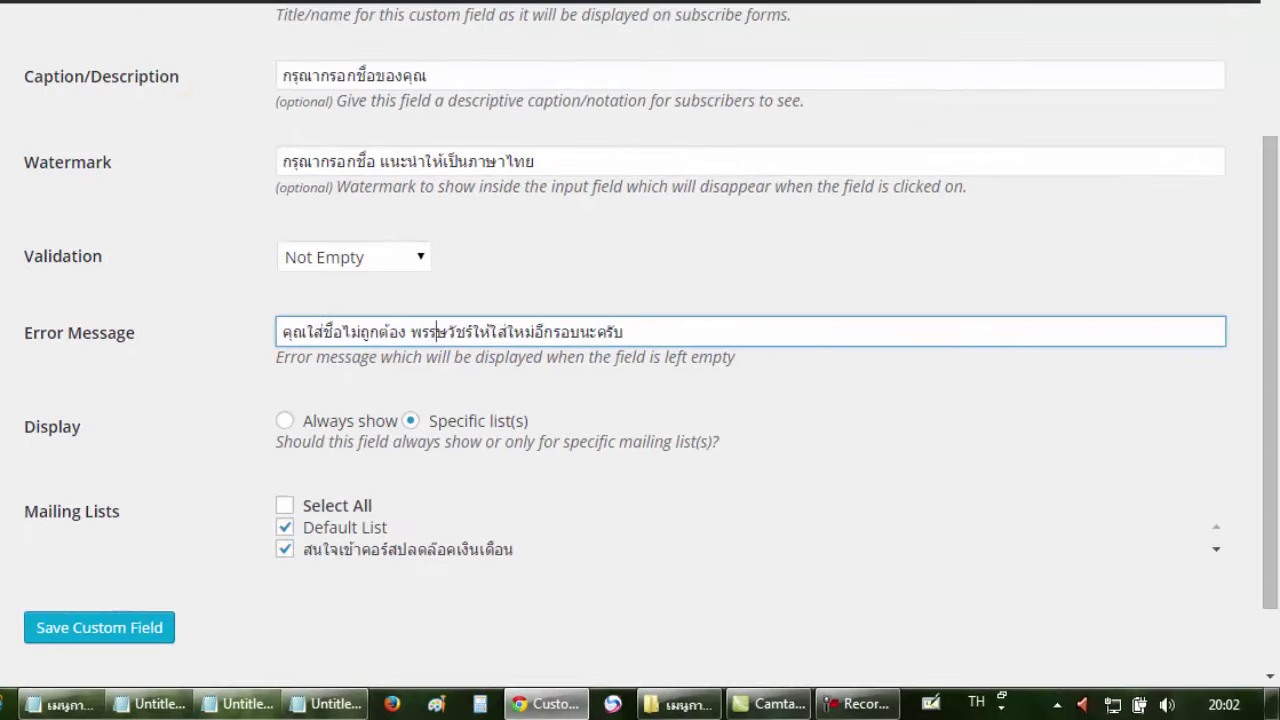
pyautogui.scroll(2, 304, 222)
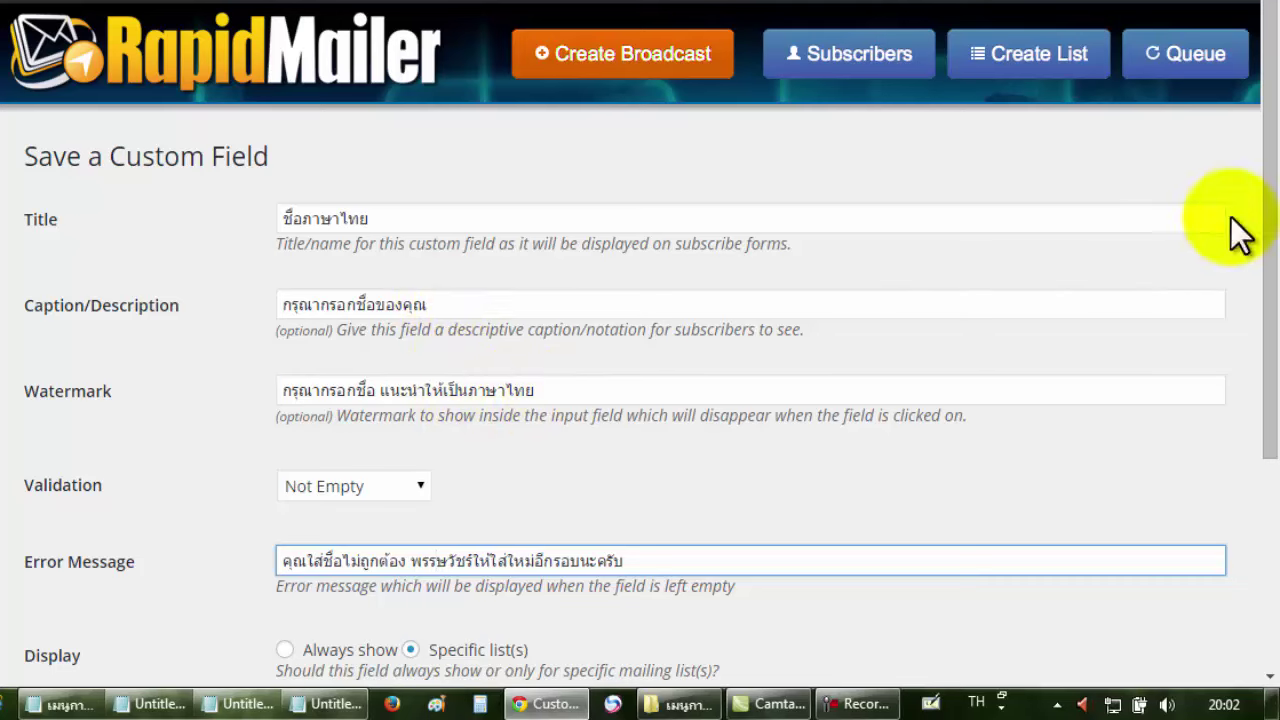
pyautogui.moveTo(1268, 203); pyautogui.dragTo(1214, 350)
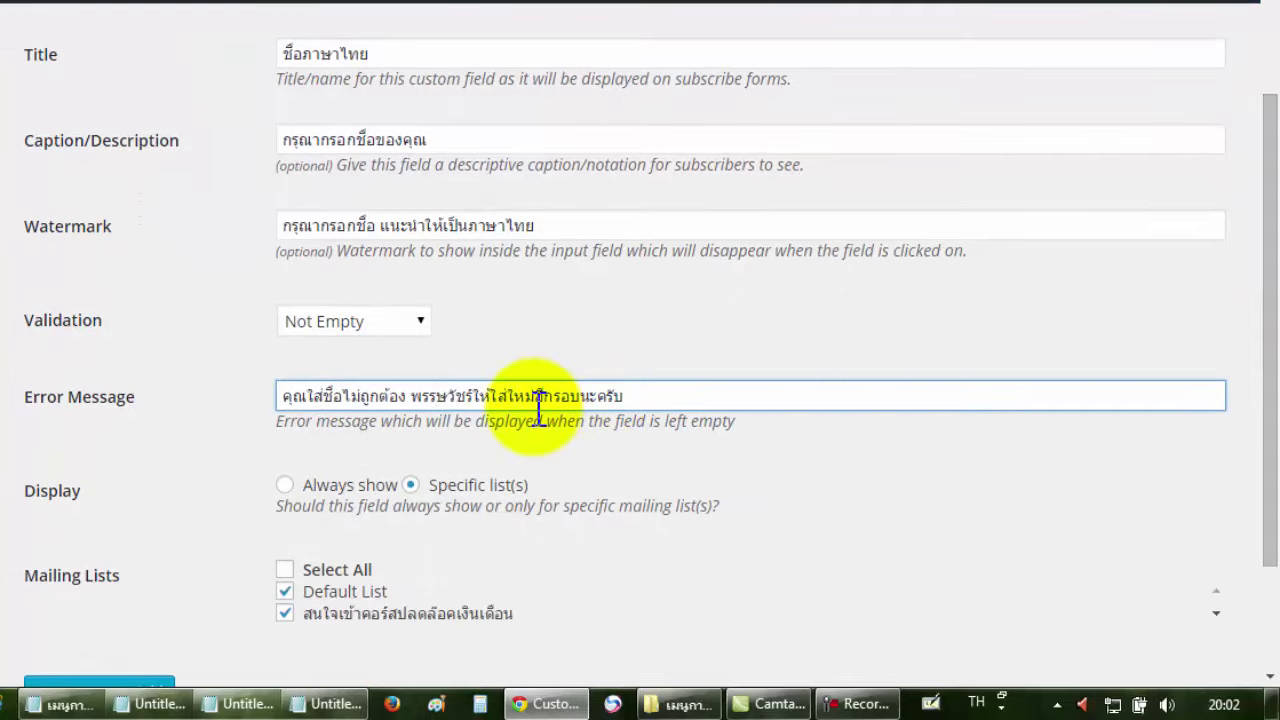
pyautogui.scroll(-1, 540, 407)
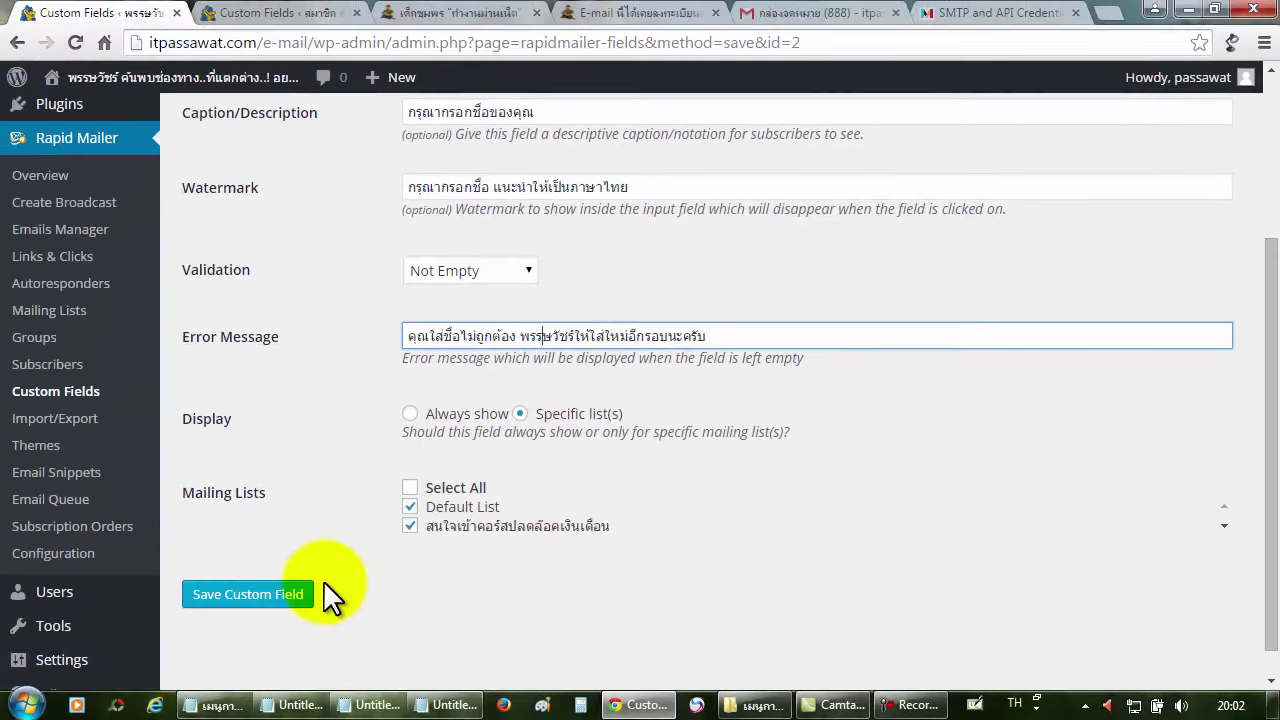
# Save the Thai-name field, review the four custom fields, and switch to the registration landing page.
pyautogui.click(285, 594)
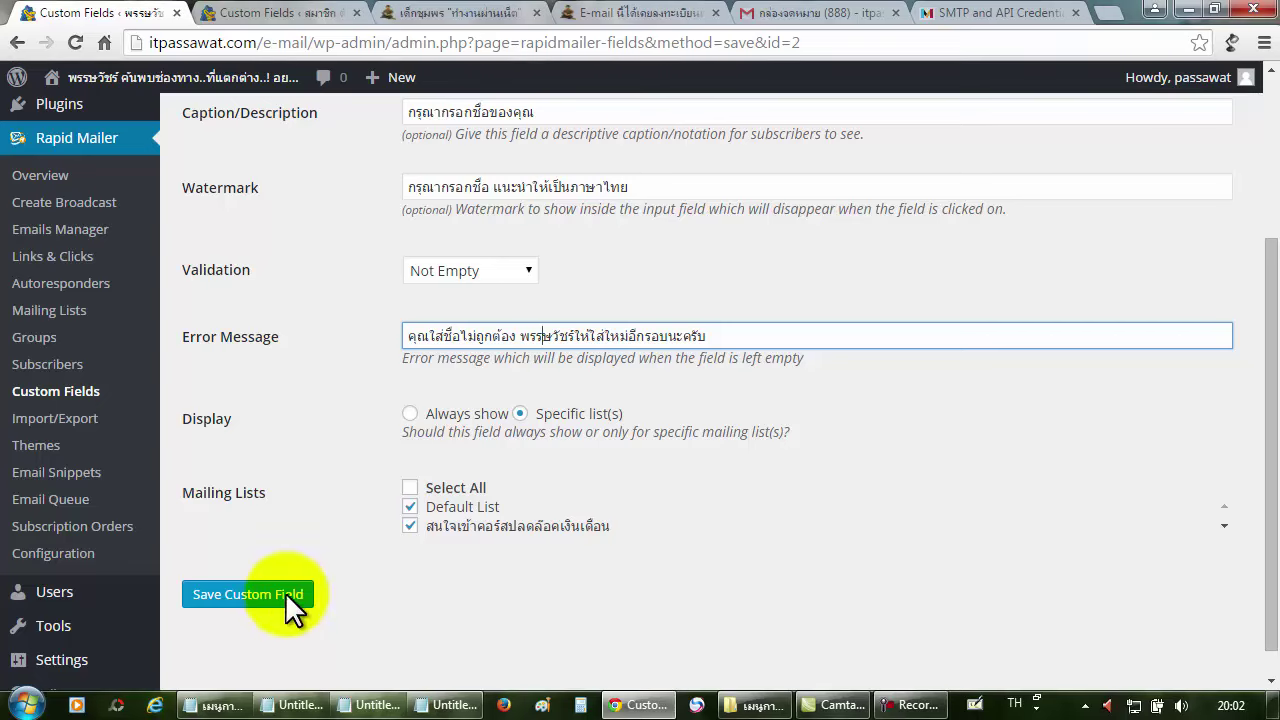
pyautogui.click(79, 392)
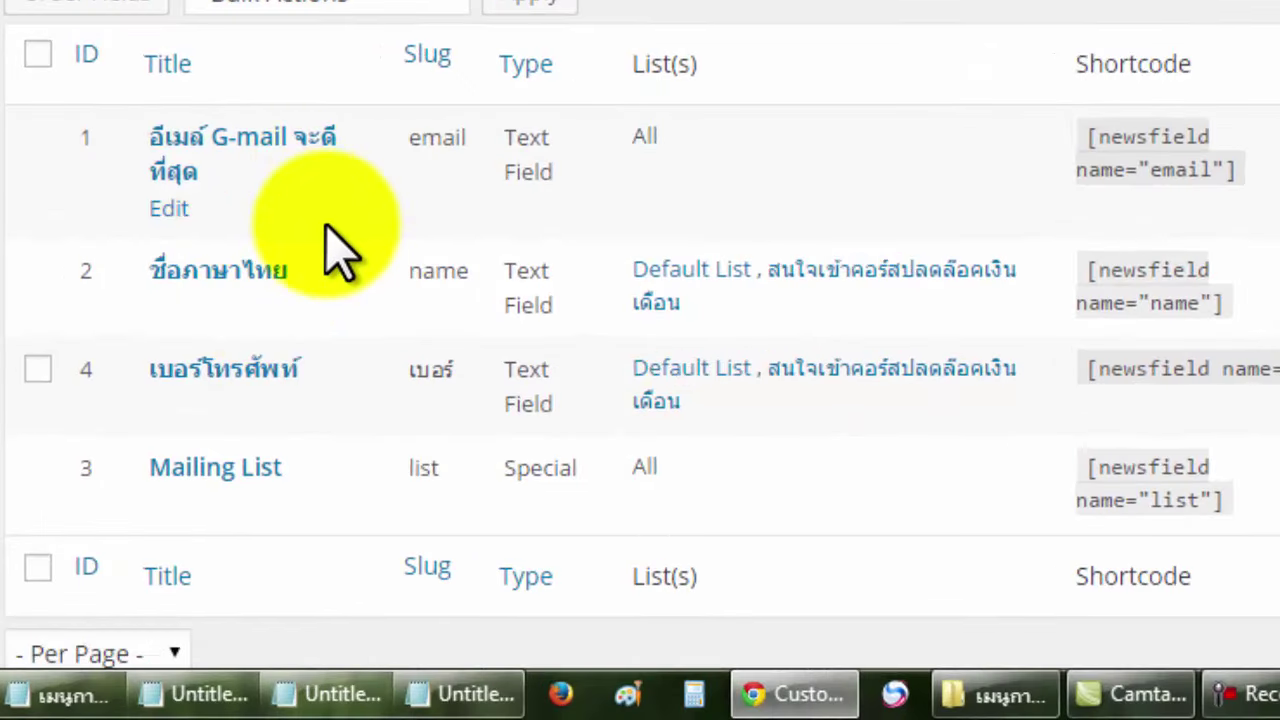
pyautogui.hotkey('ctrl', 'Tab')
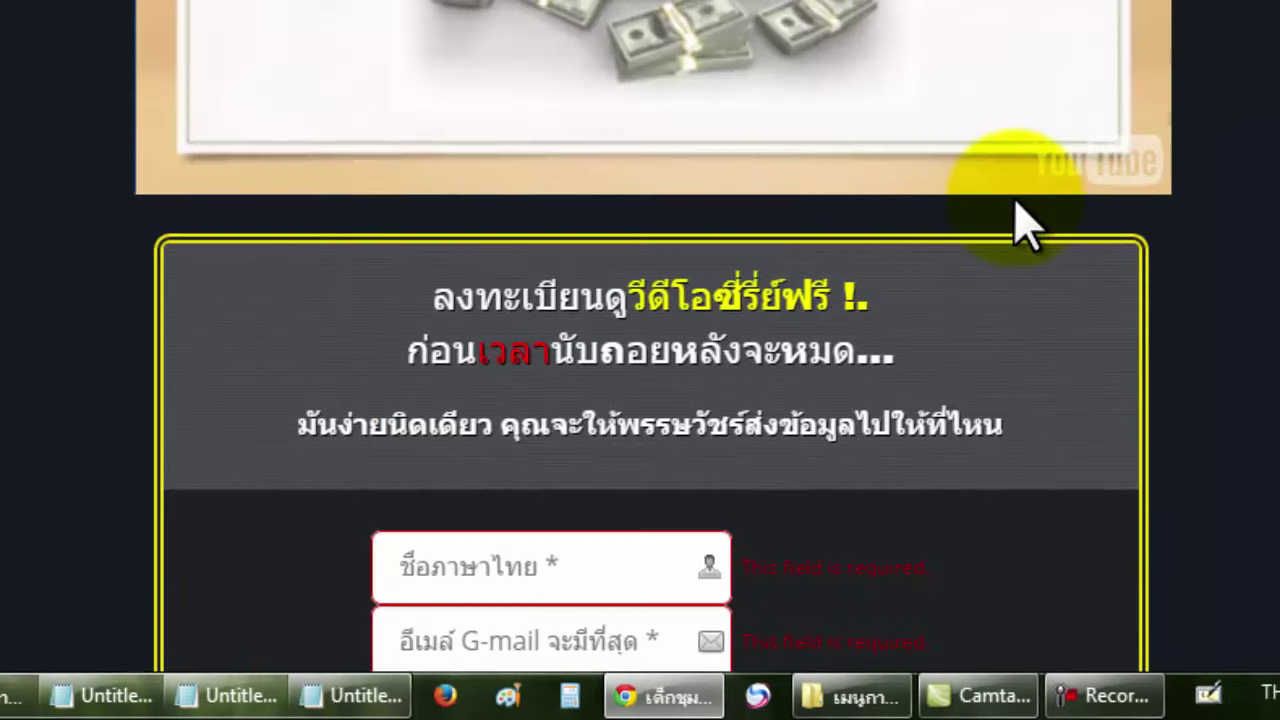
# Try the landing page's phone number box, then return to the member site's Custom Fields tab.
pyautogui.scroll(-3, 1020, 225)
pyautogui.click(622, 376)
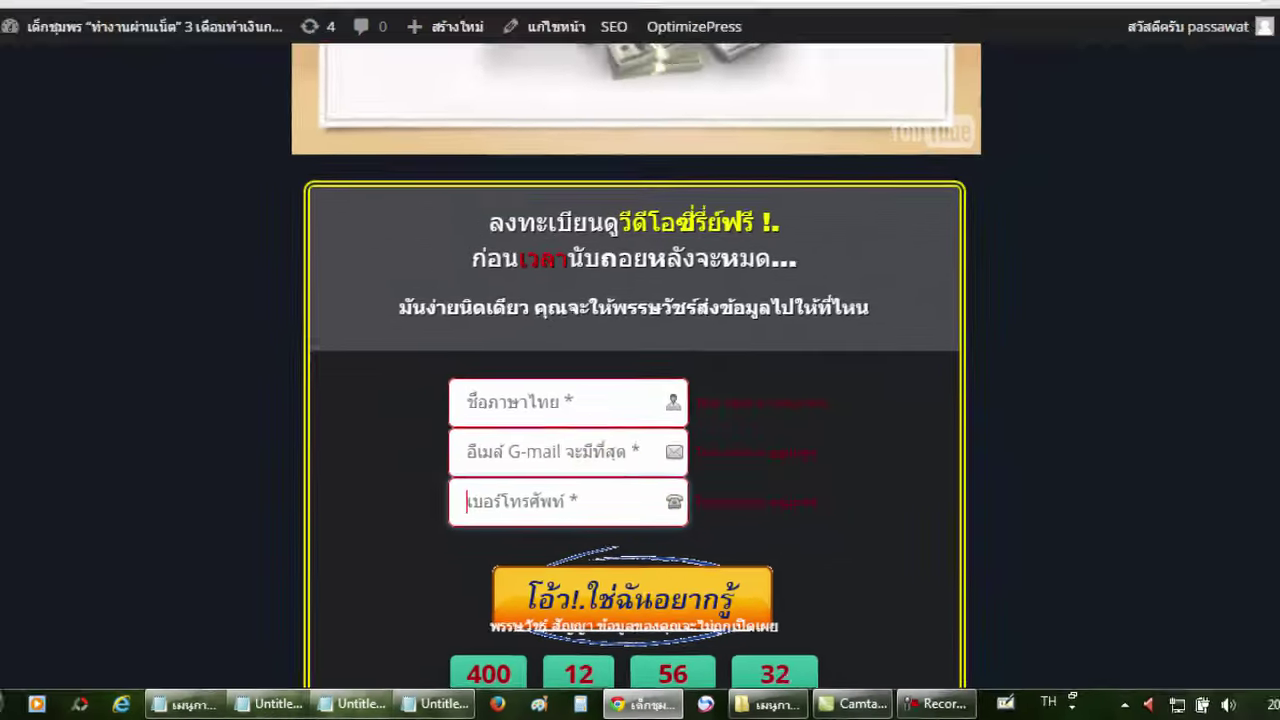
pyautogui.click(286, 14)
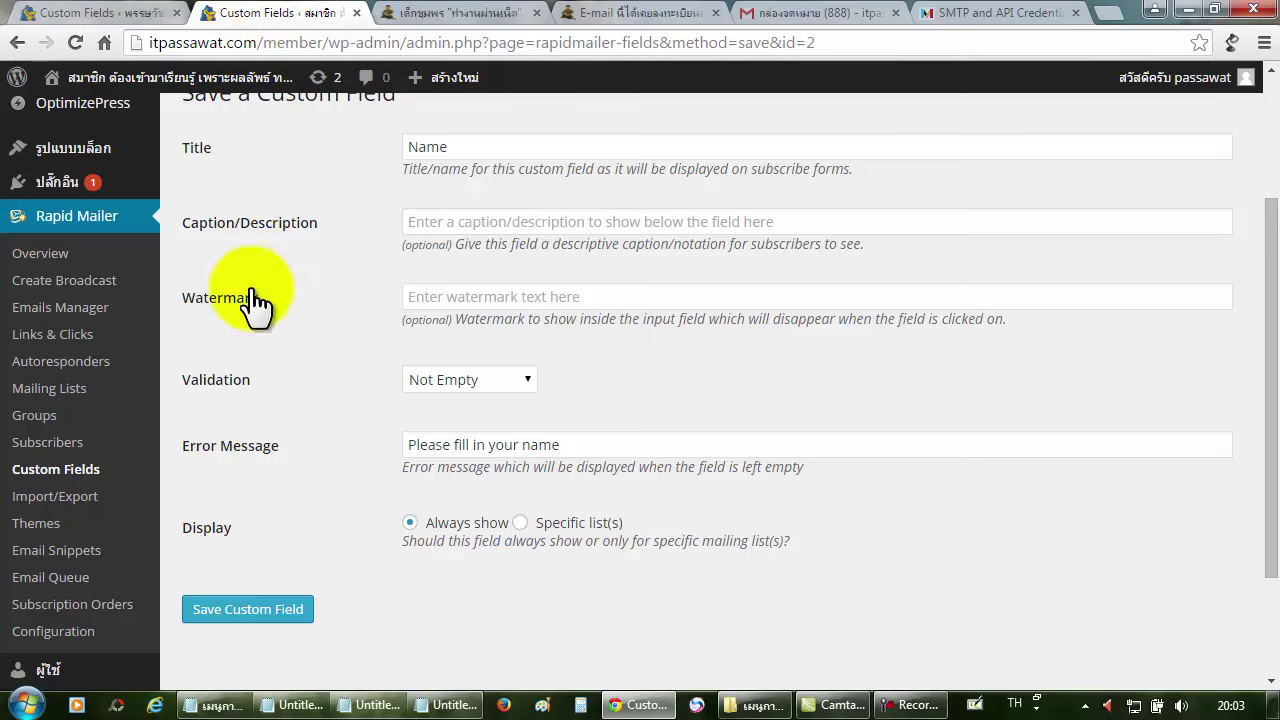
# From the member site's custom fields list, start a blank new custom field and begin its title.
pyautogui.click(70, 475)
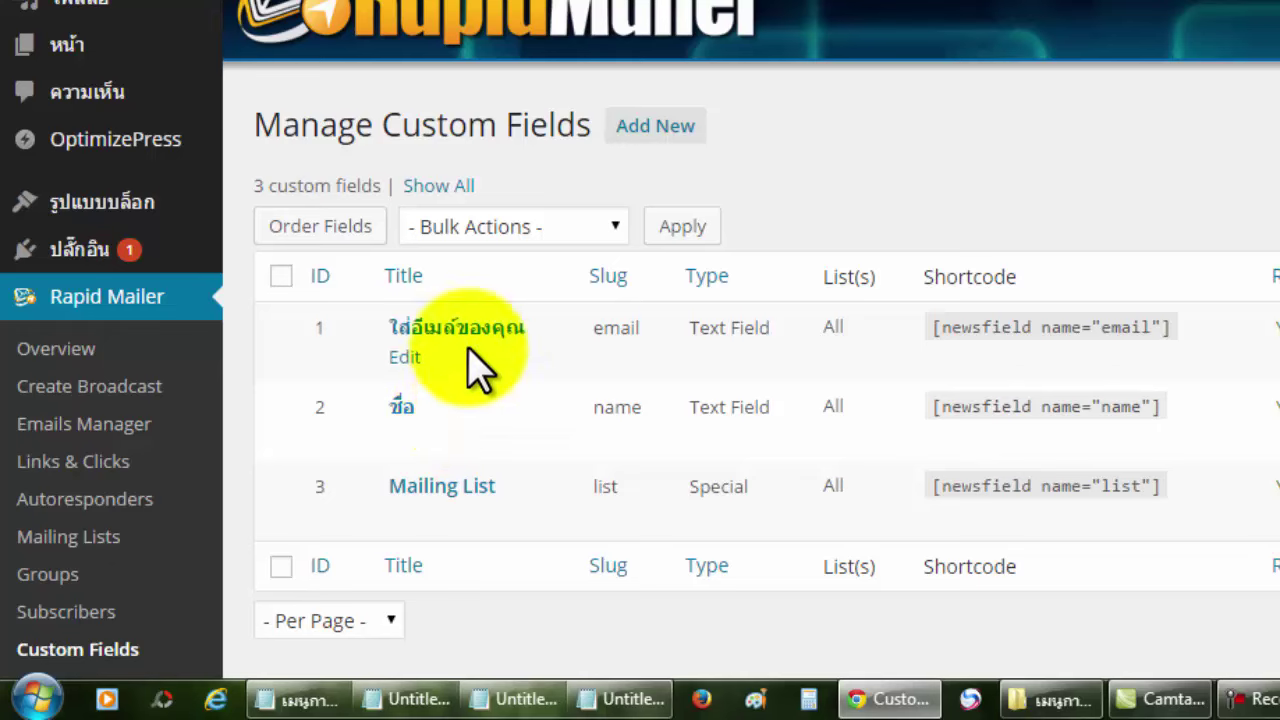
pyautogui.click(660, 138)
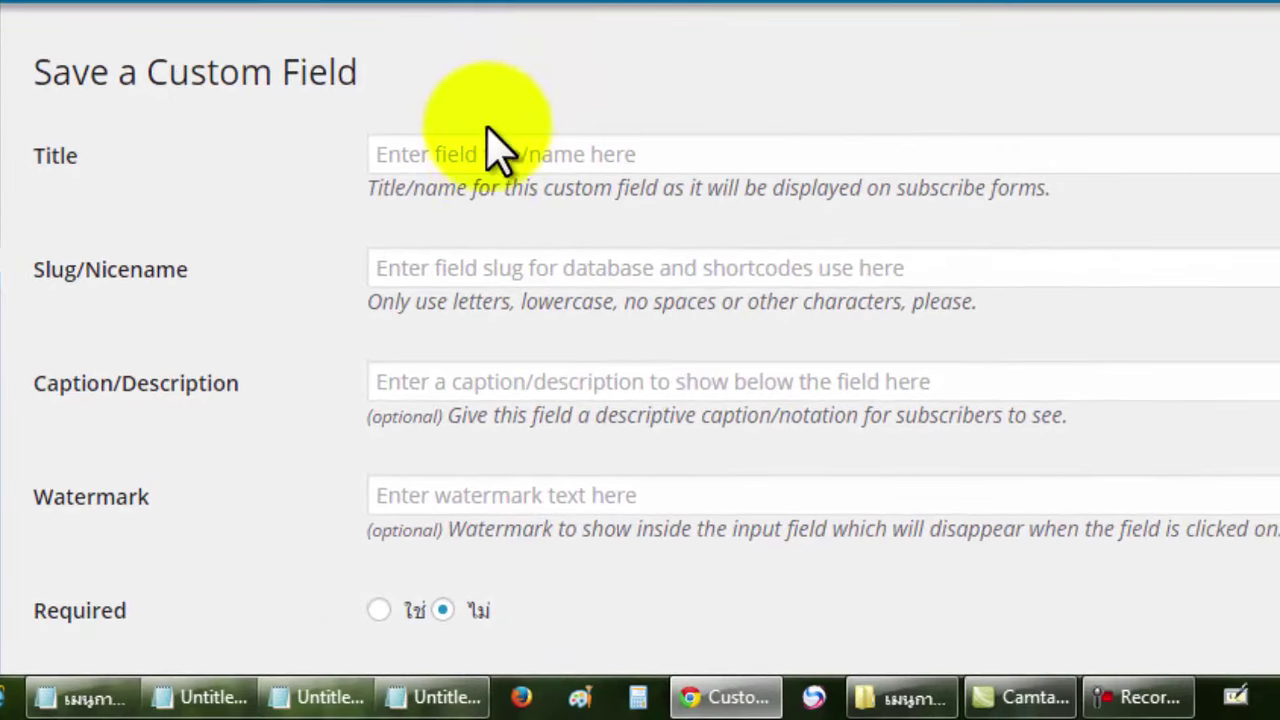
pyautogui.click(490, 153)
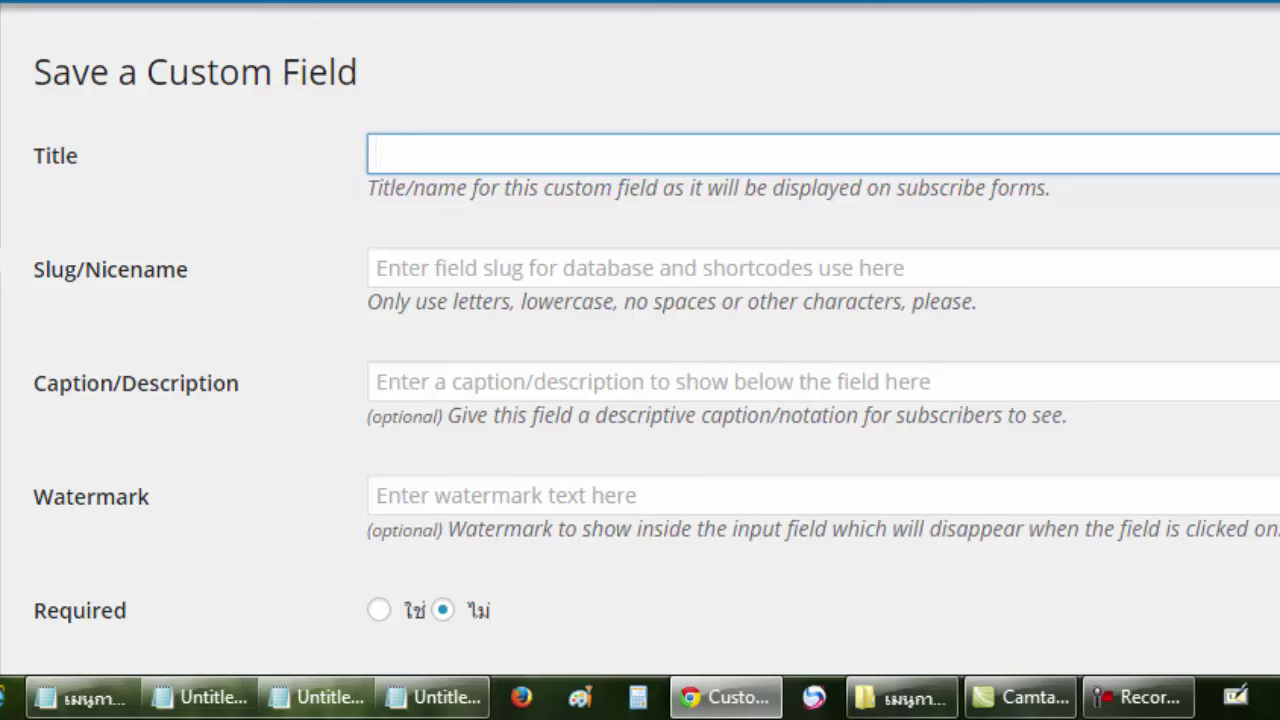
pyautogui.scroll(5, 640, 340)
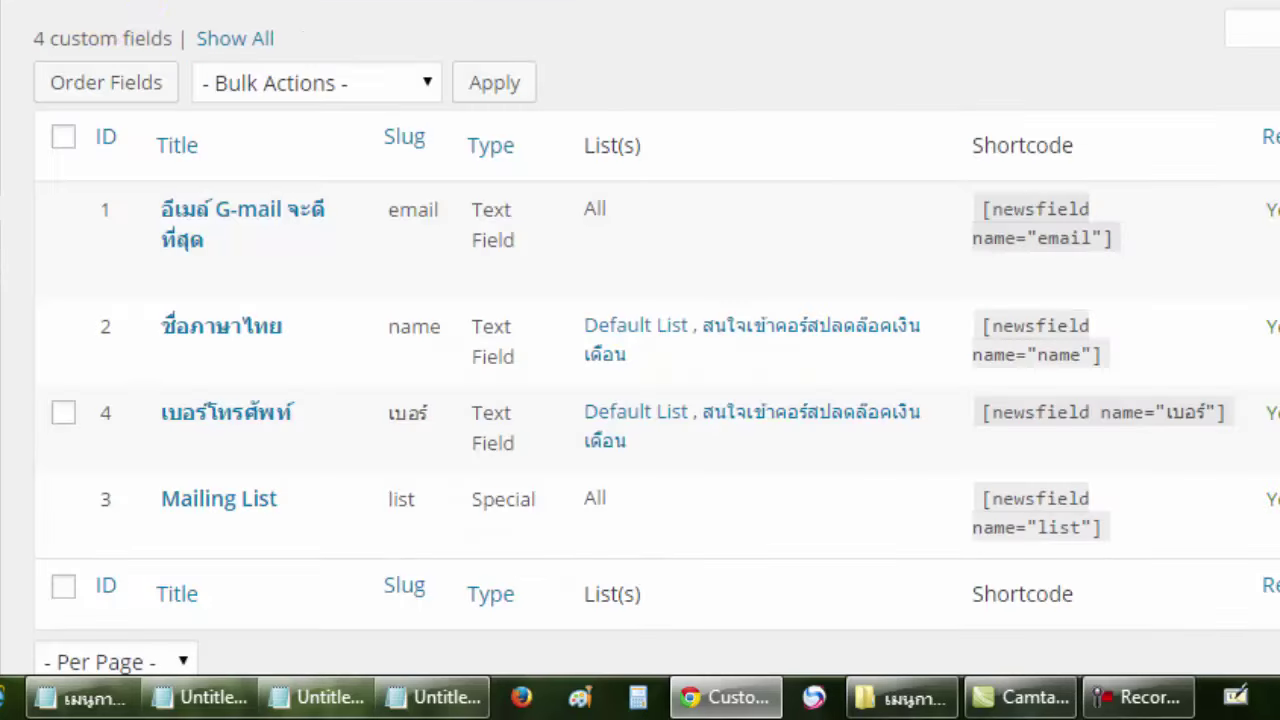
pyautogui.click(180, 448)
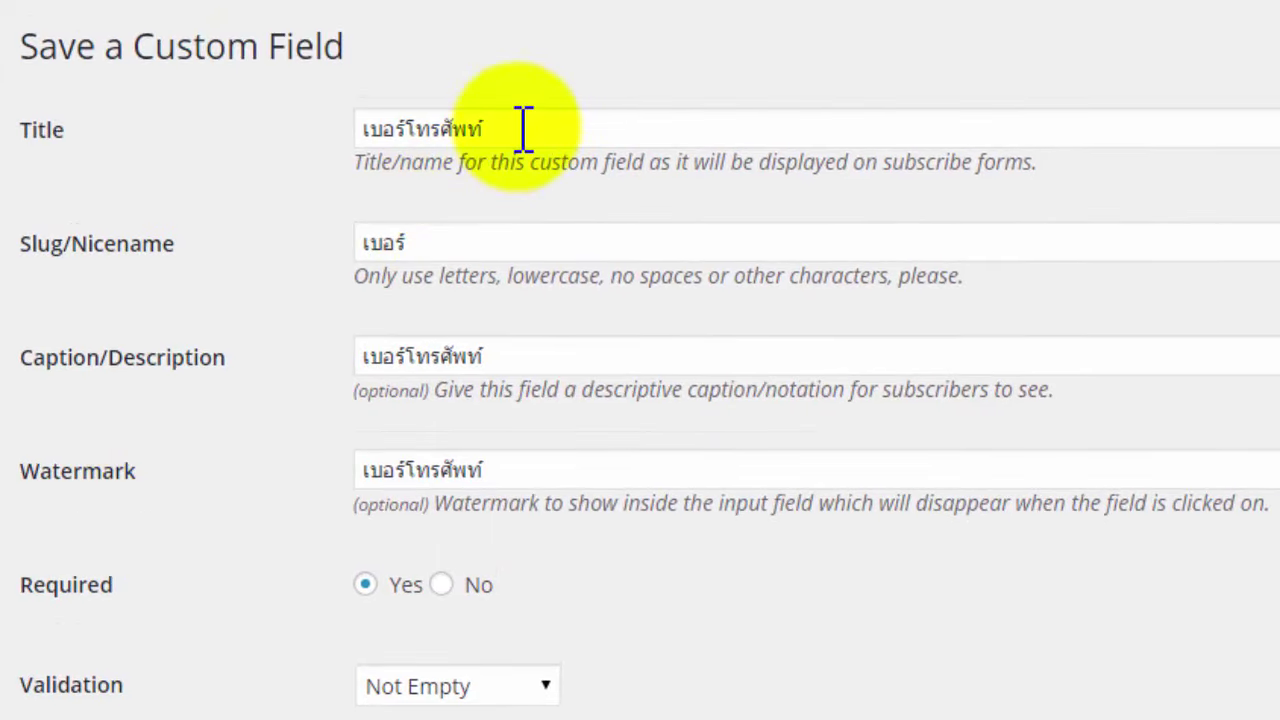
pyautogui.moveTo(523, 128); pyautogui.dragTo(343, 140)
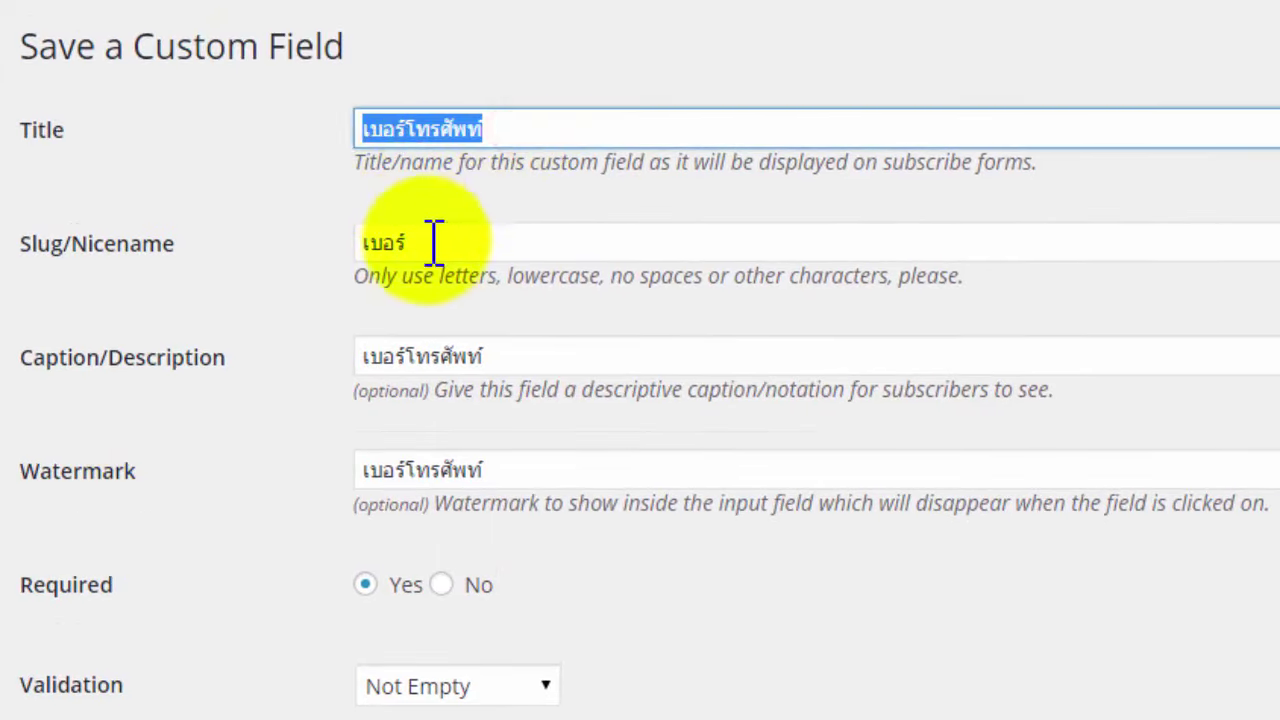
pyautogui.moveTo(429, 243); pyautogui.dragTo(388, 240)
pyautogui.moveTo(517, 352); pyautogui.dragTo(362, 352)
pyautogui.moveTo(546, 474); pyautogui.dragTo(343, 471)
pyautogui.click(700, 571)
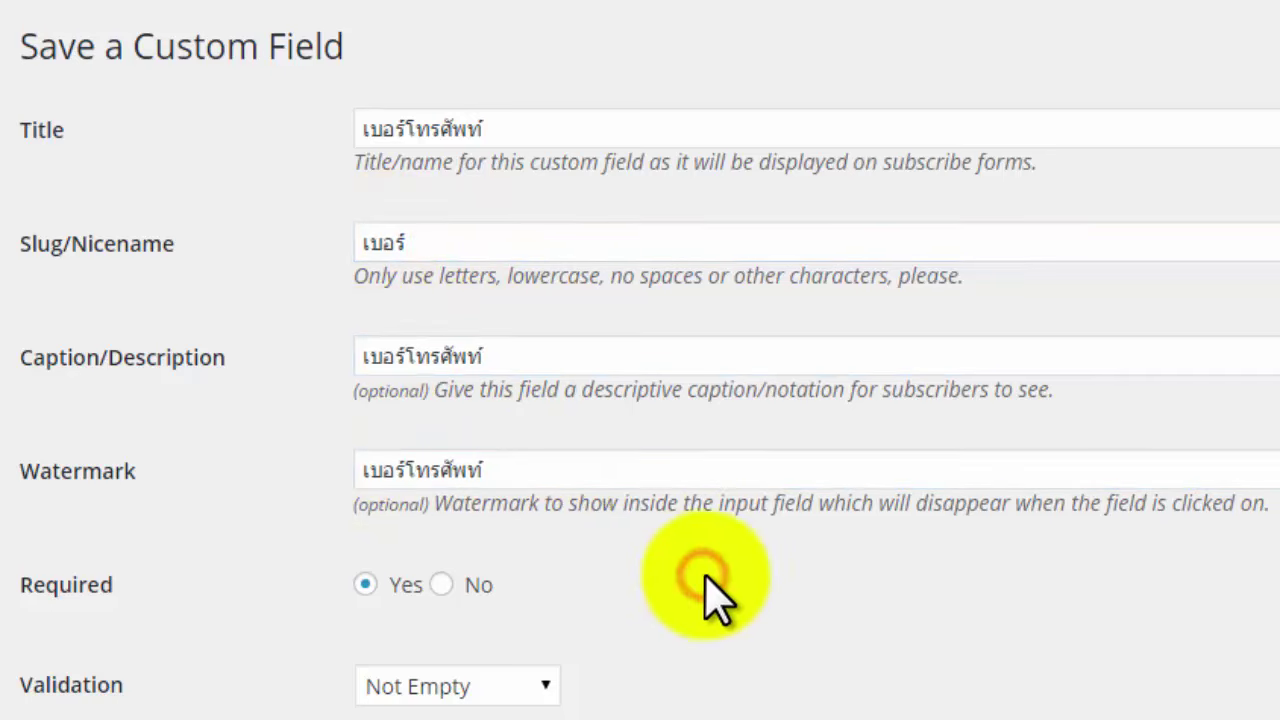
pyautogui.scroll(-2, 715, 578)
pyautogui.scroll(-2, 722, 578)
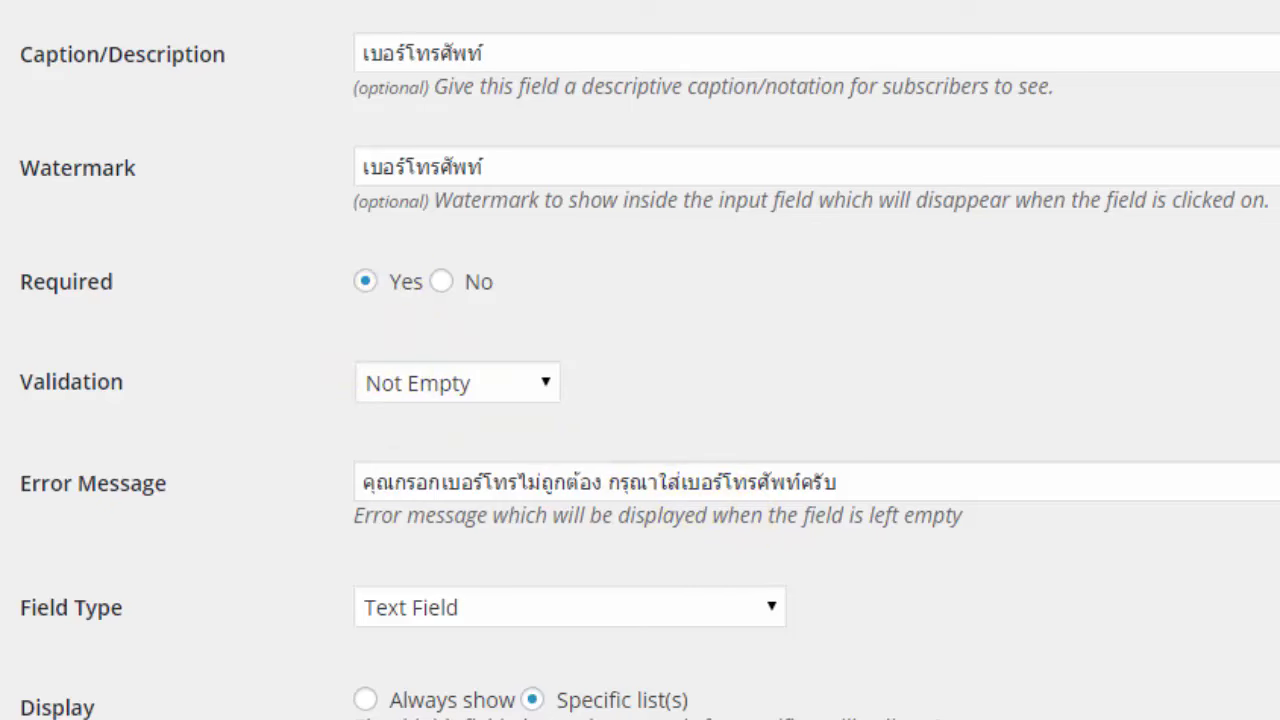
pyautogui.scroll(3, 640, 360)
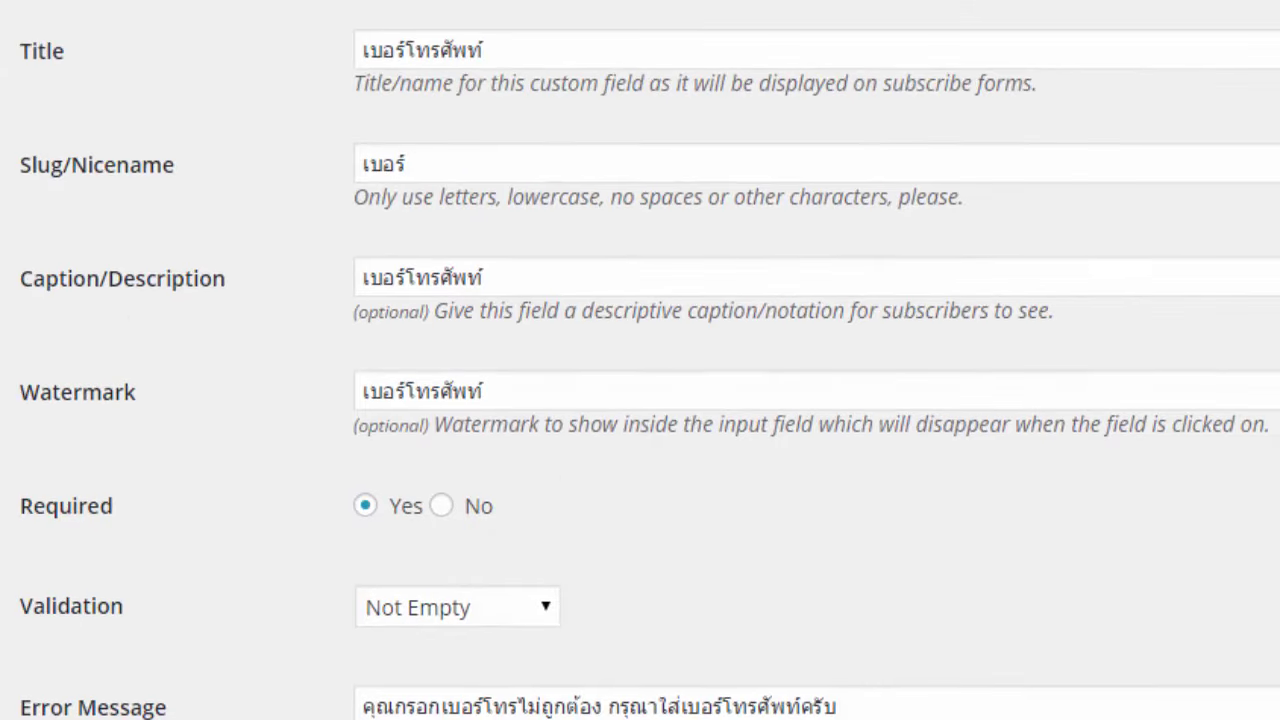
pyautogui.scroll(-1, 640, 360)
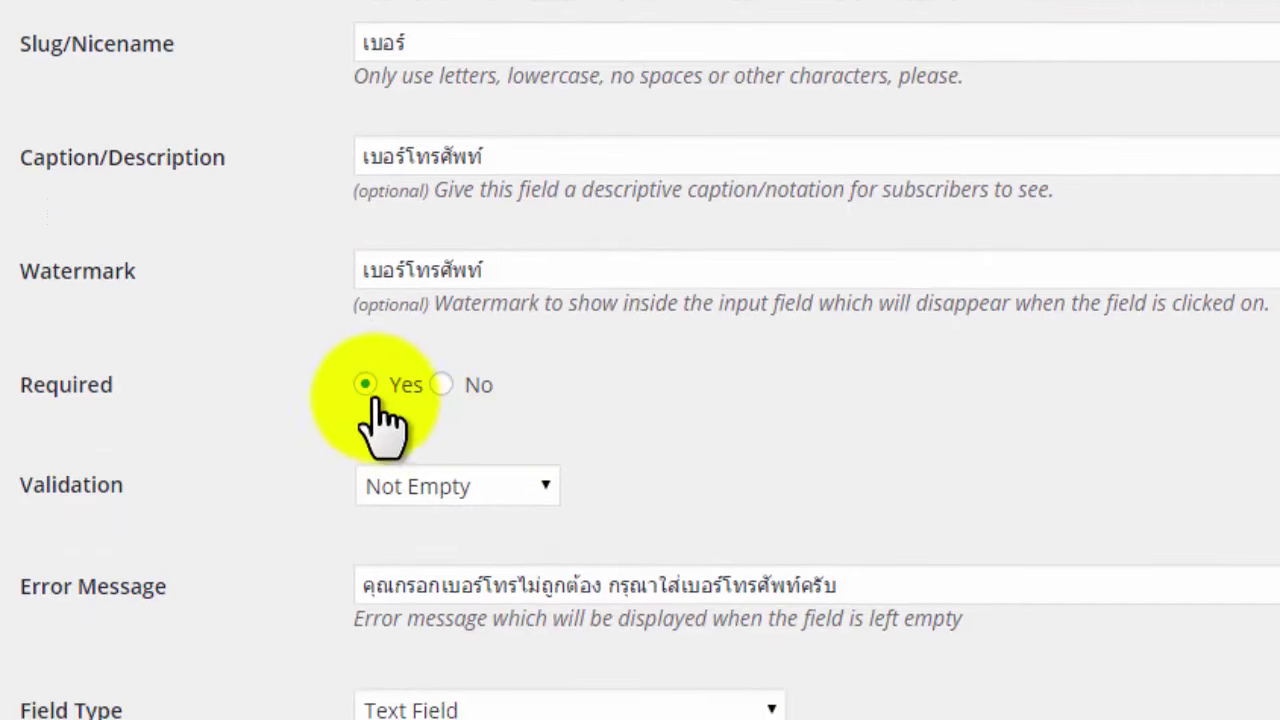
# Keep the new field's validation at Not Empty and its type at Text Field.
pyautogui.click(480, 487)
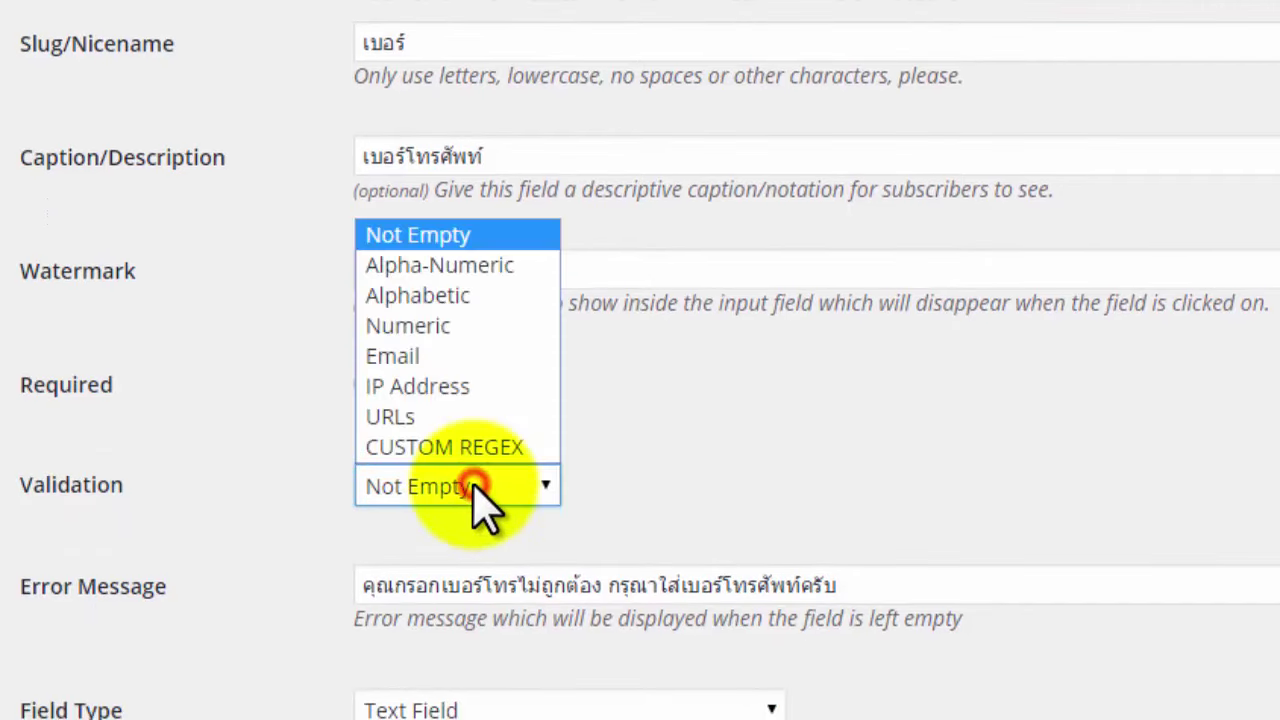
pyautogui.click(480, 487)
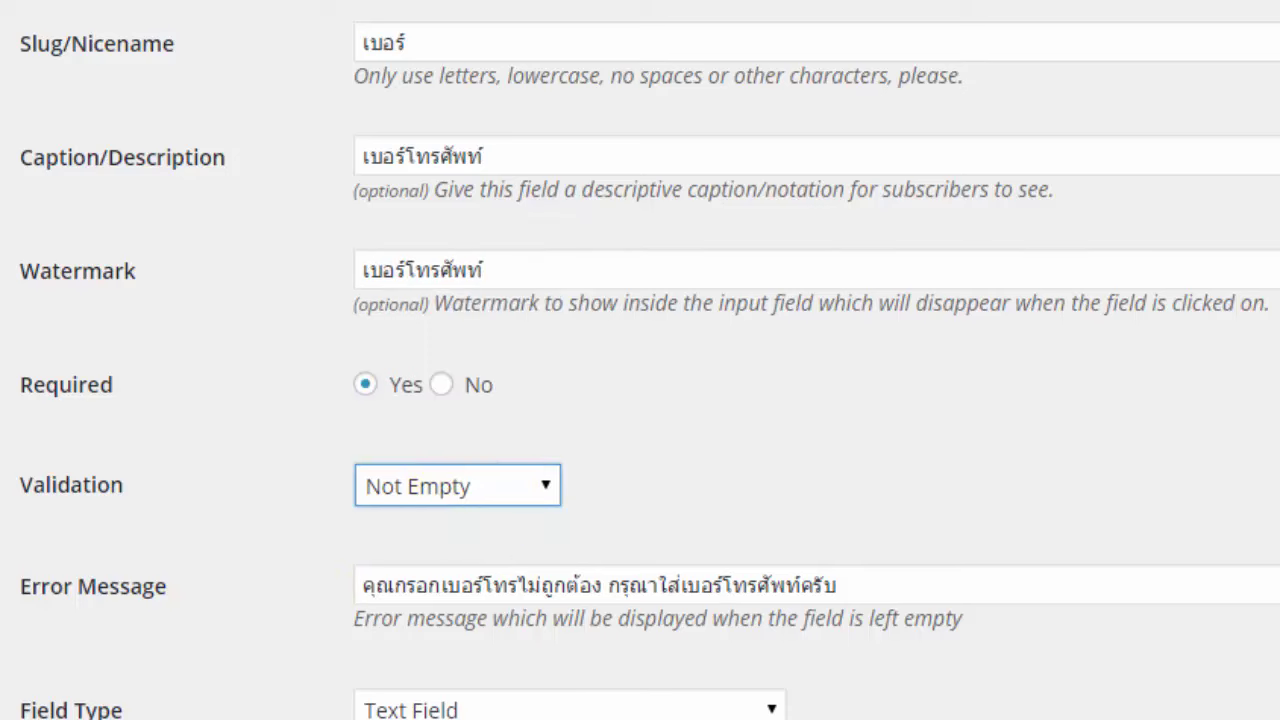
pyautogui.scroll(-5, 640, 360)
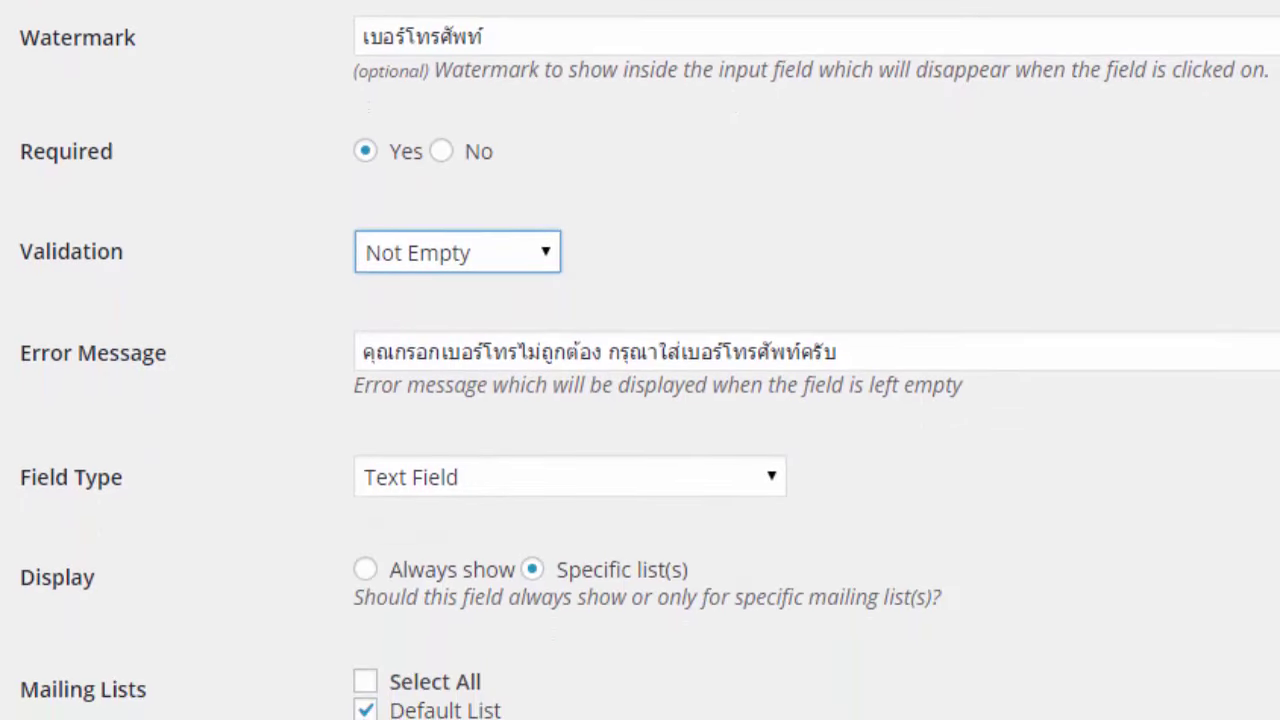
pyautogui.scroll(-1, 640, 360)
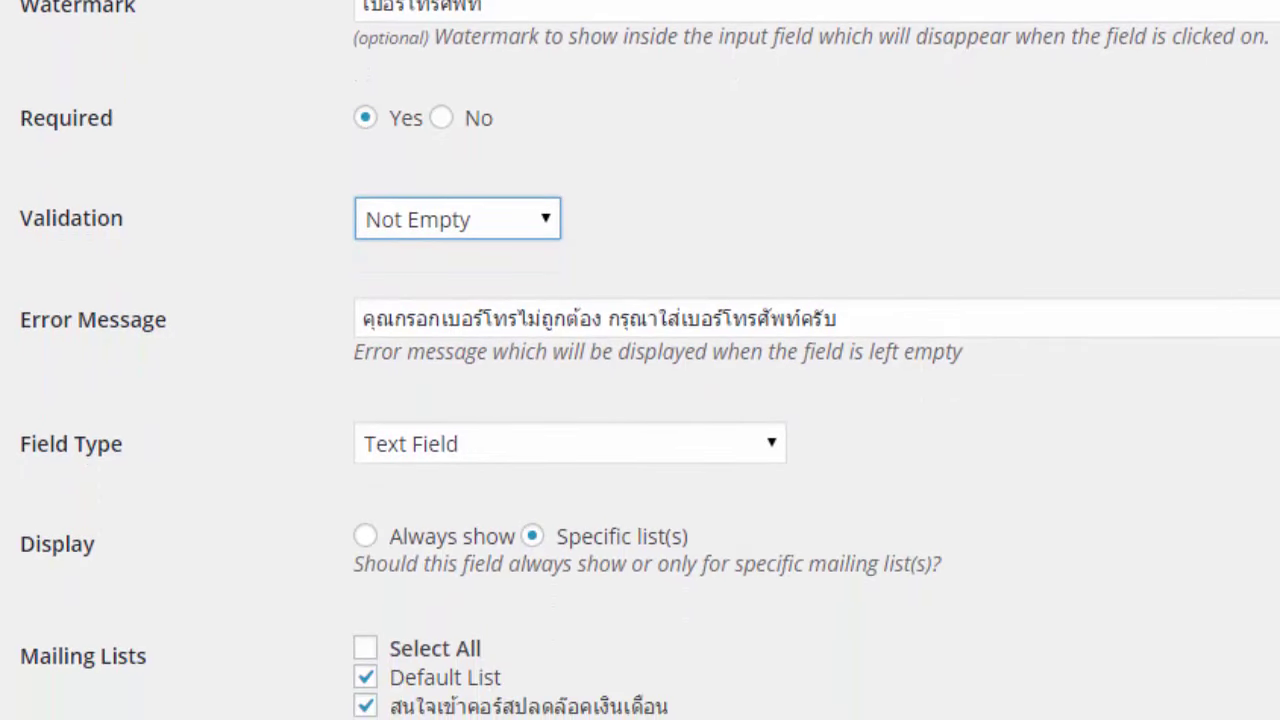
pyautogui.scroll(-2, 640, 360)
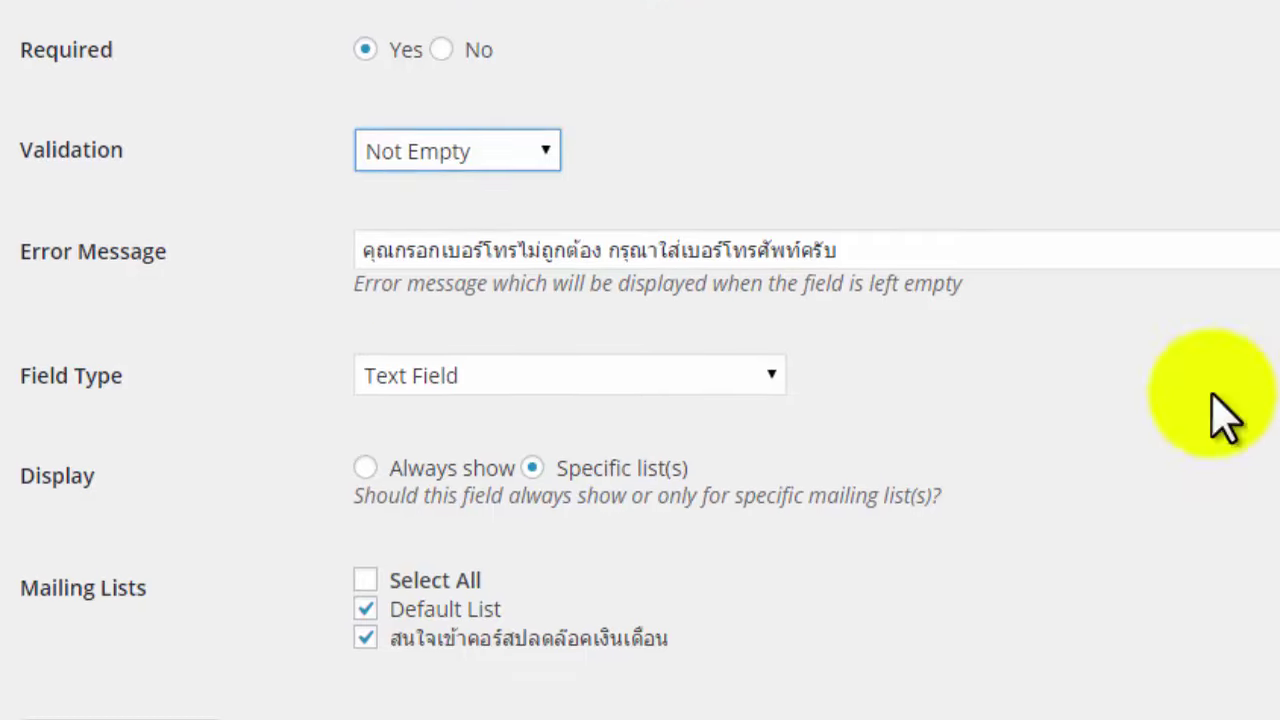
pyautogui.moveTo(933, 262); pyautogui.dragTo(351, 277)
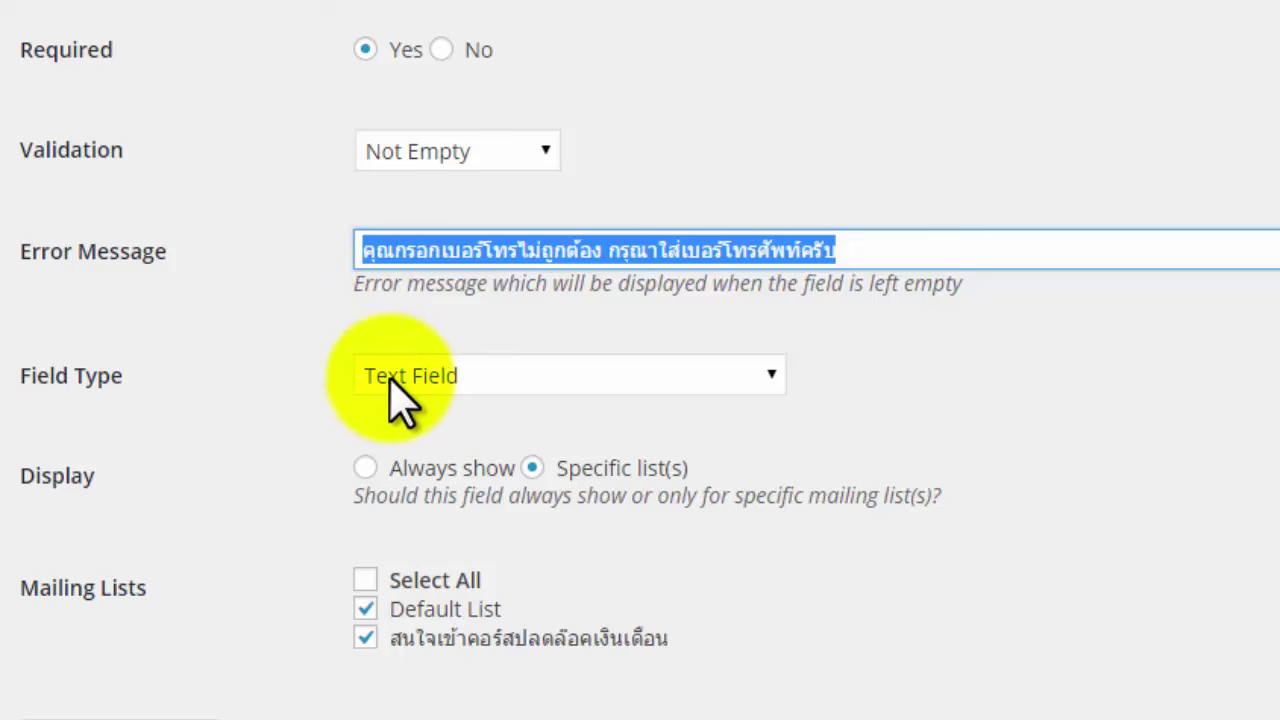
pyautogui.click(522, 398)
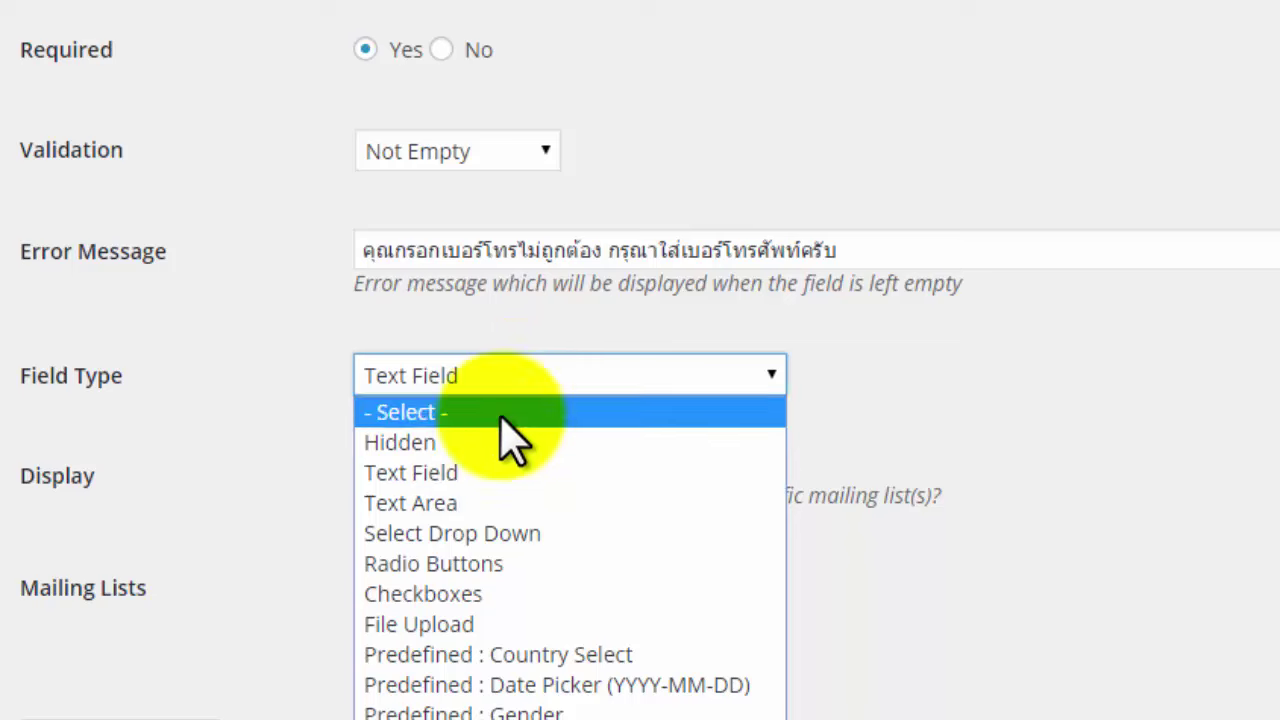
pyautogui.click(472, 476)
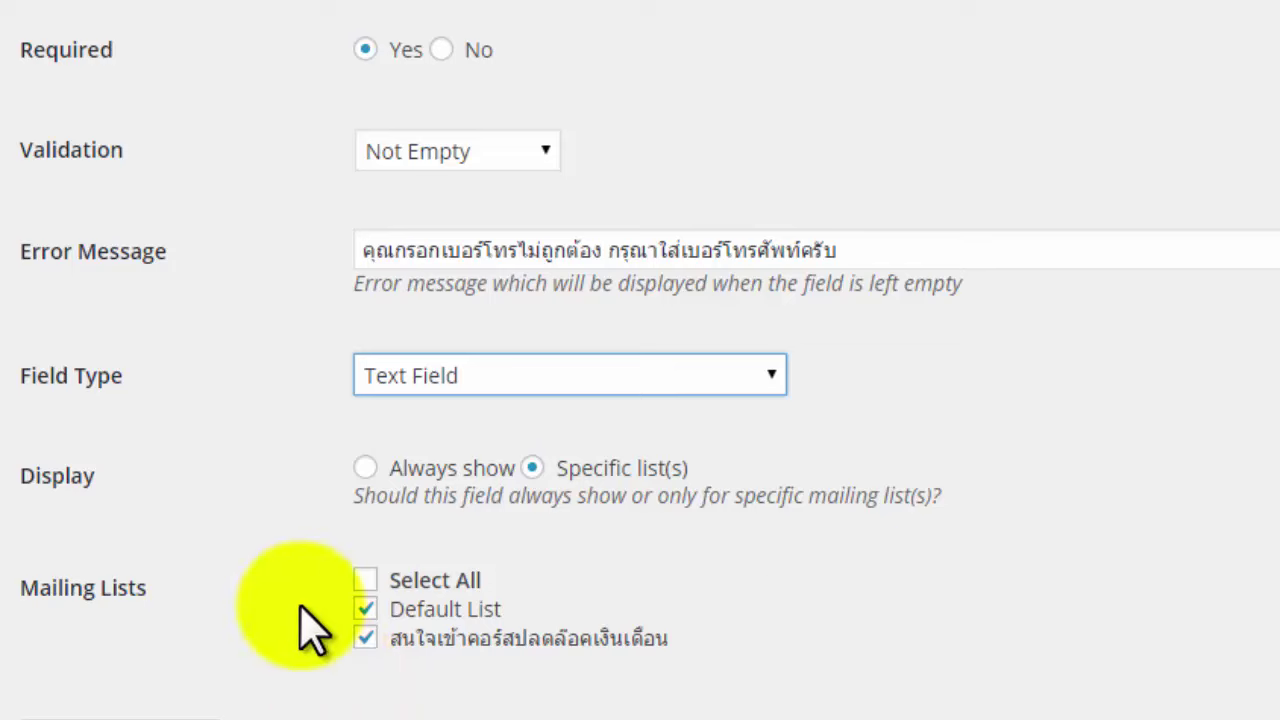
# Save the เบอร์โทรศัพท์ field for Default List and สนใจเข้าคอร์สปลดล็อคเงินเดือน.
pyautogui.scroll(-3, 983, 570)
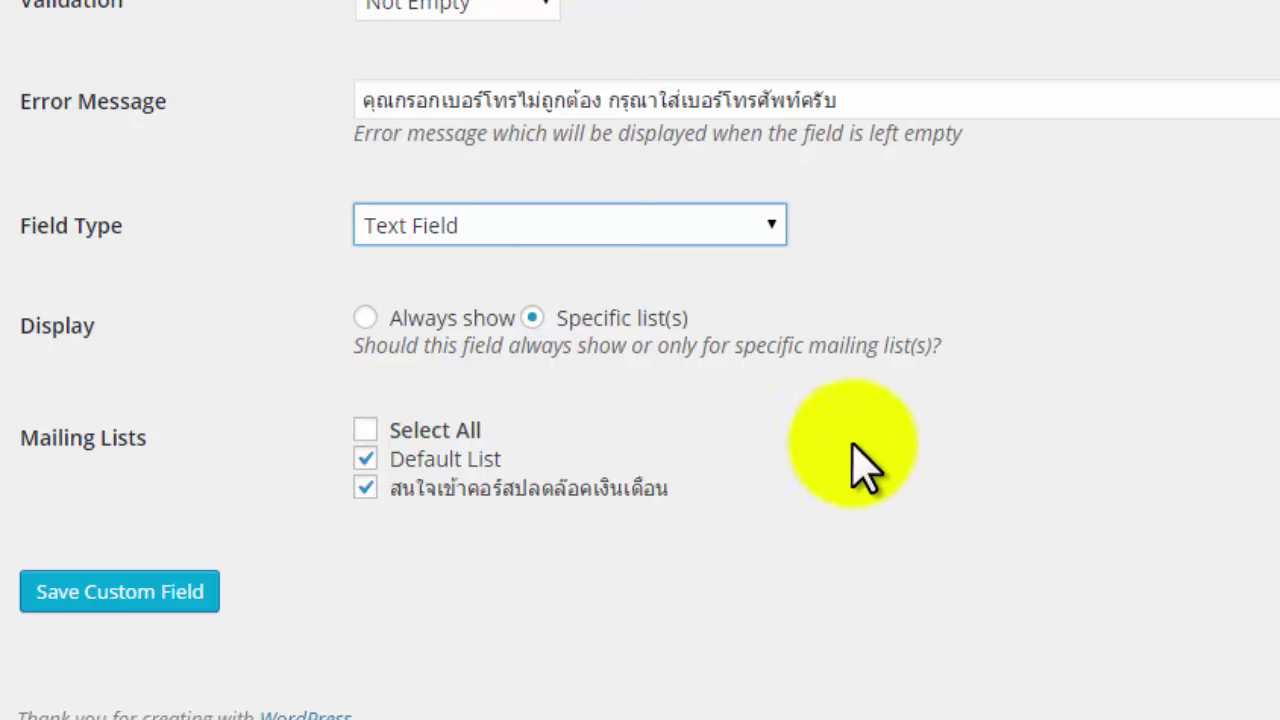
pyautogui.scroll(4, 640, 360)
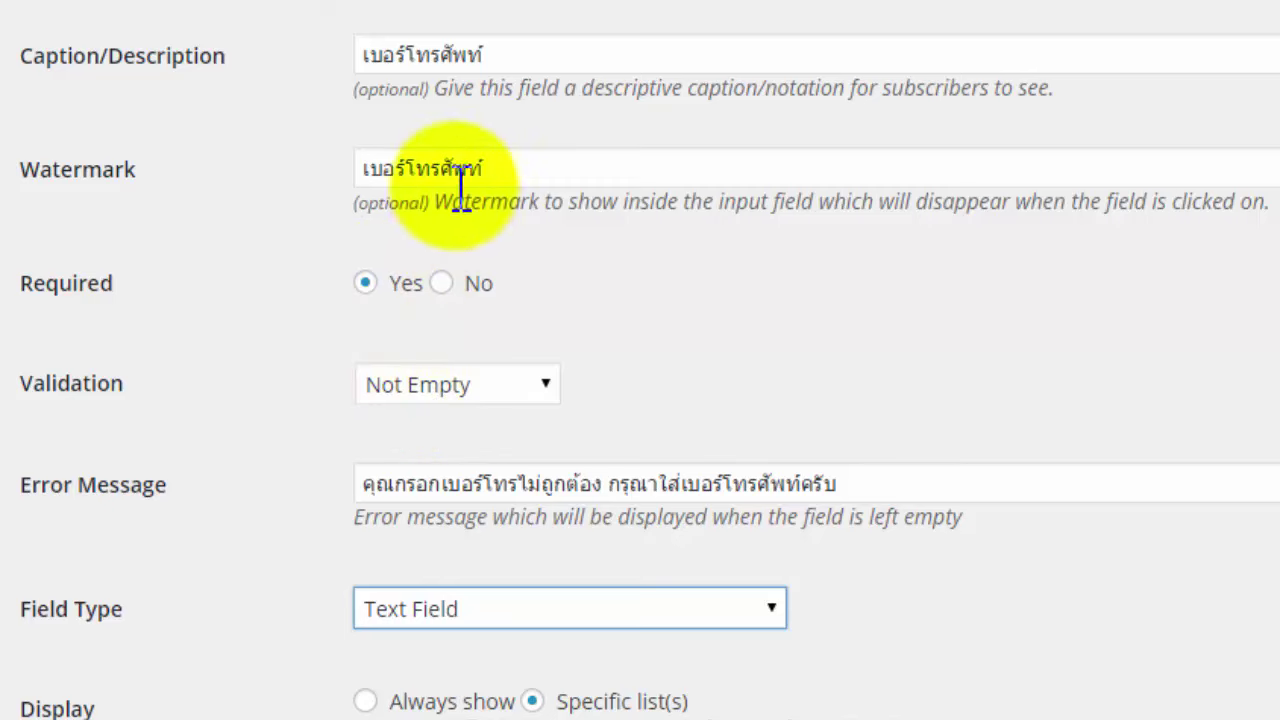
pyautogui.scroll(2, 796, 20)
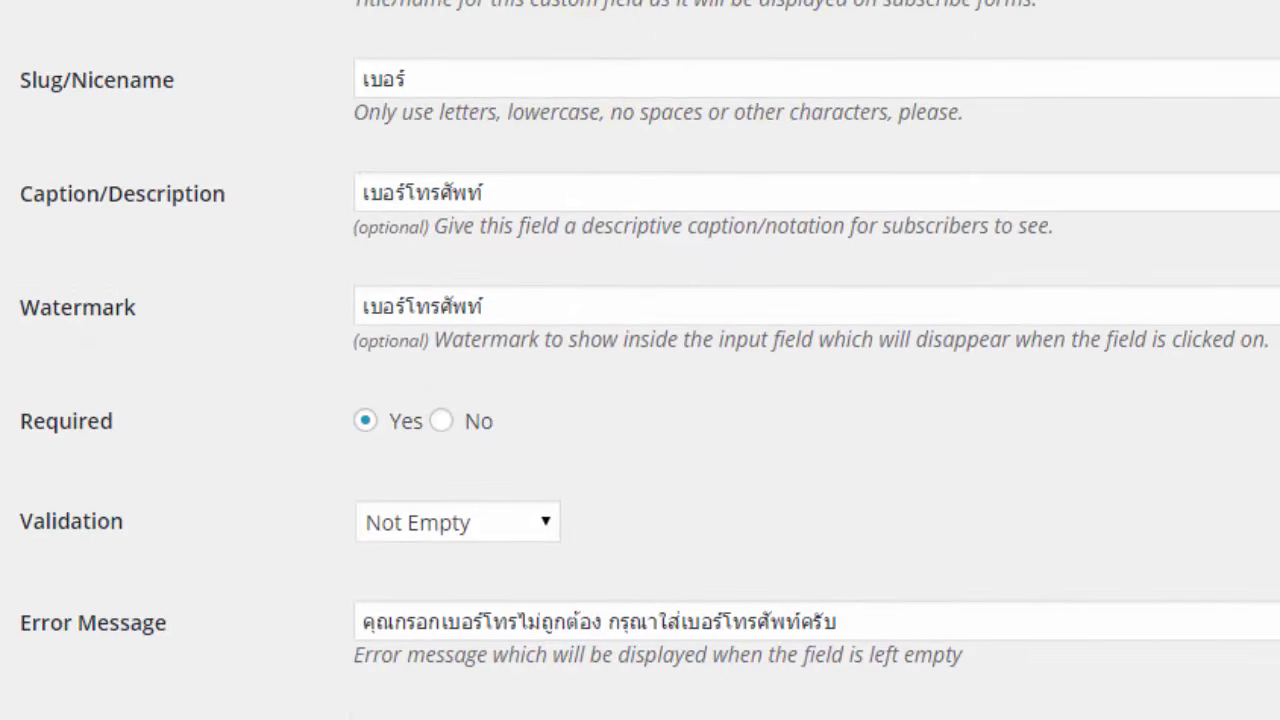
pyautogui.scroll(-3, 640, 360)
pyautogui.scroll(1, 640, 360)
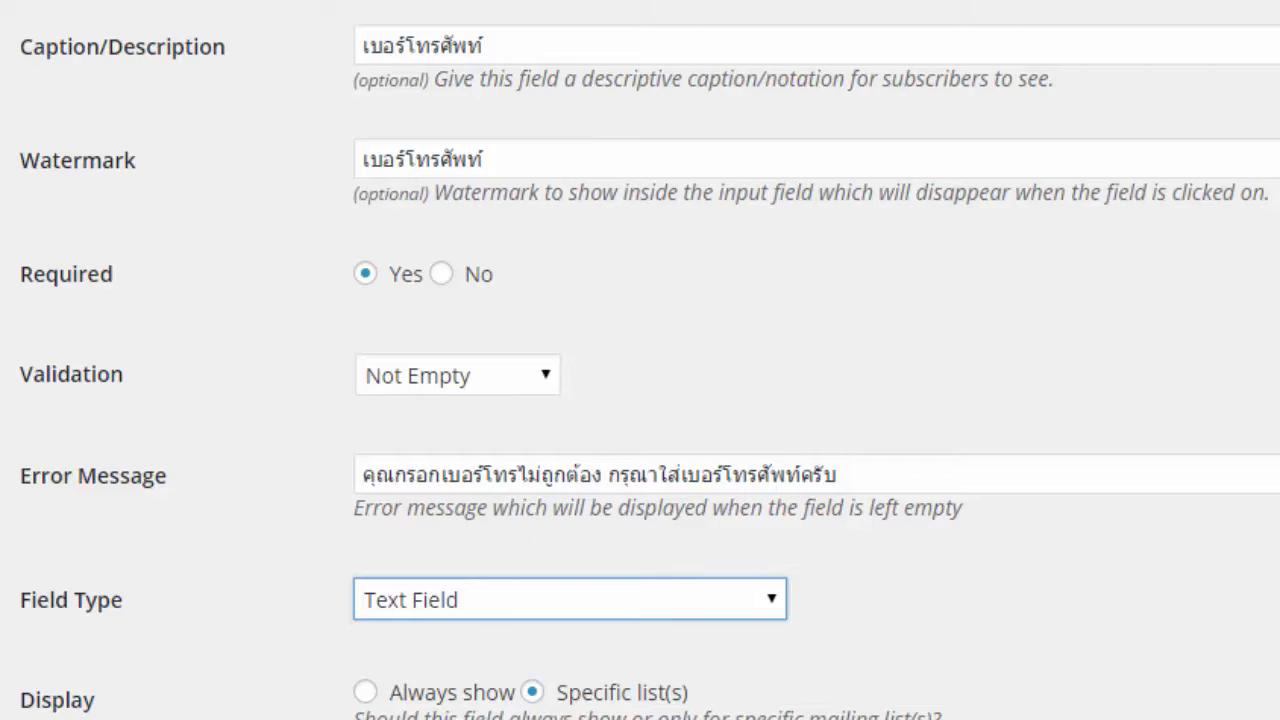
pyautogui.scroll(-3, 640, 360)
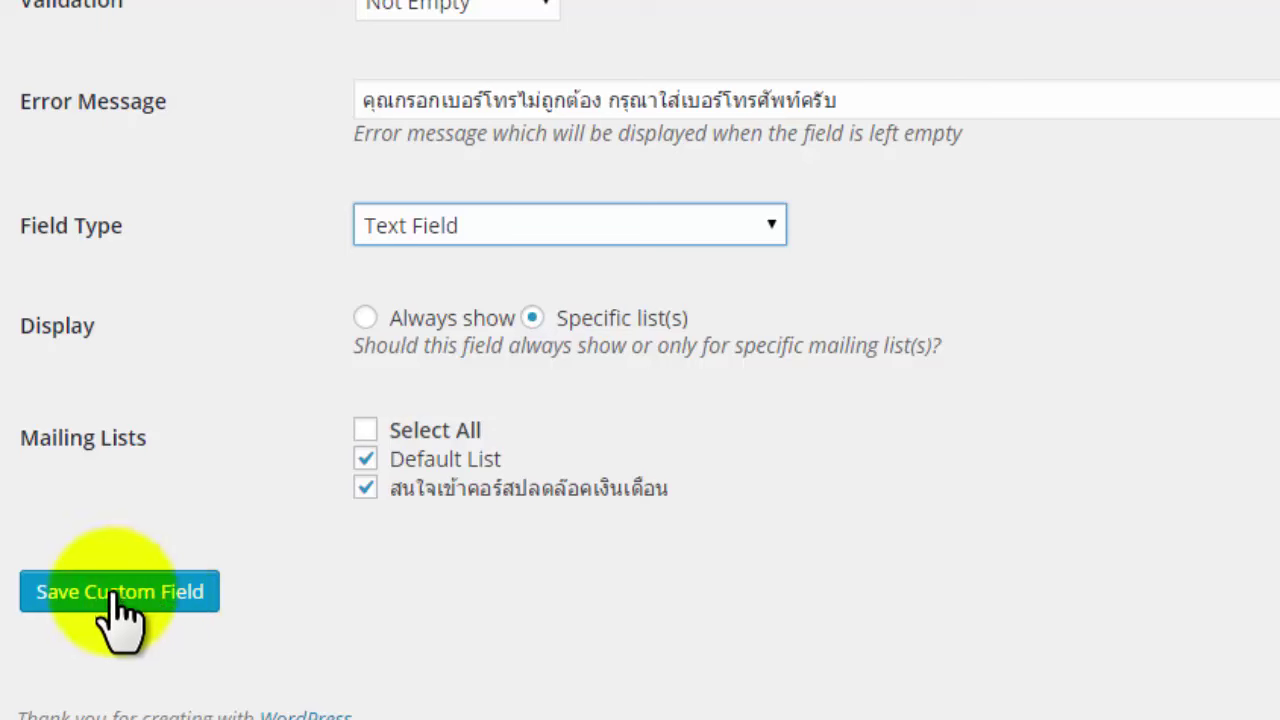
pyautogui.click(180, 596)
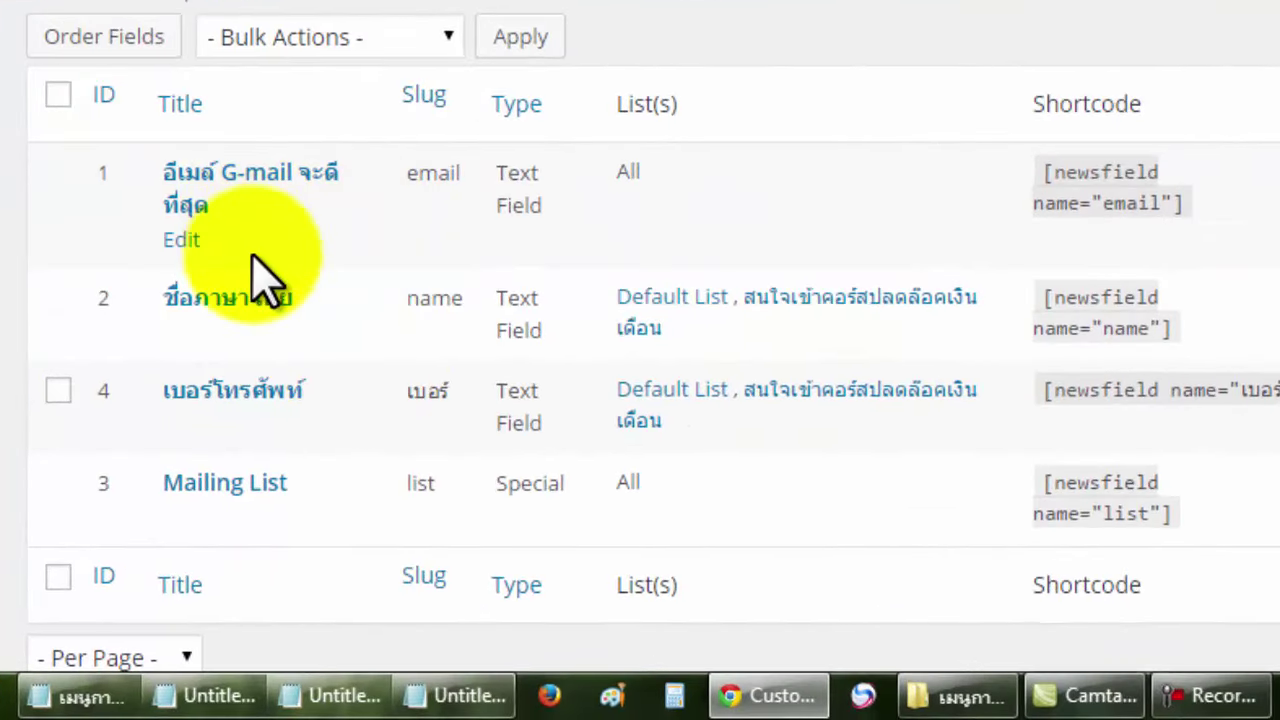
# Switch to the member site's Manage Custom Fields tab.
pyautogui.moveTo(248, 428)
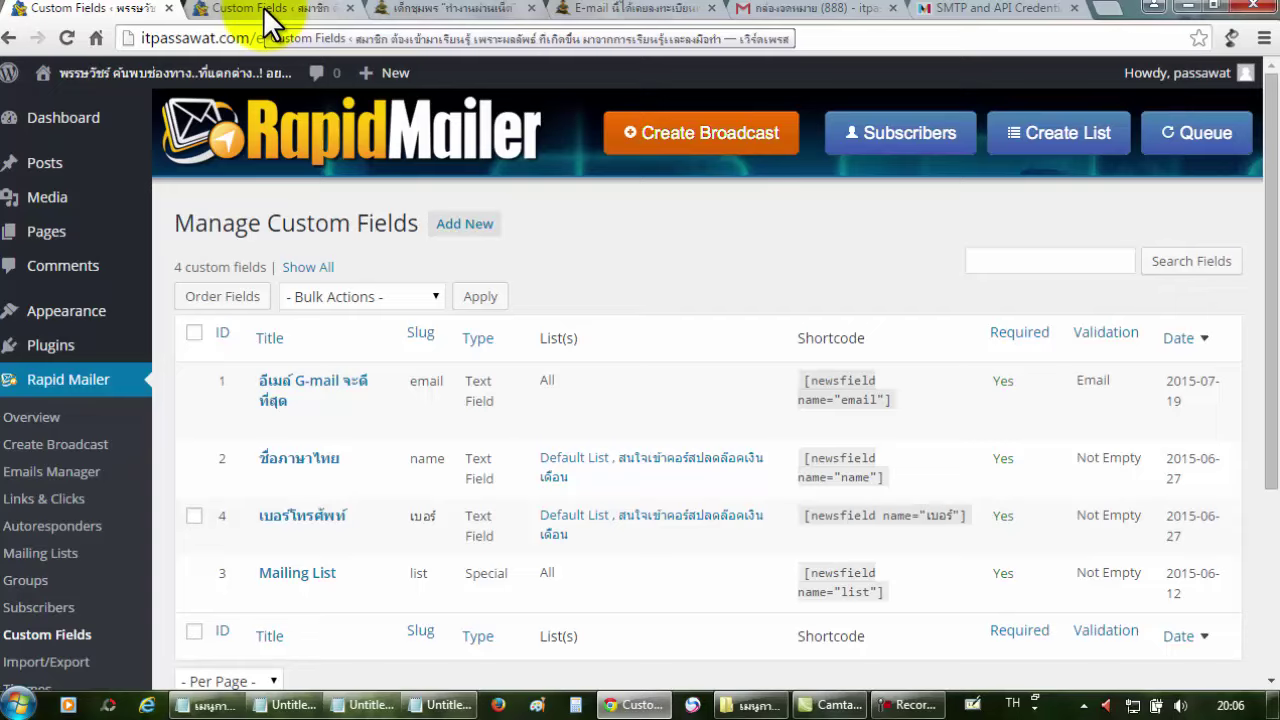
pyautogui.click(263, 6)
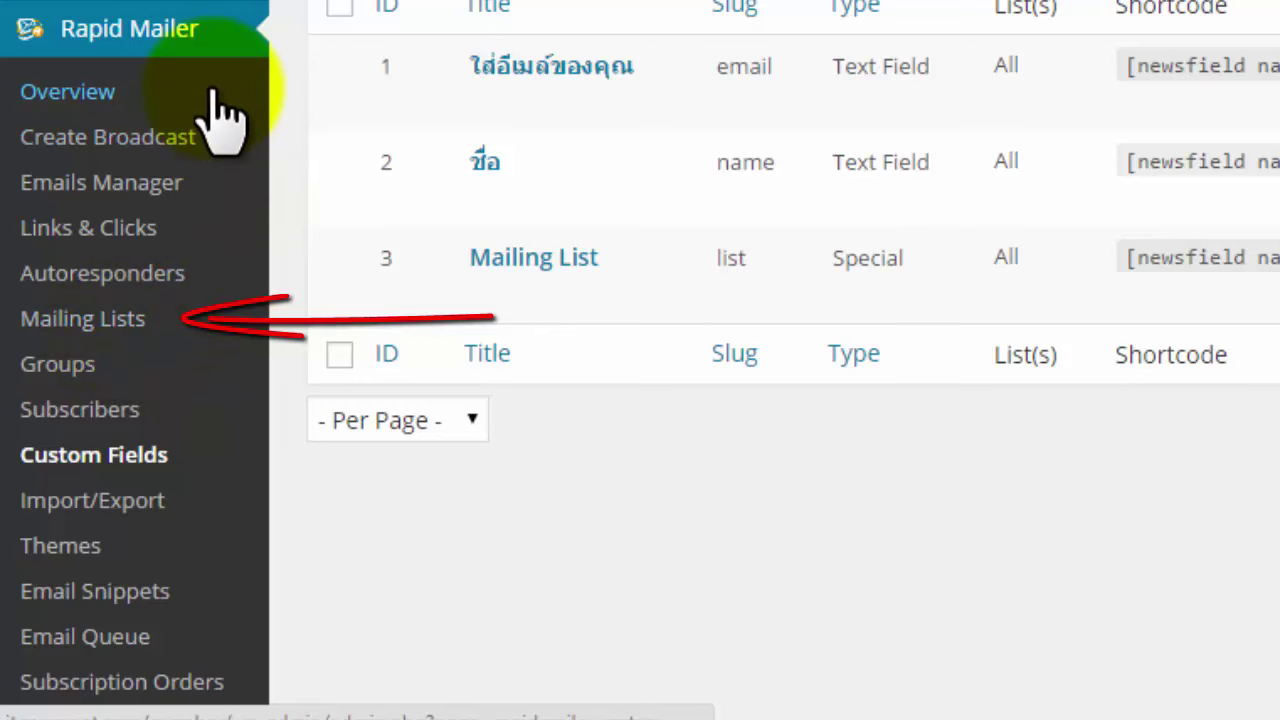
# Review the member site's Mailing Lists page with only Default List, then bring up the landing page.
pyautogui.click(83, 321)
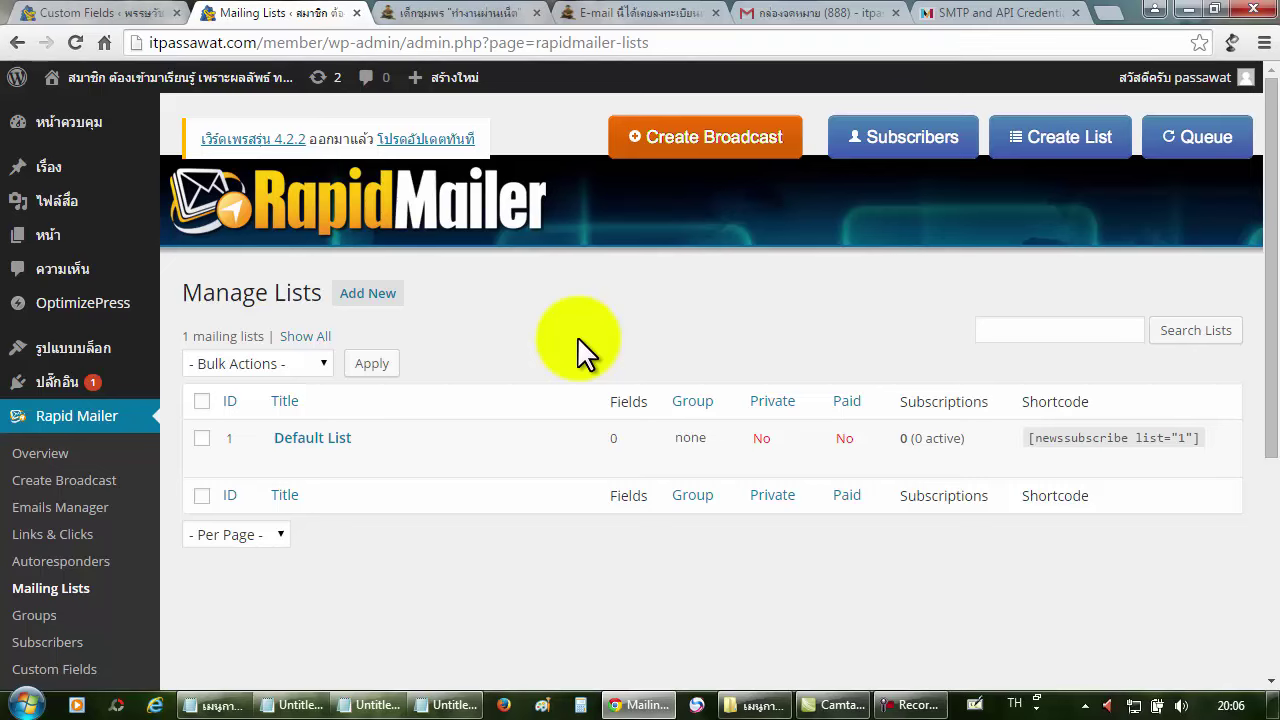
pyautogui.click(440, 12)
# Review the landing page's name, e-mail and phone sign-up form, then return to Mailing Lists.
pyautogui.scroll(5, 231, 354)
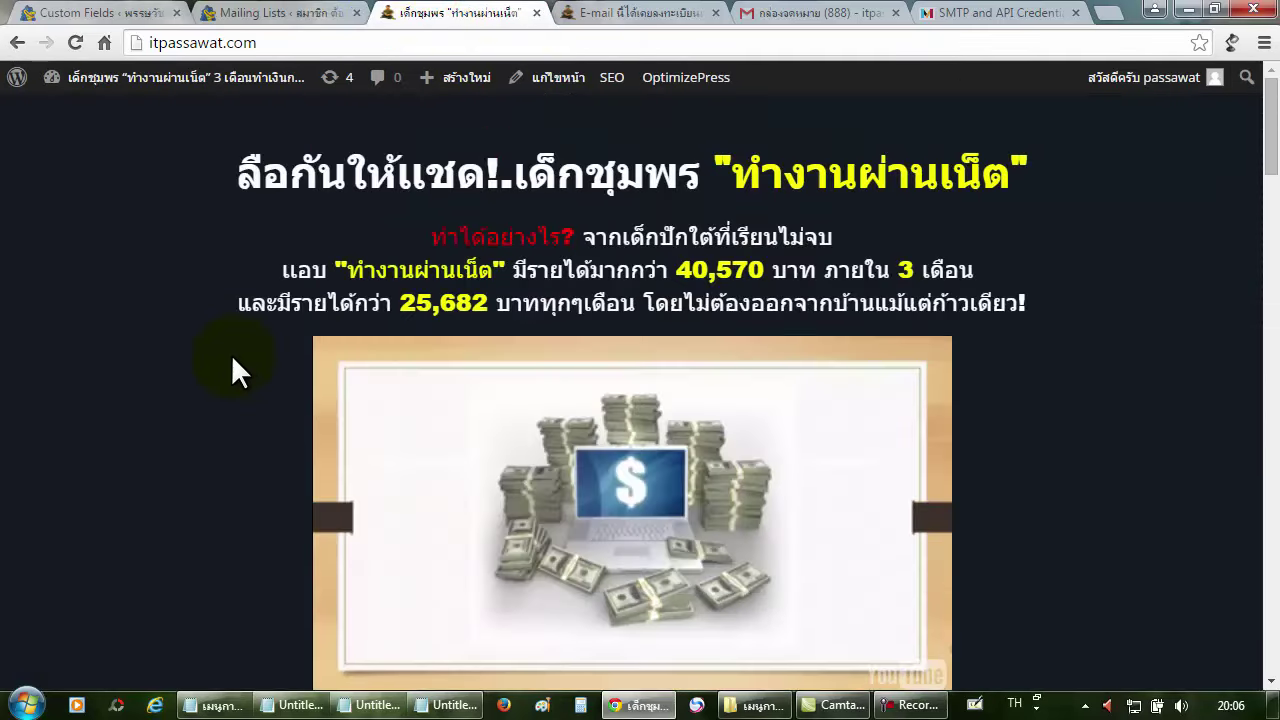
pyautogui.scroll(-7, 231, 354)
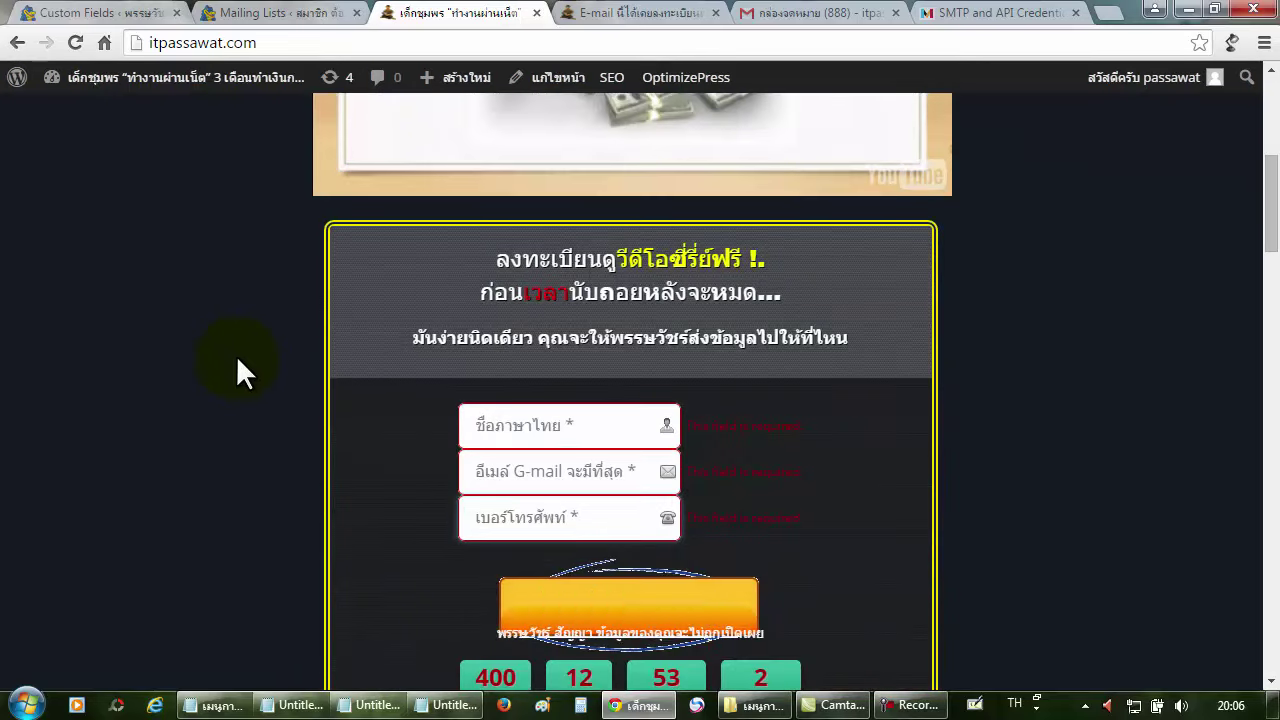
pyautogui.scroll(-4, 236, 355)
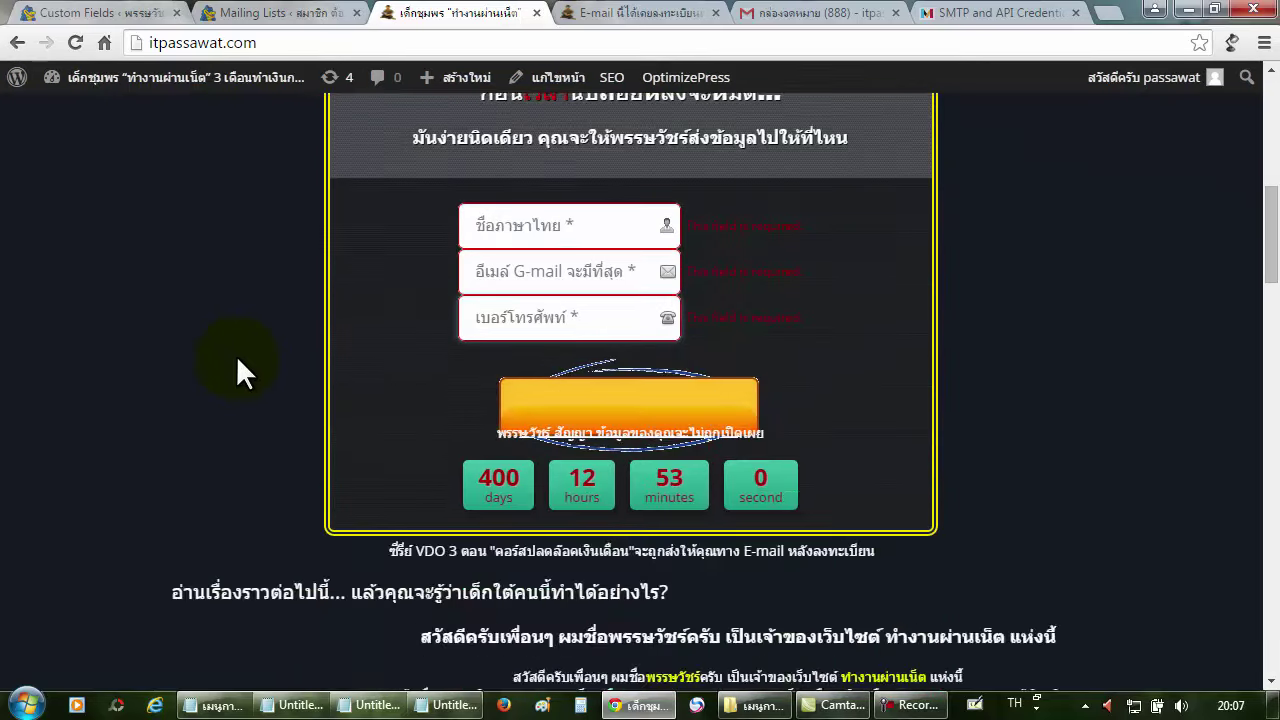
pyautogui.scroll(4, 236, 355)
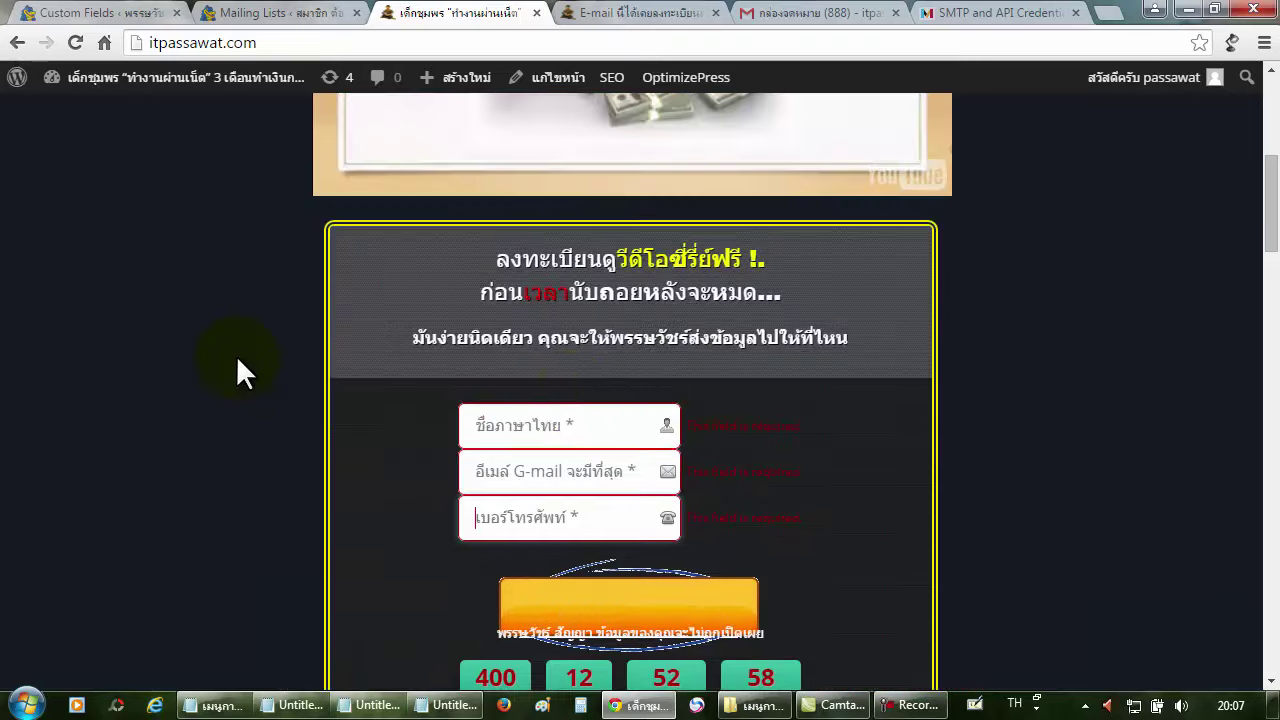
pyautogui.click(570, 423)
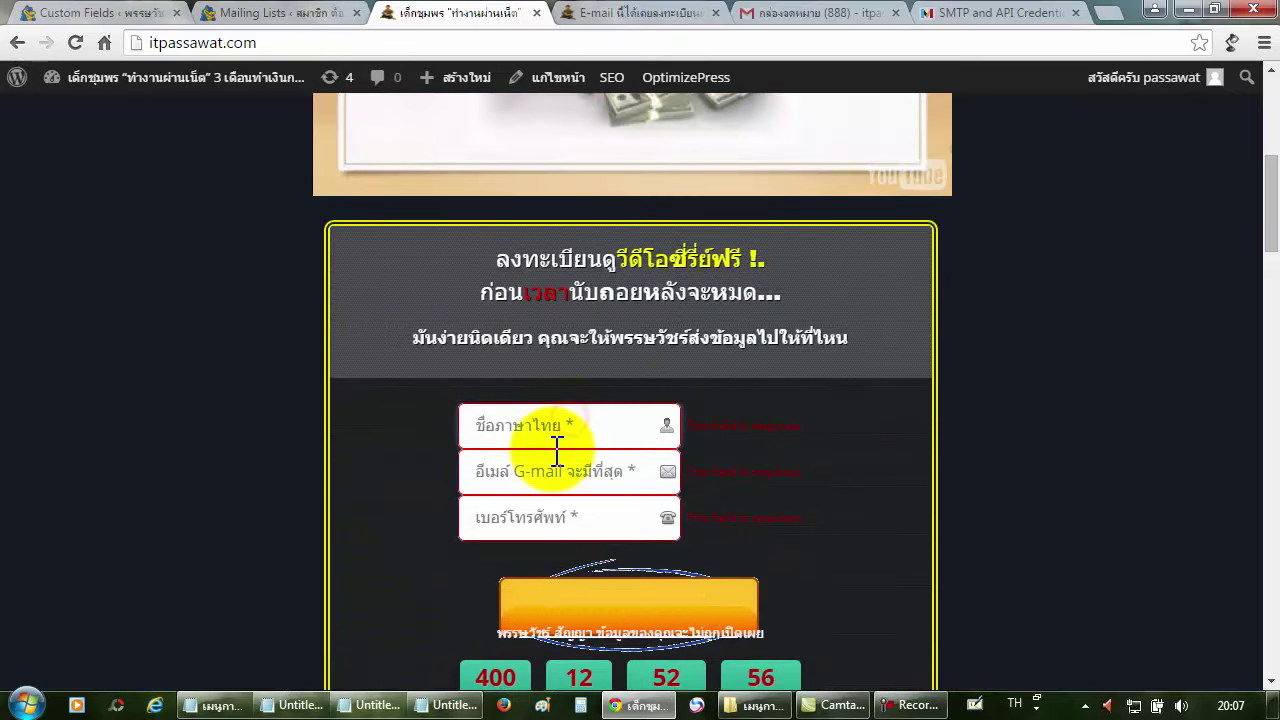
pyautogui.click(294, 14)
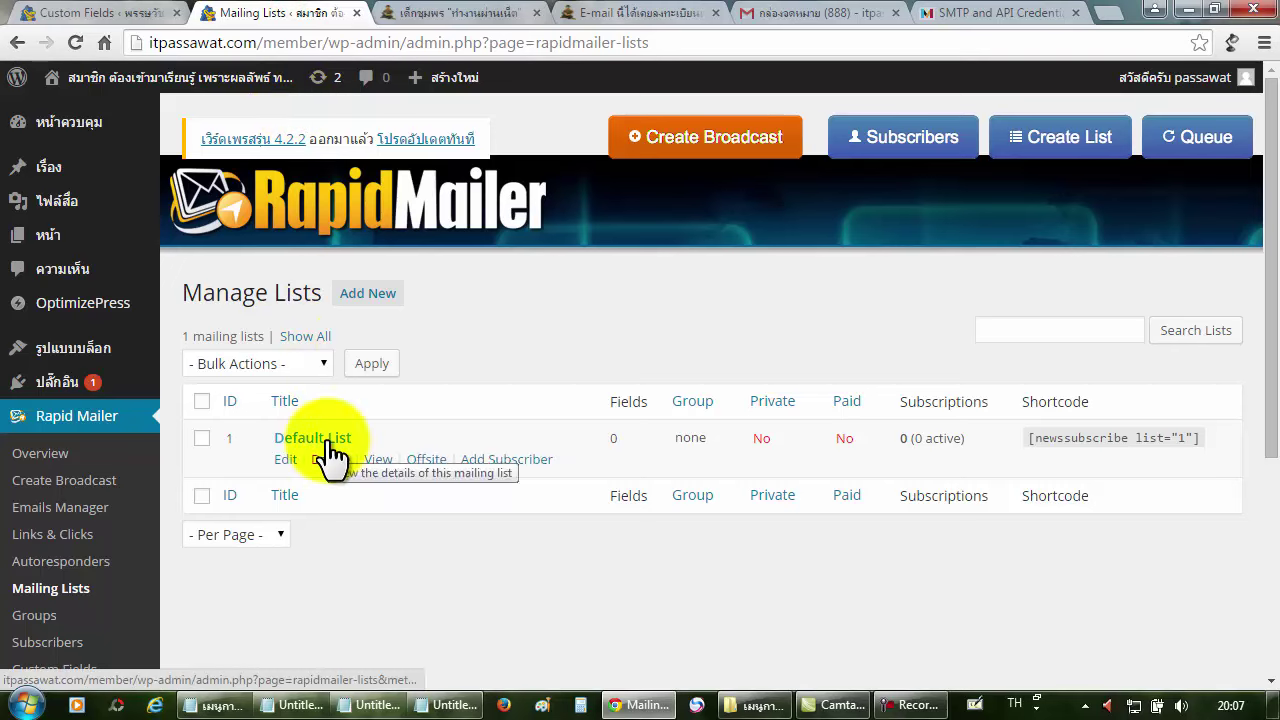
# Start a new mailing list titled 'รายชื่อผู้สนใจ'.
pyautogui.click(357, 300)
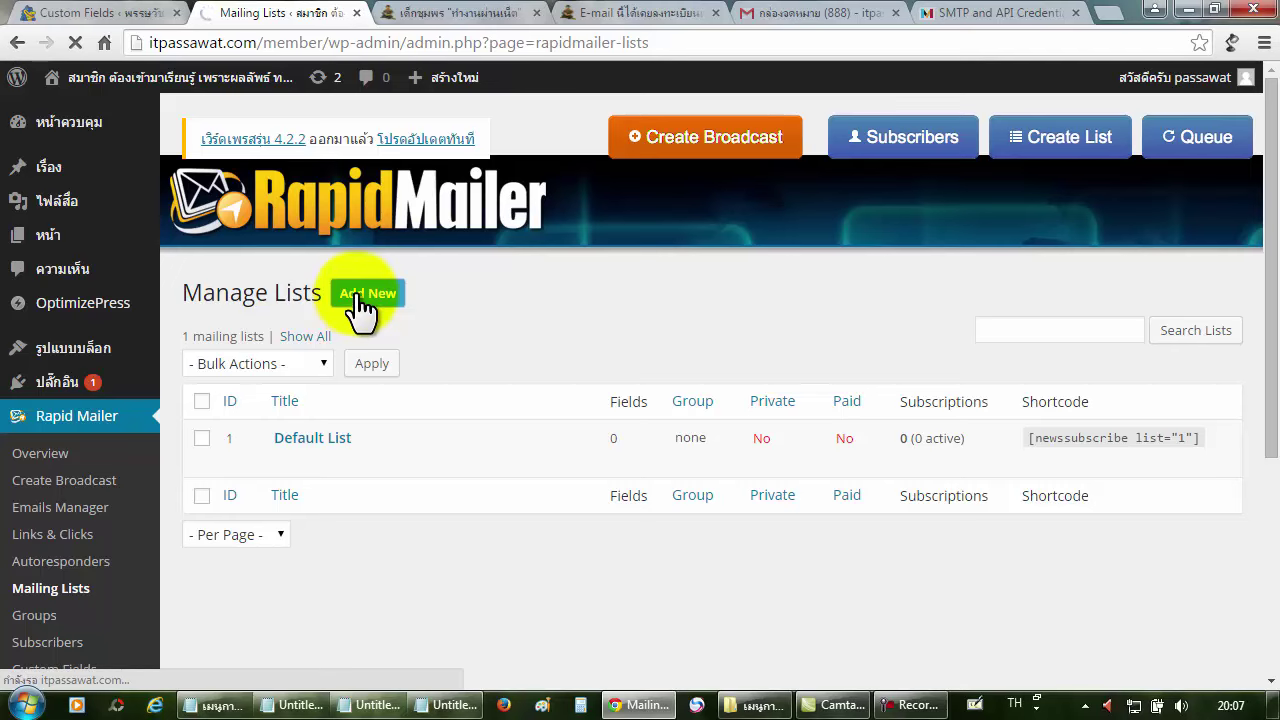
pyautogui.click(476, 347)
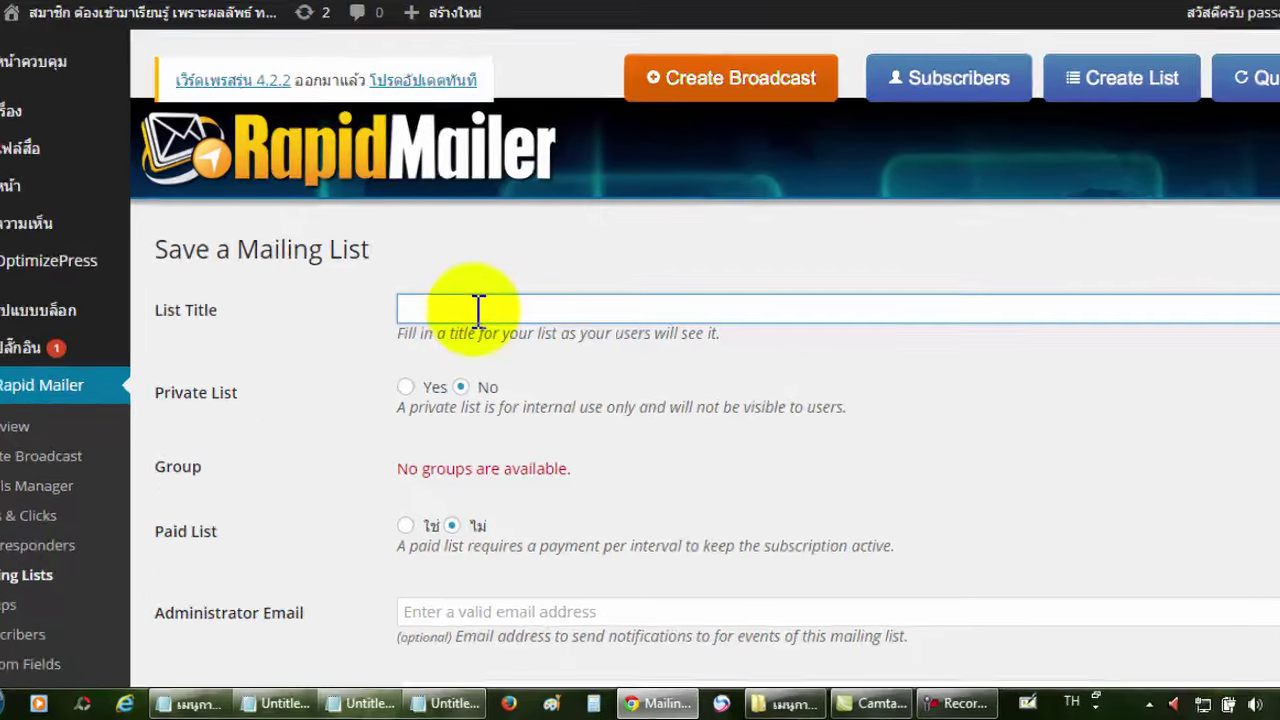
pyautogui.write('ราย')
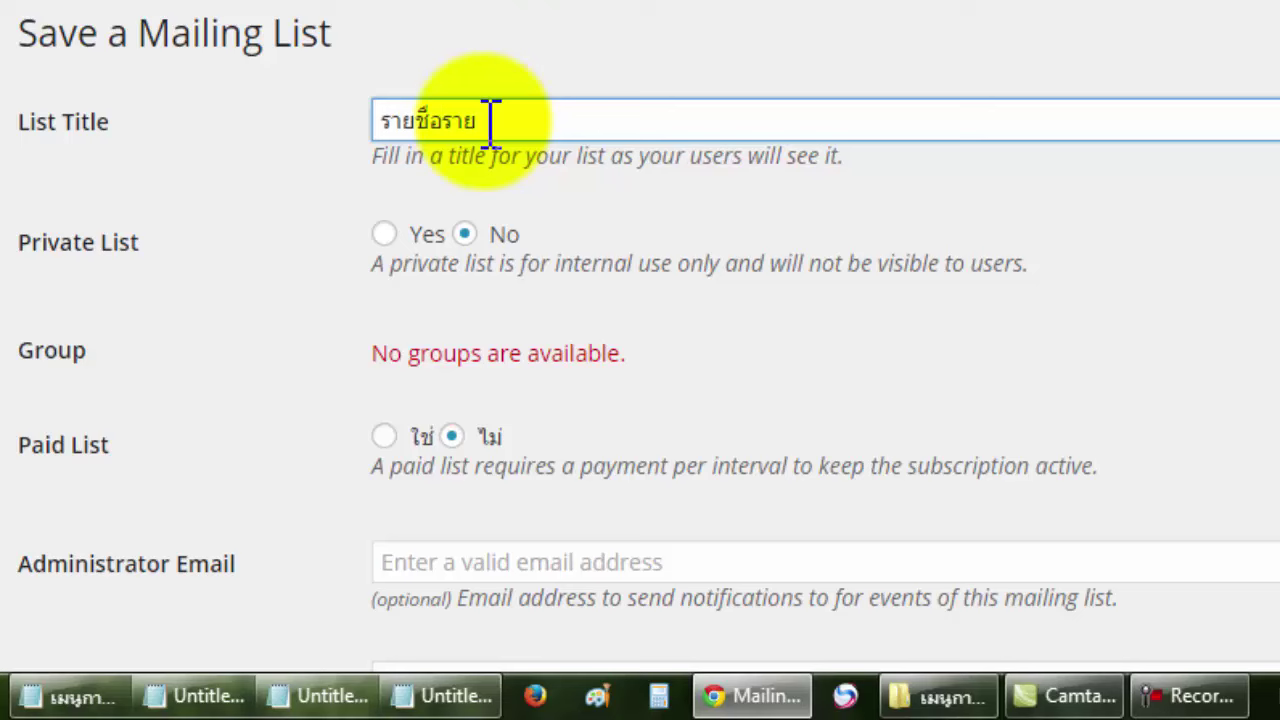
pyautogui.press('BackSpace')
pyautogui.press('BackSpace')
pyautogui.press('BackSpace')
pyautogui.write('ผู้สนใจ')
pyautogui.click(600, 177)
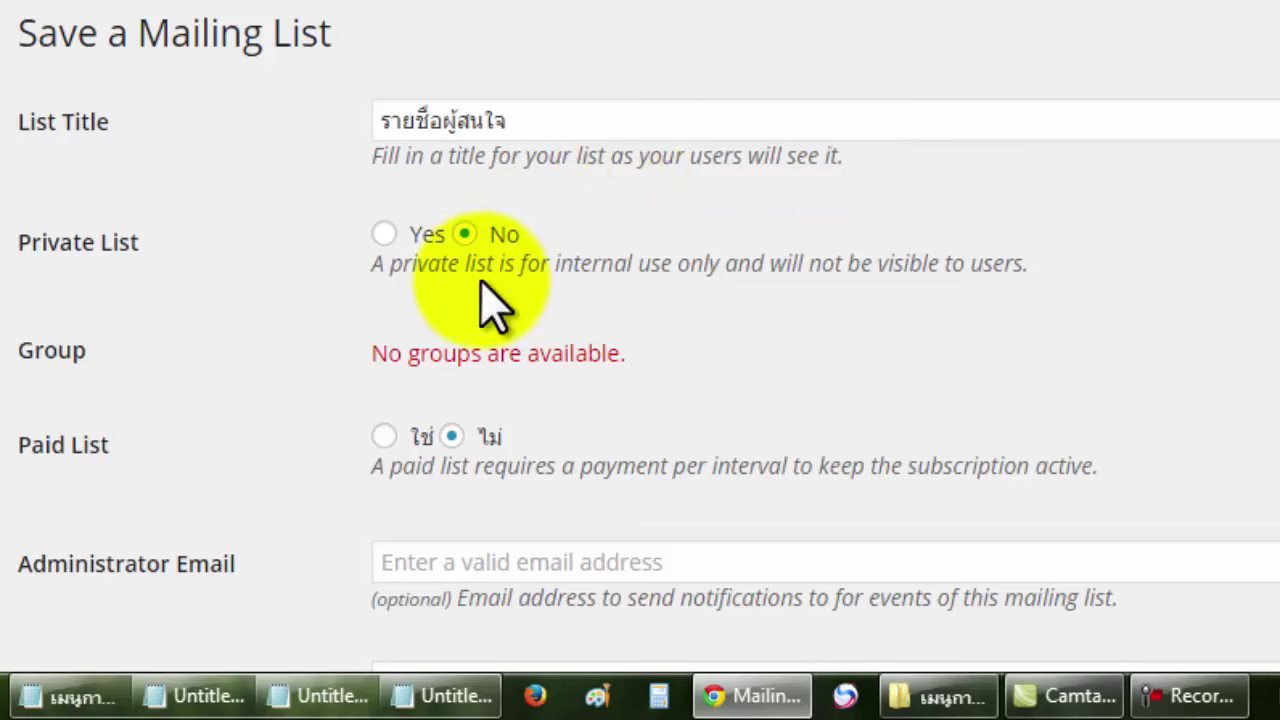
# Make the list private and enter the administrator's e-mail address for notifications.
pyautogui.click(383, 235)
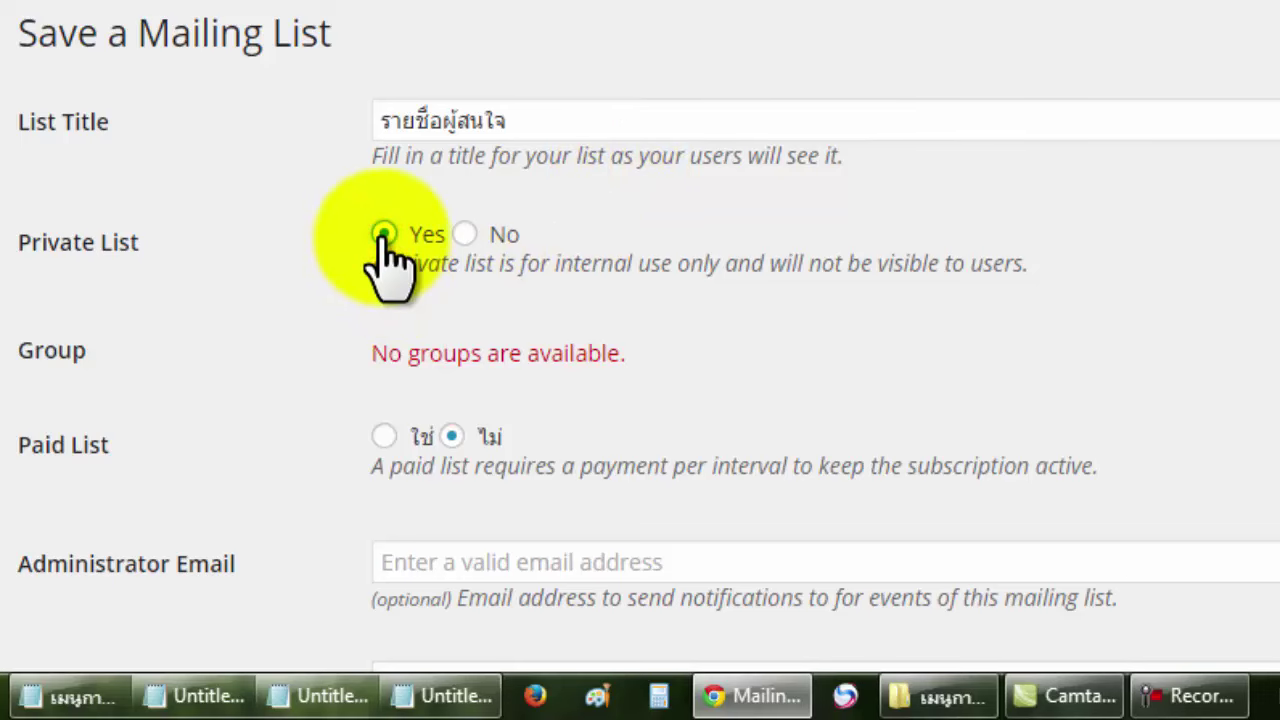
pyautogui.scroll(-3, 463, 251)
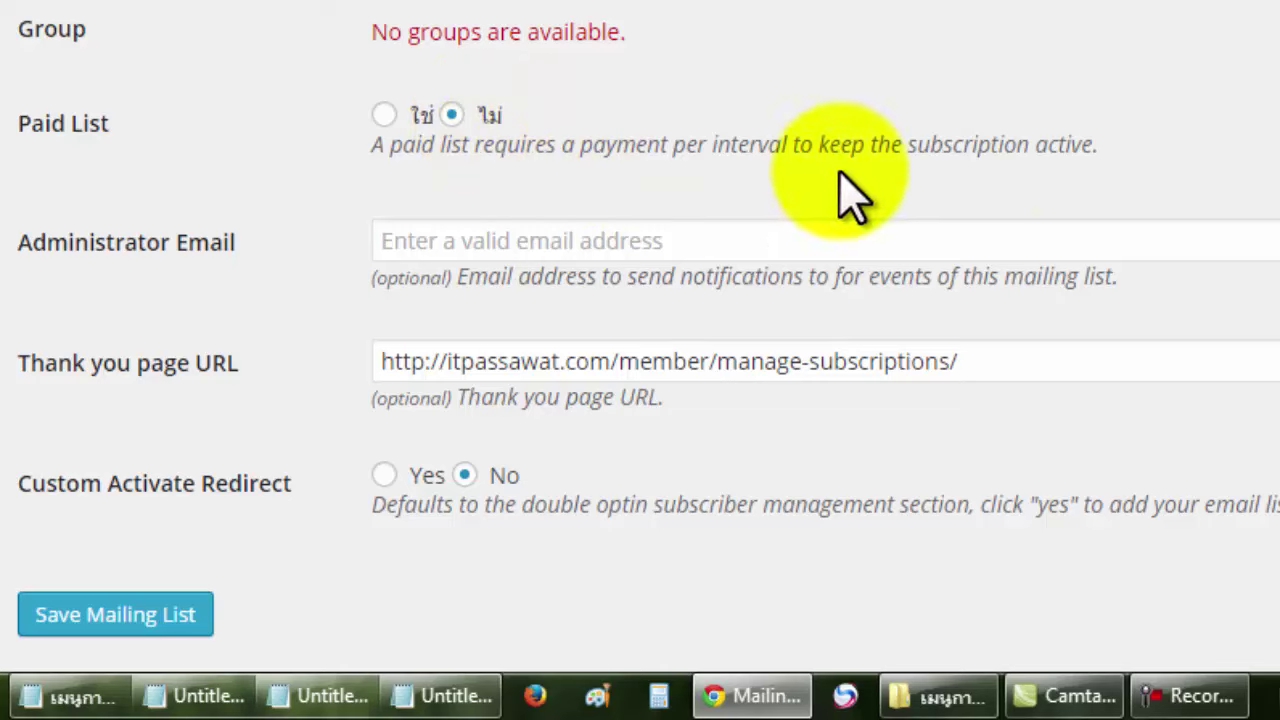
pyautogui.scroll(1, 640, 336)
pyautogui.scroll(-1, 640, 336)
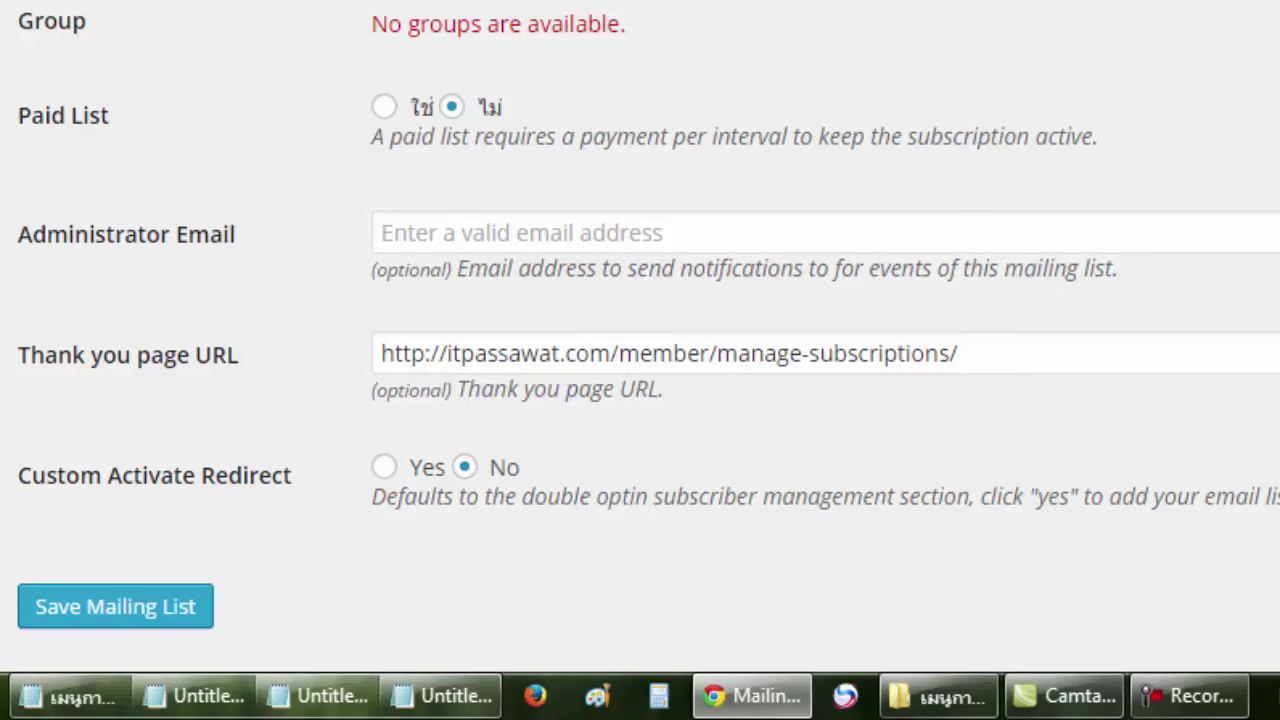
pyautogui.click(818, 244)
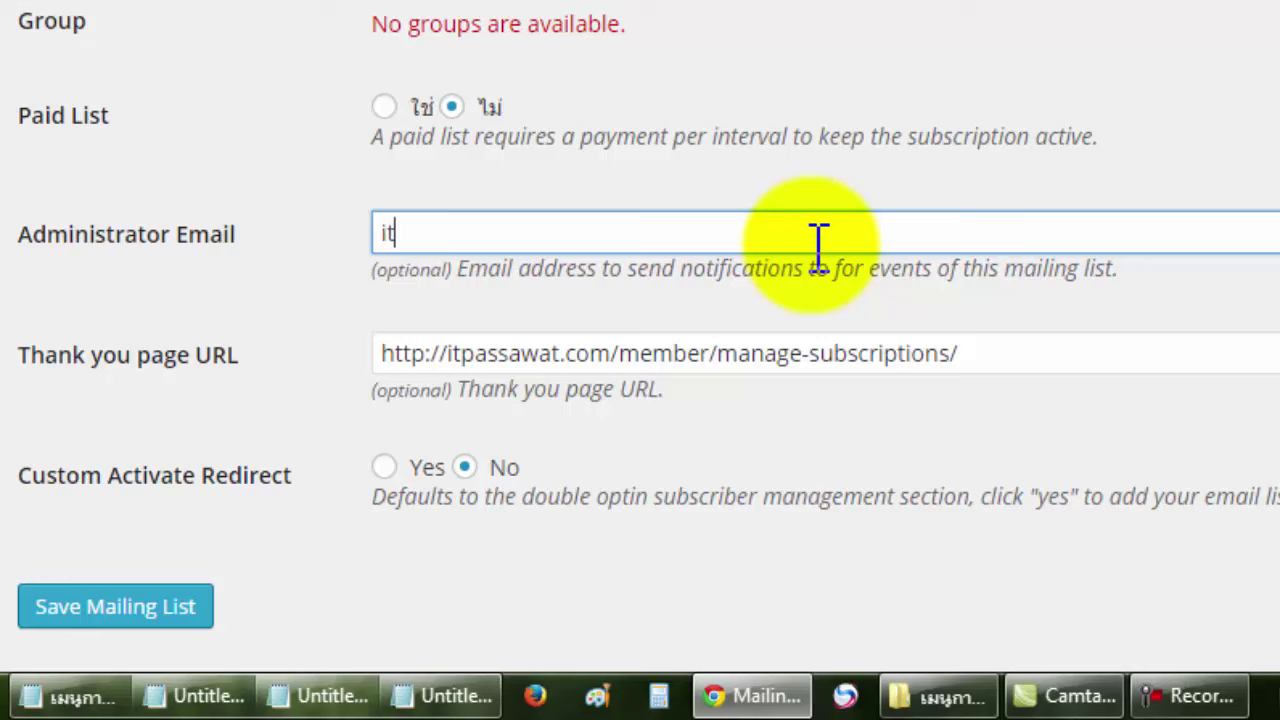
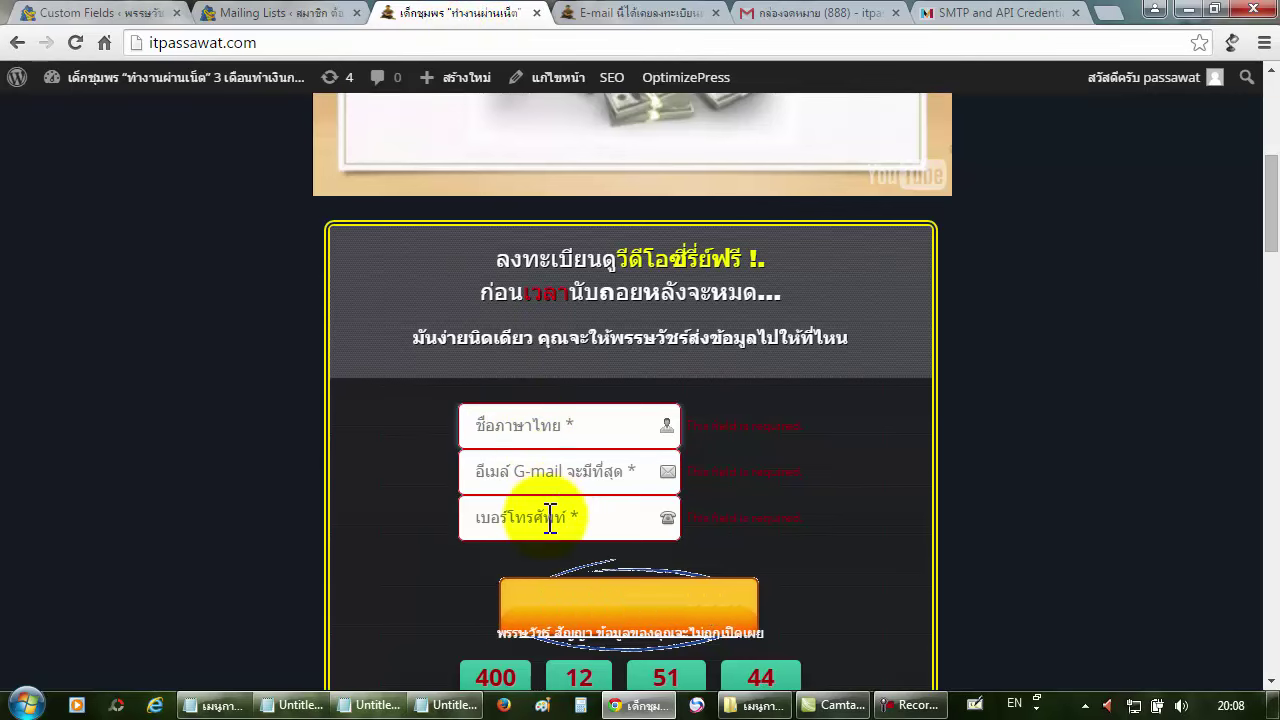
# Copy the itpassawat.com thank-you URL from the notes and load it in a new Chrome tab.
pyautogui.click(640, 618)
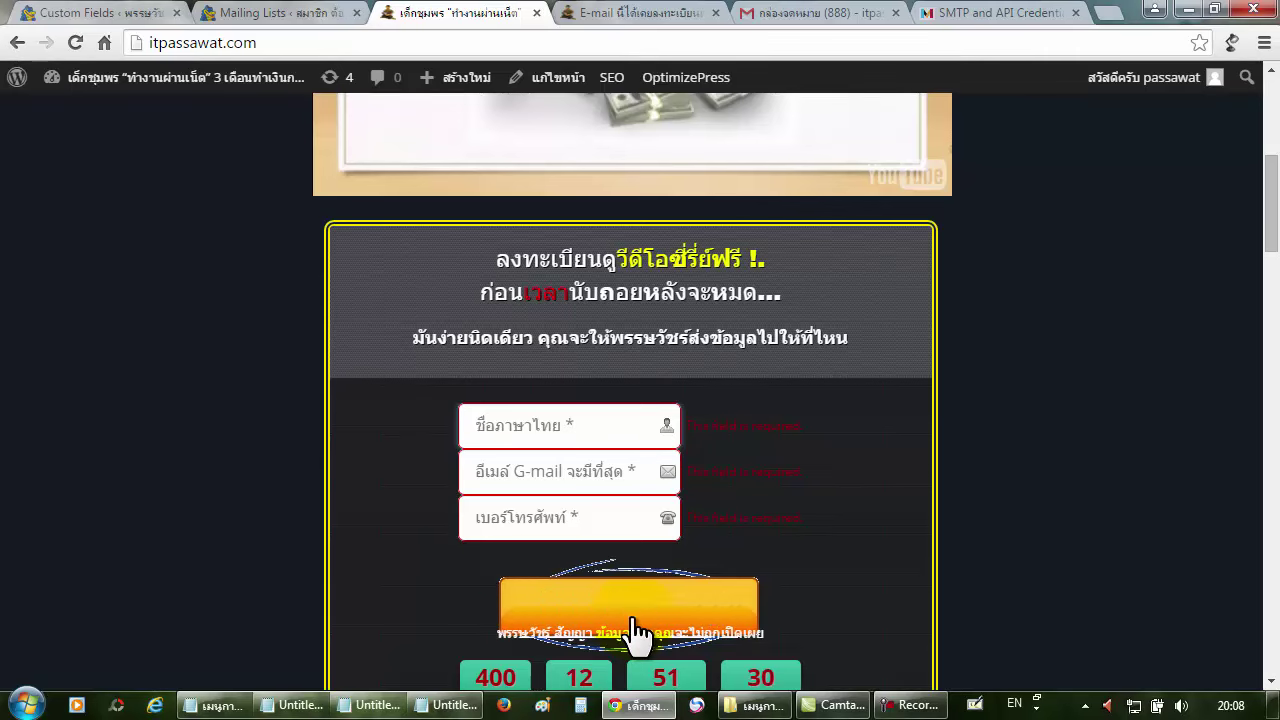
pyautogui.click(447, 705)
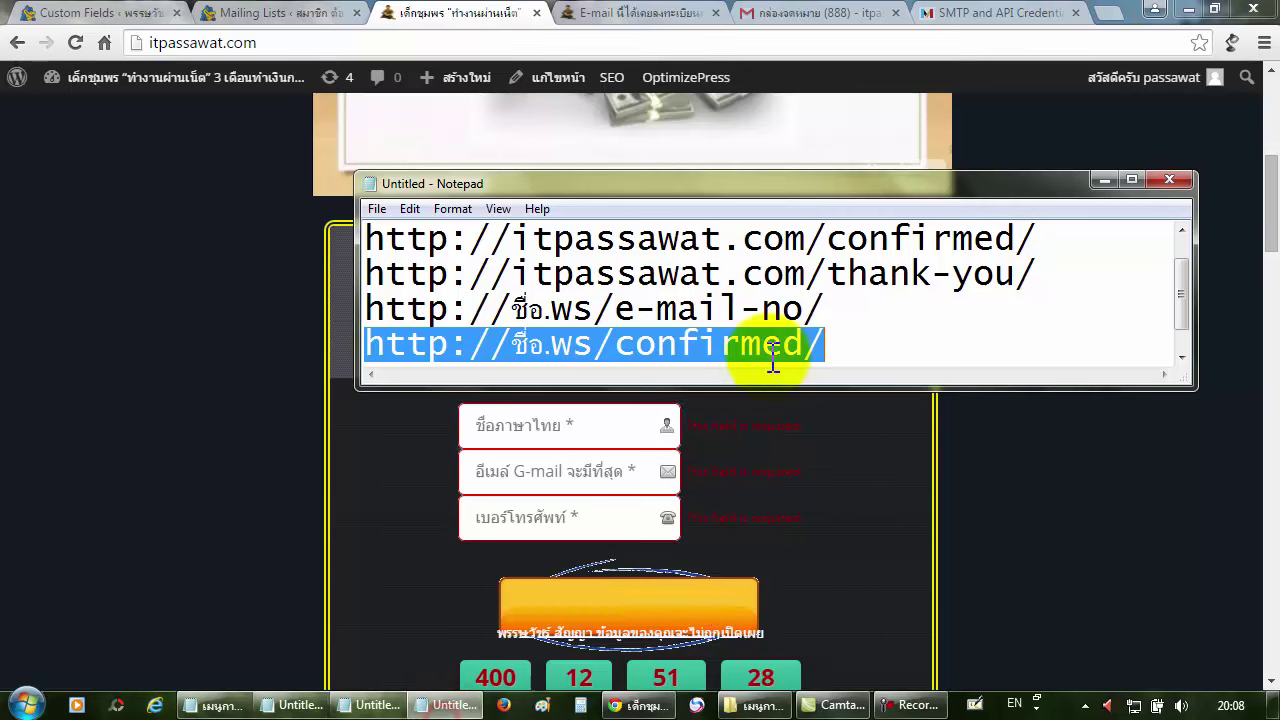
pyautogui.click(1057, 266)
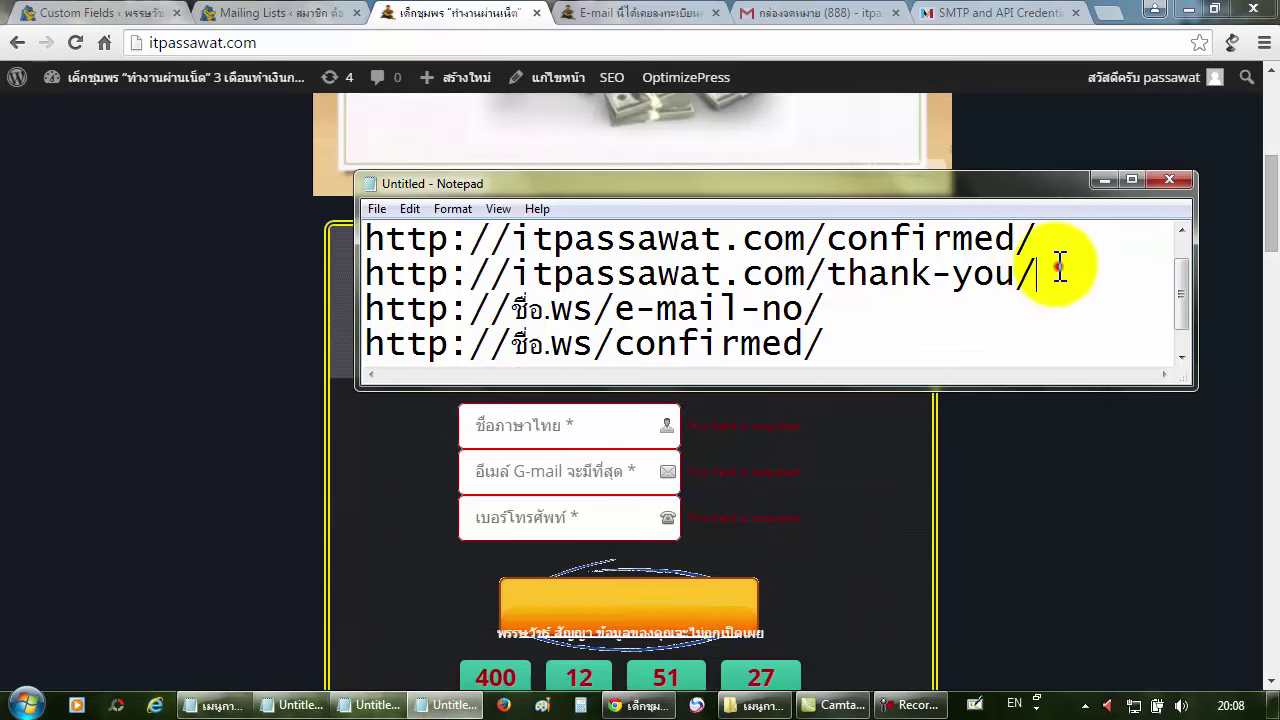
pyautogui.keyDown('shift'); pyautogui.click(371, 276); pyautogui.keyUp('shift')
pyautogui.rightClick(391, 275)
pyautogui.click(425, 337)
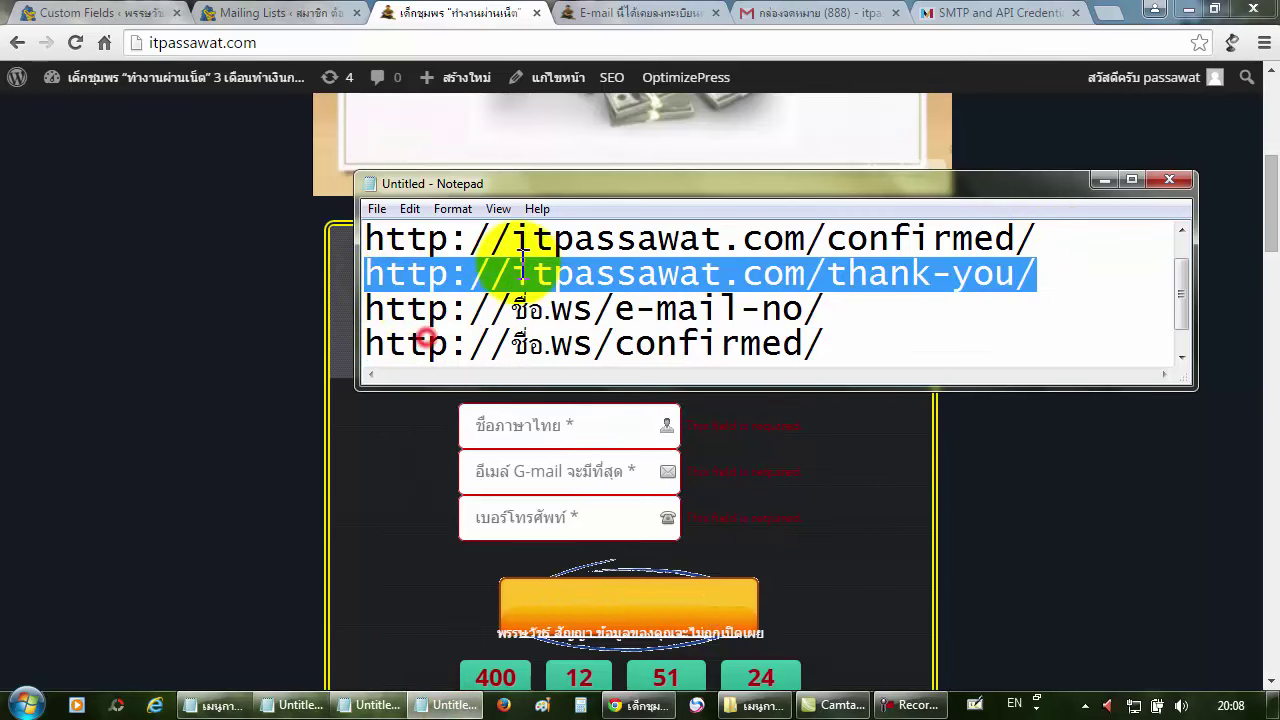
pyautogui.click(1112, 14)
pyautogui.hotkey('ctrl', 'v')
pyautogui.press('Return')
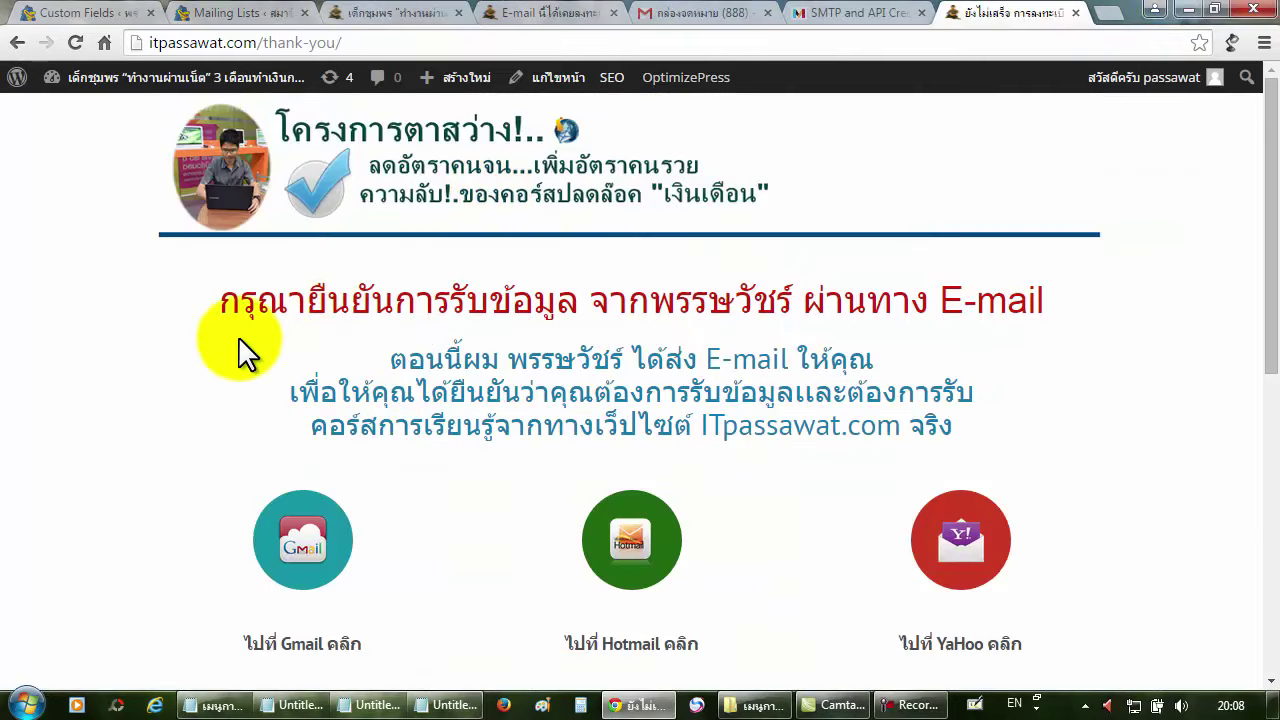
# Move the thank-you tab beside the landing page, review it, and return to the list settings.
pyautogui.click(425, 15)
pyautogui.moveTo(1050, 13); pyautogui.dragTo(475, 15)
pyautogui.click(428, 14)
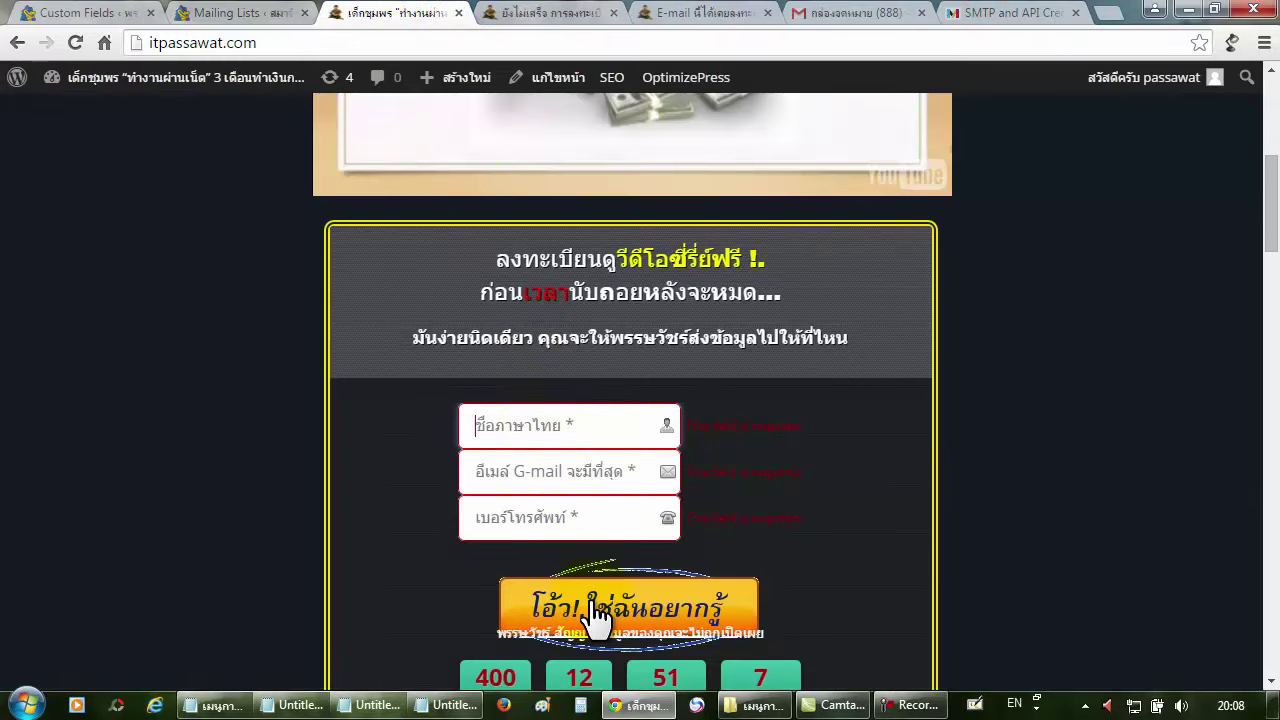
pyautogui.click(530, 14)
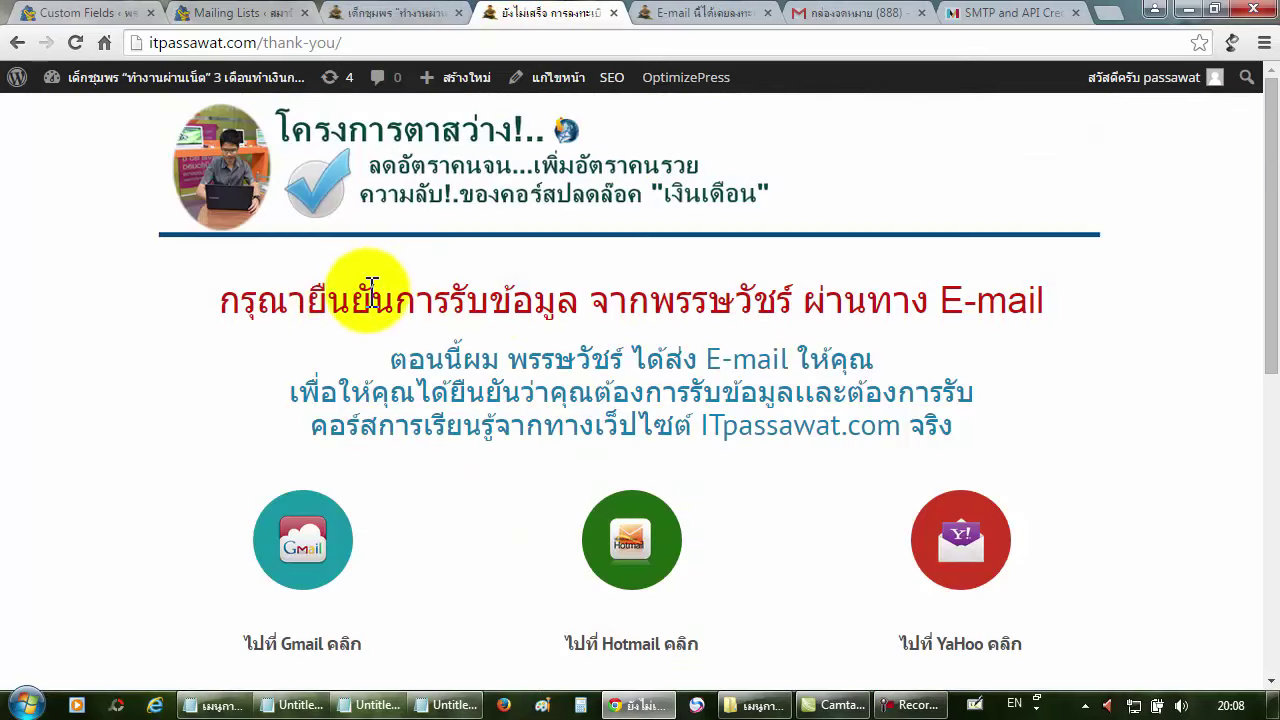
pyautogui.moveTo(229, 300); pyautogui.dragTo(406, 290)
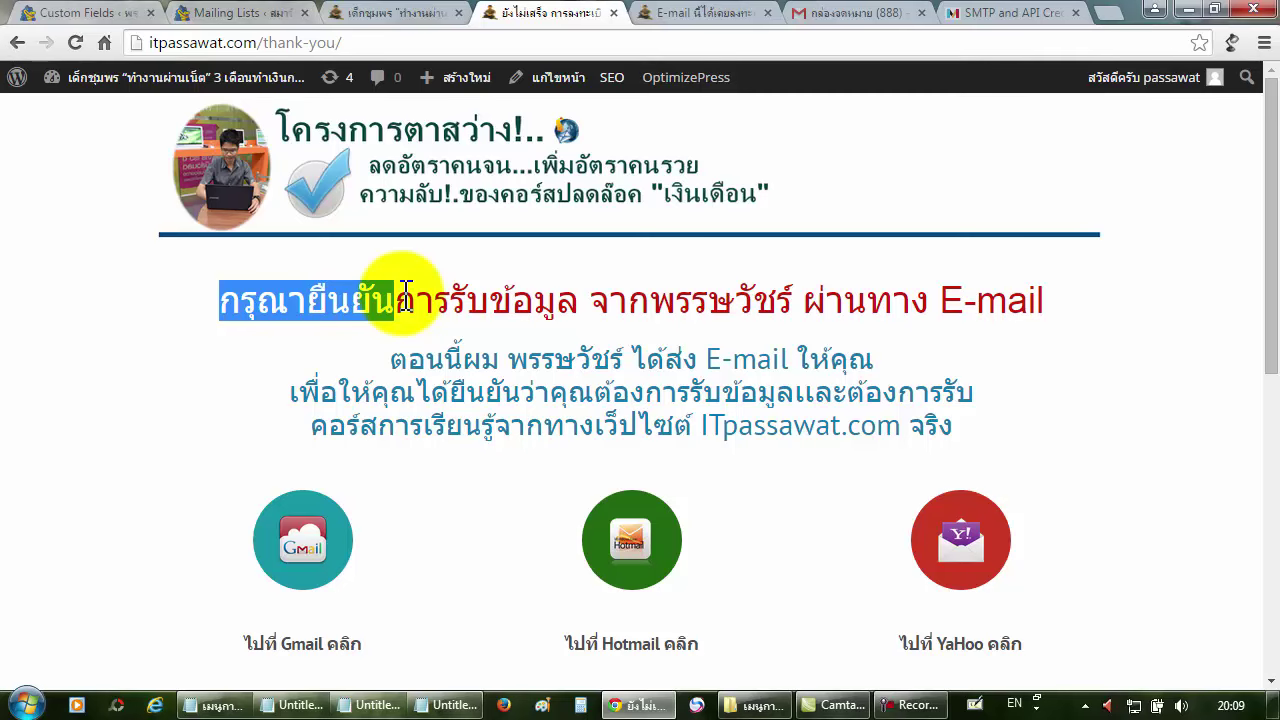
pyautogui.click(405, 292)
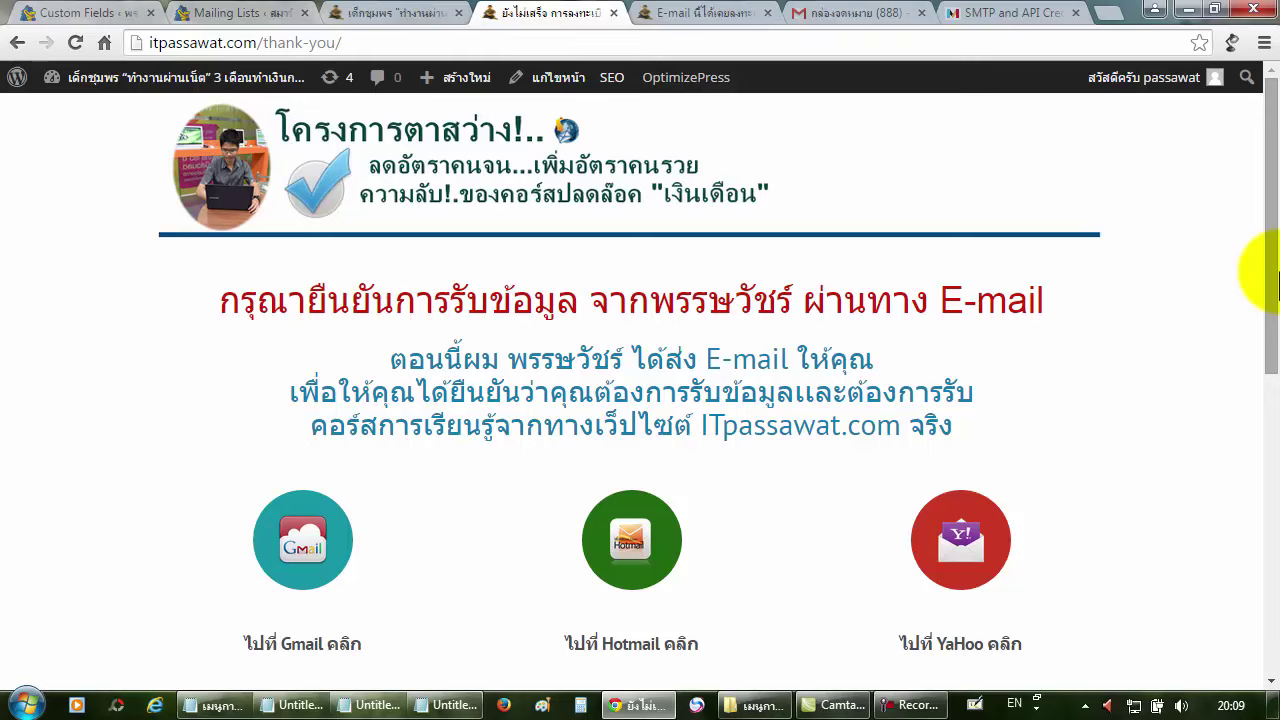
pyautogui.moveTo(1276, 283); pyautogui.dragTo(1276, 605)
pyautogui.moveTo(1269, 557); pyautogui.dragTo(1272, 222)
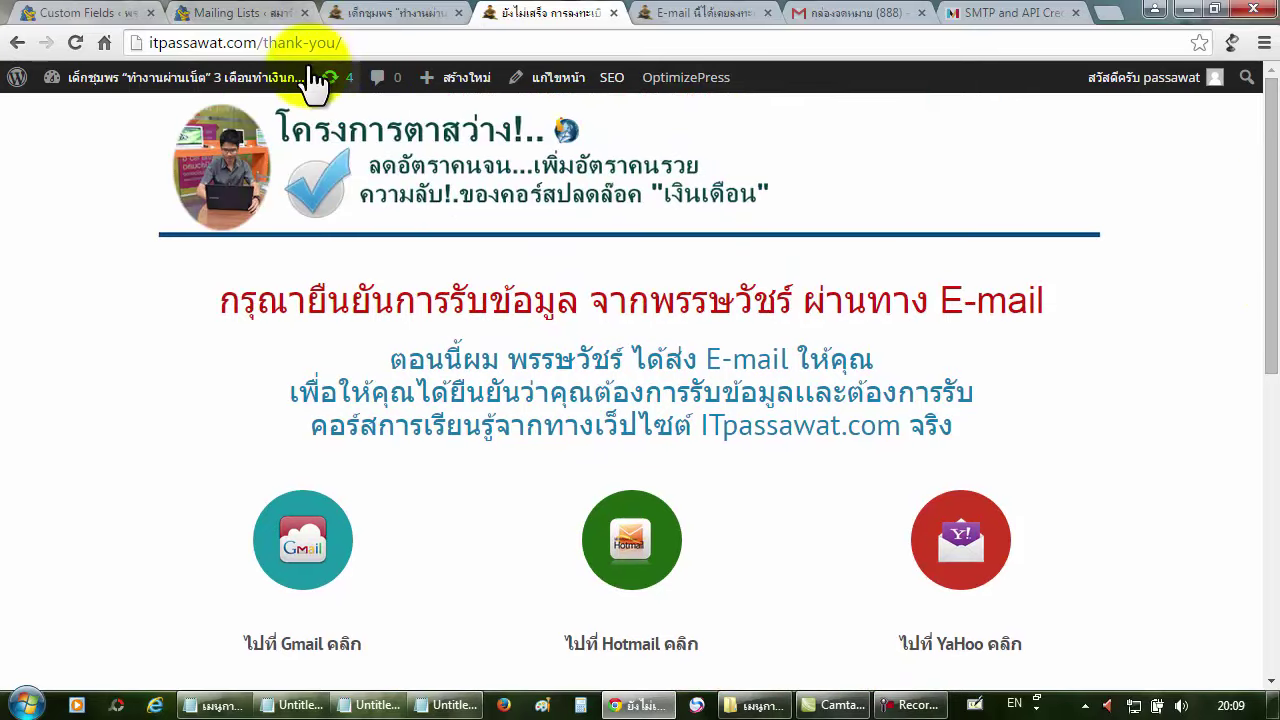
pyautogui.click(260, 13)
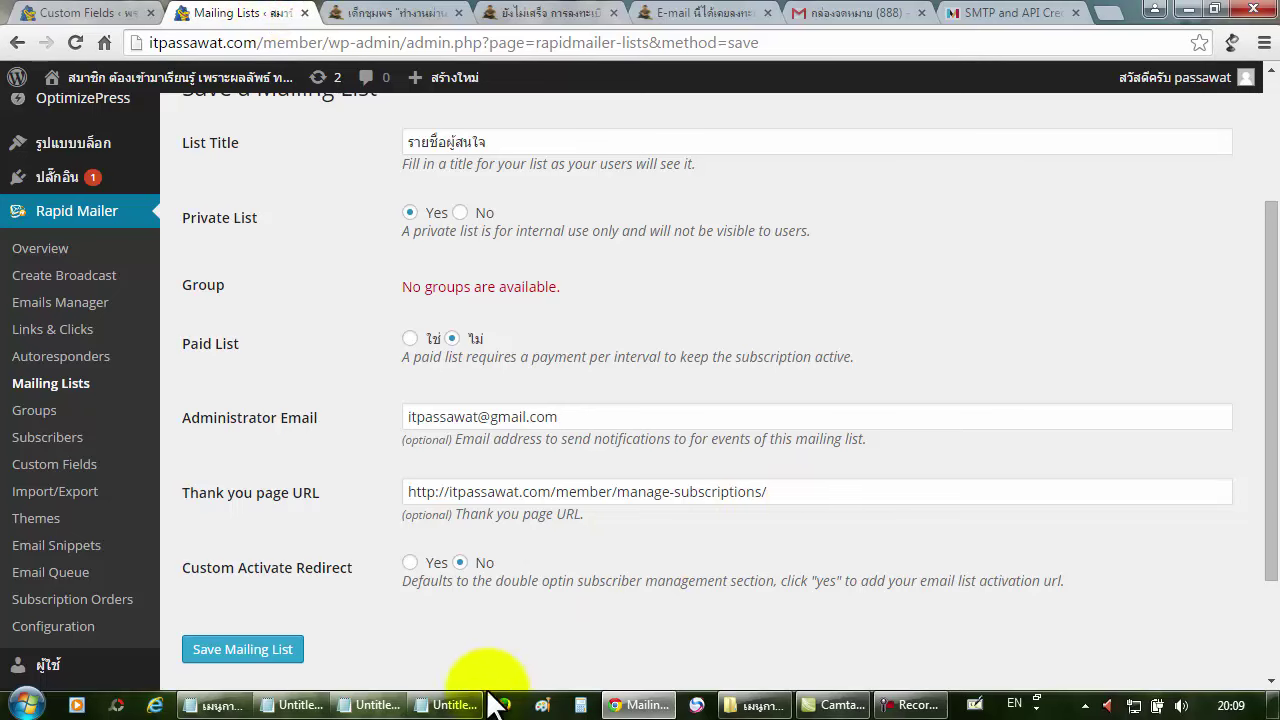
# In the notes, make and copy a ชื่อ.ws version of the thank-you URL.
pyautogui.click(455, 704)
pyautogui.moveTo(791, 390); pyautogui.dragTo(791, 451)
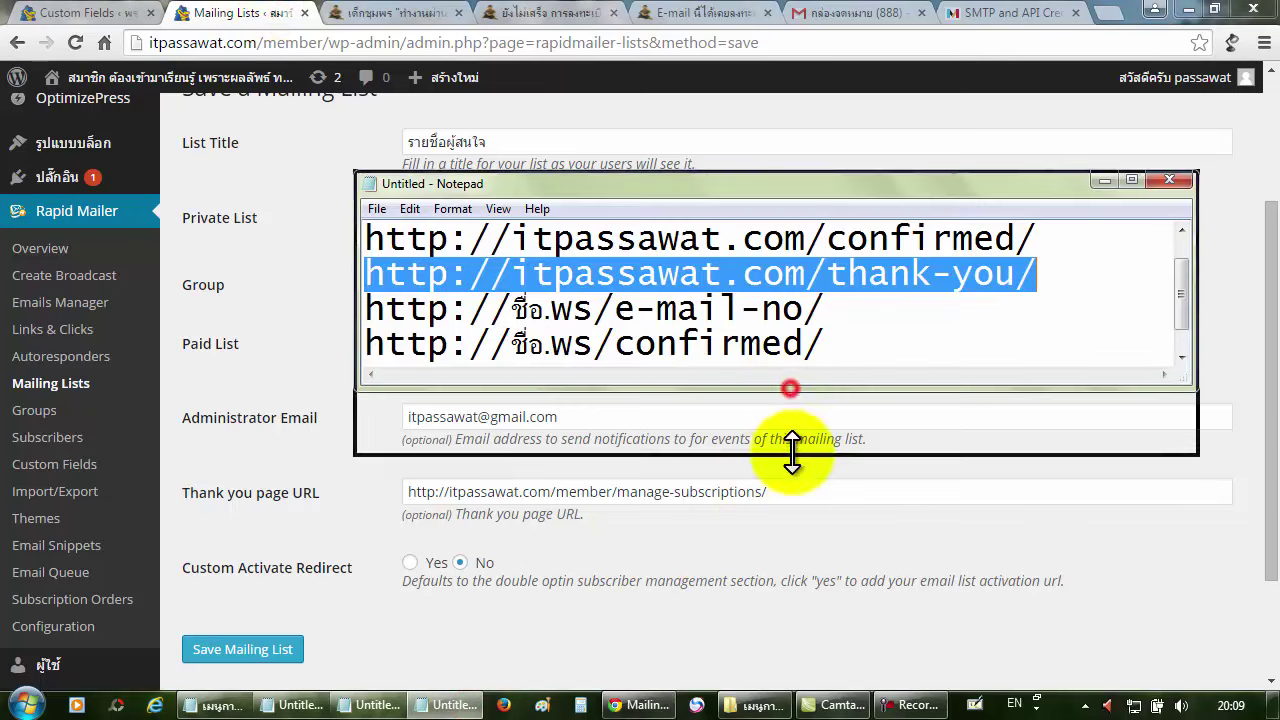
pyautogui.click(826, 369)
pyautogui.hotkey('ctrl', 'v')
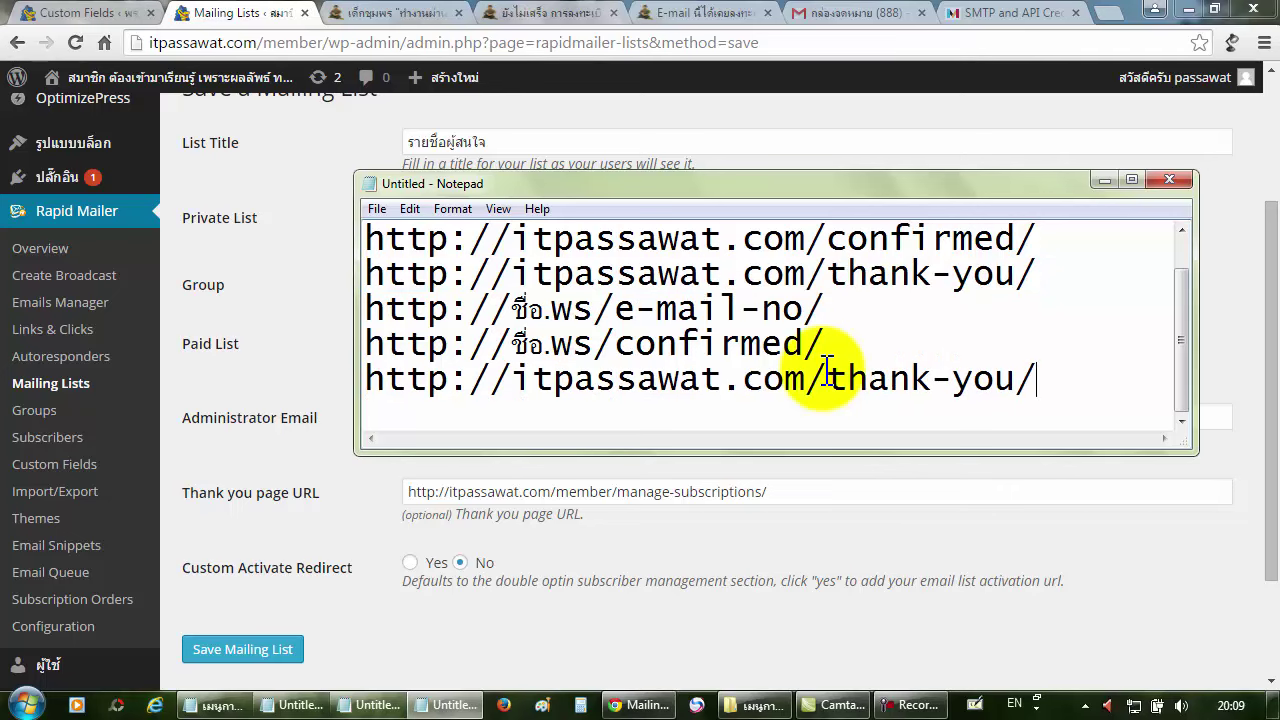
pyautogui.moveTo(806, 378); pyautogui.dragTo(510, 386)
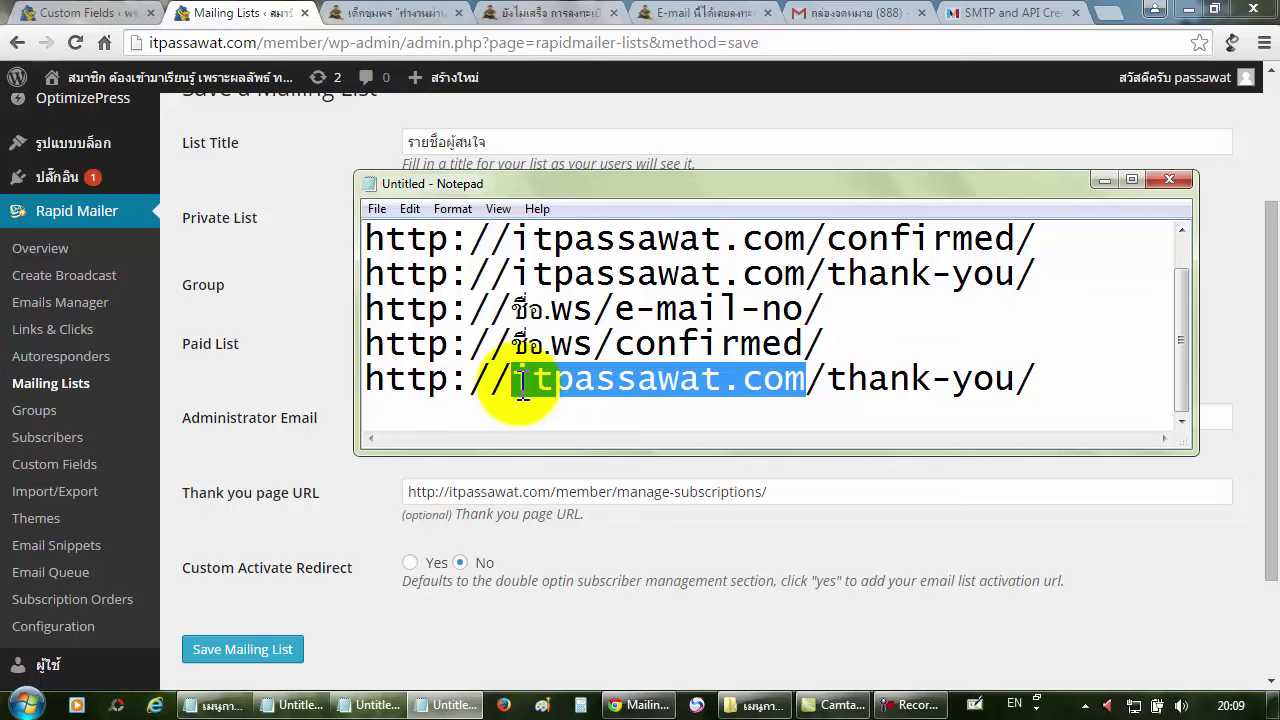
pyautogui.press('Delete')
pyautogui.press('BackSpace')
pyautogui.write('ชื่อ')
pyautogui.write('ไไห')
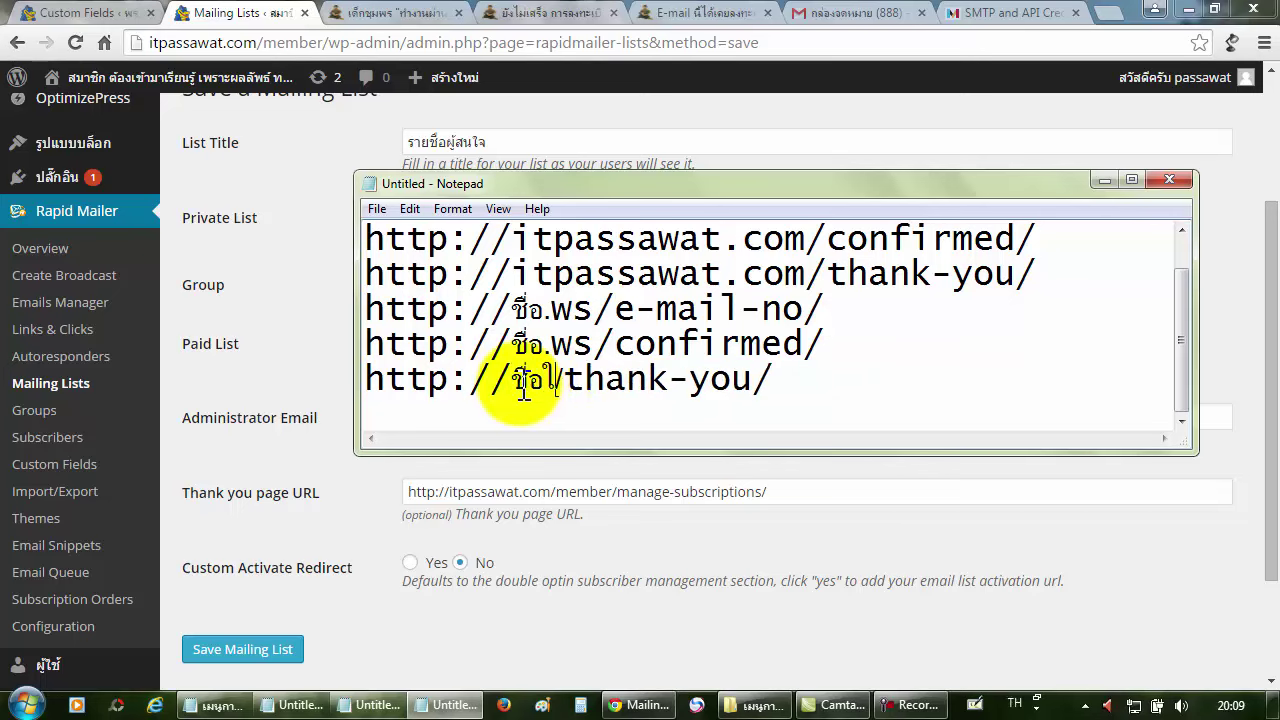
pyautogui.press('BackSpace')
pyautogui.press('BackSpace')
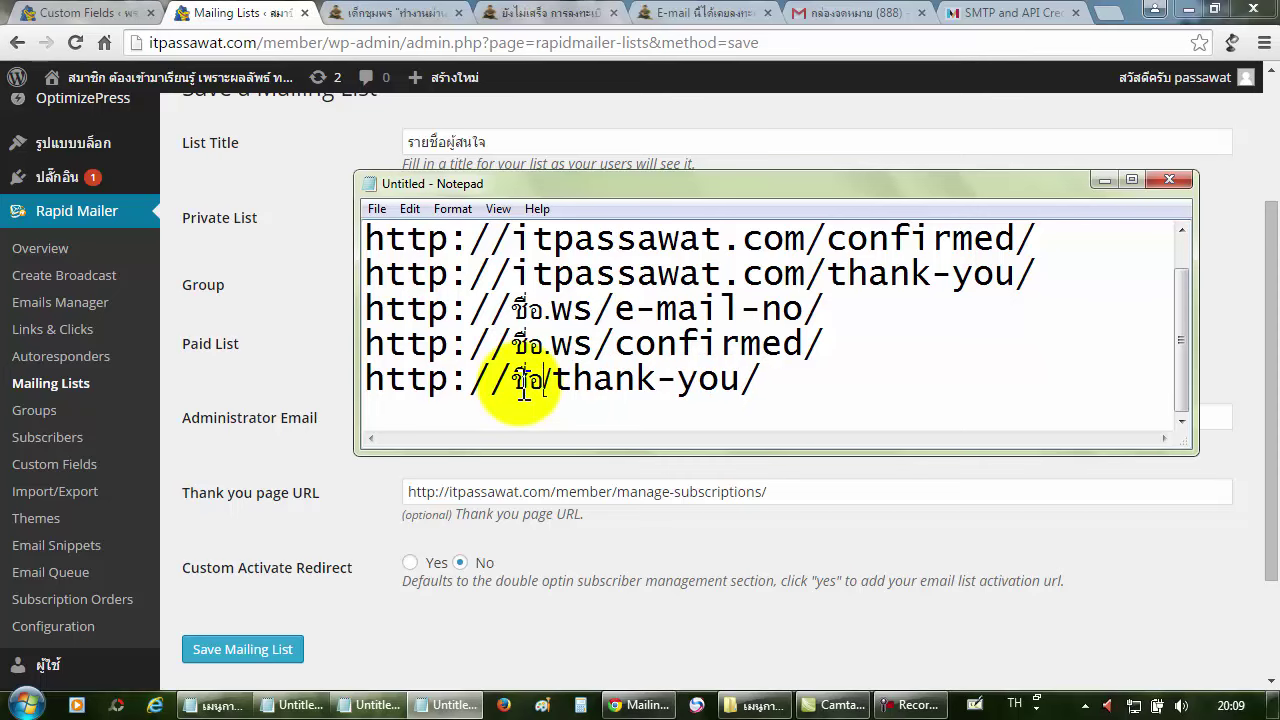
pyautogui.hotkey('alt', 'shift')
pyautogui.write('.')
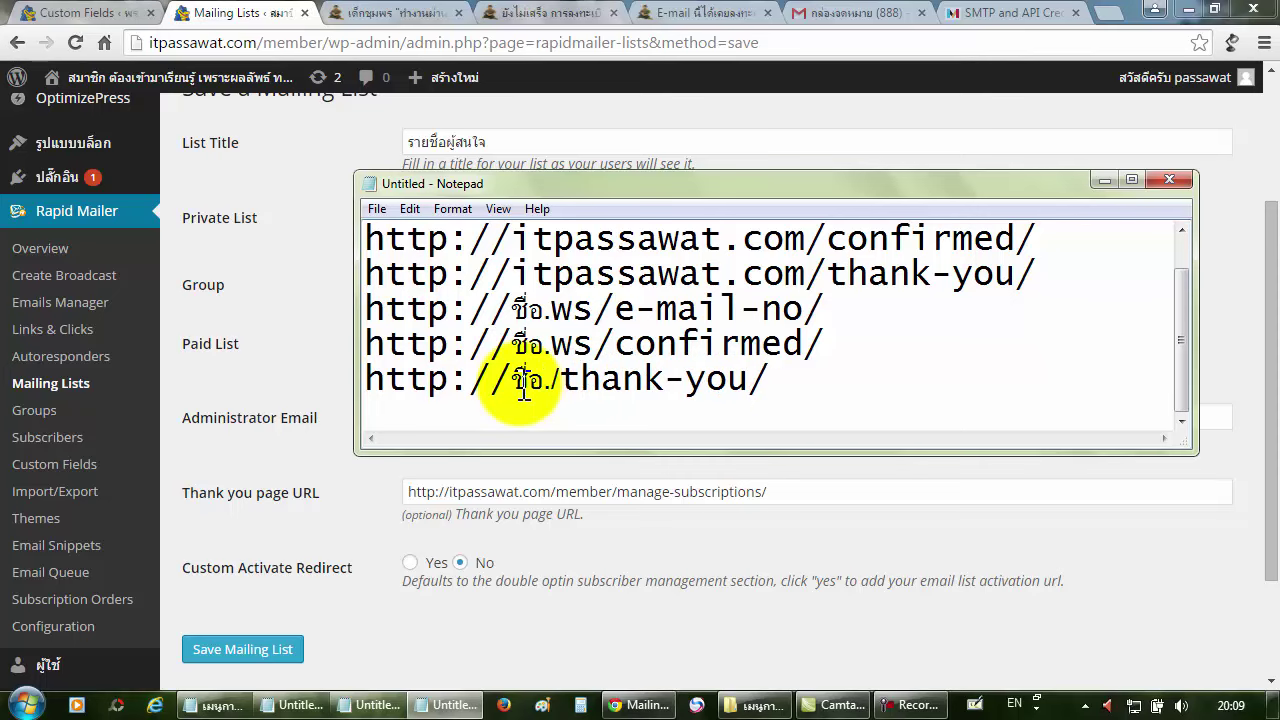
pyautogui.write('ws')
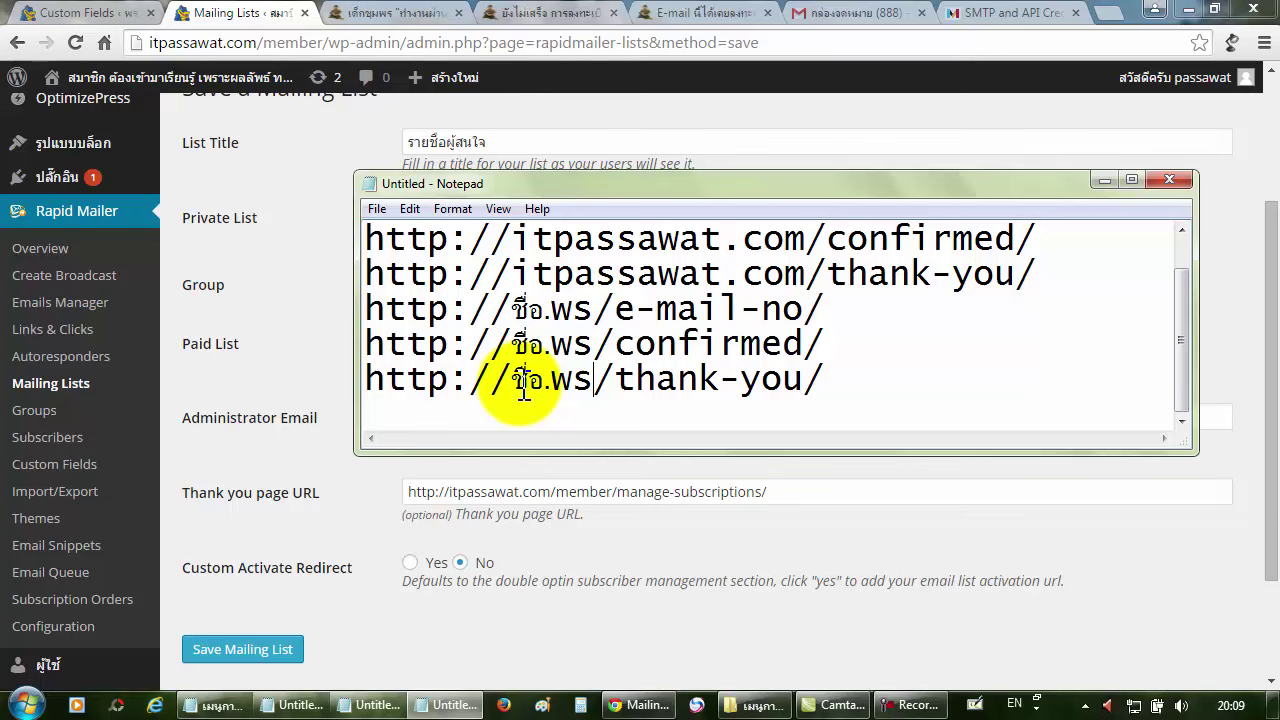
pyautogui.moveTo(914, 380); pyautogui.dragTo(380, 387)
pyautogui.rightClick(380, 387)
pyautogui.click(430, 440)
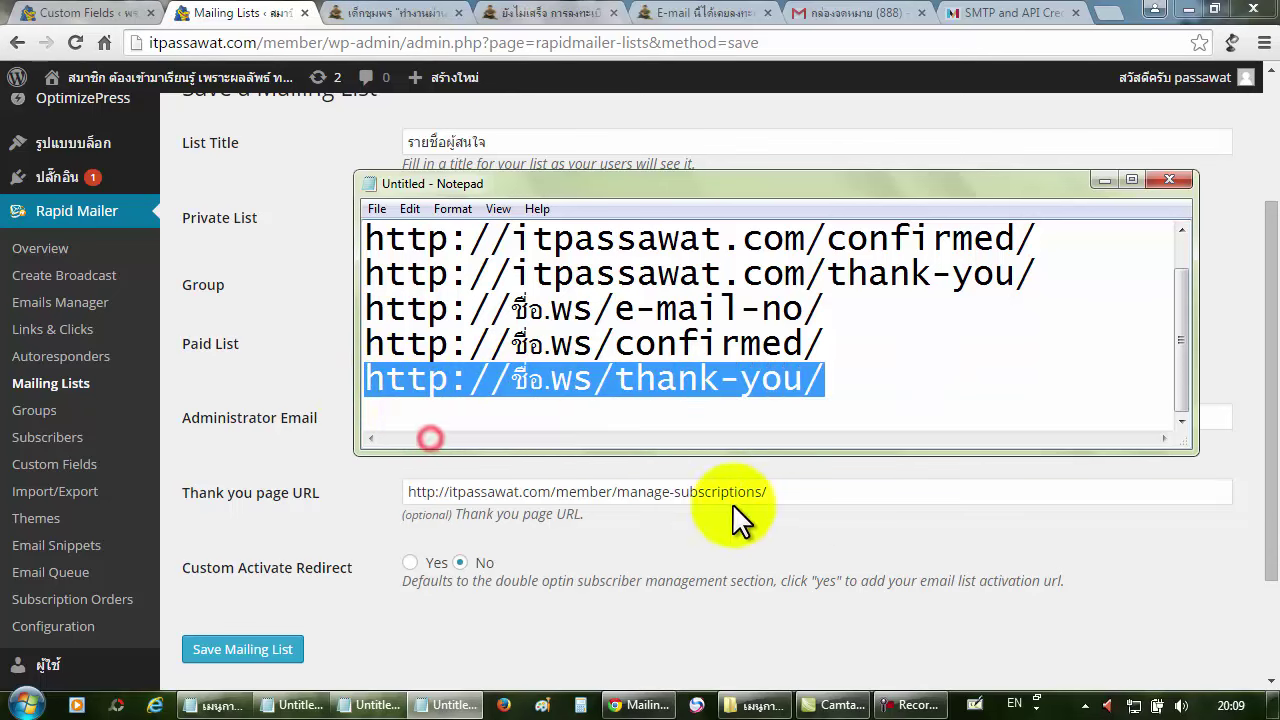
# Clear the form's thank-you URL and compare the e-mail-no, confirmed and thank-you paths in the notes.
pyautogui.click(838, 492)
pyautogui.moveTo(838, 492); pyautogui.dragTo(380, 477)
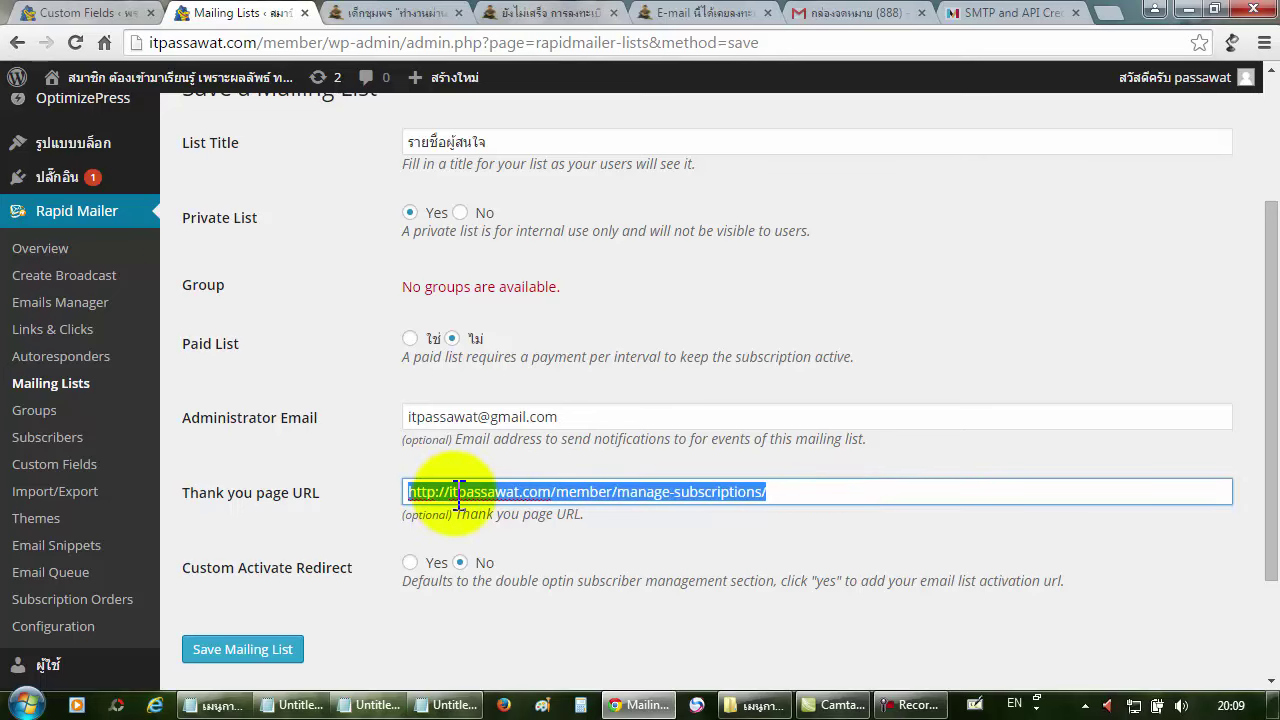
pyautogui.press('BackSpace')
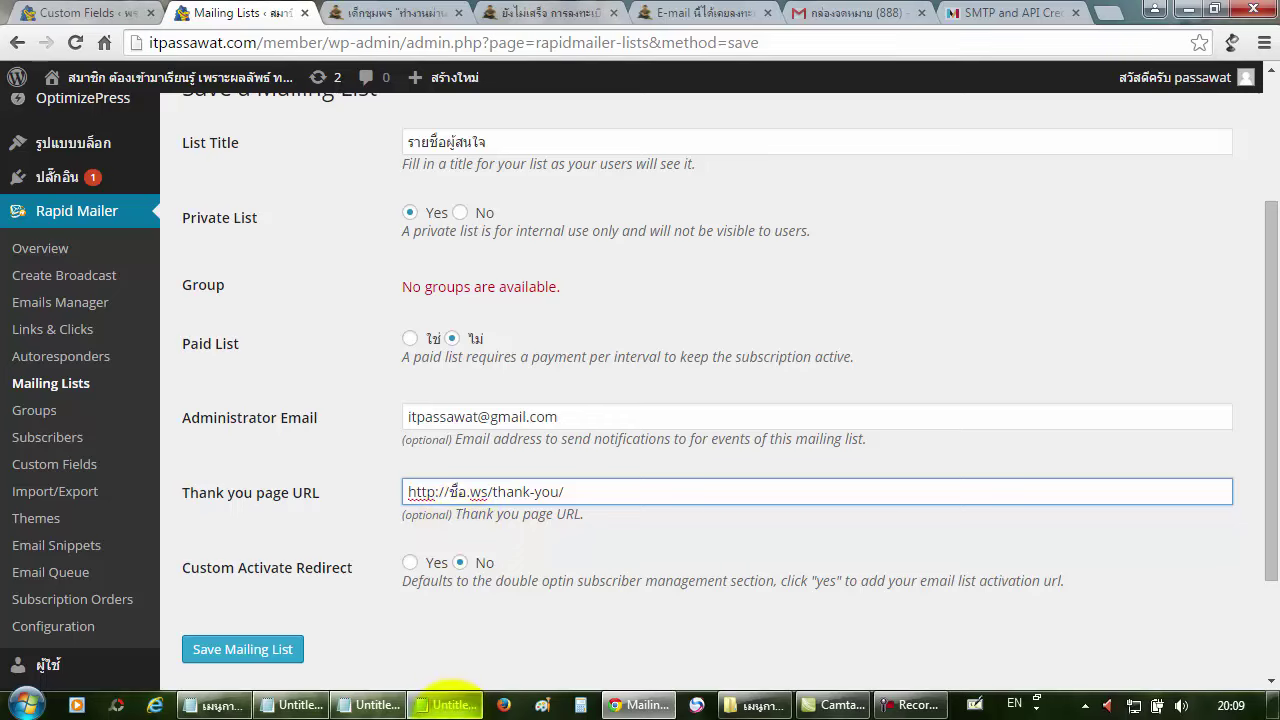
pyautogui.click(447, 705)
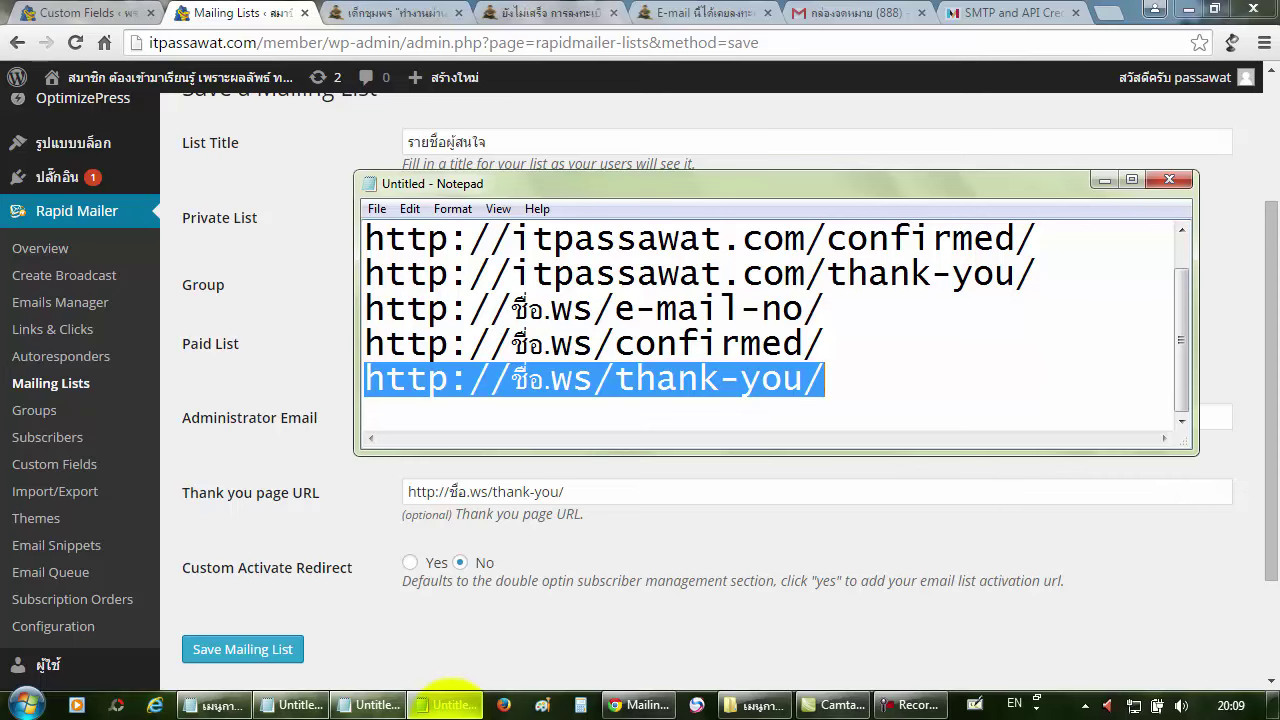
pyautogui.click(800, 425)
pyautogui.moveTo(814, 453); pyautogui.dragTo(829, 547)
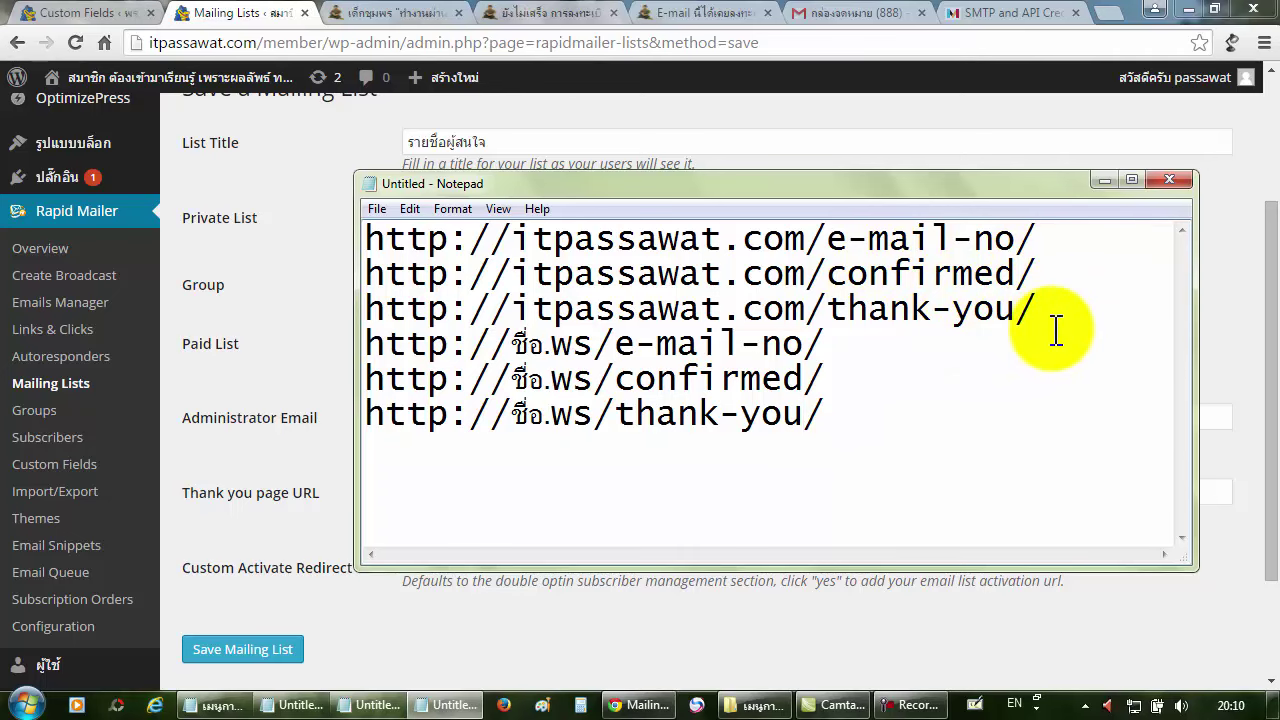
pyautogui.moveTo(826, 240); pyautogui.dragTo(1034, 242)
pyautogui.moveTo(846, 273); pyautogui.dragTo(1036, 273)
pyautogui.moveTo(828, 310); pyautogui.dragTo(1018, 308)
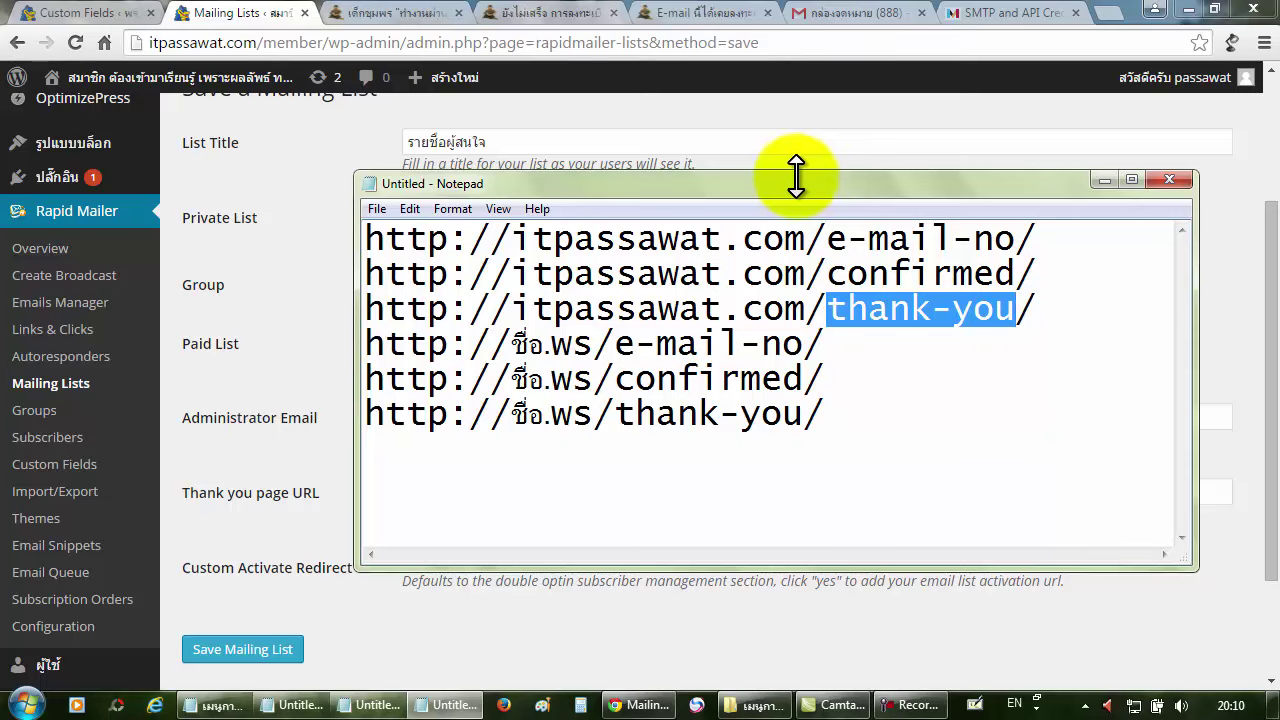
pyautogui.click(794, 113)
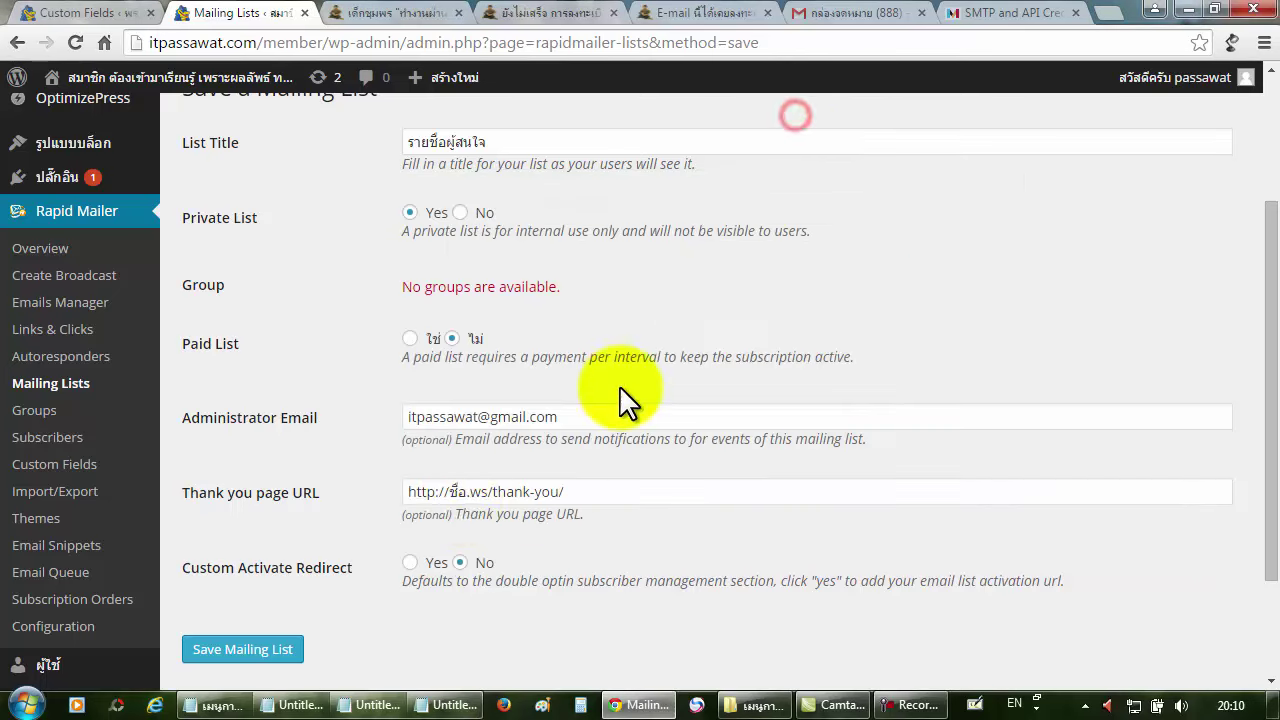
pyautogui.click(465, 492)
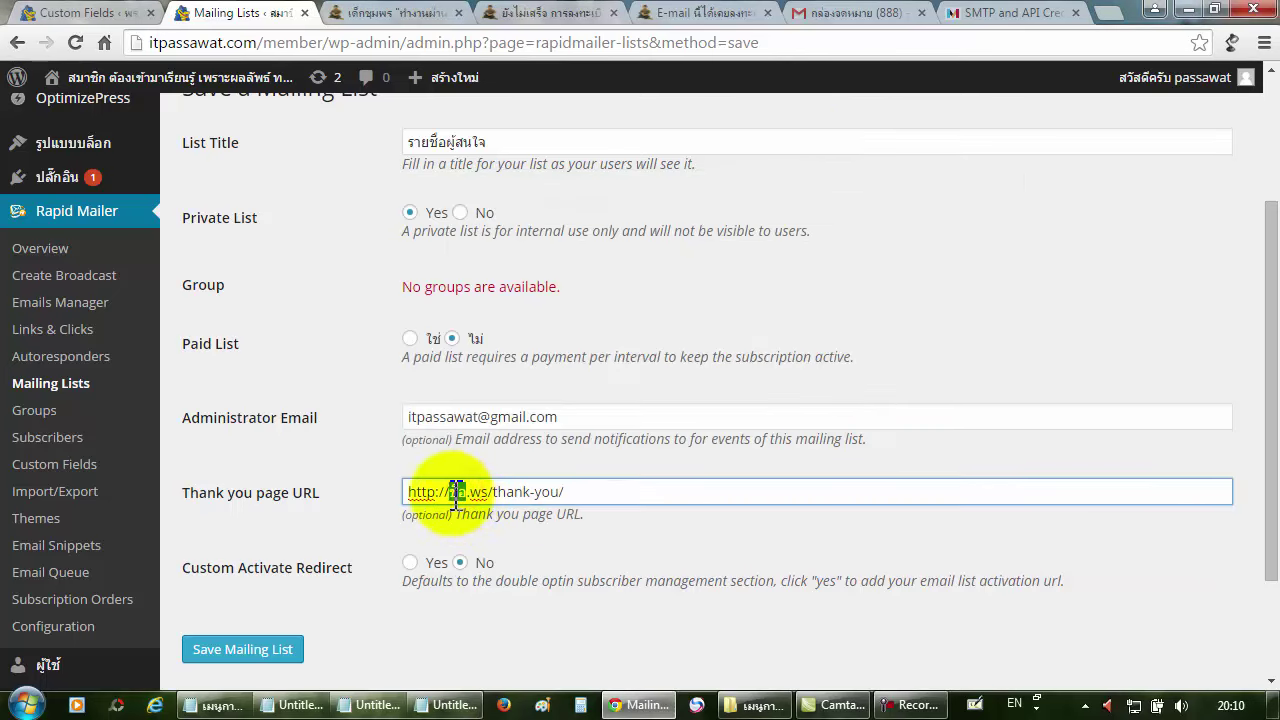
pyautogui.doubleClick(457, 492)
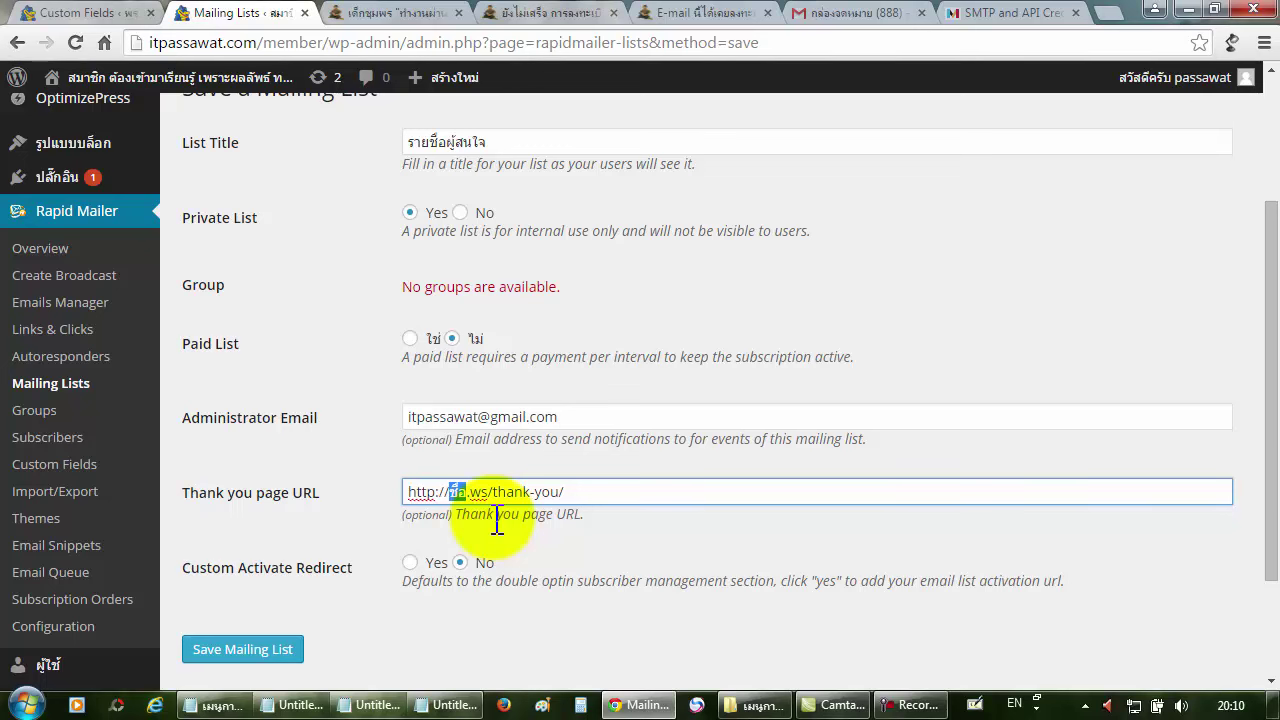
pyautogui.write('it')
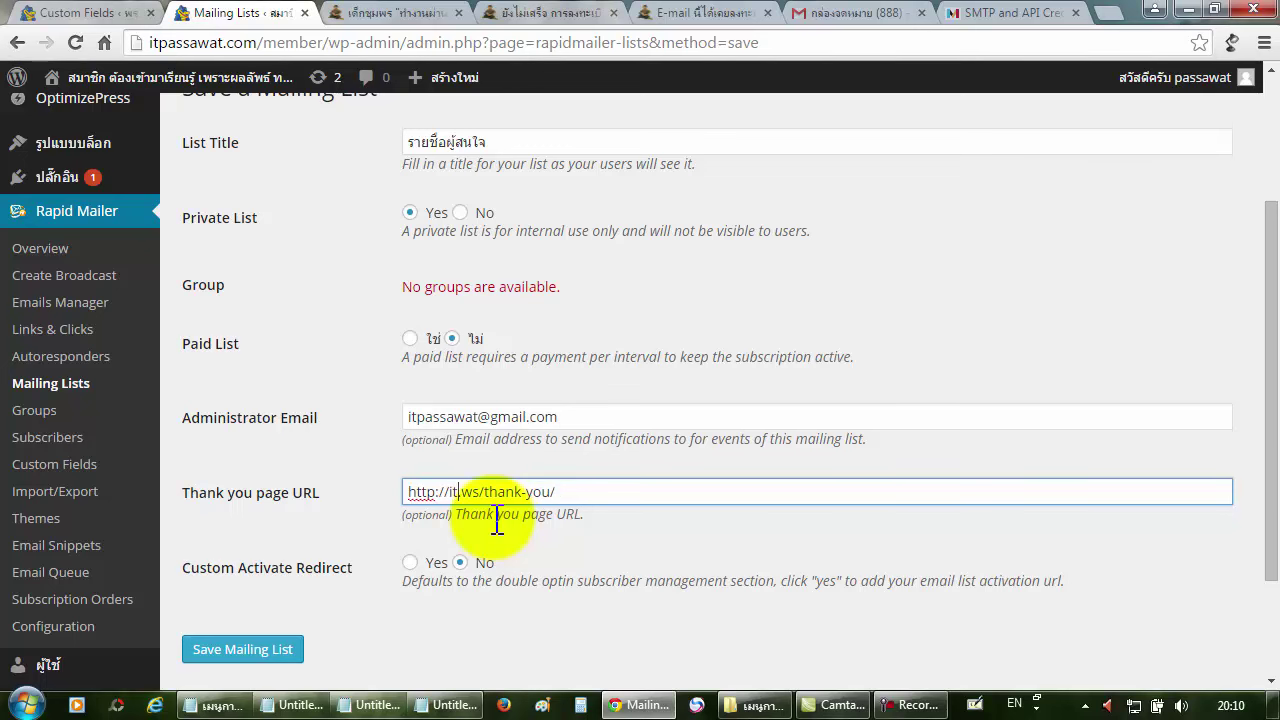
pyautogui.write('passaw')
pyautogui.write('at.')
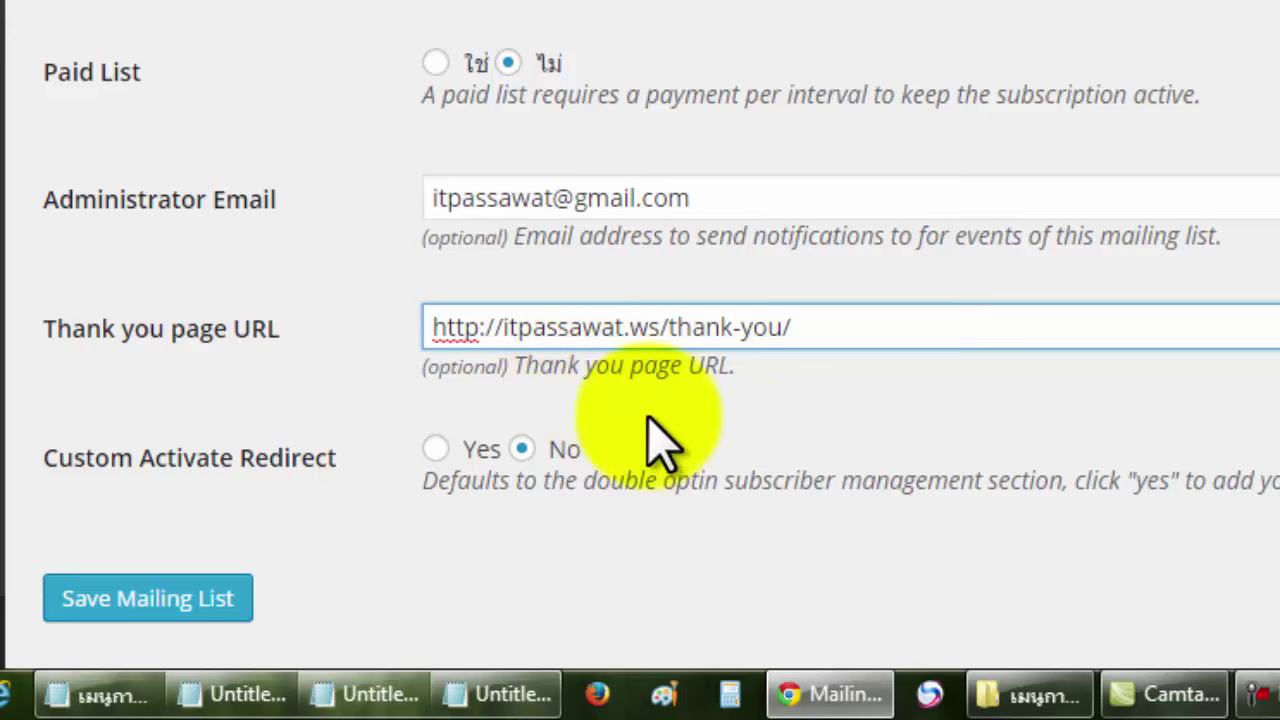
pyautogui.click(703, 425)
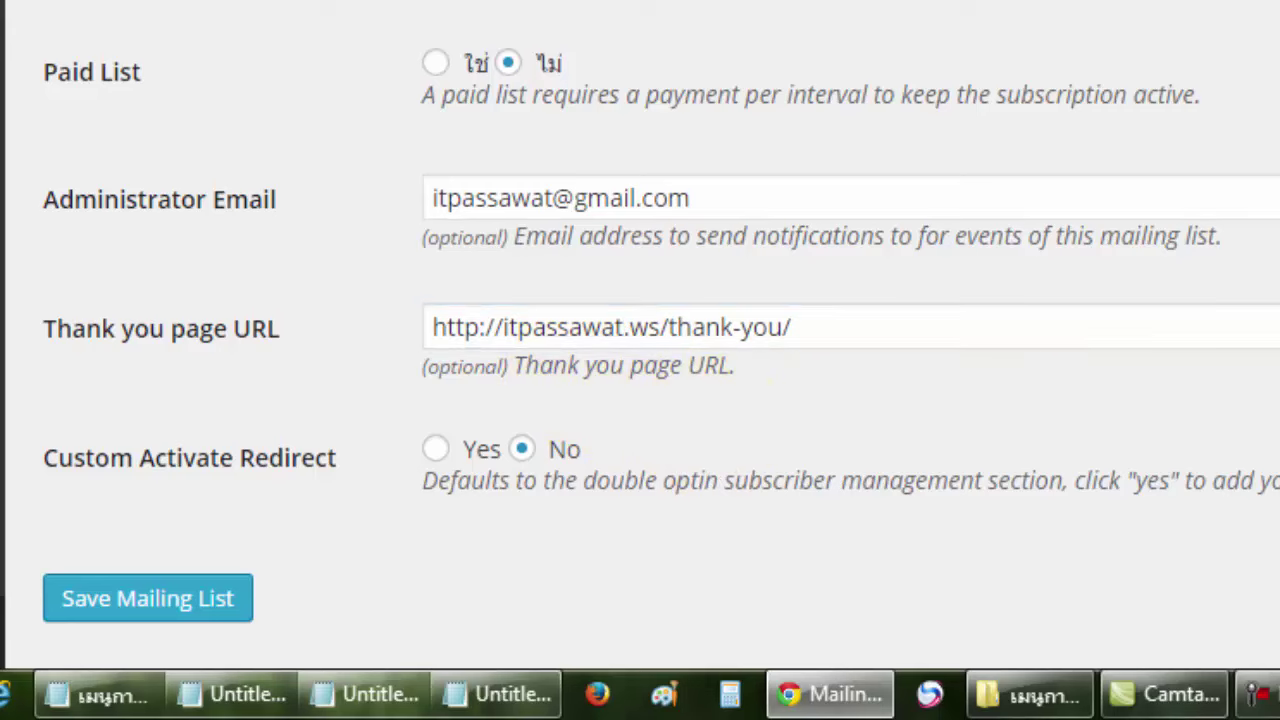
# Set Custom Activate Redirect to Yes, revealing an empty Activate Redirect URL field.
pyautogui.scroll(-3, 640, 350)
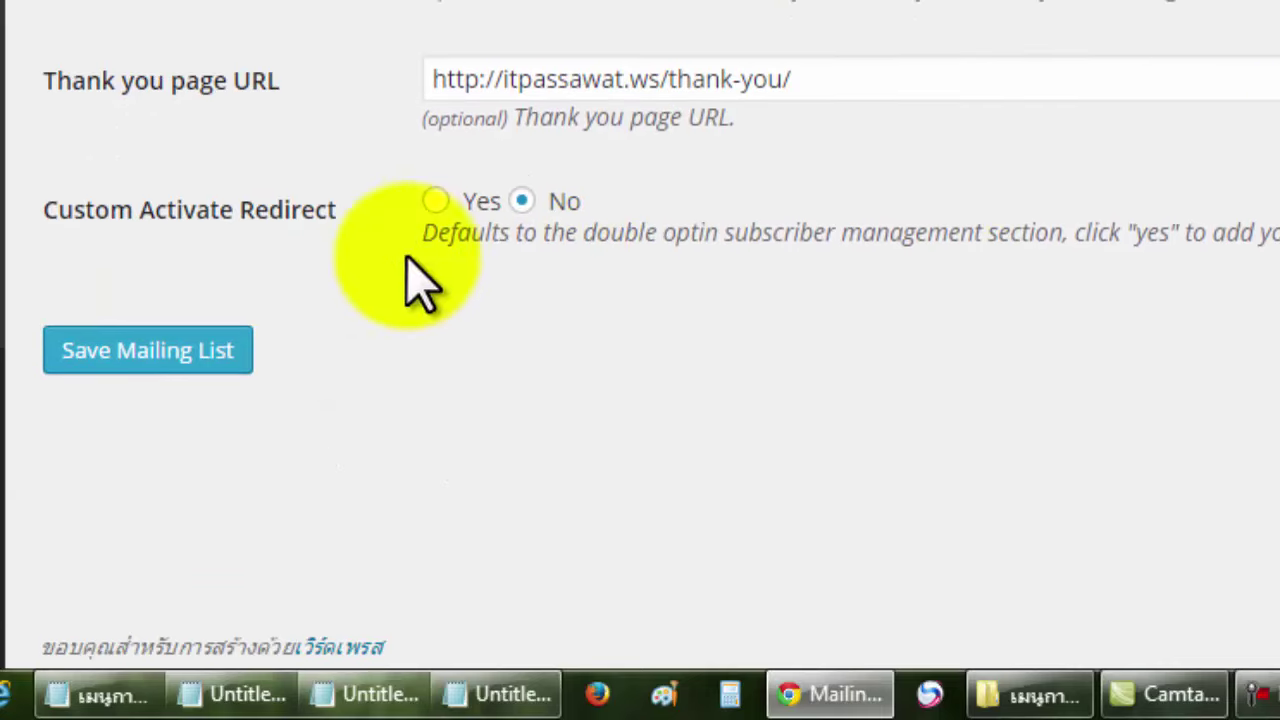
pyautogui.click(435, 201)
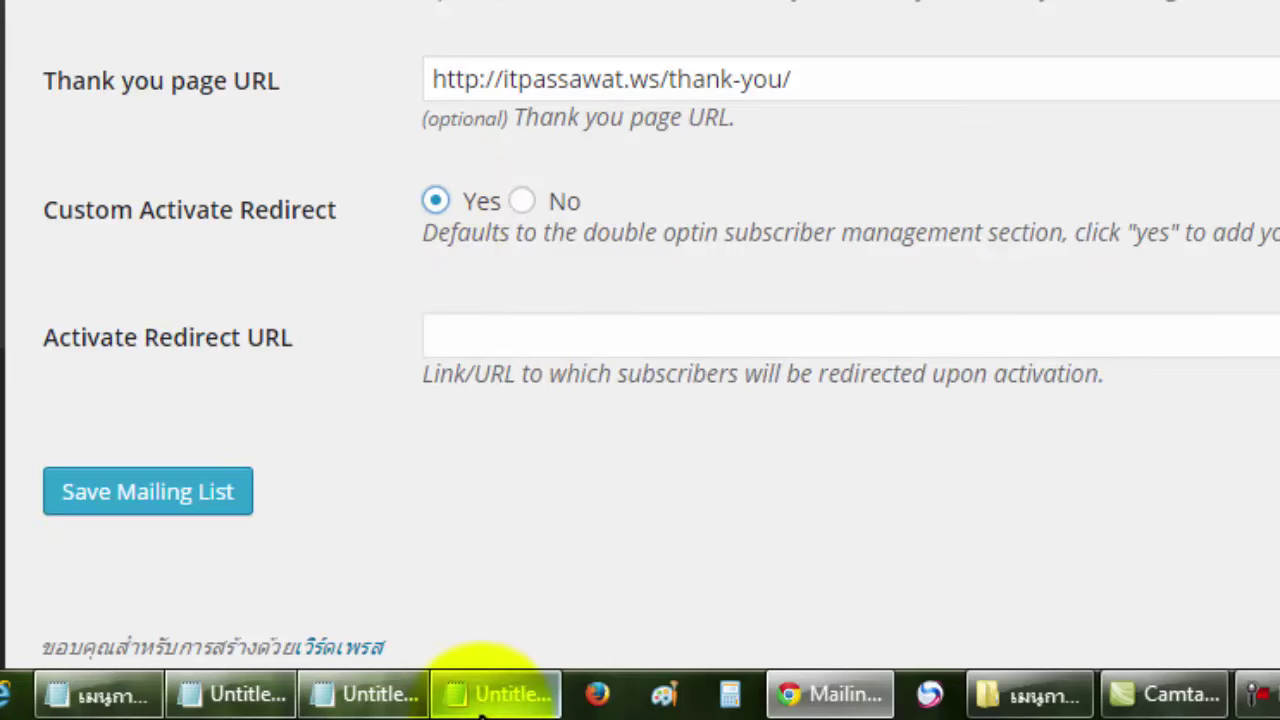
pyautogui.moveTo(505, 694)
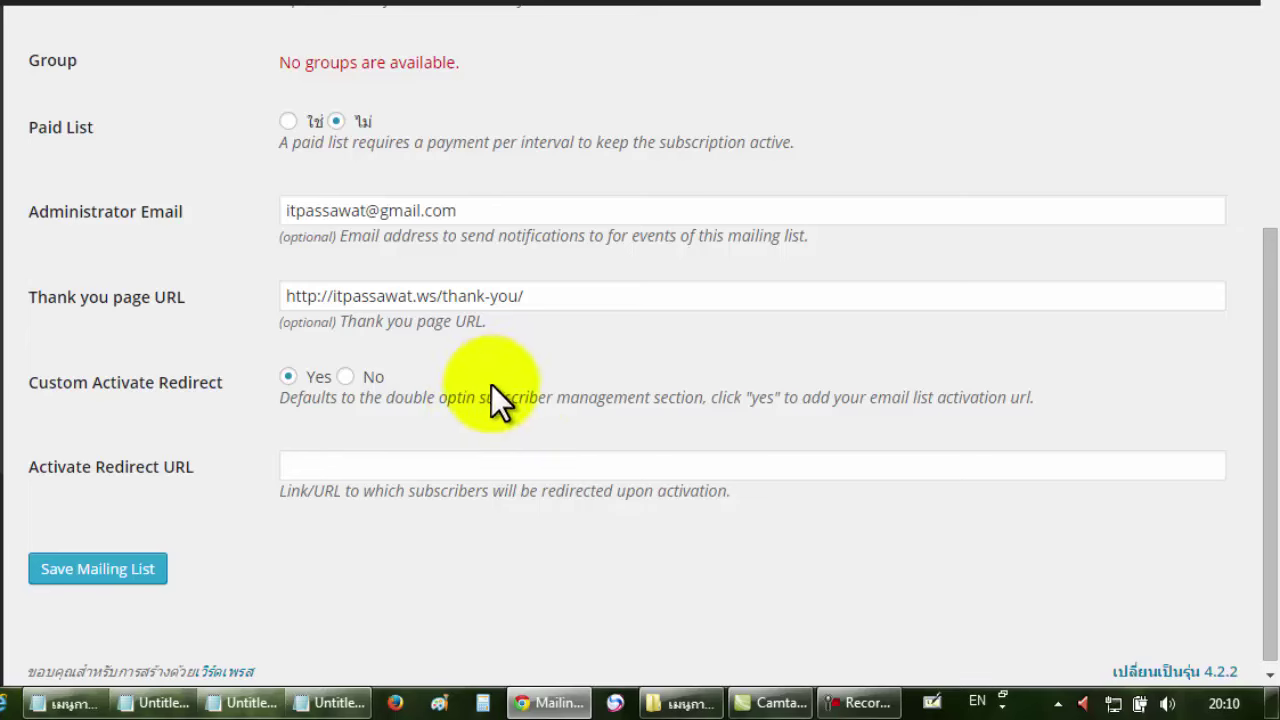
# Try the landing page's name and e-mail sign-up fields, then bring up the saved URL notes.
pyautogui.hotkey('ctrl', 'Tab')
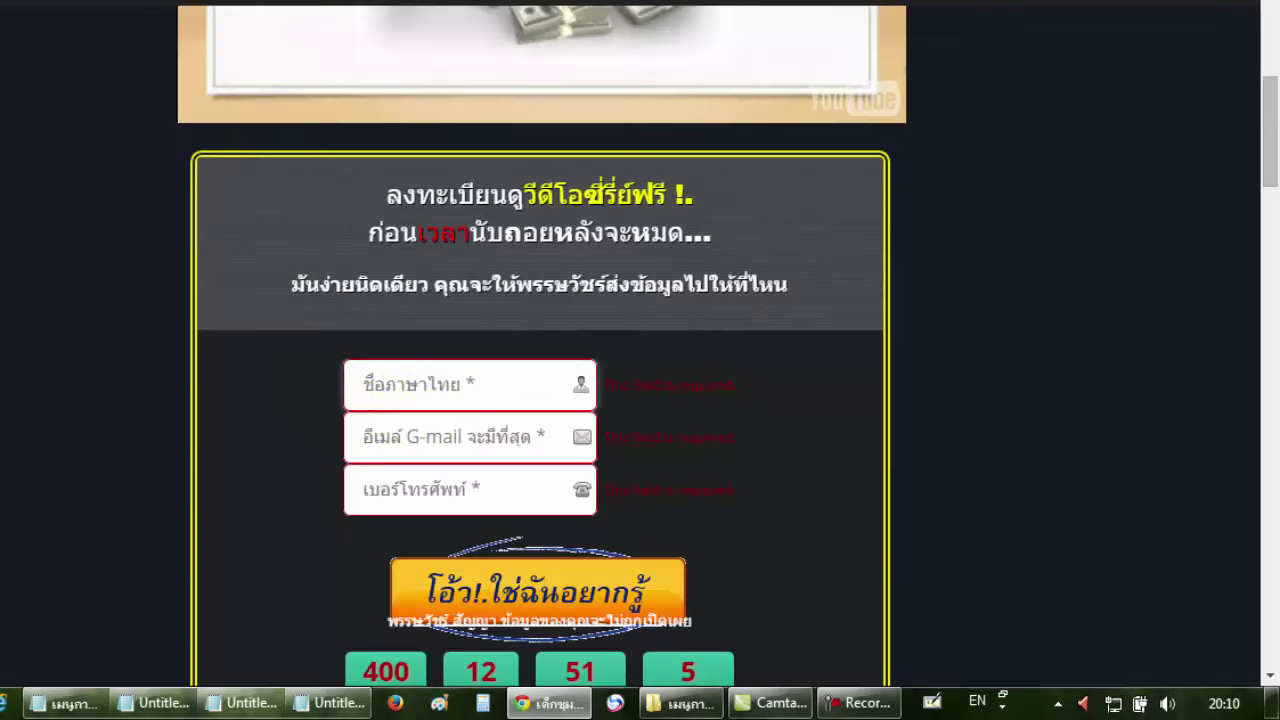
pyautogui.click(427, 405)
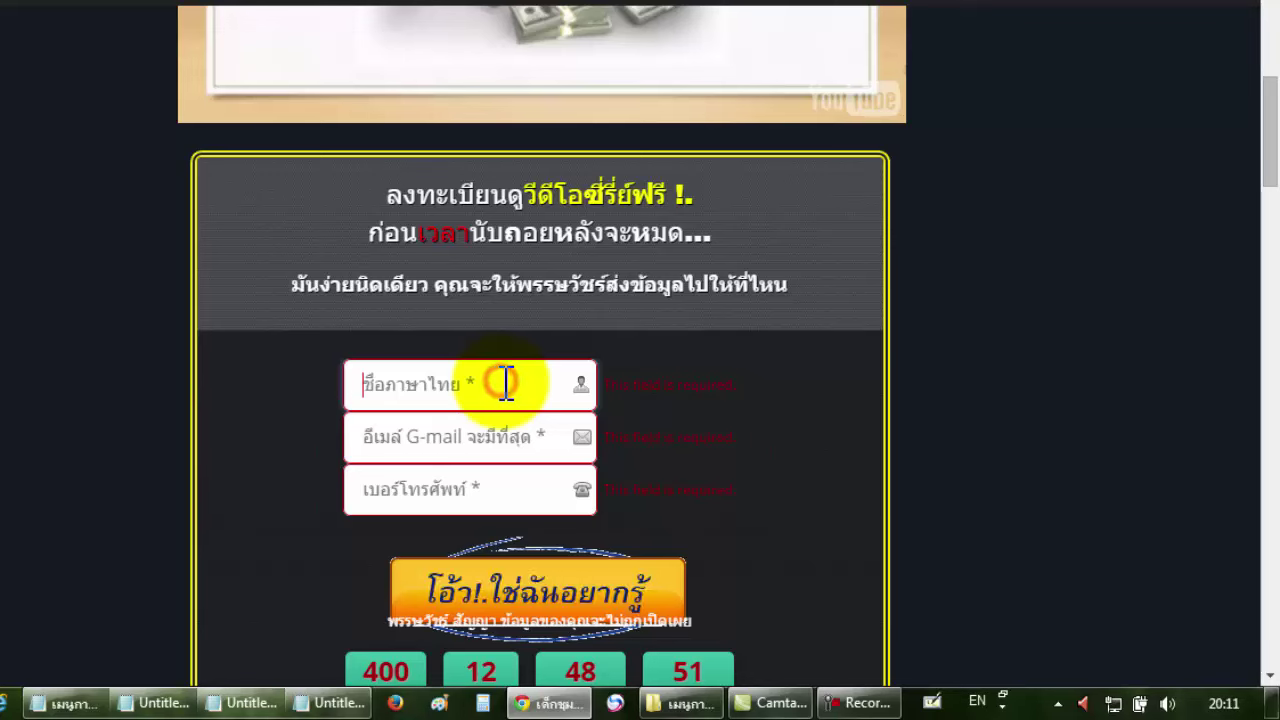
pyautogui.click(490, 440)
pyautogui.click(480, 487)
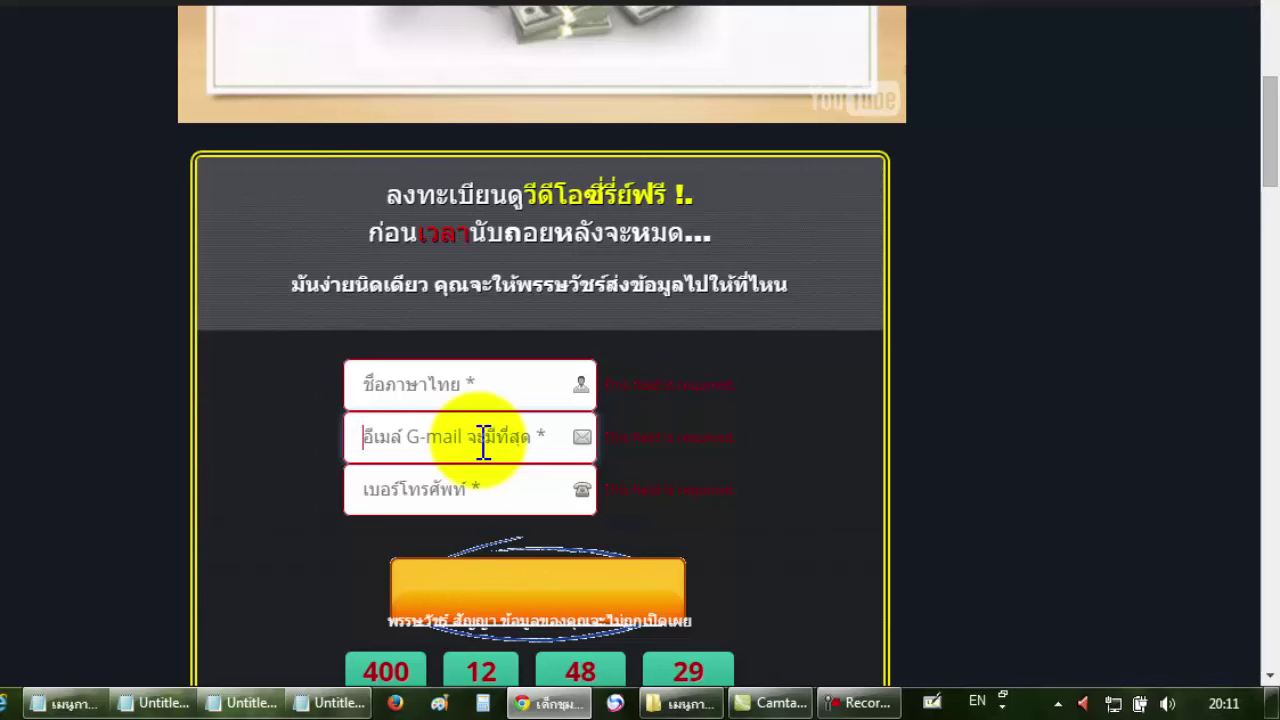
pyautogui.click(355, 708)
pyautogui.click(1046, 251)
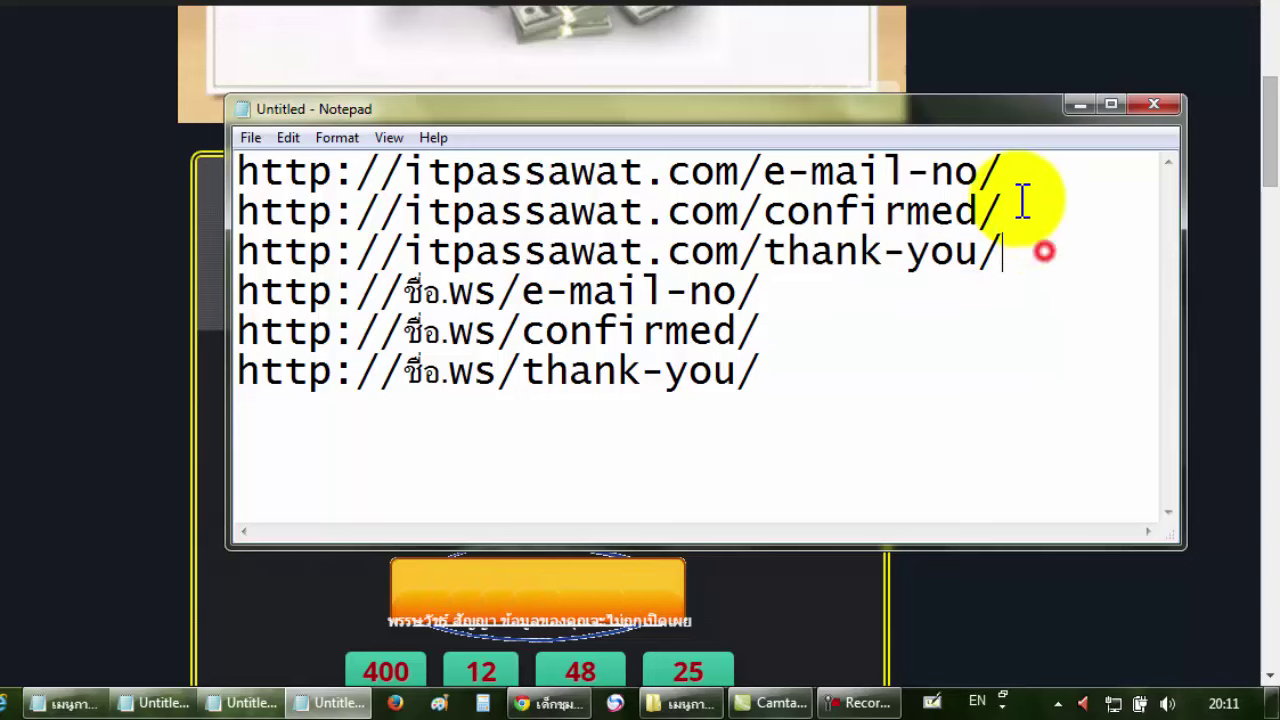
pyautogui.click(1015, 168)
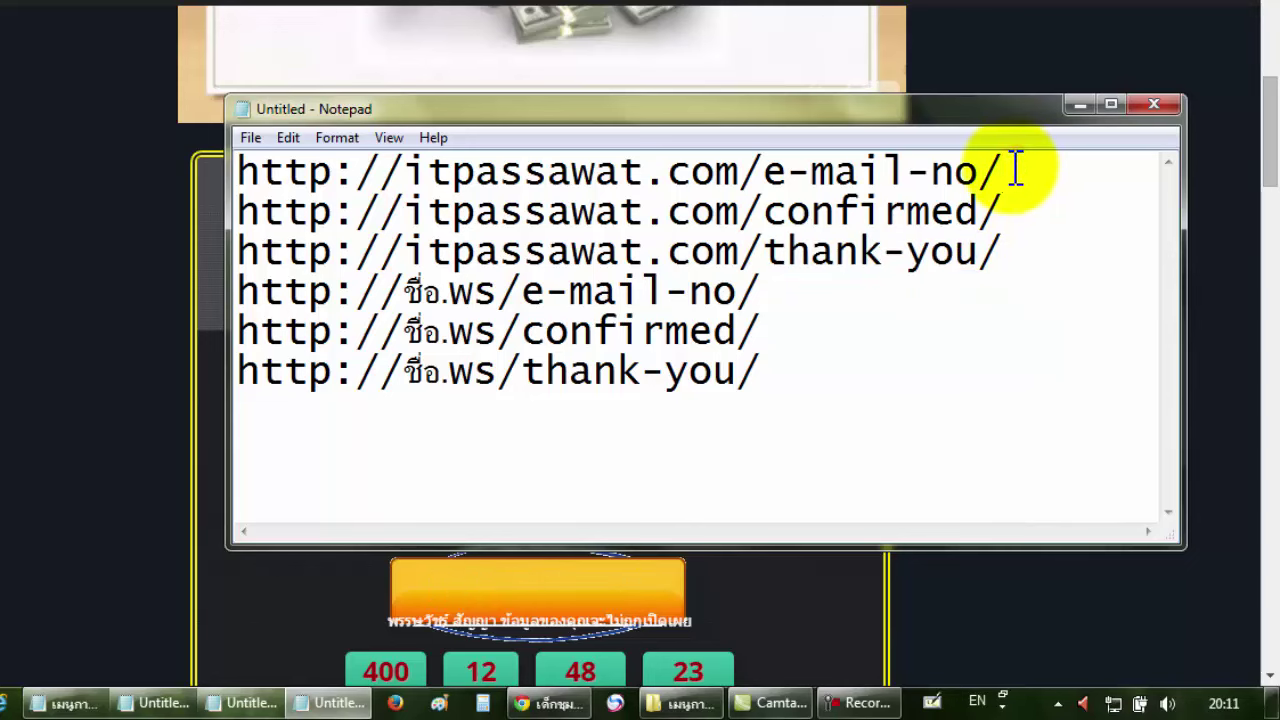
pyautogui.moveTo(1034, 163); pyautogui.dragTo(238, 172)
pyautogui.rightClick(428, 175)
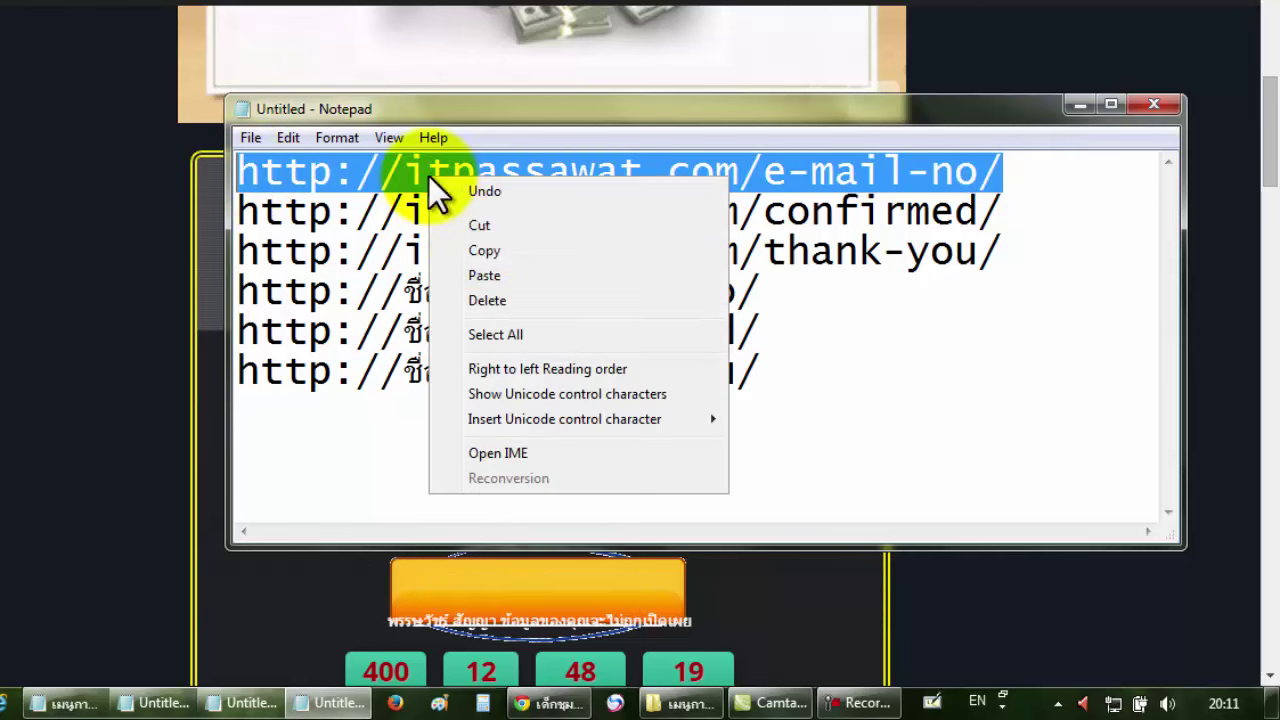
pyautogui.click(480, 250)
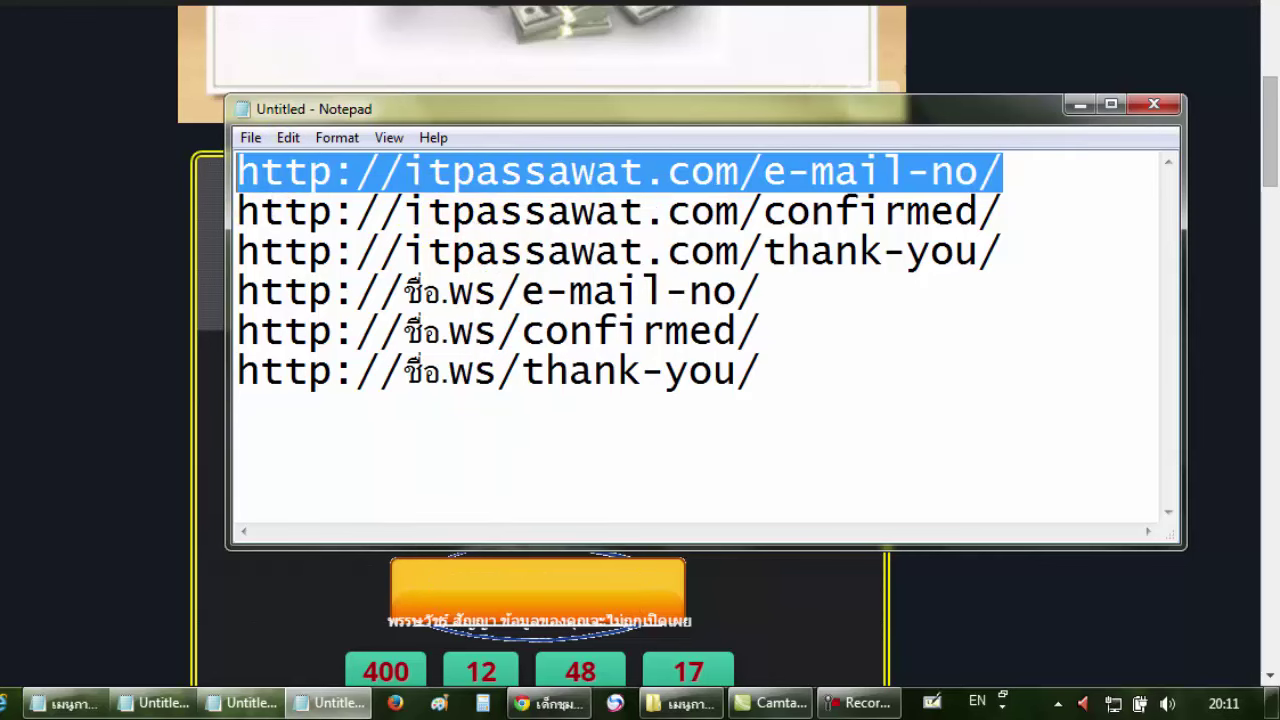
pyautogui.hotkey('alt', 'Tab')
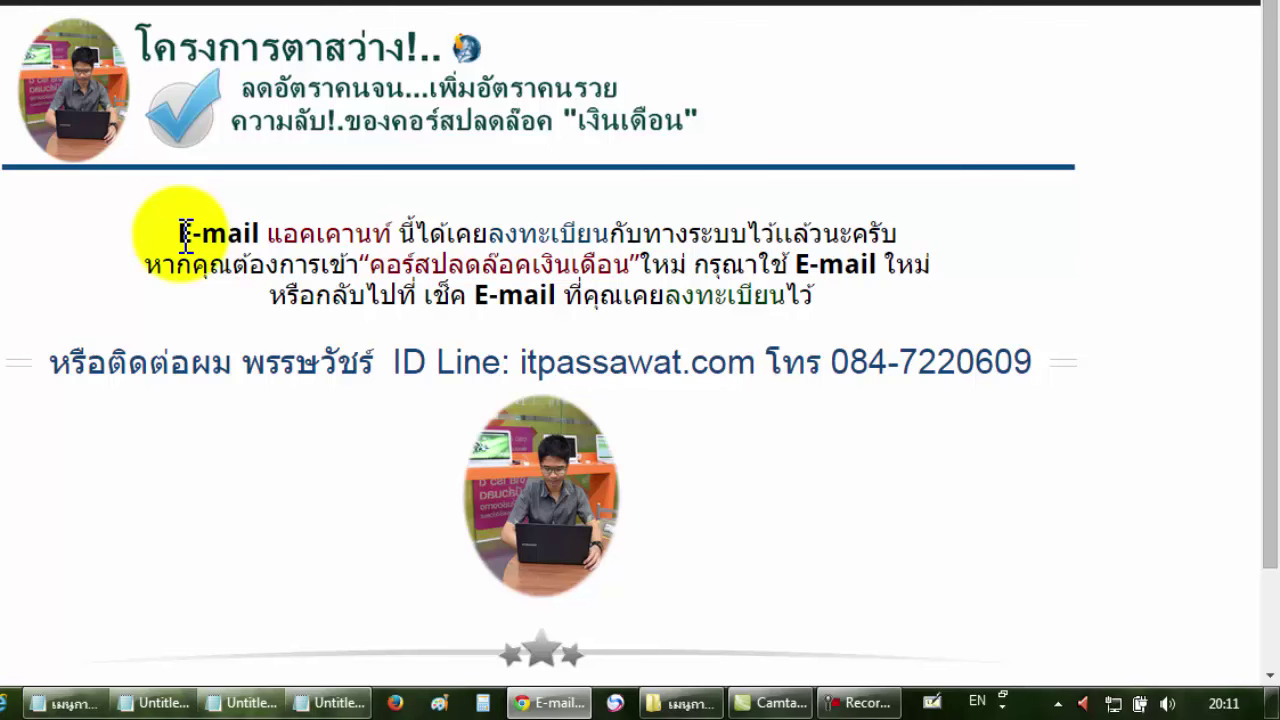
pyautogui.moveTo(180, 234); pyautogui.dragTo(765, 233)
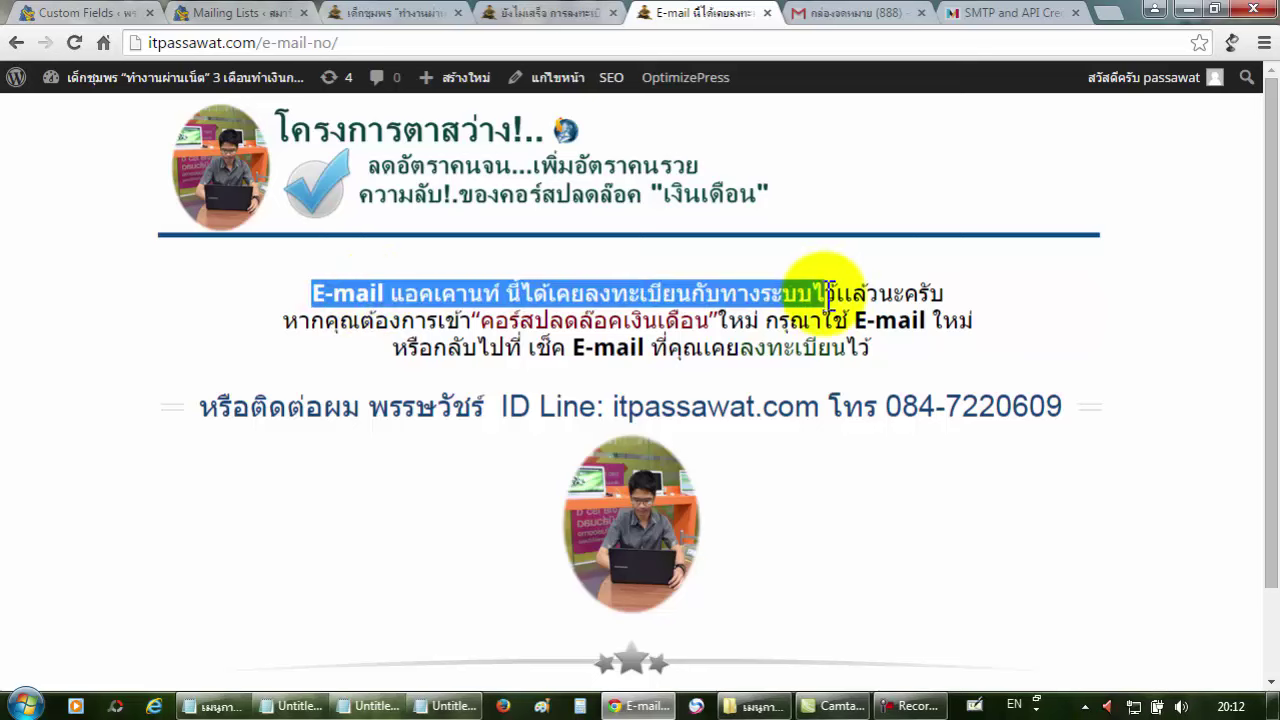
pyautogui.moveTo(826, 292); pyautogui.dragTo(858, 340)
pyautogui.click(858, 340)
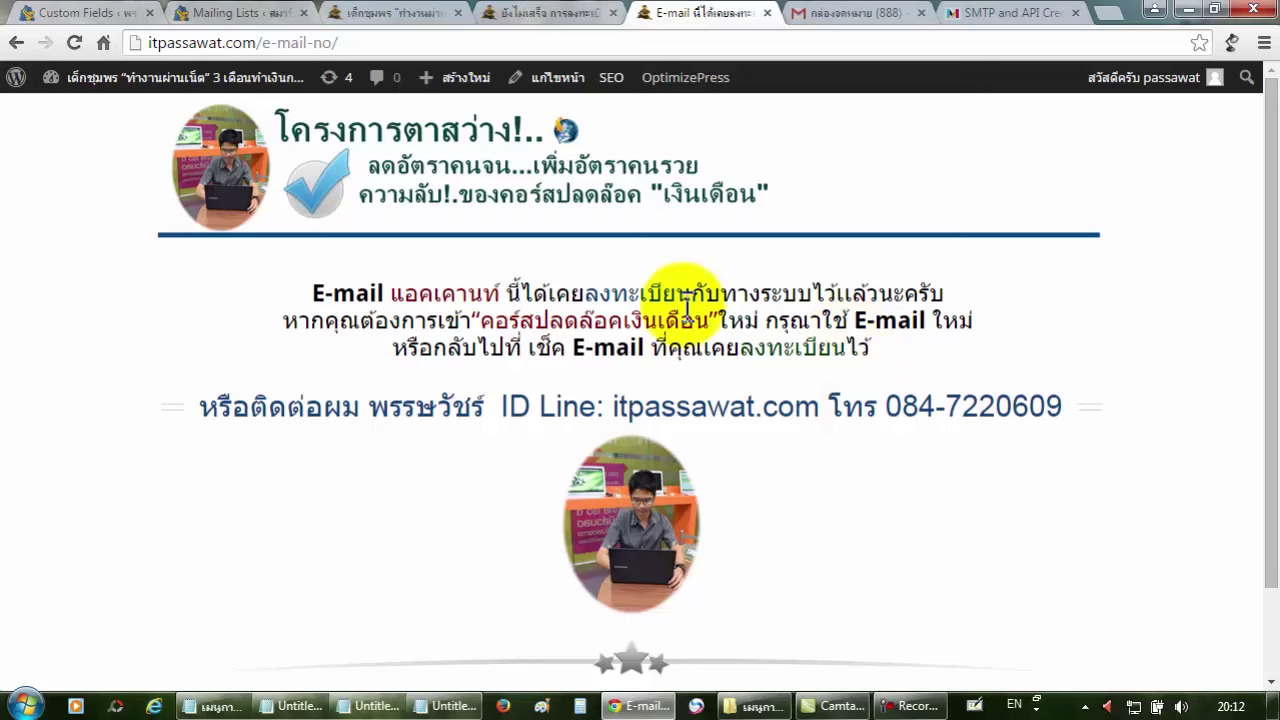
# Paste the e-mail-no URL into Activate Redirect URL and change its domain to itpassawat.ws.
pyautogui.click(272, 22)
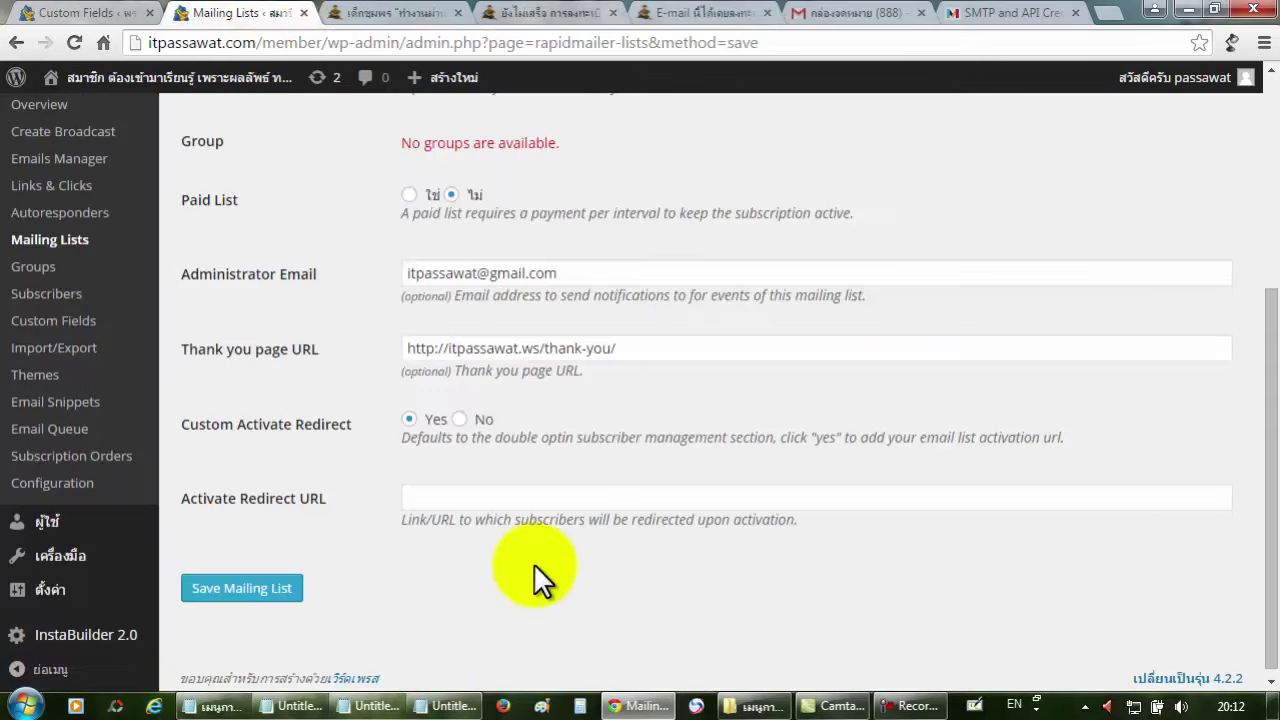
pyautogui.click(552, 500)
pyautogui.hotkey('ctrl', 'v')
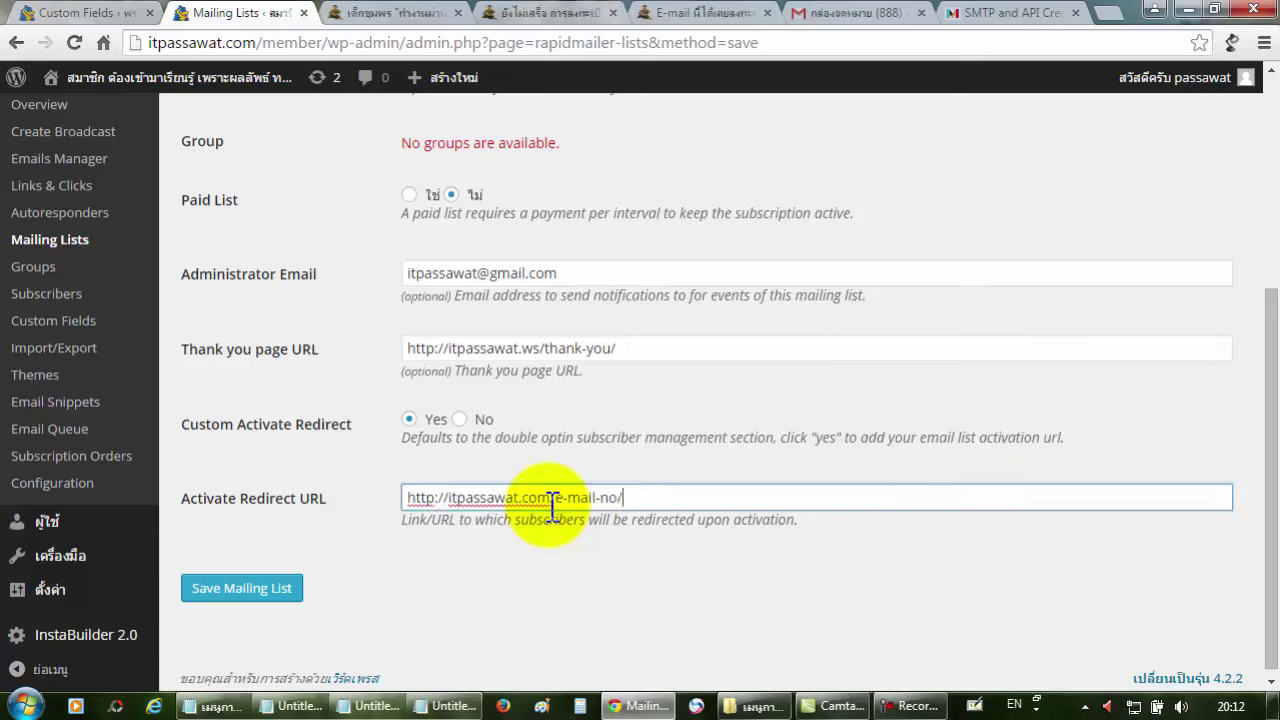
pyautogui.moveTo(551, 498); pyautogui.dragTo(447, 512)
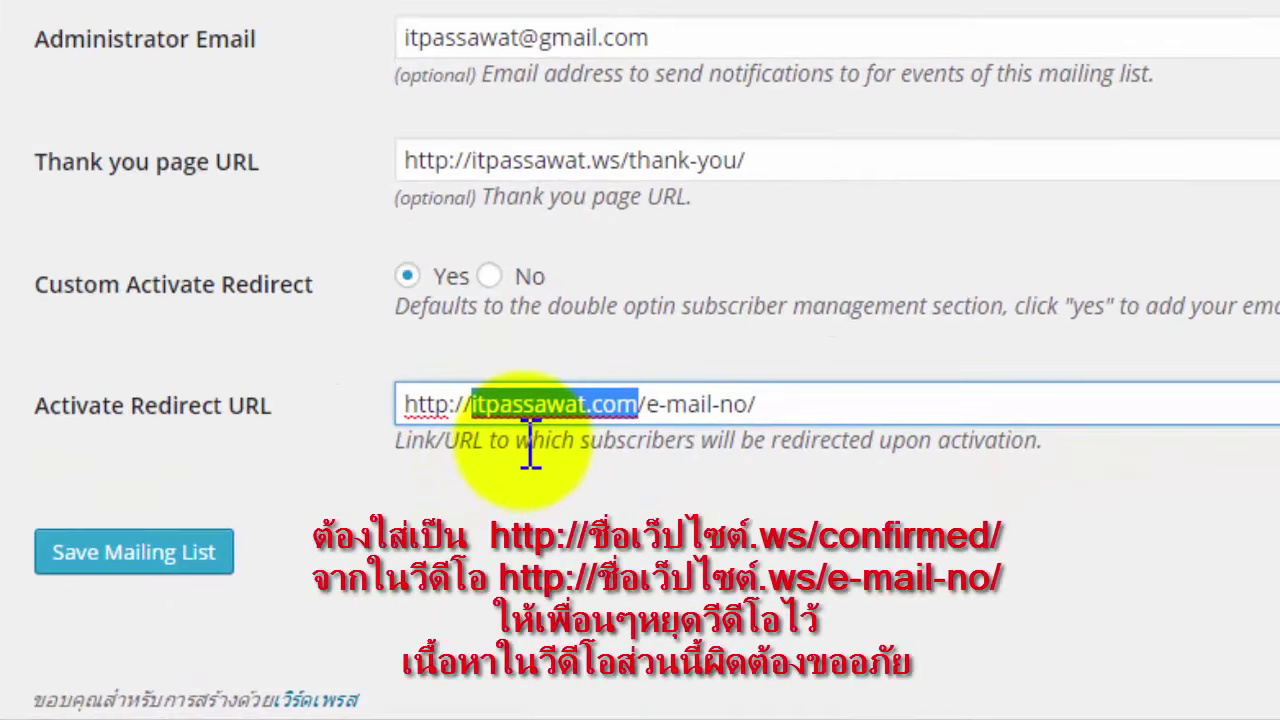
pyautogui.write('i')
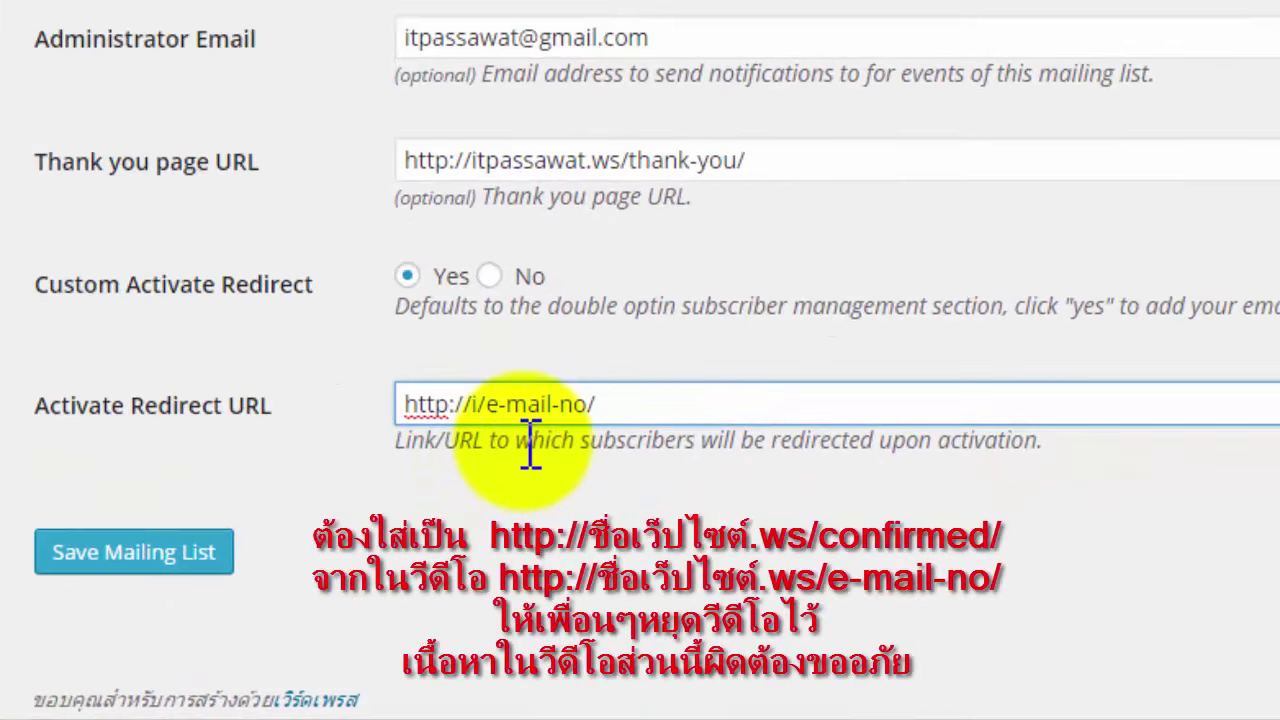
pyautogui.write('tpassa')
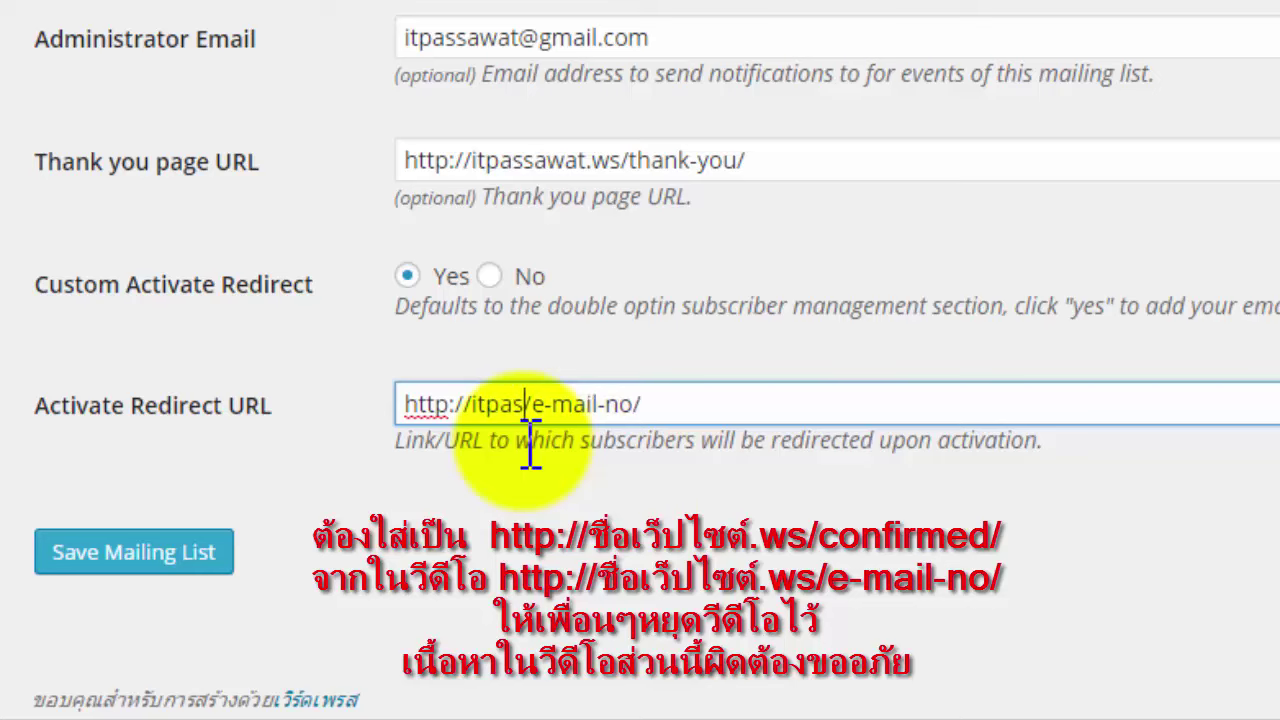
pyautogui.write('wat.')
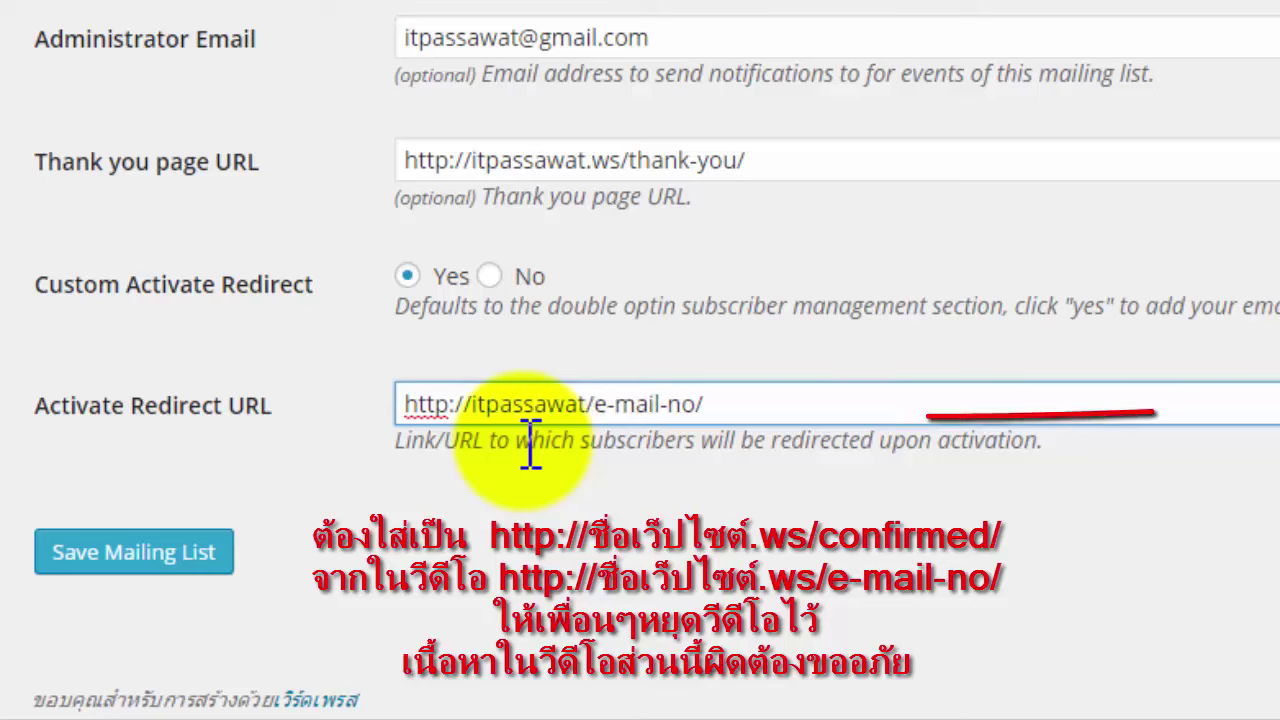
pyautogui.write('ws')
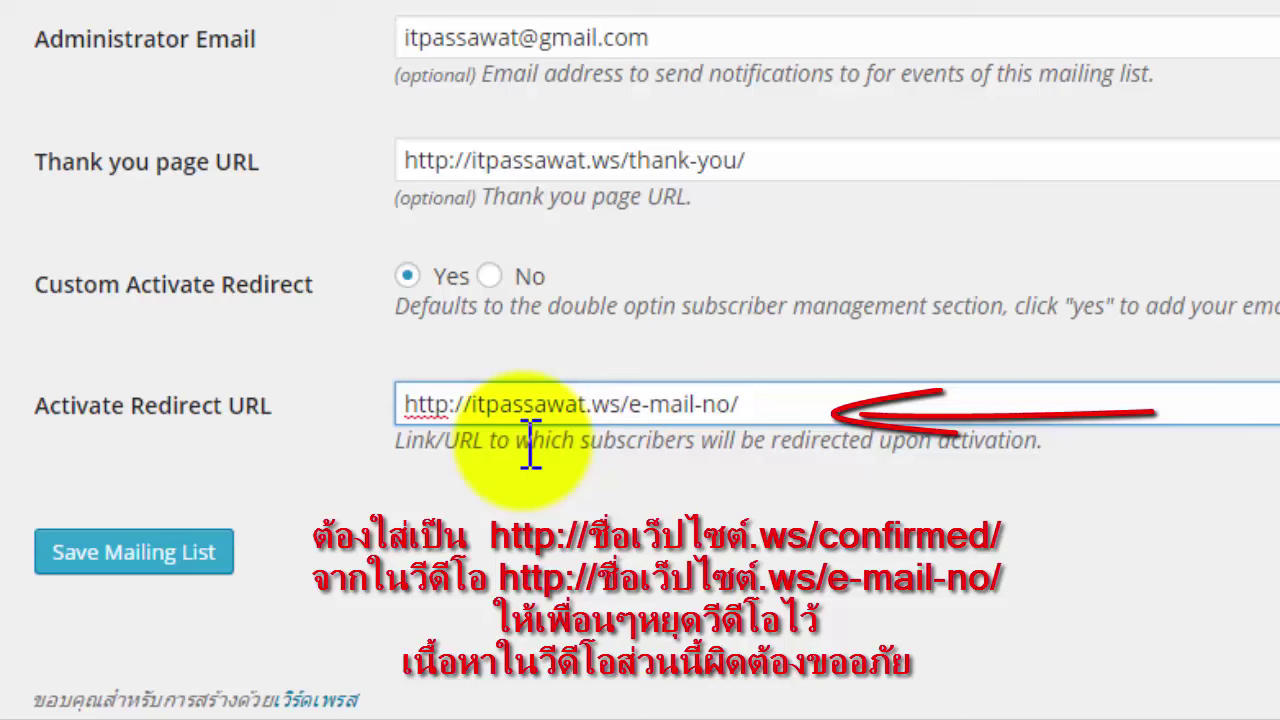
pyautogui.click(640, 515)
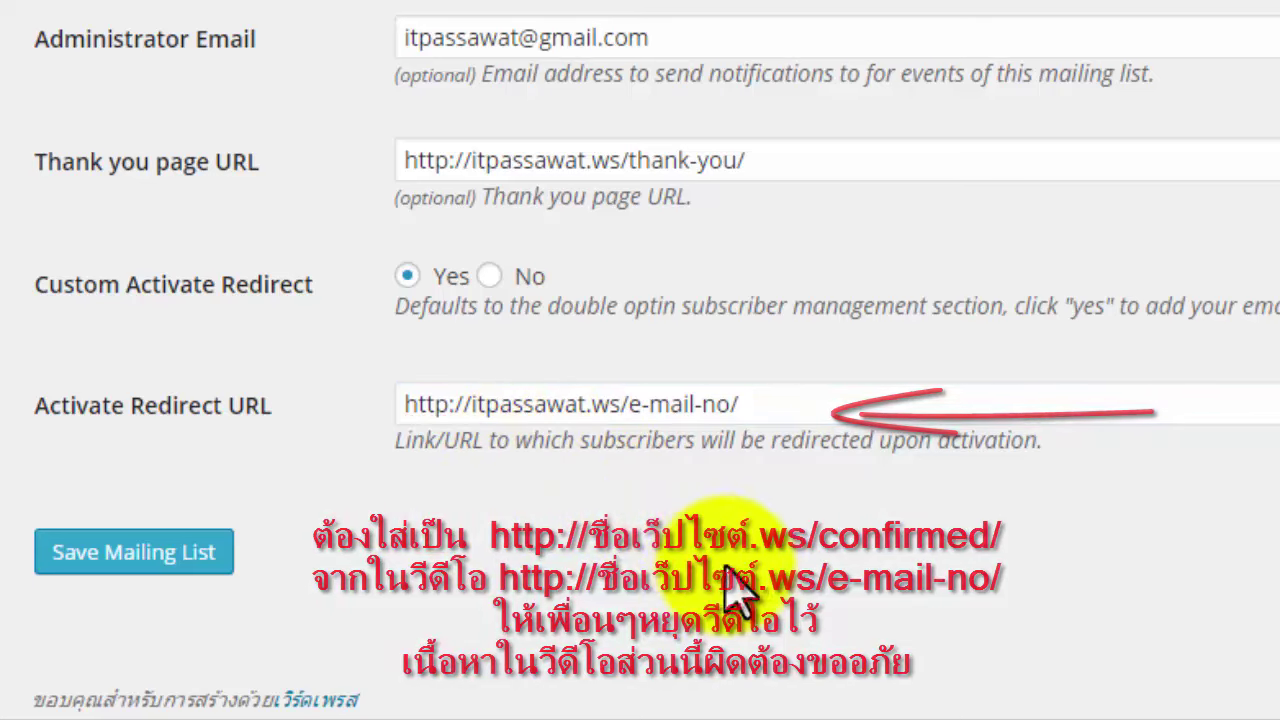
# Check the list title, administrator e-mail, thank-you URL and activation redirect URL.
pyautogui.scroll(5, 640, 360)
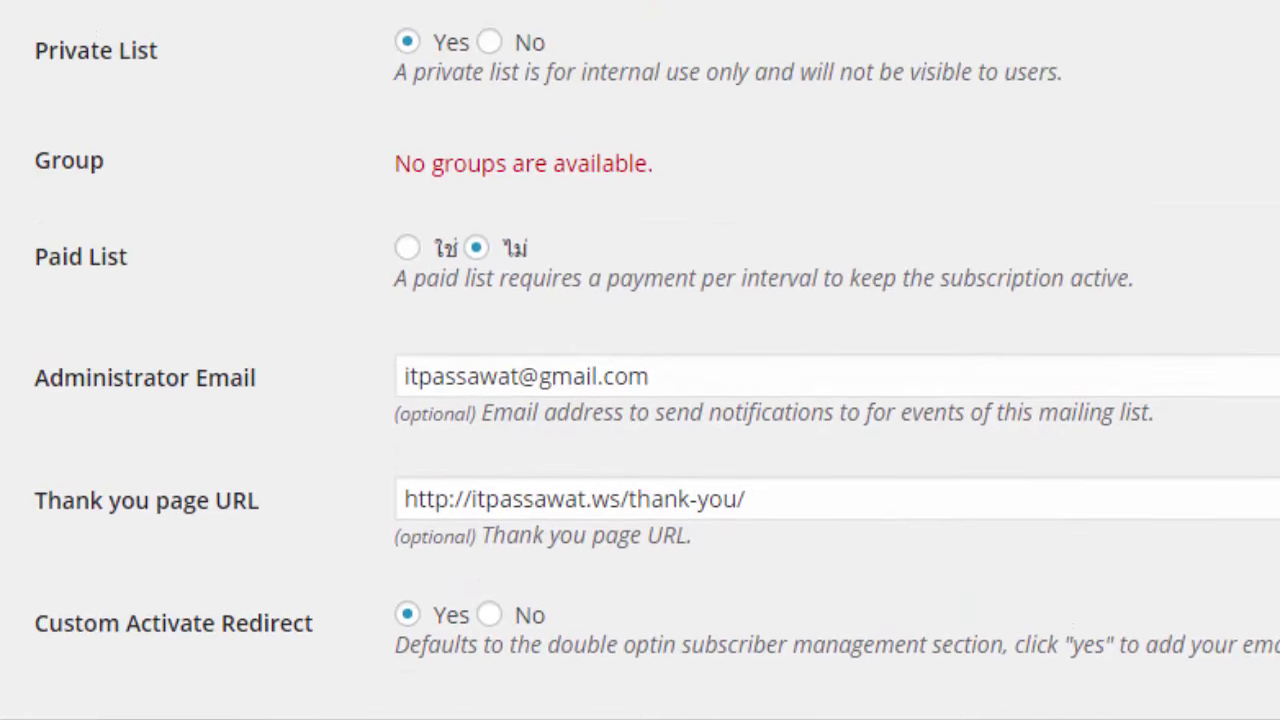
pyautogui.scroll(-1, 640, 360)
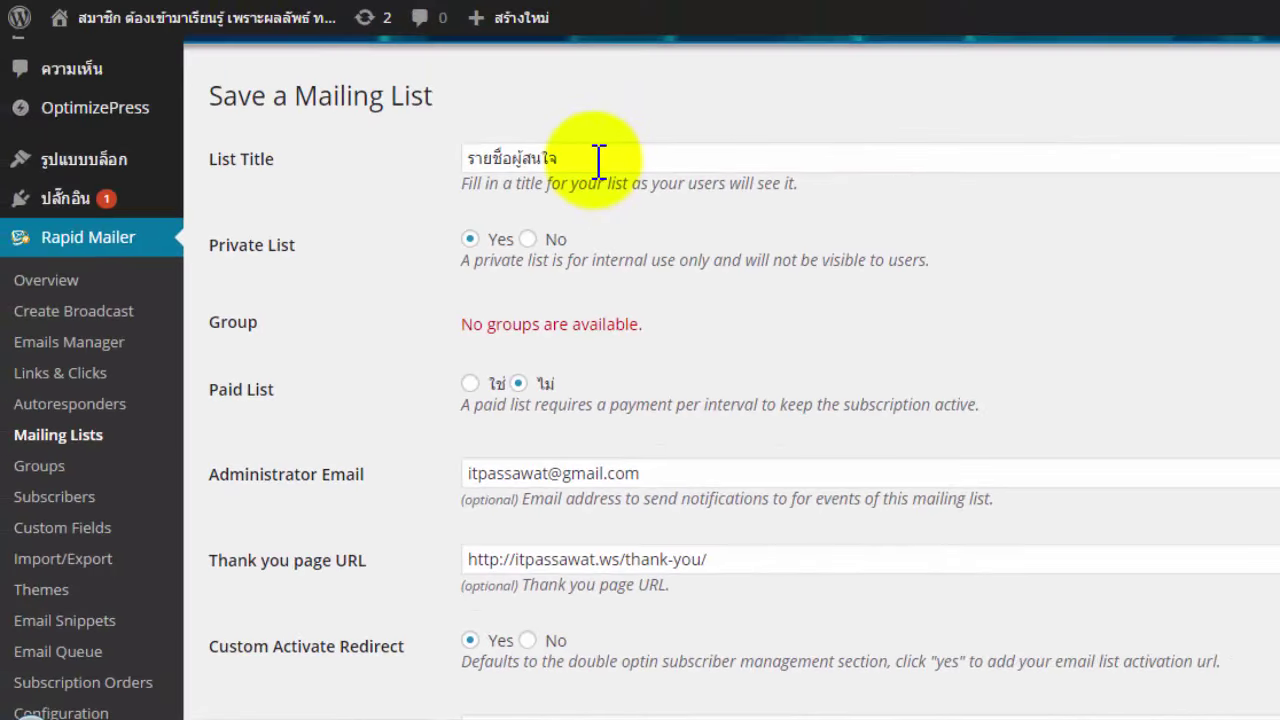
pyautogui.moveTo(598, 160); pyautogui.dragTo(443, 157)
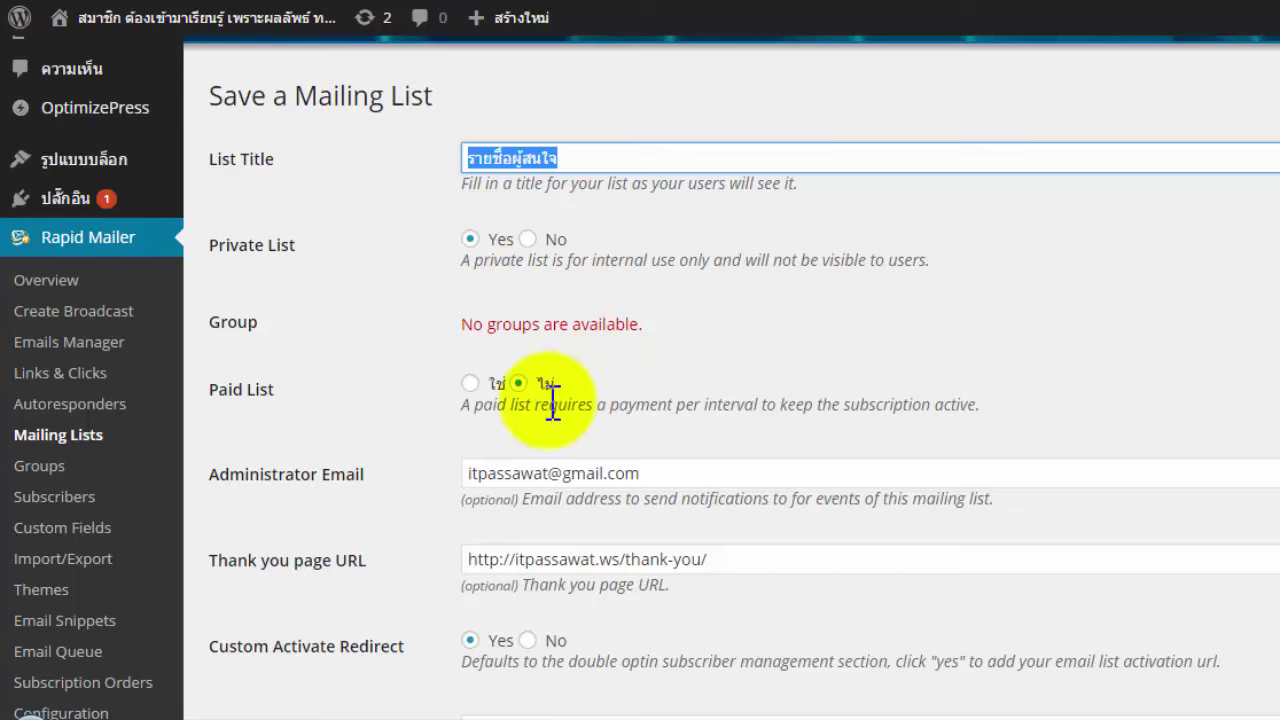
pyautogui.moveTo(709, 466); pyautogui.dragTo(451, 484)
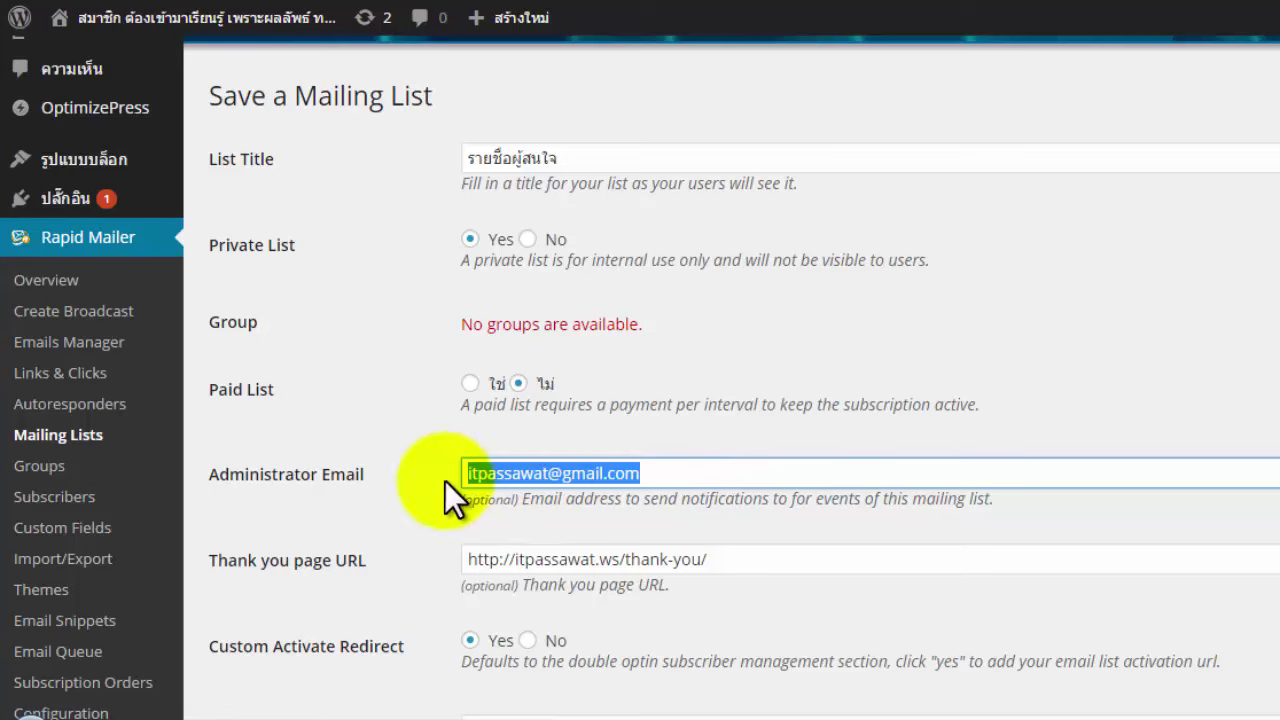
pyautogui.moveTo(764, 565); pyautogui.dragTo(474, 563)
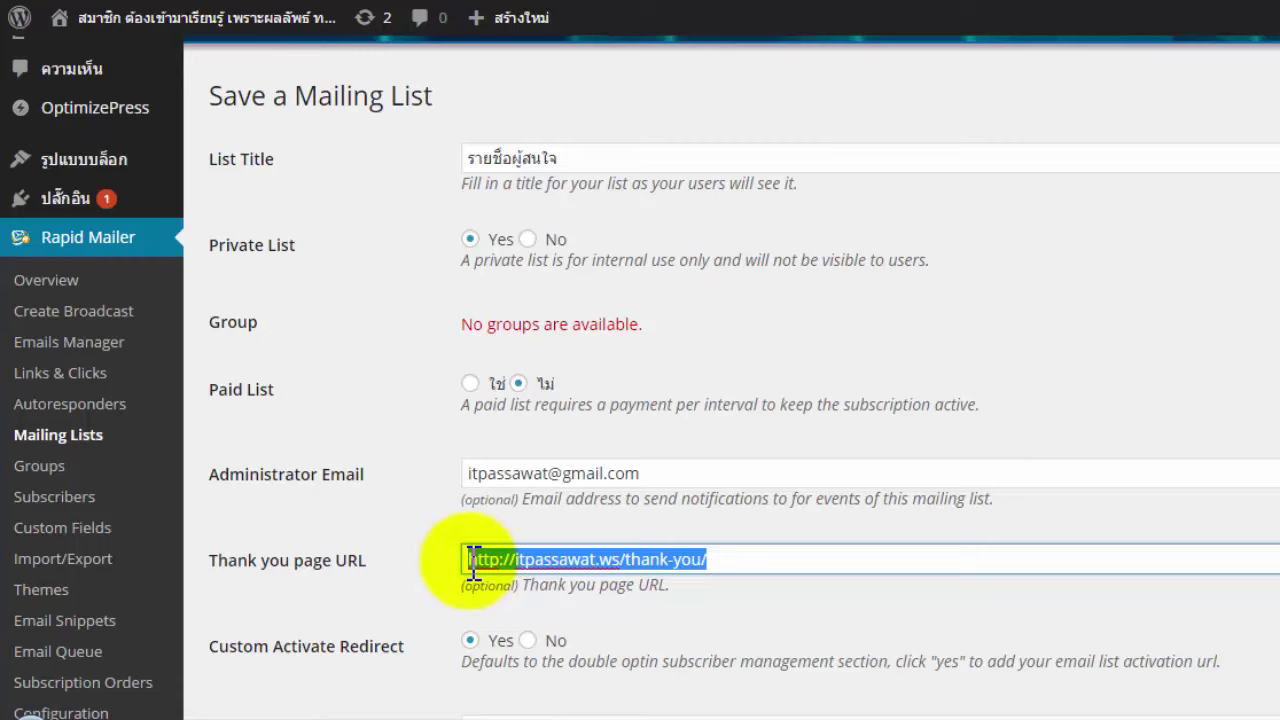
pyautogui.scroll(-2, 809, 423)
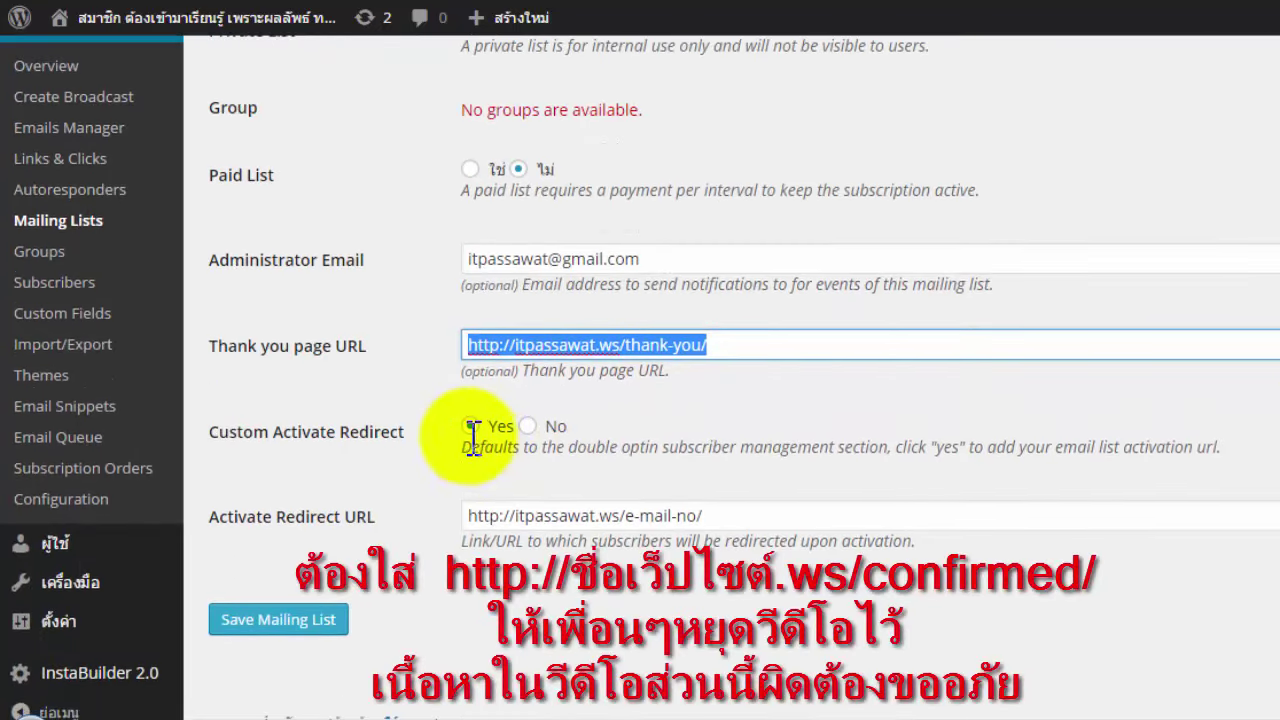
pyautogui.tripleClick(468, 517)
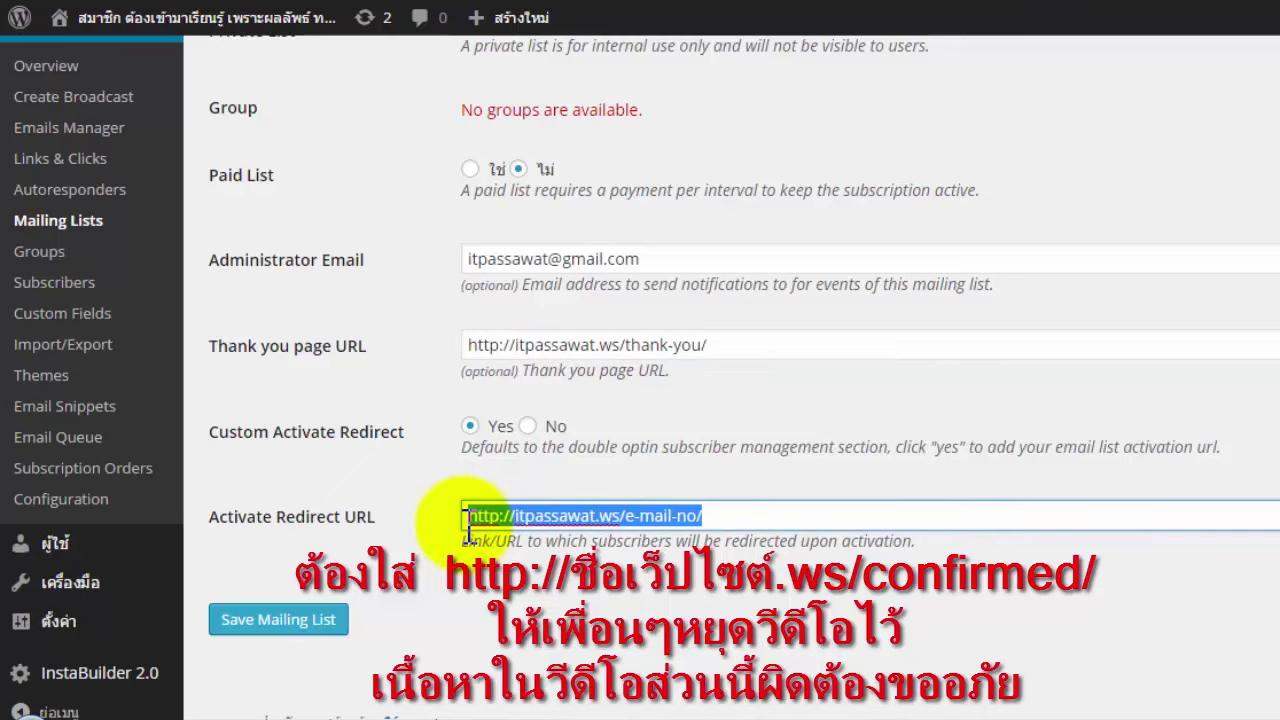
pyautogui.click(497, 582)
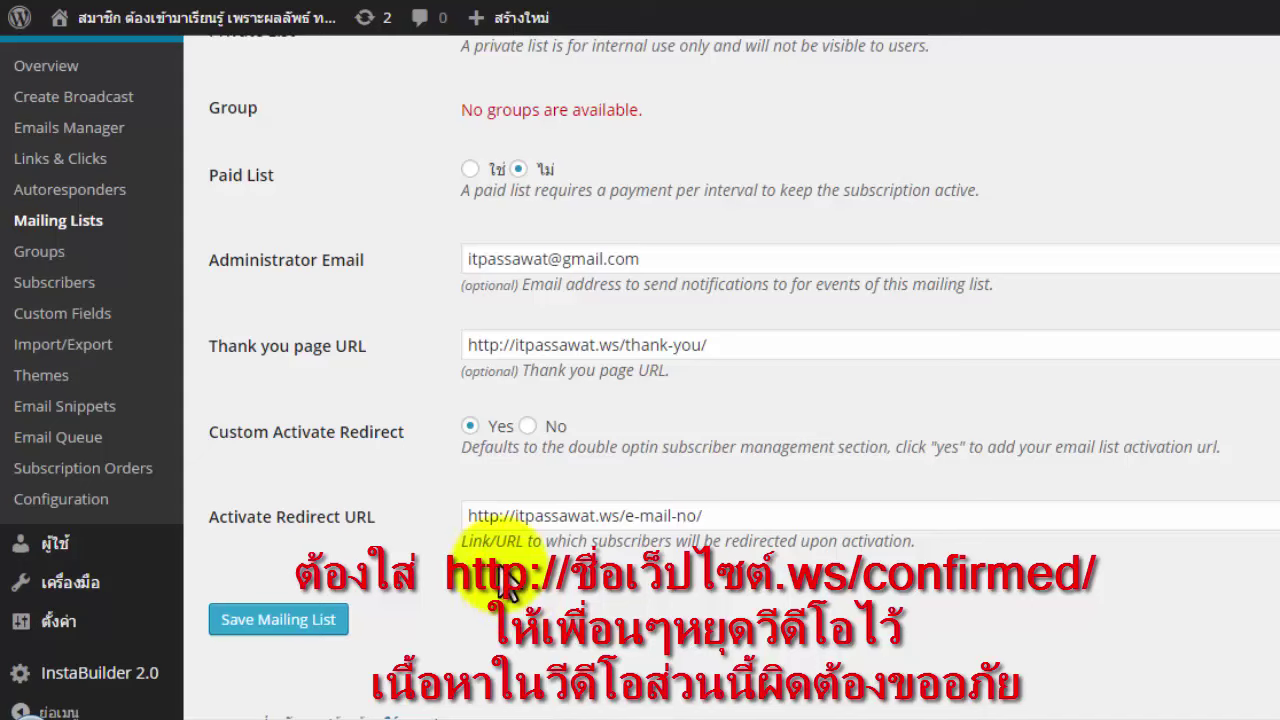
# Save the รายชื่อผู้สนใจ list so it appears as list 2 with shortcode [newssubscribe list="2"].
pyautogui.click(281, 625)
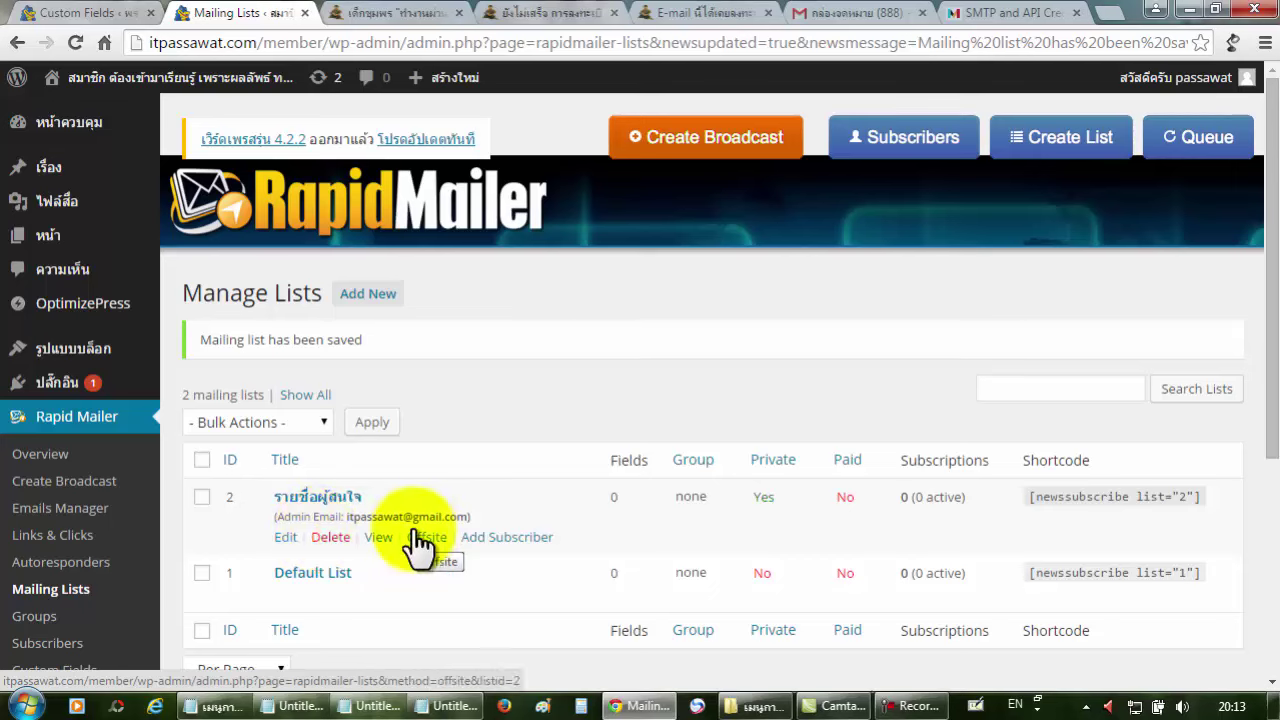
pyautogui.moveTo(1263, 238); pyautogui.dragTo(1257, 329)
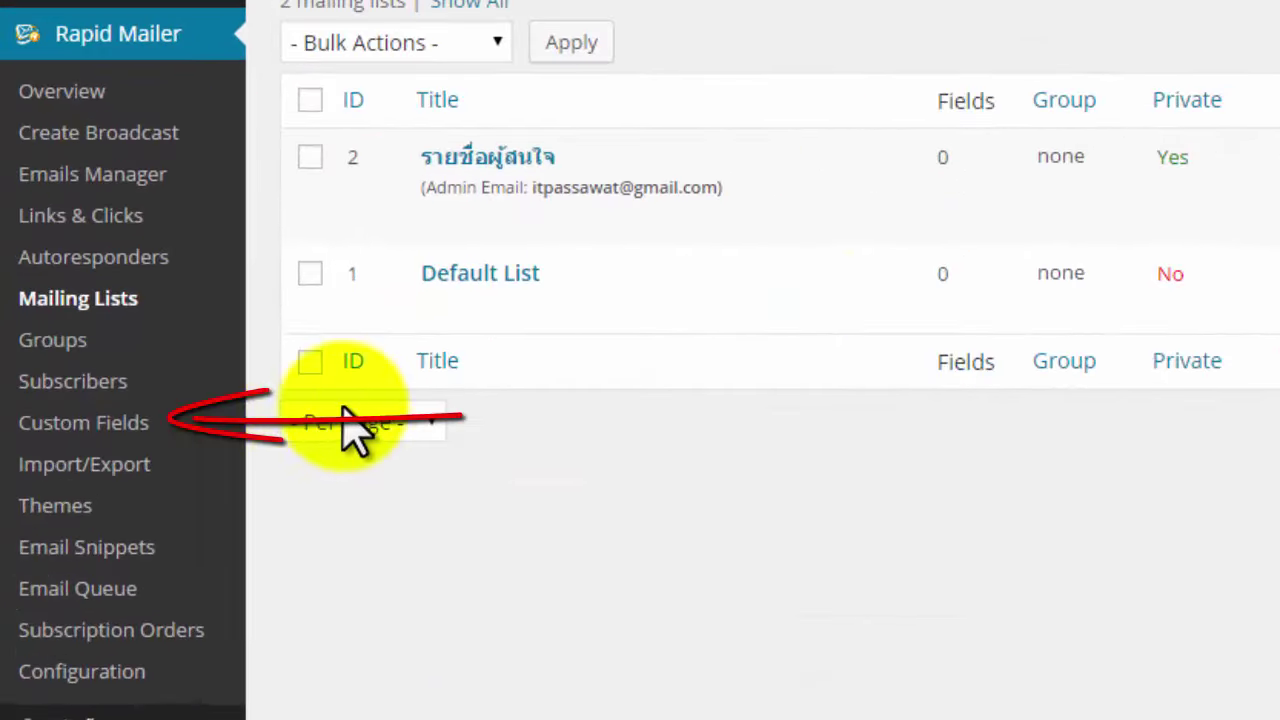
# Go to the Custom Fields page from the Rapid Mailer sidebar.
pyautogui.click(107, 425)
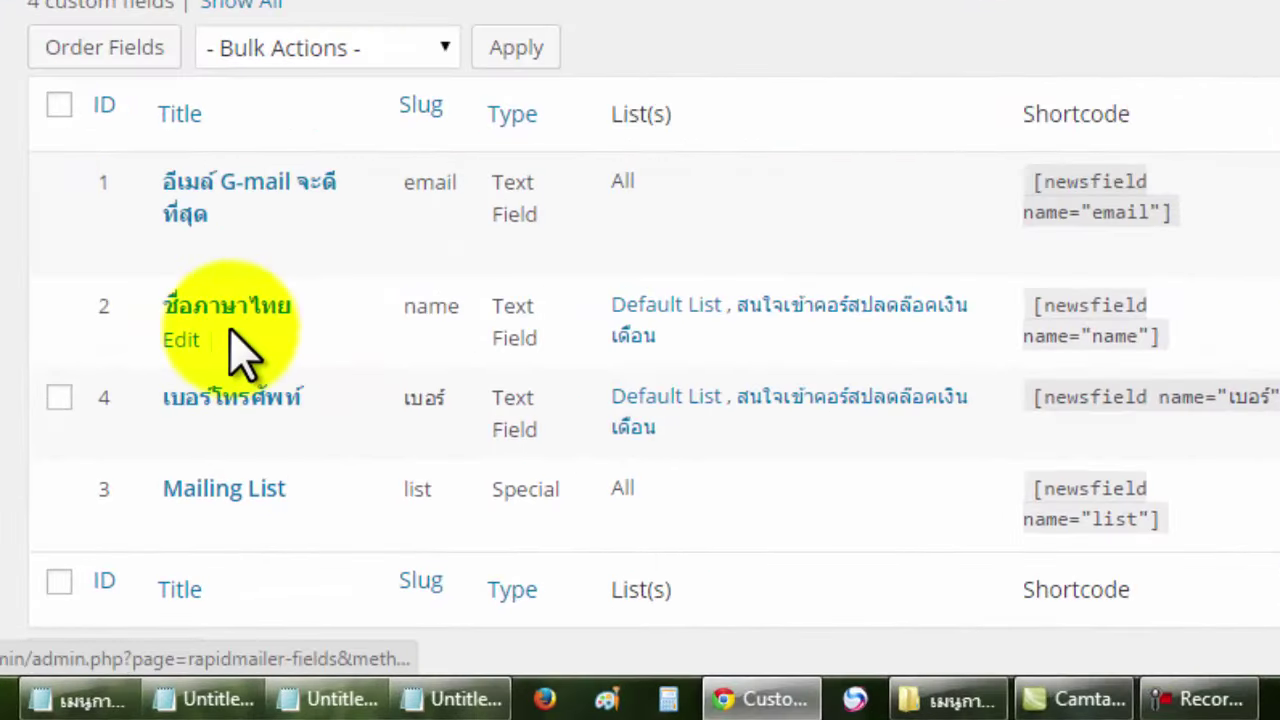
# Save the ชื่อภาษาไทย field shown only on Default List and สนใจเข้าคอร์สปลดล็อคเงินเดือน.
pyautogui.click(177, 341)
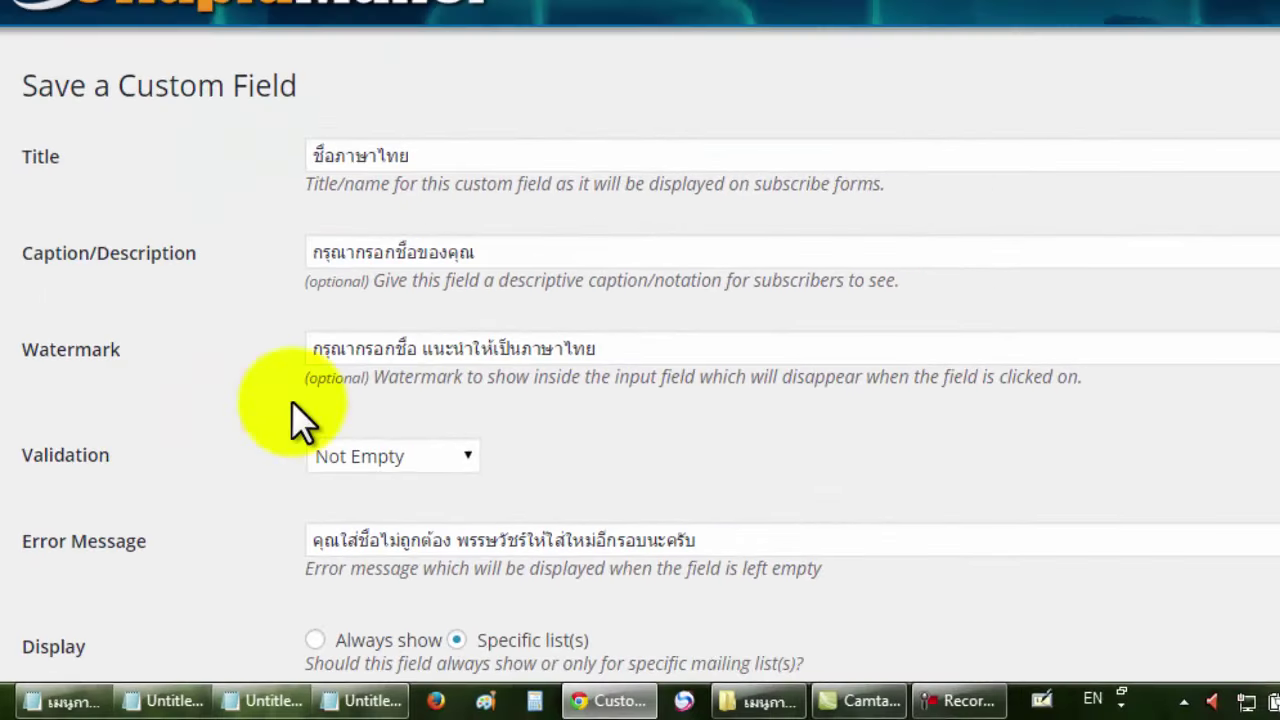
pyautogui.scroll(-3, 815, 300)
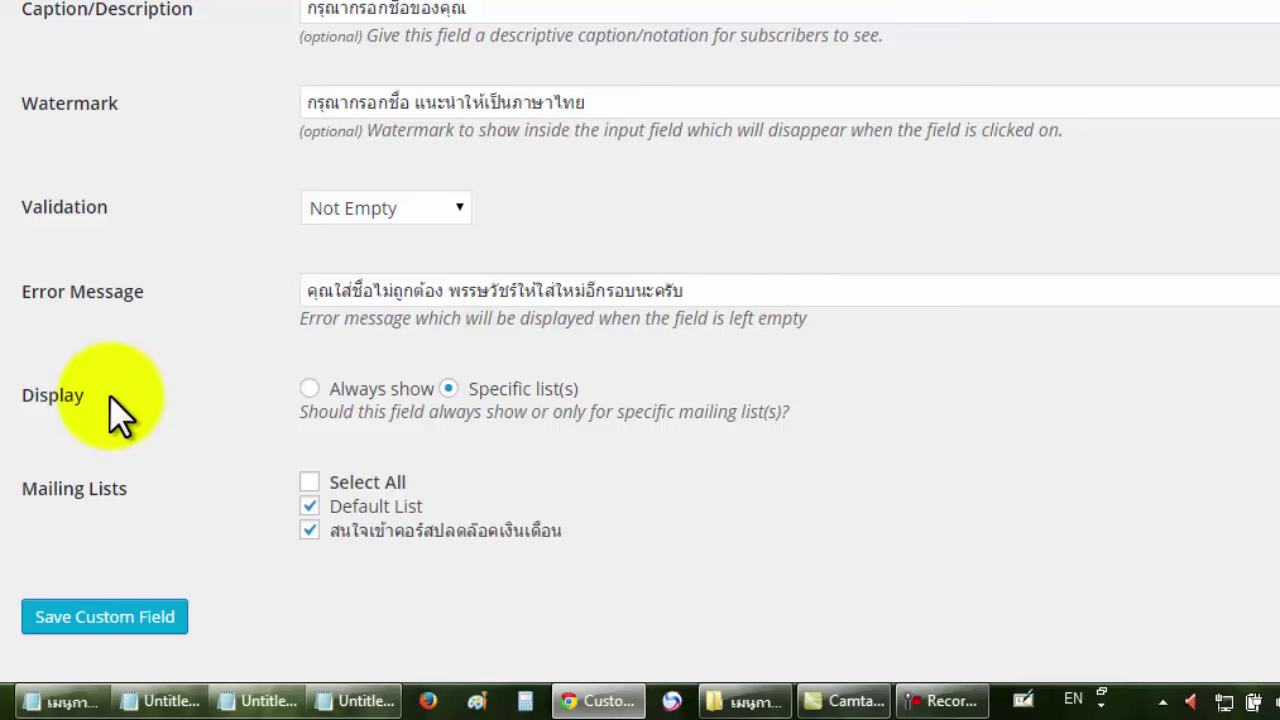
pyautogui.click(309, 388)
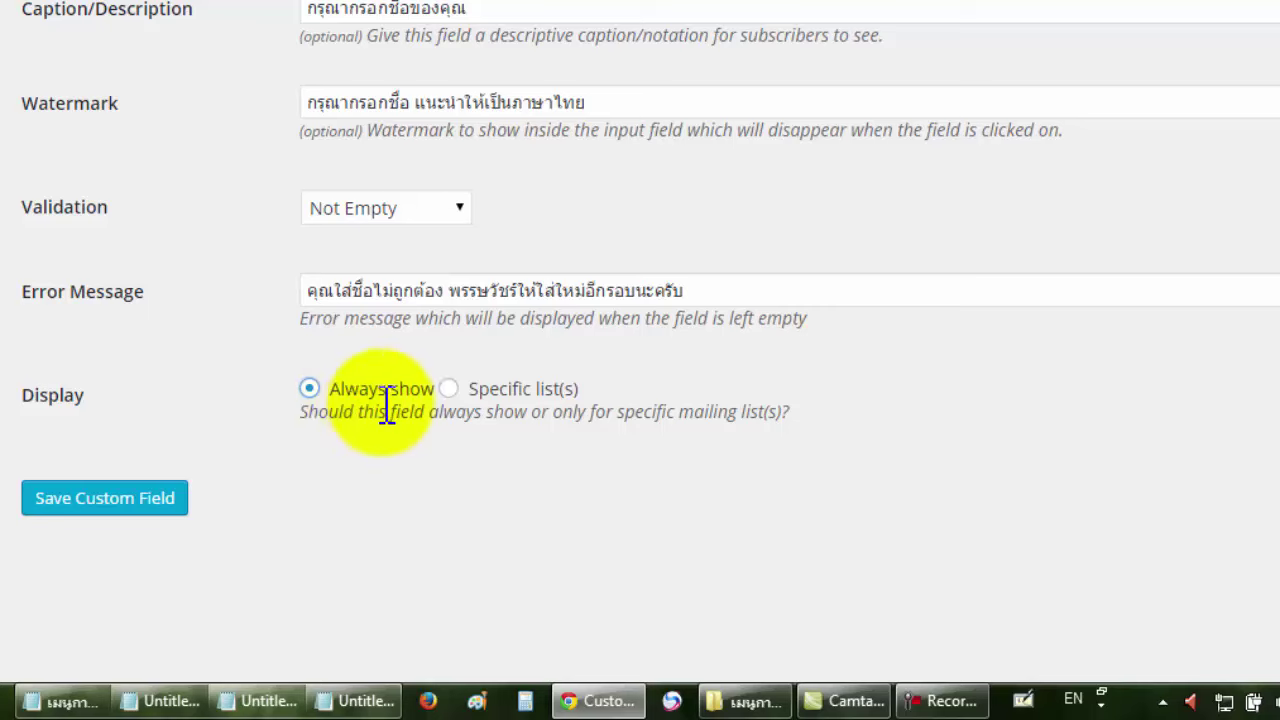
pyautogui.click(449, 389)
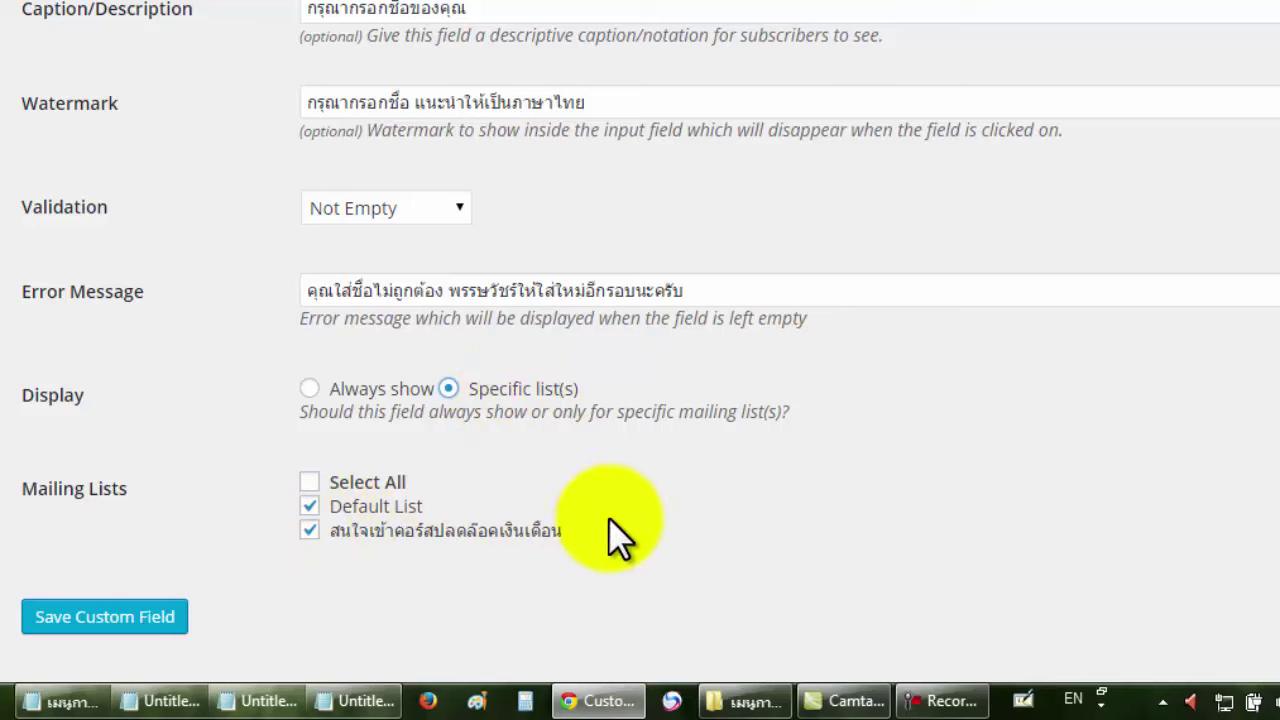
pyautogui.moveTo(606, 539); pyautogui.dragTo(331, 531)
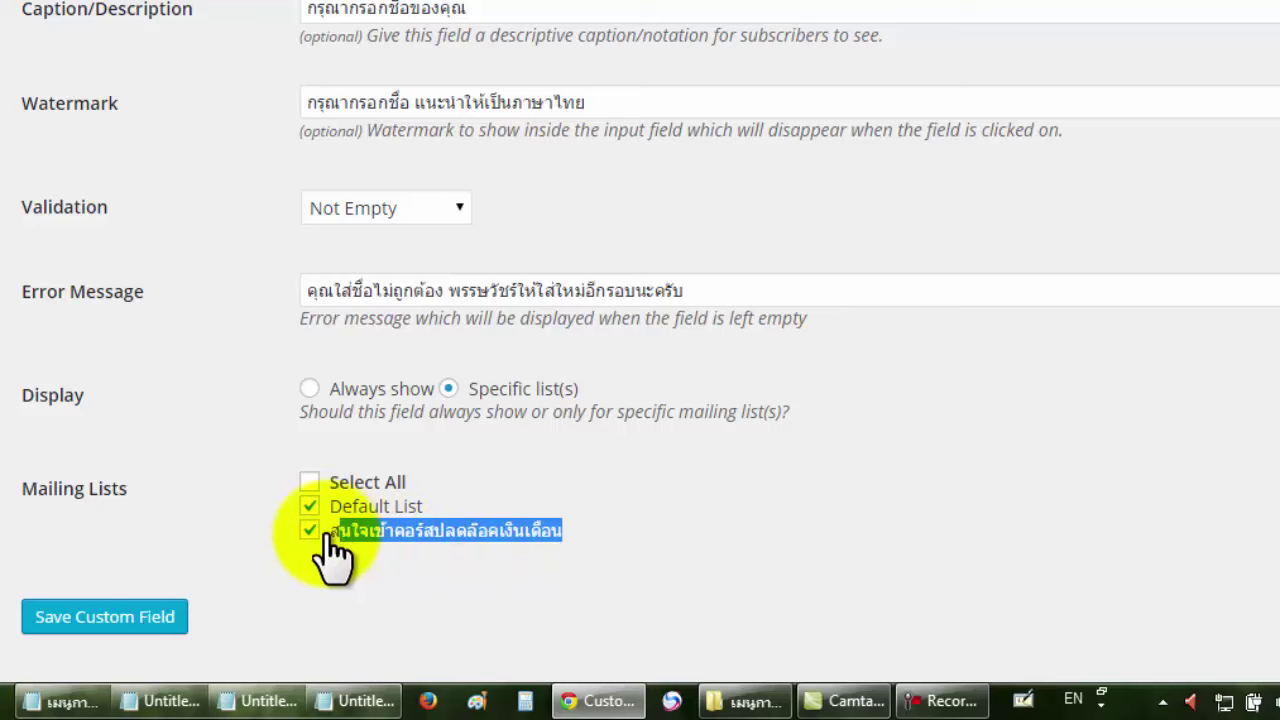
pyautogui.click(269, 537)
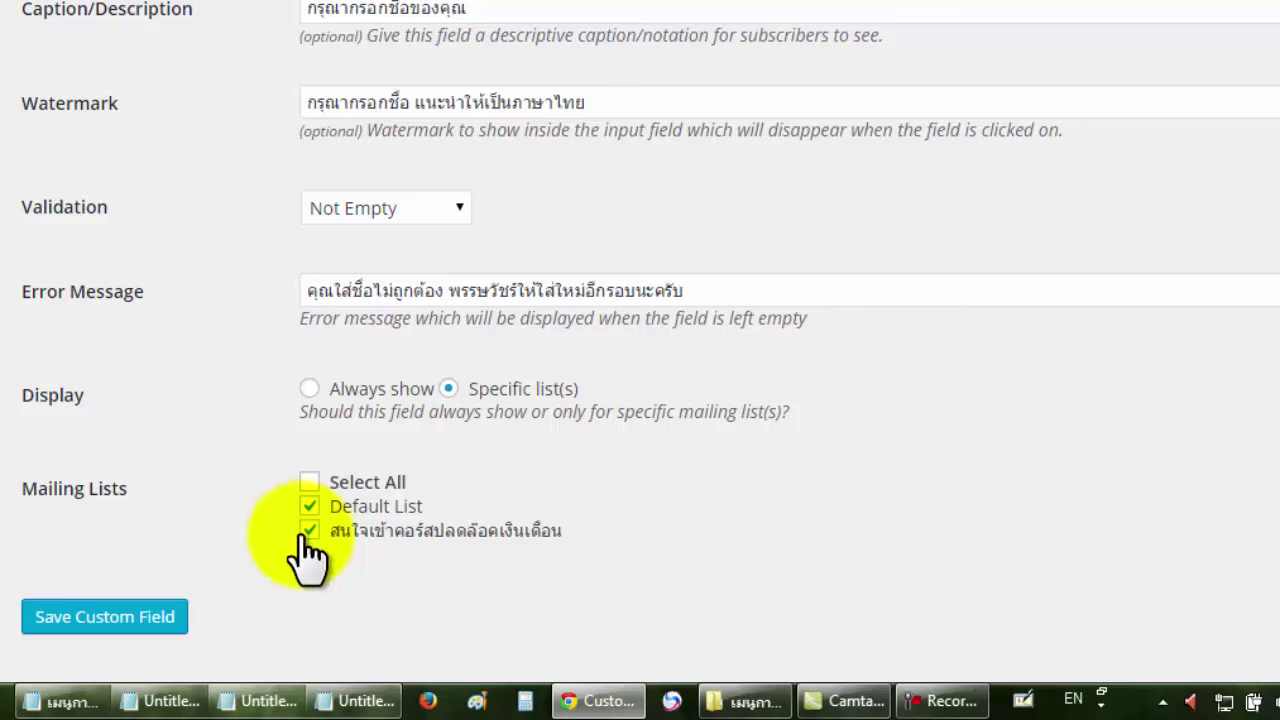
pyautogui.click(128, 620)
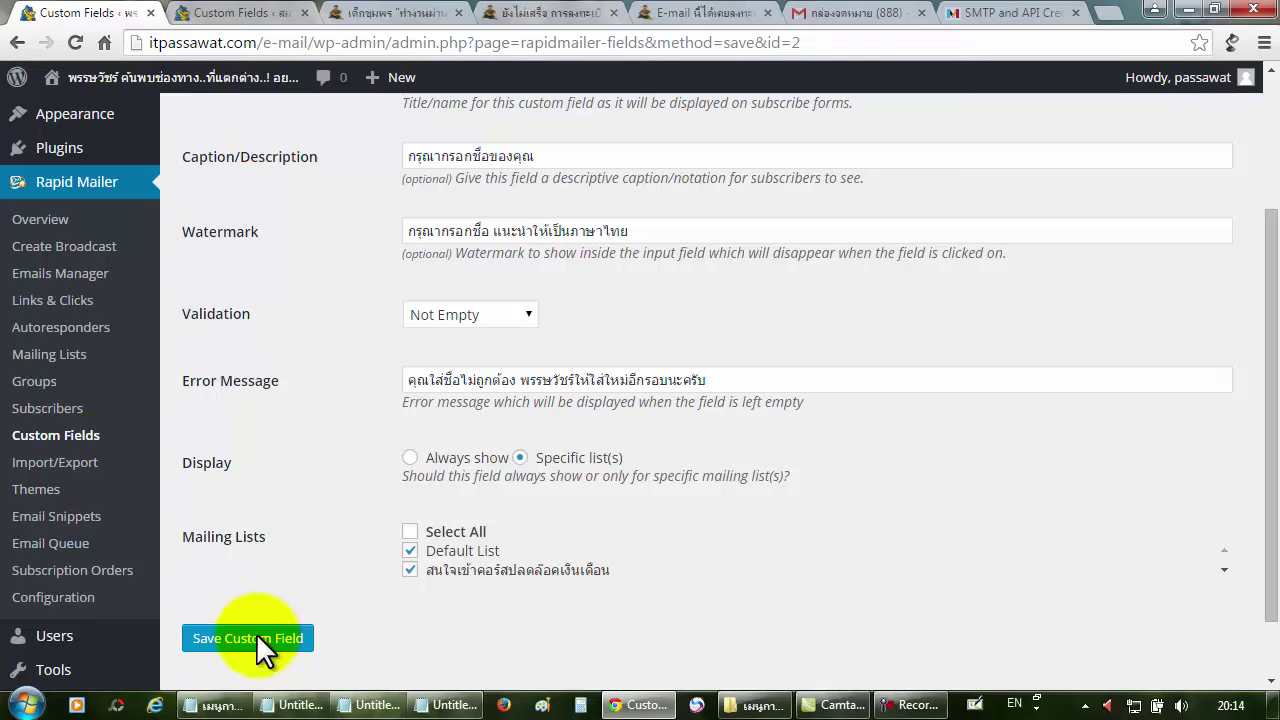
pyautogui.click(77, 440)
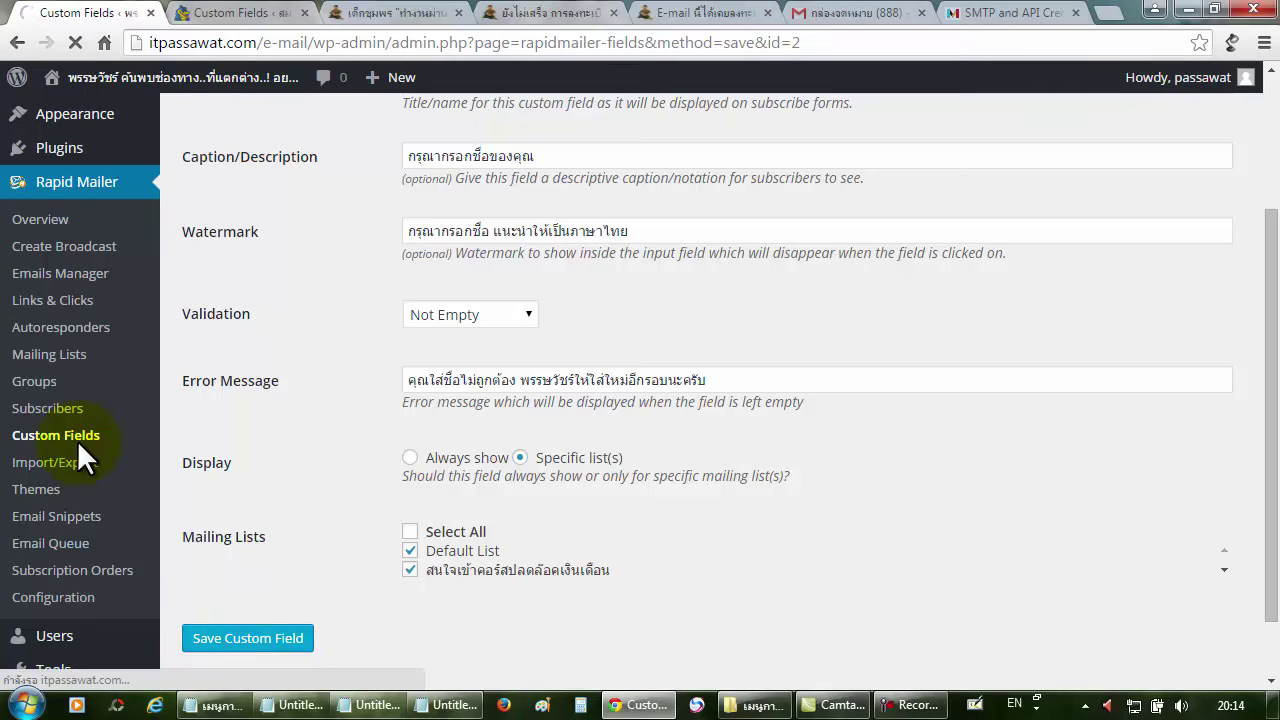
# Confirm both name and phone fields list Default List and สนใจเข้าคอร์สปลดล็อคเงินเดือน.
pyautogui.click(272, 640)
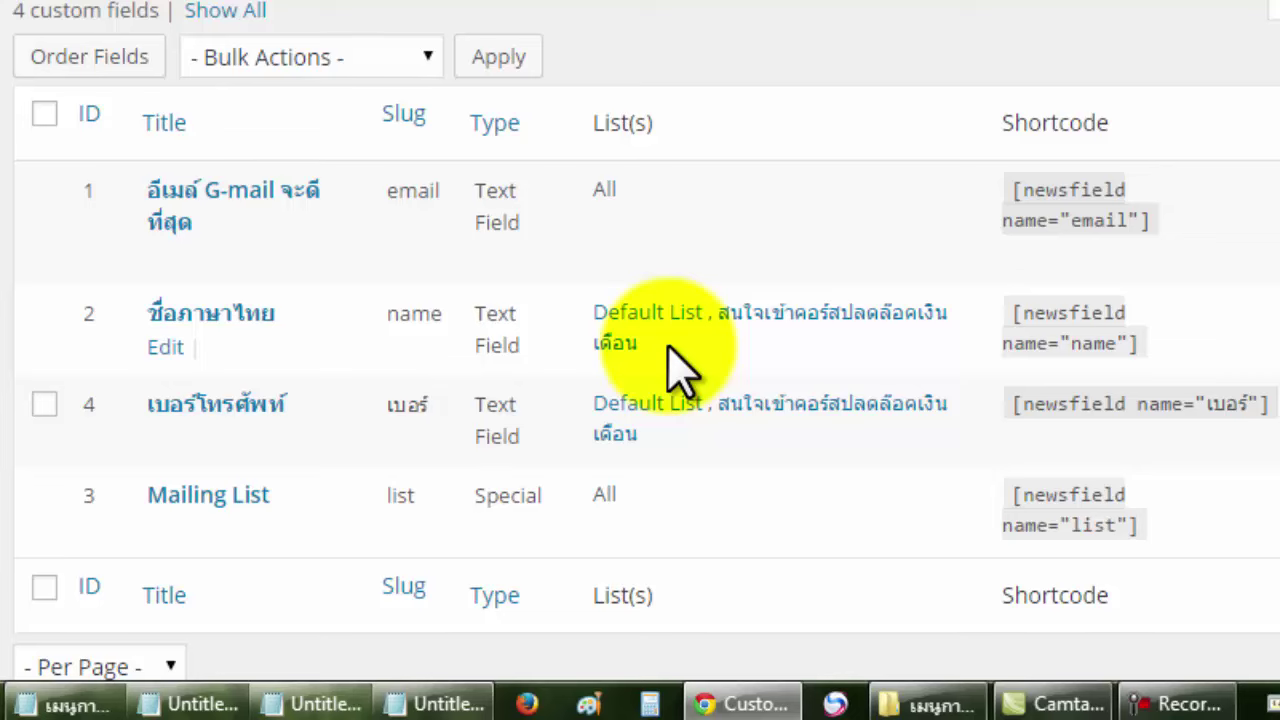
pyautogui.moveTo(668, 343); pyautogui.dragTo(590, 312)
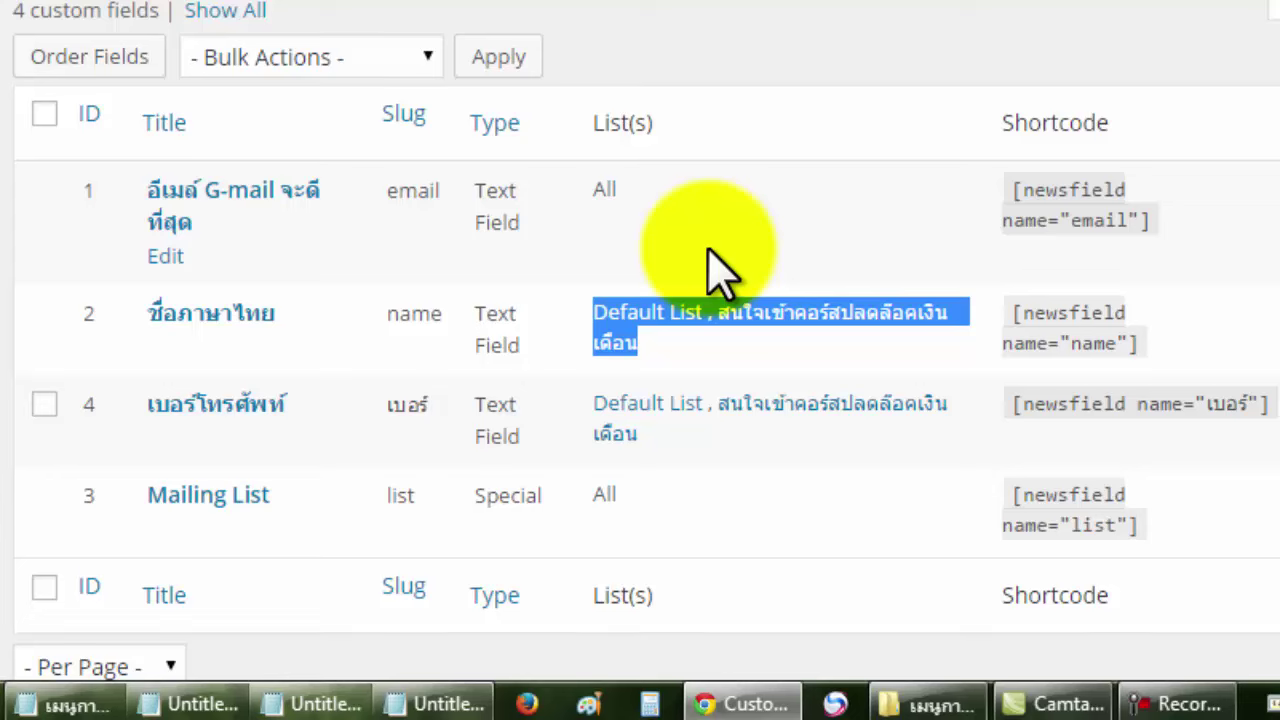
pyautogui.click(708, 249)
pyautogui.moveTo(329, 466)
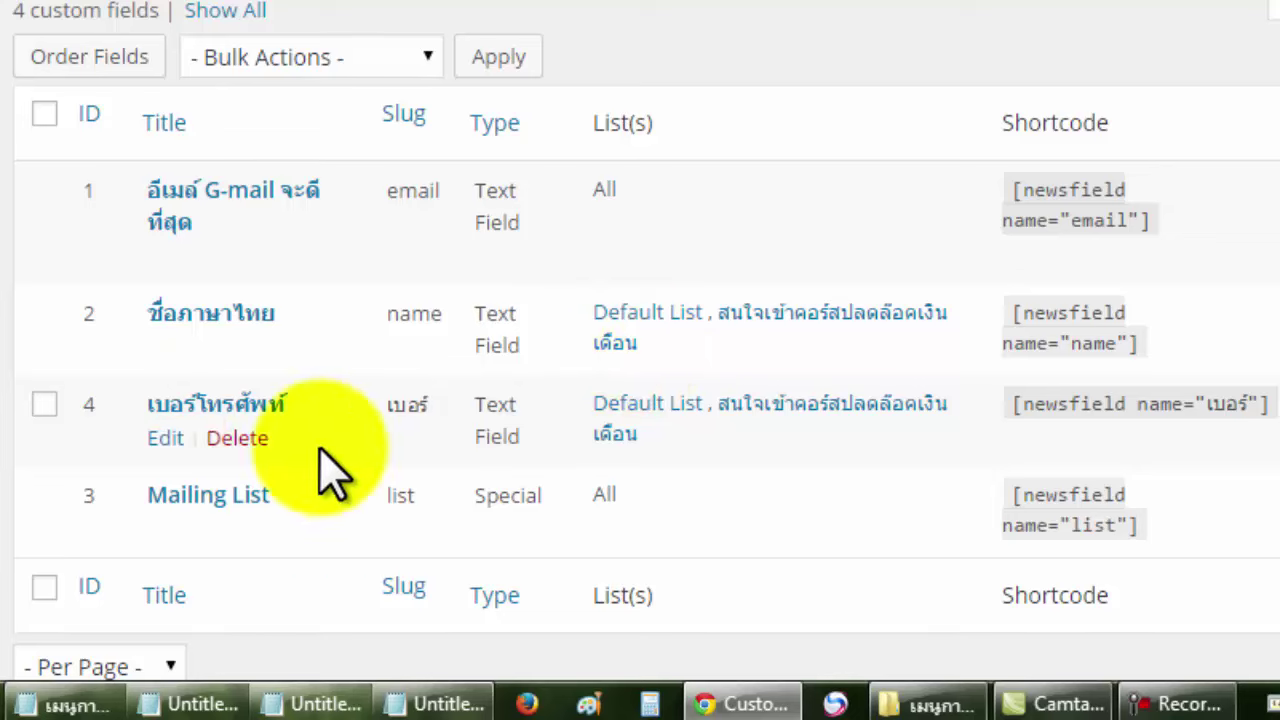
# Keep the เบอร์โทรศัพท์ field limited to Default List and สนใจเข้าคอร์สปลดล็อคเงินเดือน.
pyautogui.click(166, 440)
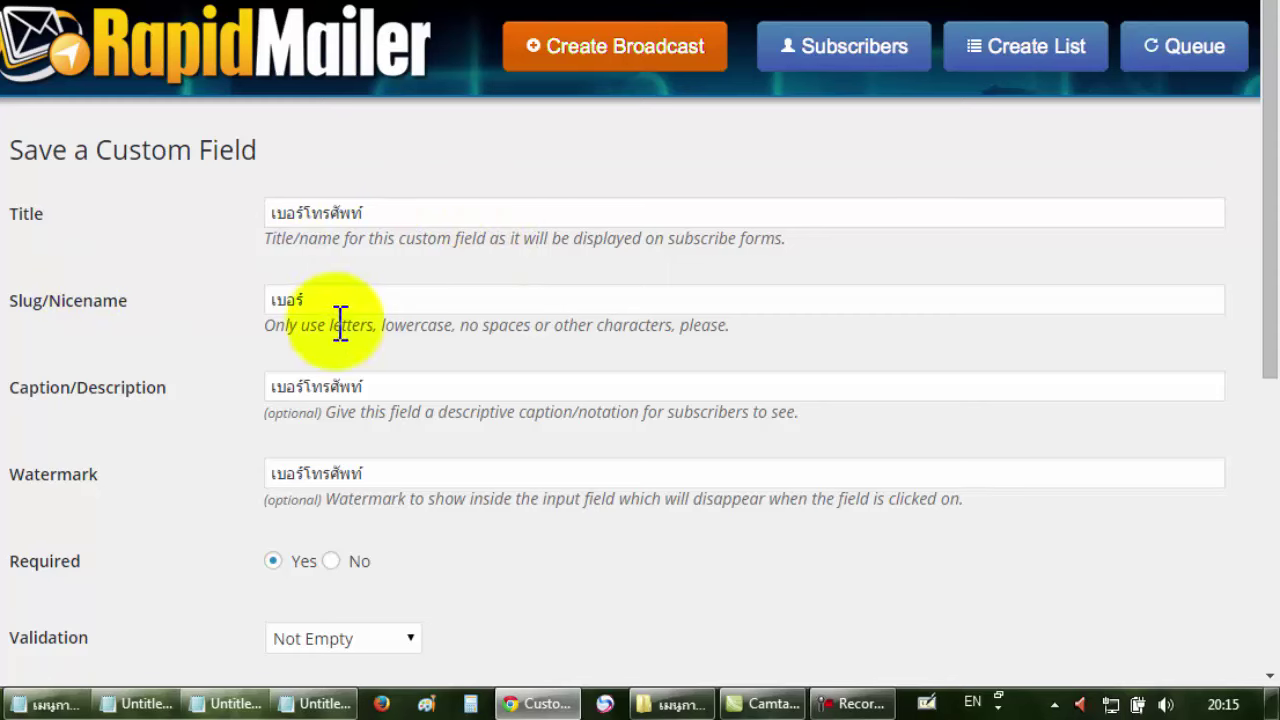
pyautogui.scroll(-5, 688, 324)
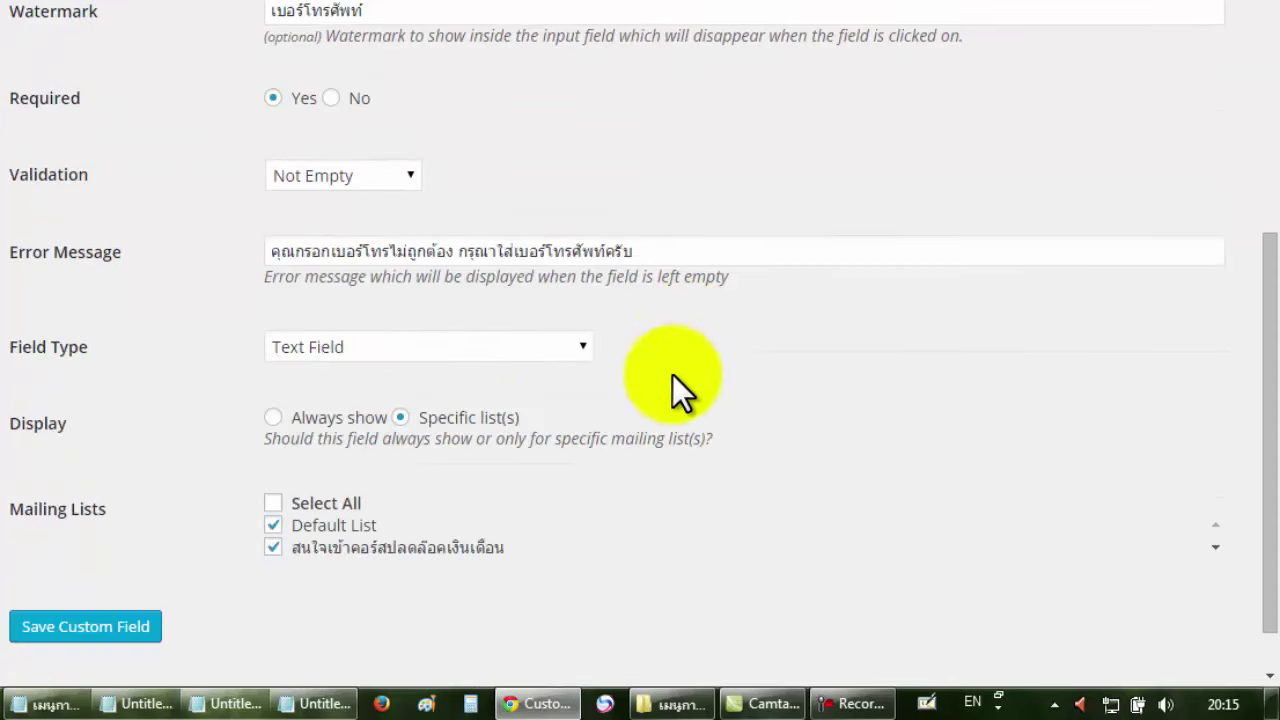
pyautogui.moveTo(81, 430); pyautogui.dragTo(28, 428)
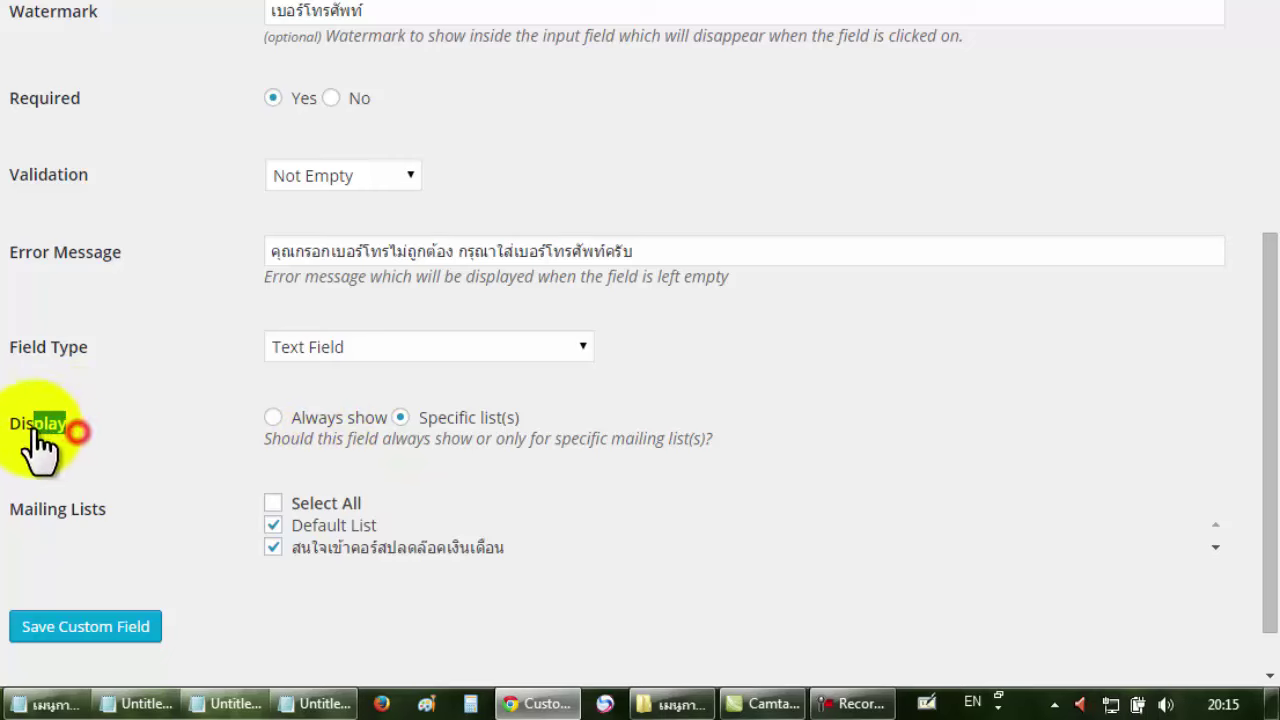
pyautogui.click(283, 416)
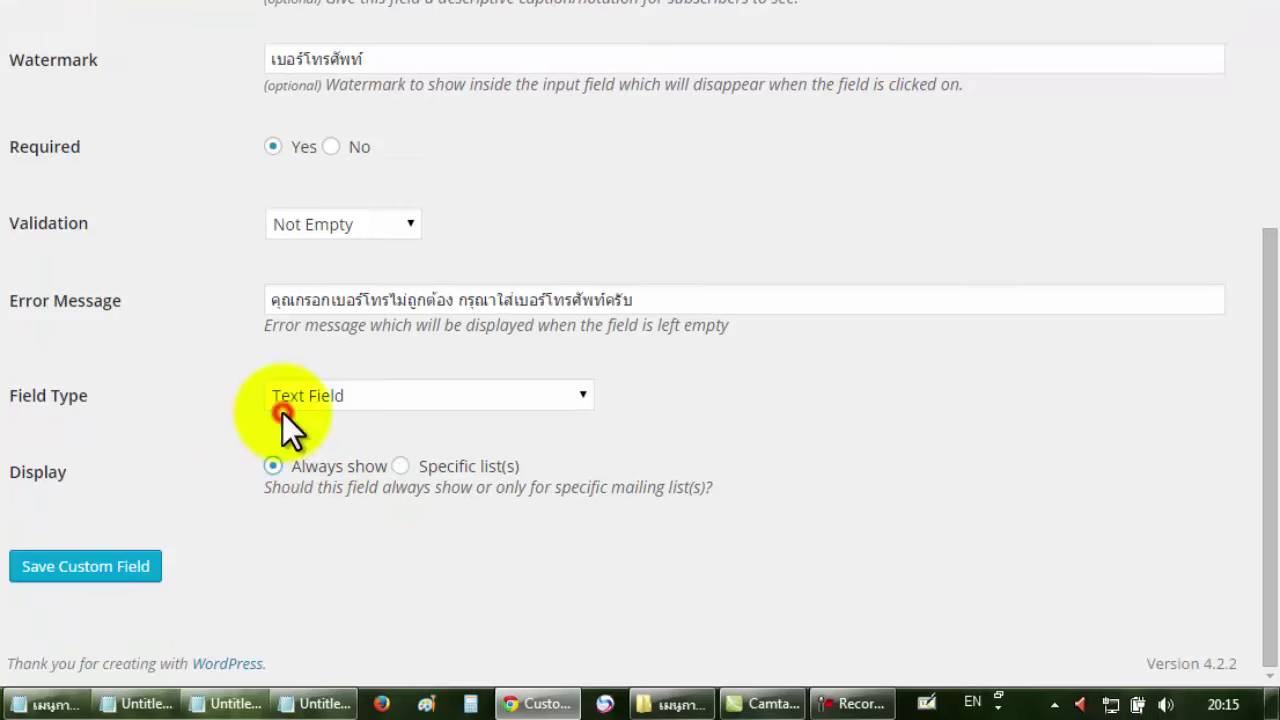
pyautogui.click(401, 467)
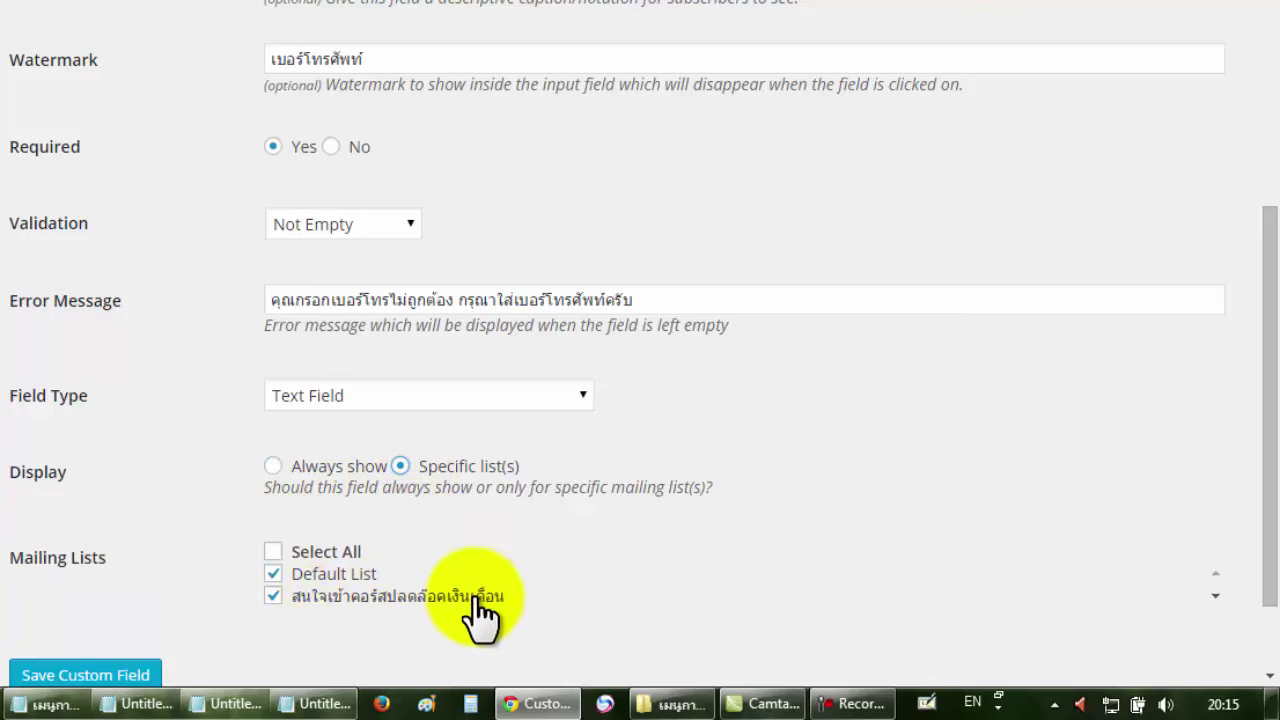
pyautogui.scroll(-1, 194, 580)
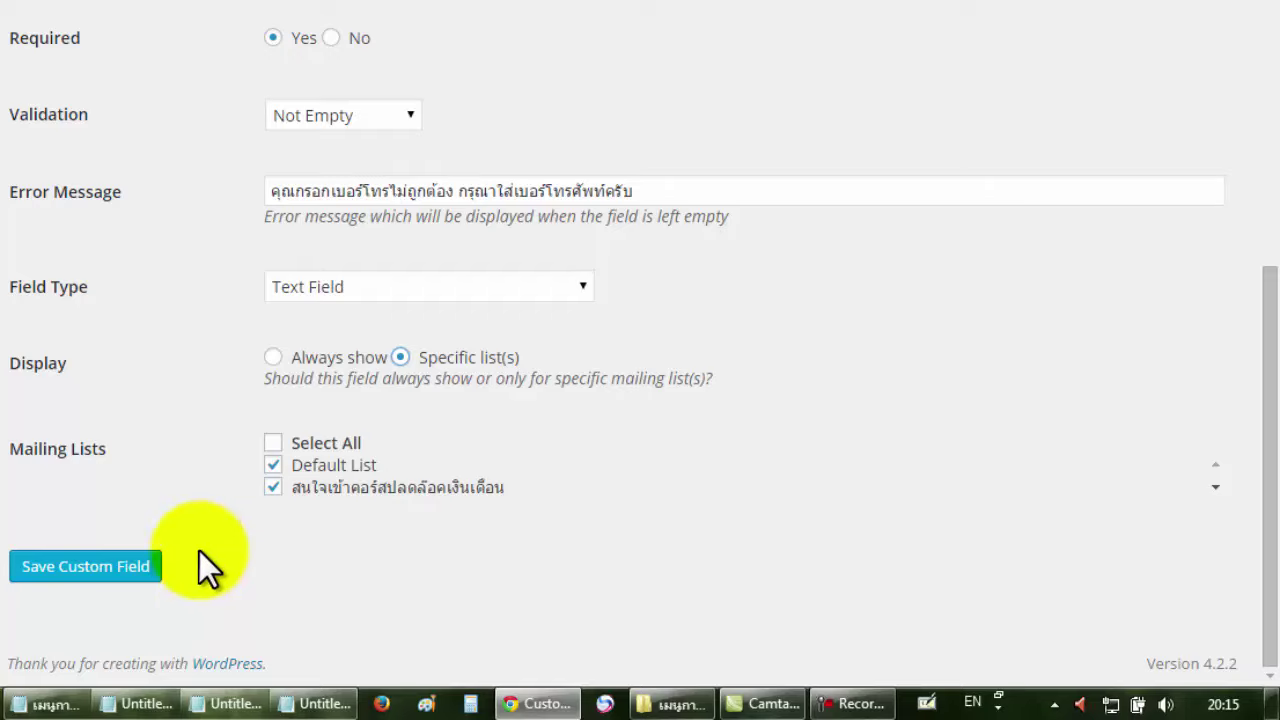
pyautogui.click(85, 358)
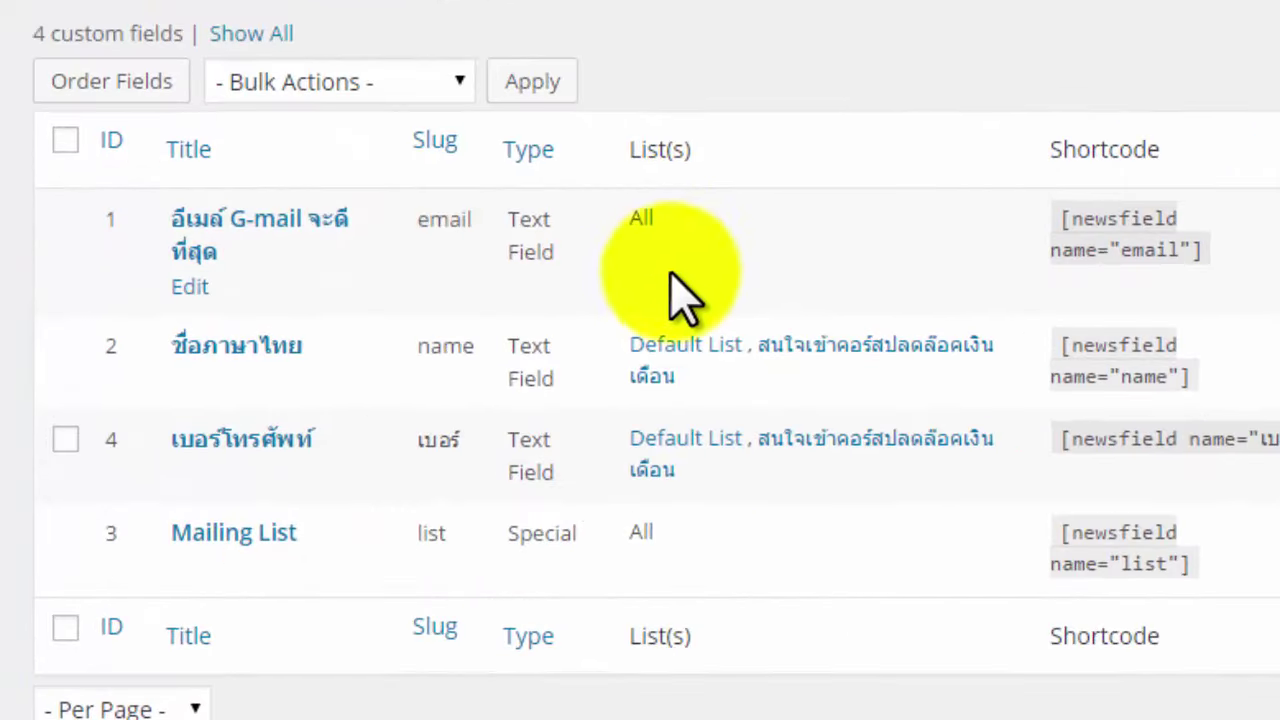
# Review which lists each custom field belongs to on Manage Custom Fields.
pyautogui.moveTo(702, 392); pyautogui.dragTo(757, 344)
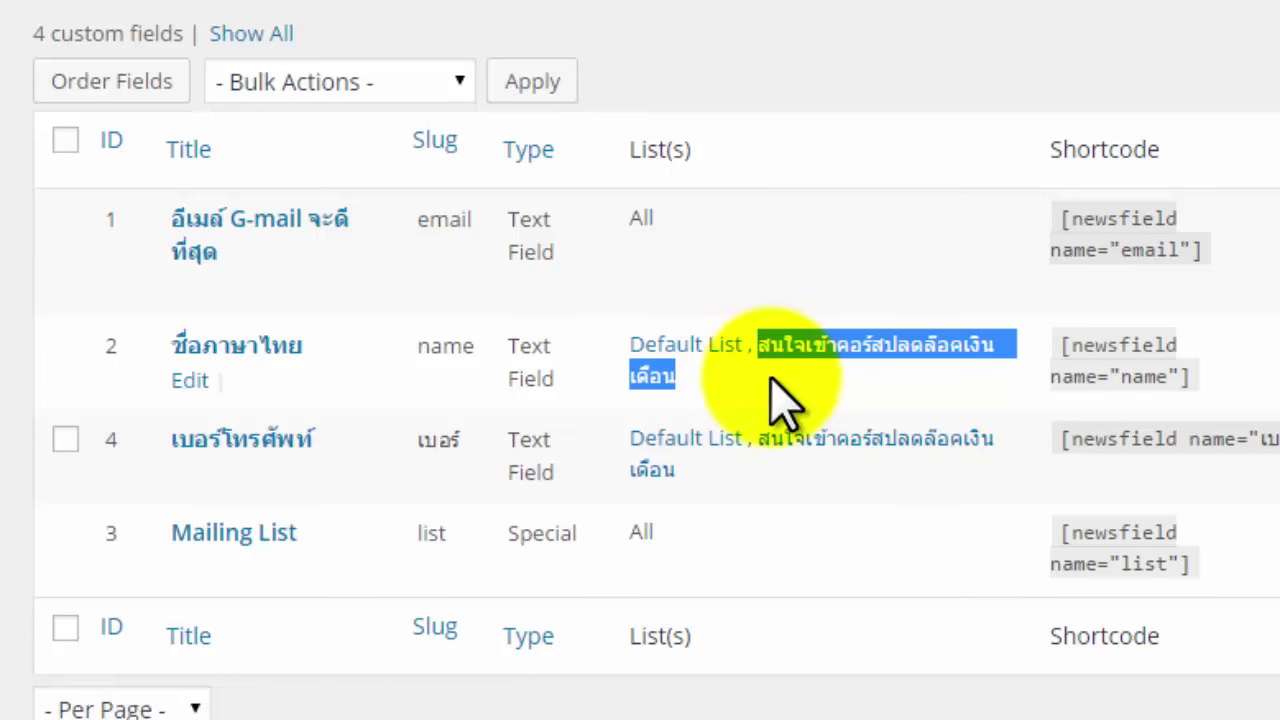
pyautogui.click(772, 382)
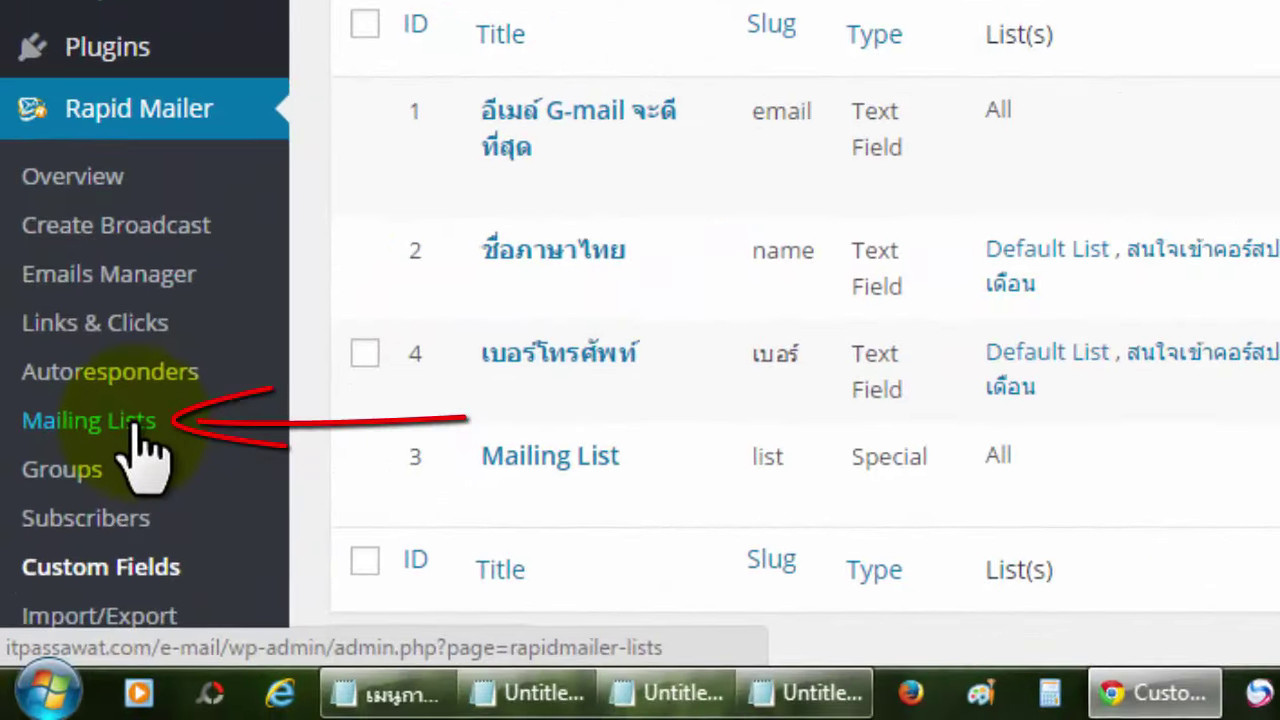
# Open the สนใจเข้าคอร์สปลดล็อคเงินเดือน mailing list for editing from the lists overview.
pyautogui.click(135, 425)
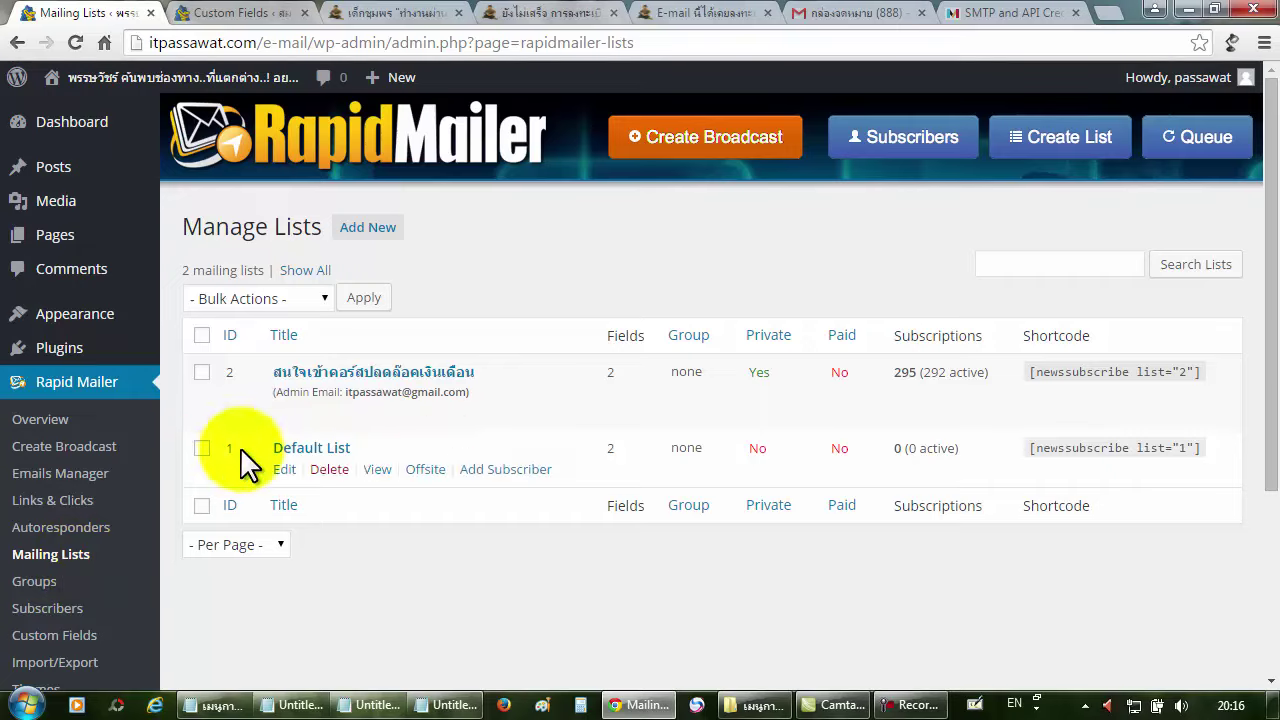
pyautogui.moveTo(290, 418)
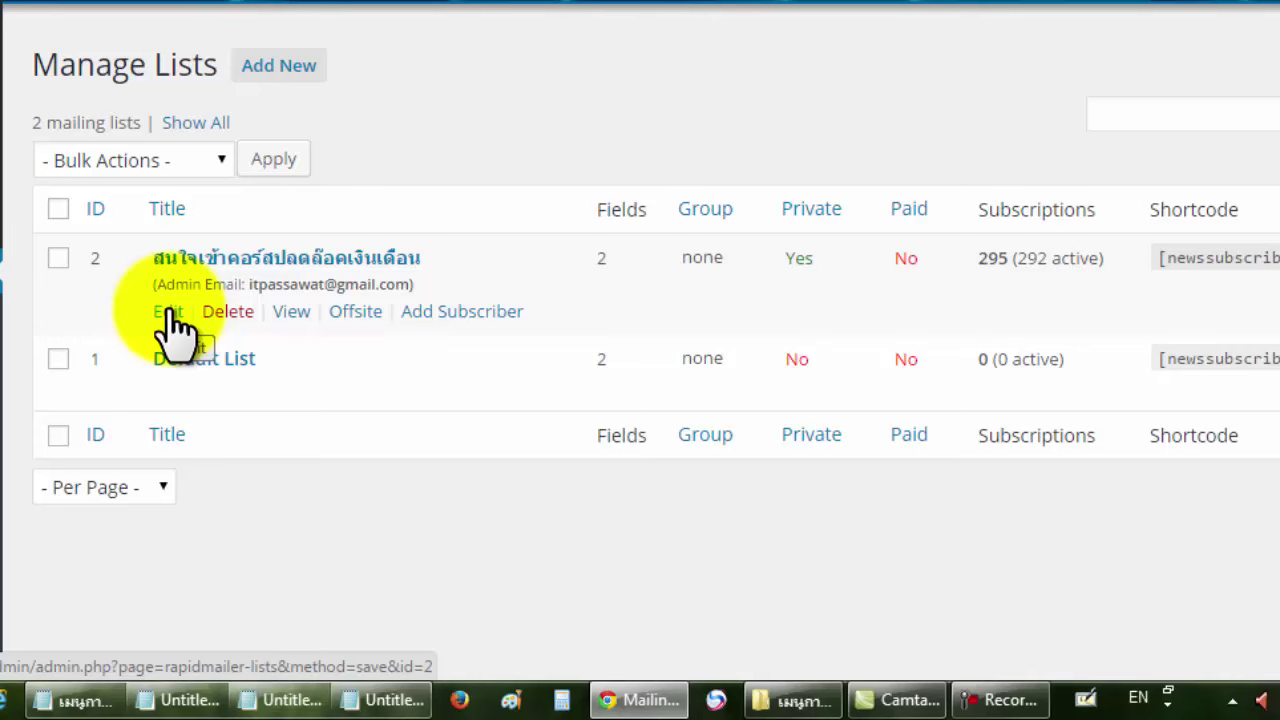
pyautogui.click(168, 318)
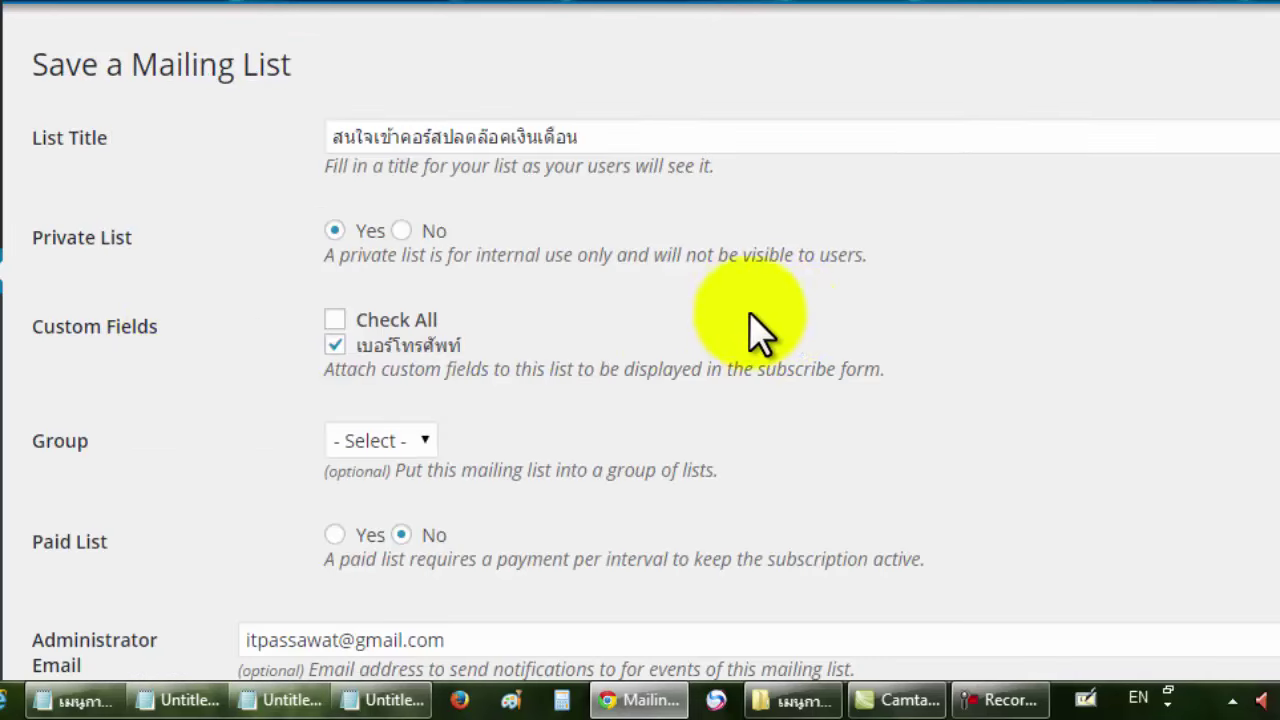
pyautogui.scroll(-1, 786, 329)
pyautogui.scroll(1, 786, 329)
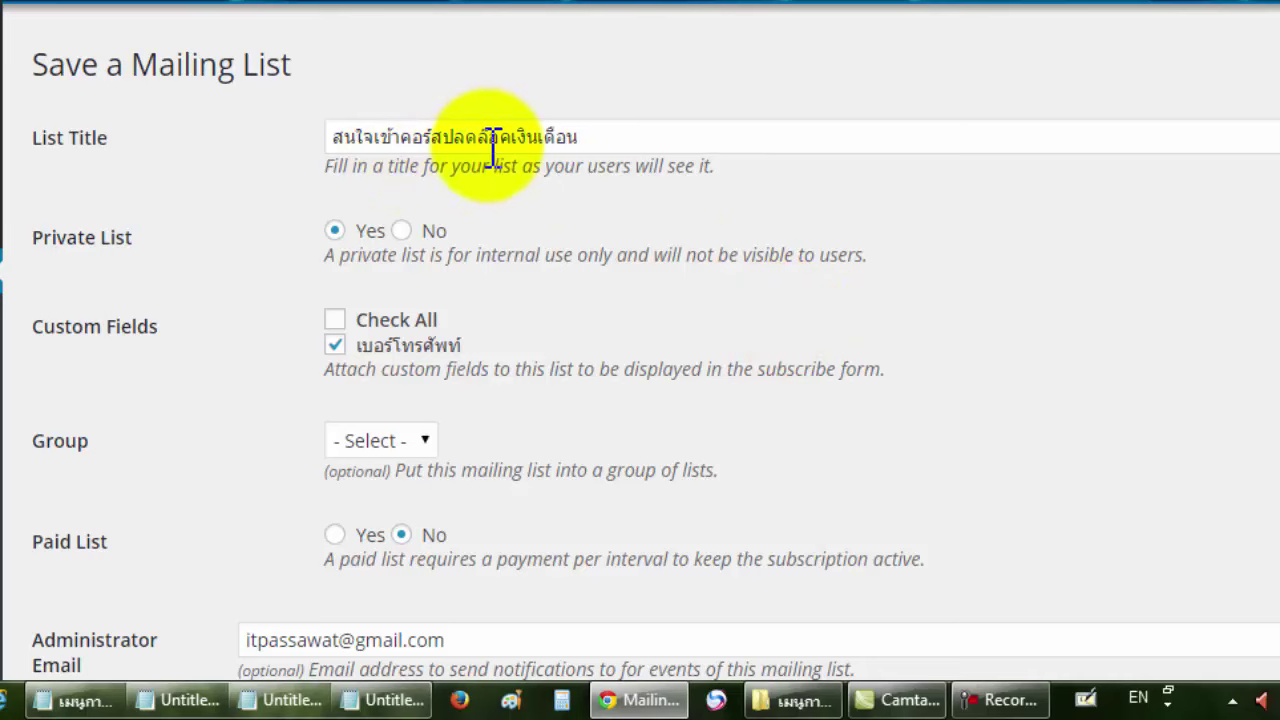
pyautogui.scroll(-1, 492, 150)
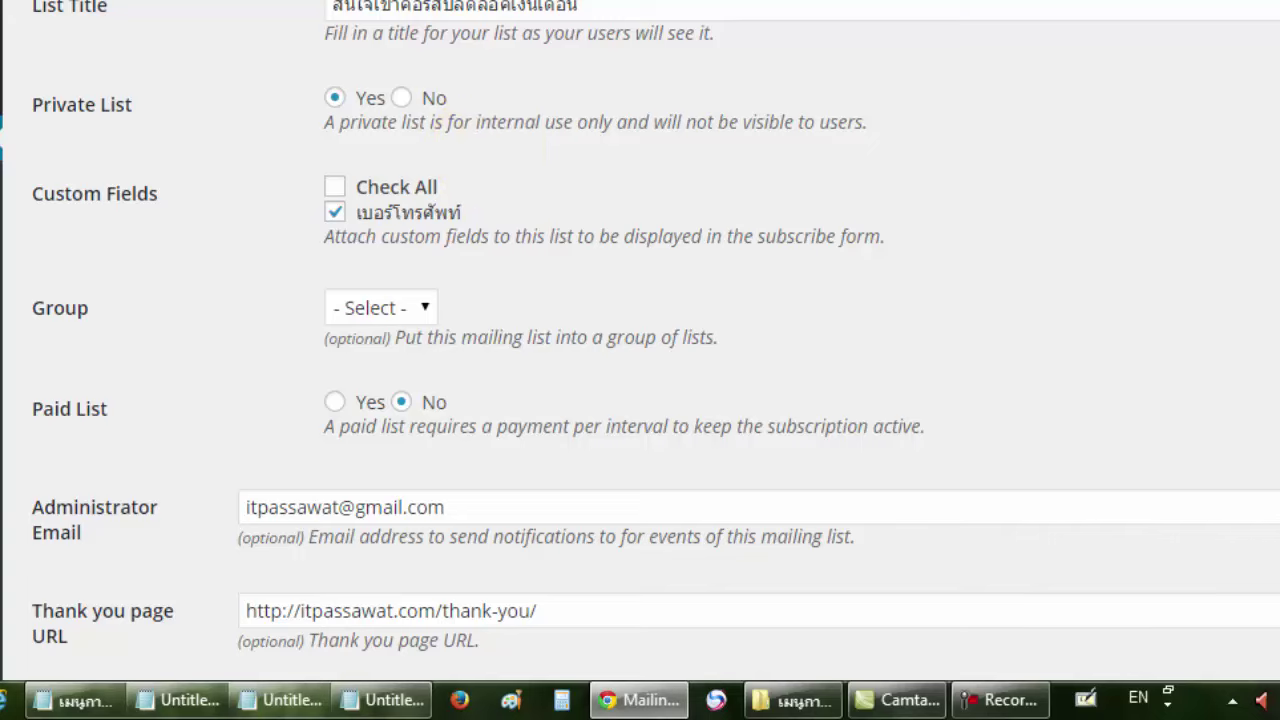
pyautogui.scroll(1, 486, 144)
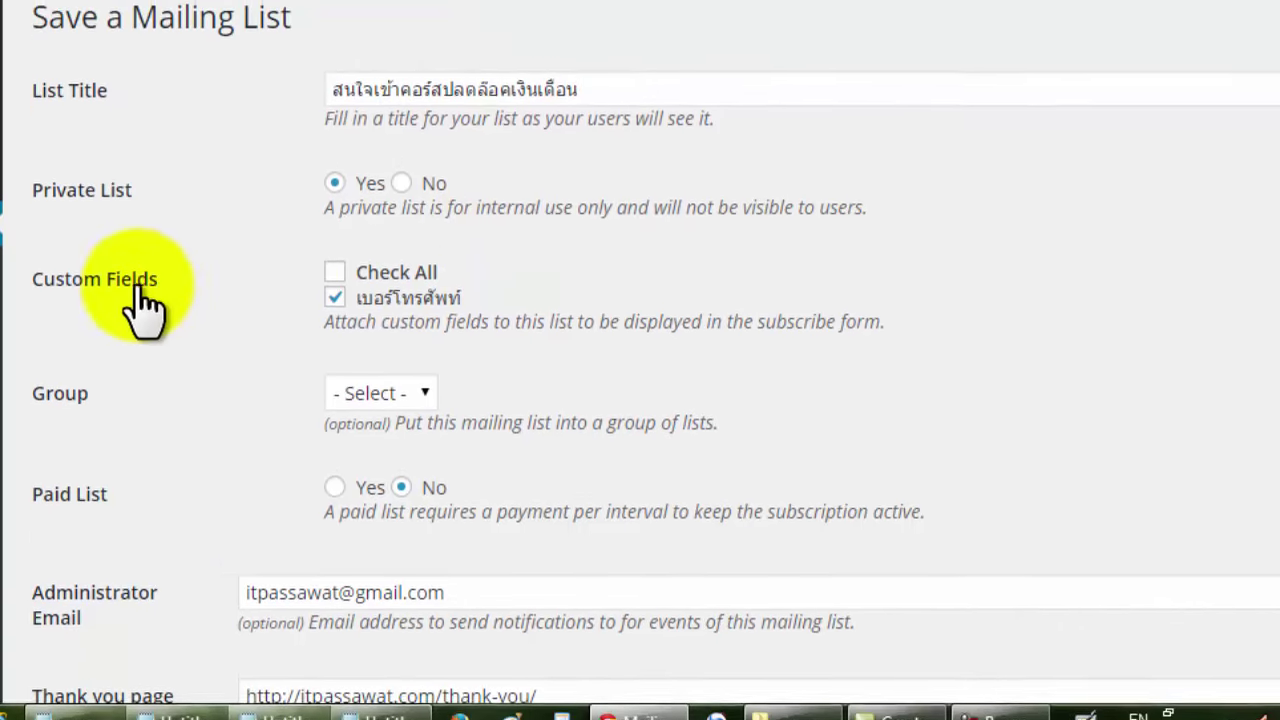
pyautogui.moveTo(30, 330); pyautogui.dragTo(33, 325)
pyautogui.click(100, 375)
pyautogui.click(175, 345)
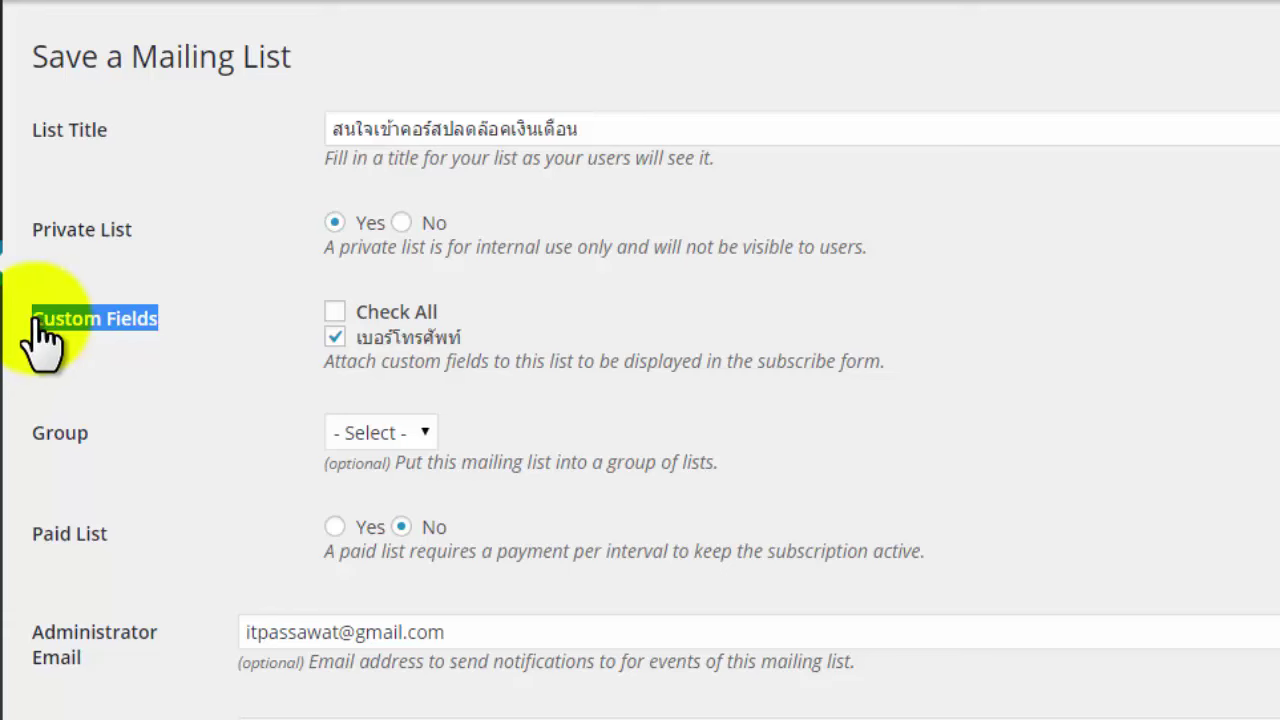
pyautogui.click(96, 368)
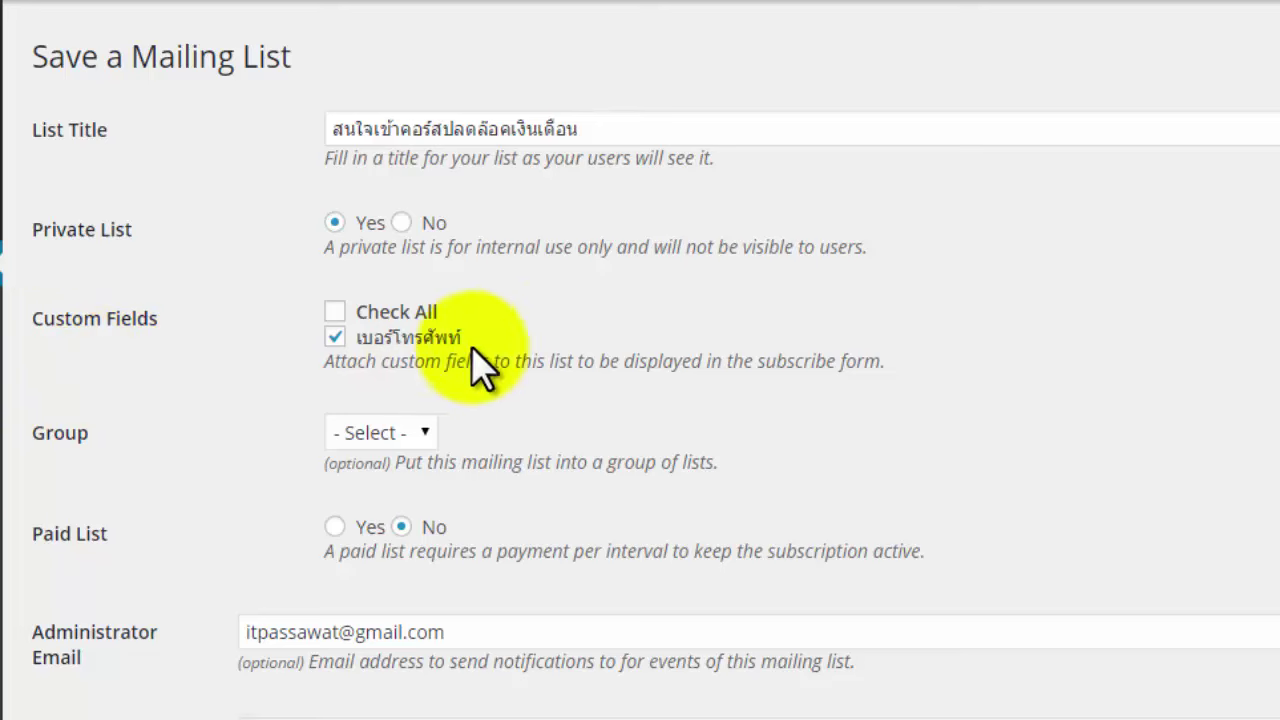
# Keep the เบอร์โทรศัพท์ custom field attached and leave Group at '- Select -'.
pyautogui.moveTo(508, 337); pyautogui.dragTo(367, 345)
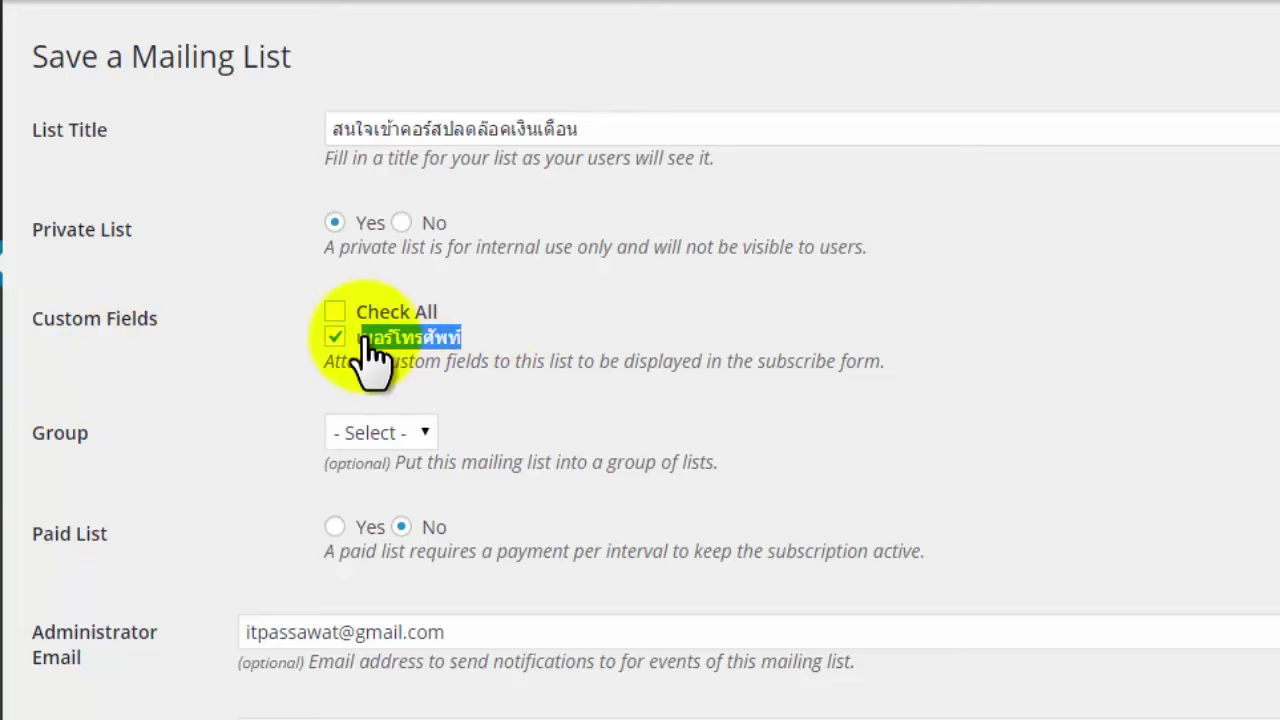
pyautogui.click(521, 324)
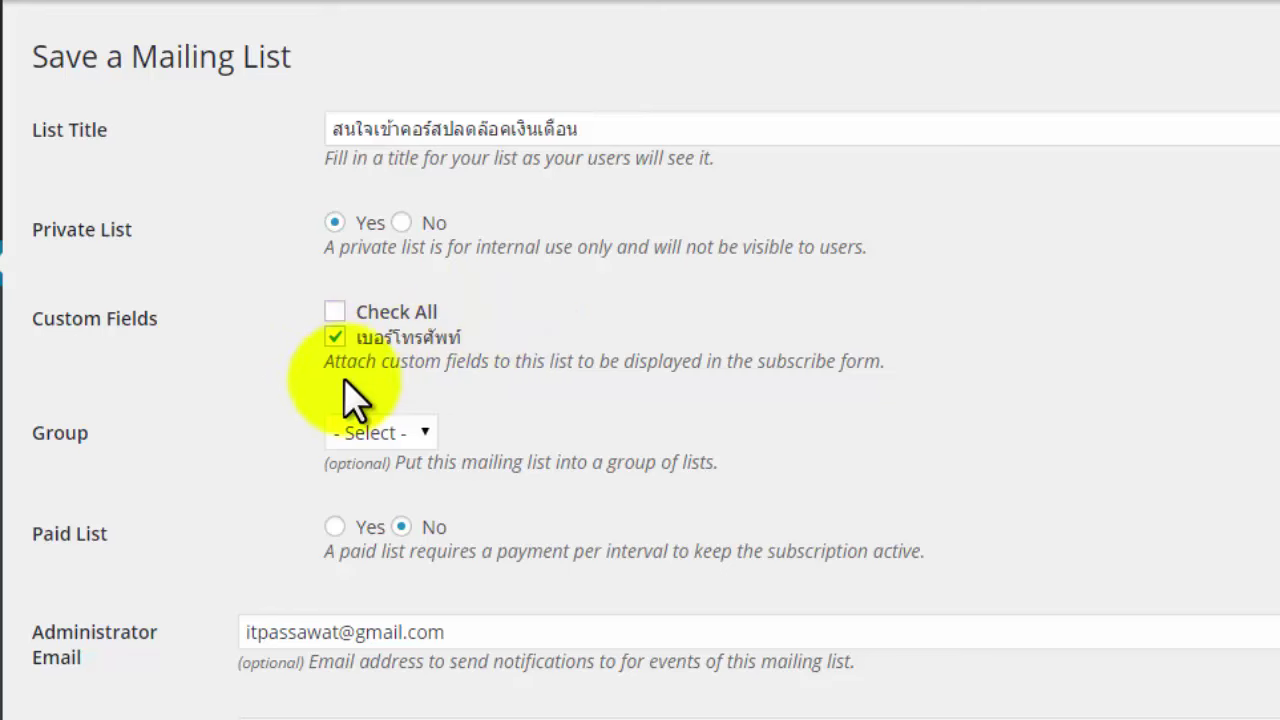
pyautogui.click(334, 338)
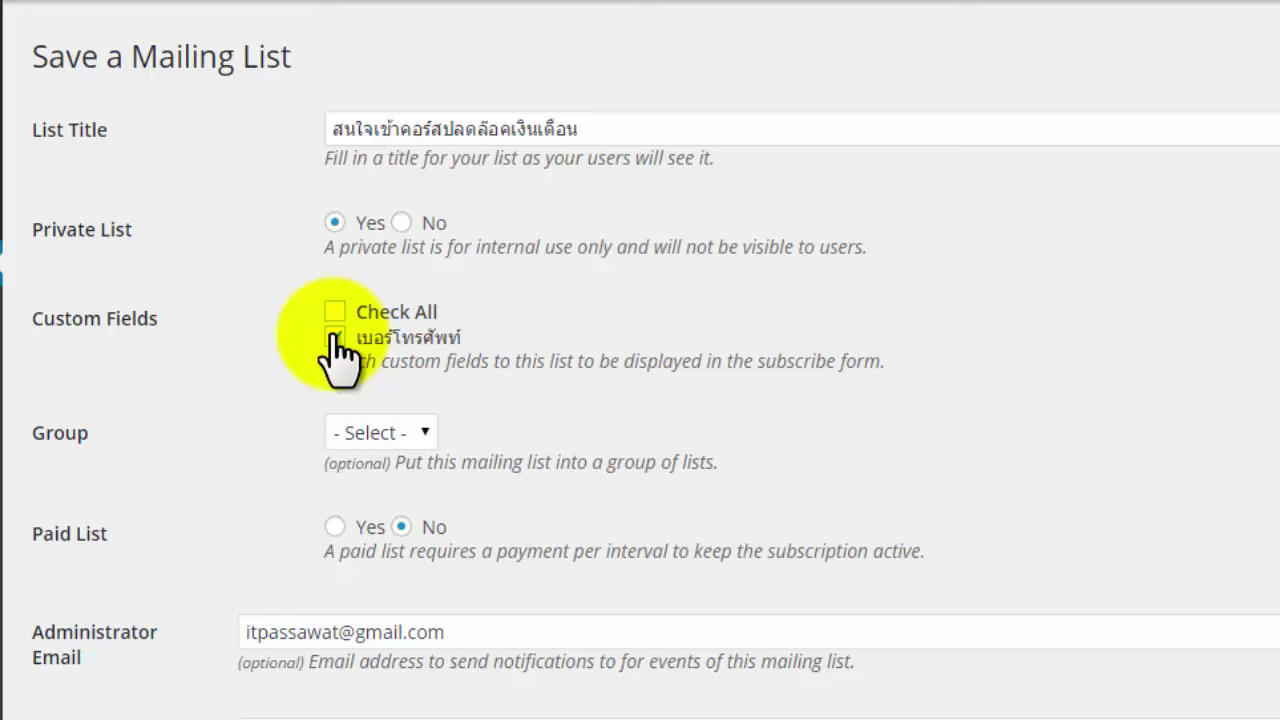
pyautogui.click(334, 338)
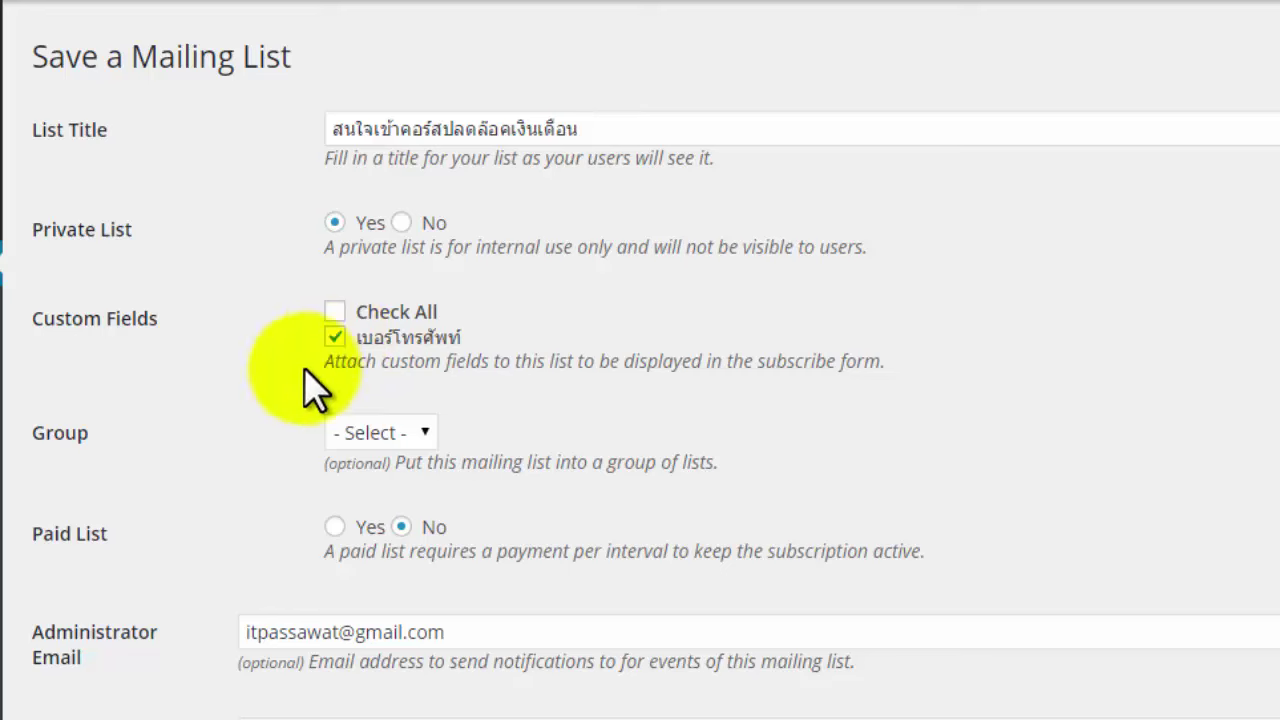
pyautogui.click(375, 444)
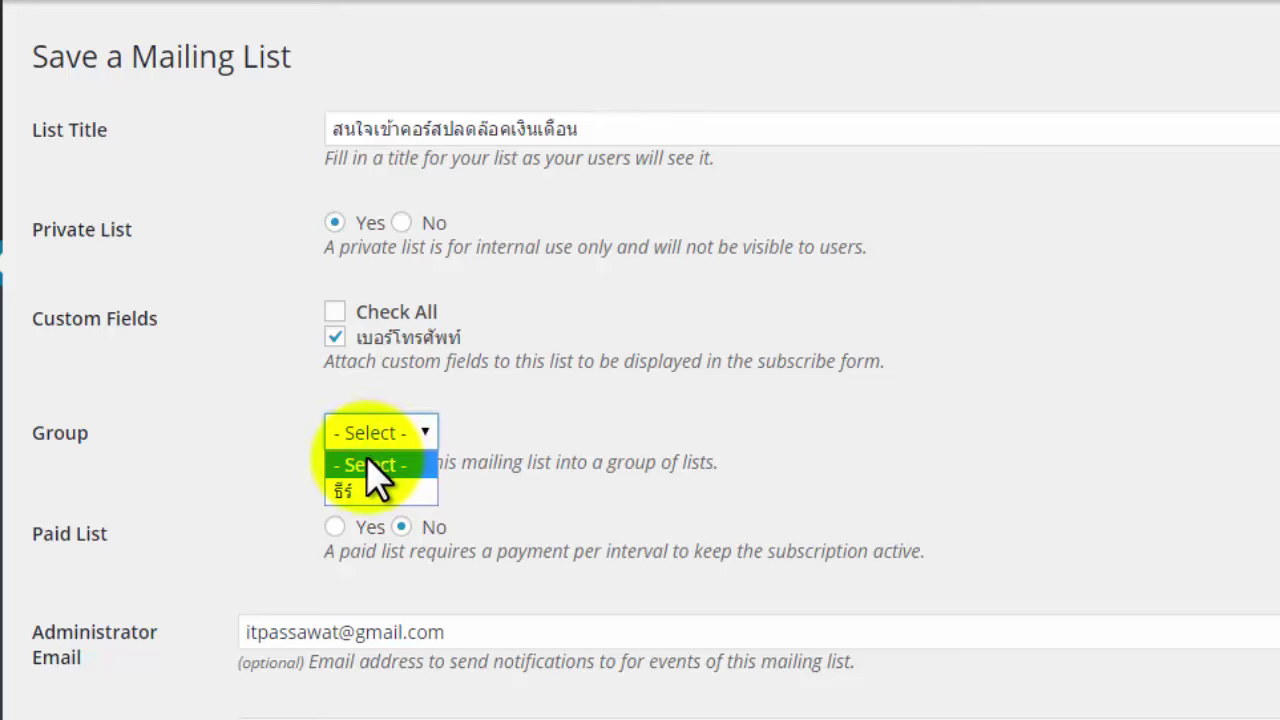
pyautogui.click(237, 430)
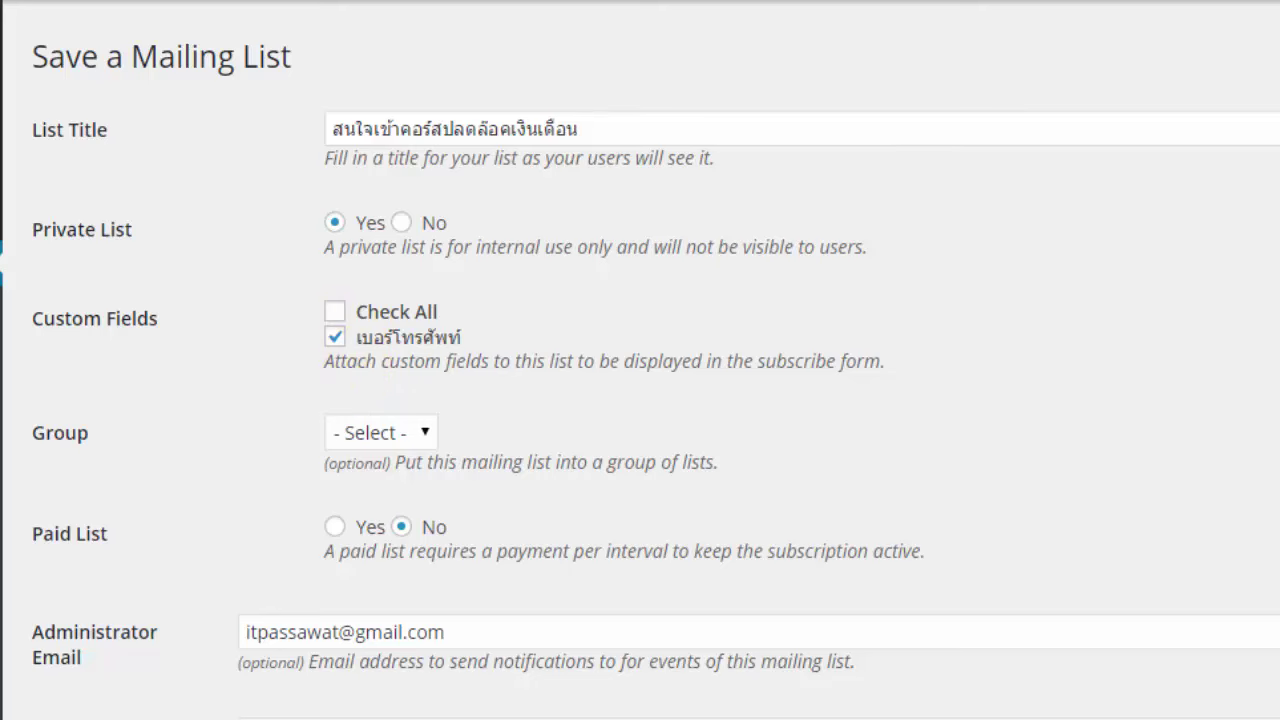
pyautogui.scroll(-5, 640, 360)
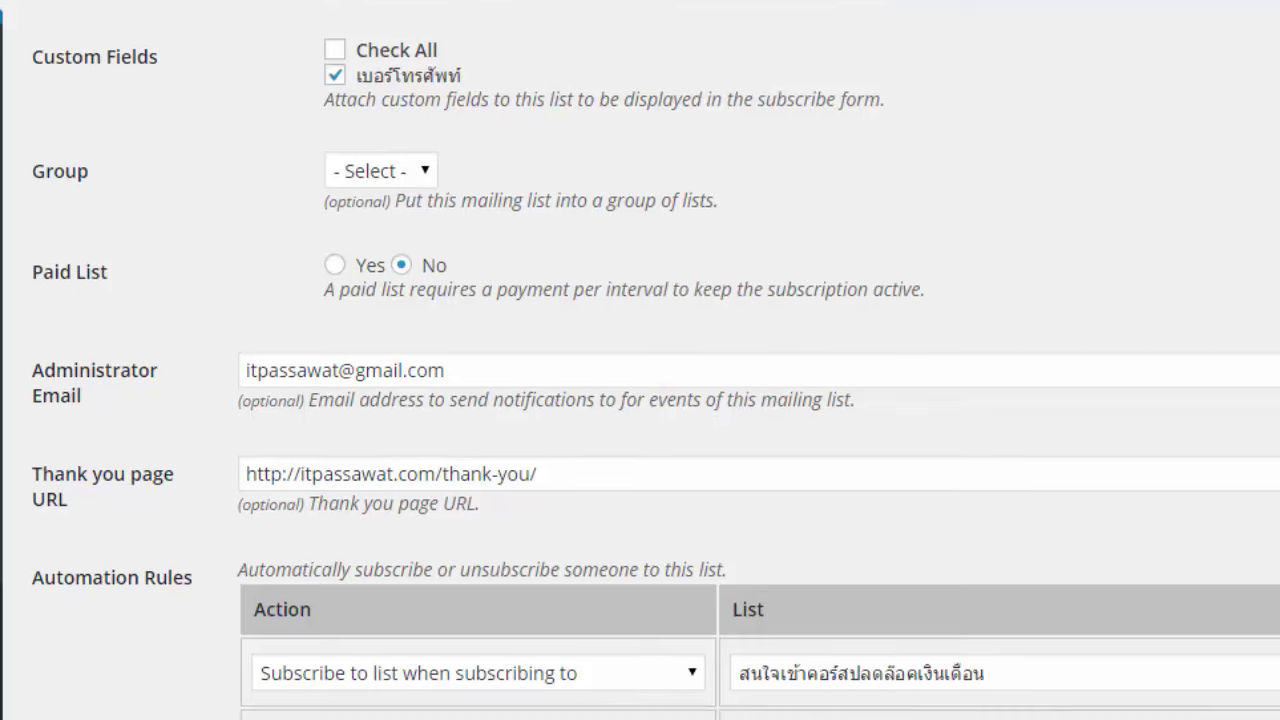
pyautogui.click(462, 370)
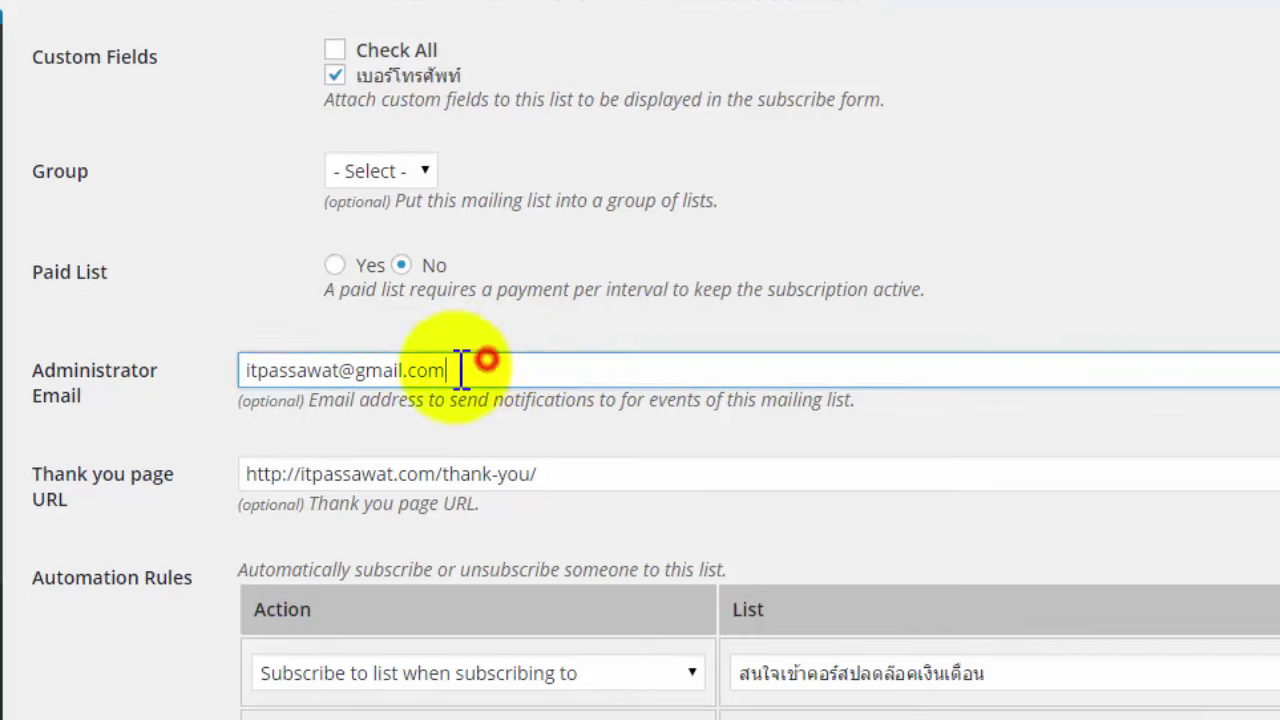
pyautogui.moveTo(462, 370); pyautogui.dragTo(371, 371)
pyautogui.moveTo(585, 474); pyautogui.dragTo(343, 474)
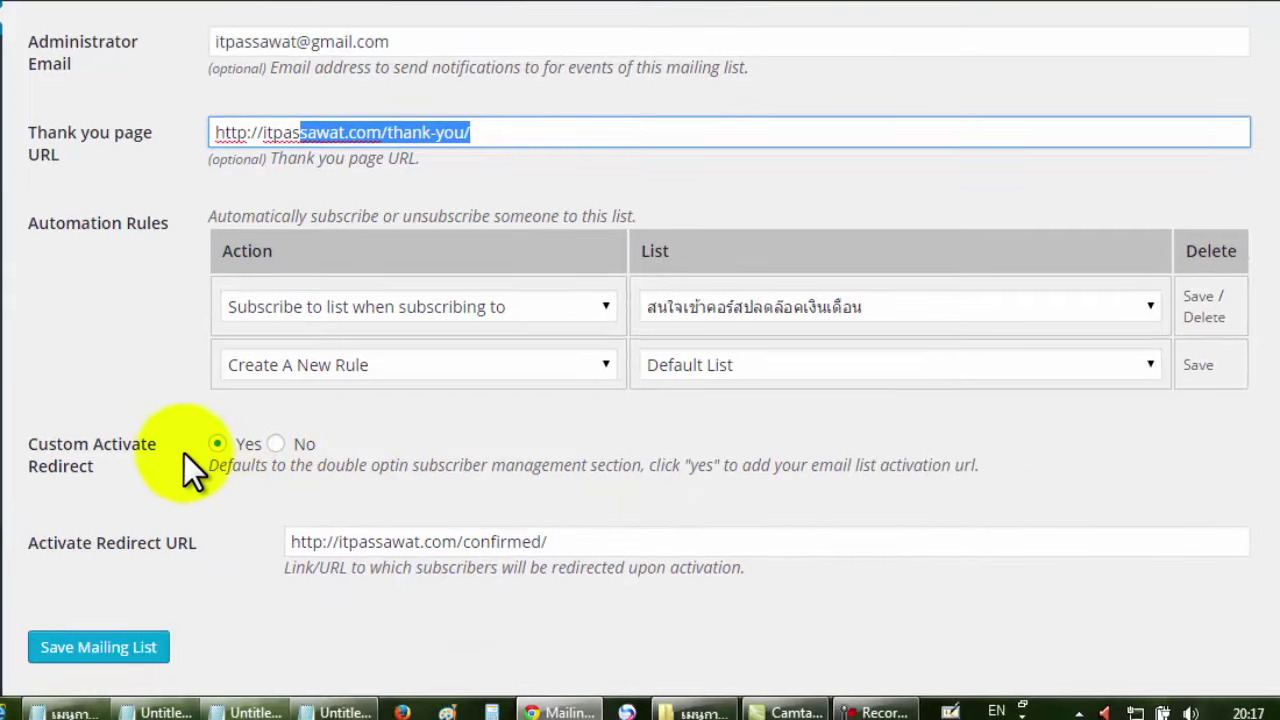
pyautogui.click(606, 545)
pyautogui.moveTo(558, 545); pyautogui.dragTo(456, 542)
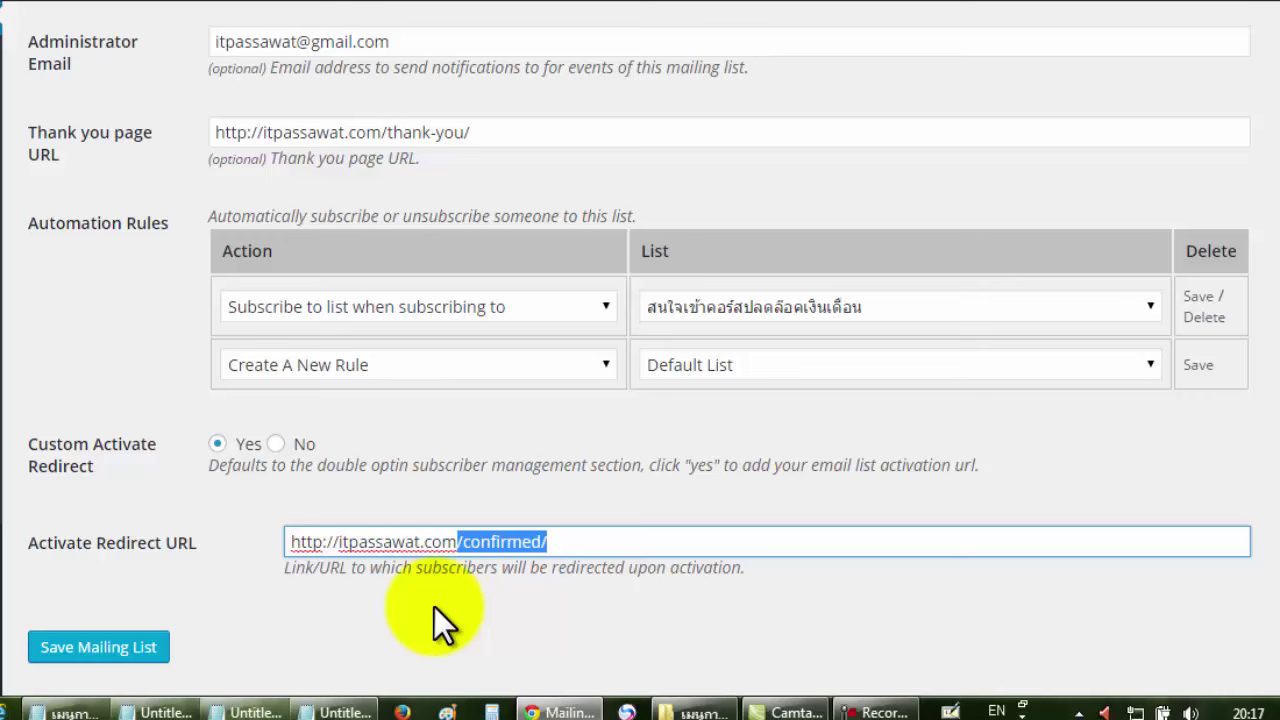
pyautogui.click(434, 607)
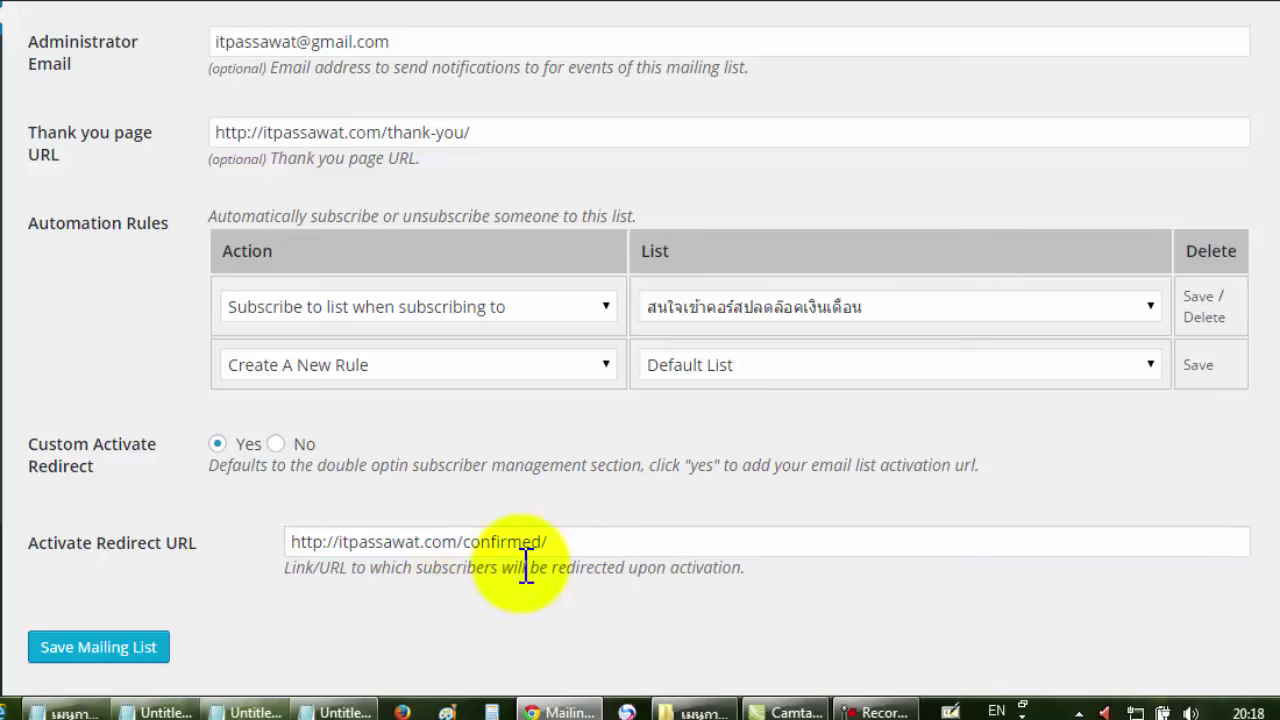
pyautogui.scroll(1, 1270, 440)
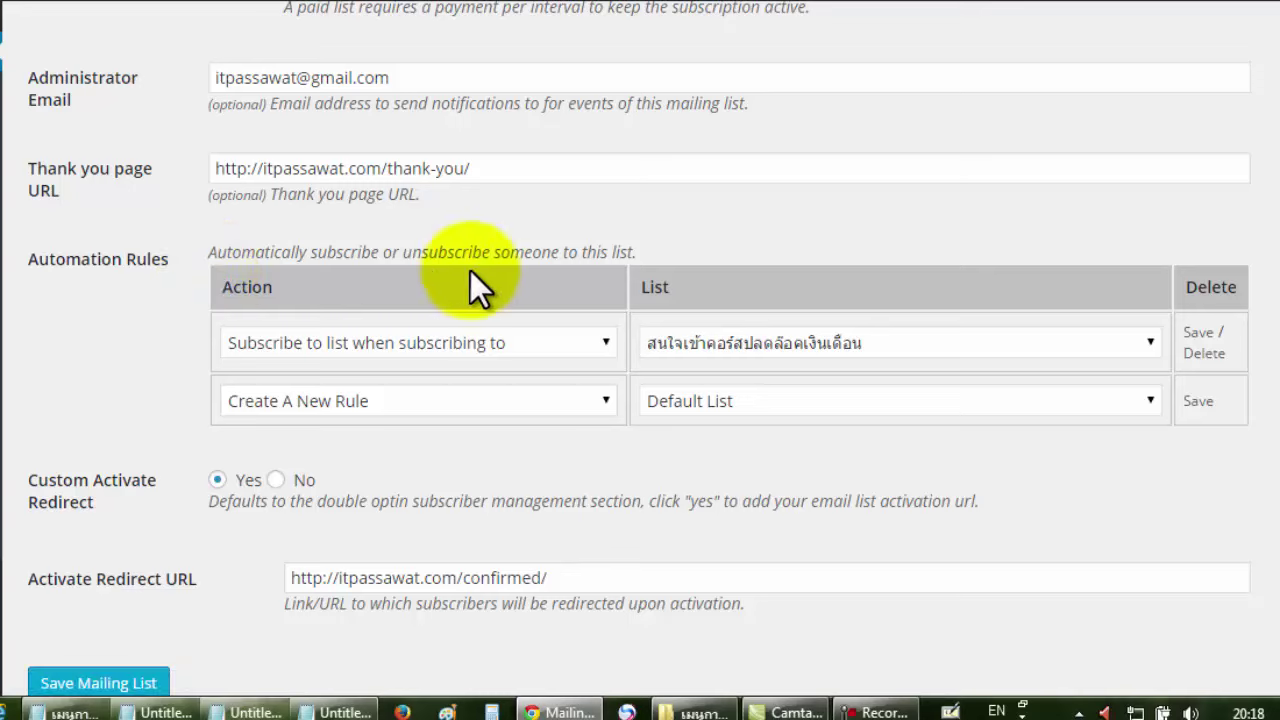
# Set rule one to 'Subscribe to list when subscribing to' สนใจเข้าคอร์สปลดล็อคเงินเดือน and save it.
pyautogui.scroll(1, 1272, 478)
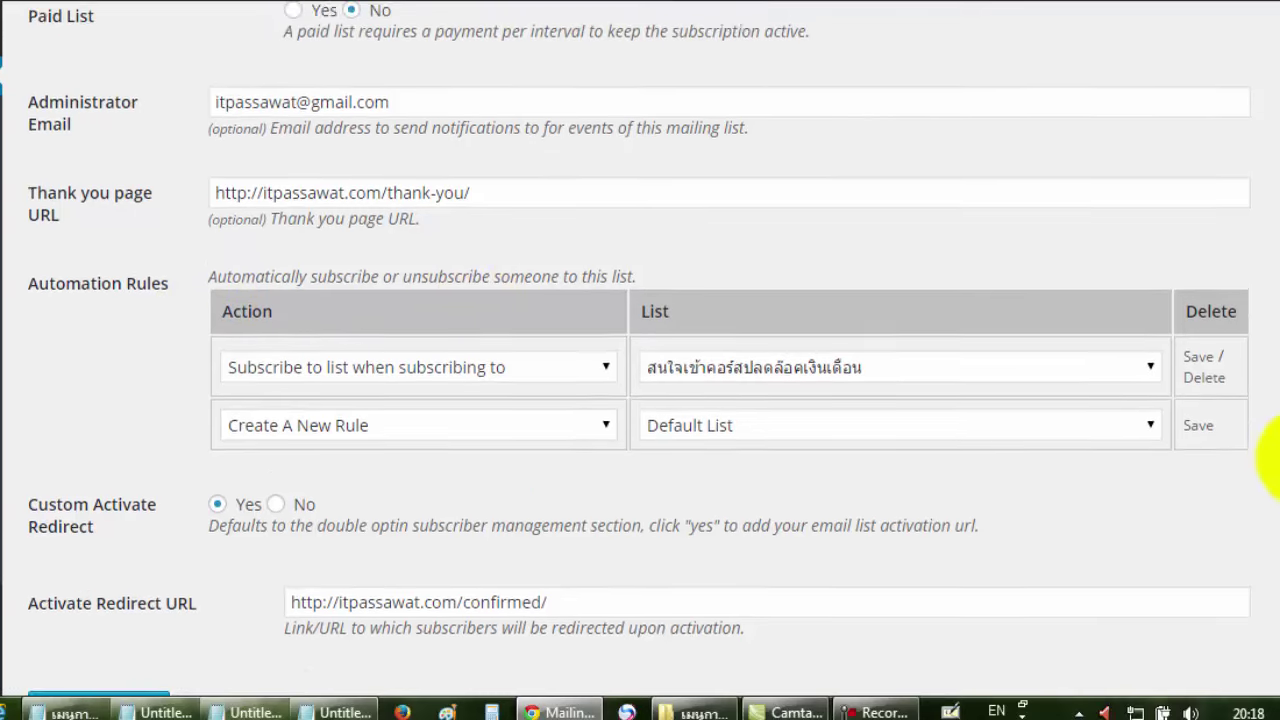
pyautogui.scroll(1, 1272, 455)
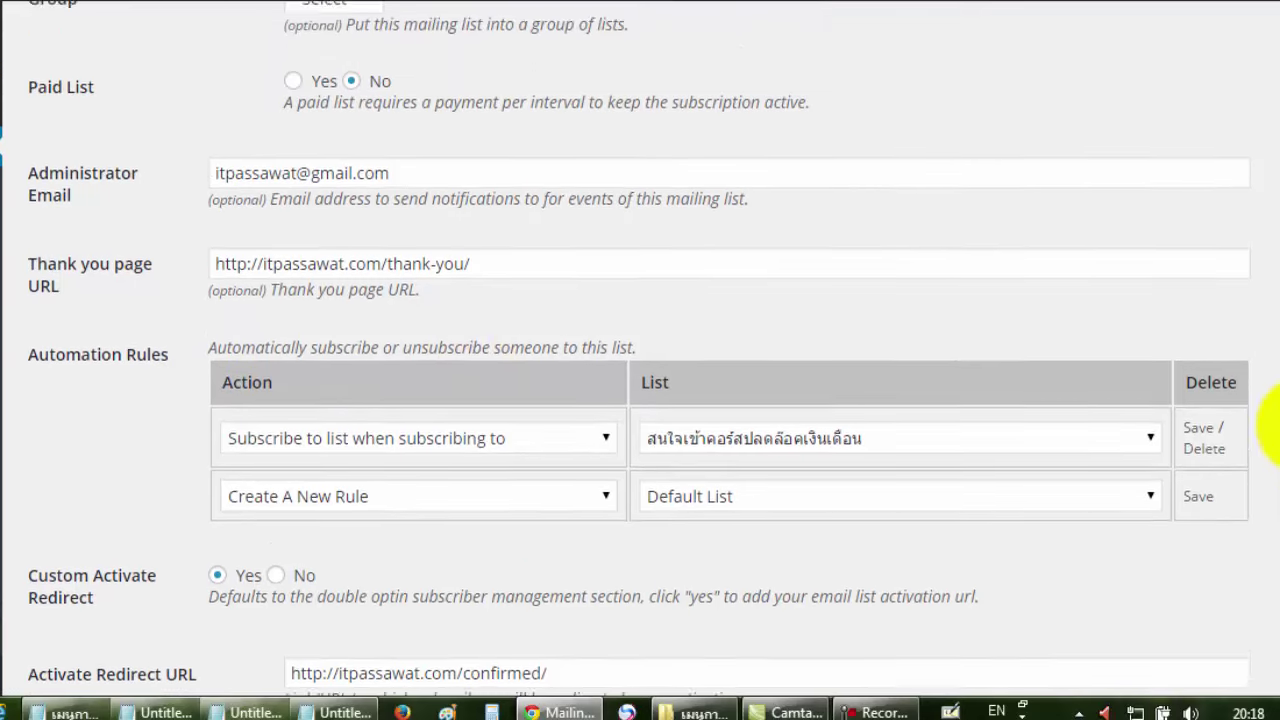
pyautogui.click(551, 426)
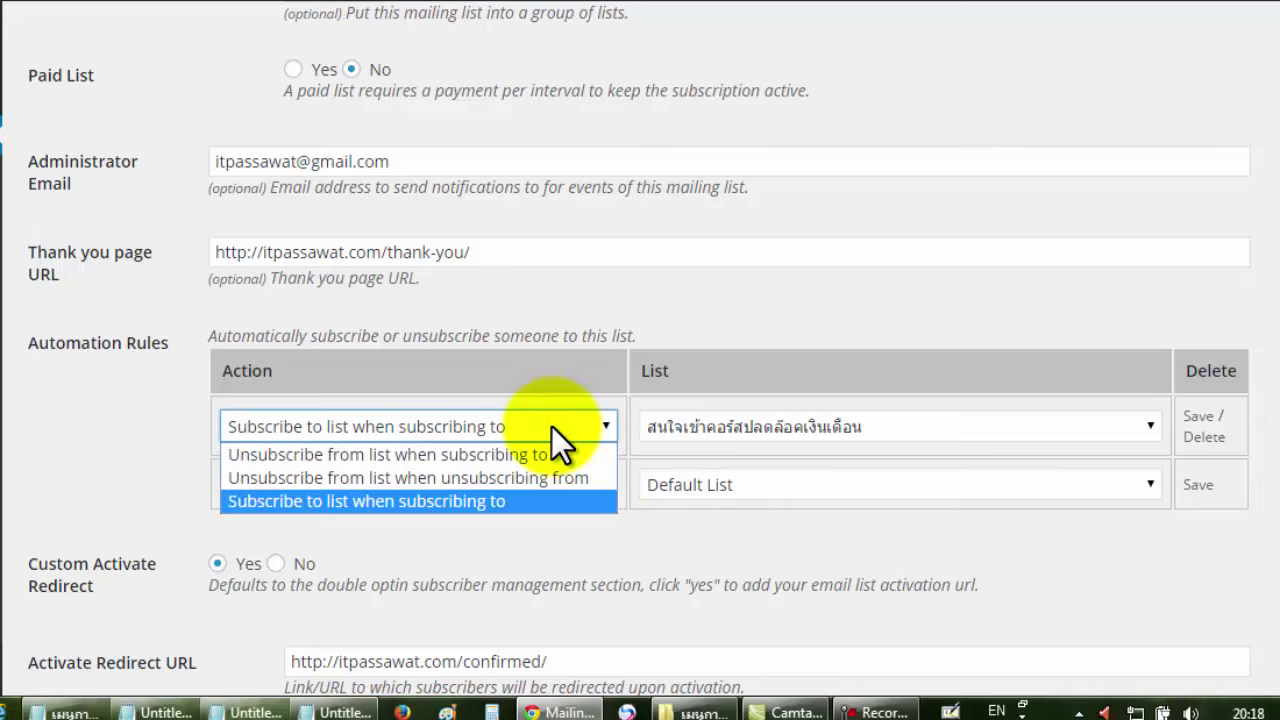
pyautogui.click(521, 500)
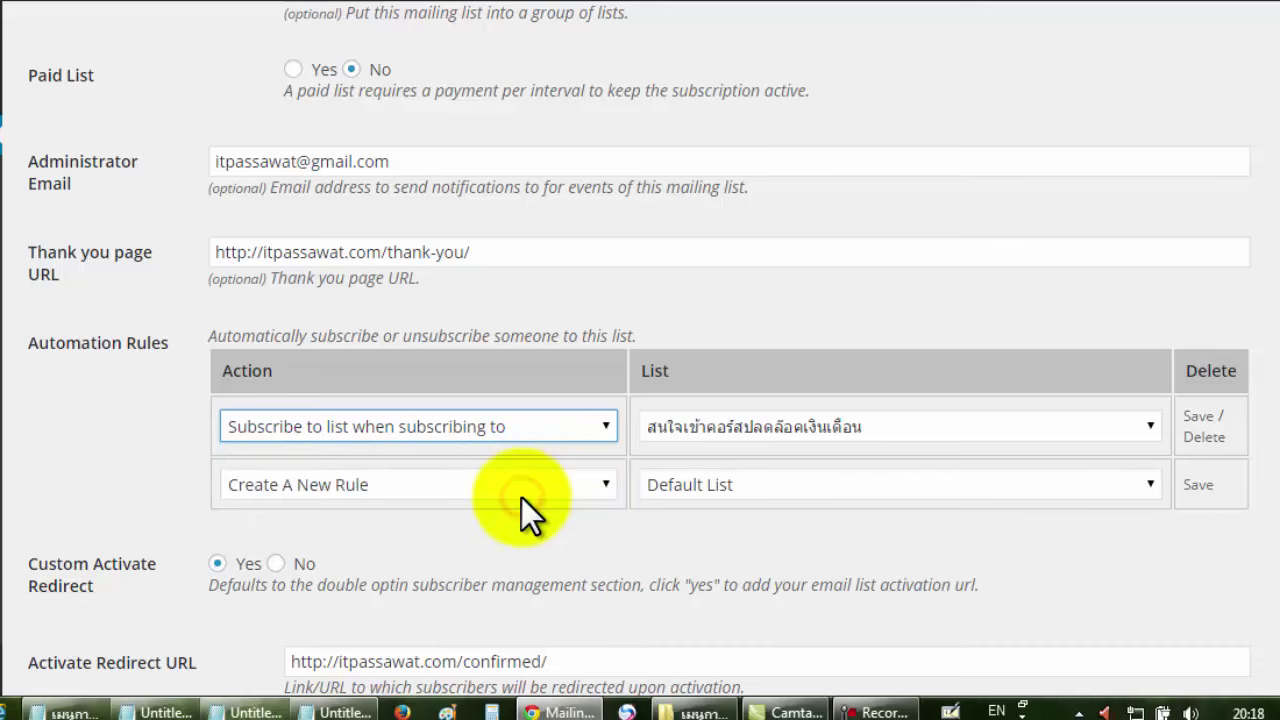
pyautogui.click(955, 432)
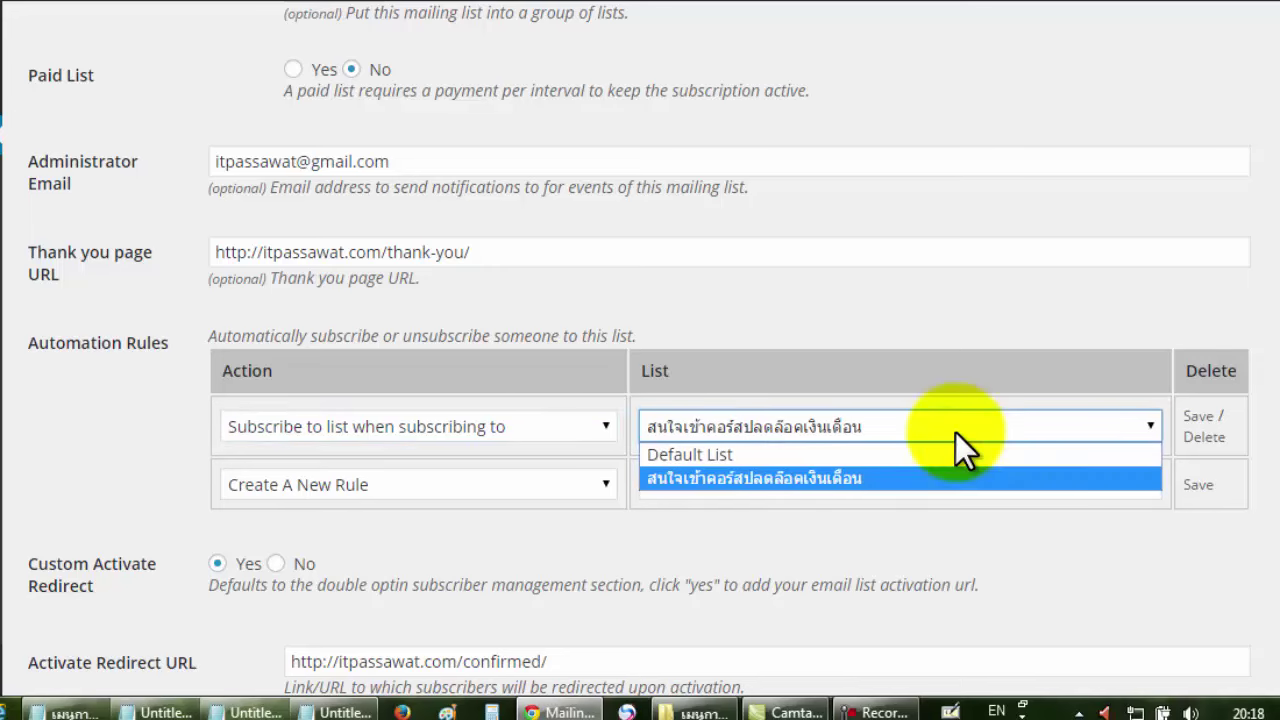
pyautogui.click(869, 472)
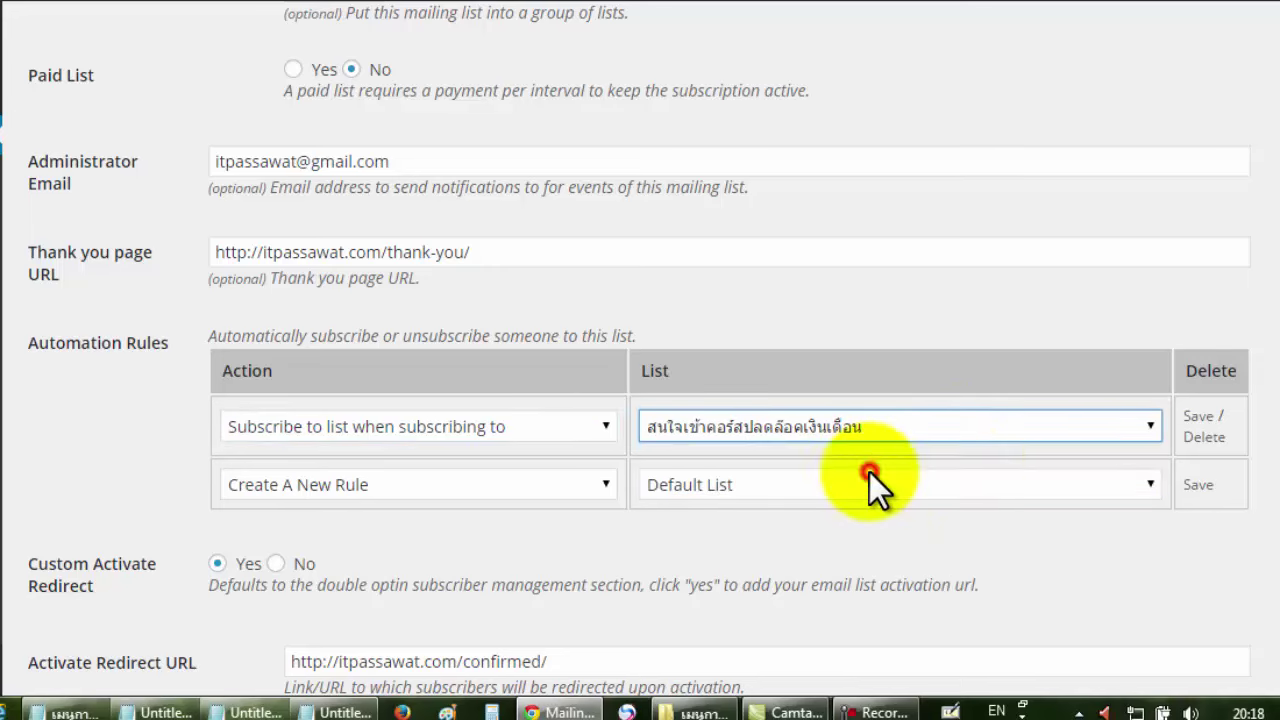
pyautogui.click(1194, 424)
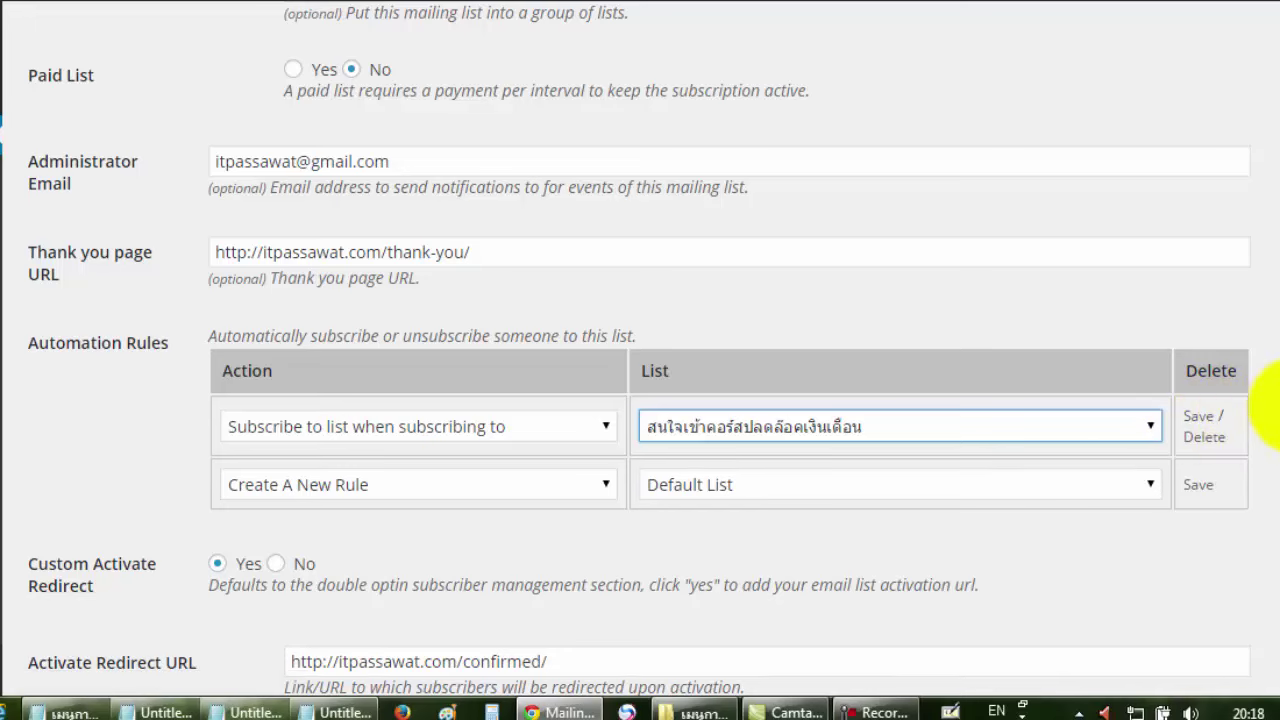
pyautogui.scroll(-1, 1265, 460)
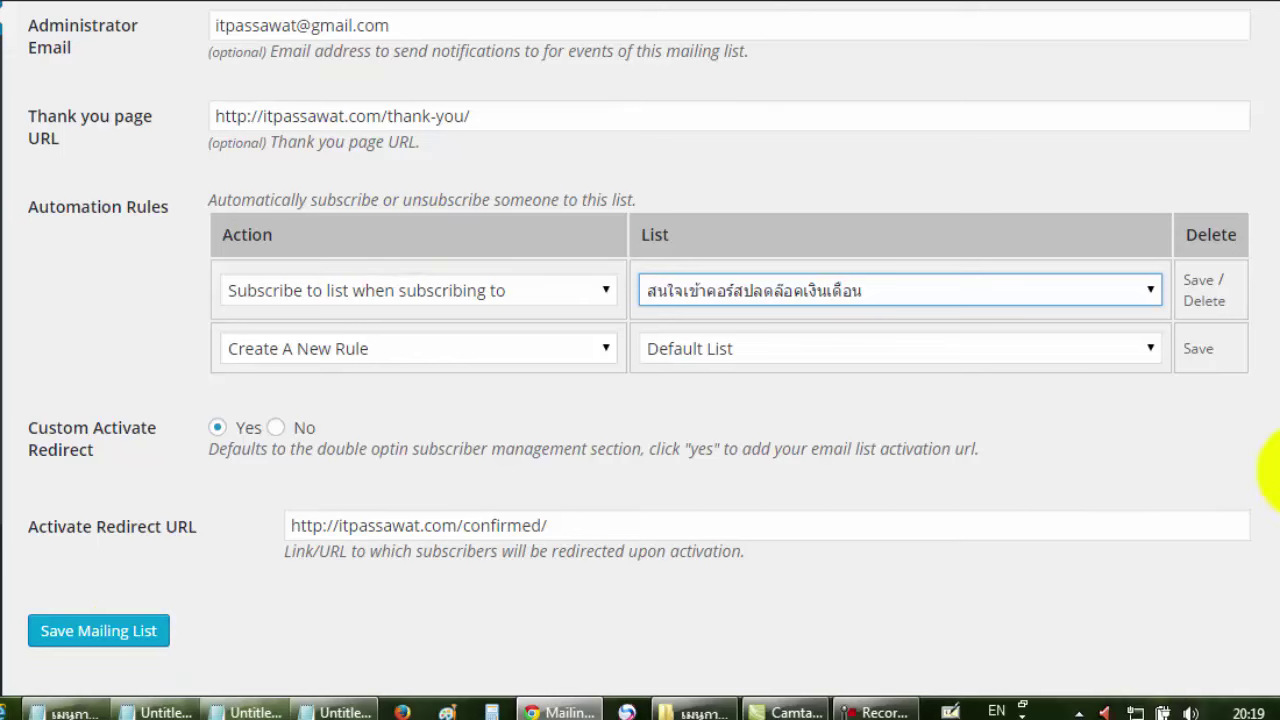
pyautogui.scroll(4, 1272, 476)
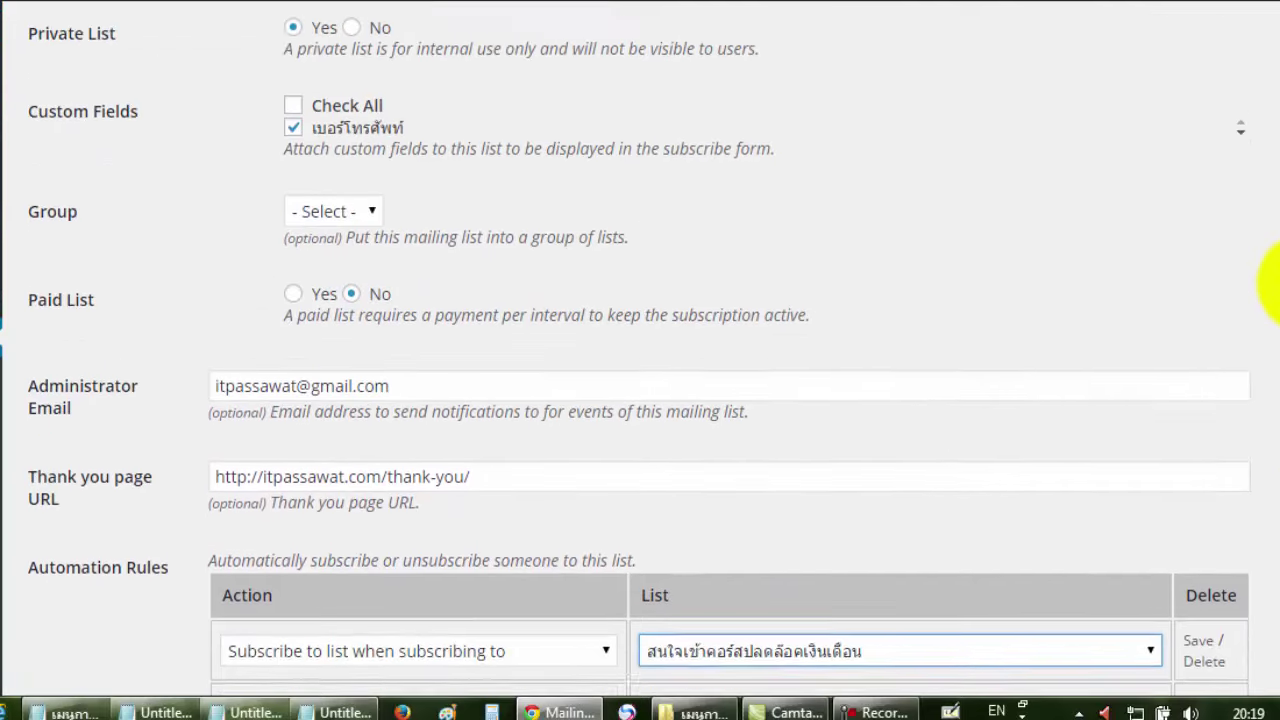
pyautogui.scroll(1, 1257, 243)
pyautogui.scroll(-3, 1271, 306)
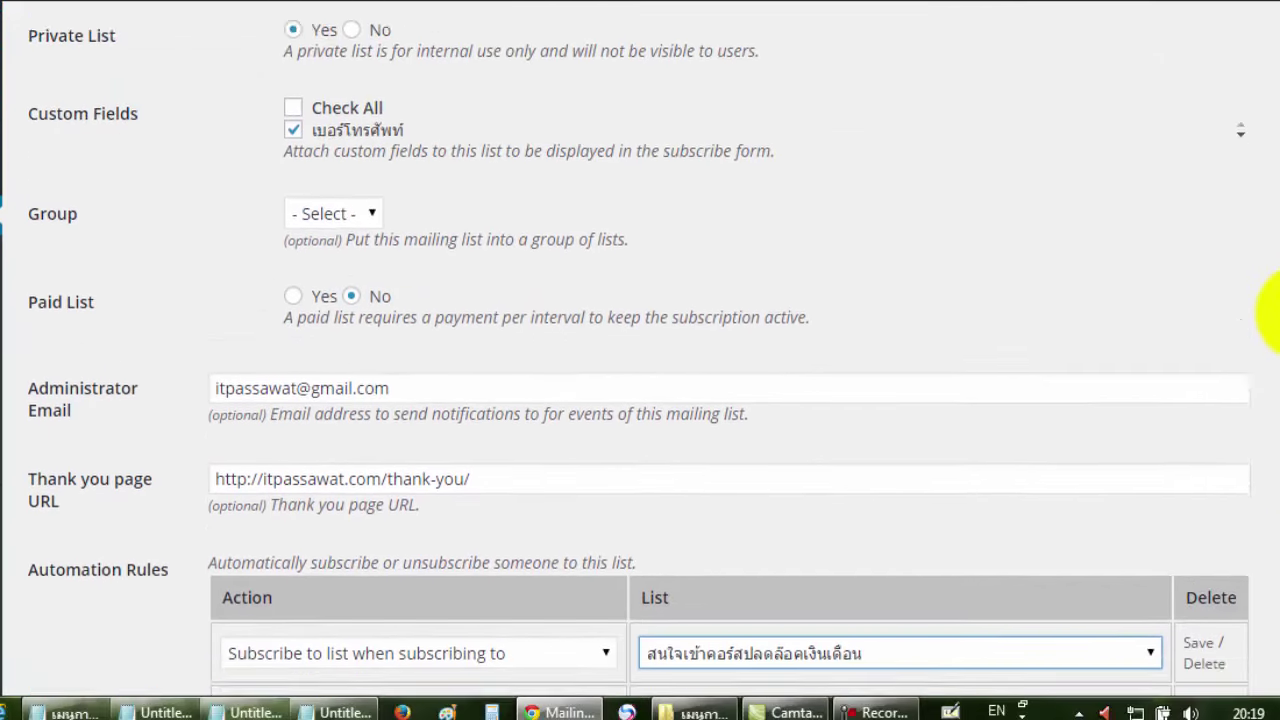
pyautogui.scroll(-2, 1272, 405)
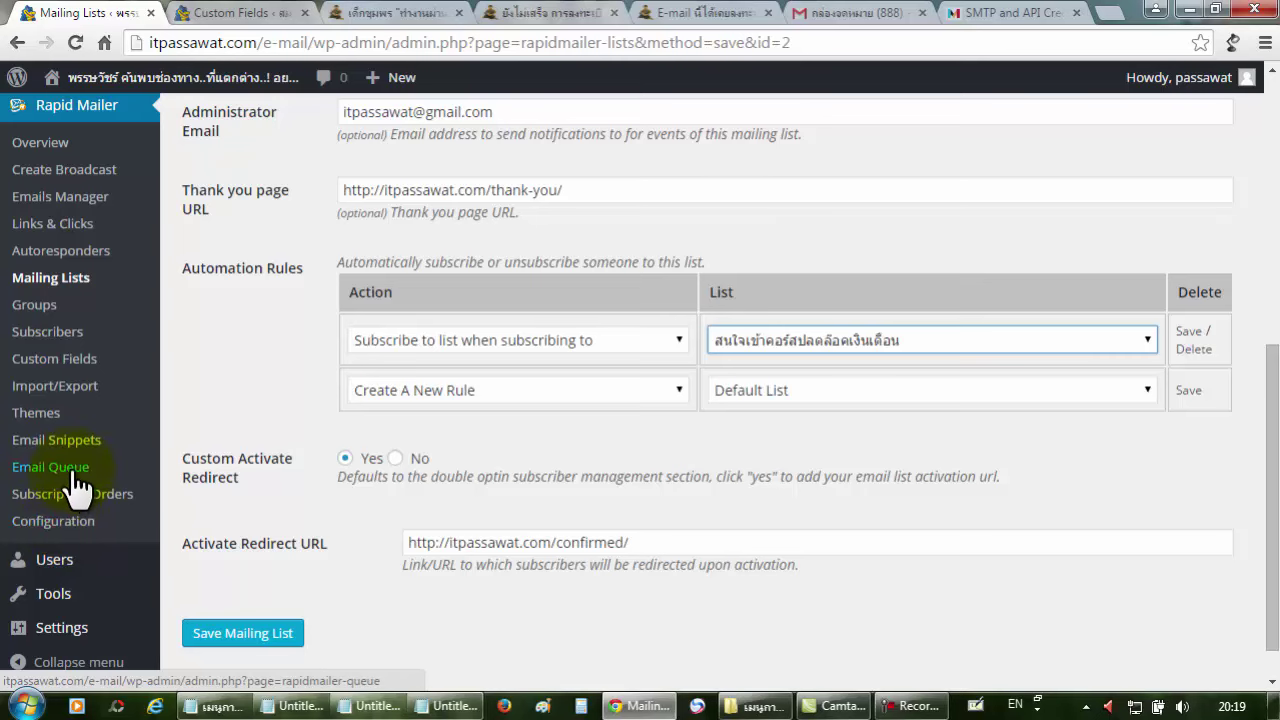
pyautogui.scroll(2, 97, 462)
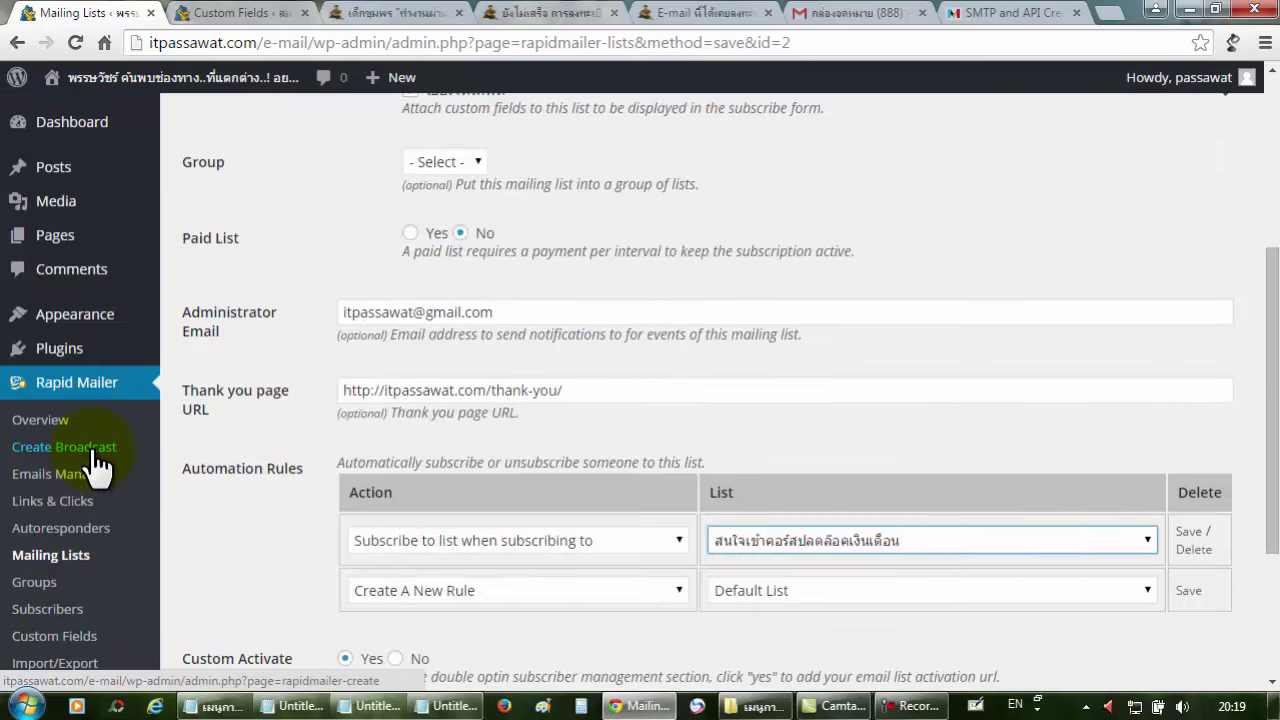
pyautogui.scroll(2, 97, 462)
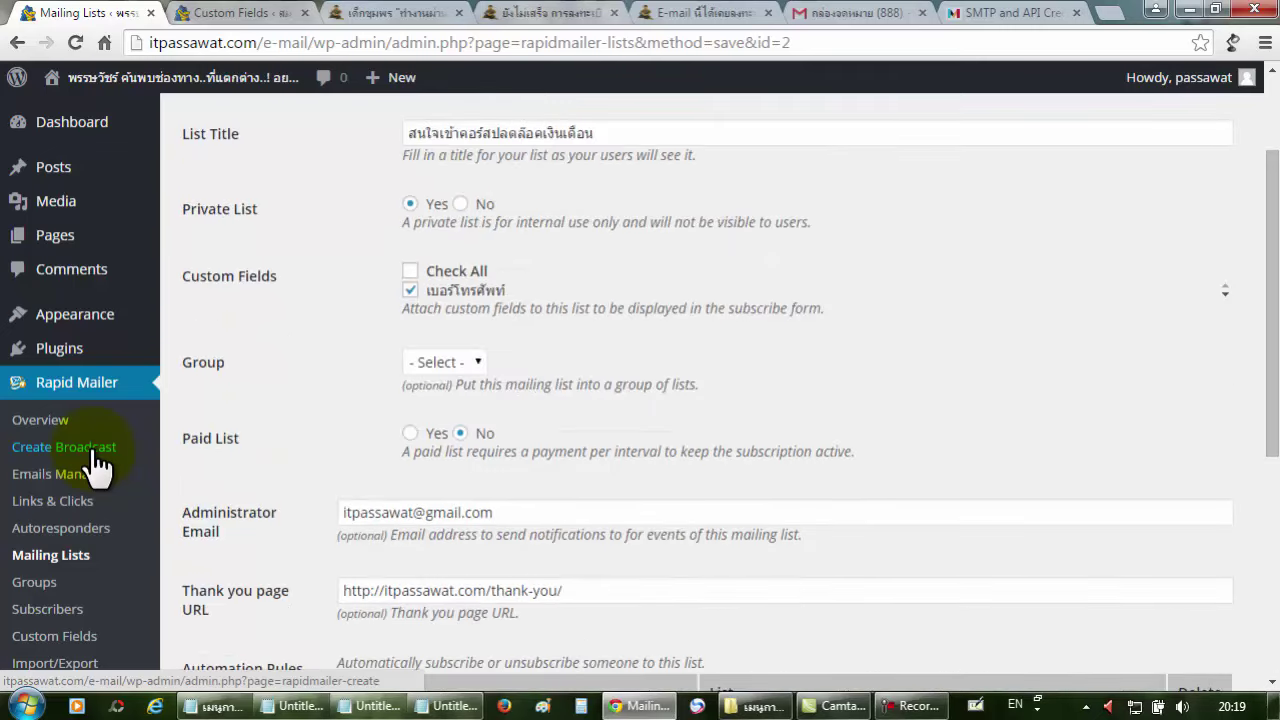
pyautogui.scroll(2, 97, 462)
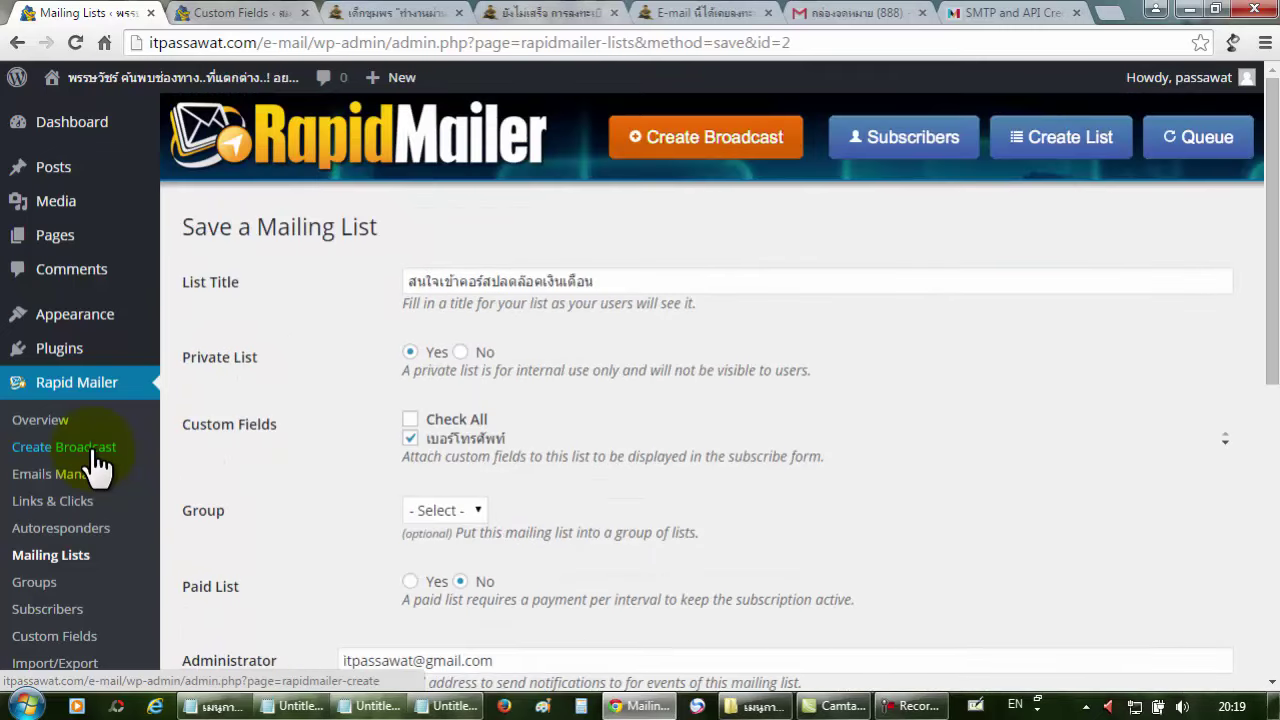